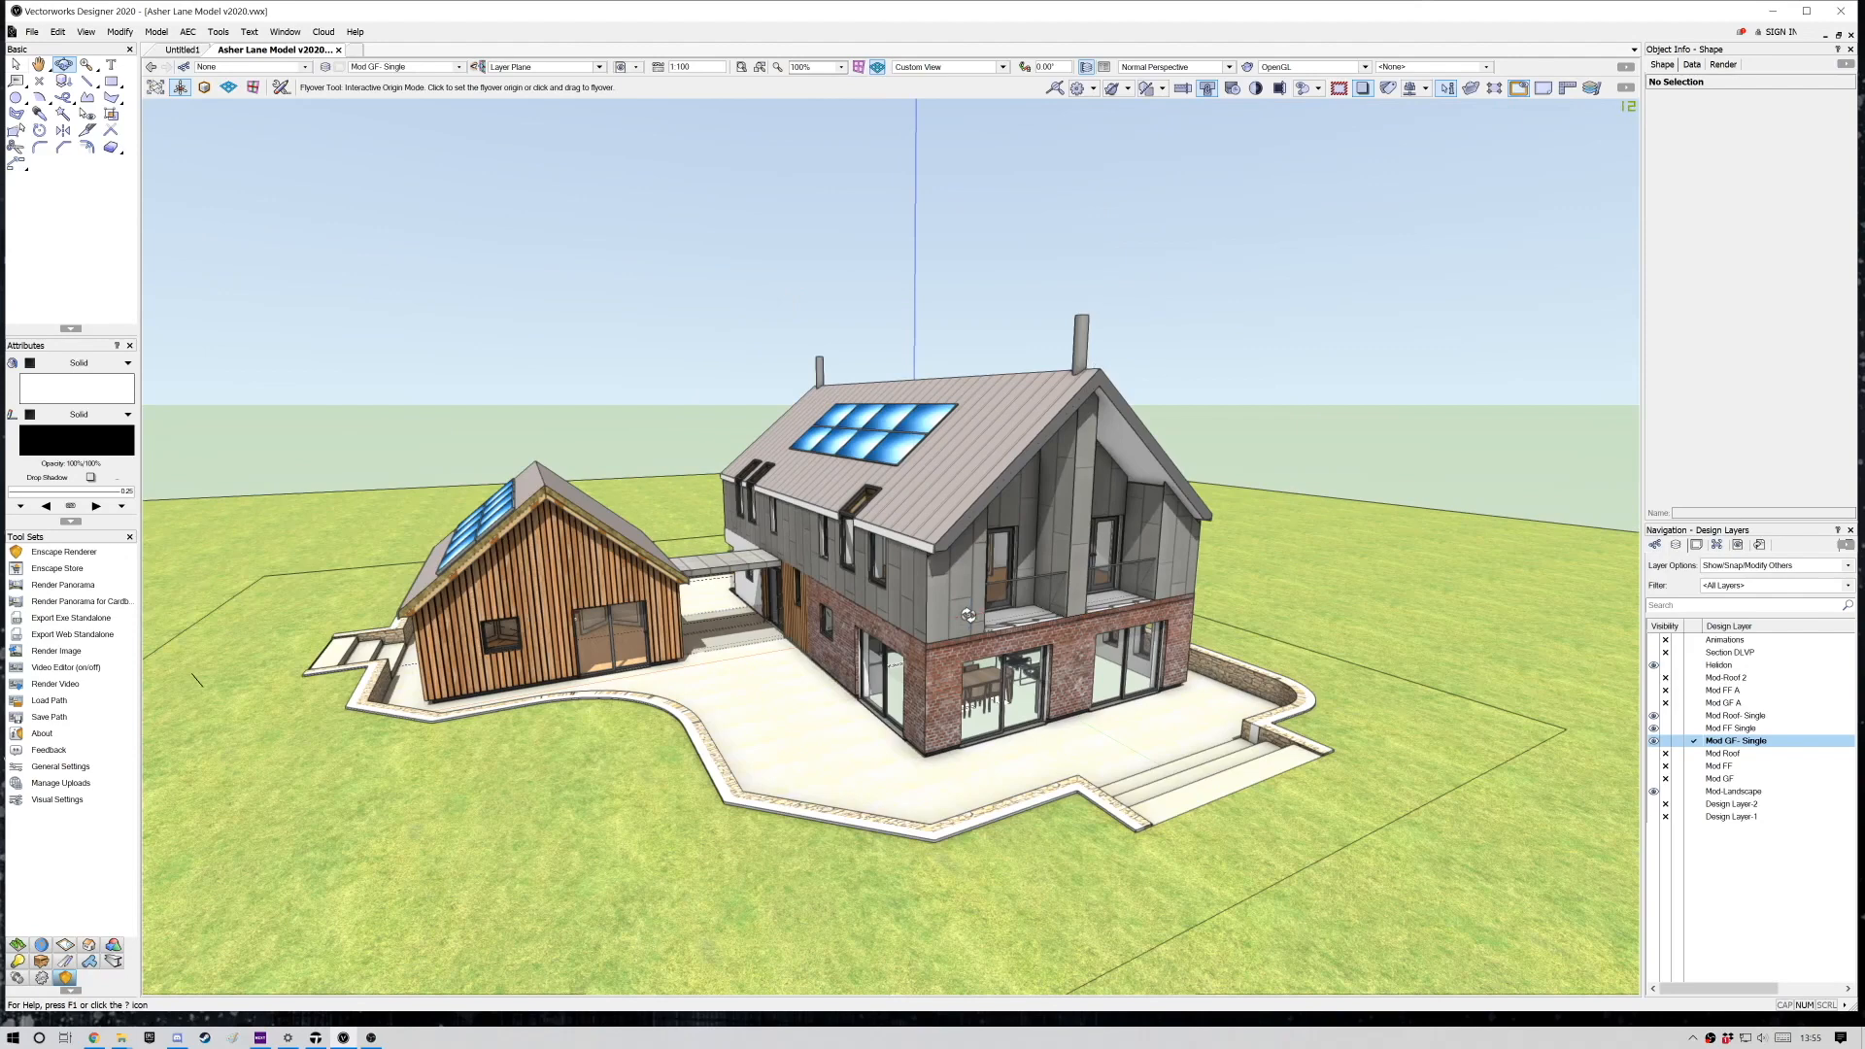
Show the model in Front view with perspective OpenGL rendering, closer to the house.
key(F5)
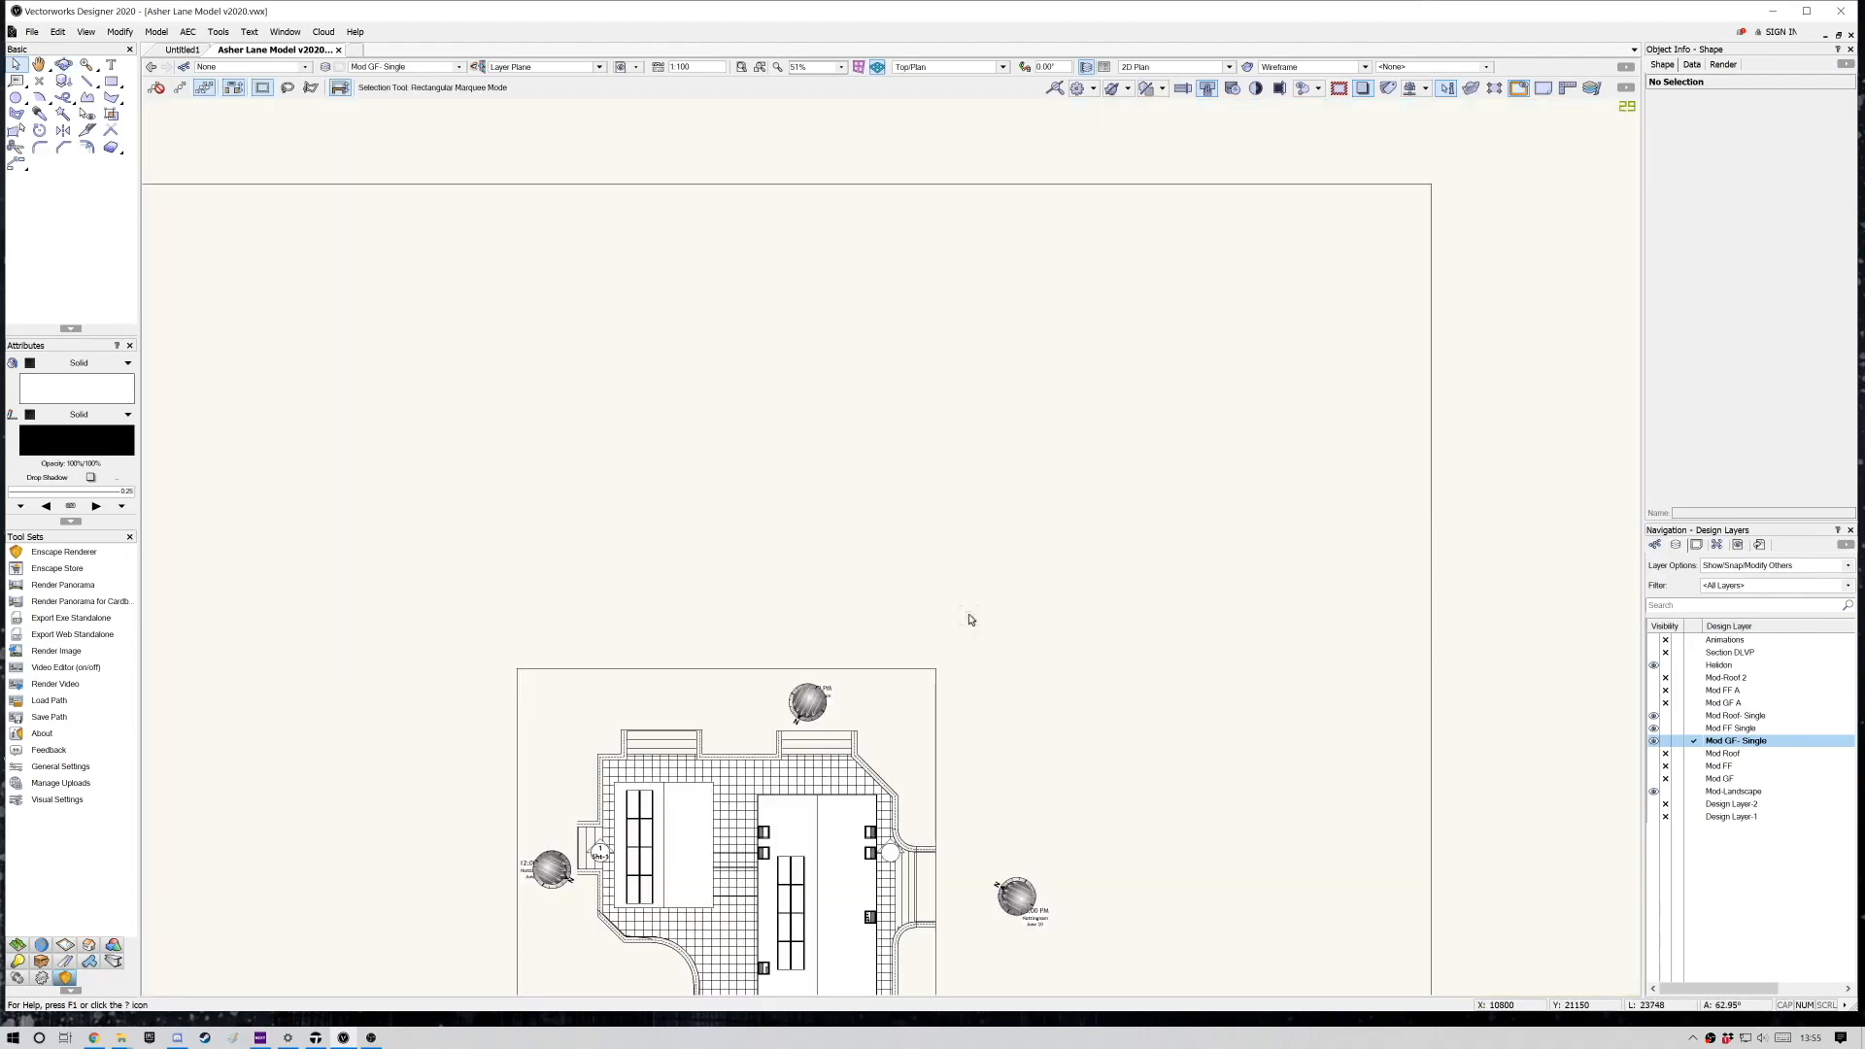
key(ctrl+6)
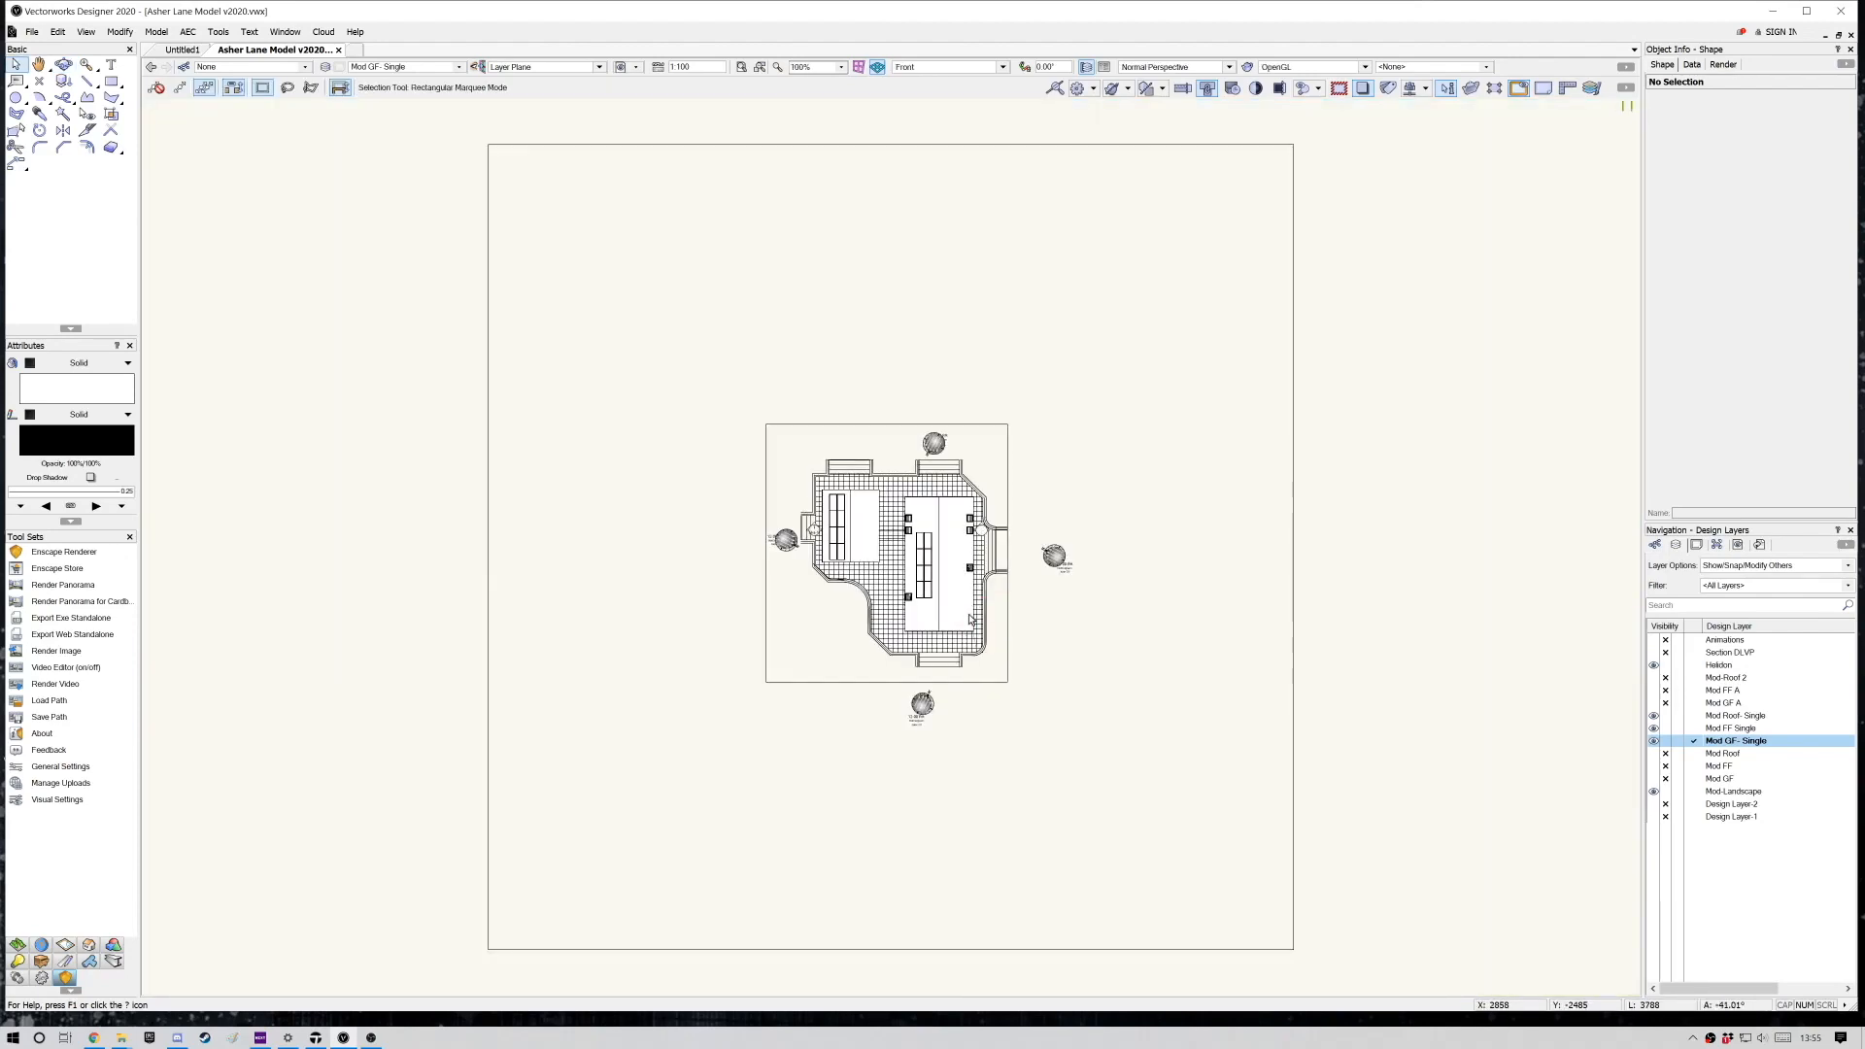
key(F5)
scroll(973, 499, up, 2)
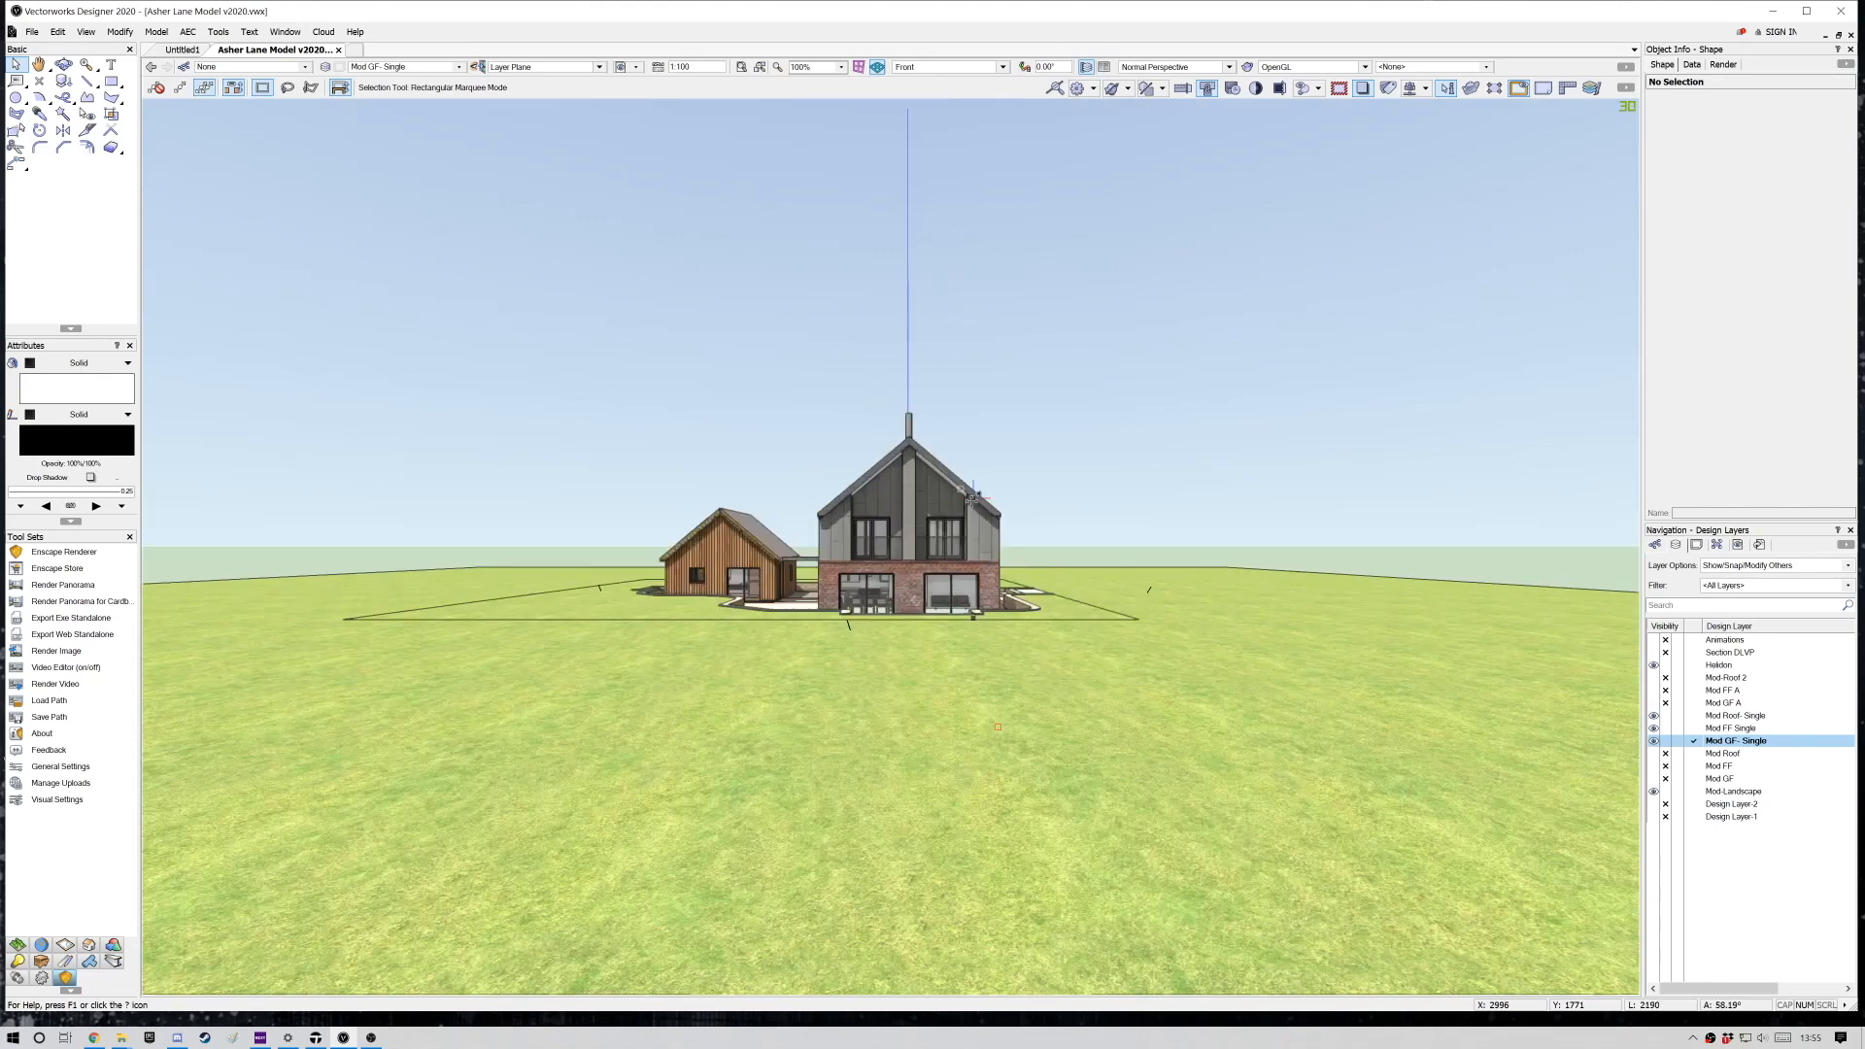
scroll(901, 550, up, 3)
key(c)
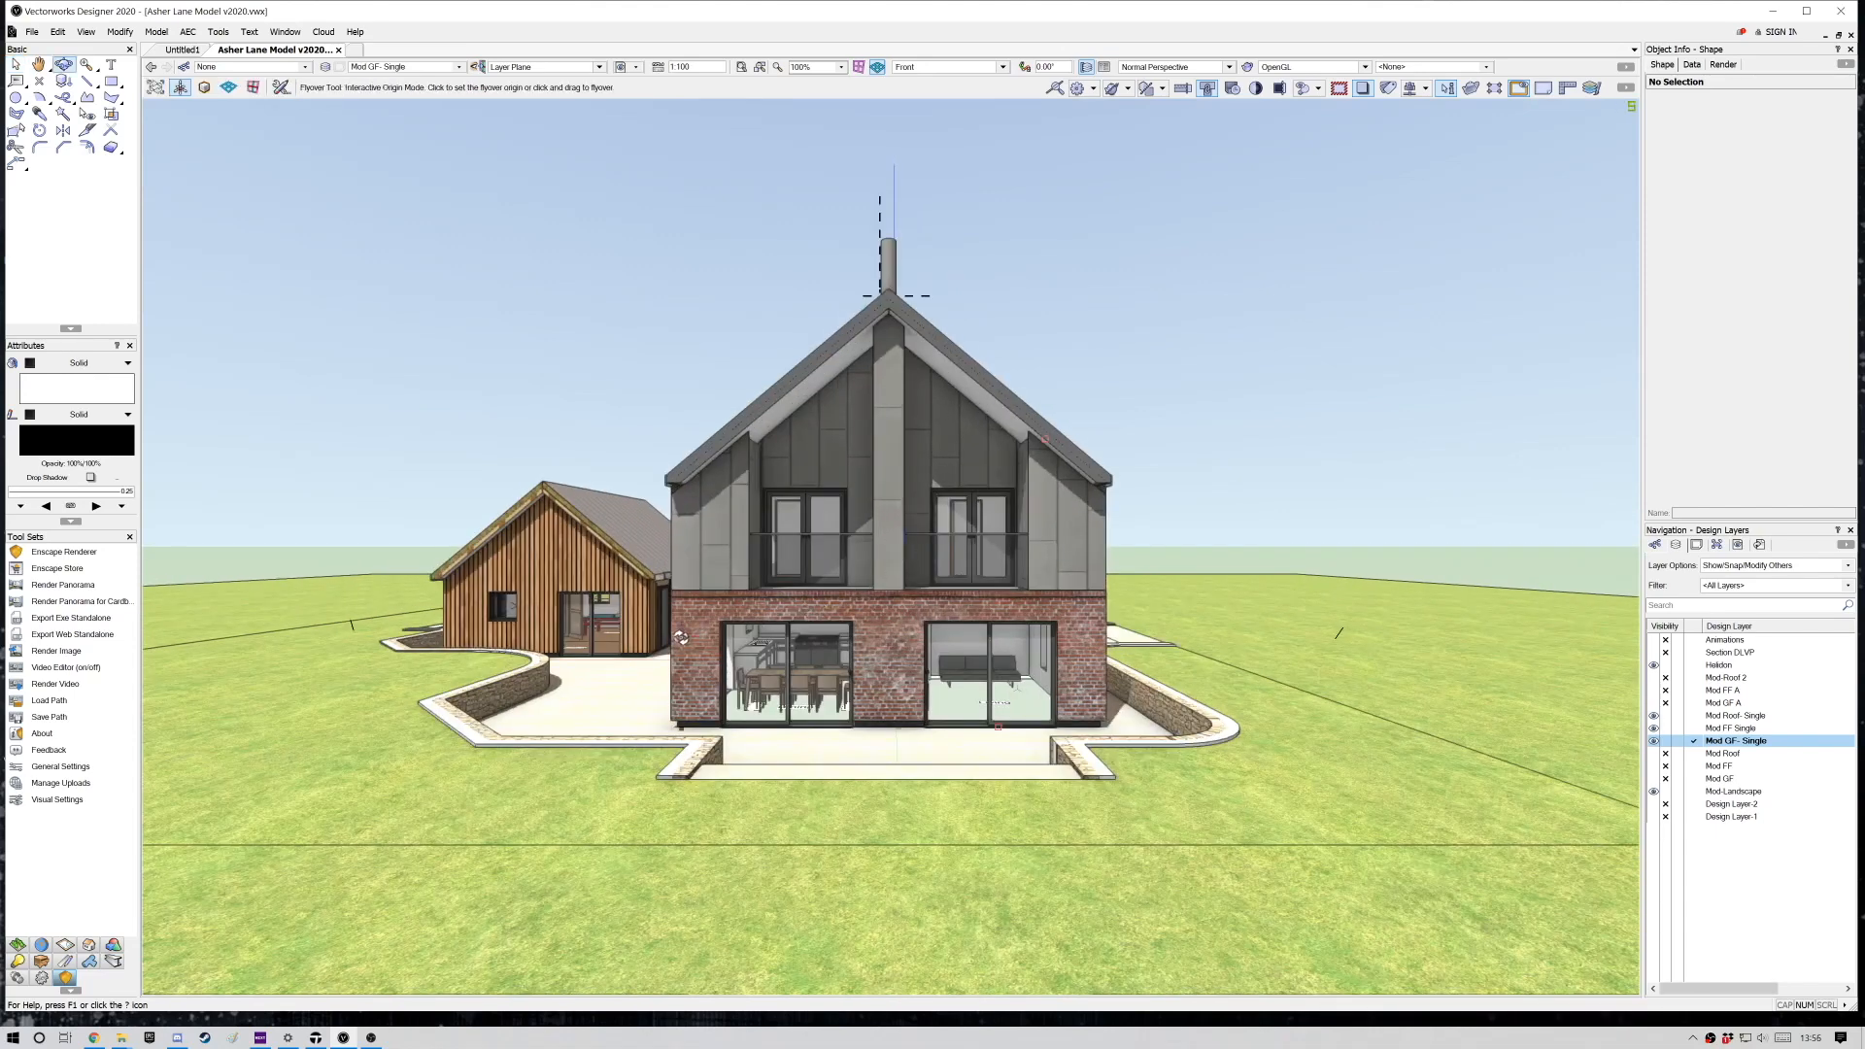
Orbit around the house and the timber outbuilding to examine their facades, roofs and terraces.
drag(715, 658, 756, 557)
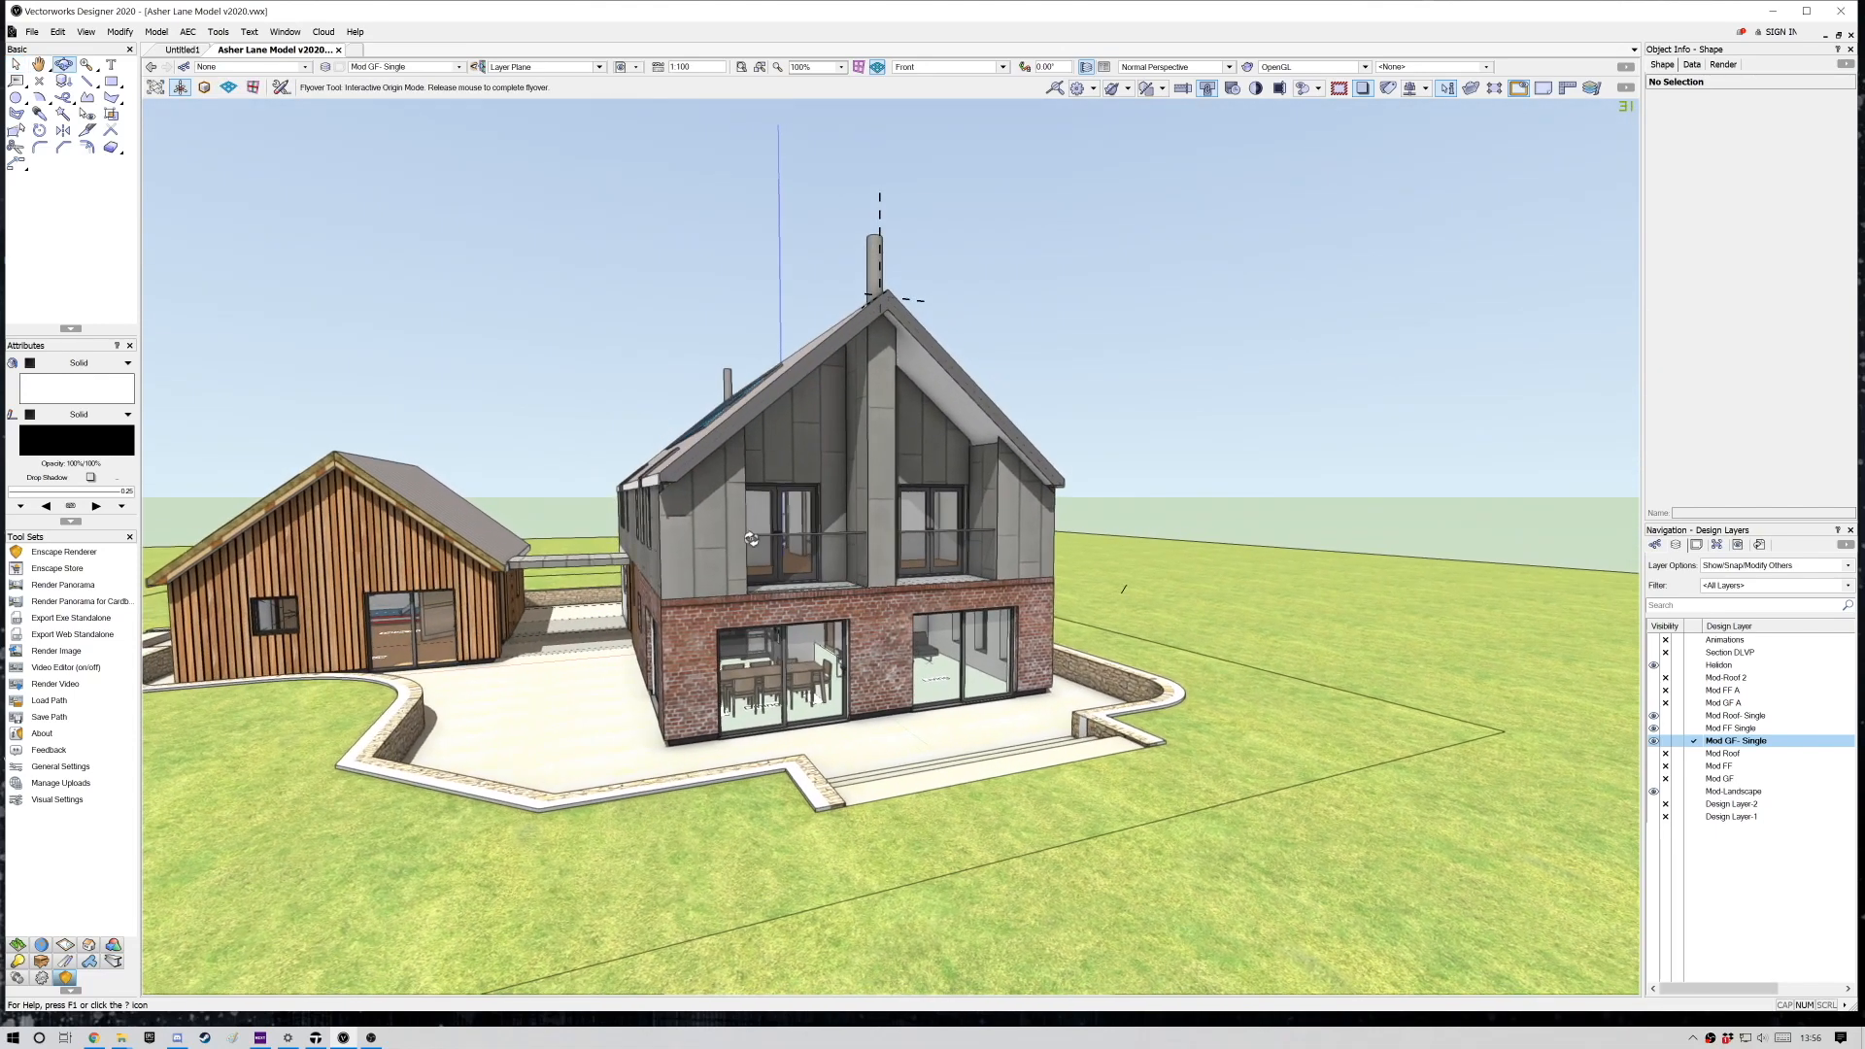
click(634, 605)
drag(606, 677, 623, 679)
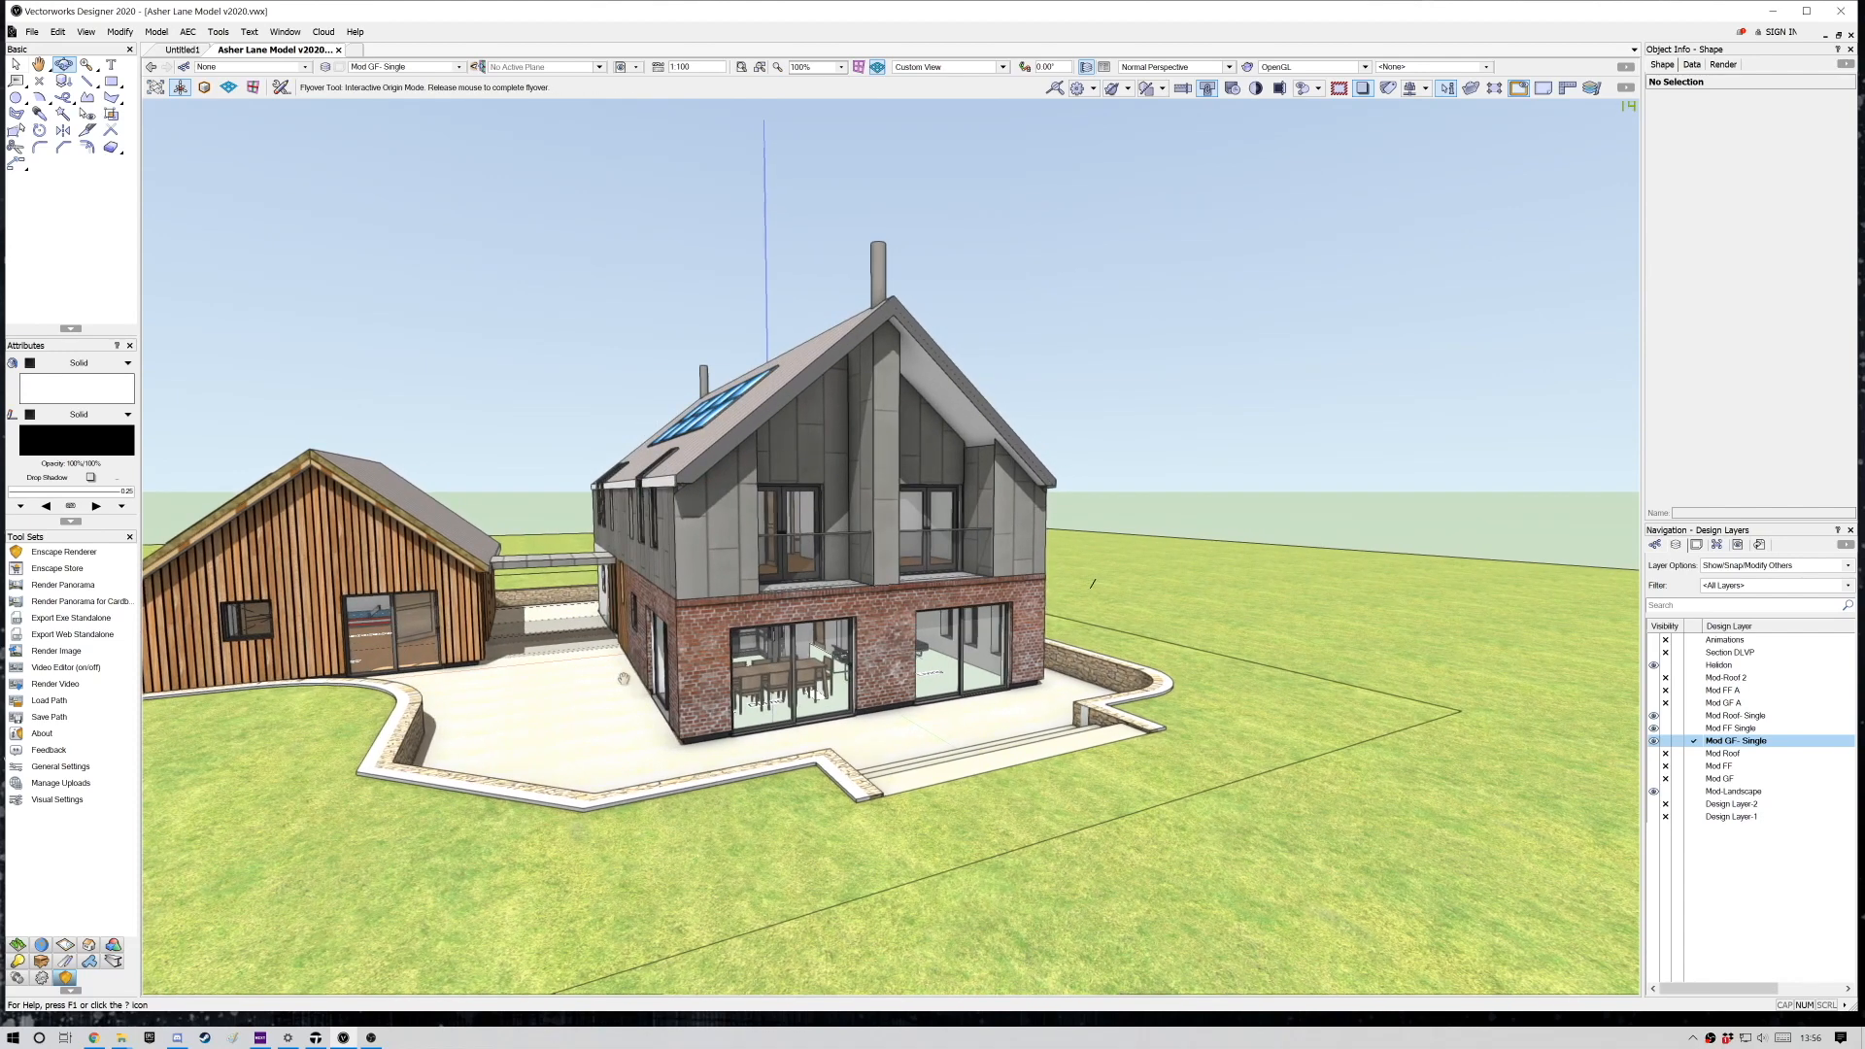
drag(620, 677, 706, 593)
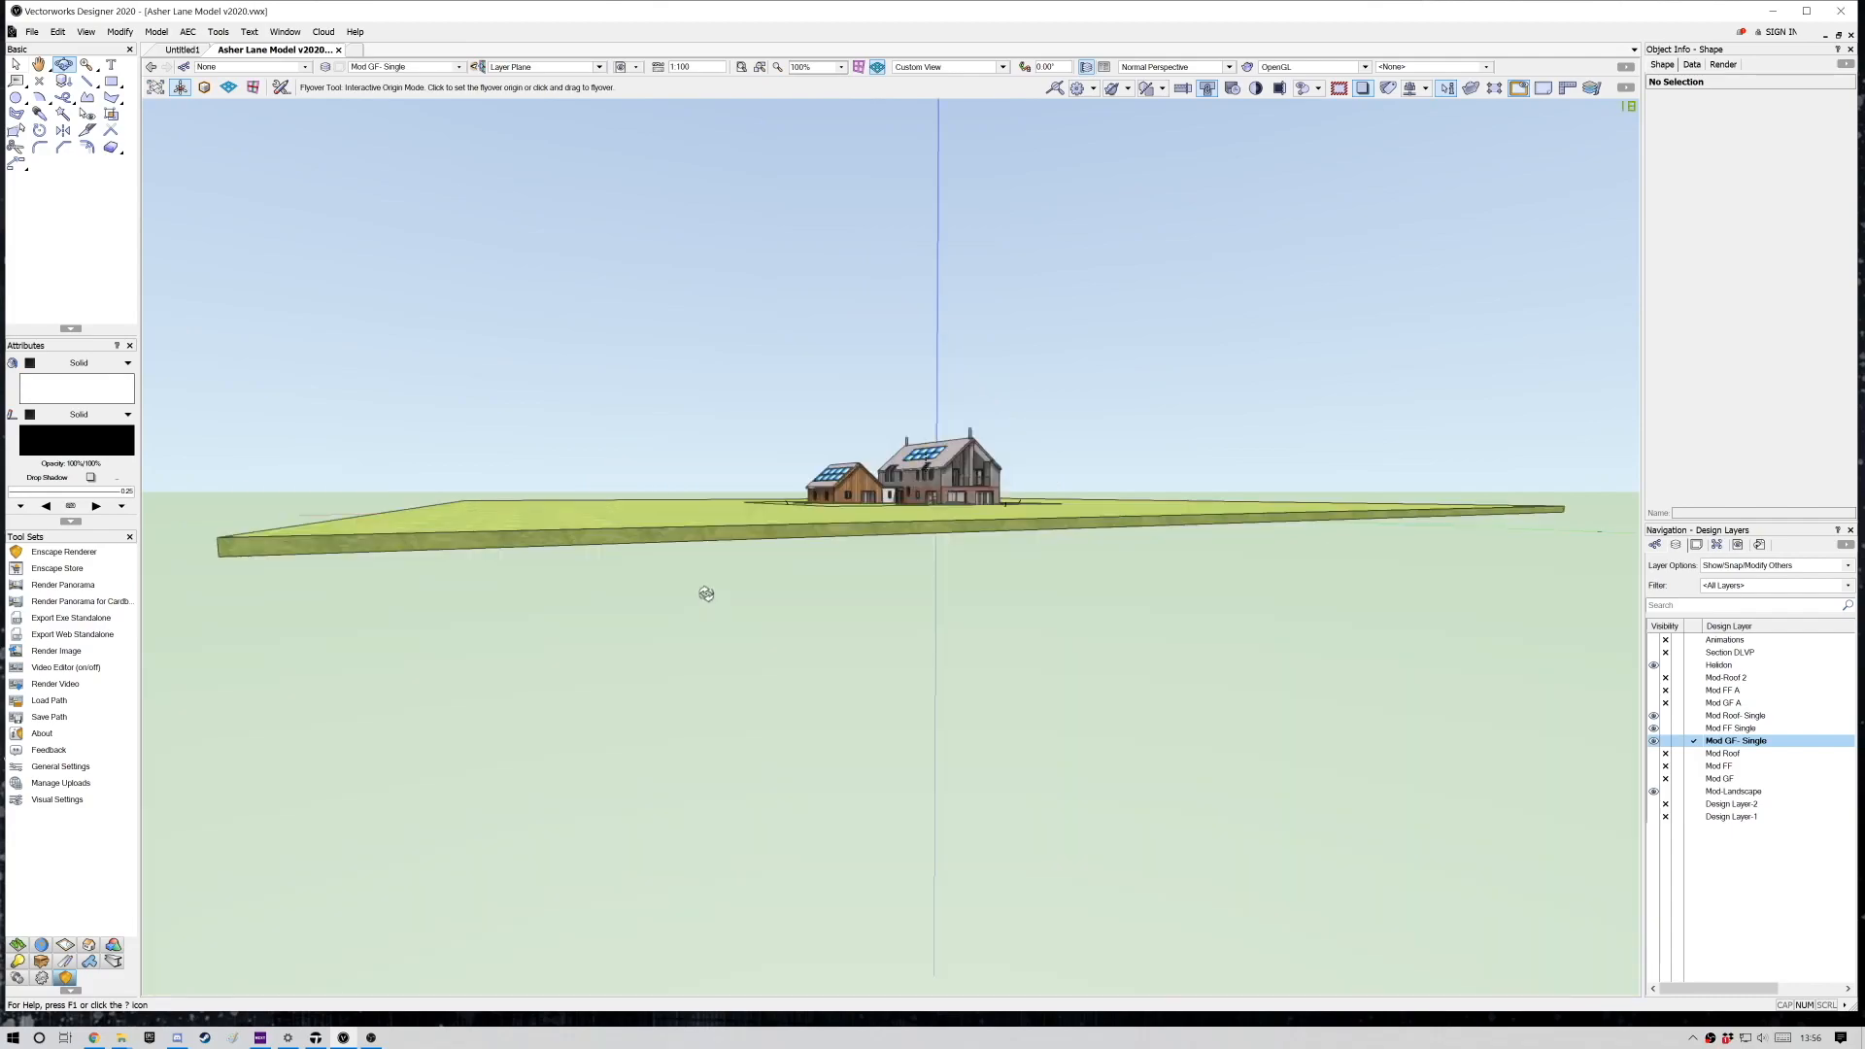
scroll(920, 470, up, 10)
drag(760, 616, 715, 621)
scroll(745, 628, down, 5)
scroll(998, 620, up, 4)
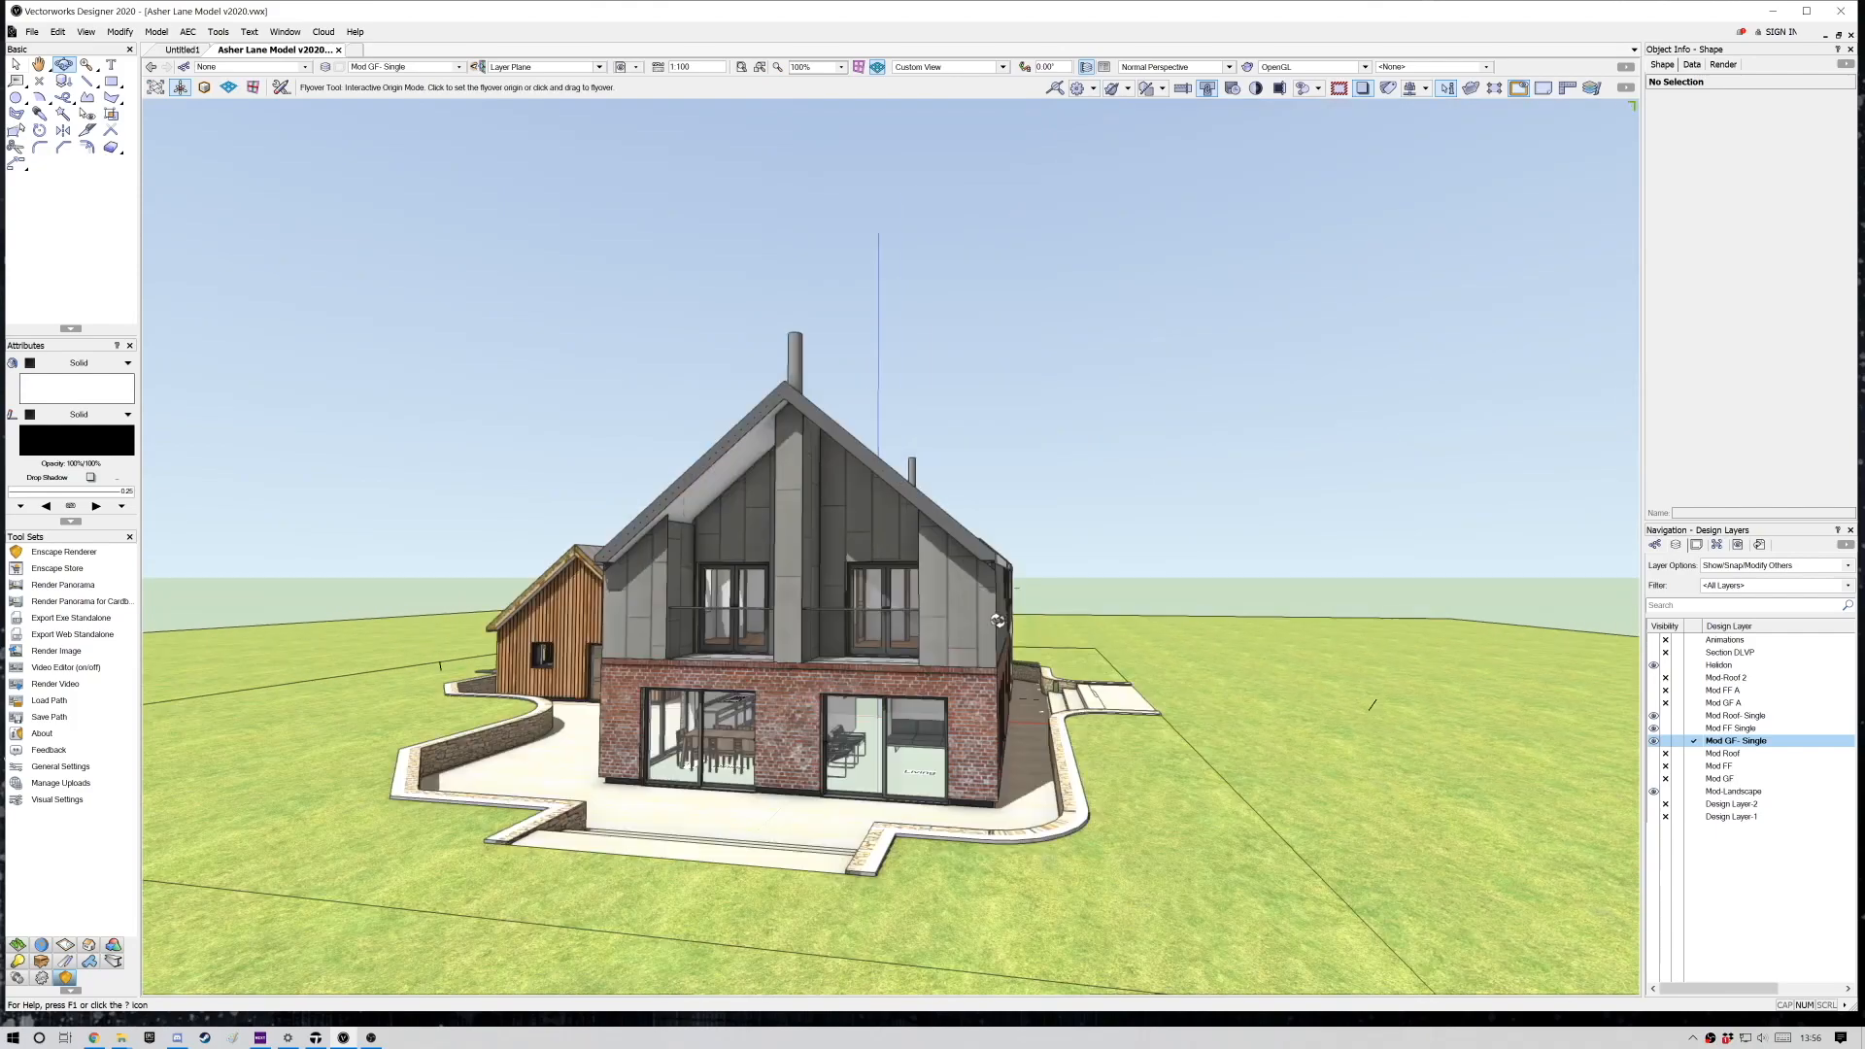
drag(1009, 643, 724, 656)
drag(1016, 680, 942, 709)
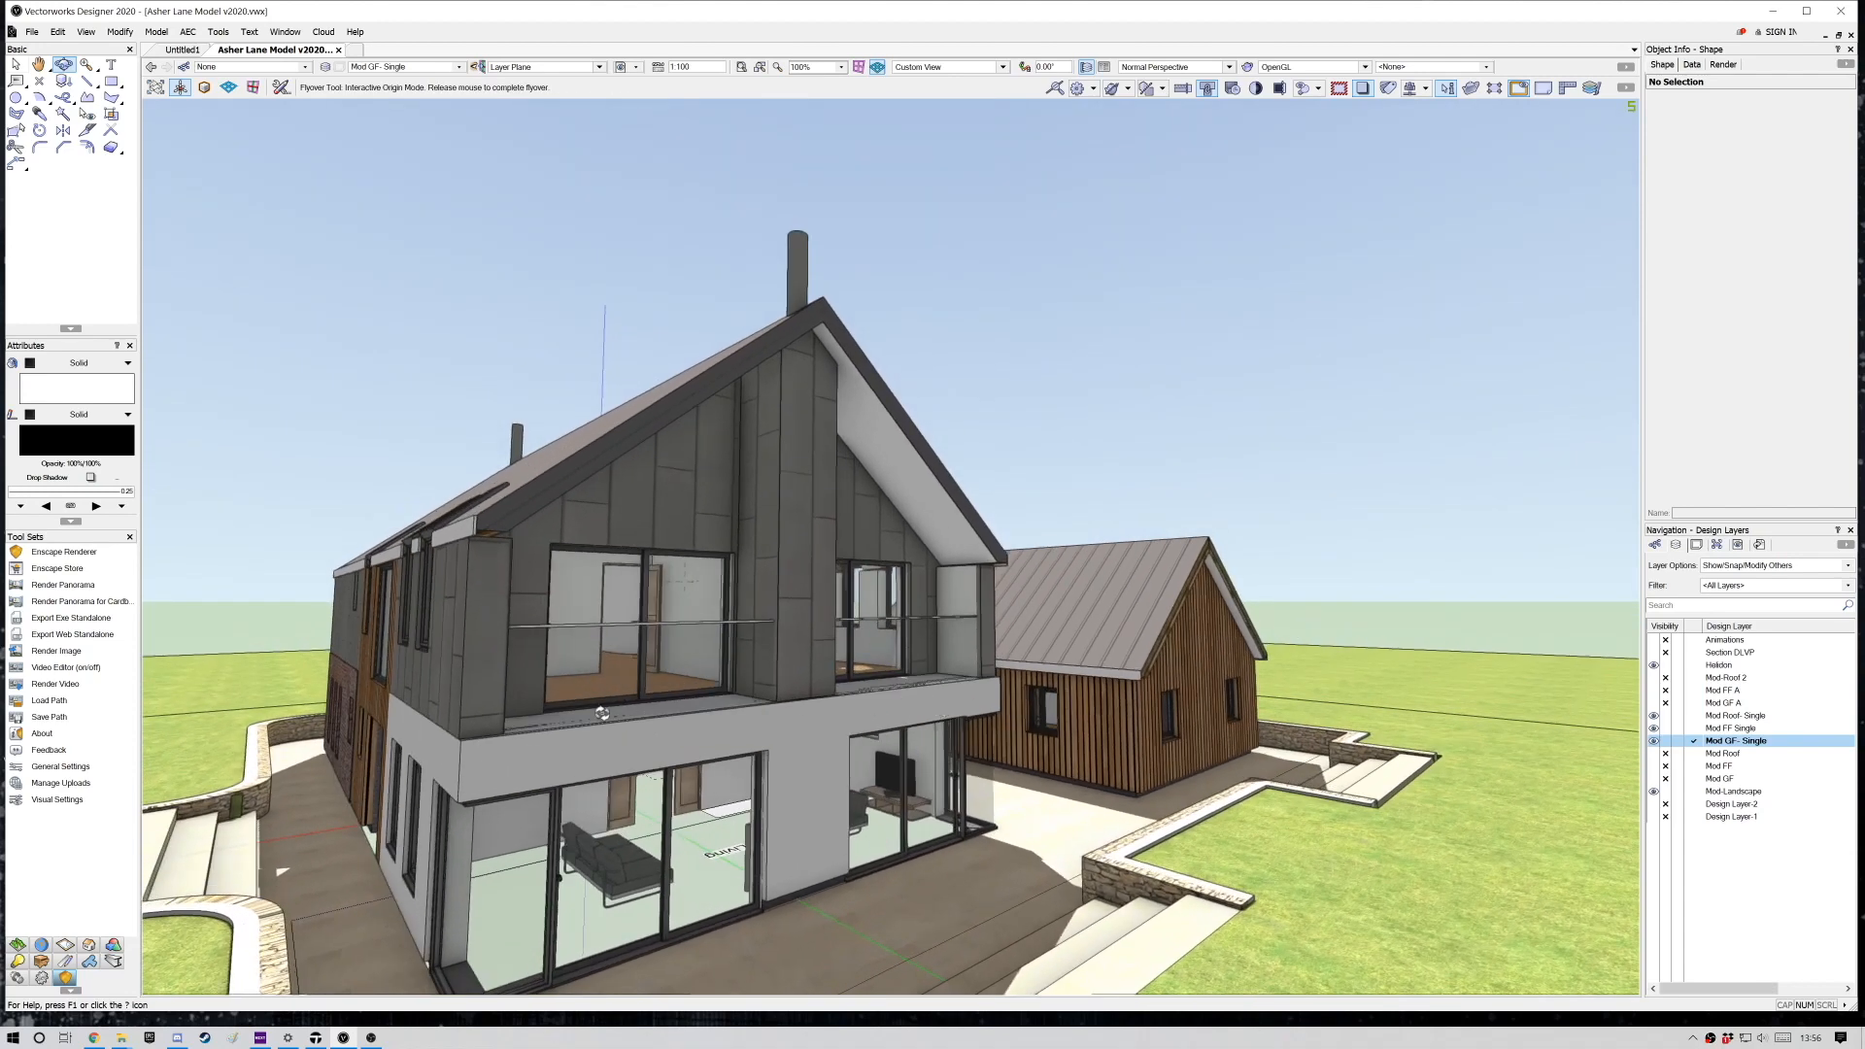
drag(602, 713, 603, 713)
scroll(606, 713, down, 2)
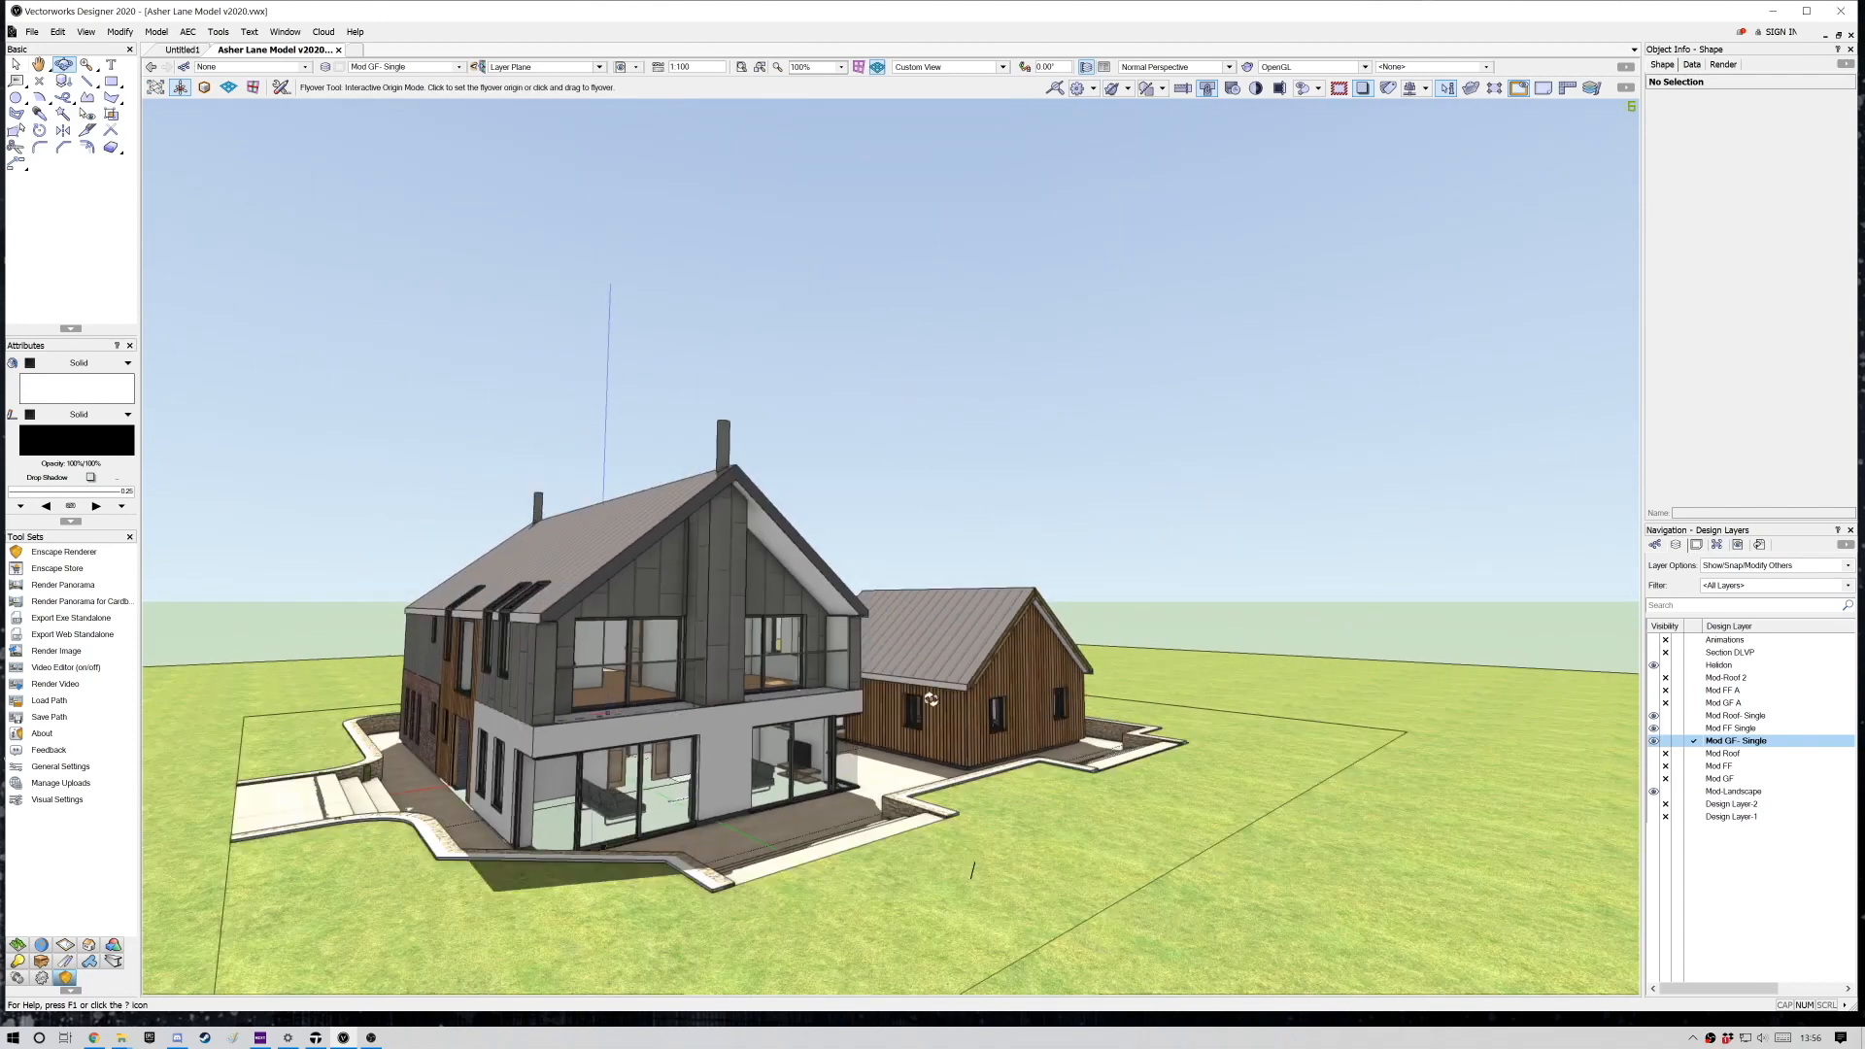
drag(892, 715, 845, 723)
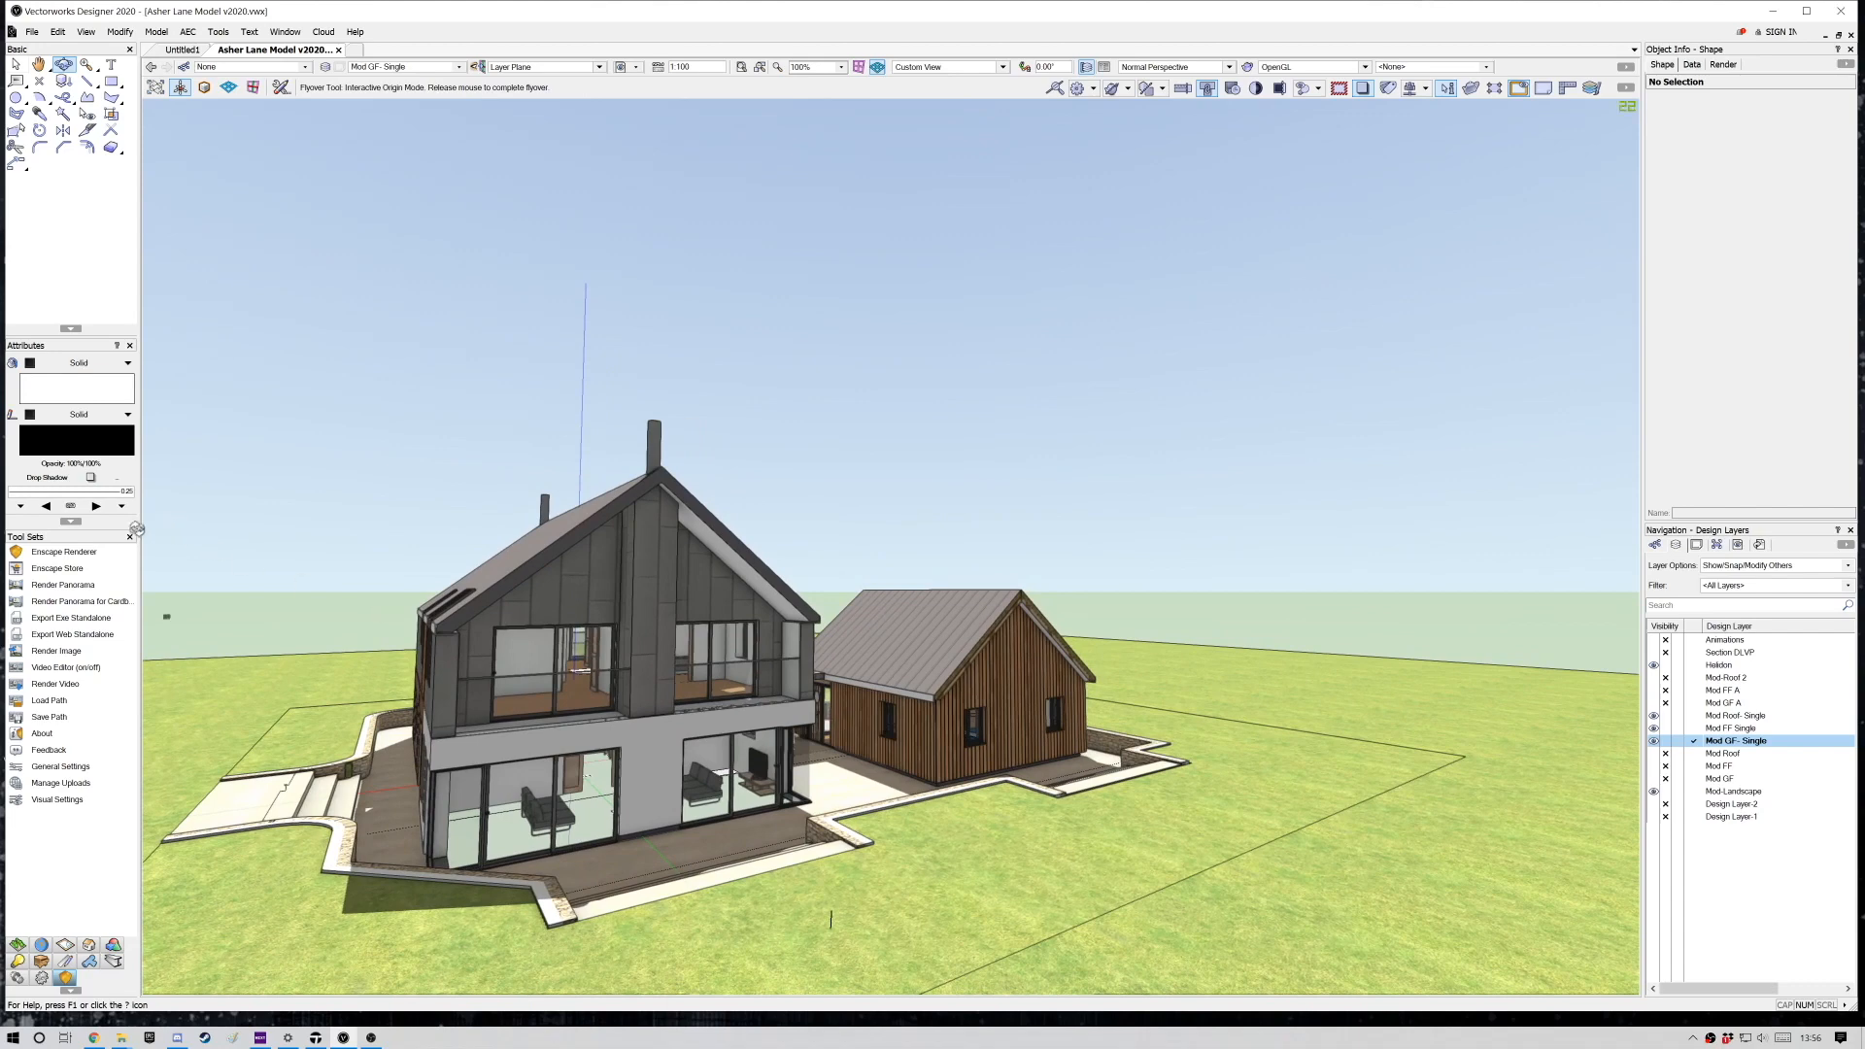
Activate the Lumion LiveSync tool and check the plugin's version information.
drag(137, 528, 116, 549)
click(113, 948)
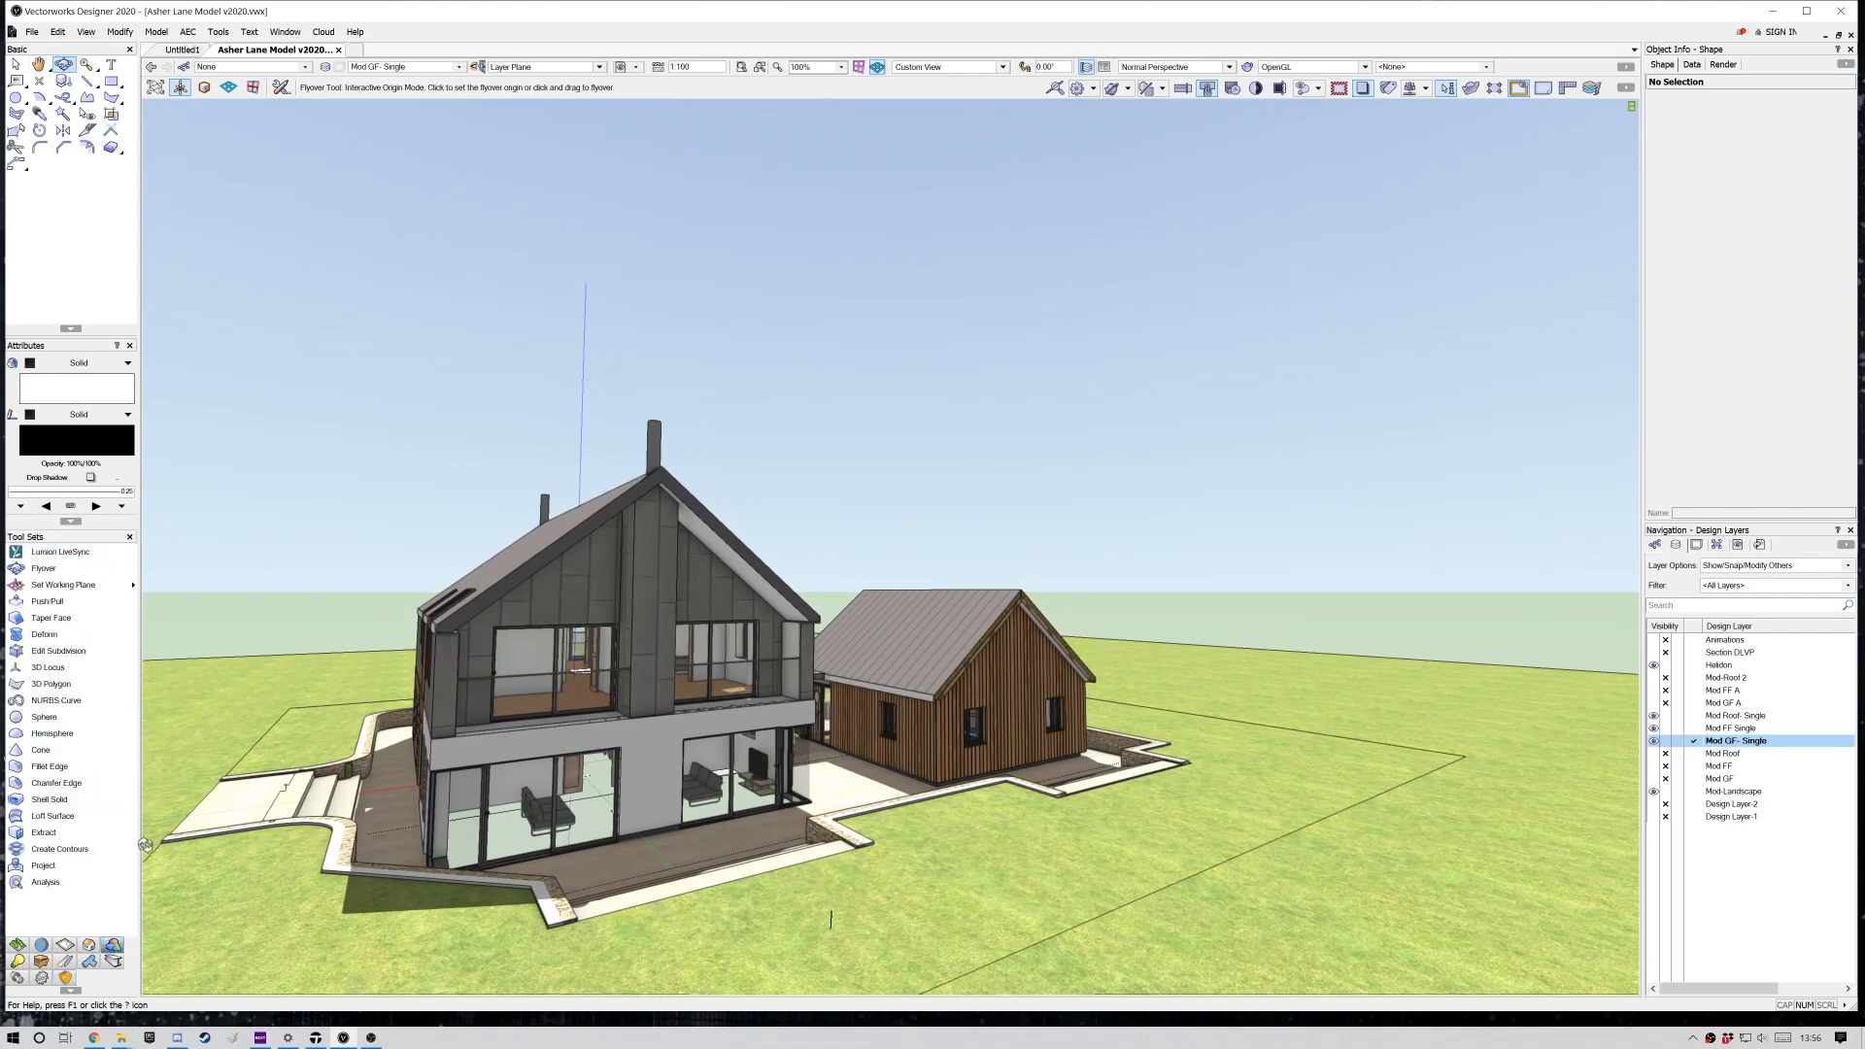
click(47, 561)
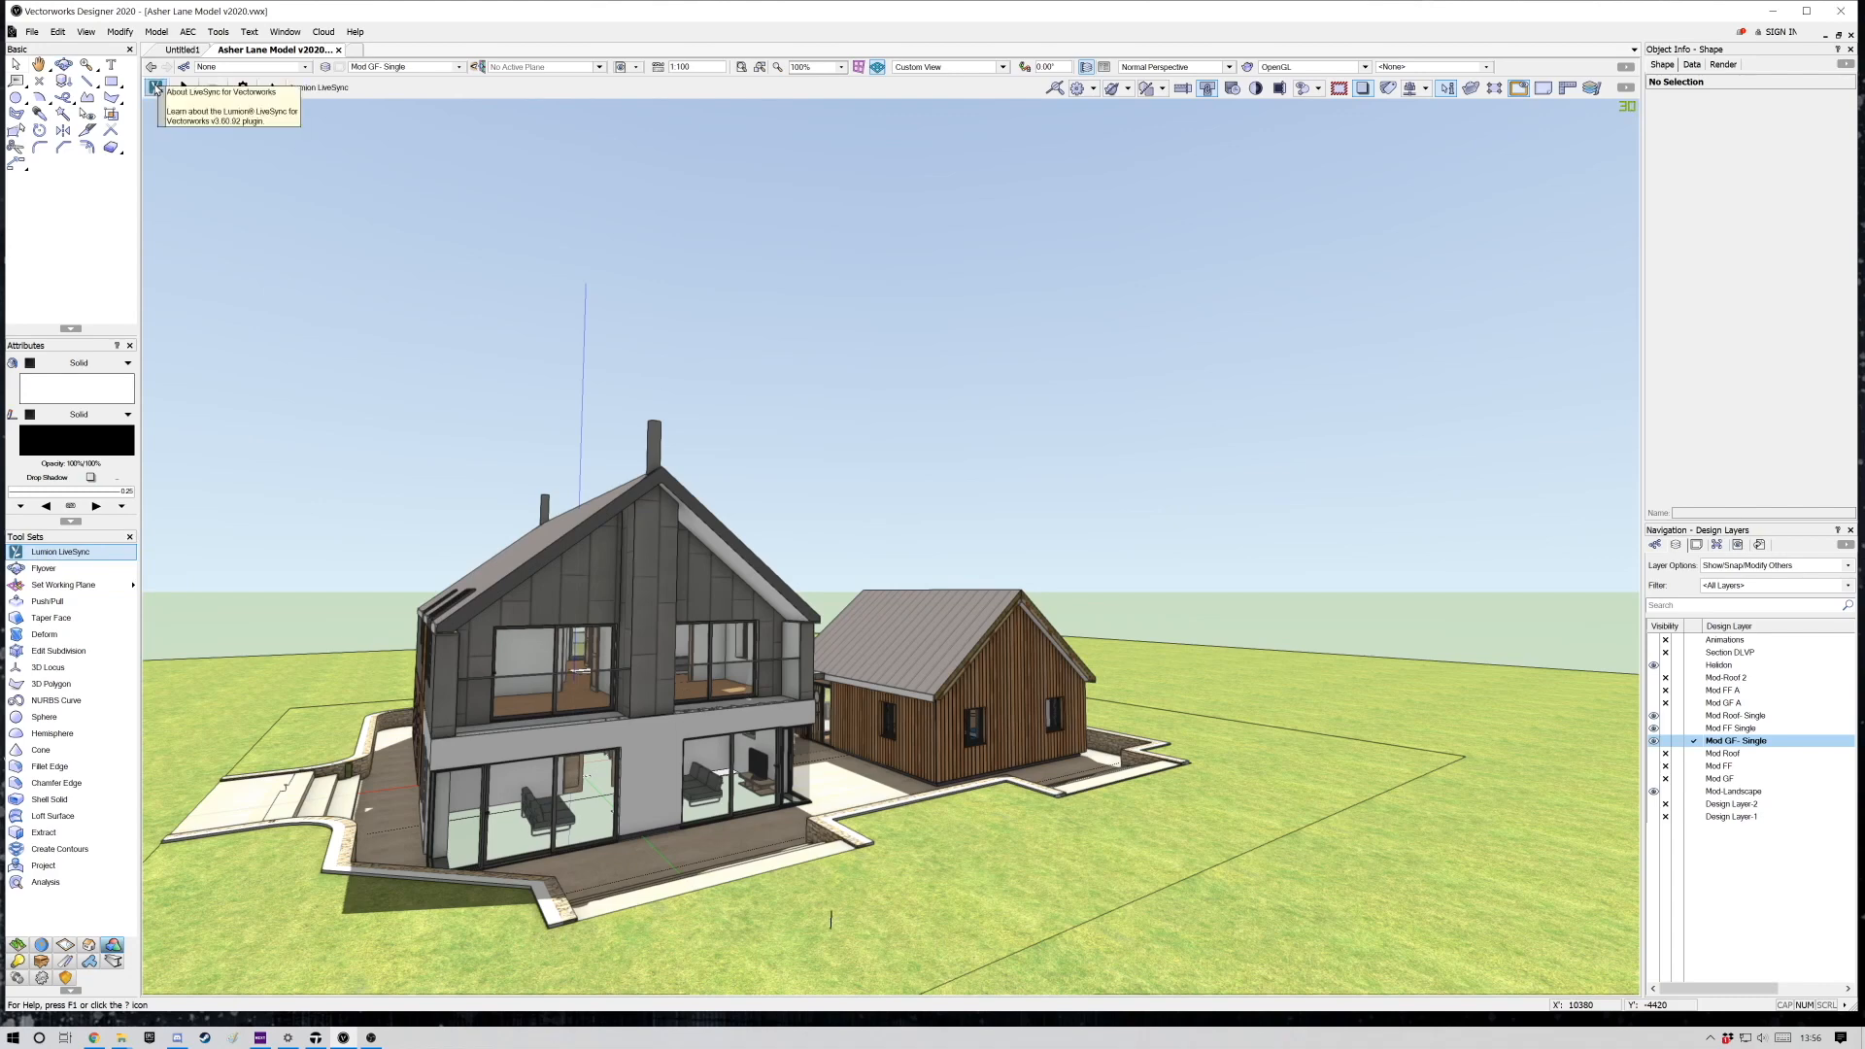
click(156, 88)
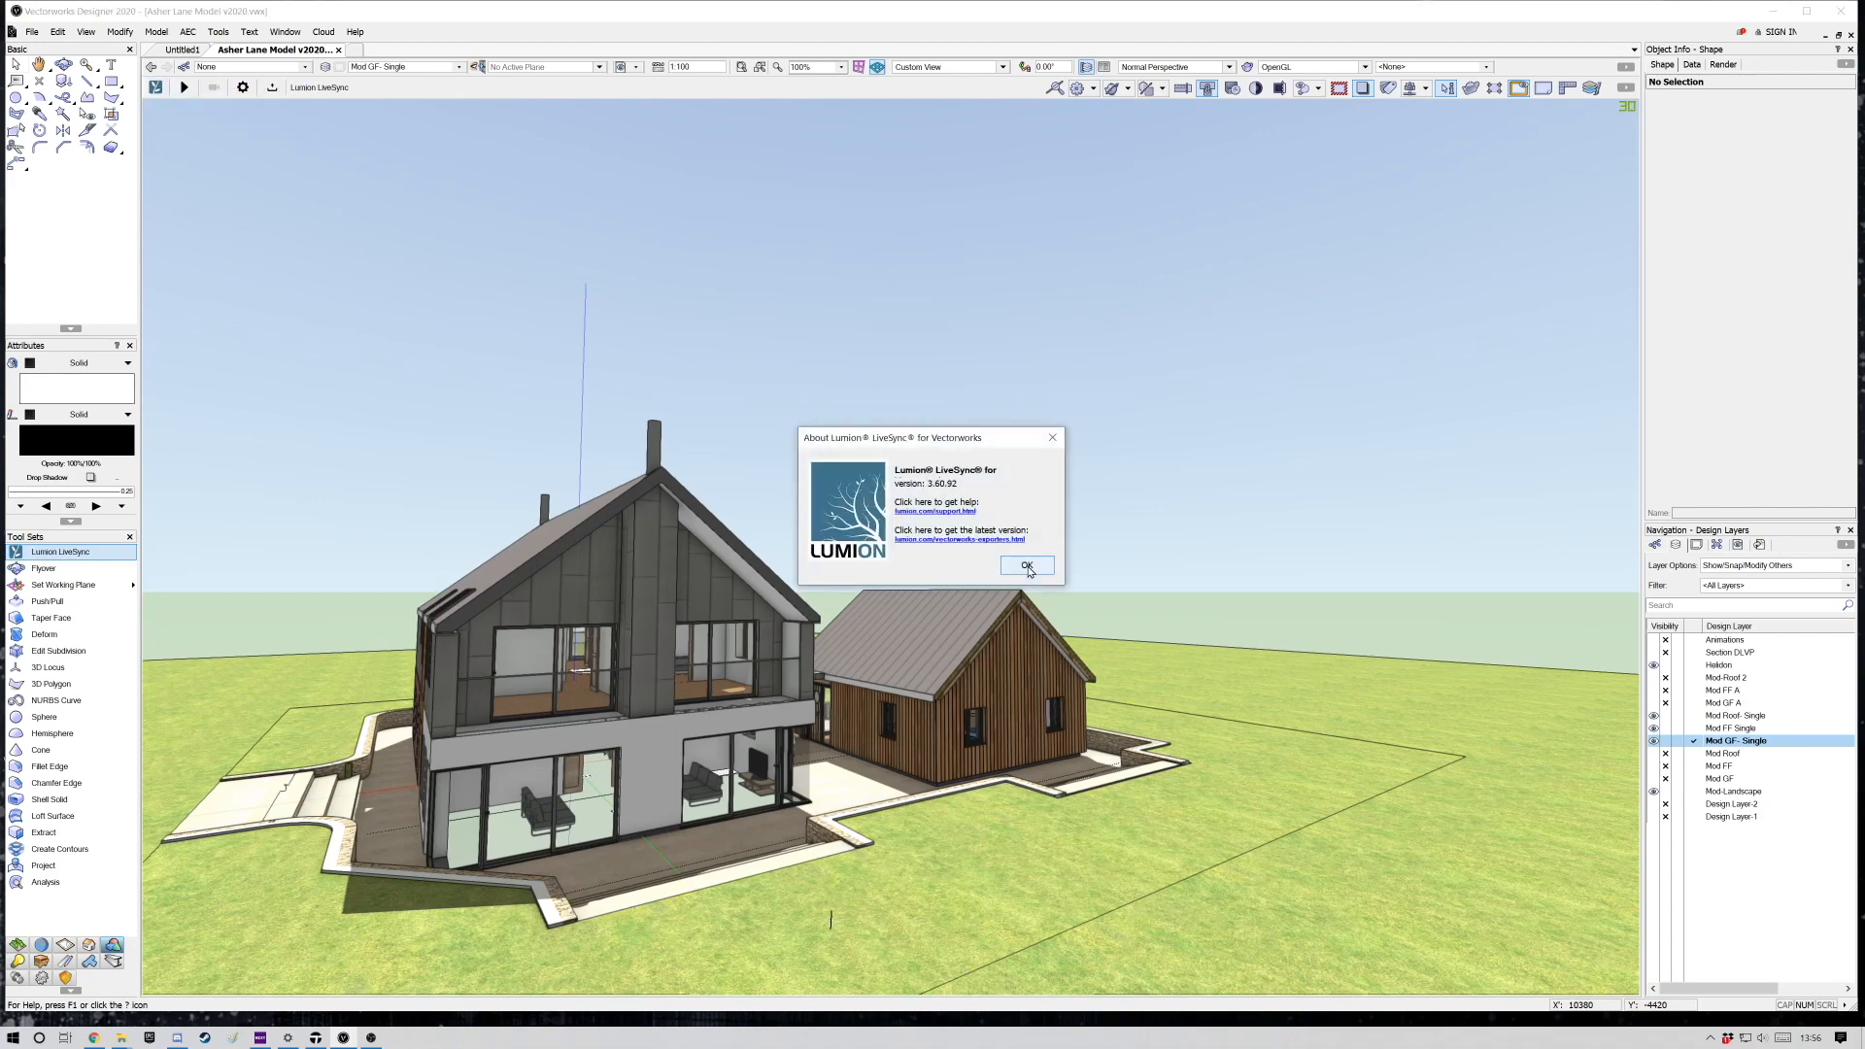
click(1028, 567)
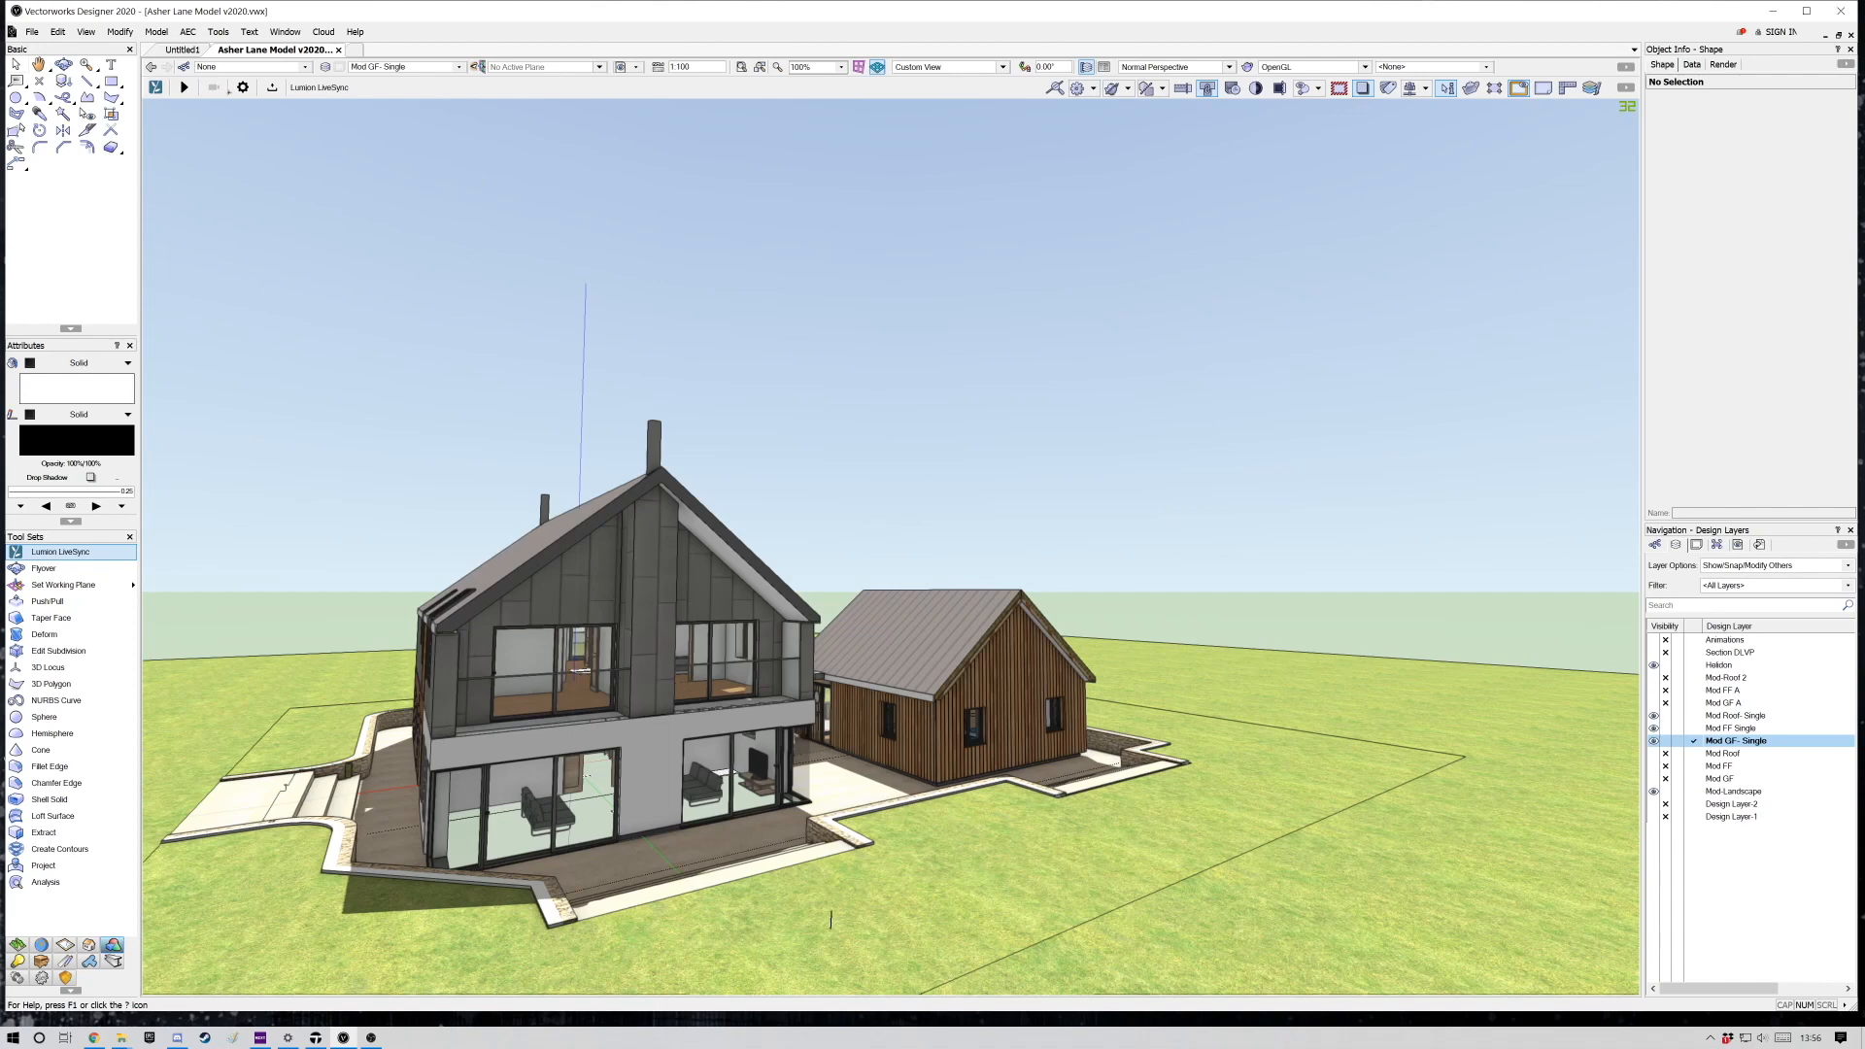
Start LiveSync for the model and launch Lumion.
click(184, 88)
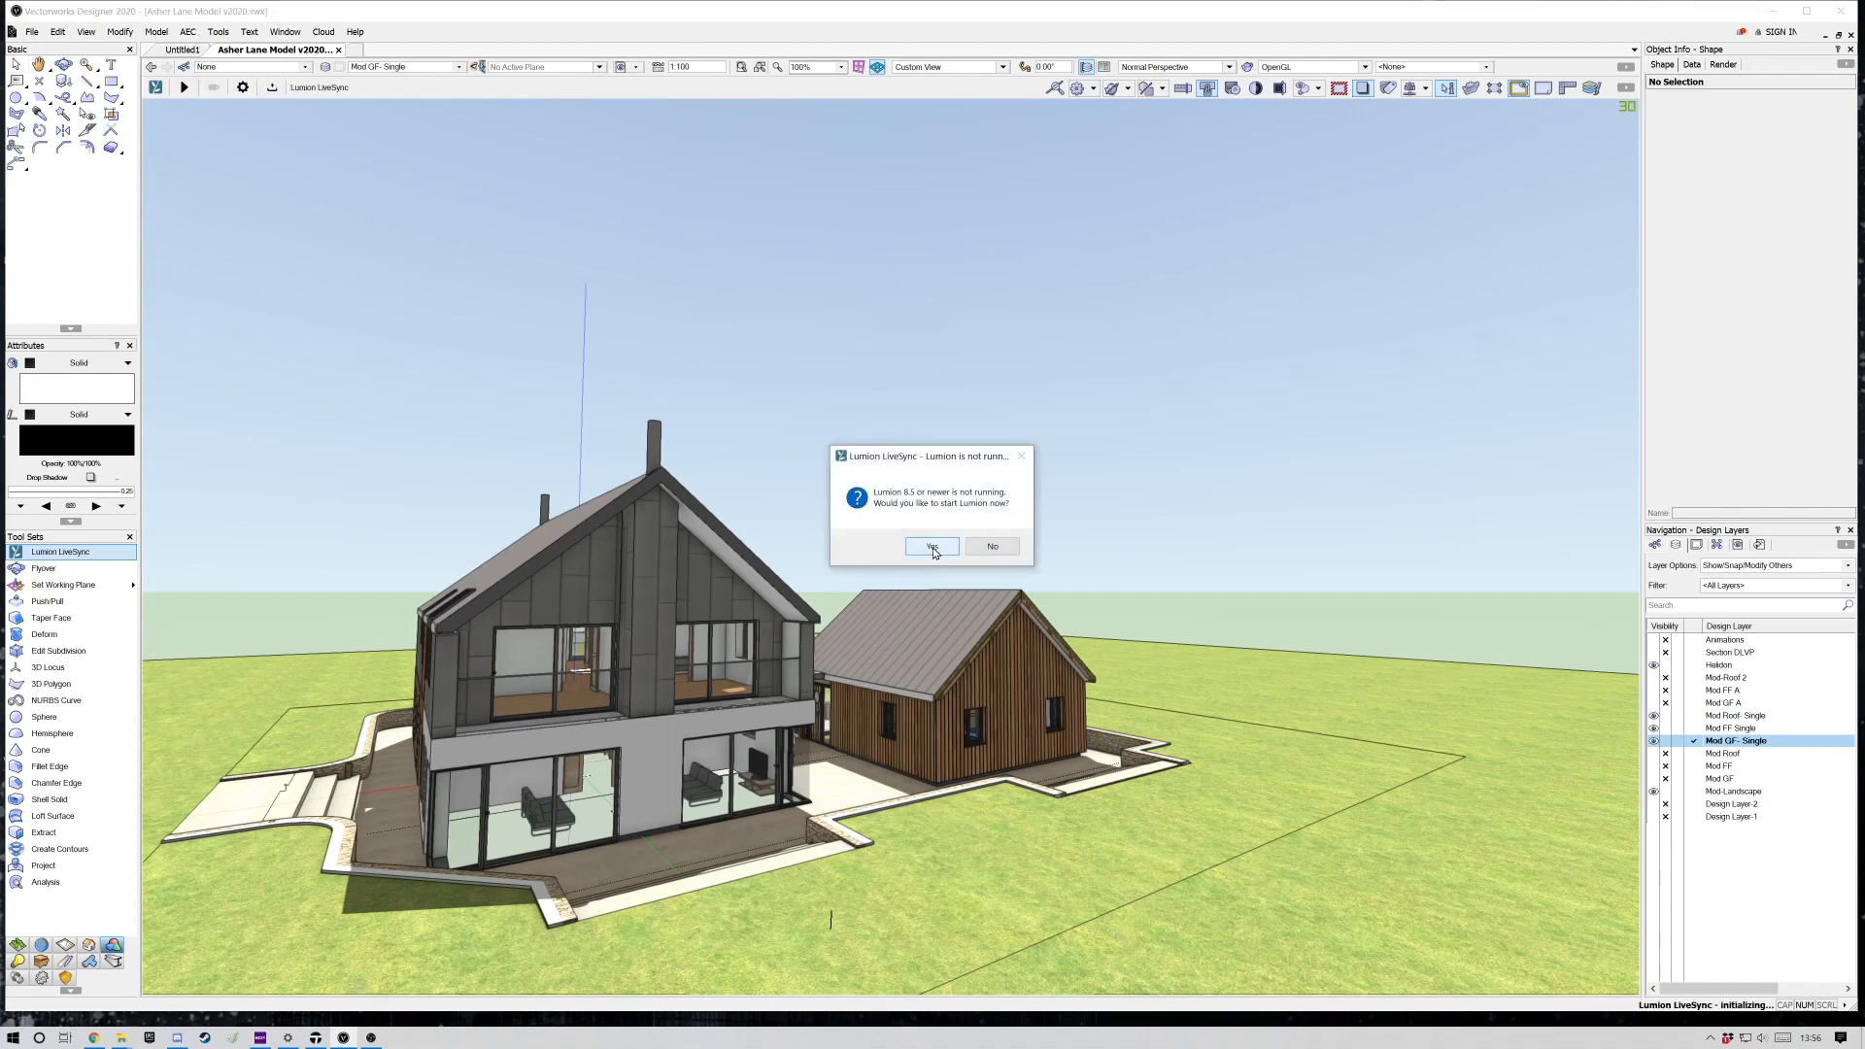
click(932, 550)
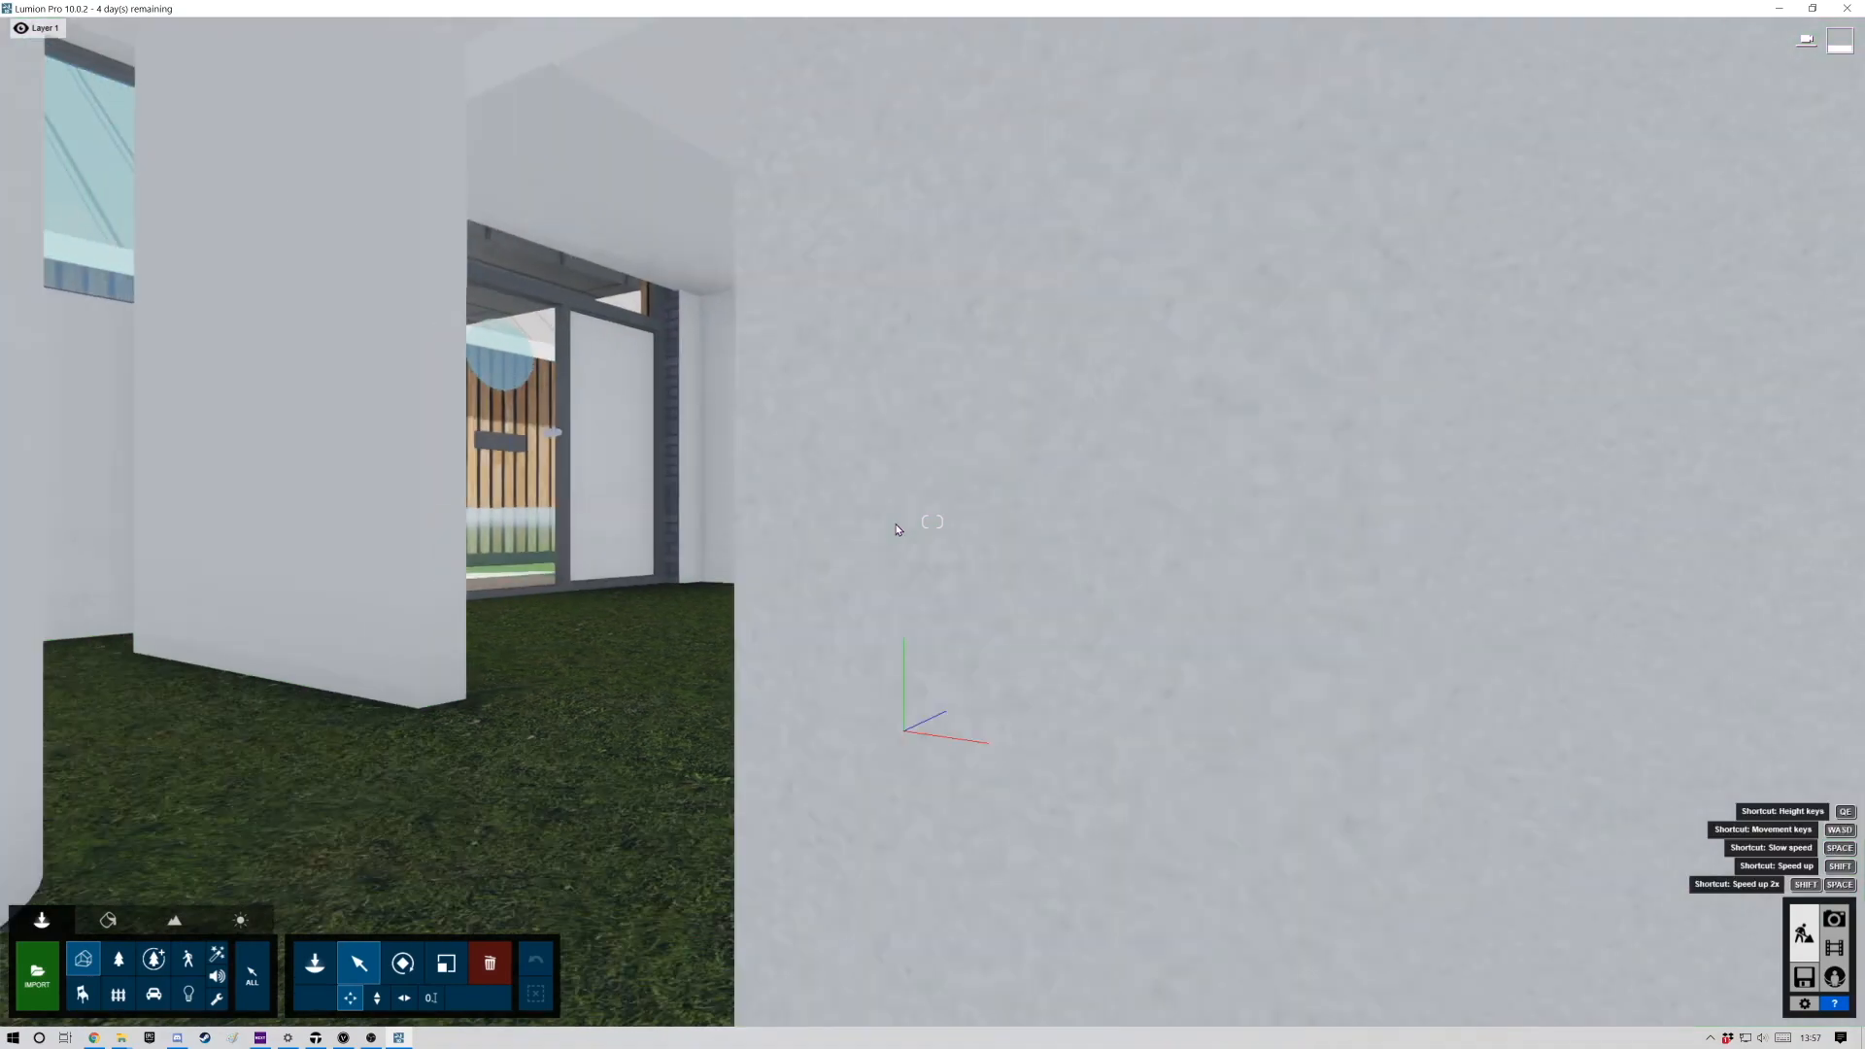
Move the Lumion camera out of the building to view the whole front facade and the outbuilding.
key(s)
key(s)
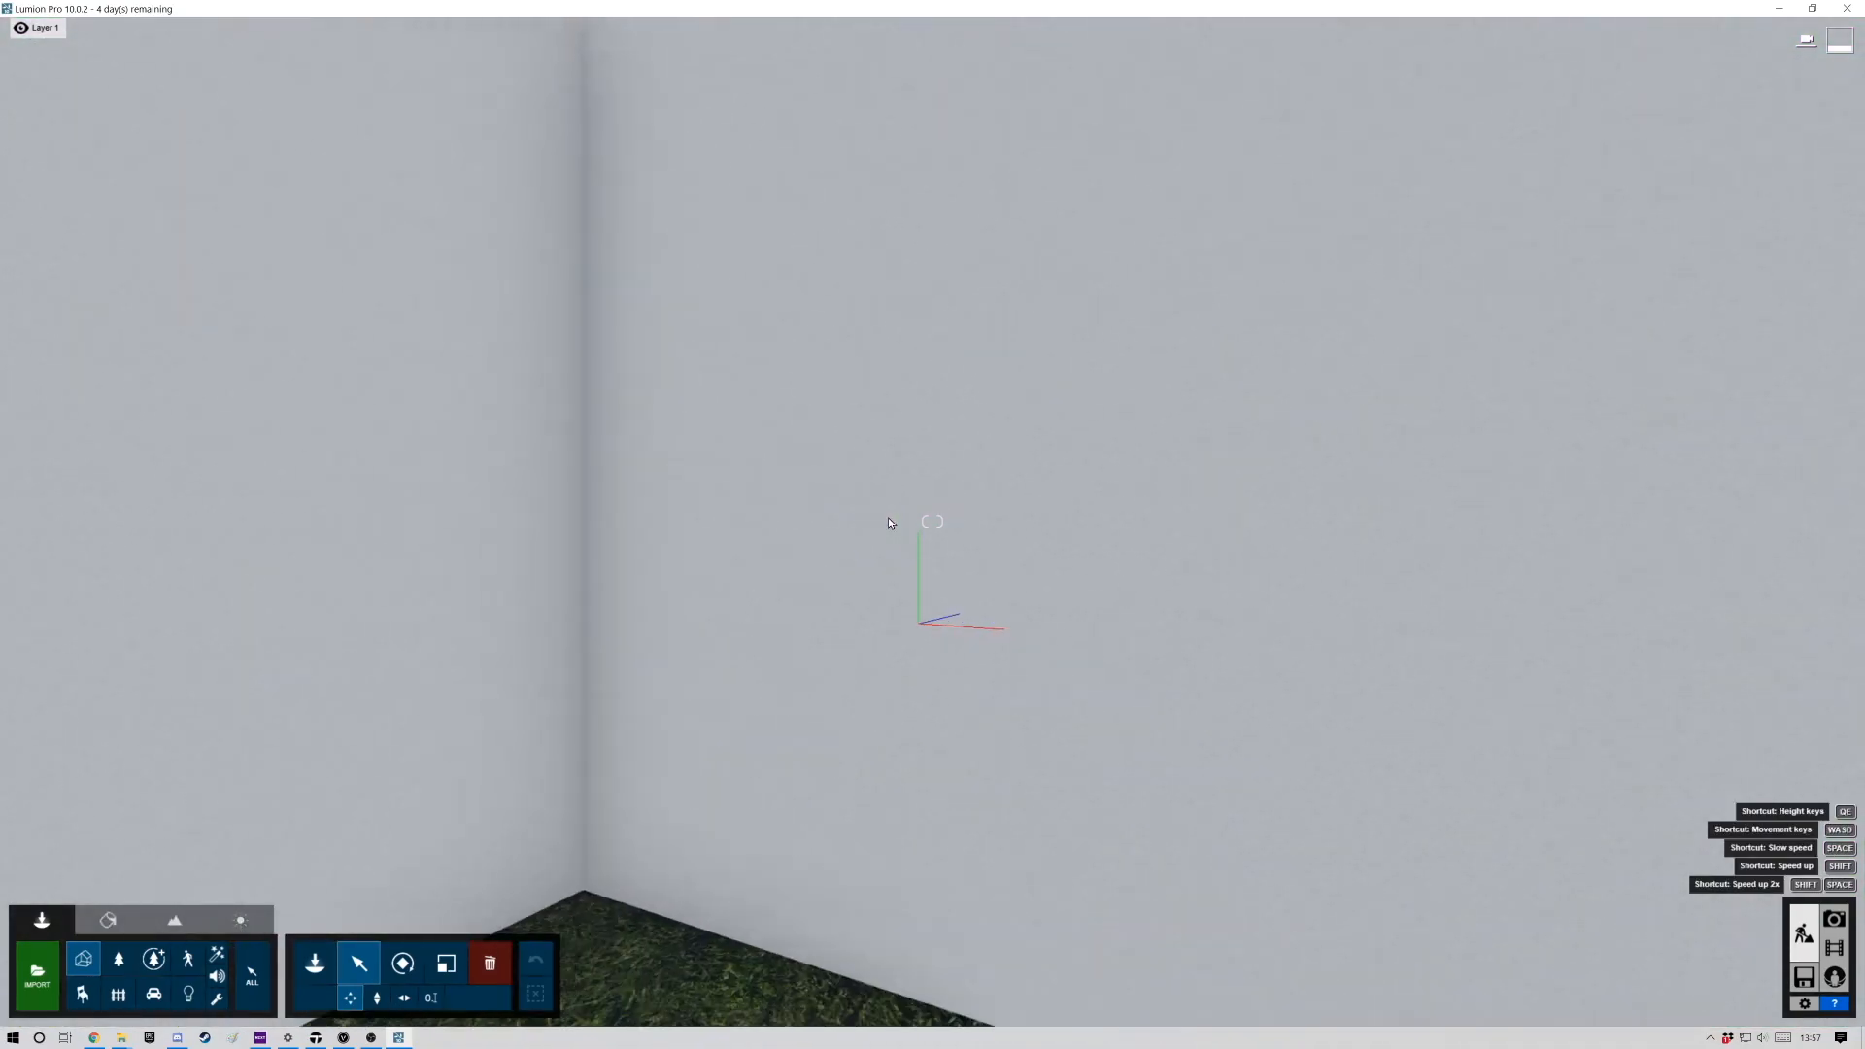
key(s)
key(s)
key(s)
key(s)
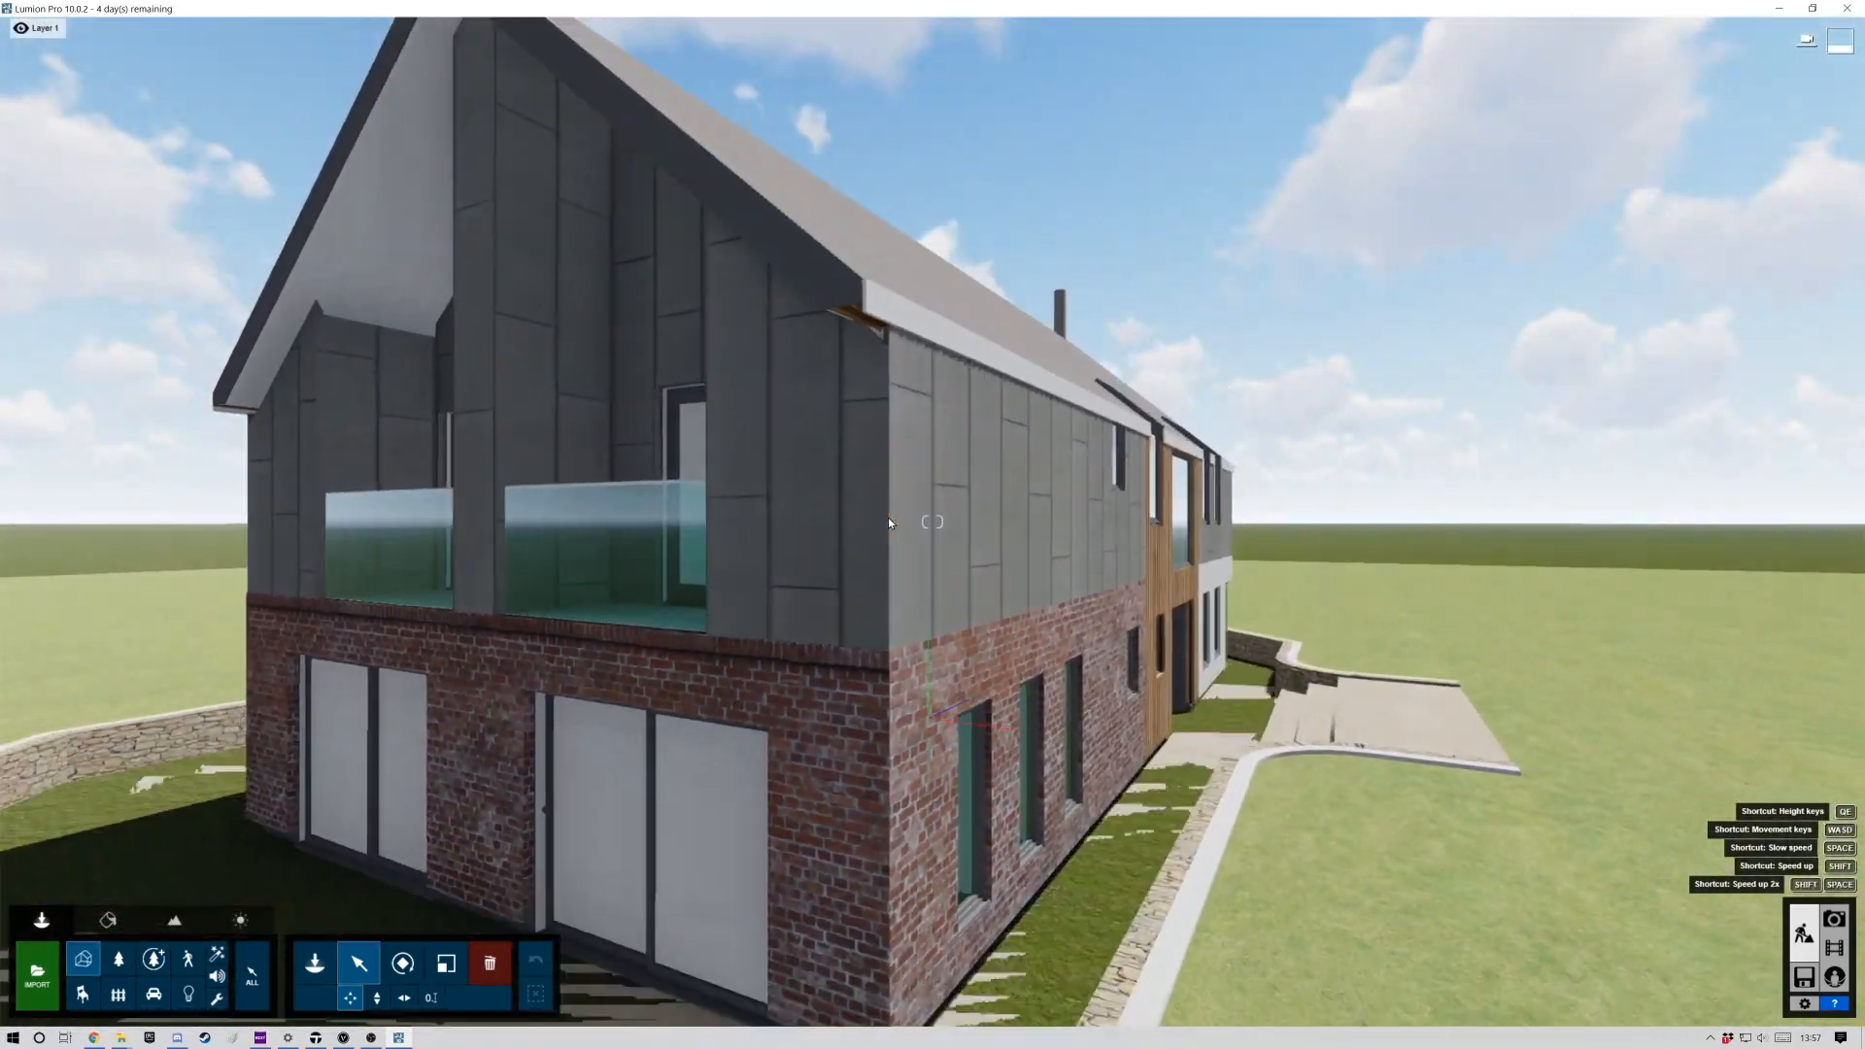
key(s)
key(a)
key(s)
key(a)
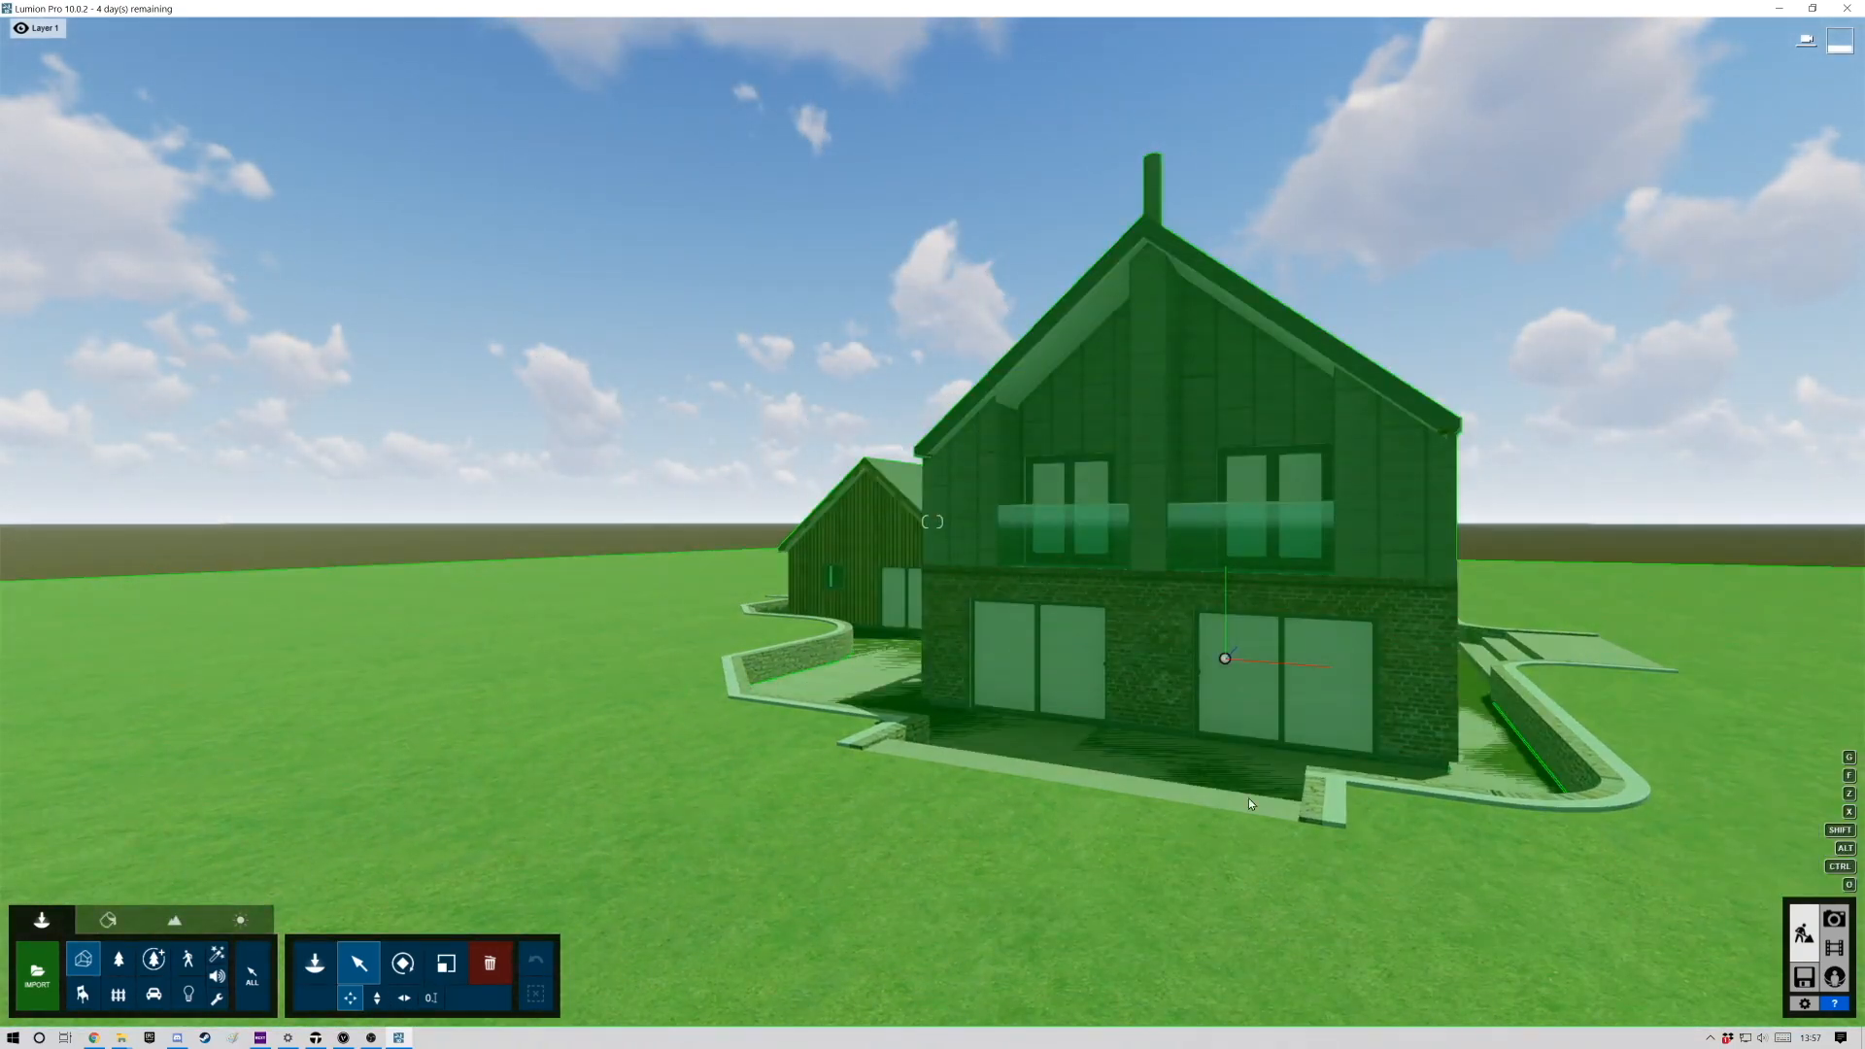
Select the imported house model and raise it slightly above Lumion's default ground.
click(1440, 909)
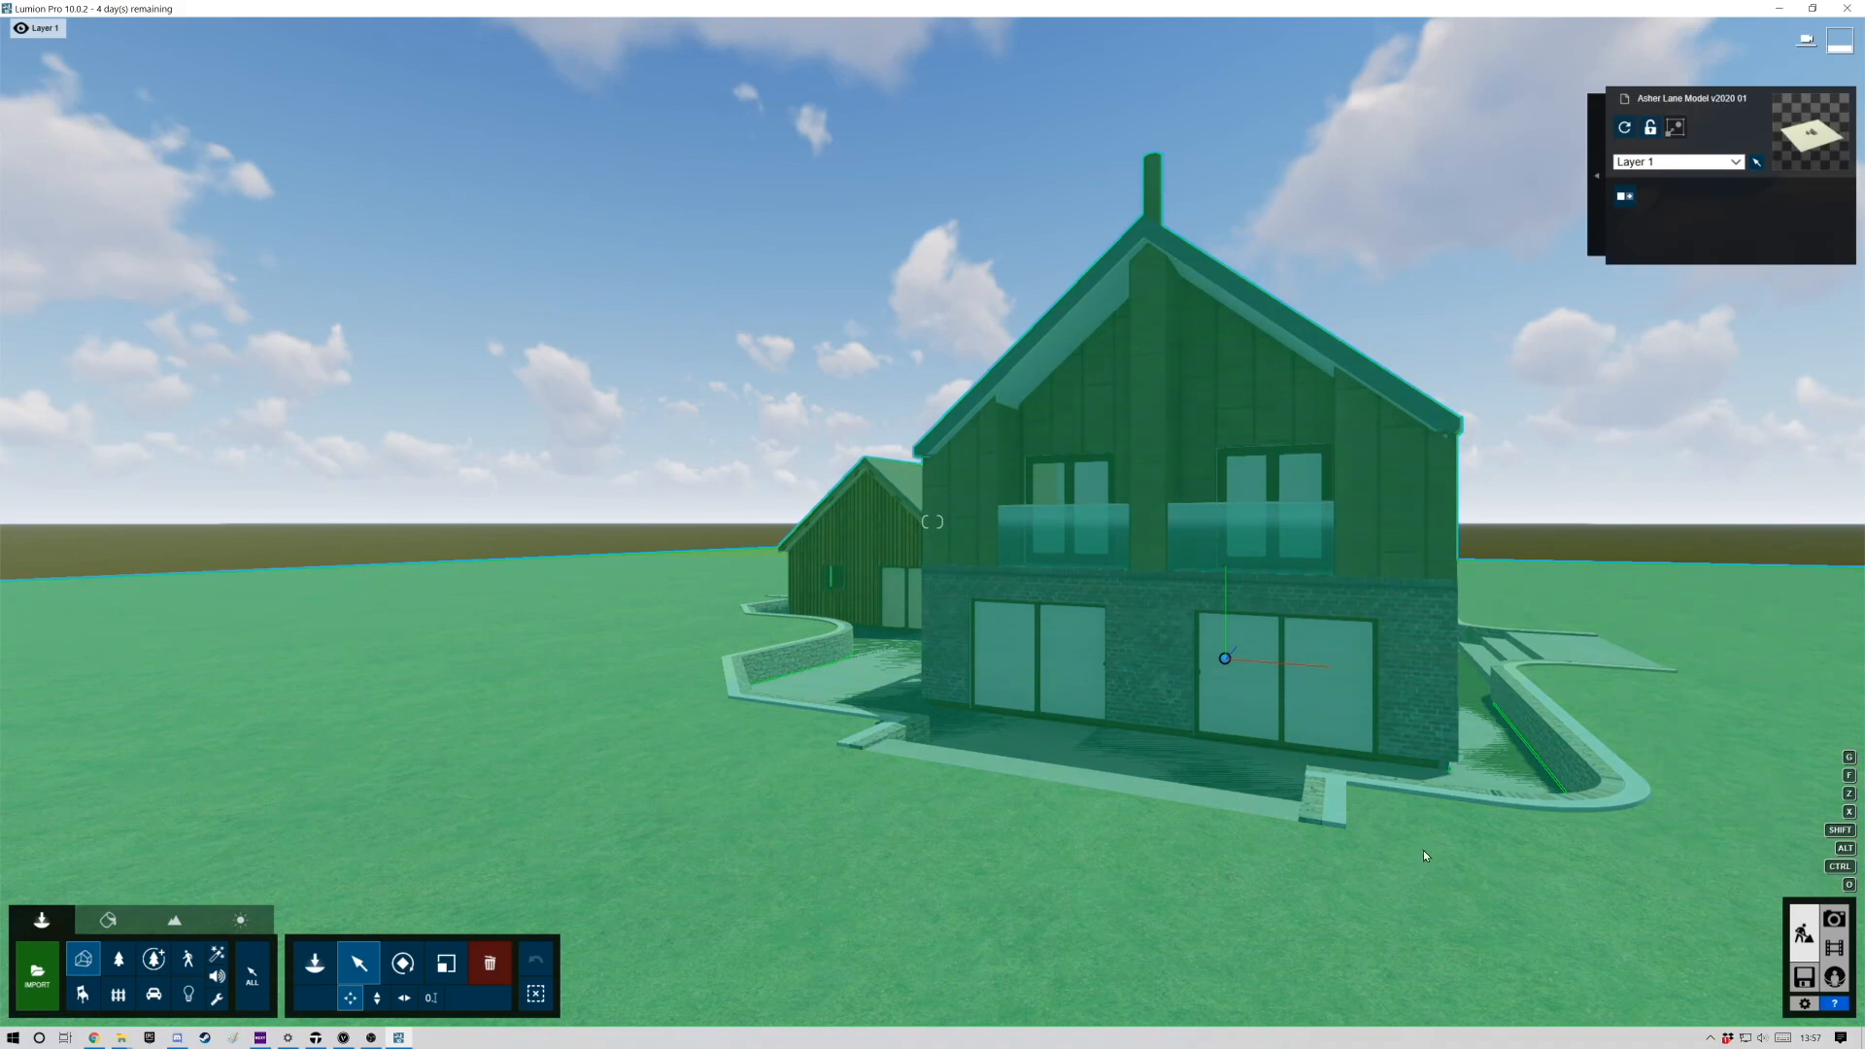
click(378, 1000)
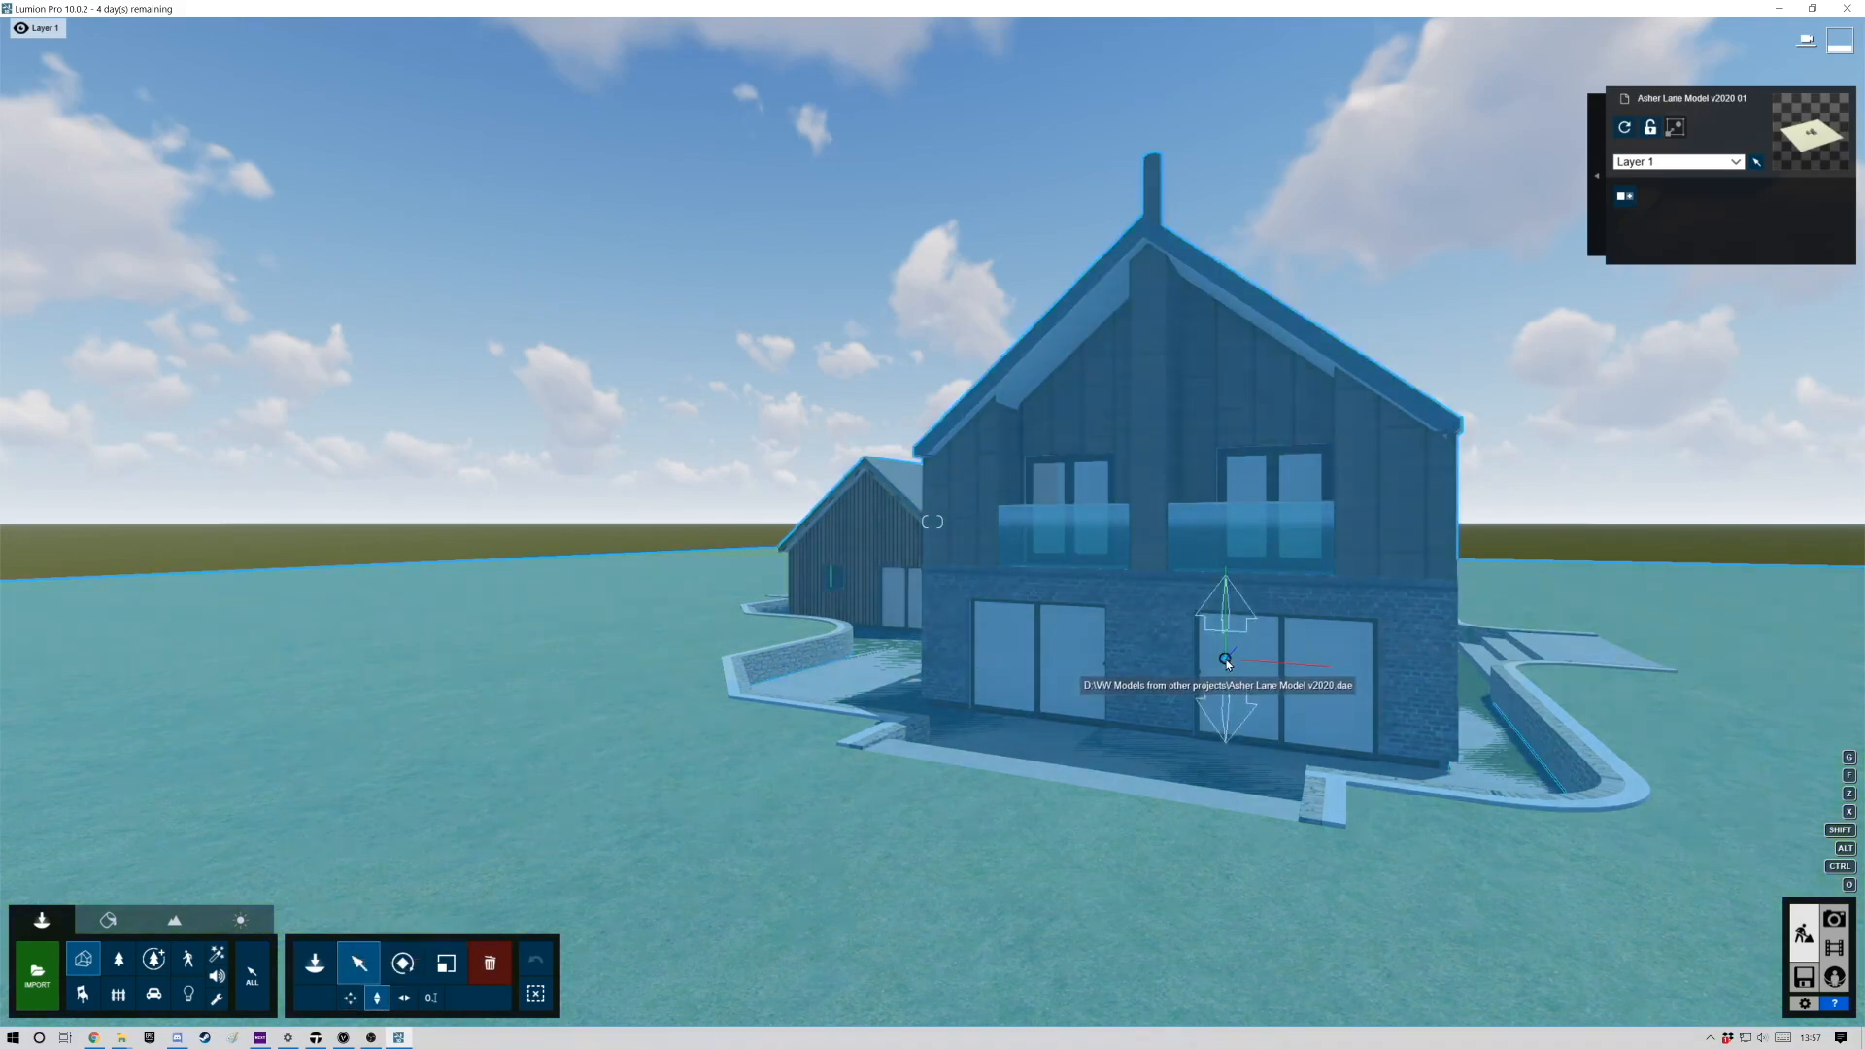
mouse_move(1228, 664)
mouse_down()
mouse_move(1227, 688)
mouse_move(1228, 663)
mouse_up()
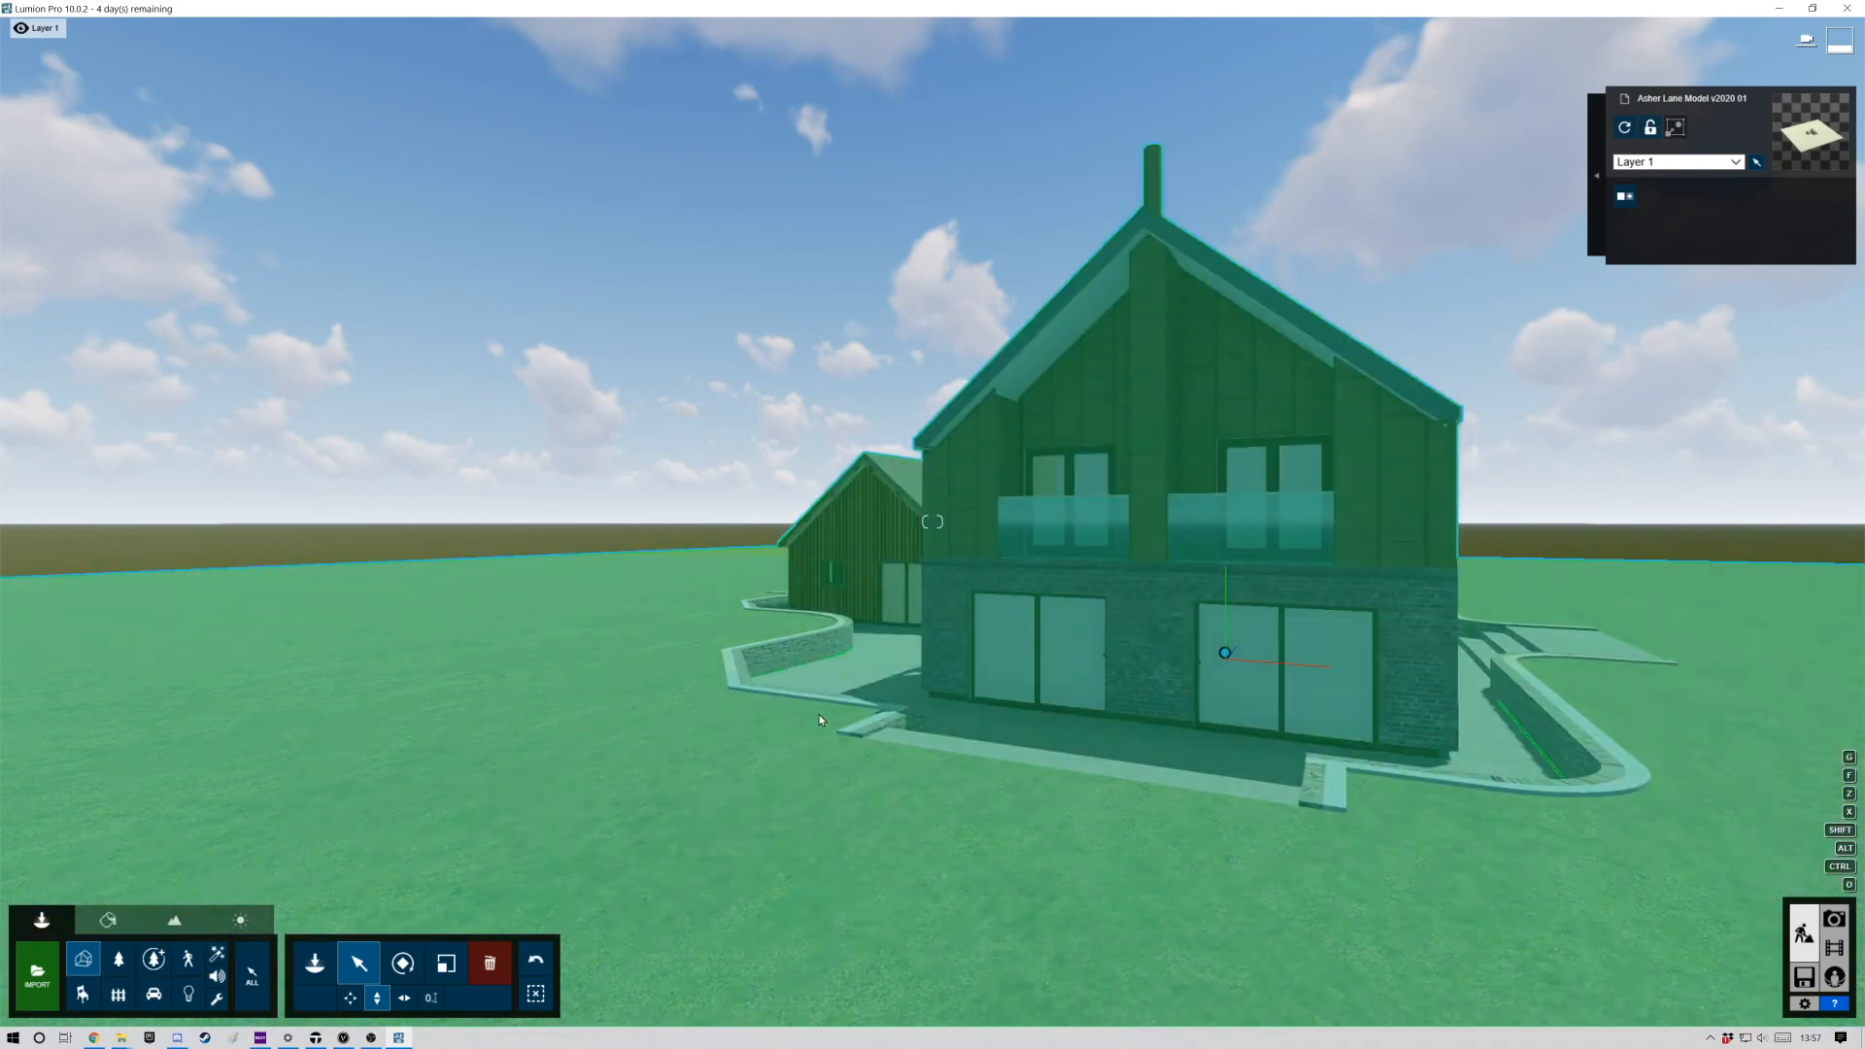
Open the door and window panes in the Material Editor and browse the library's Various and Indoor materials.
key(s)
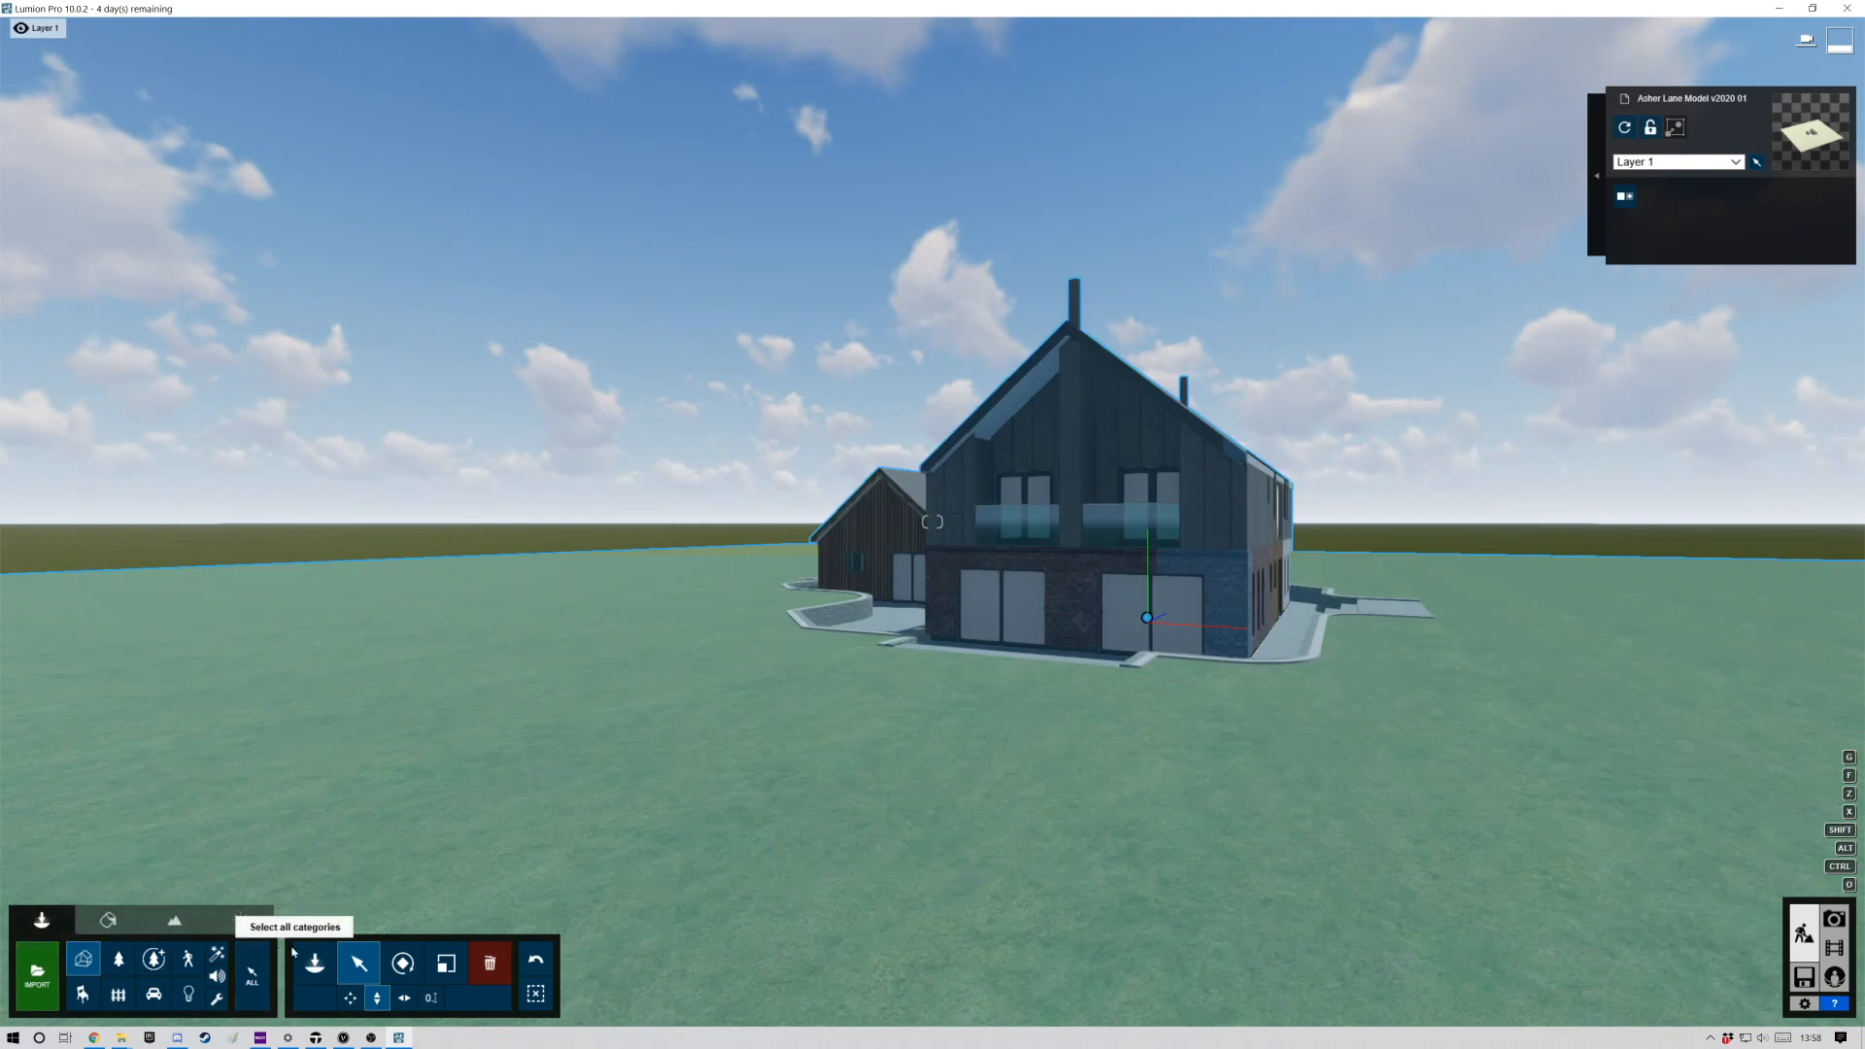
click(108, 920)
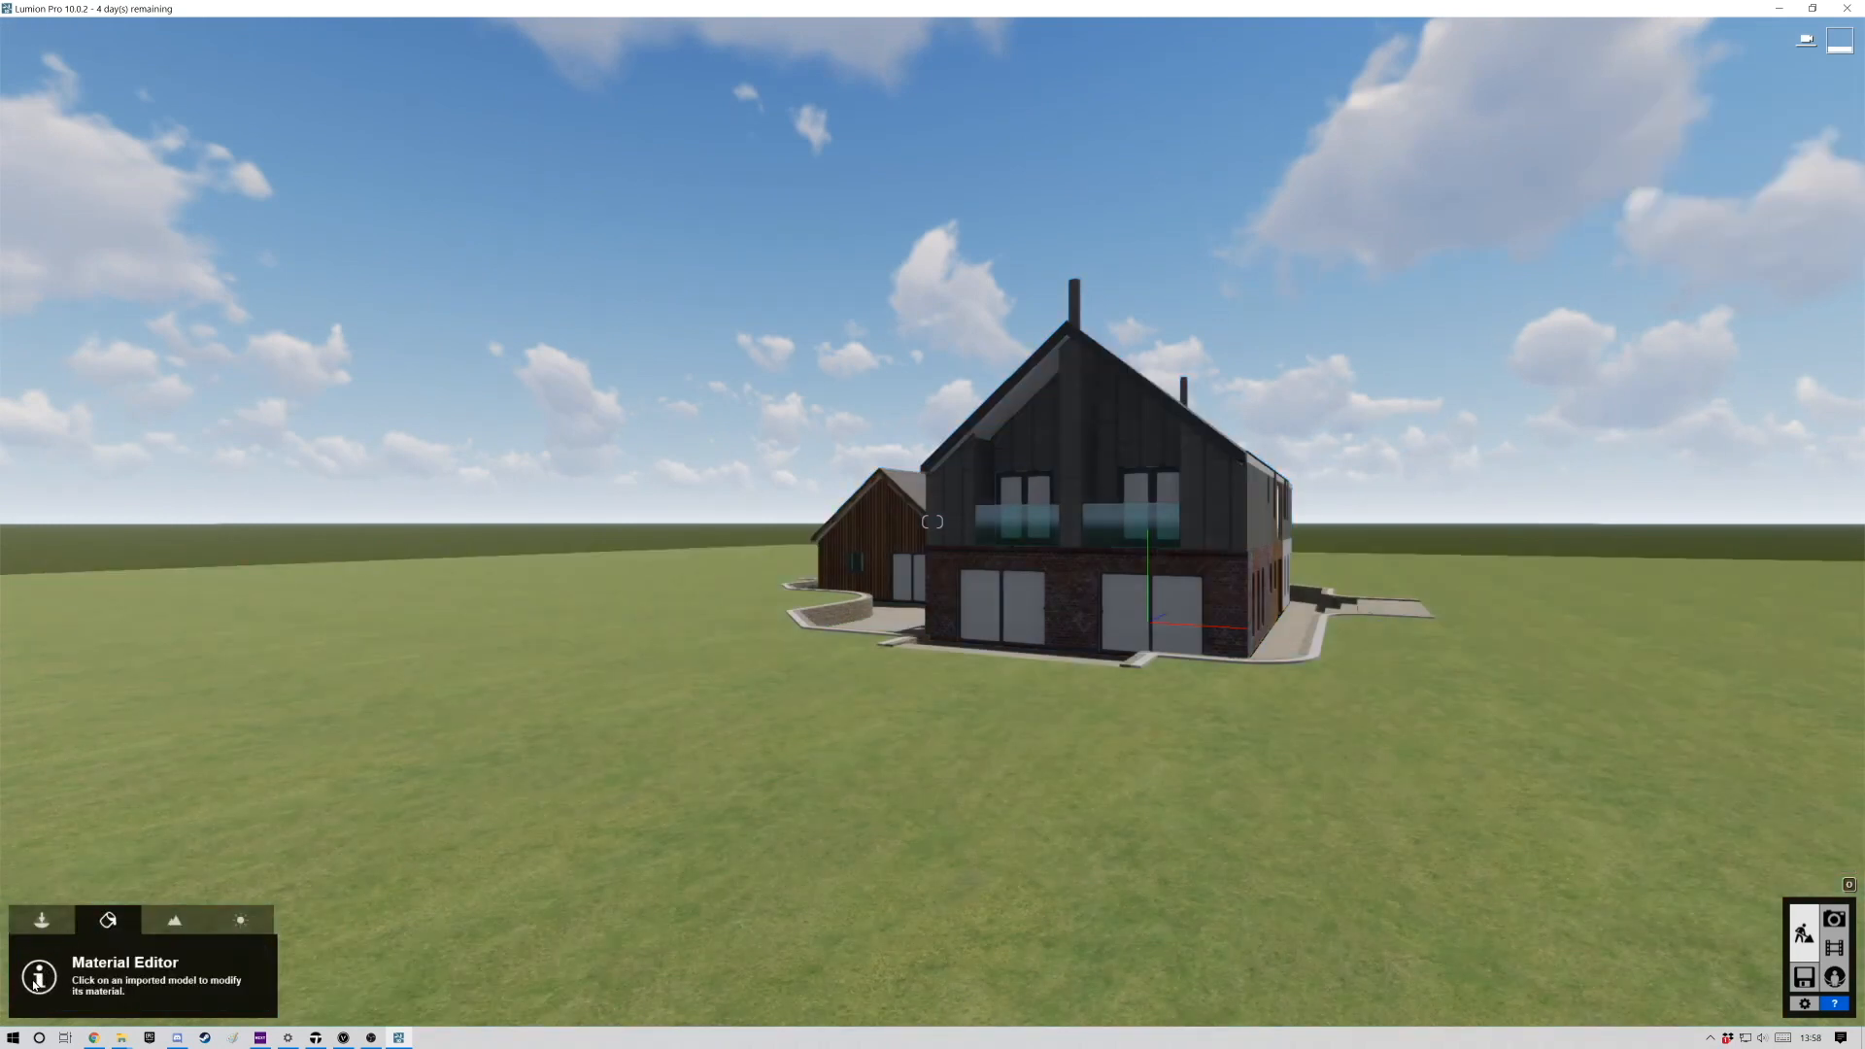
click(981, 612)
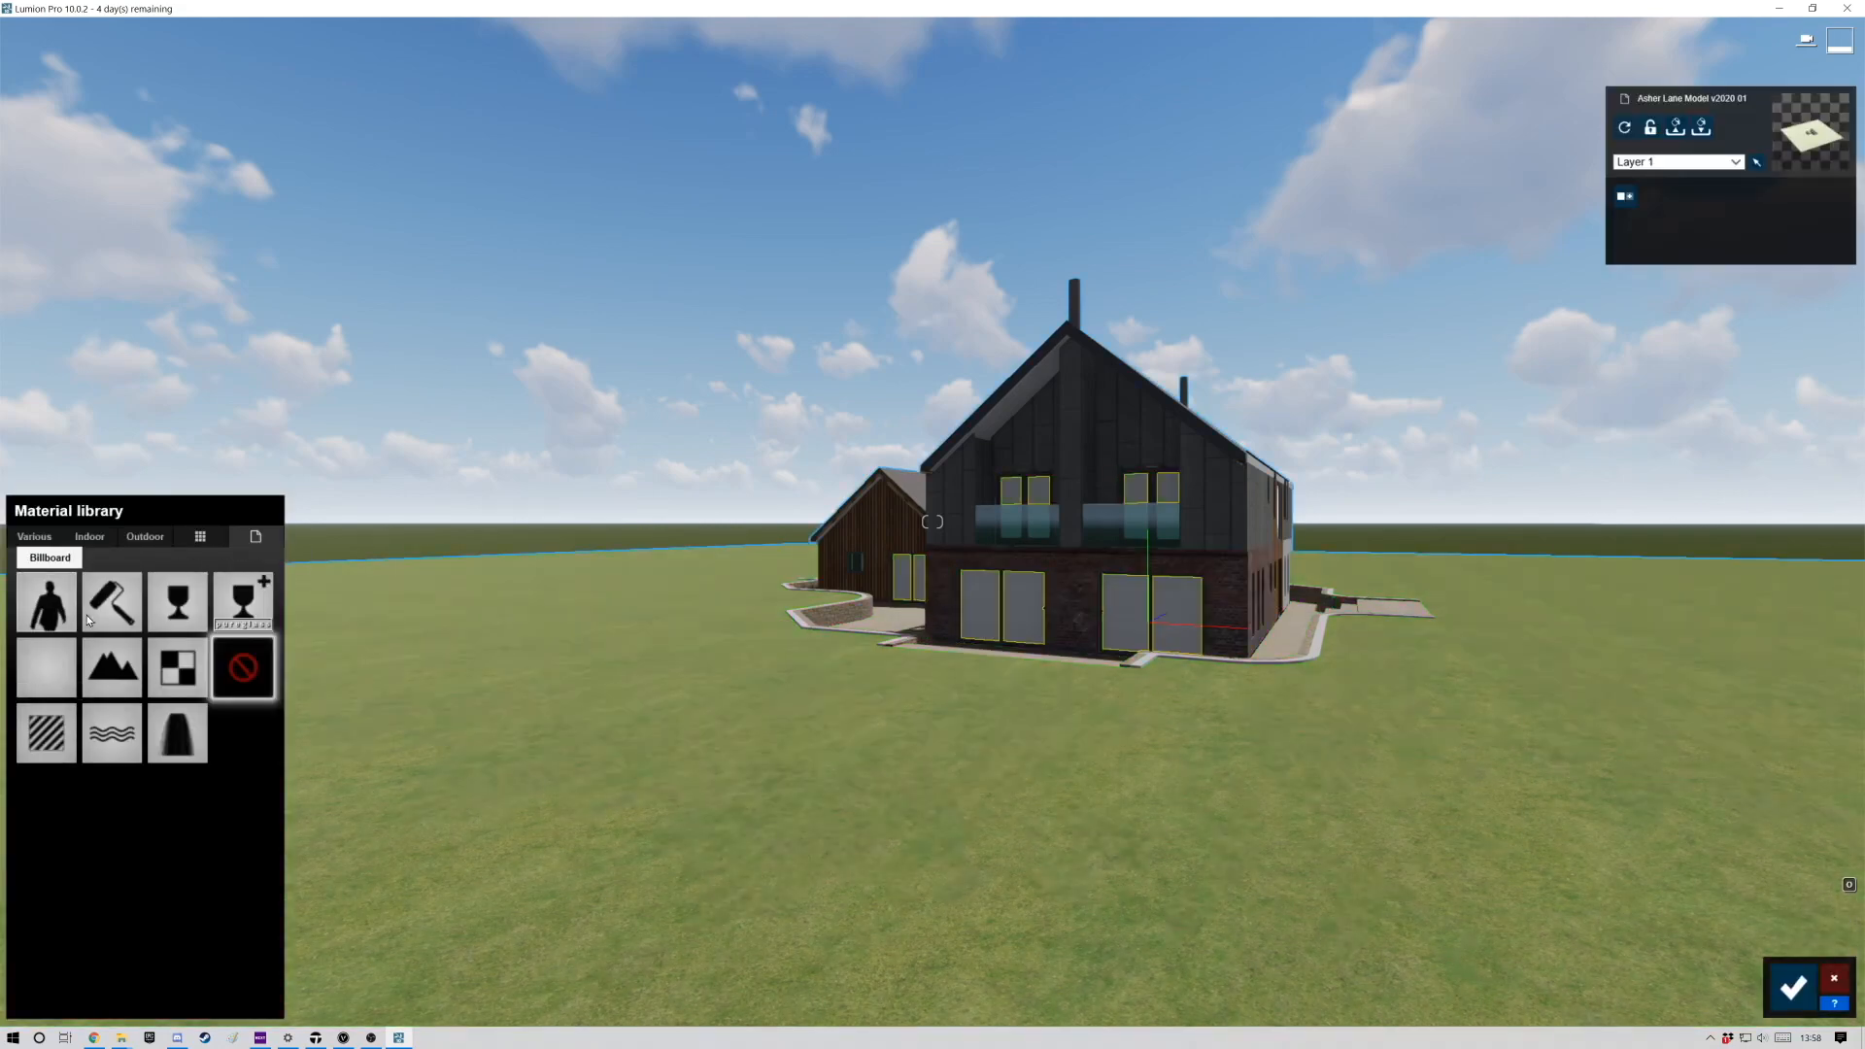
click(37, 538)
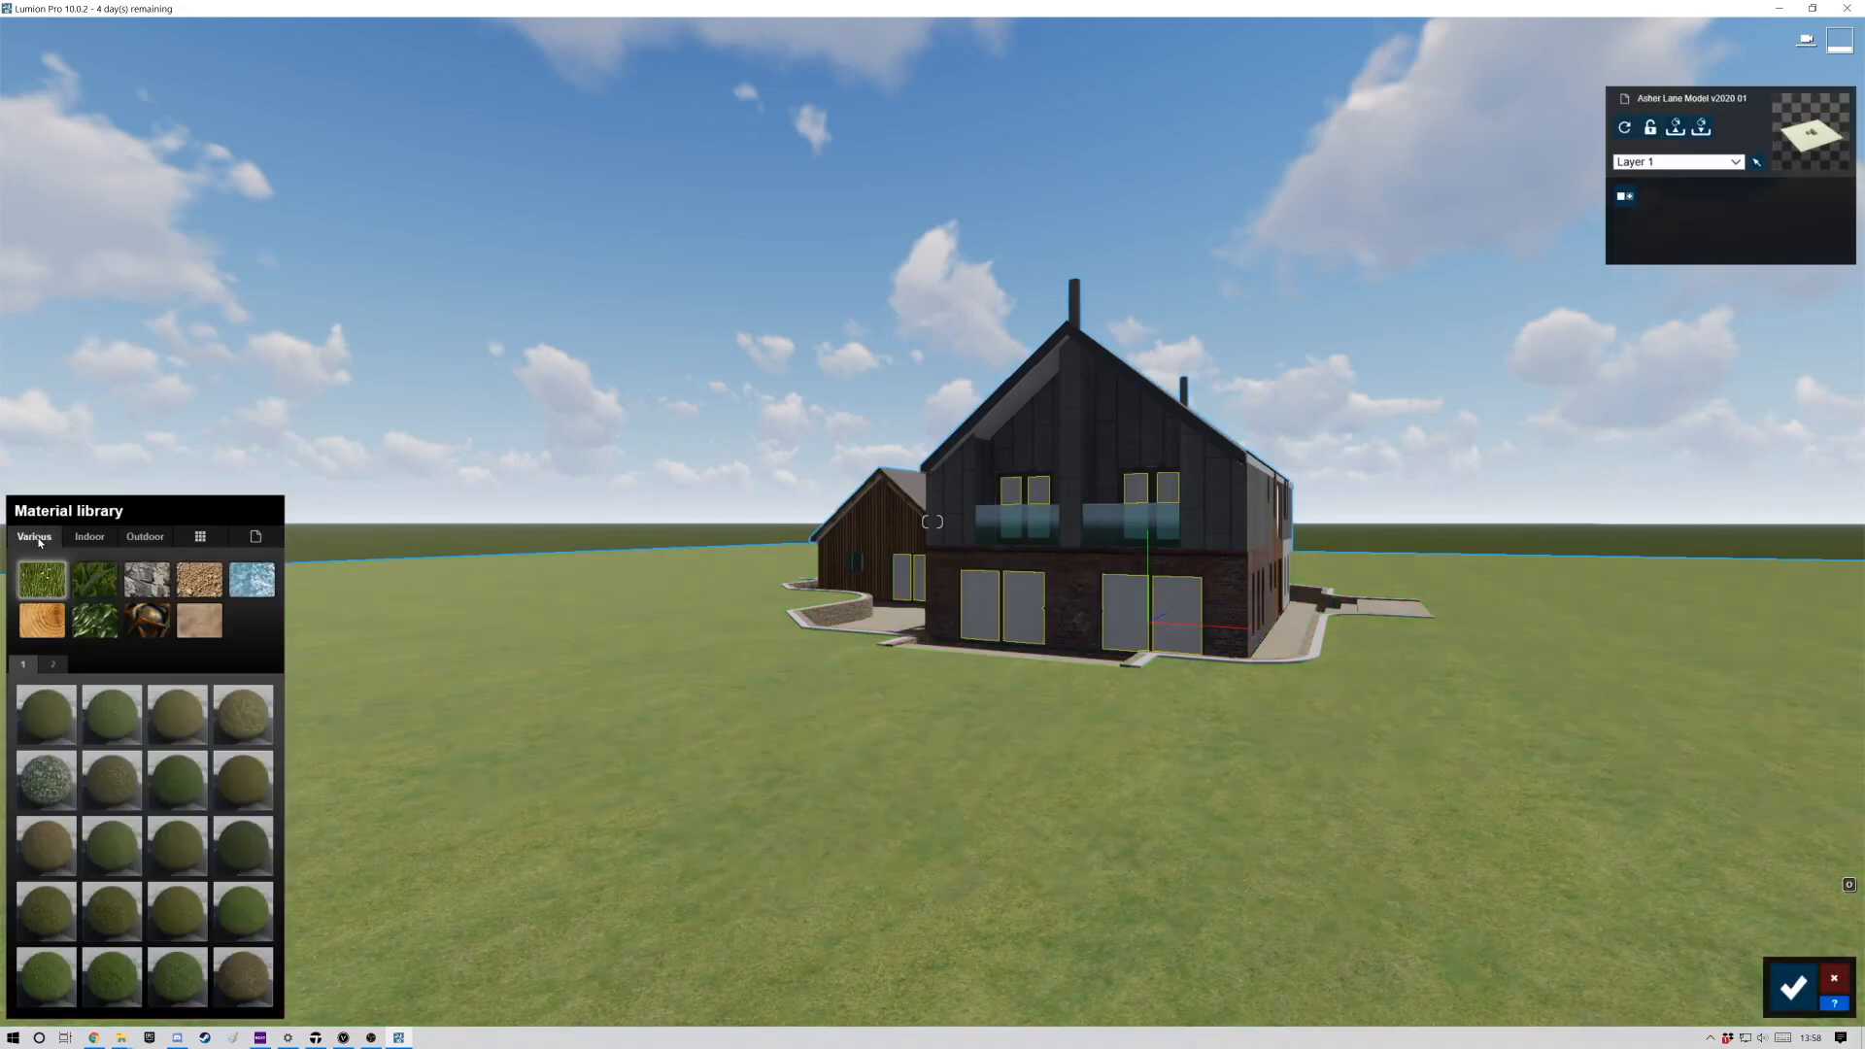
click(146, 537)
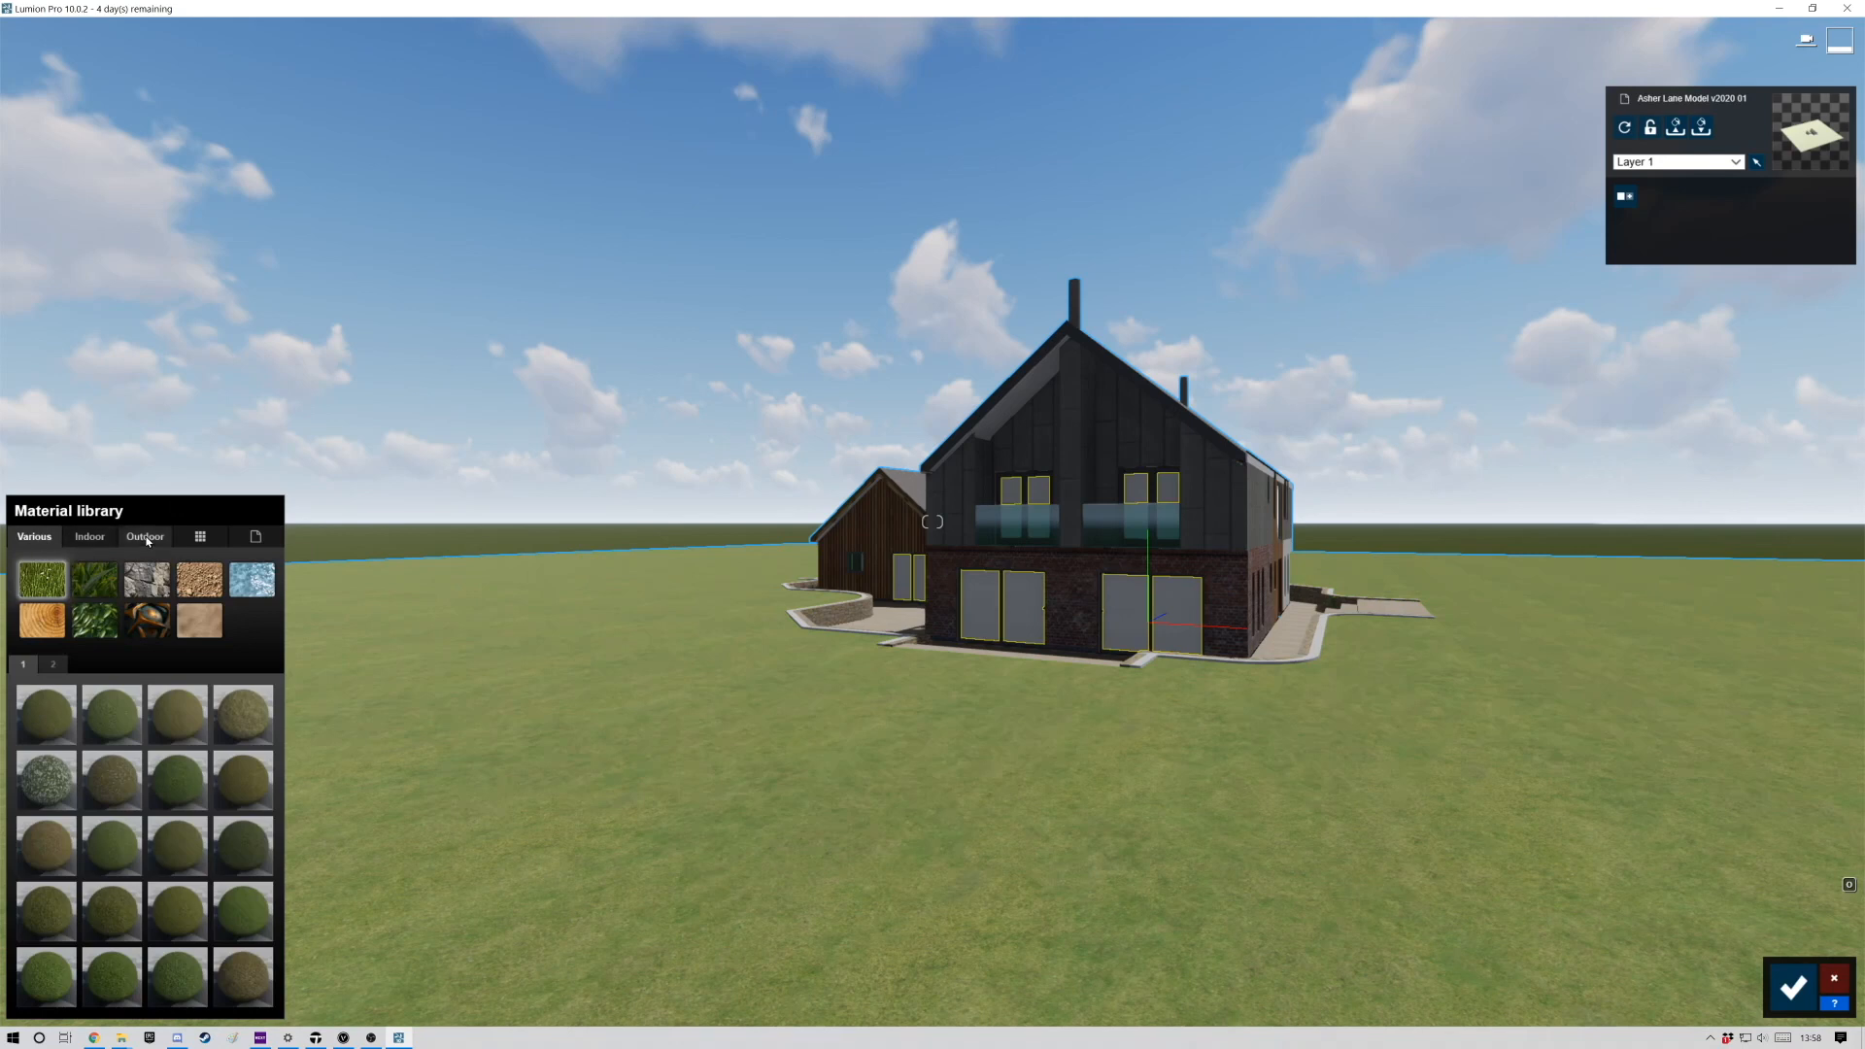
click(90, 536)
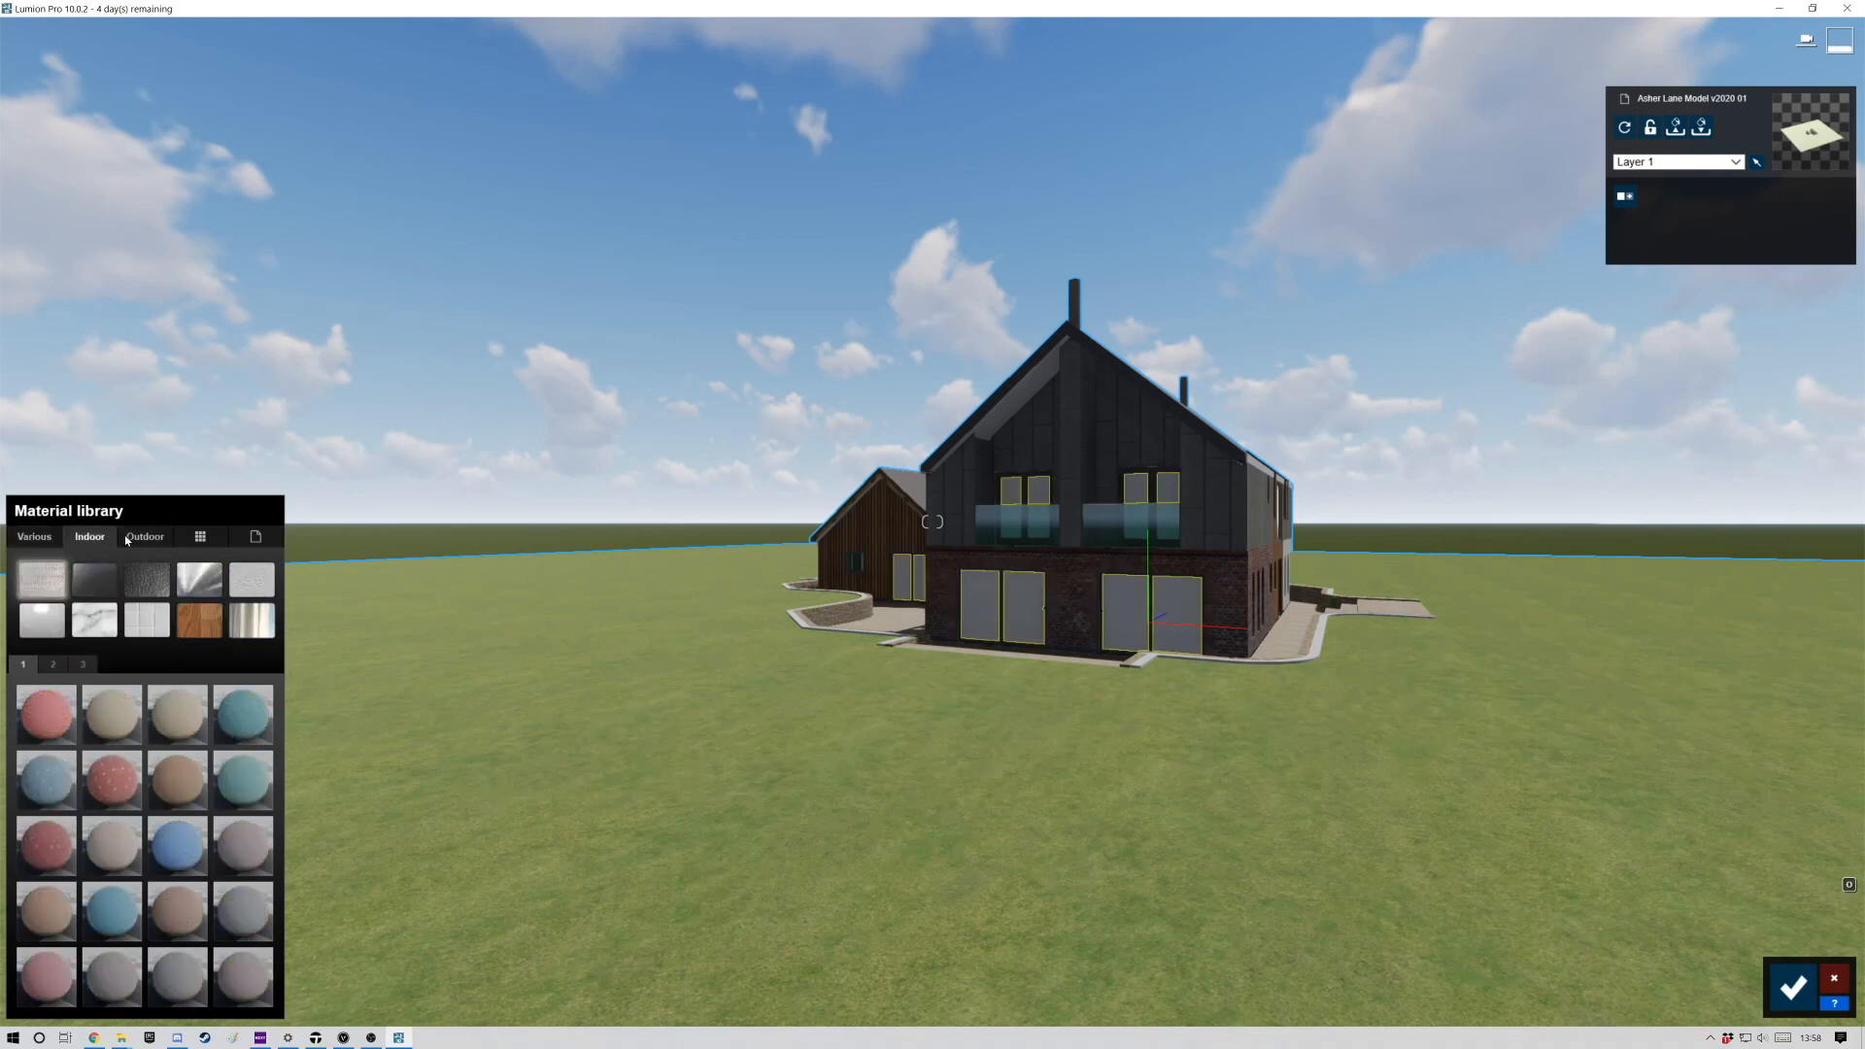
click(35, 538)
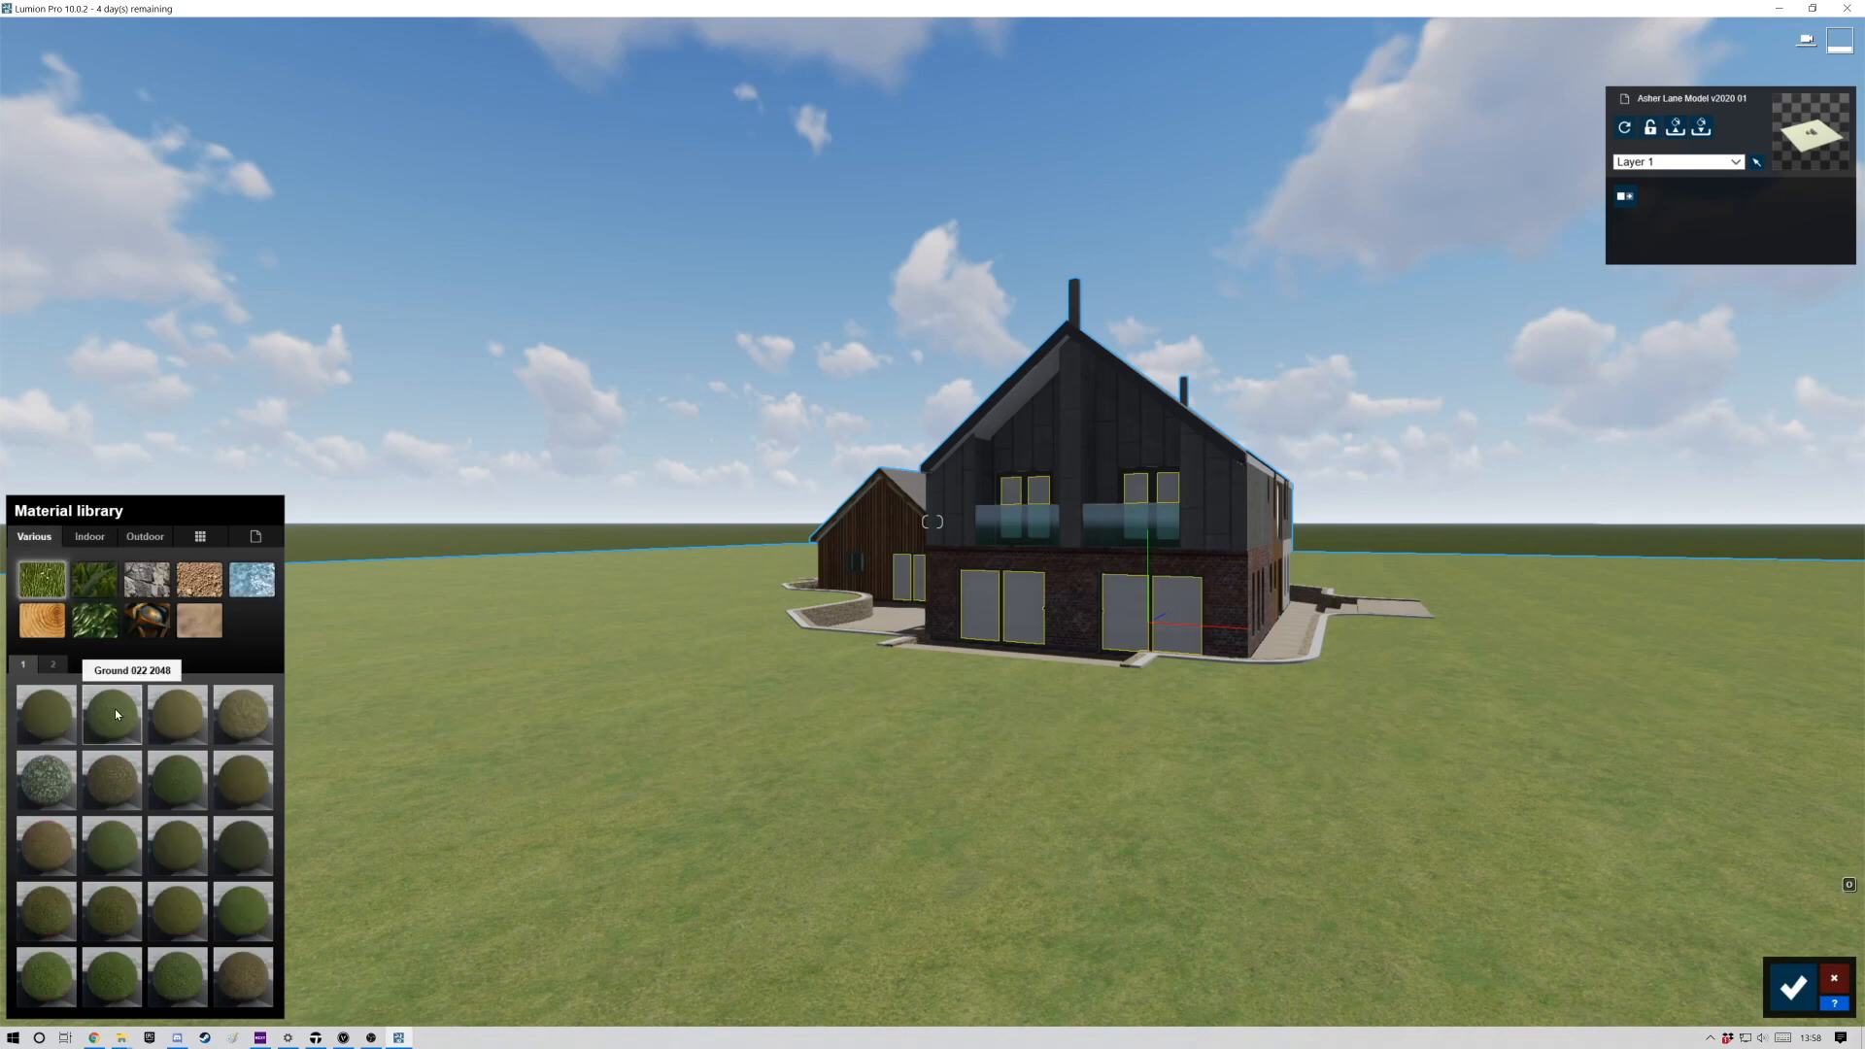
Assign a white-speckled grass ground material from the Various library to the site's ground surface and save the changes.
click(462, 698)
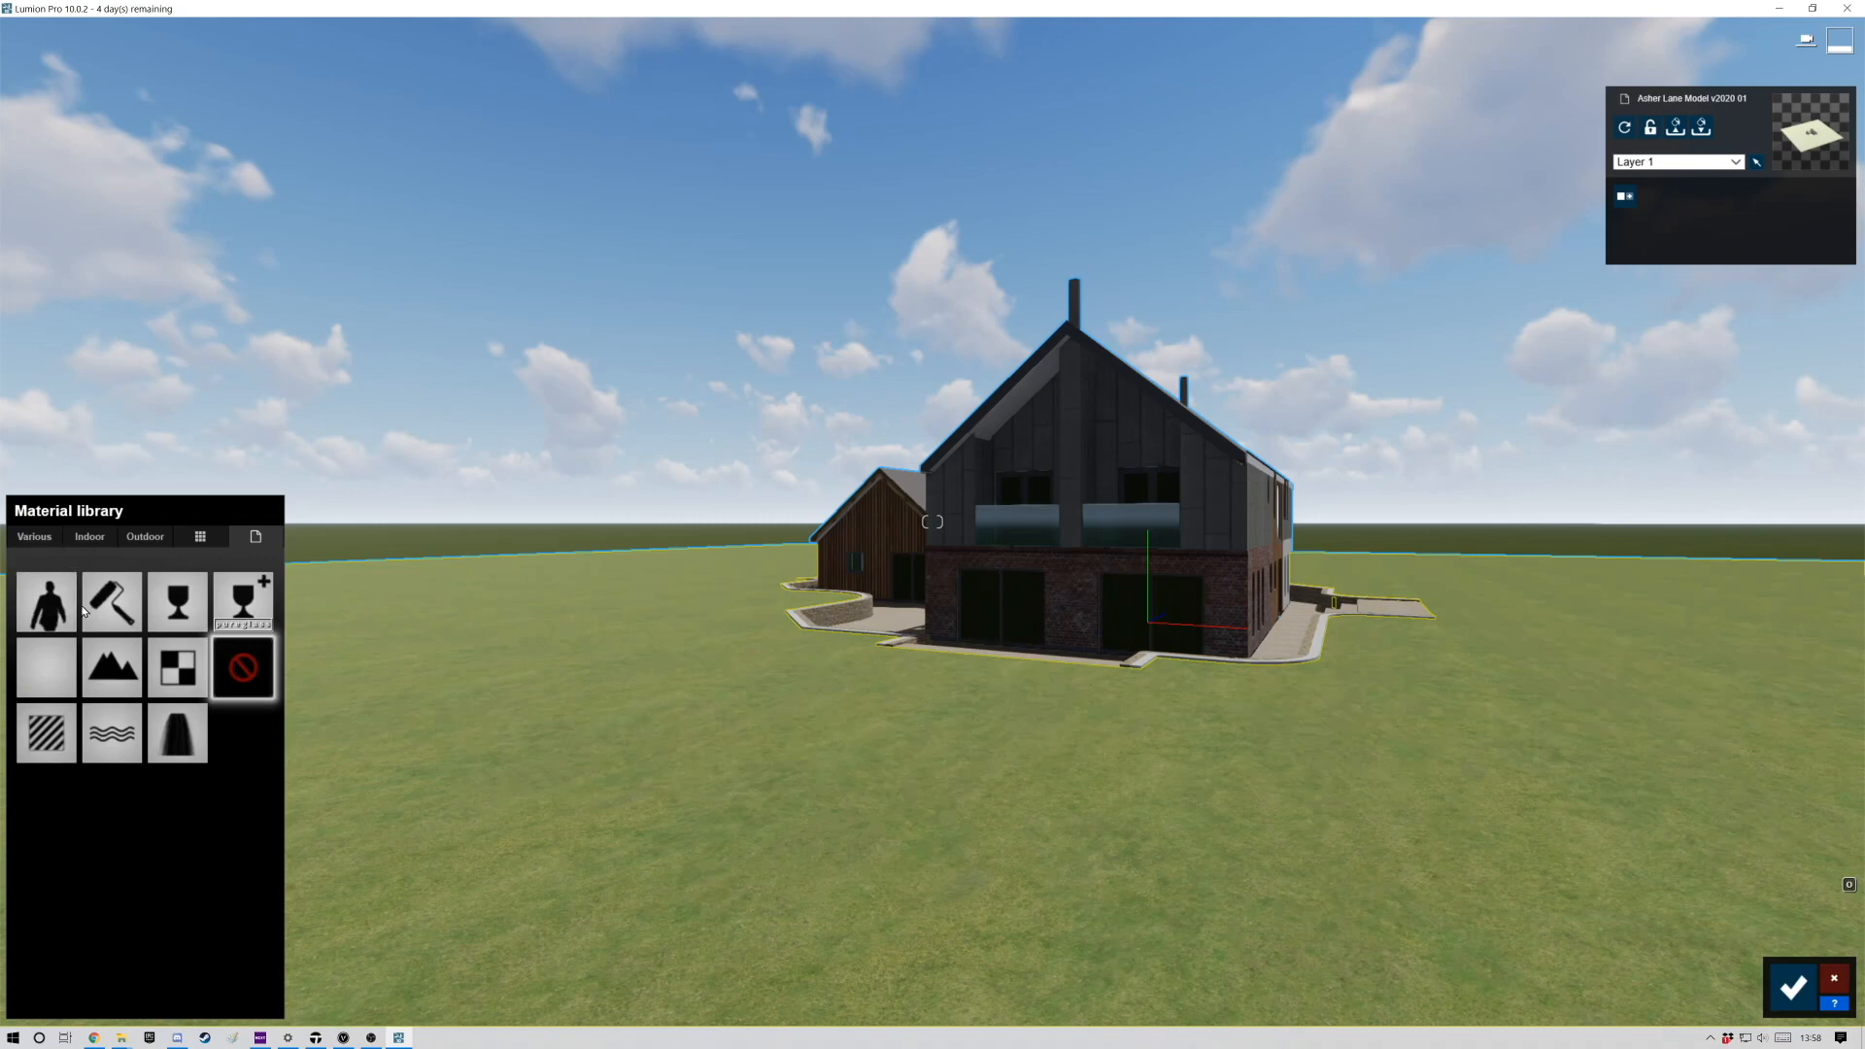
click(119, 680)
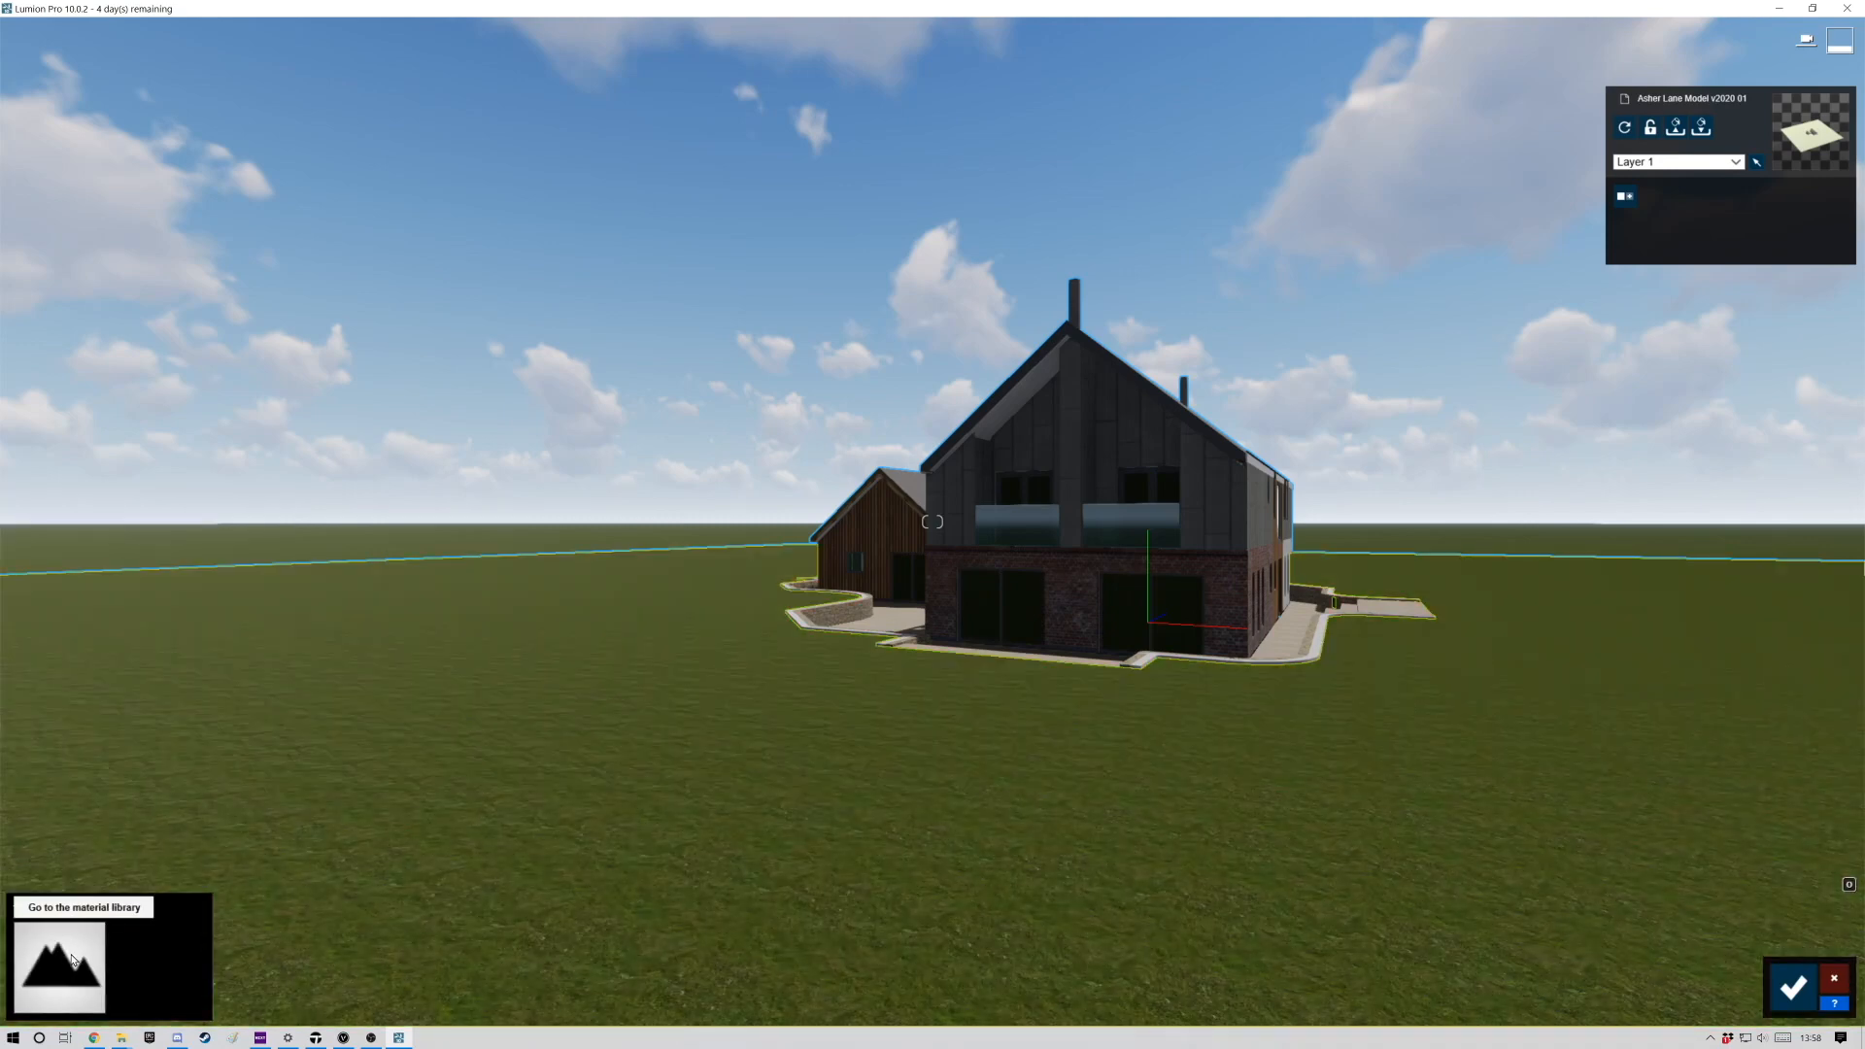
click(66, 960)
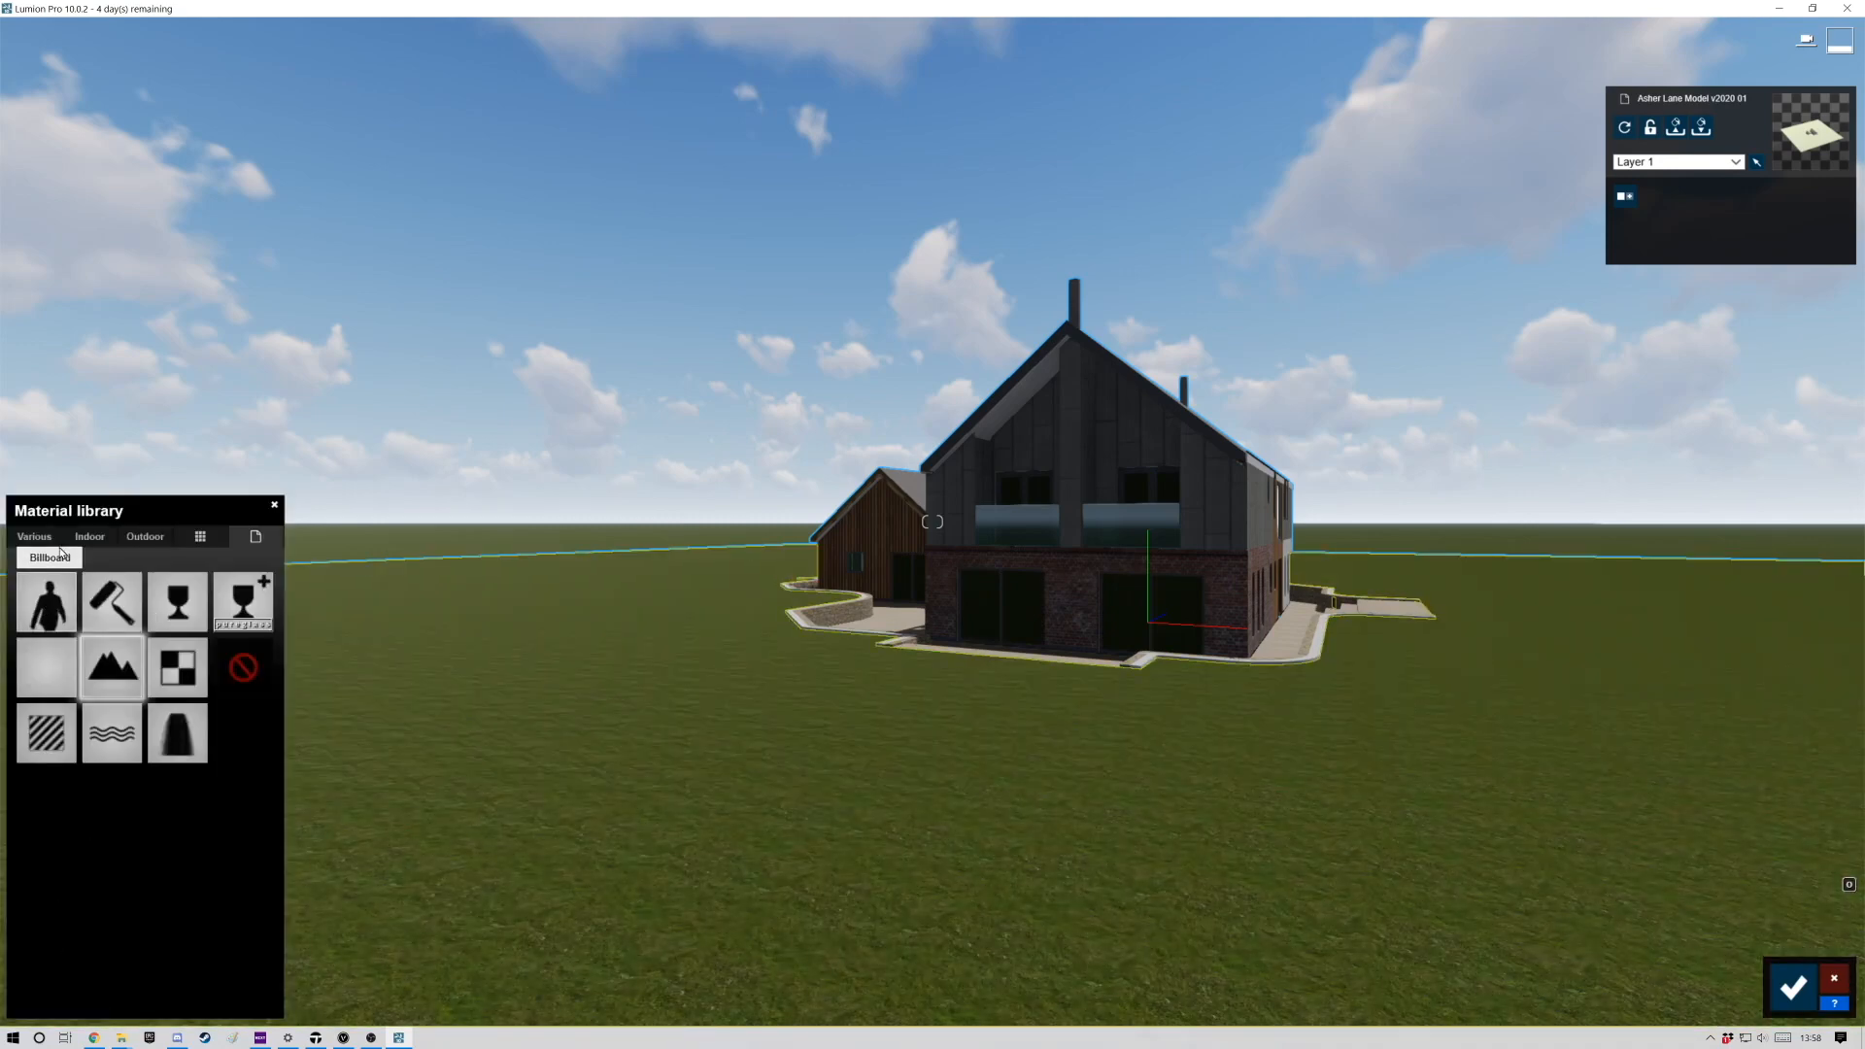
click(43, 541)
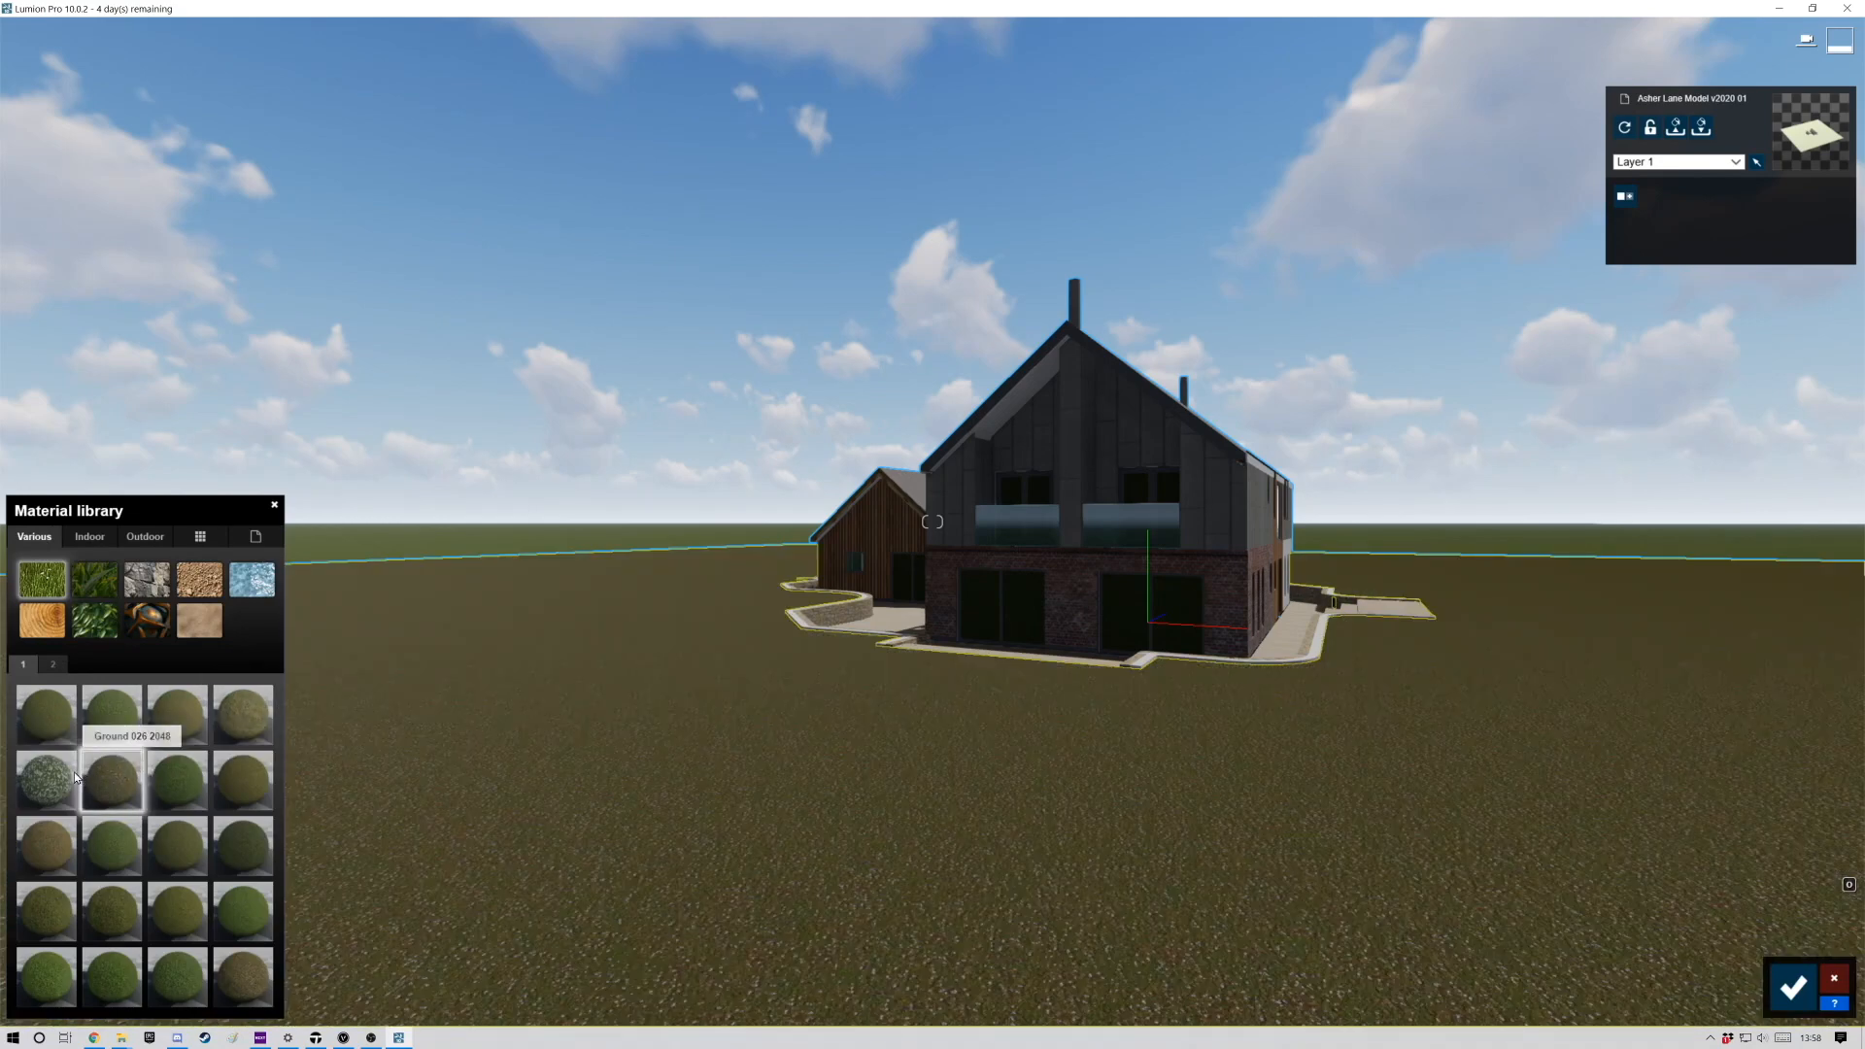
click(54, 769)
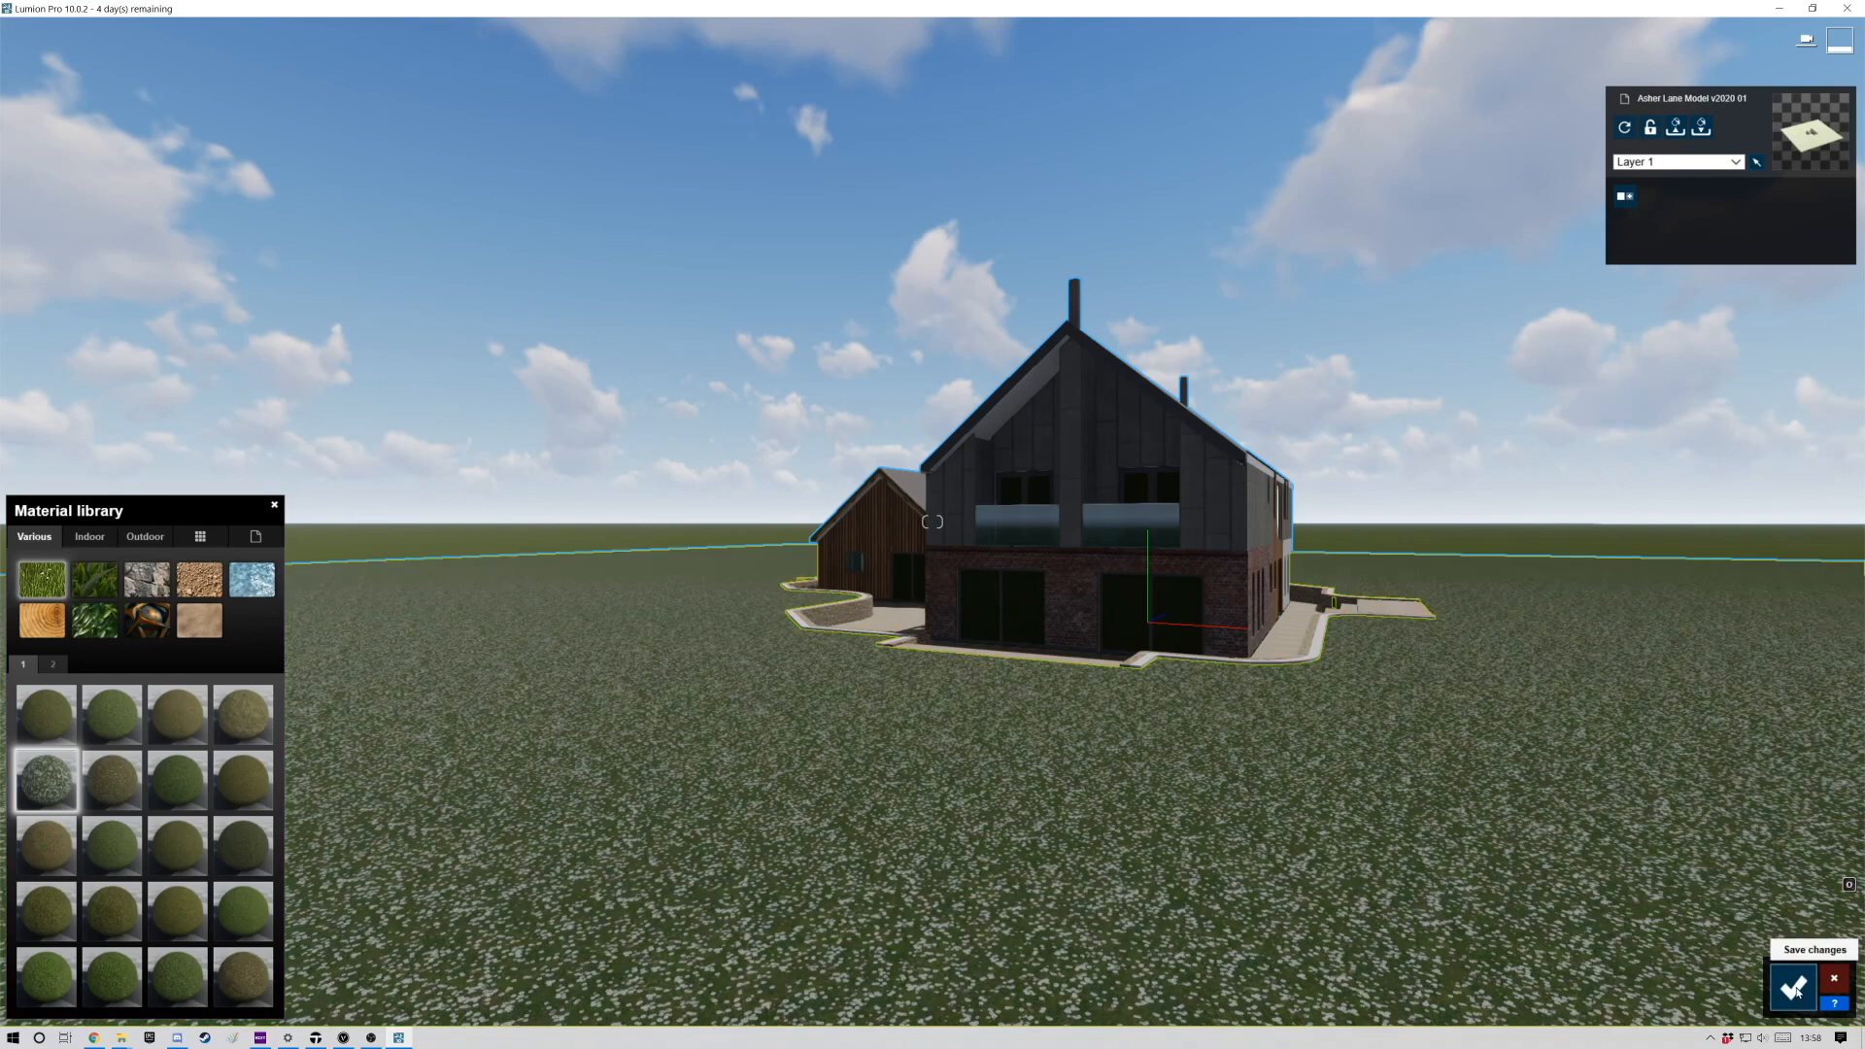
click(1795, 988)
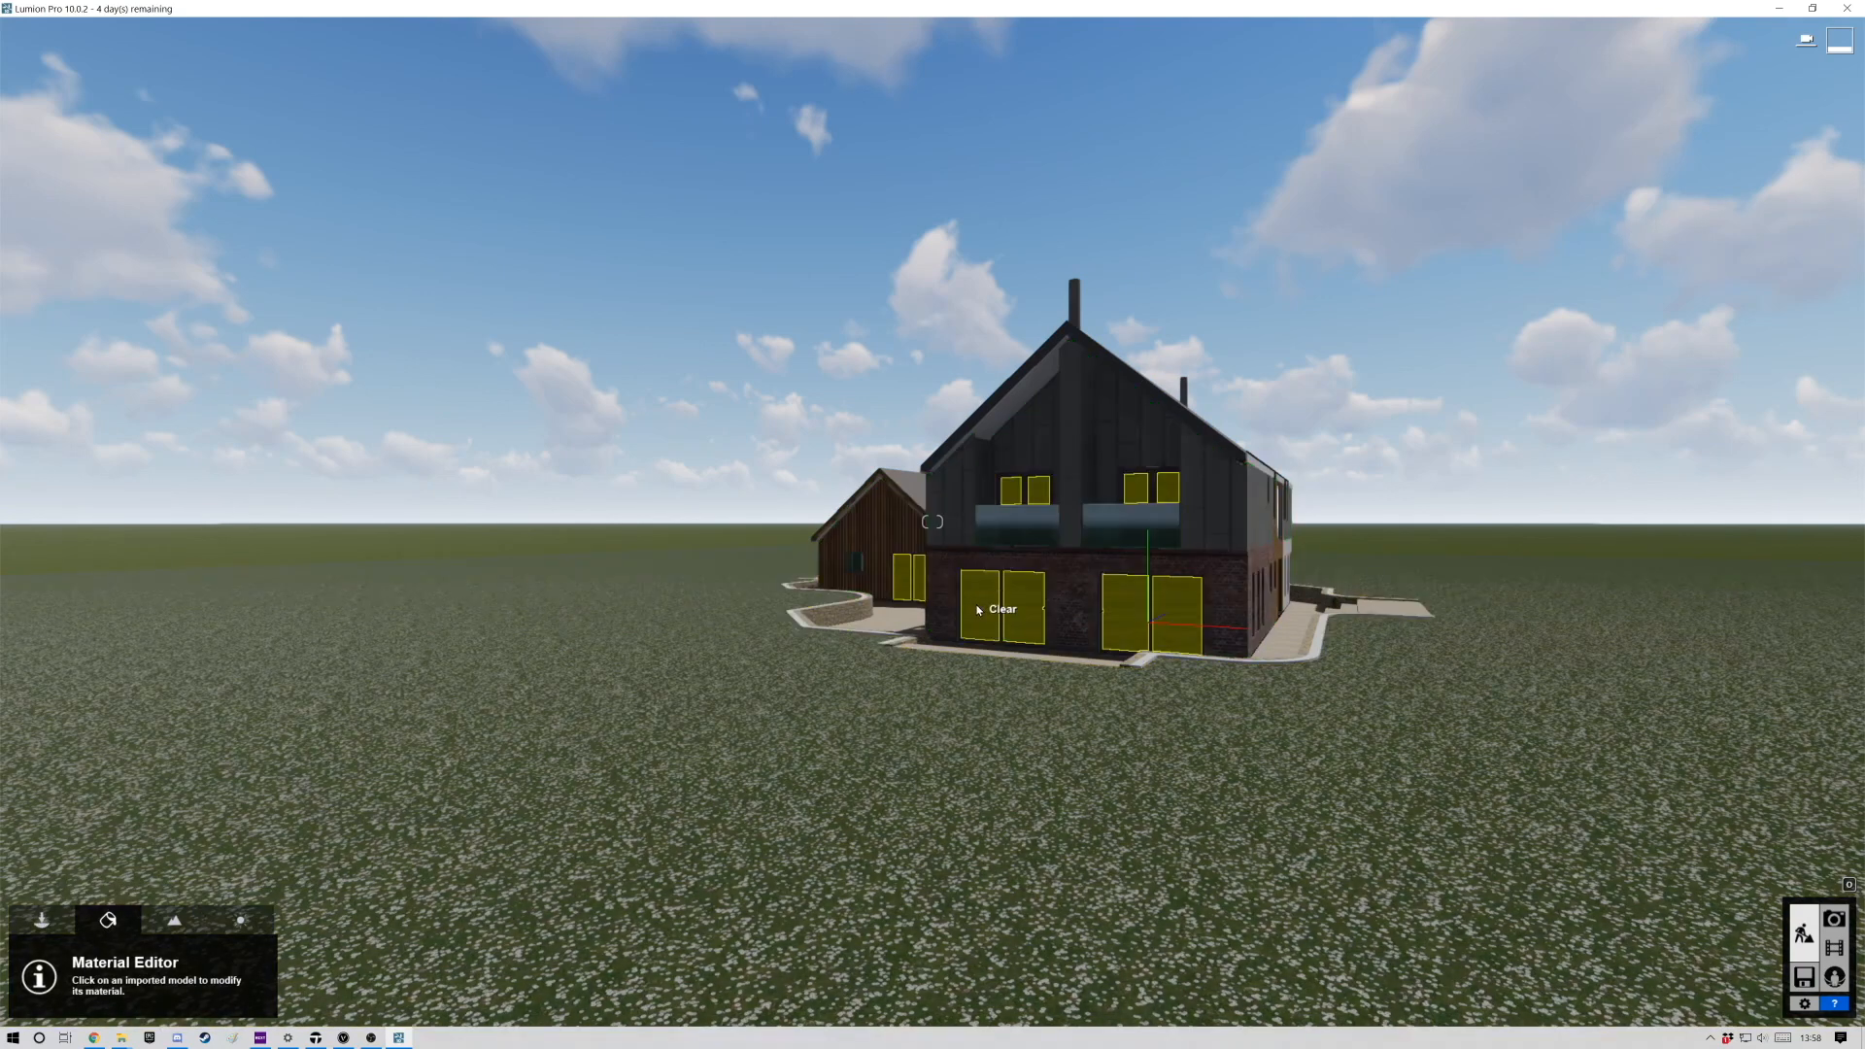
Change the balustrade glass on the balconies and beside the outbuilding to Interior Glass 001.
click(980, 609)
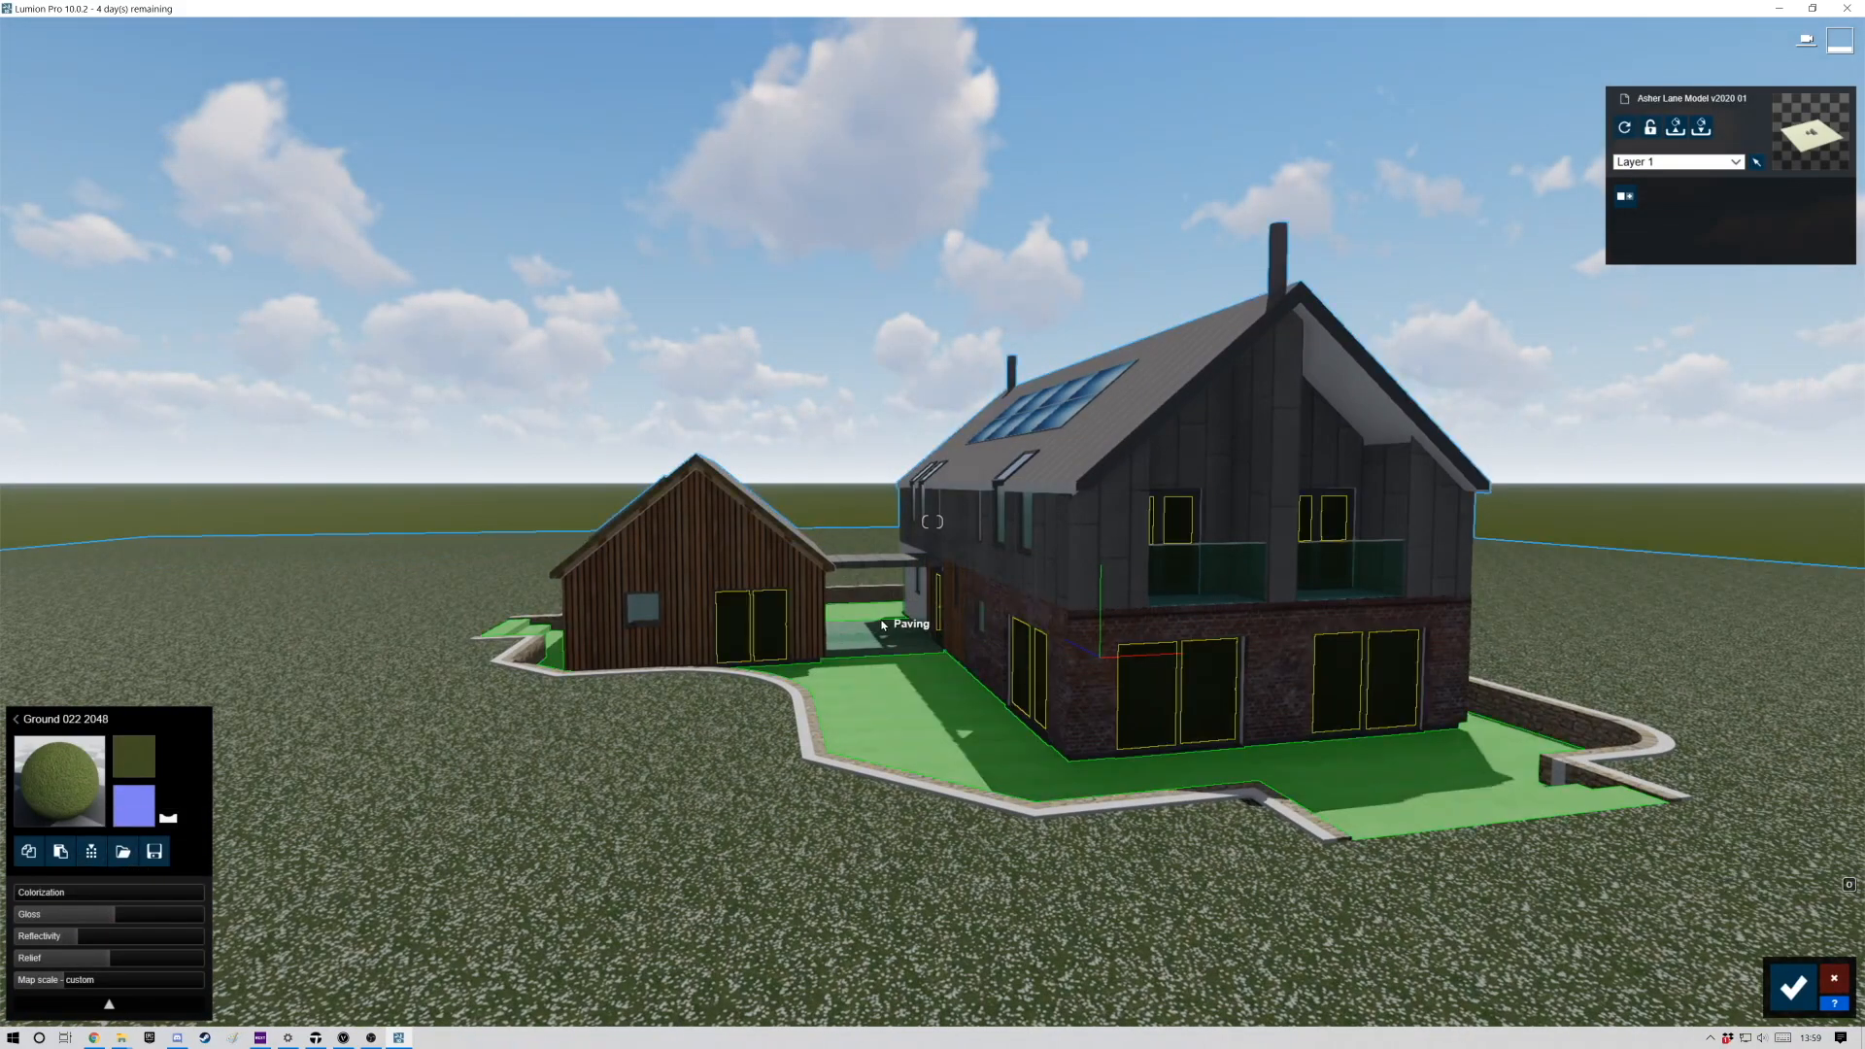
click(855, 634)
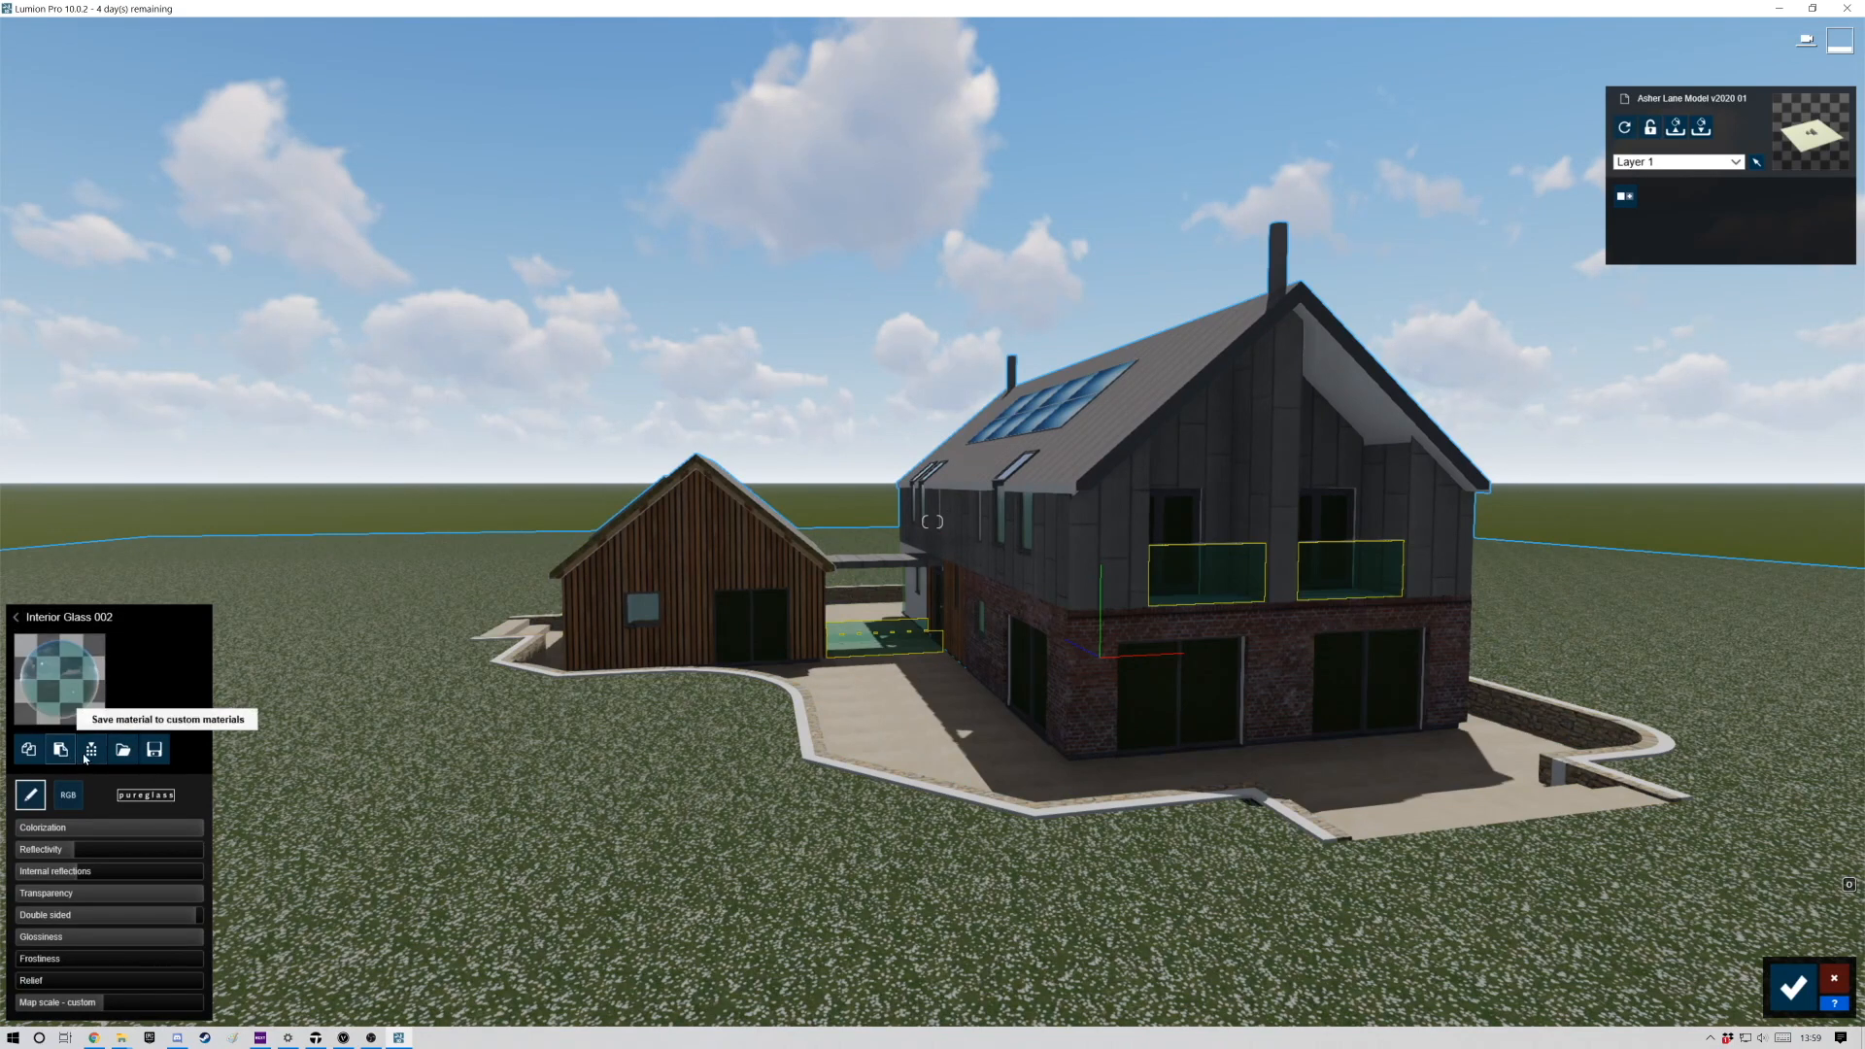
click(13, 618)
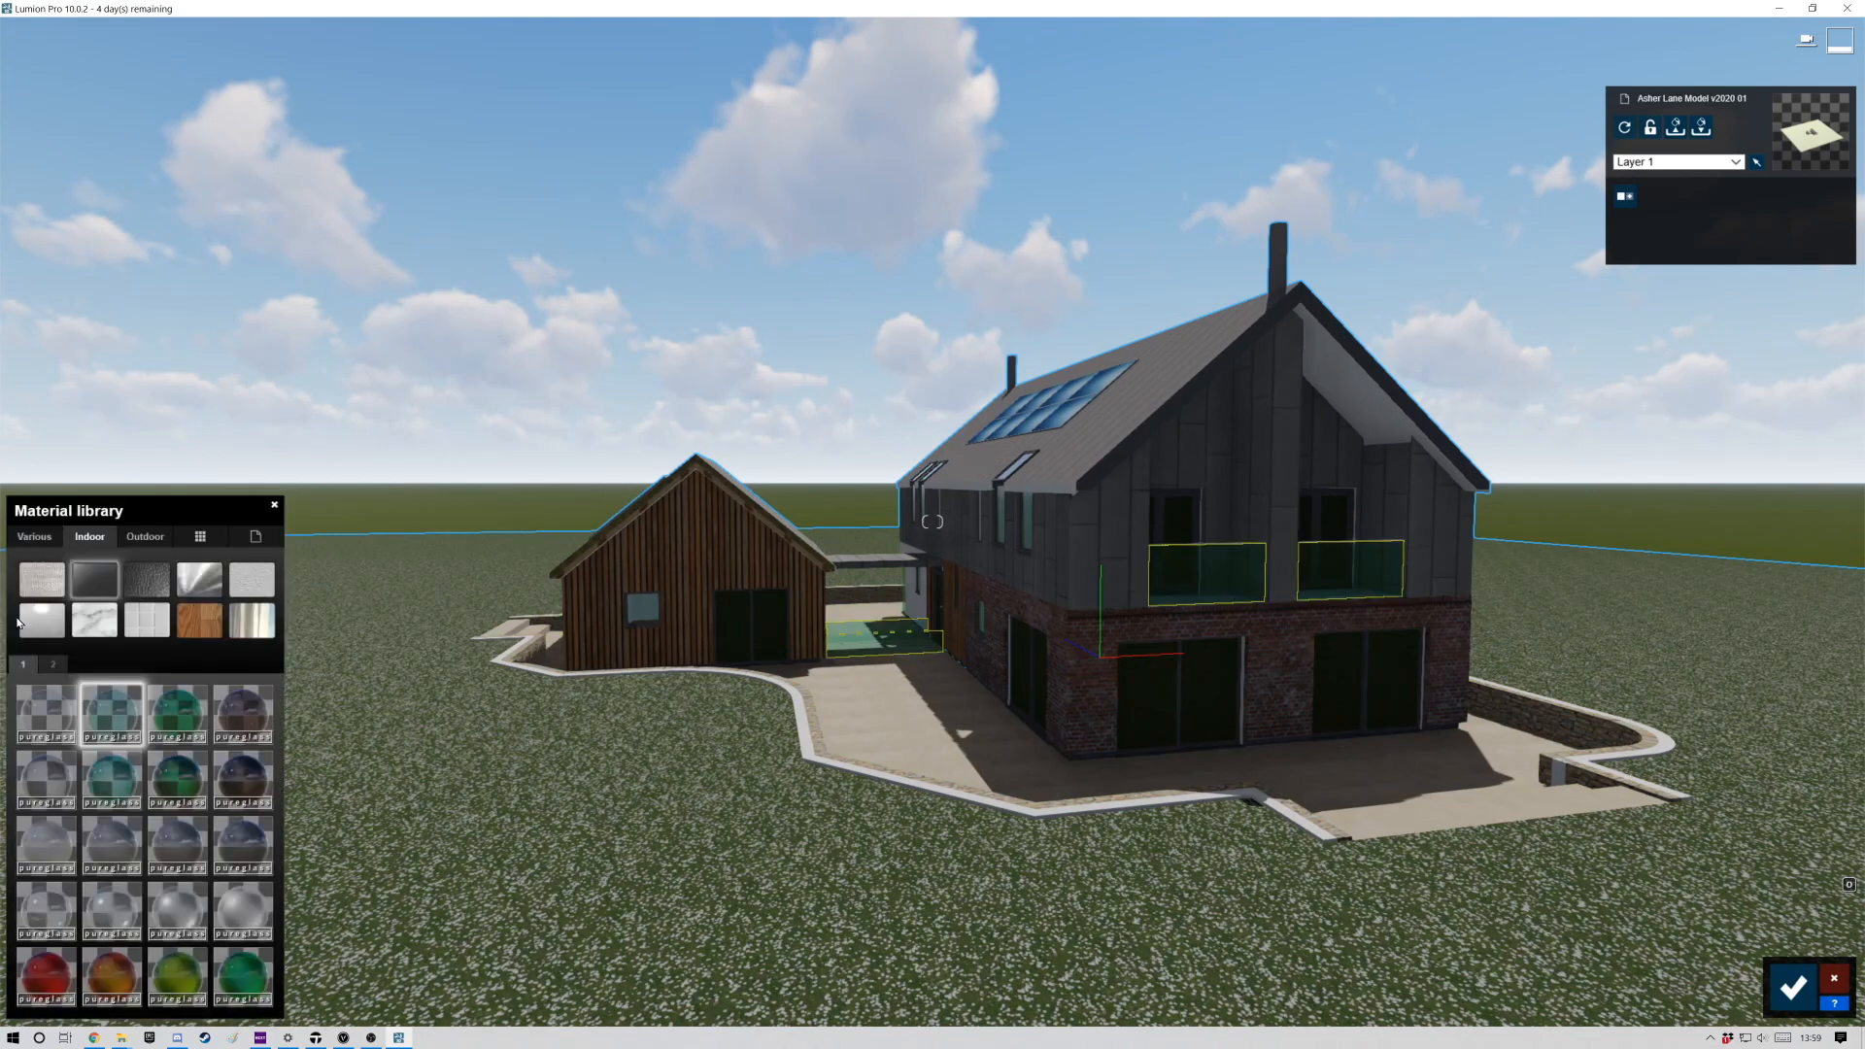
click(50, 716)
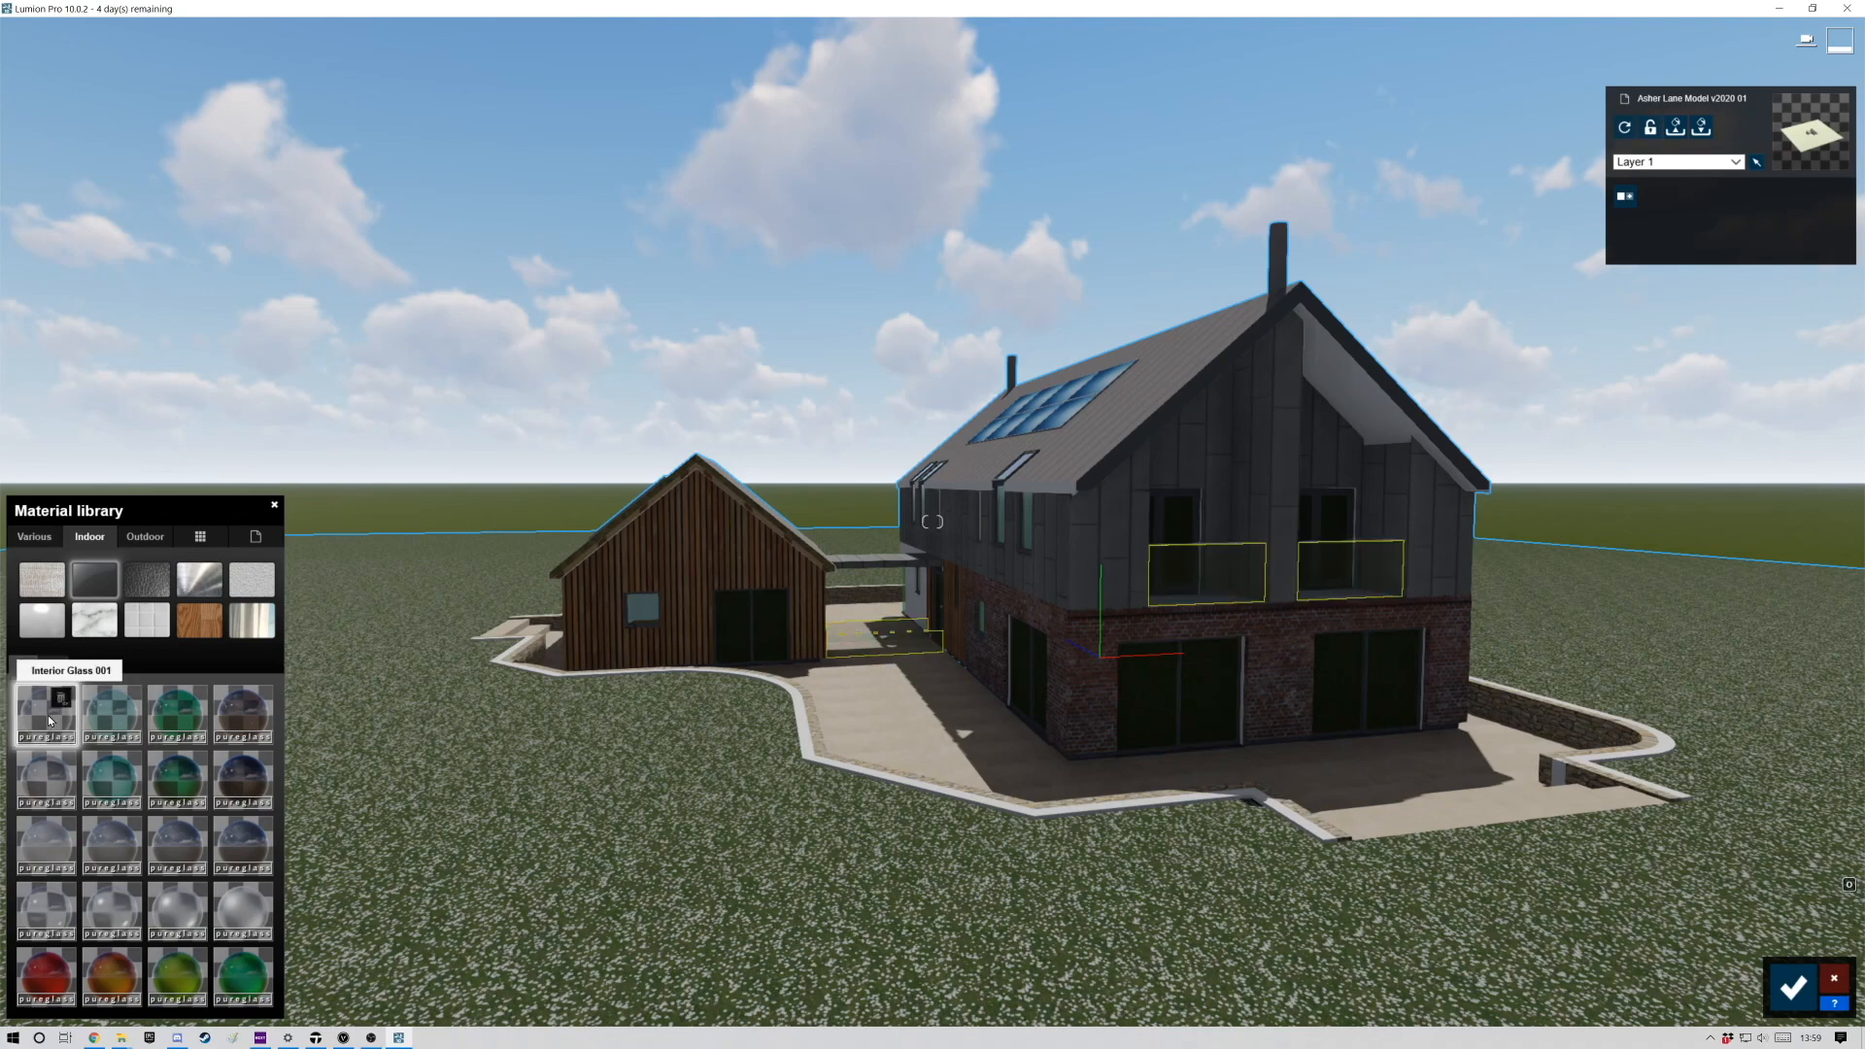
Change the window glass on the house and outbuilding to Milky Glass 001 and save the material changes.
click(645, 604)
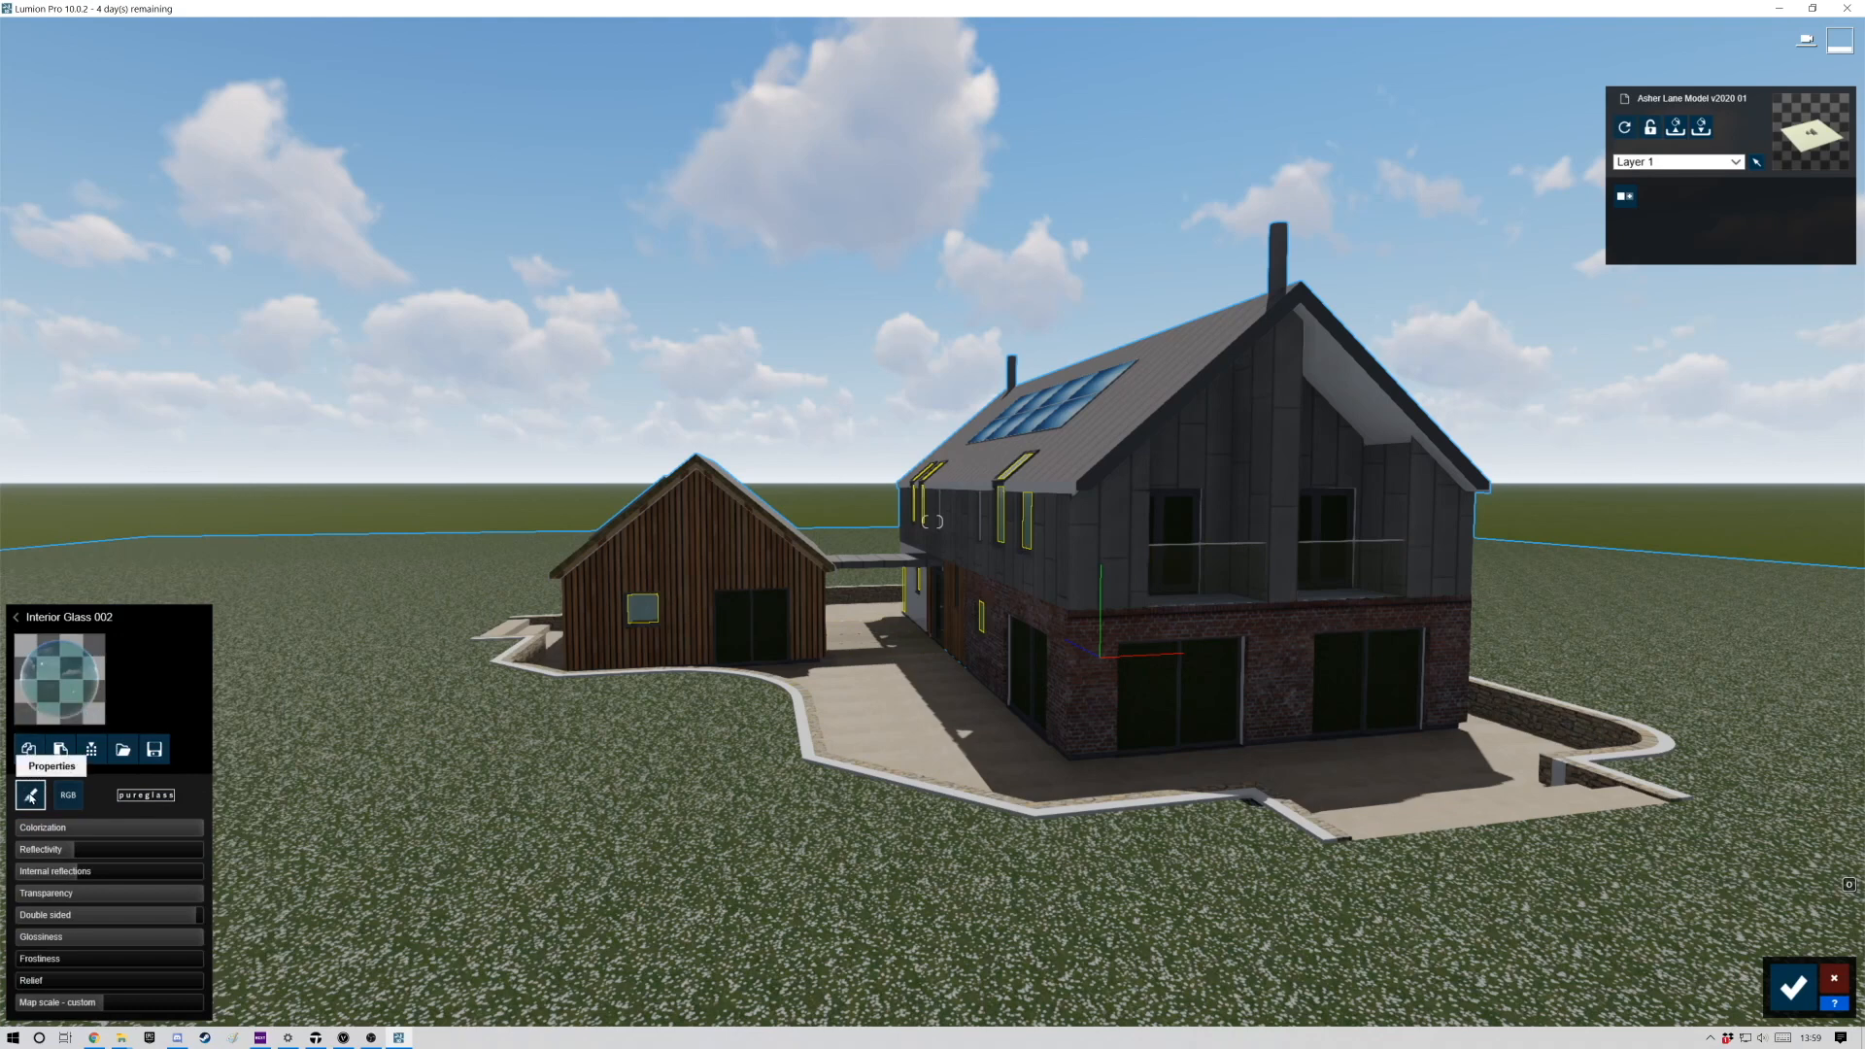
click(16, 618)
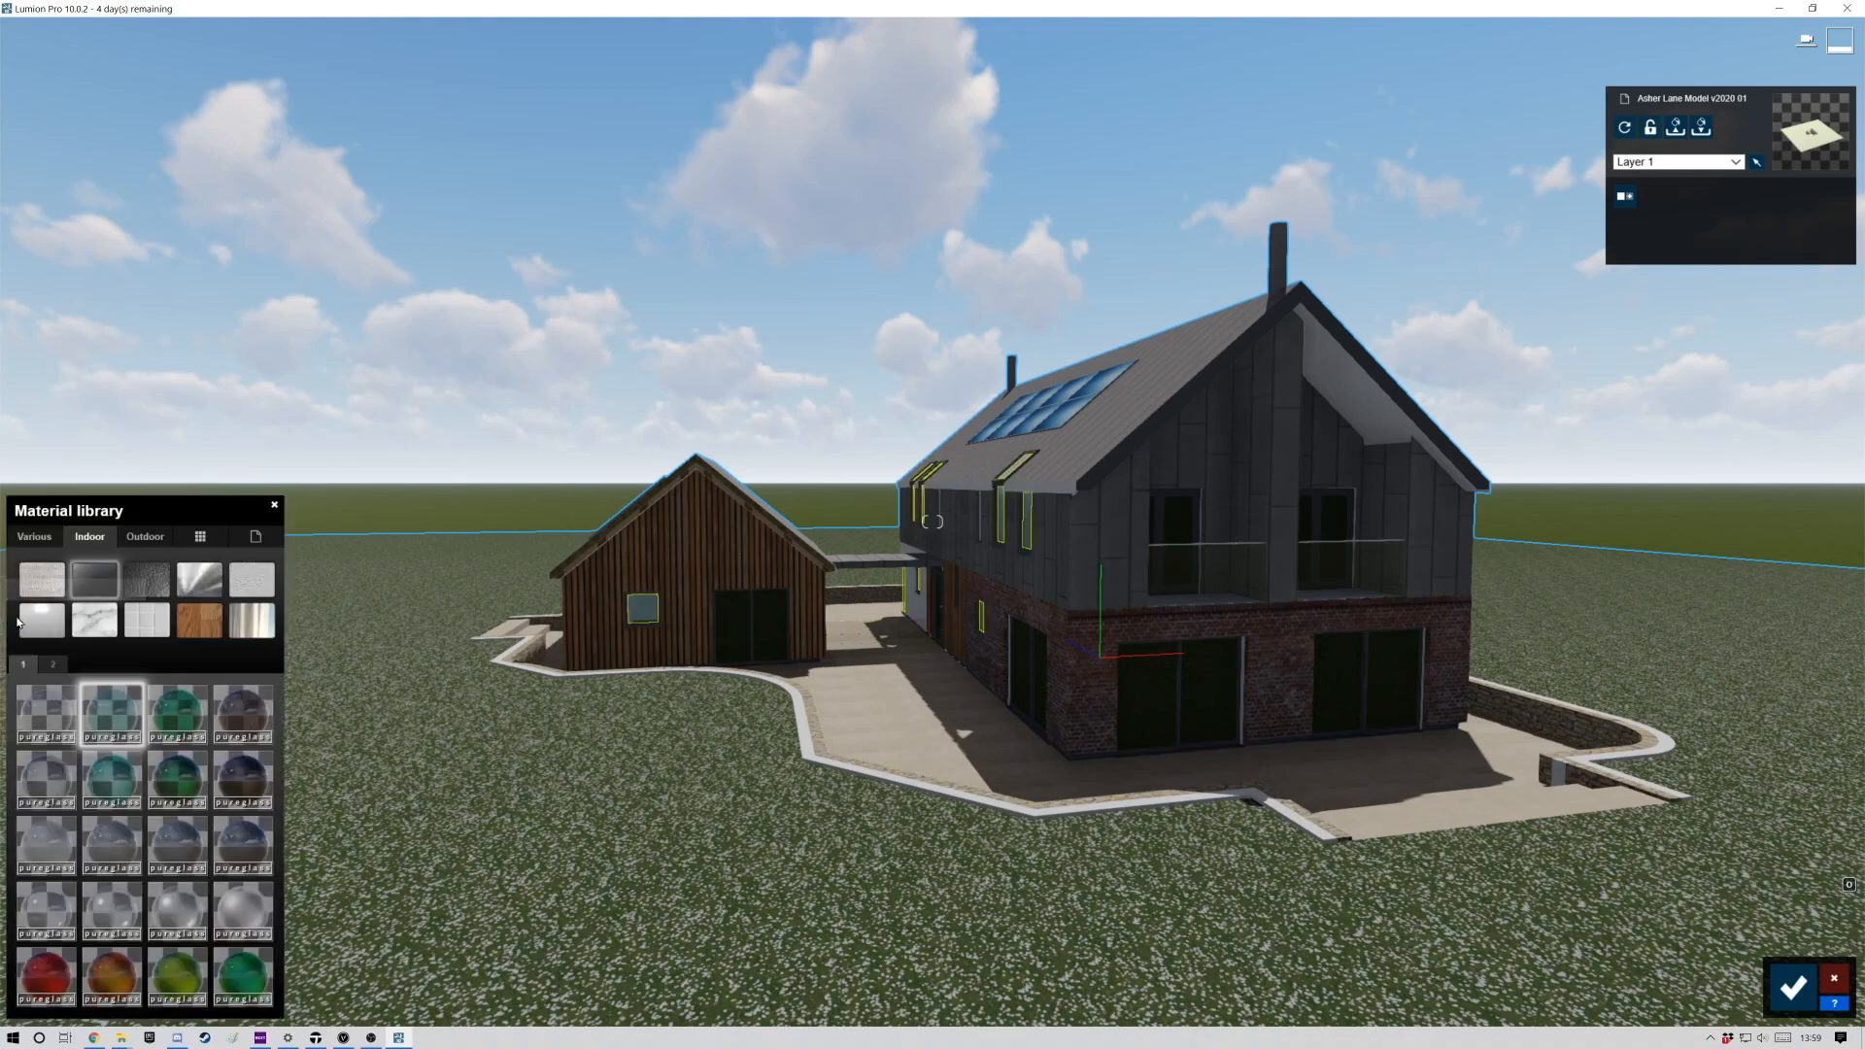
click(52, 846)
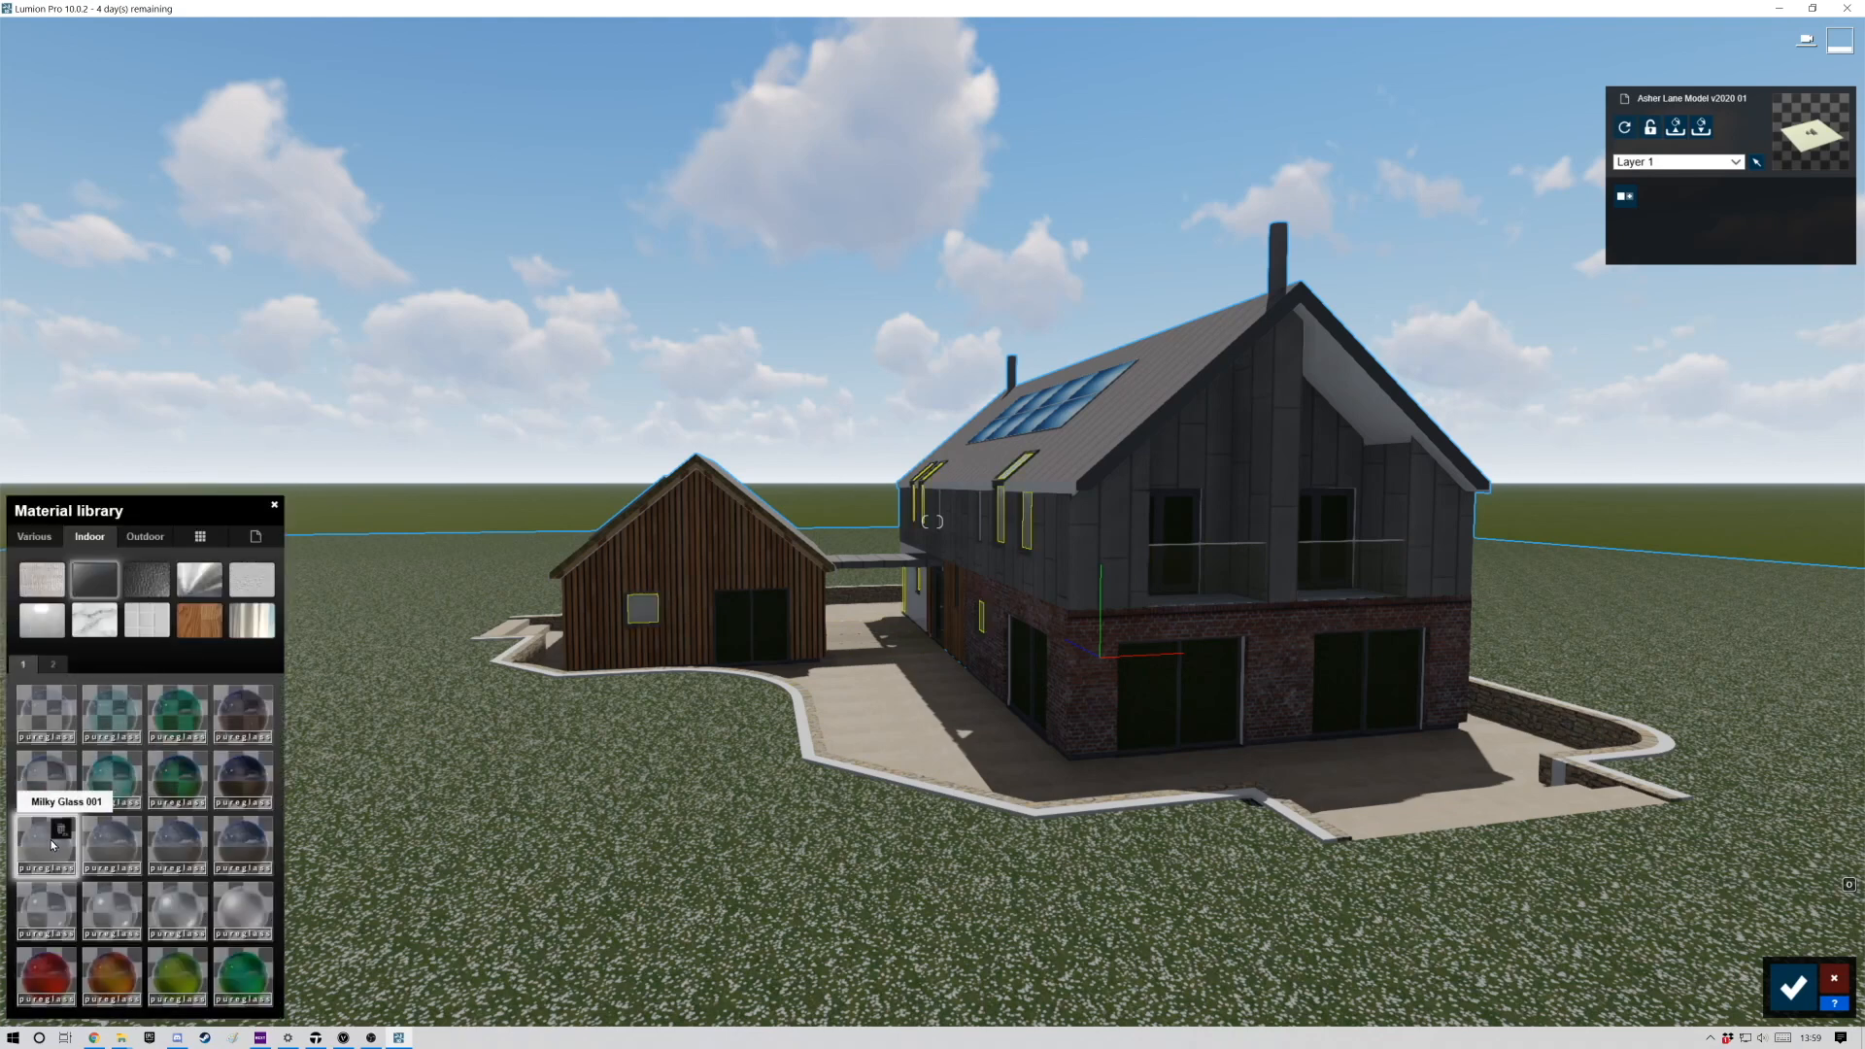
key(a)
key(a)
right_drag(857, 609, 1096, 604)
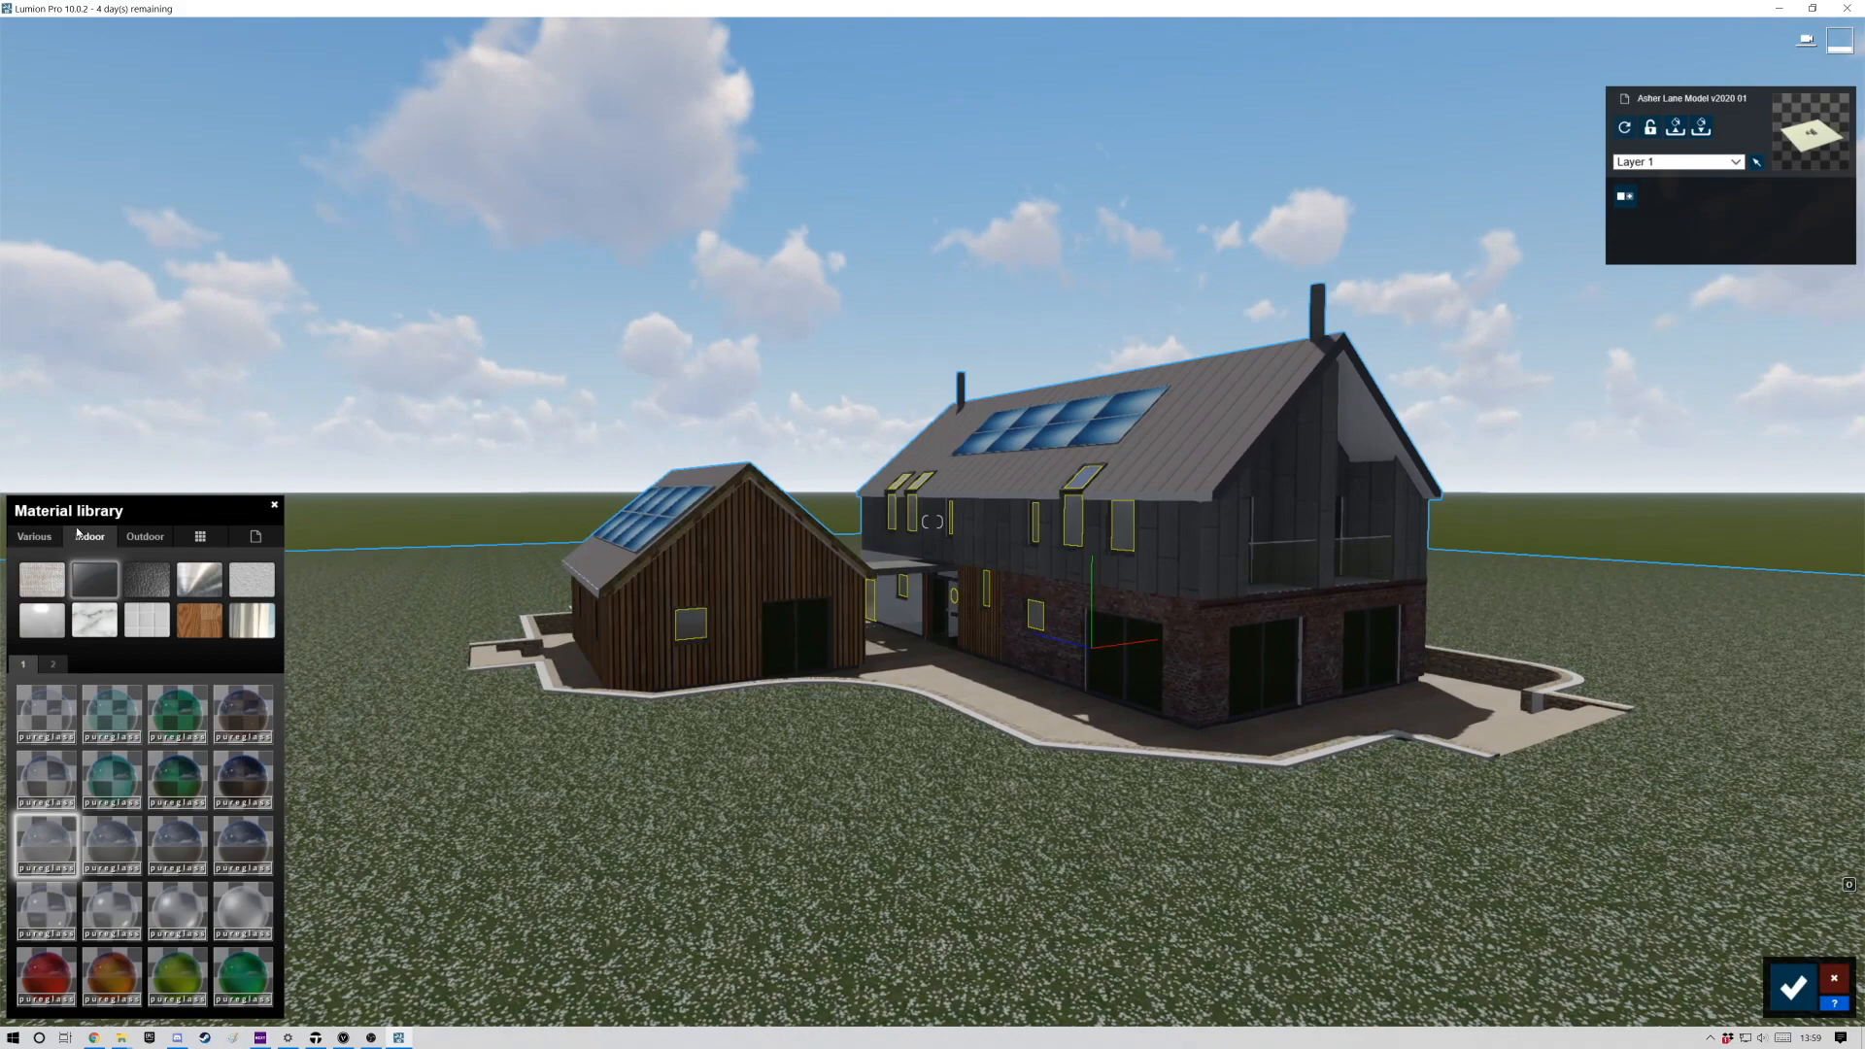
key(s)
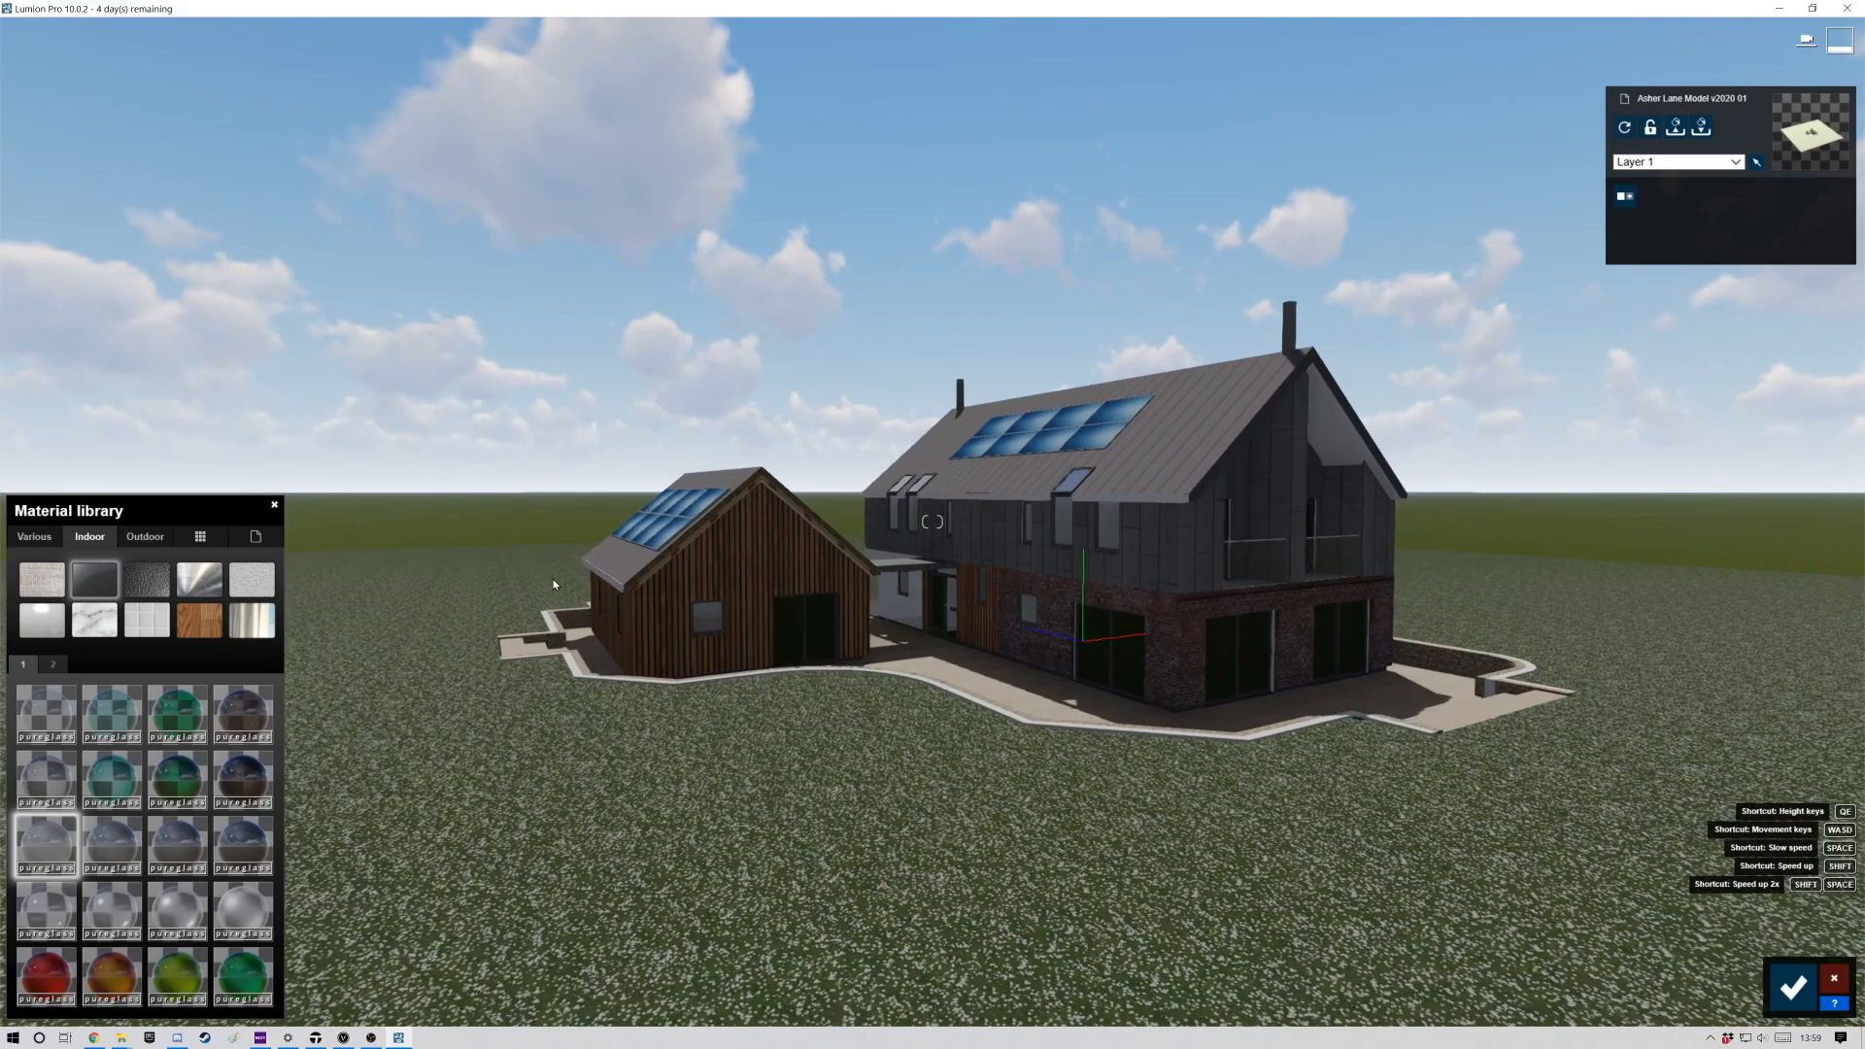
key(a)
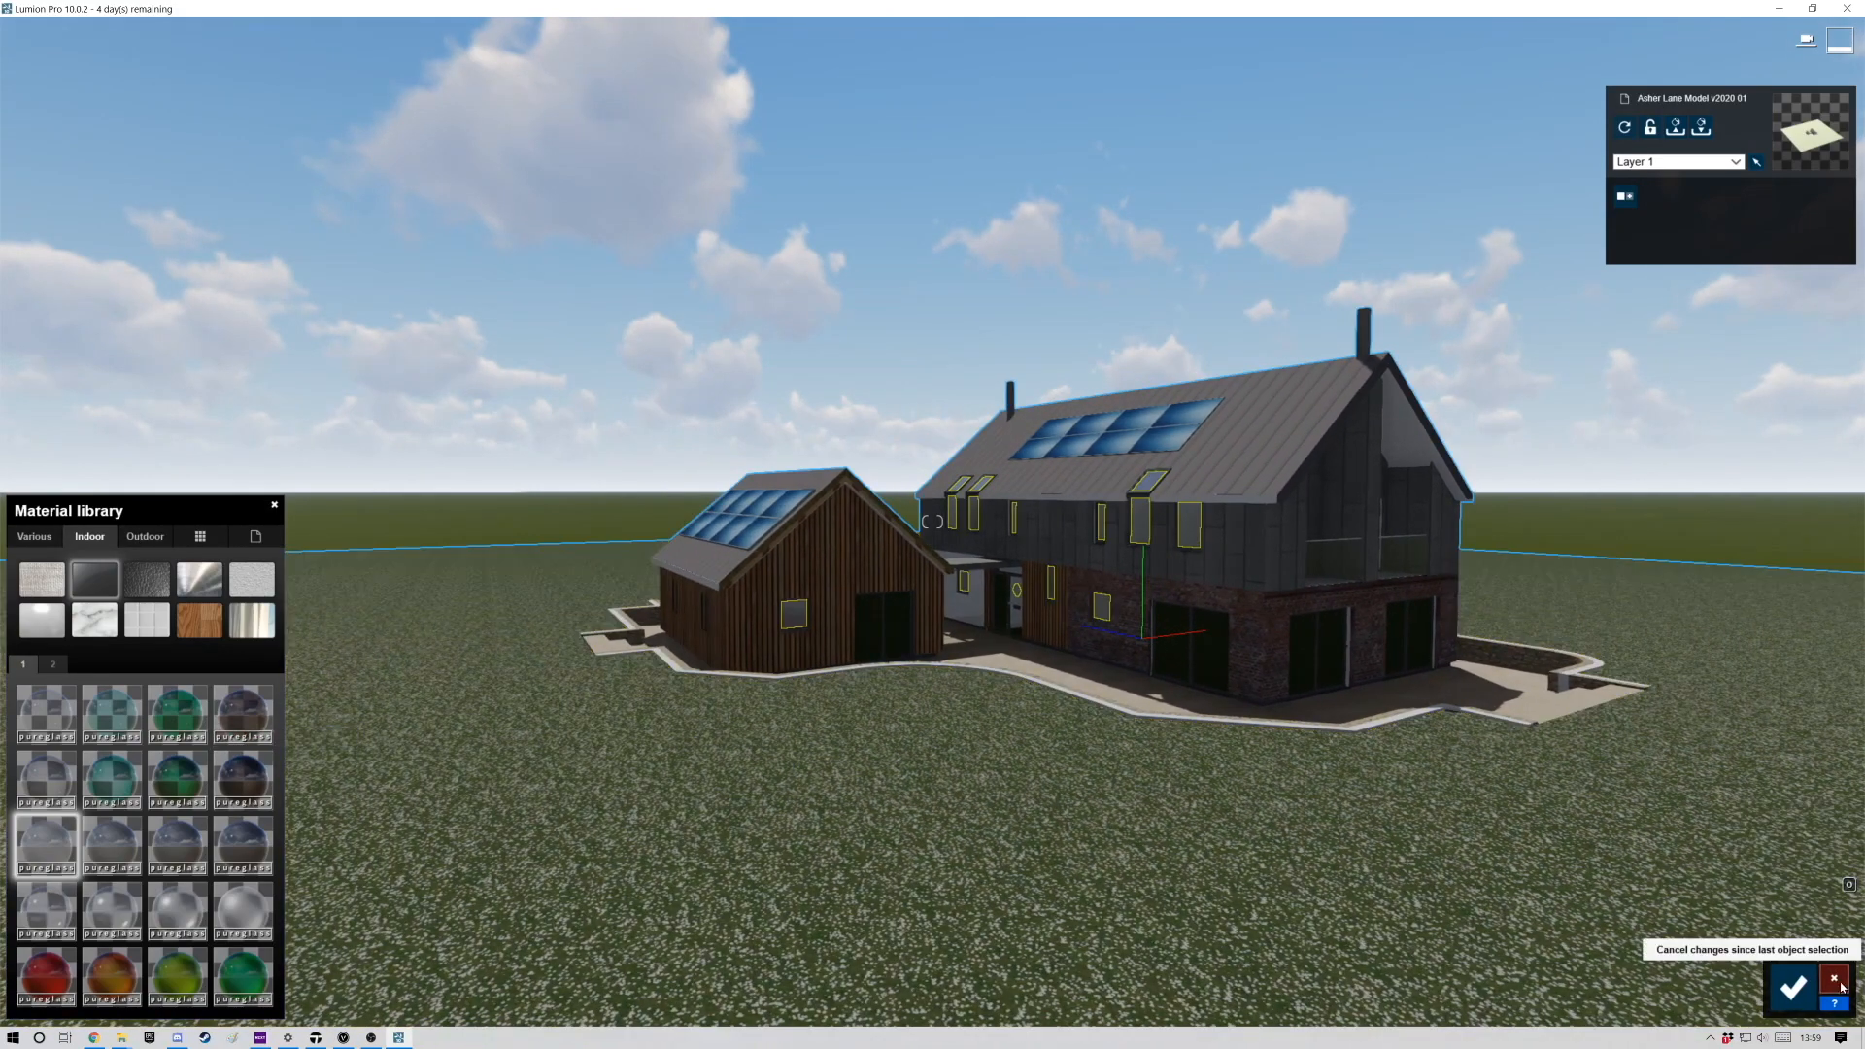
click(1793, 988)
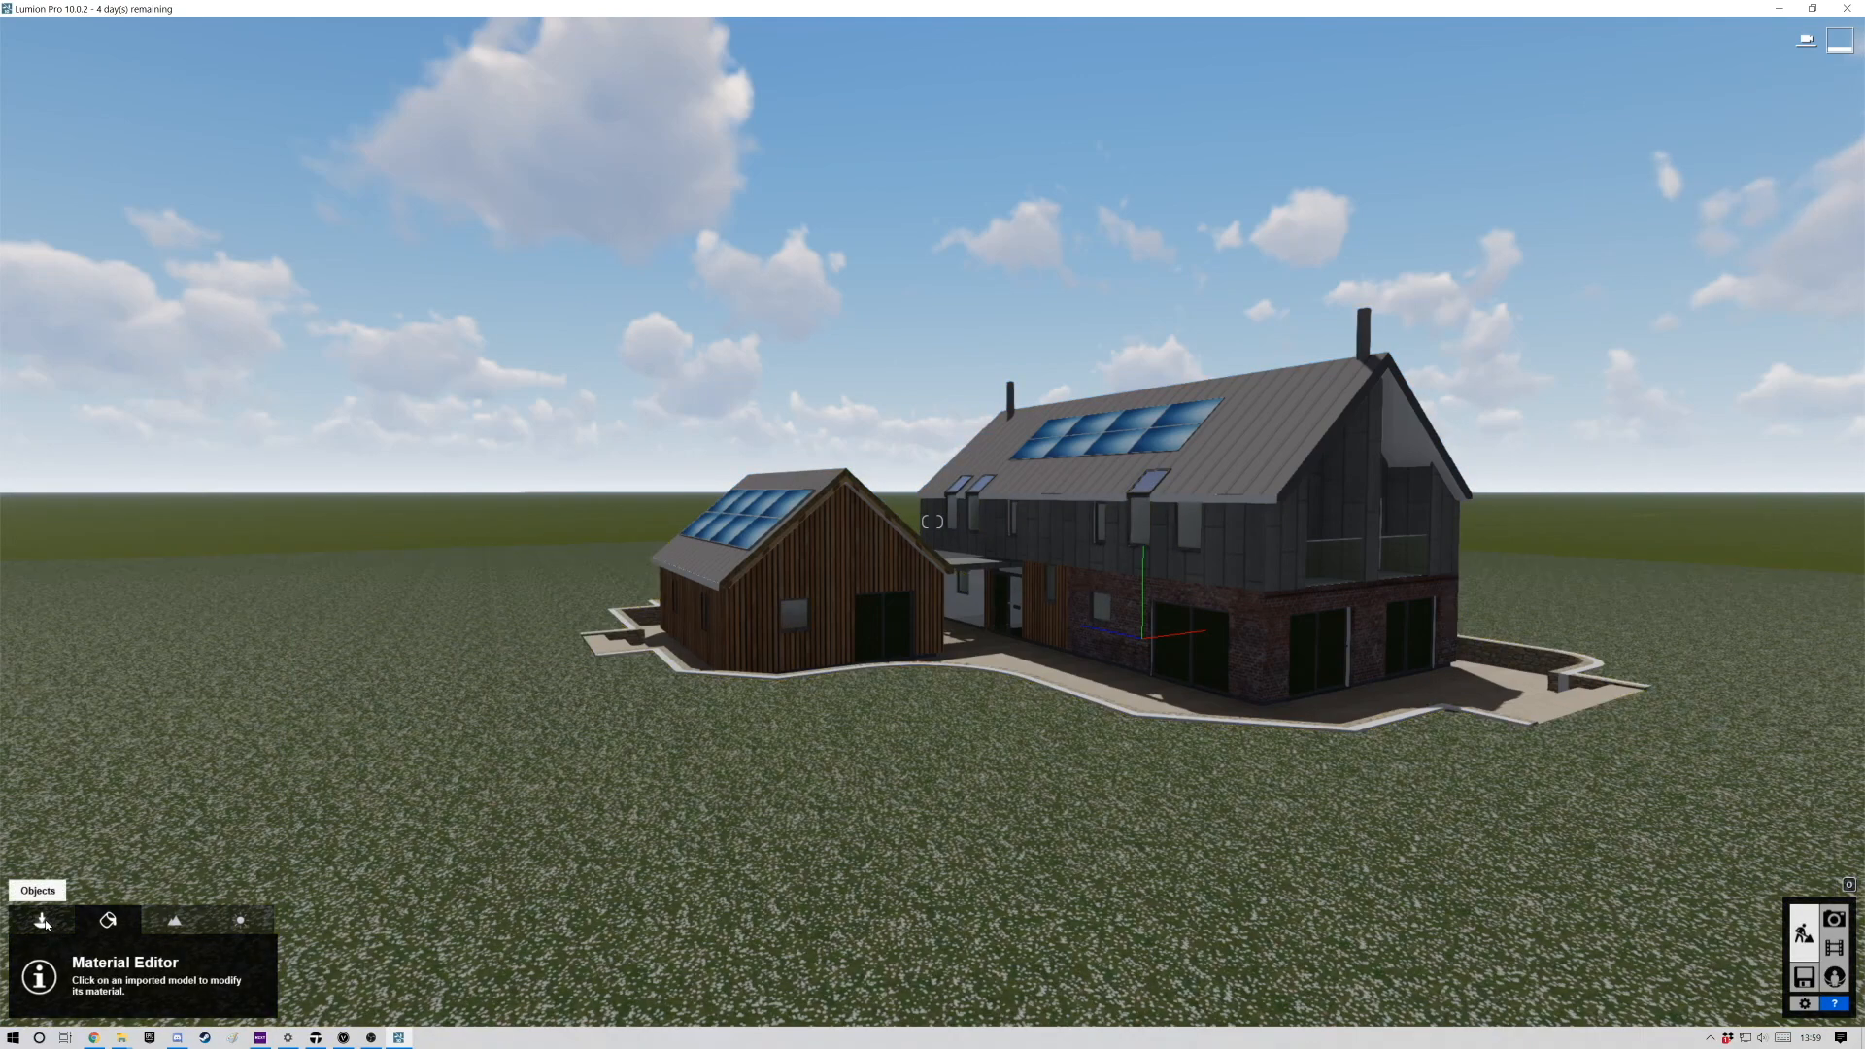
Place large bright-green broadleaf trees from the Nature library on the grass at both sides of the buildings.
click(43, 922)
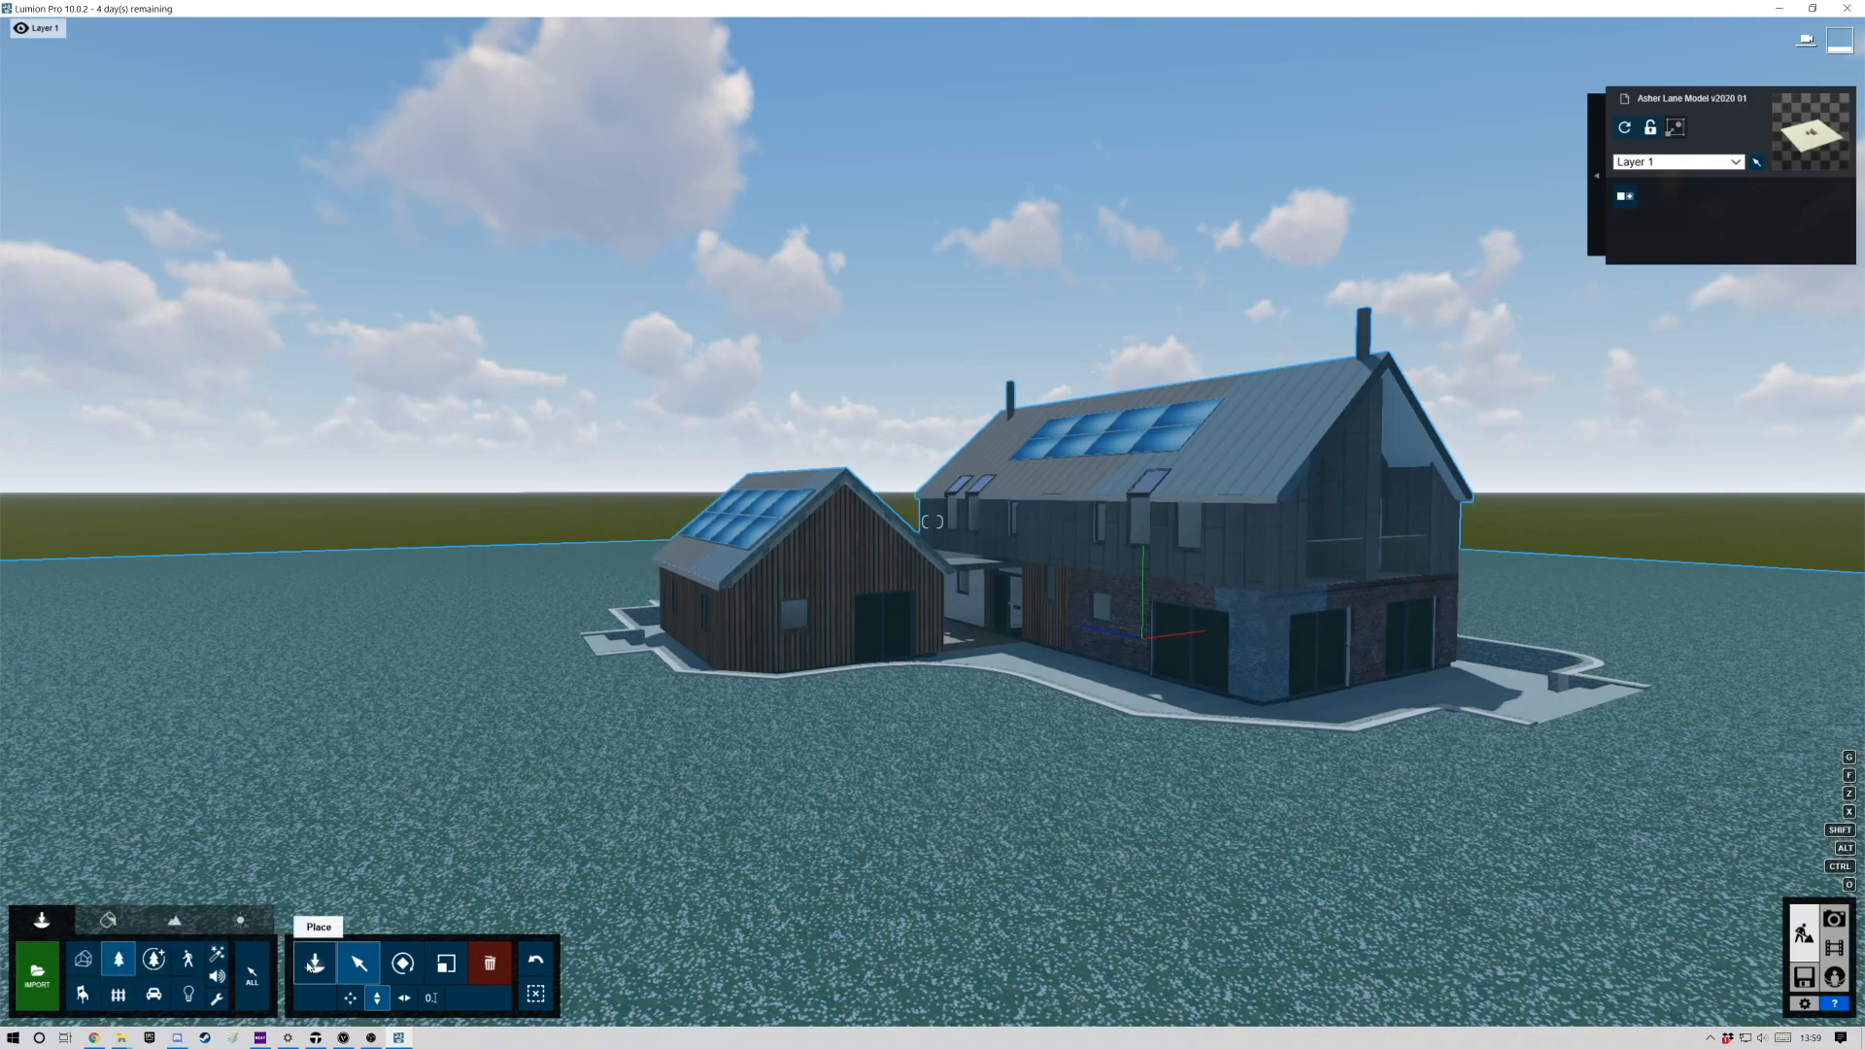
click(313, 963)
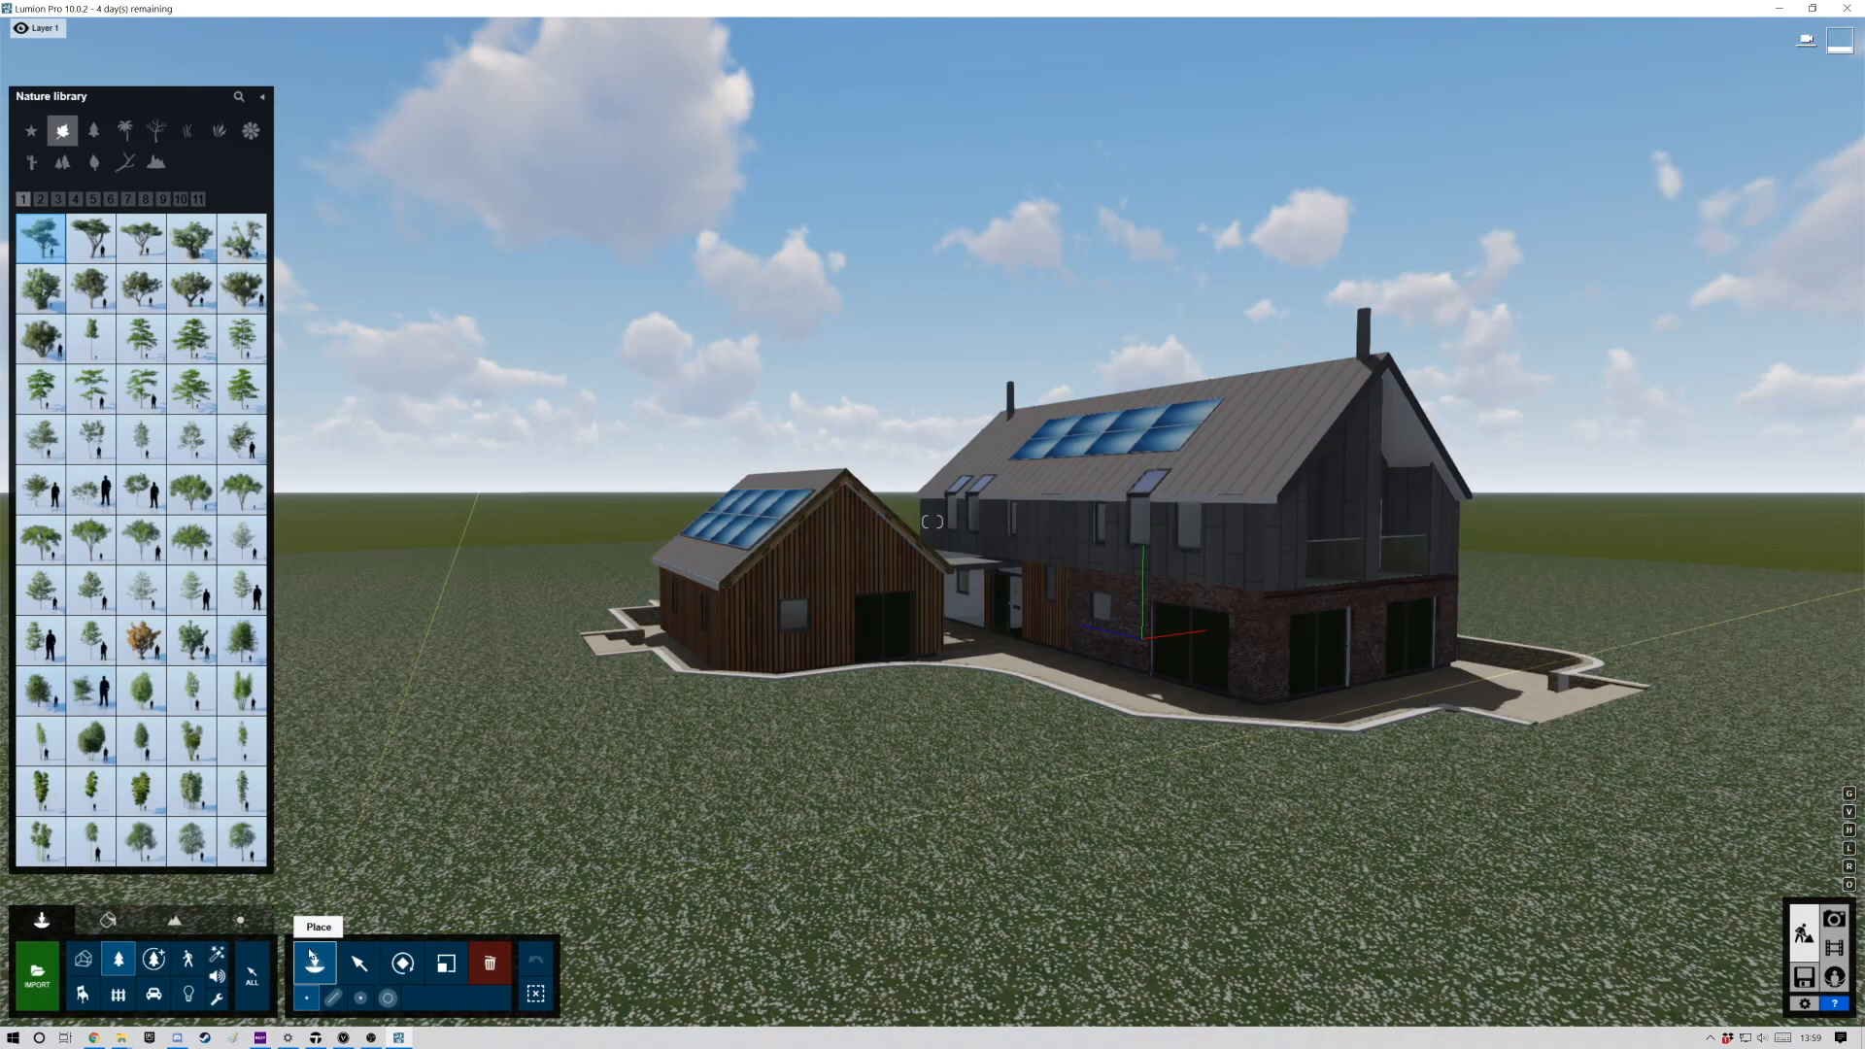
click(93, 290)
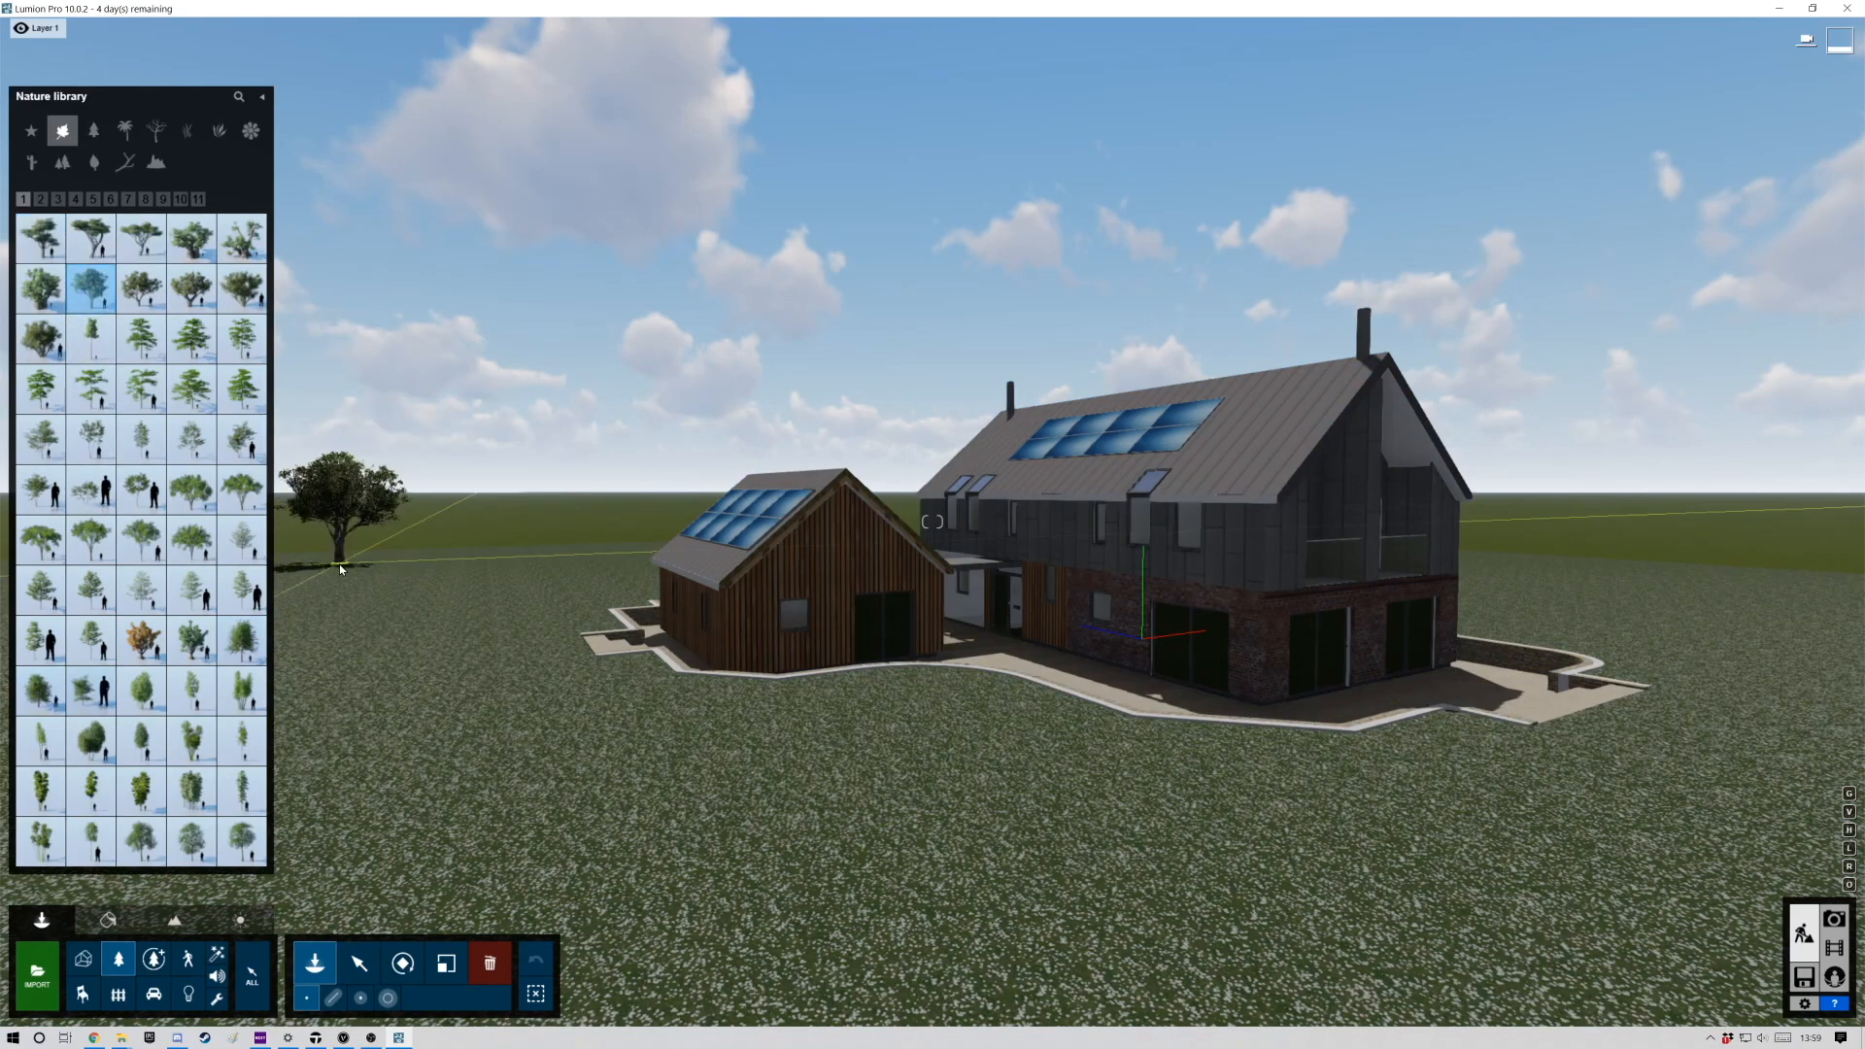
click(187, 340)
click(437, 662)
key(s)
key(q)
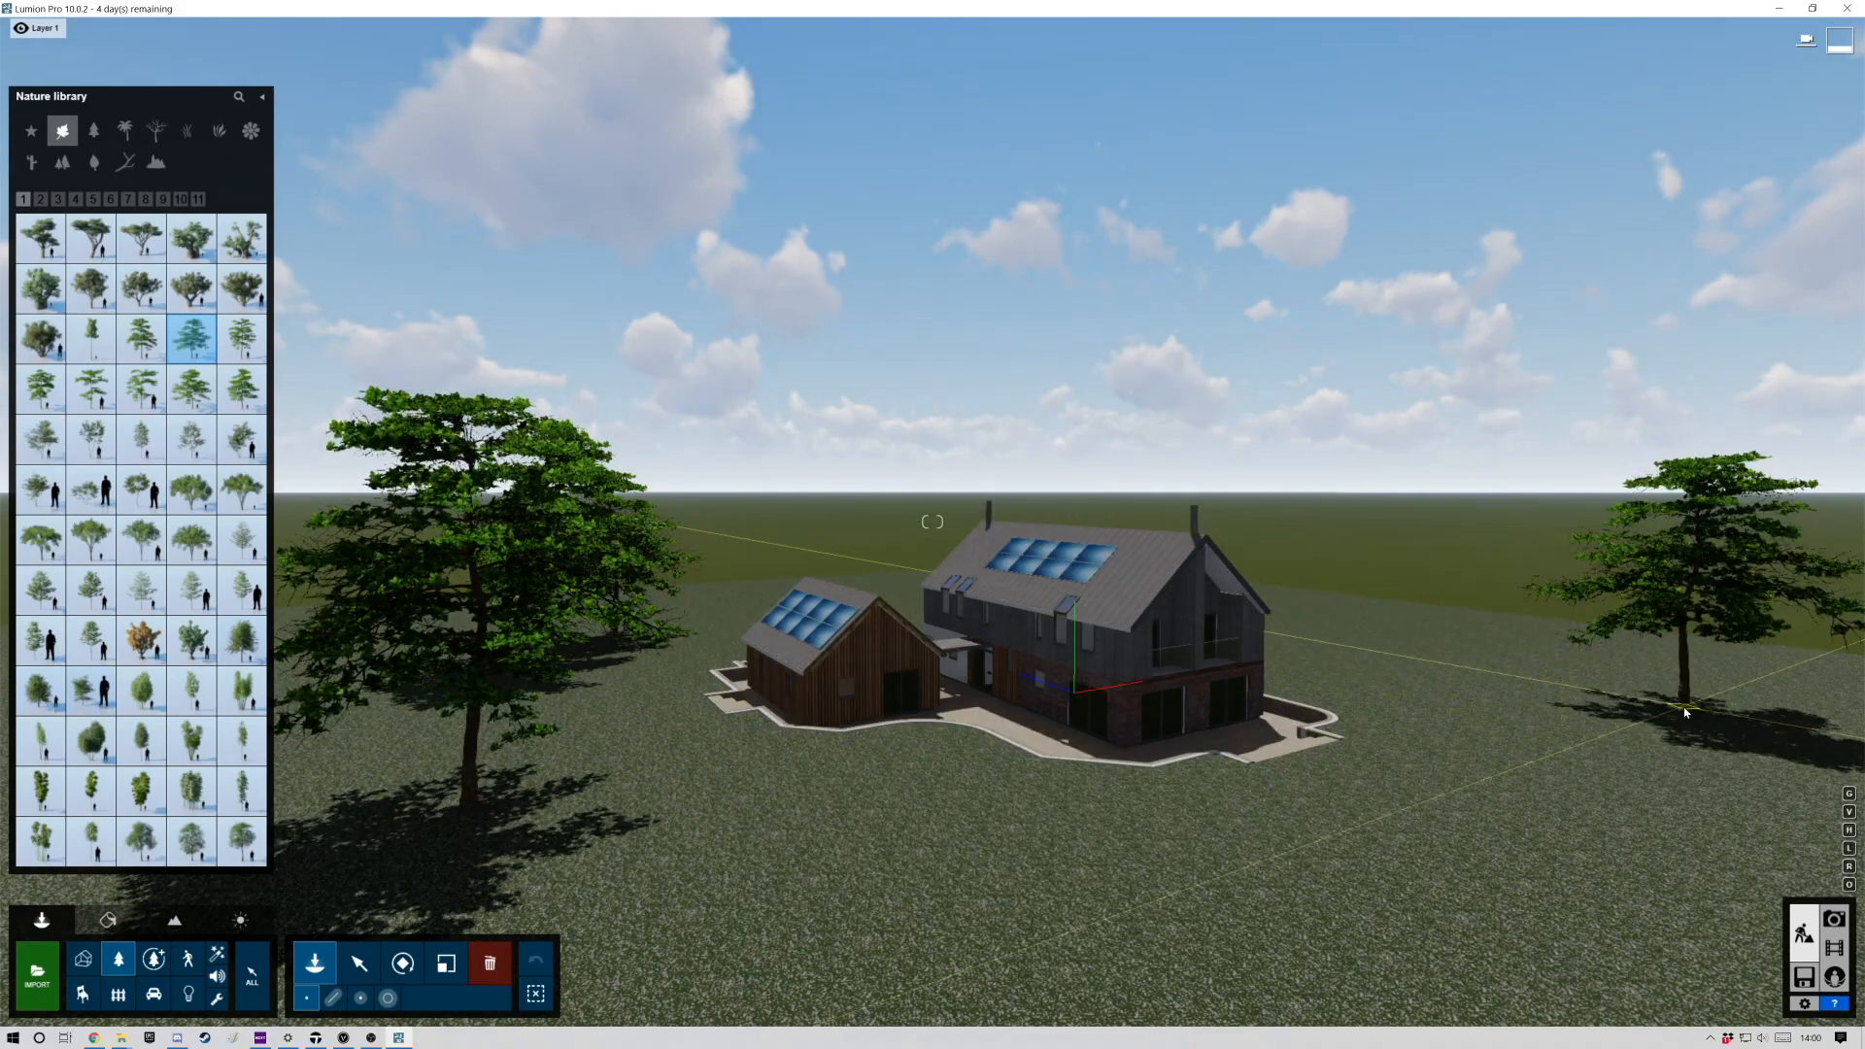
click(1730, 804)
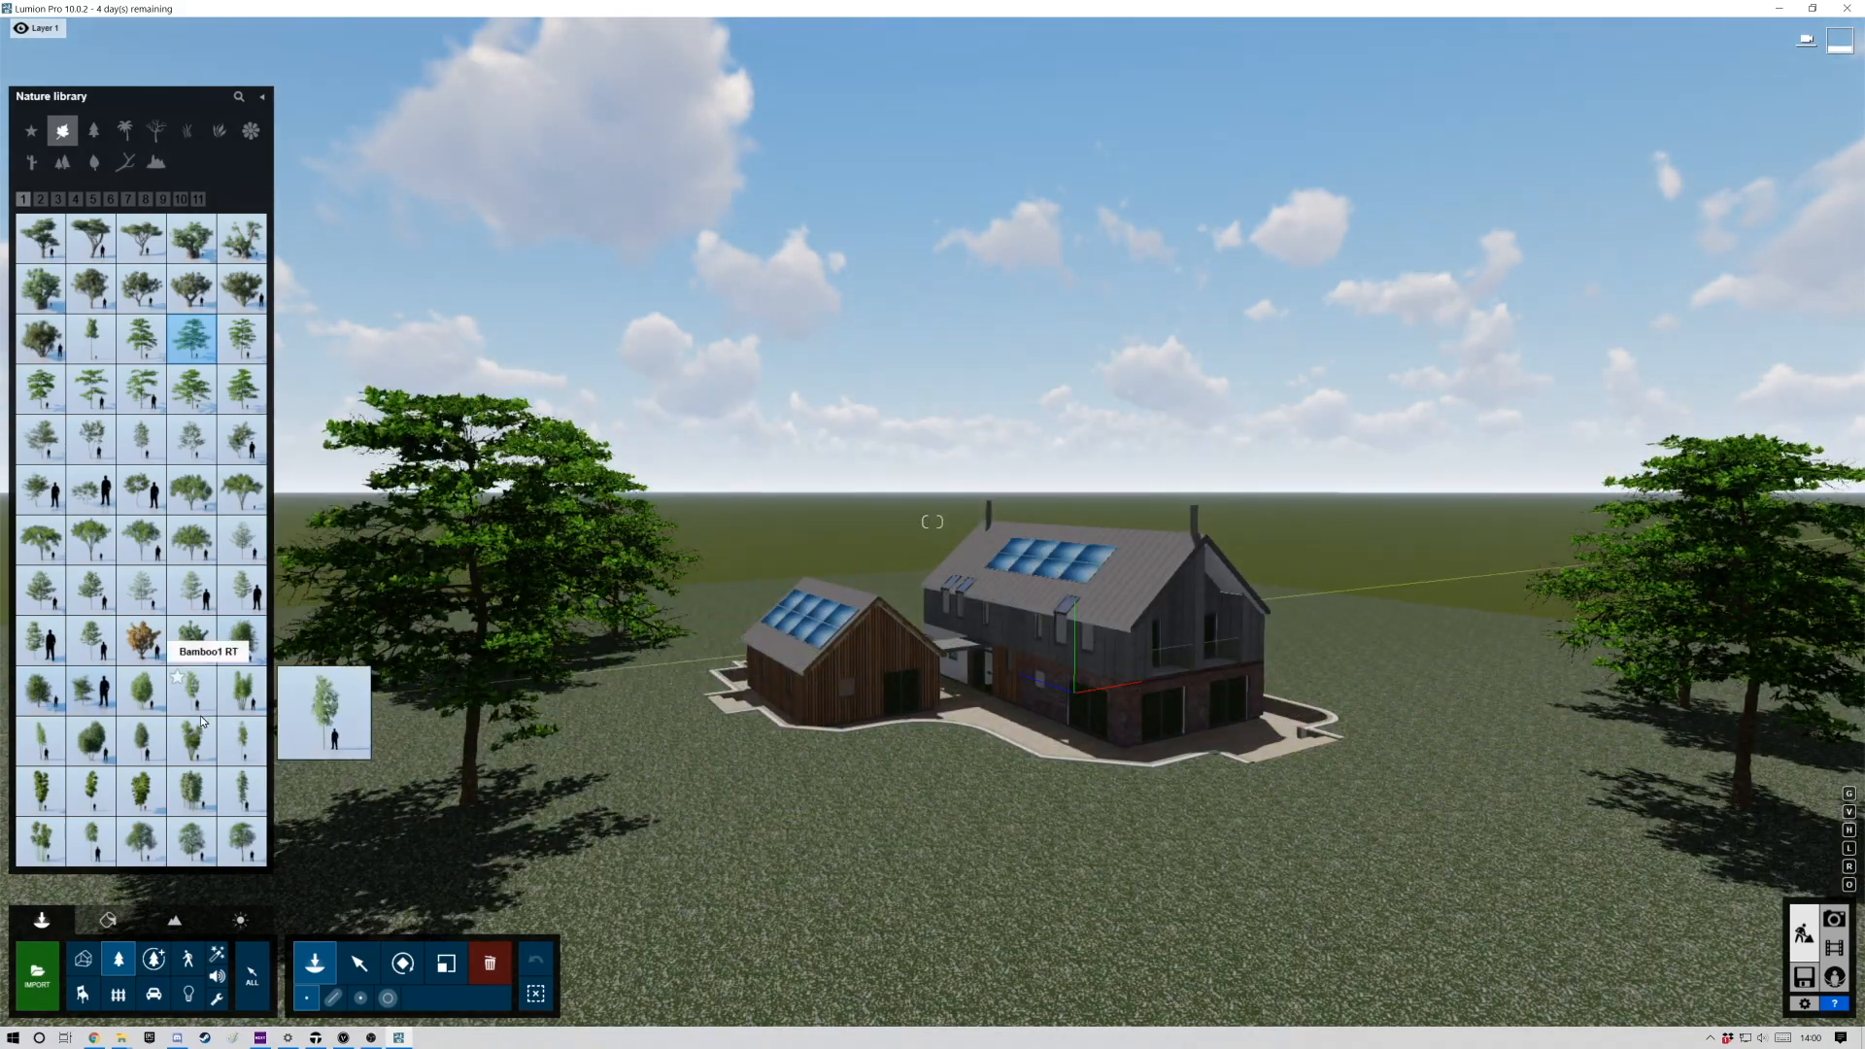
Place small Bamboo1 RT trees along the edge of the paving in front of the outbuilding and house.
click(191, 697)
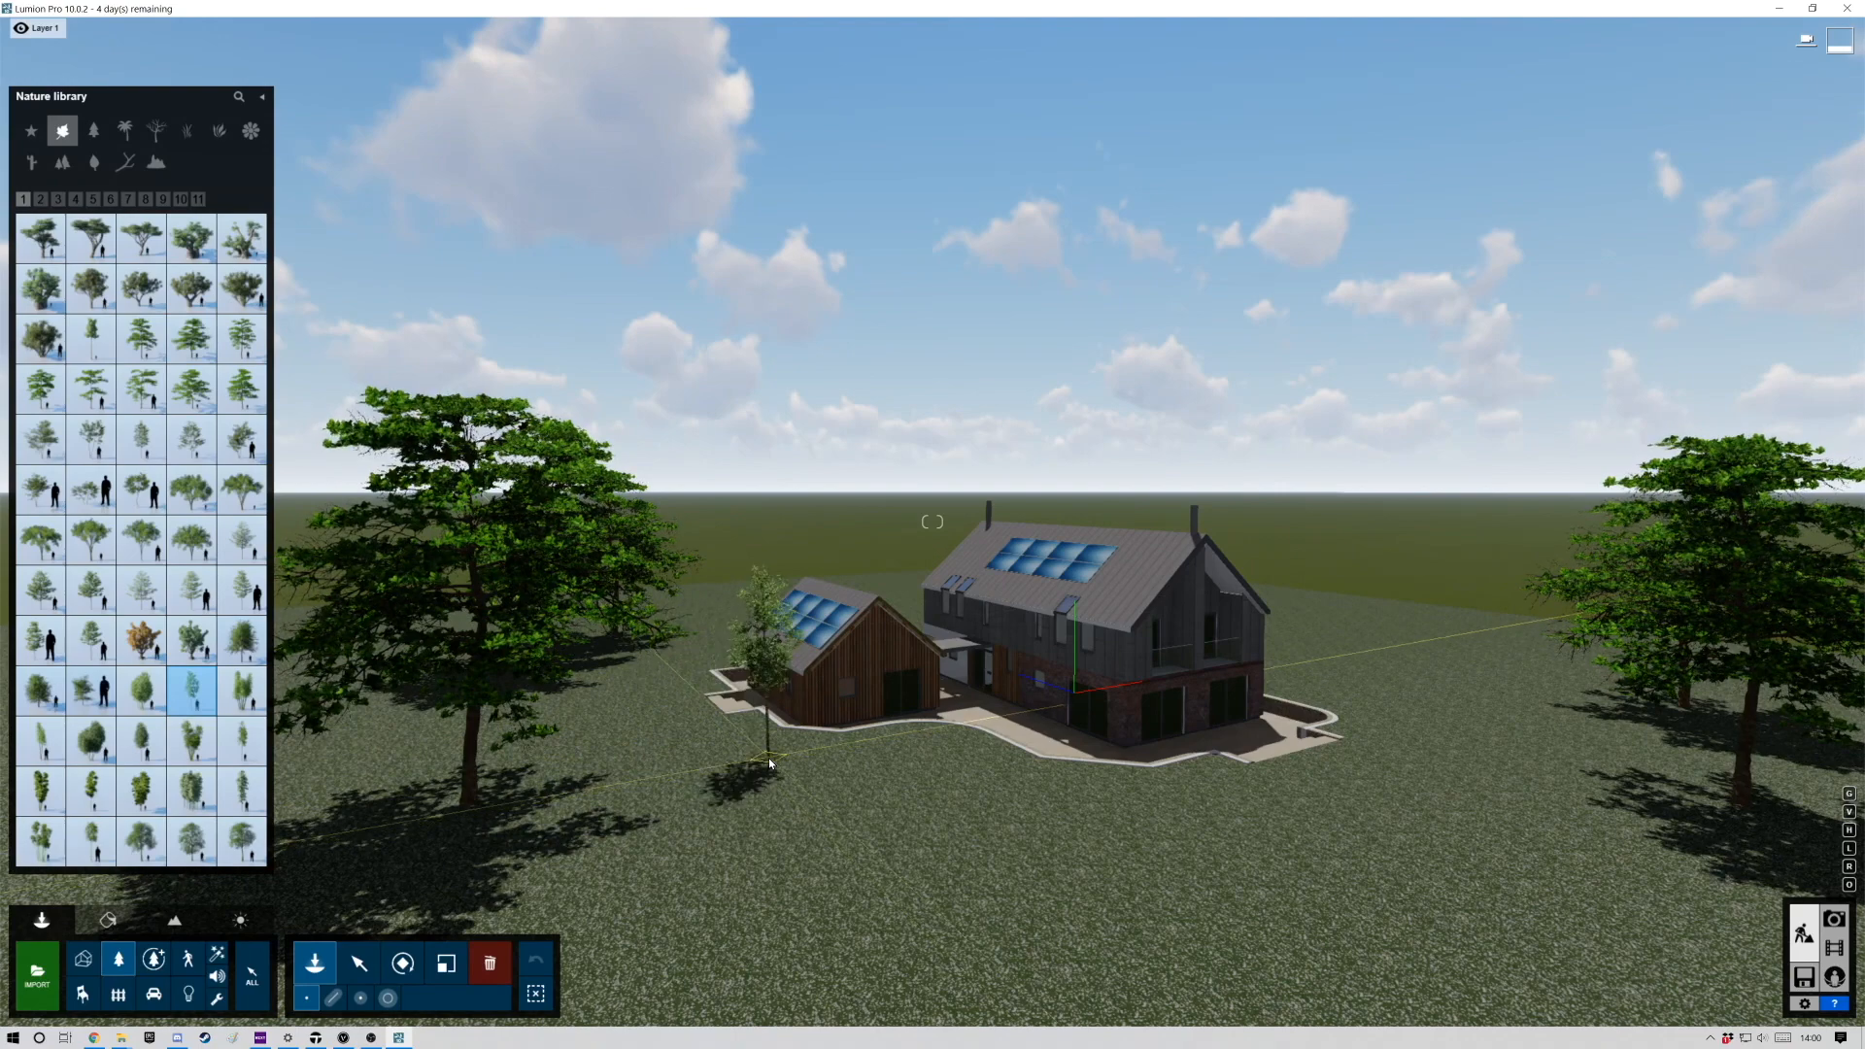
click(856, 757)
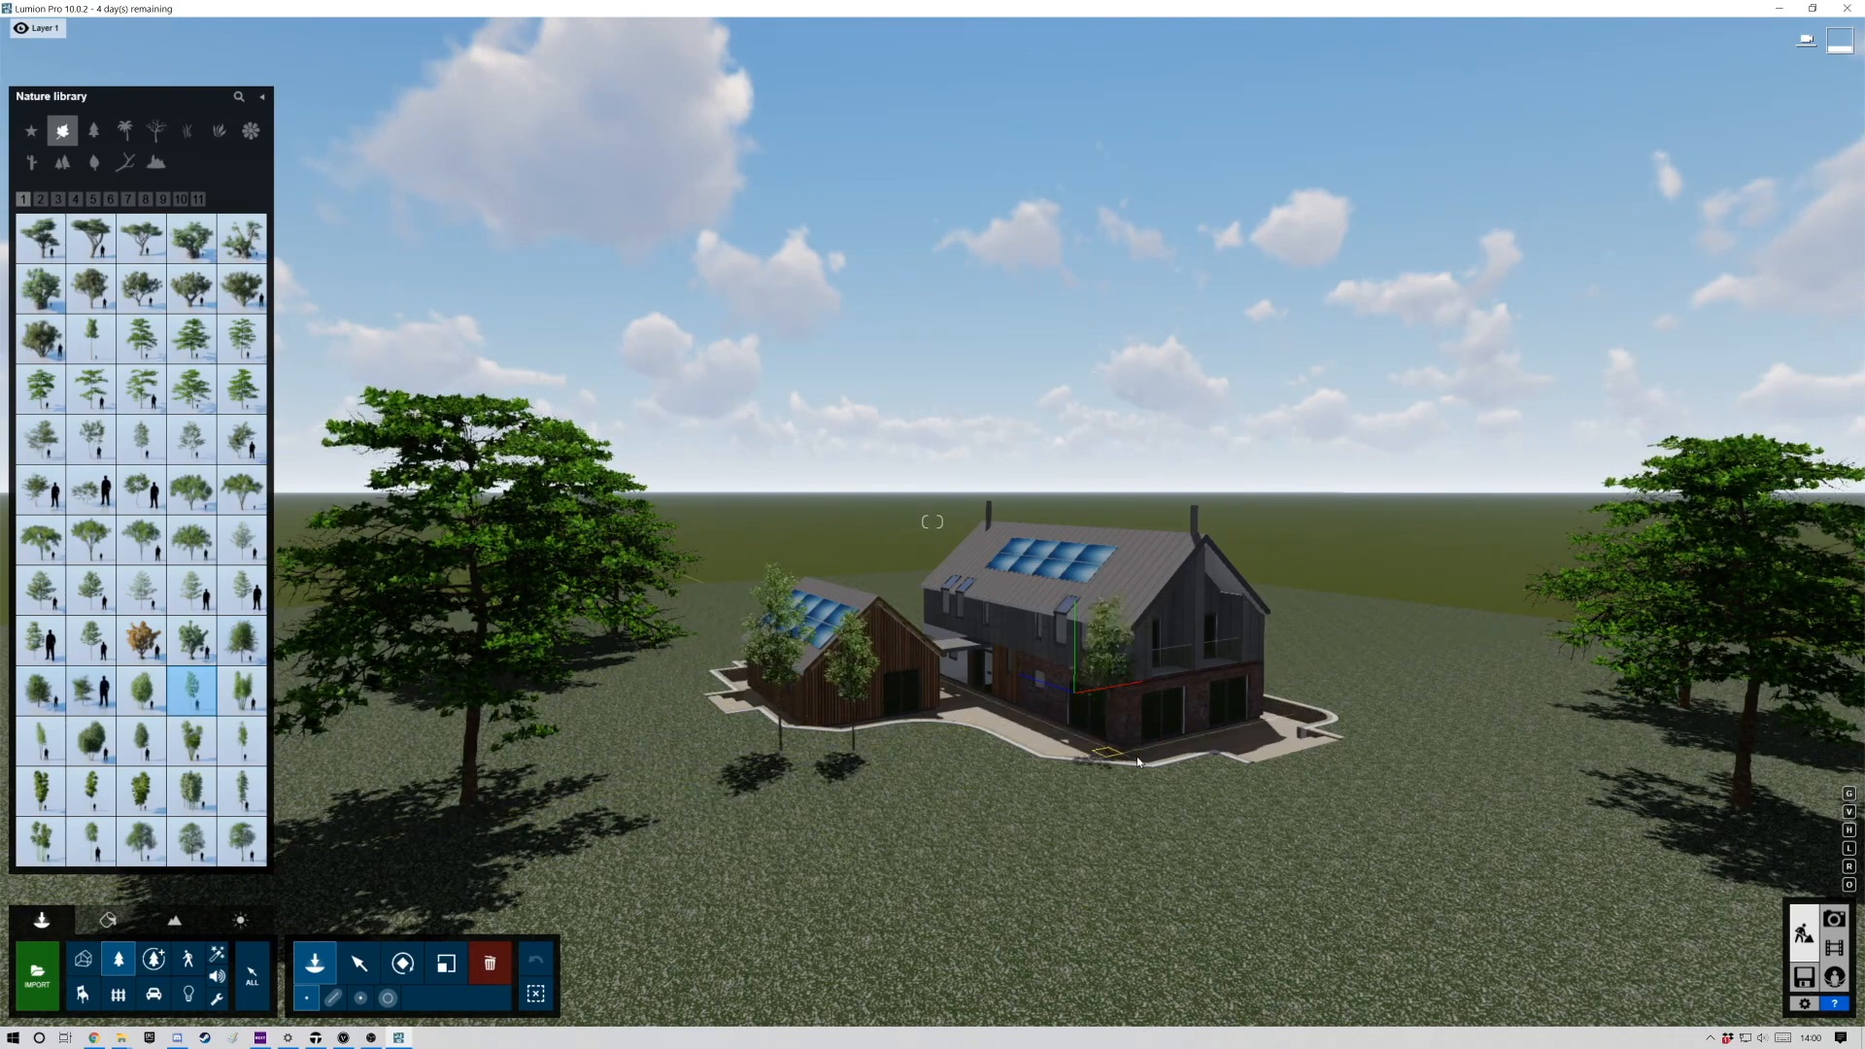
click(1268, 766)
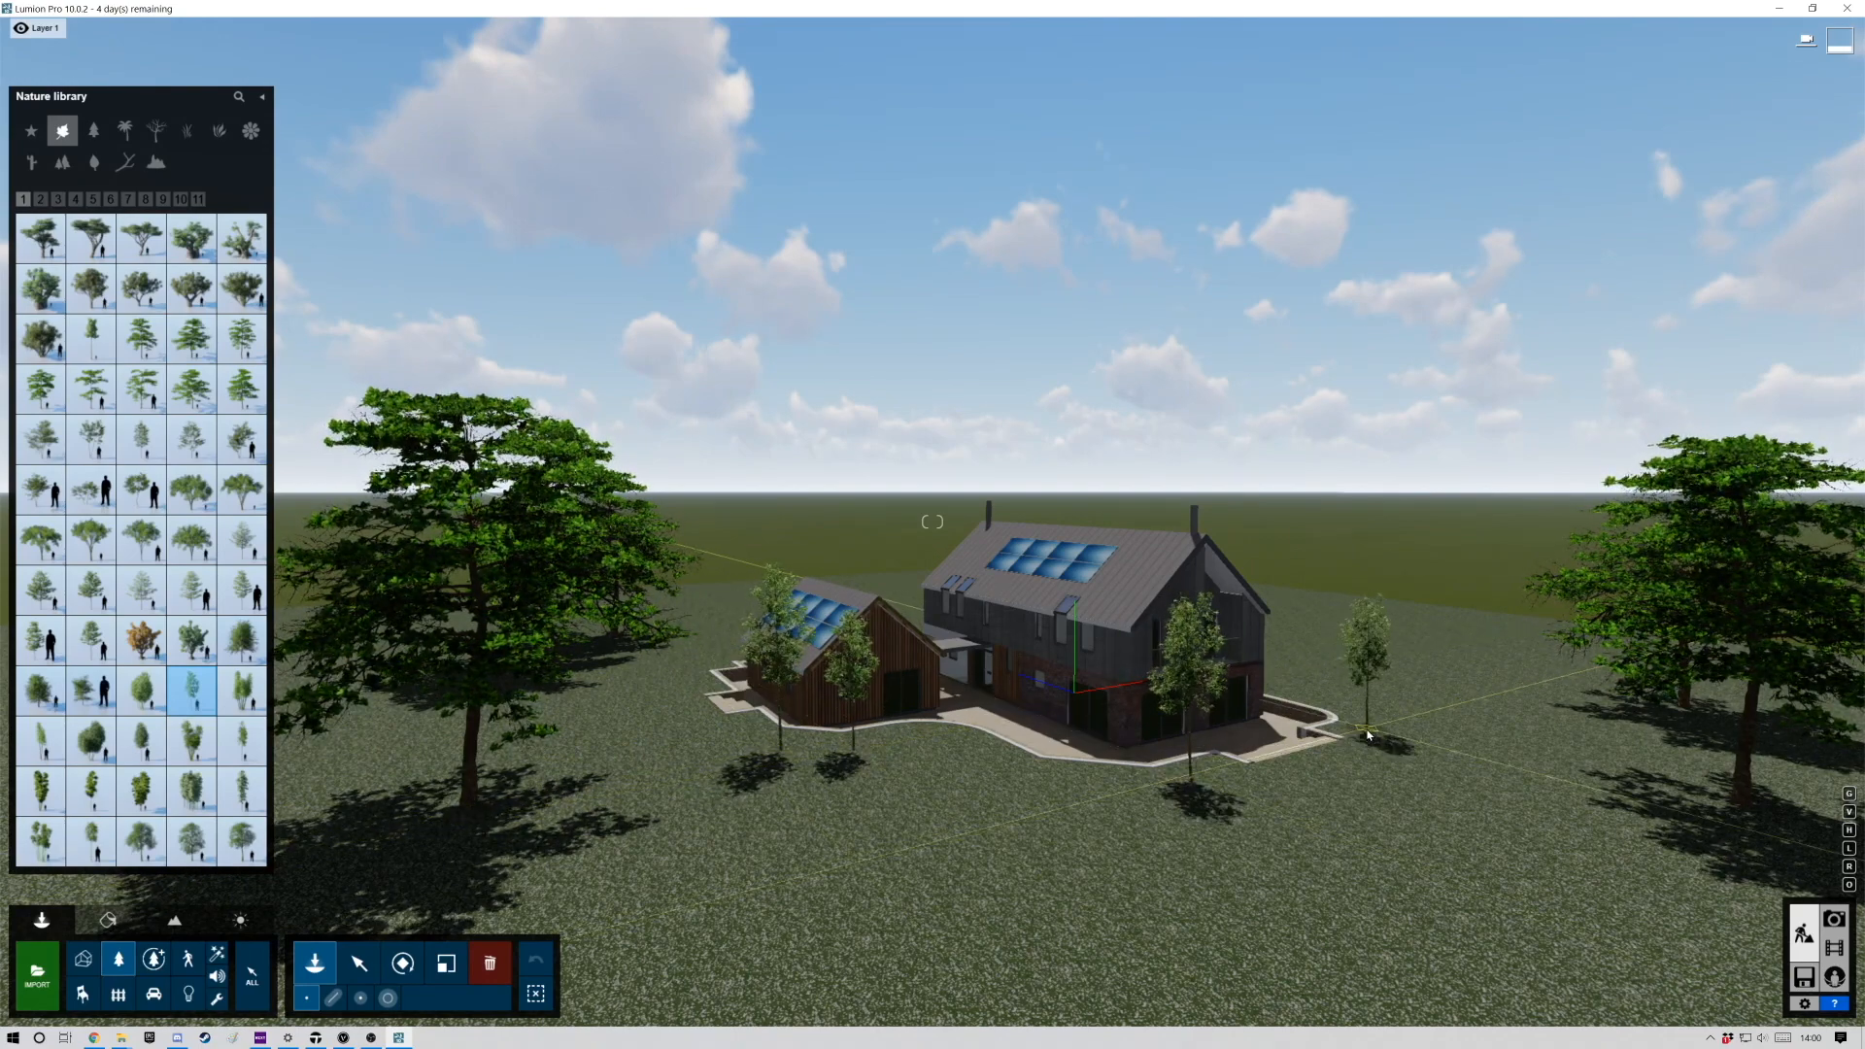
Place darker, sparse-leaved trees from the Nature library on the foreground grass near the large trees at both sides.
click(145, 792)
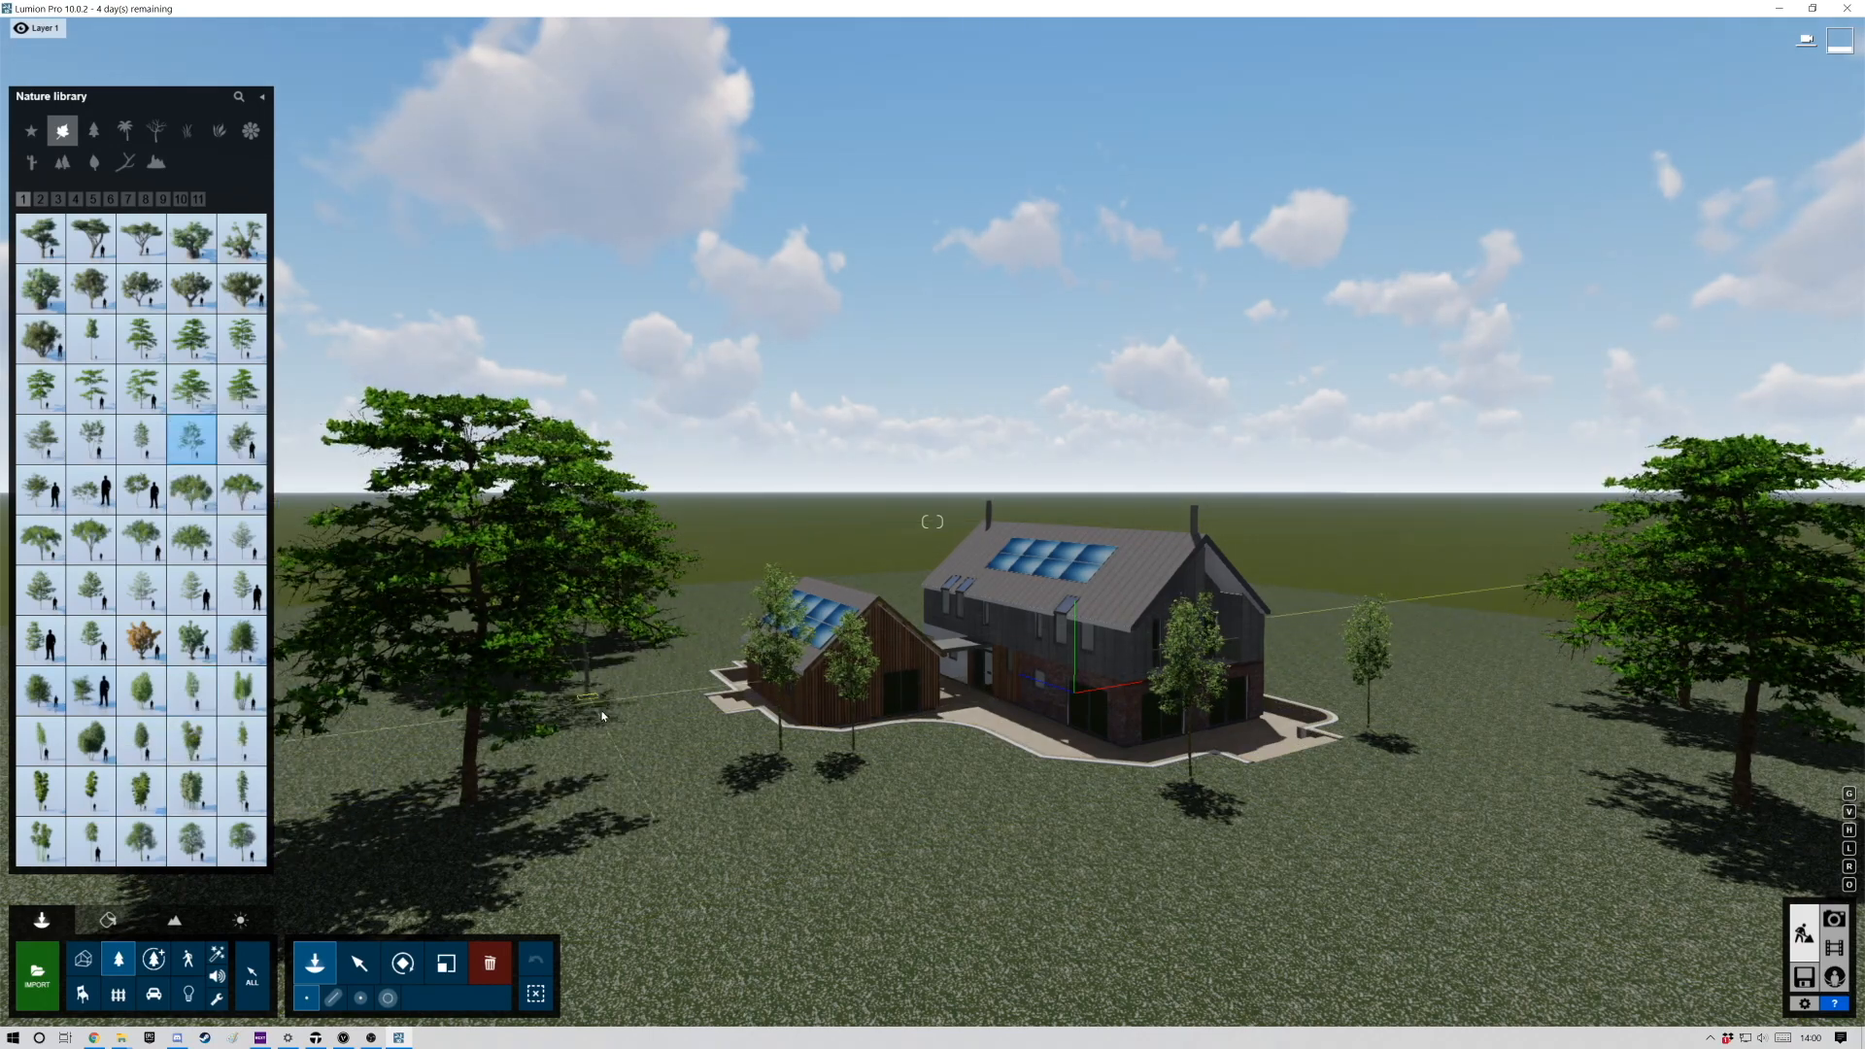
click(645, 906)
key(s)
key(a)
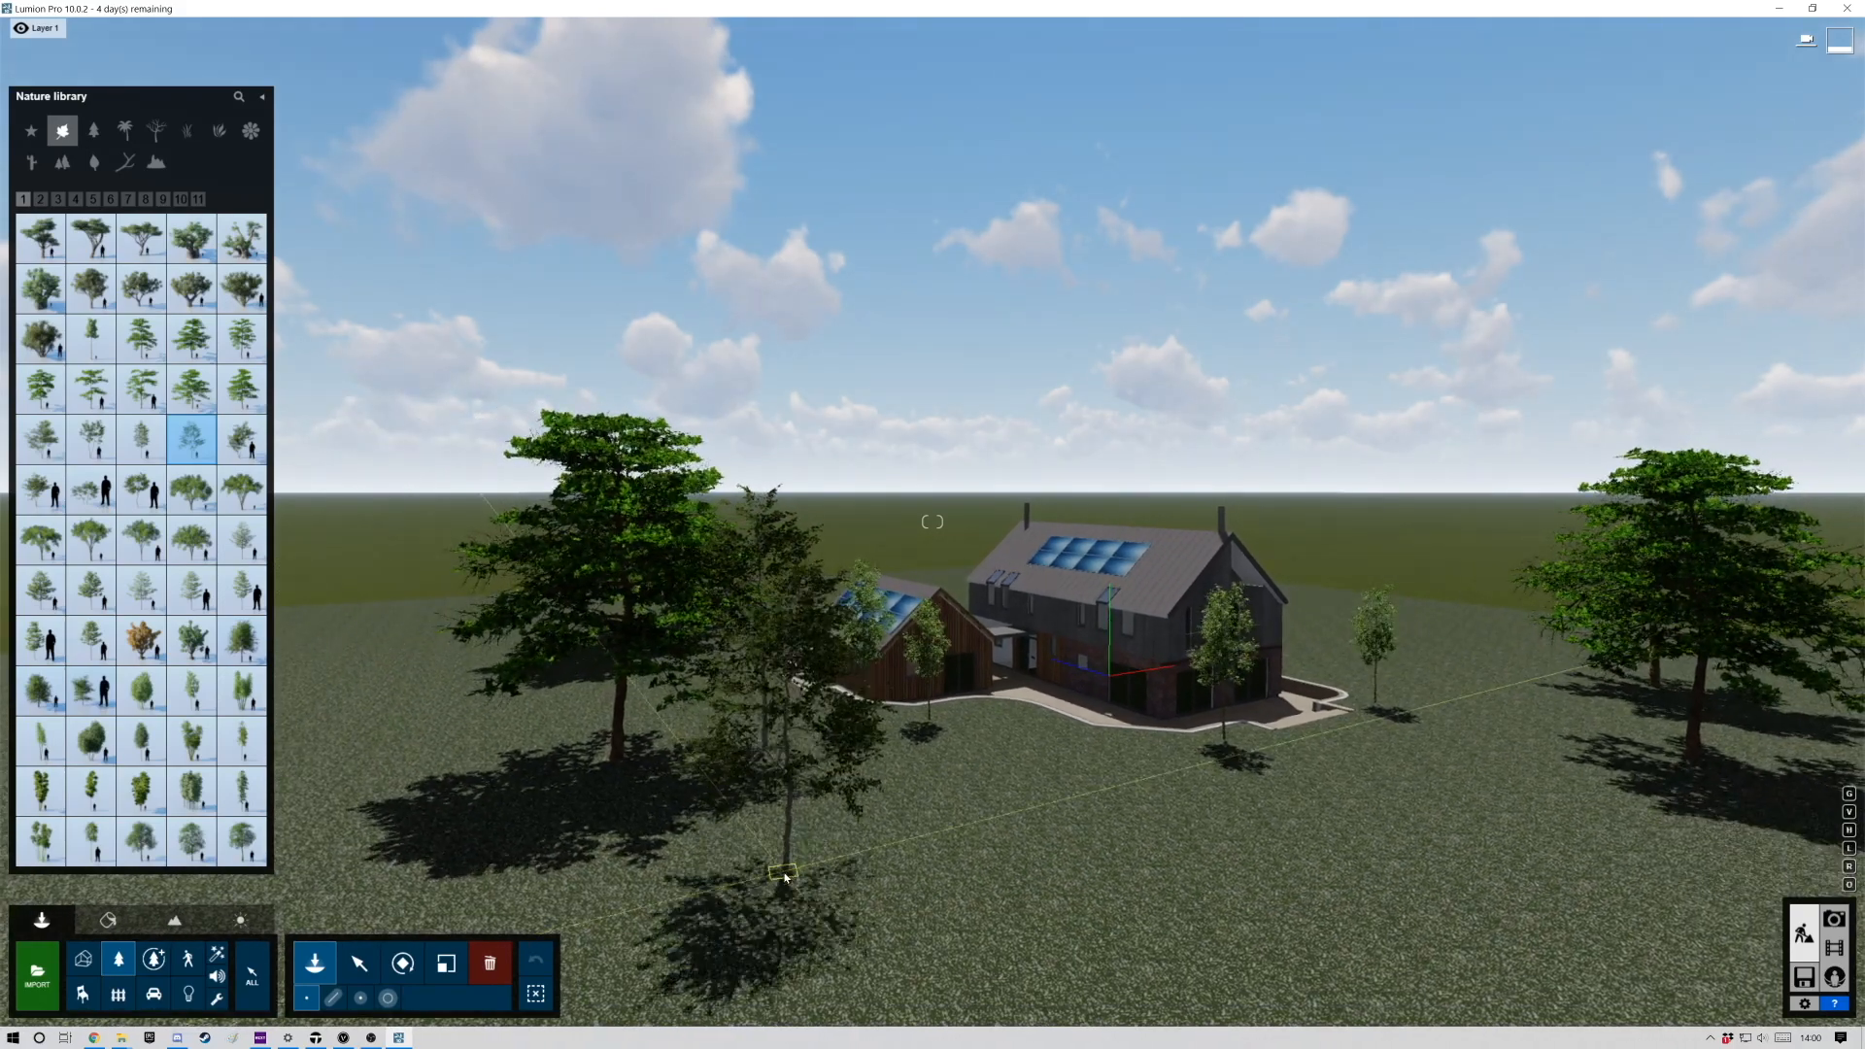
click(1658, 820)
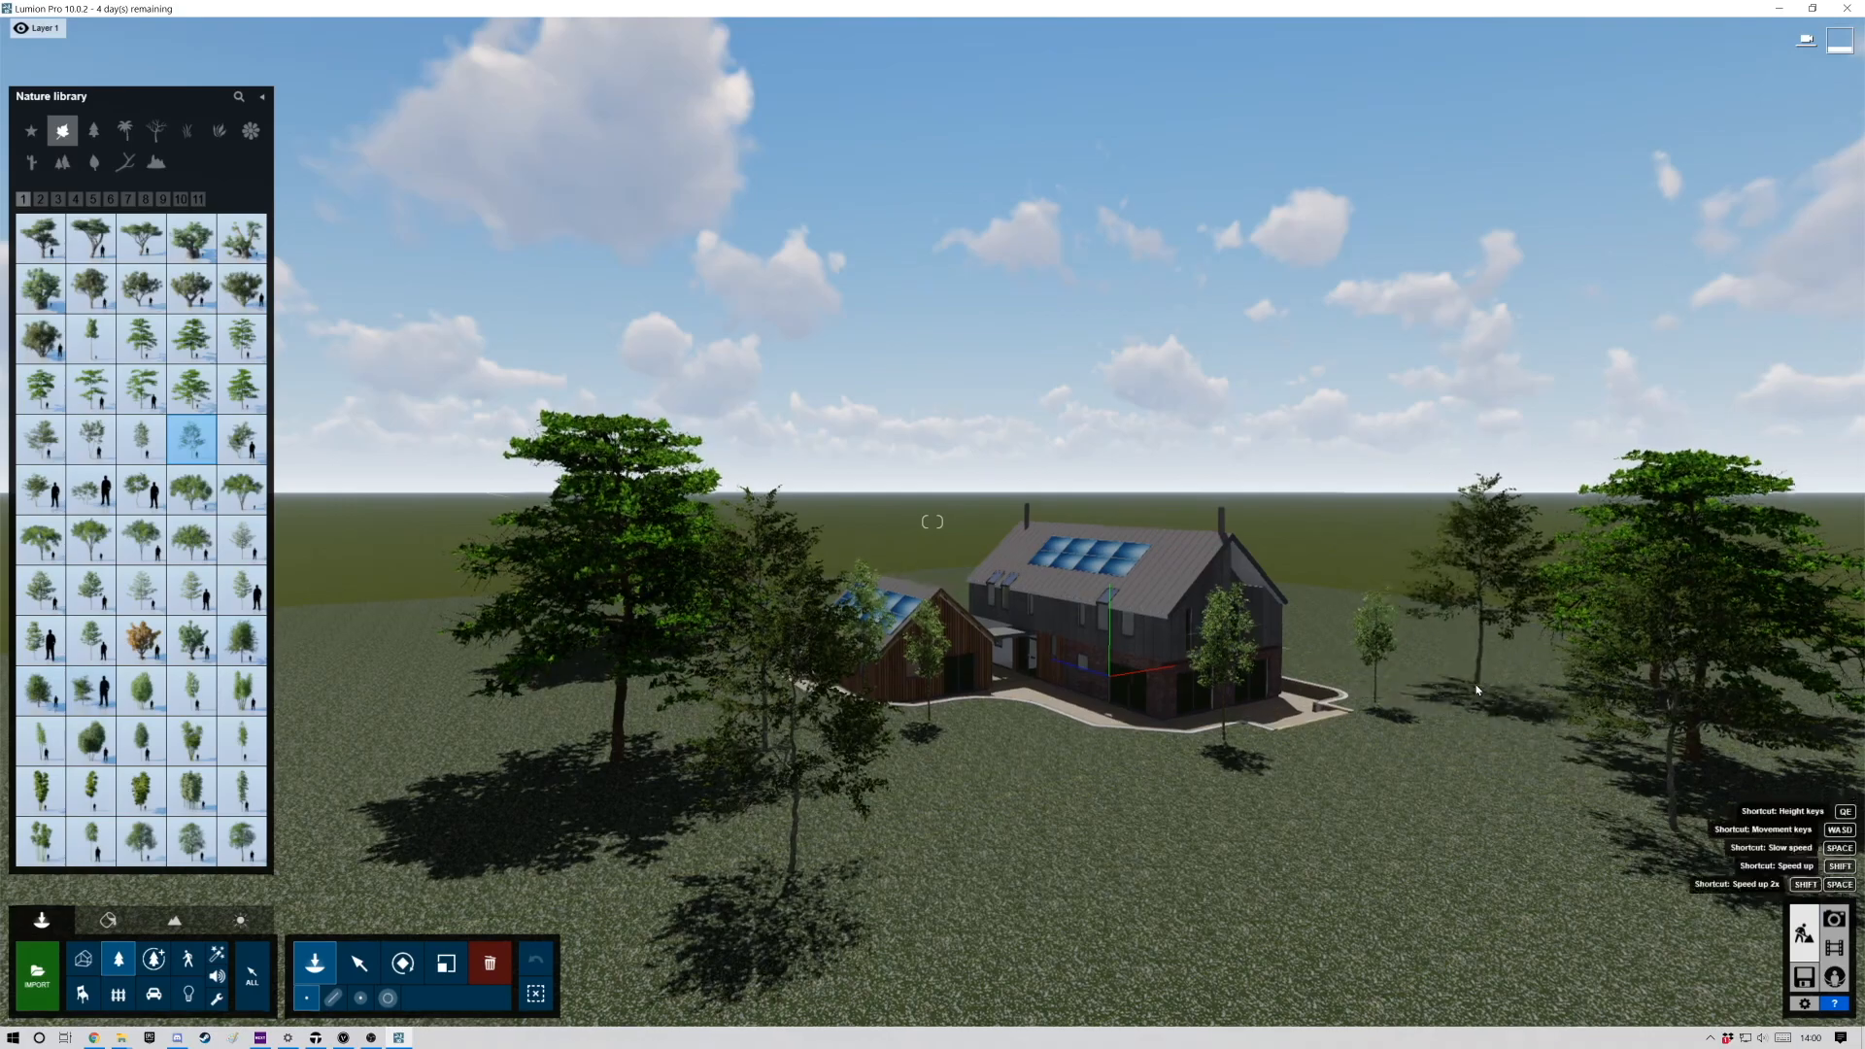
key(w)
click(1197, 611)
key(w)
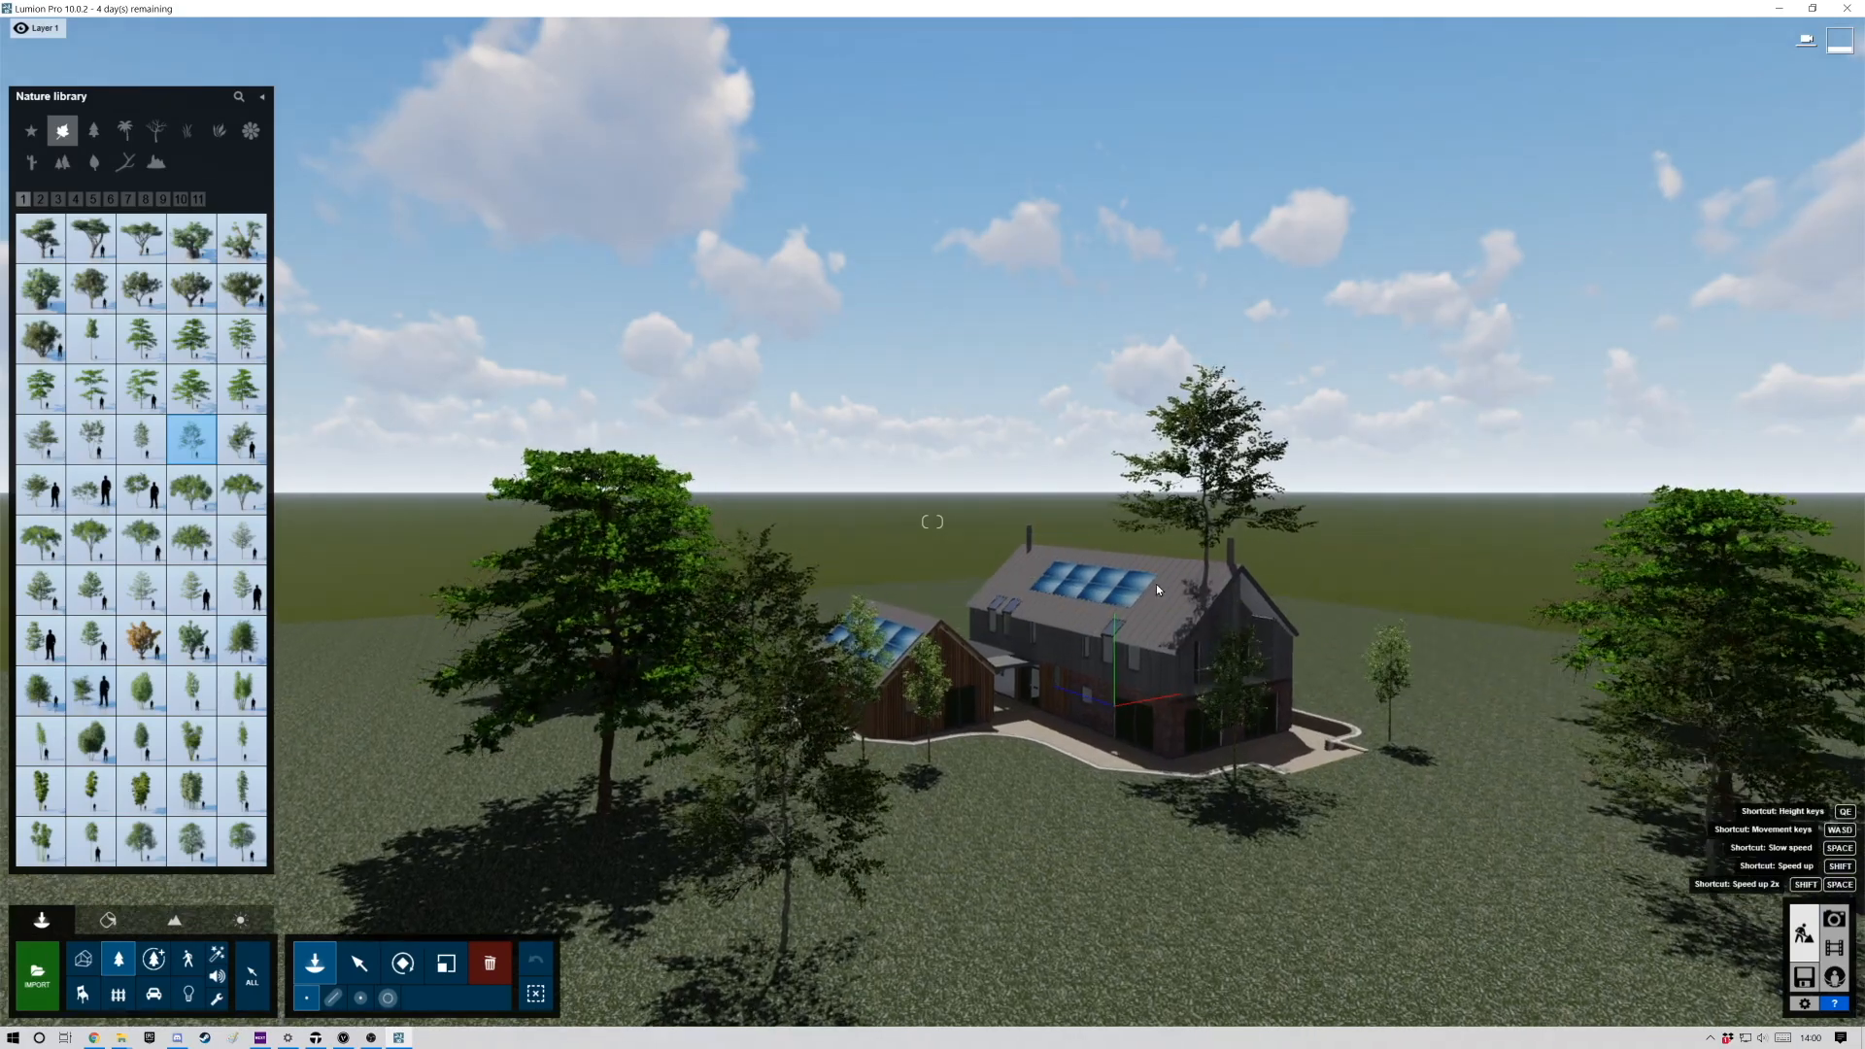
Add more of the large bright-green broadleaf trees as a loose row behind the outbuilding and house.
key(q)
right_drag(957, 547, 923, 743)
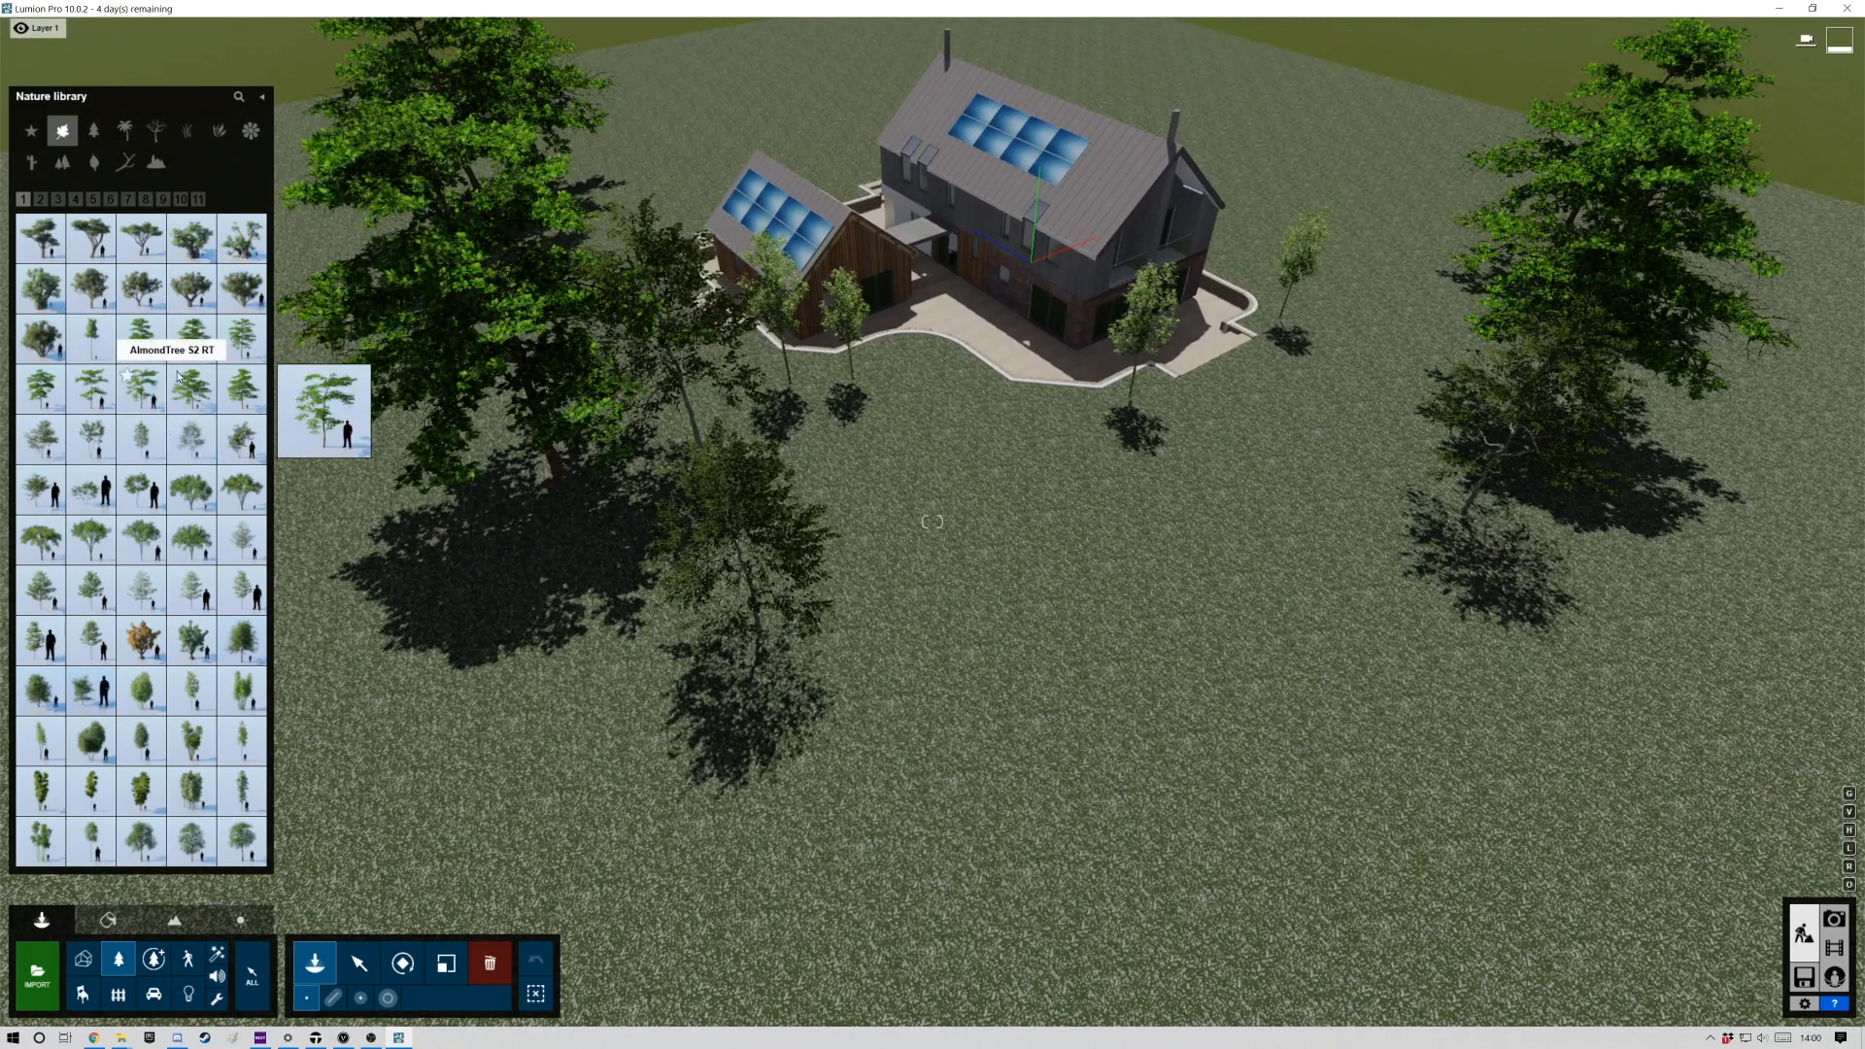
click(141, 389)
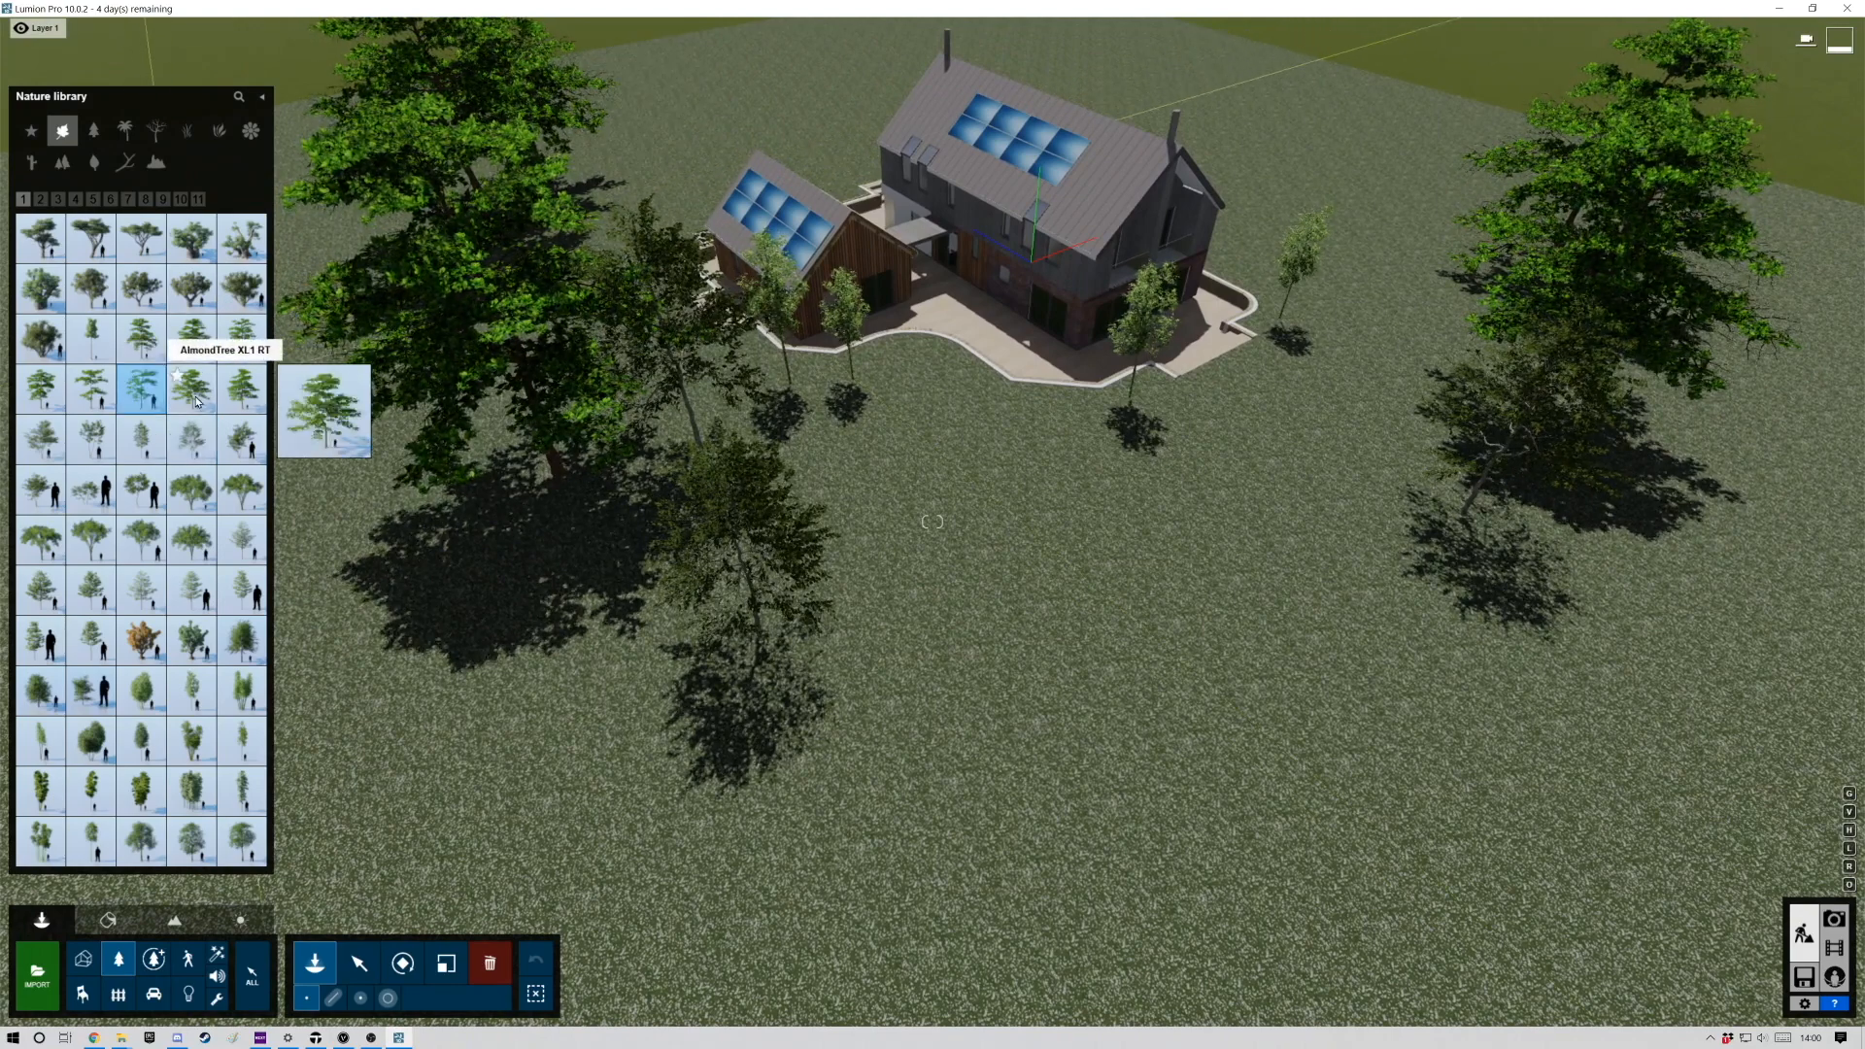
click(40, 389)
key(ctrl)
click(155, 388)
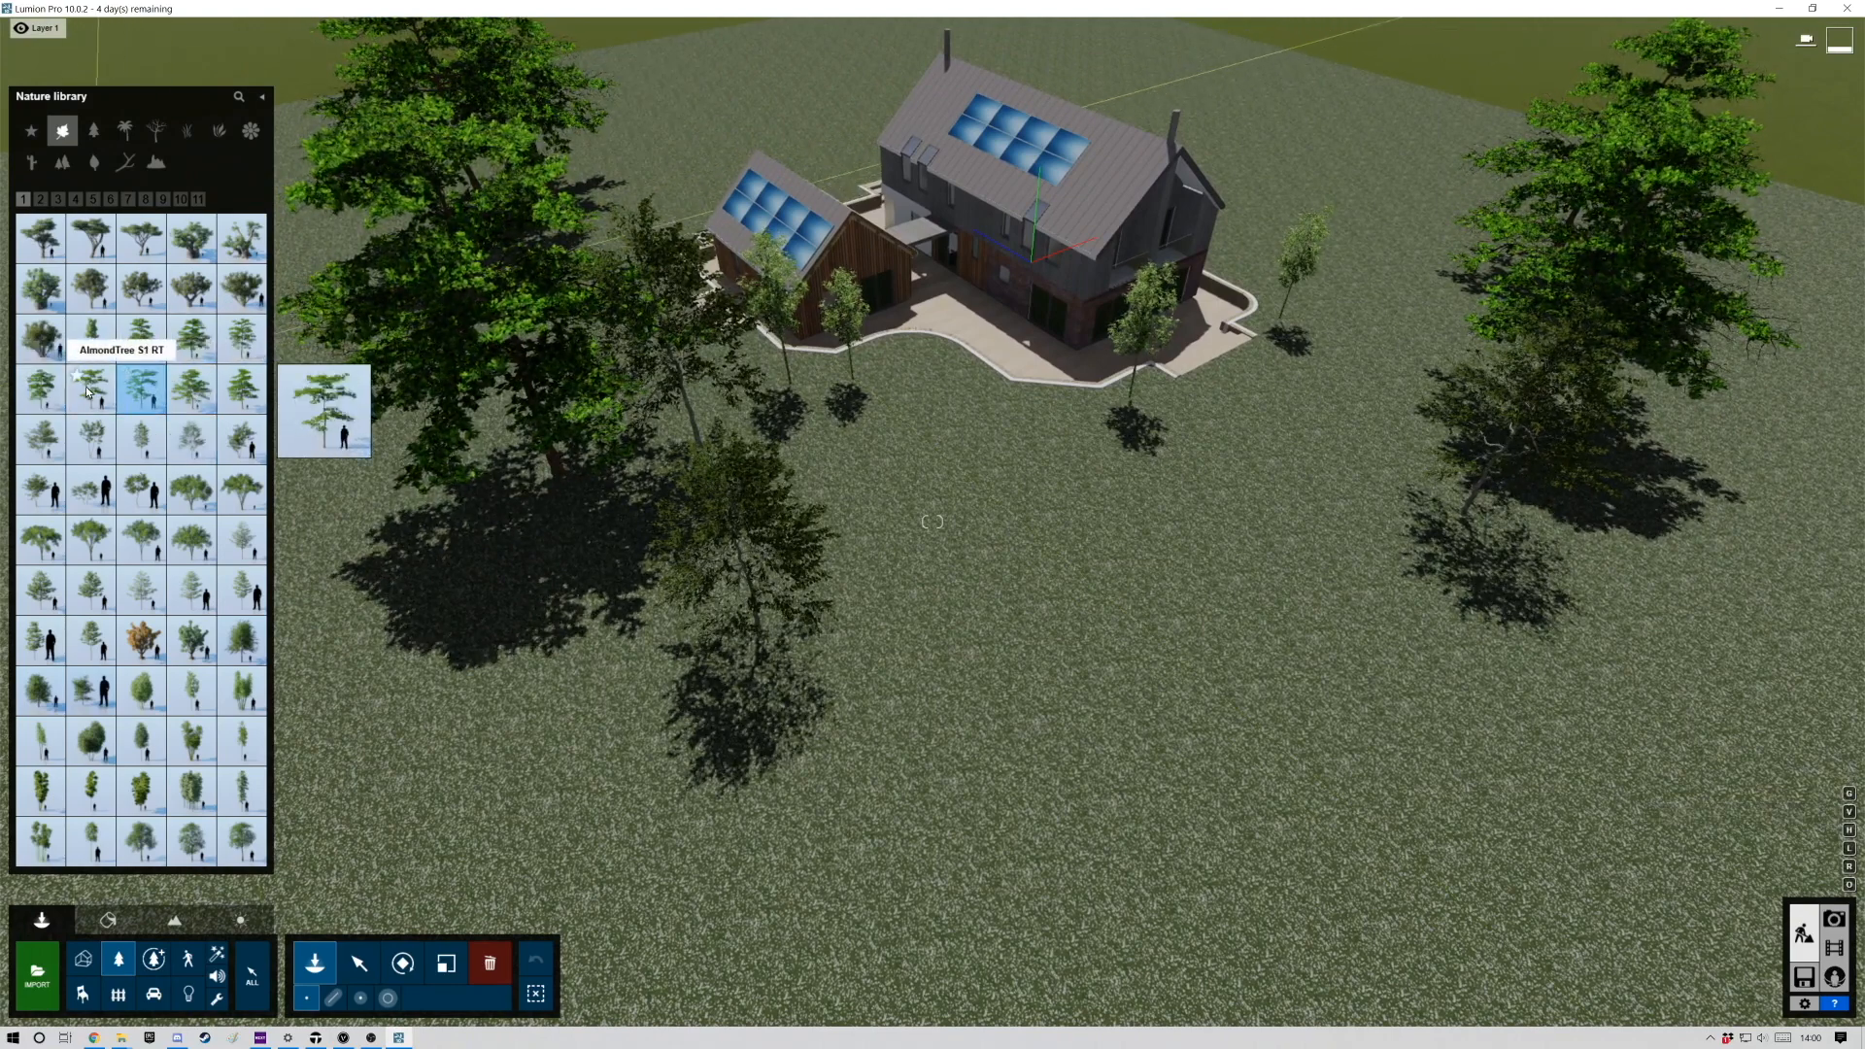
click(191, 338)
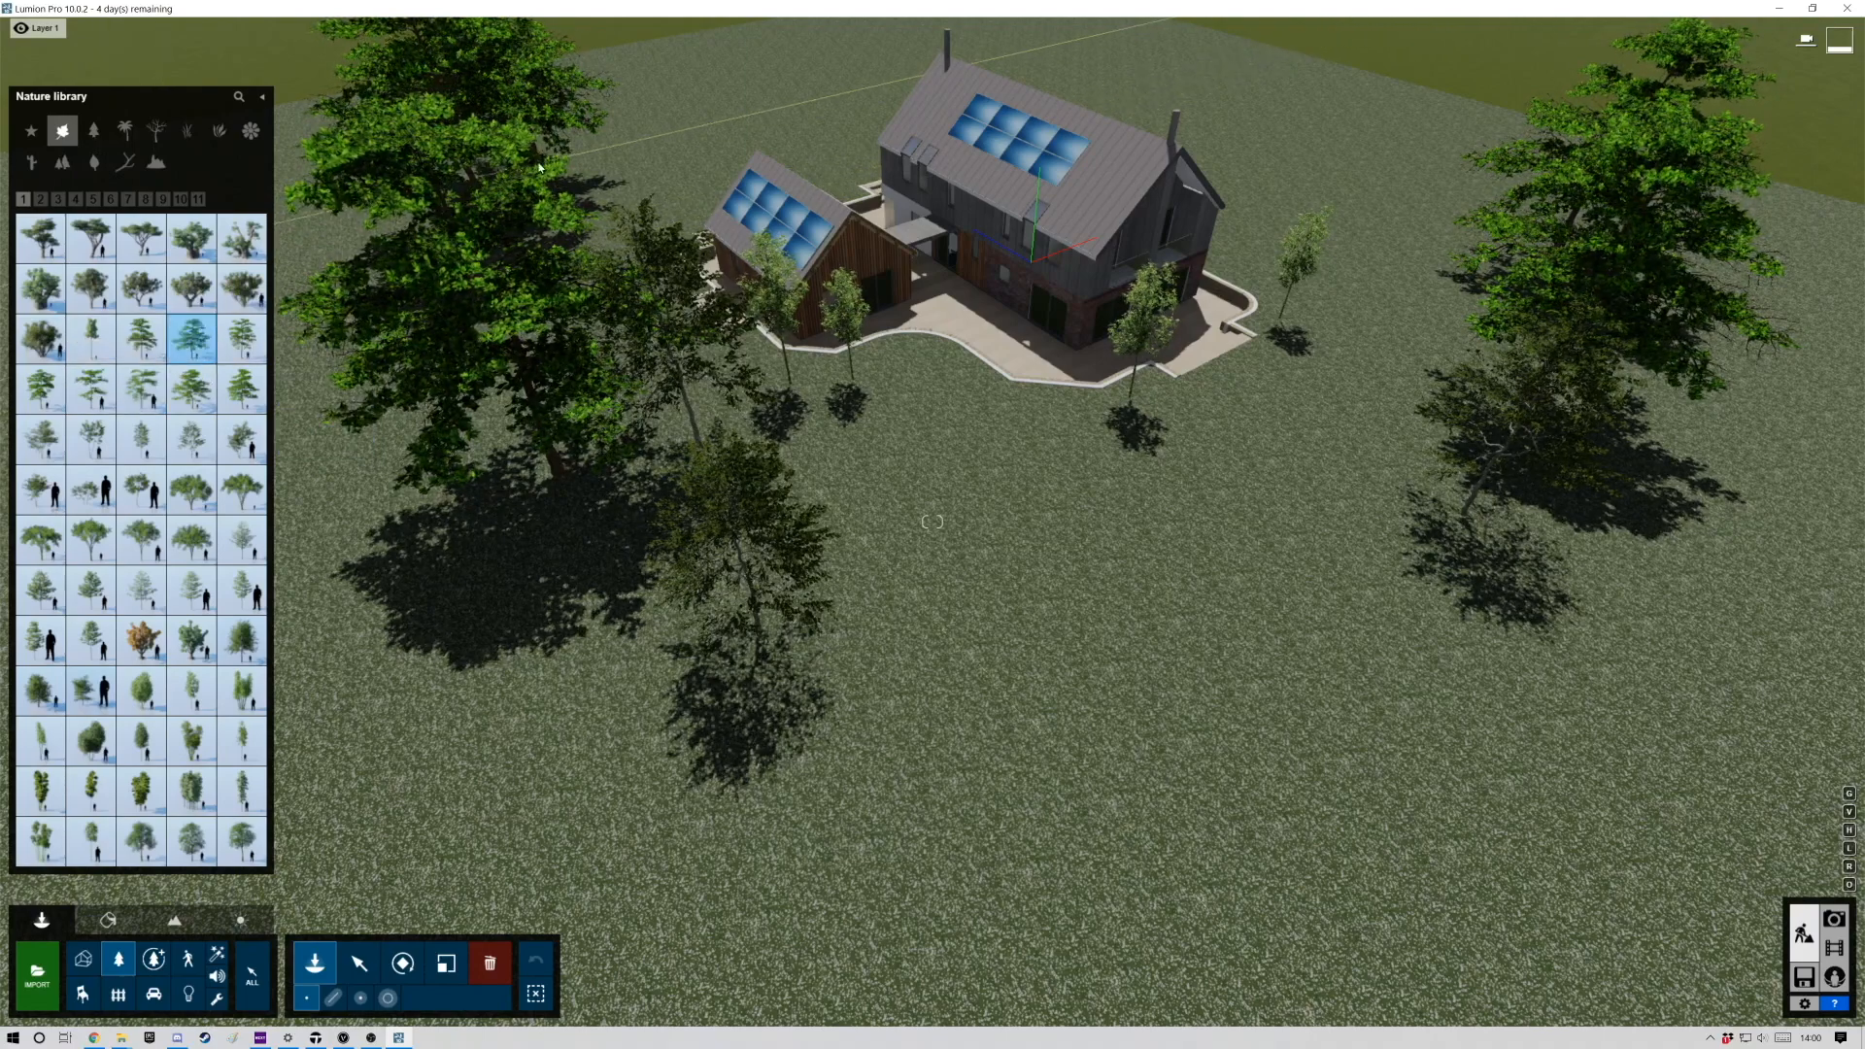
click(627, 156)
click(739, 107)
click(799, 110)
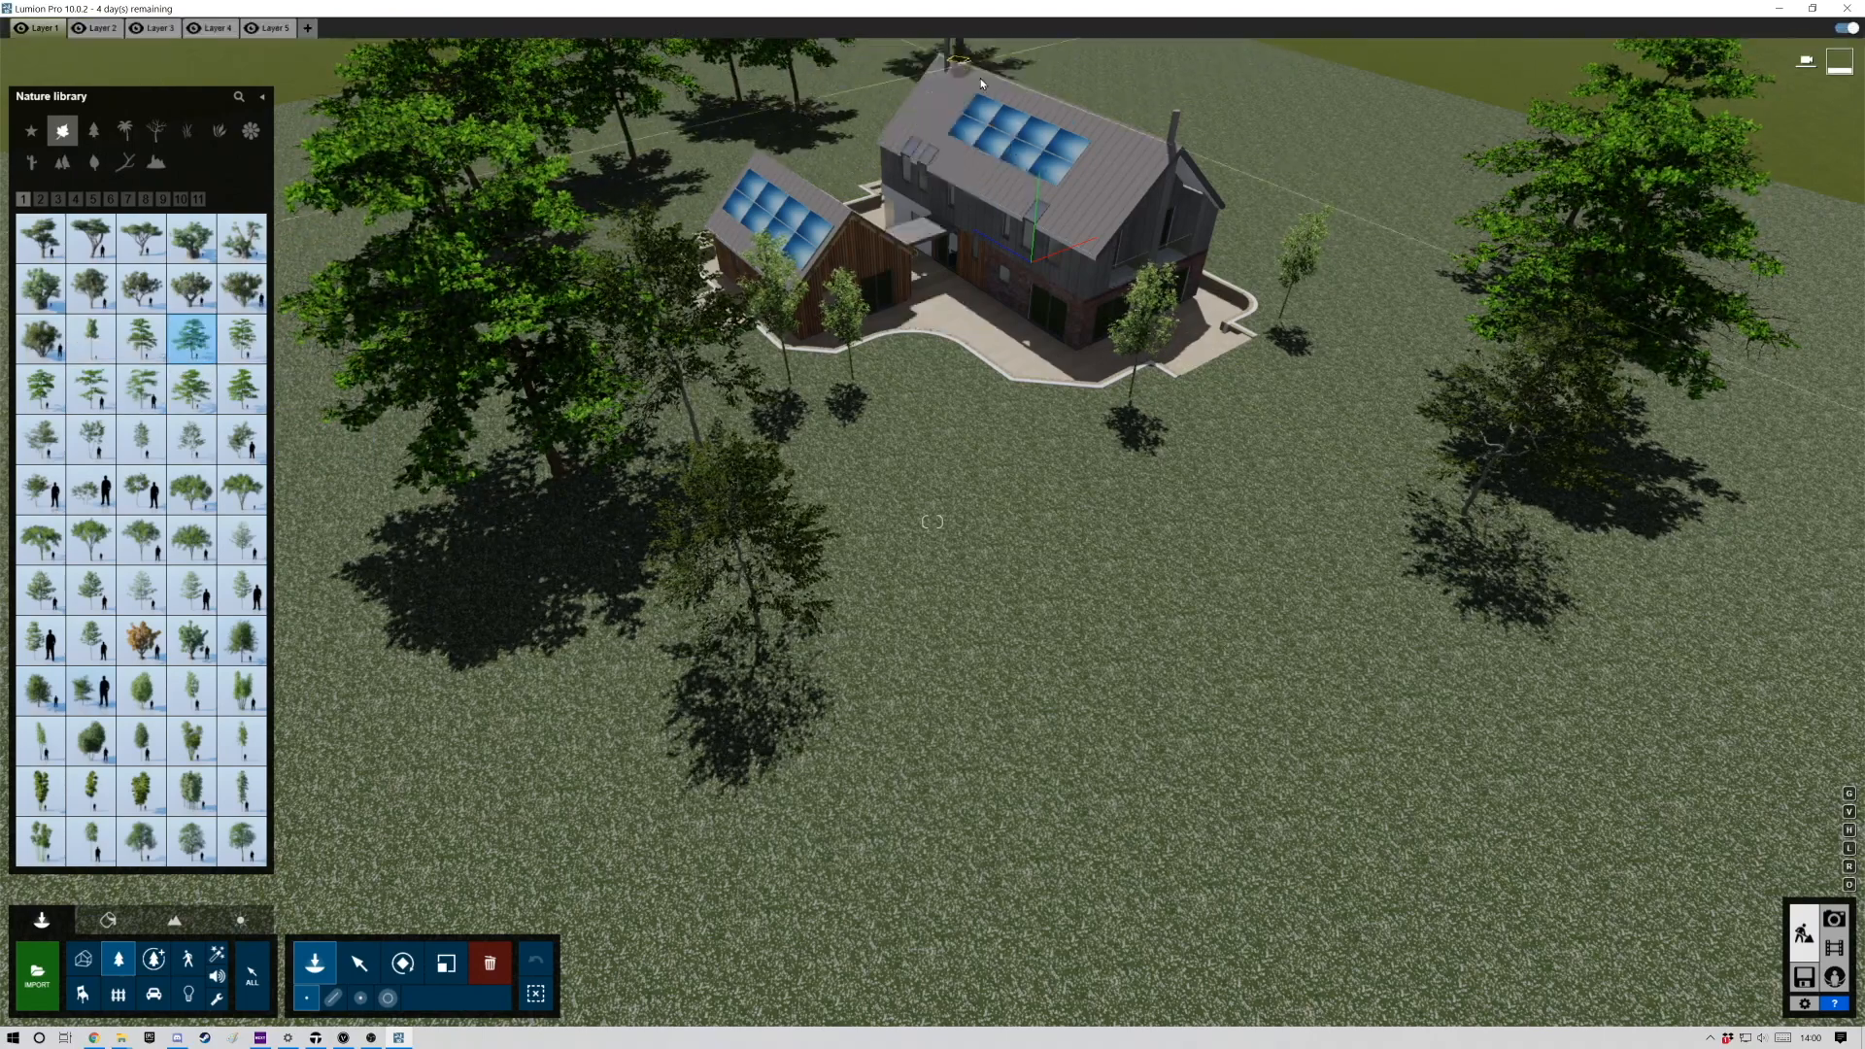
key(s)
click(967, 109)
click(1071, 129)
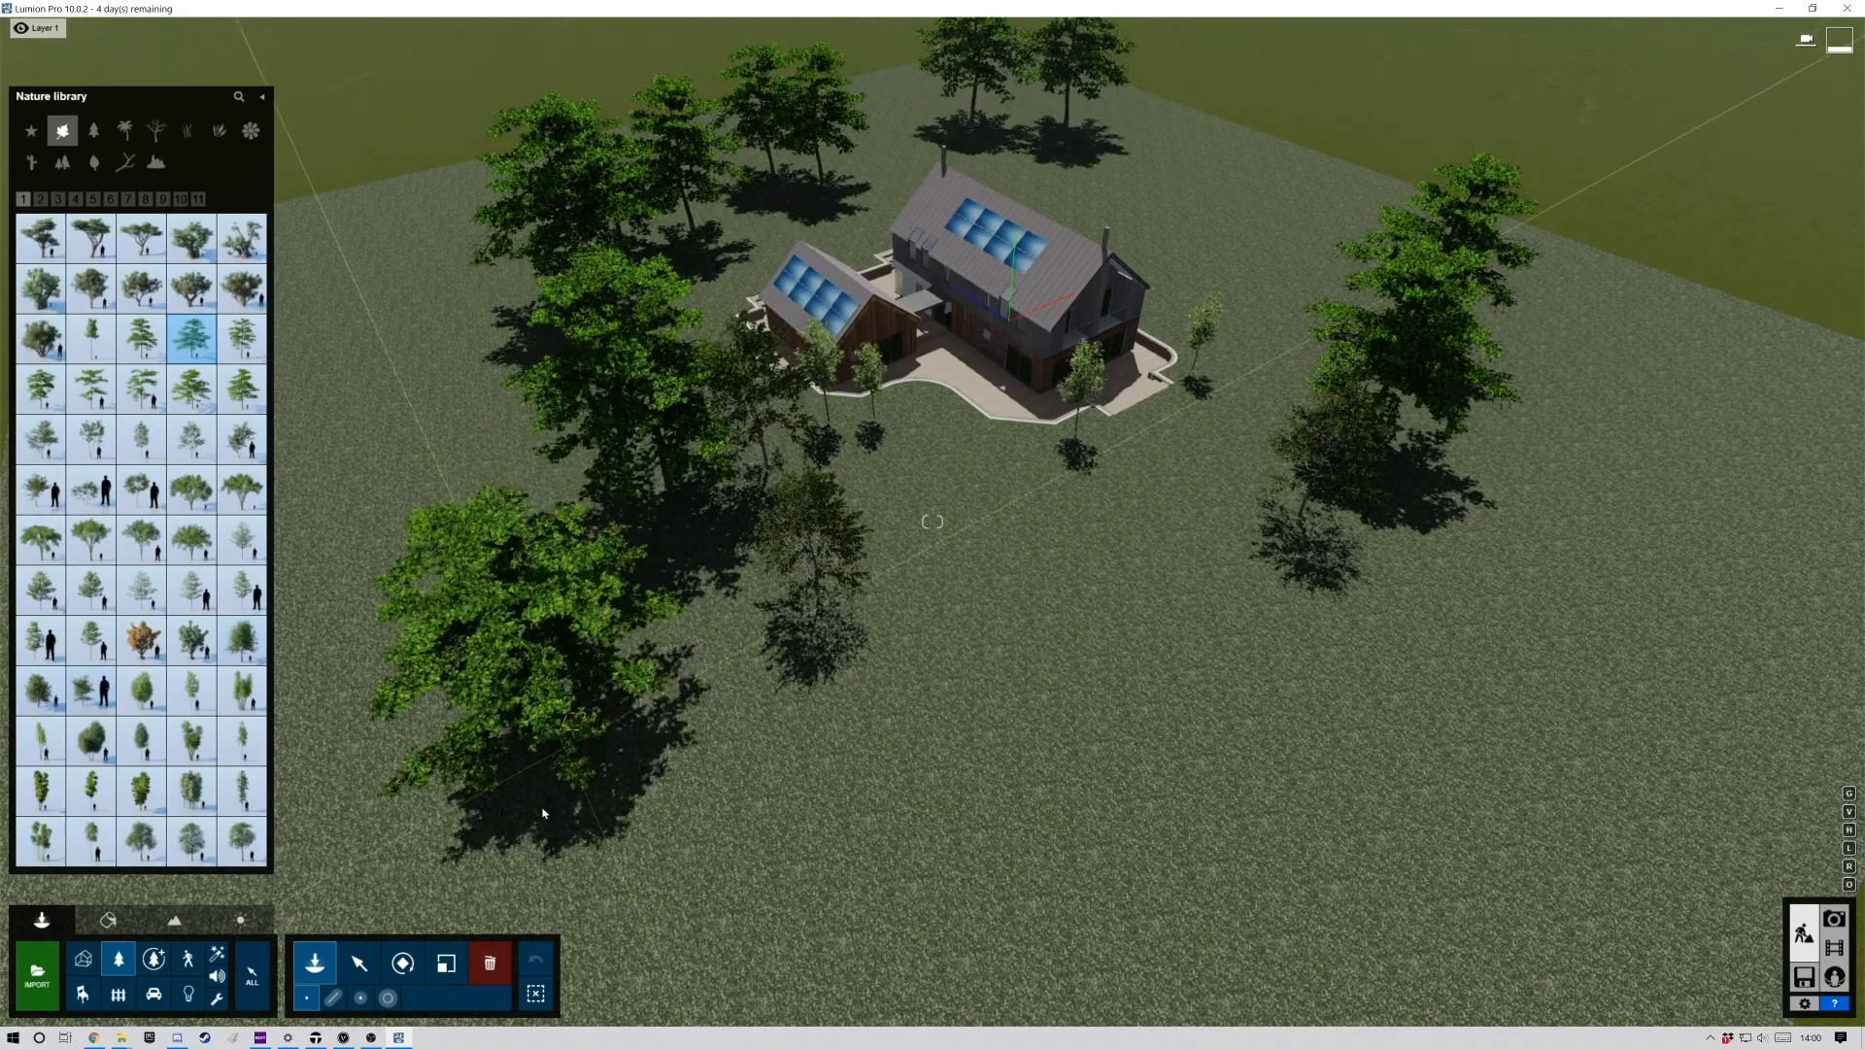
Paint masses of the large broadleaf trees over the grass on the outbuilding side, reducing the density to 0.1 for the foreground group.
click(388, 998)
key(s)
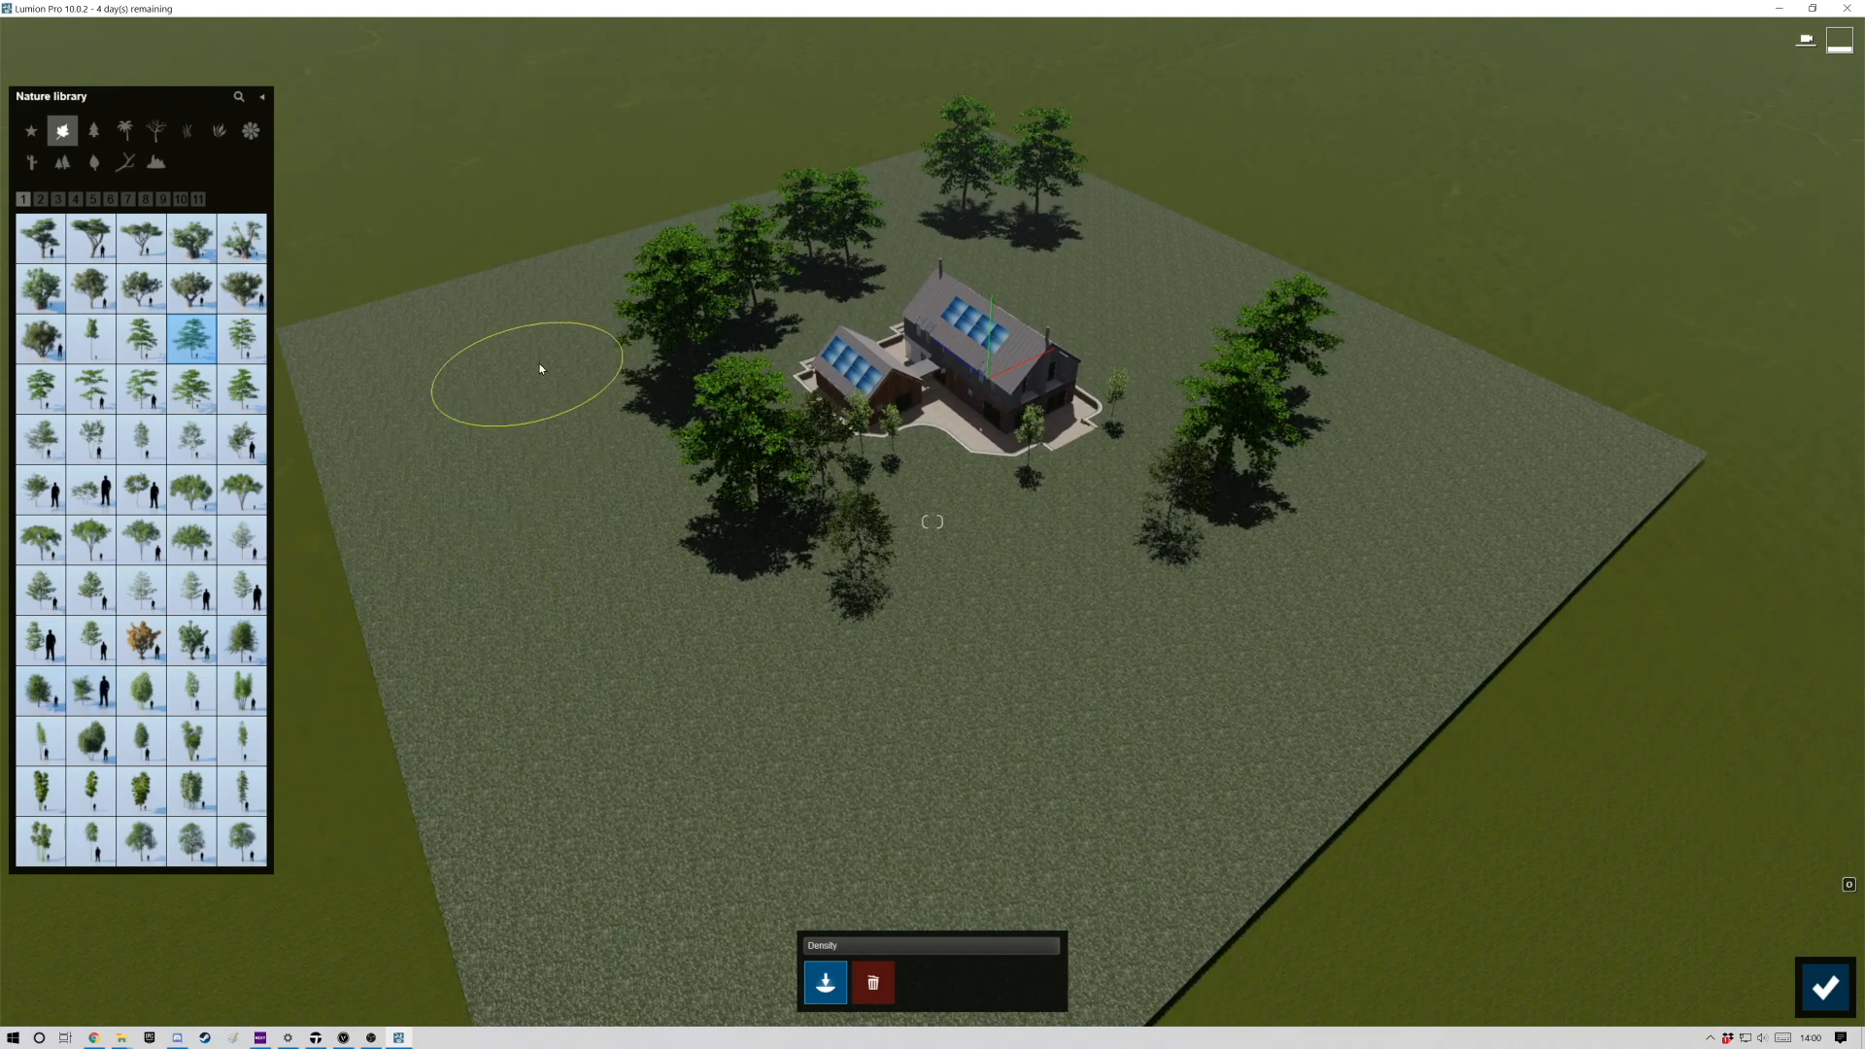
mouse_move(544, 399)
mouse_down()
mouse_move(525, 485)
mouse_move(567, 546)
mouse_up()
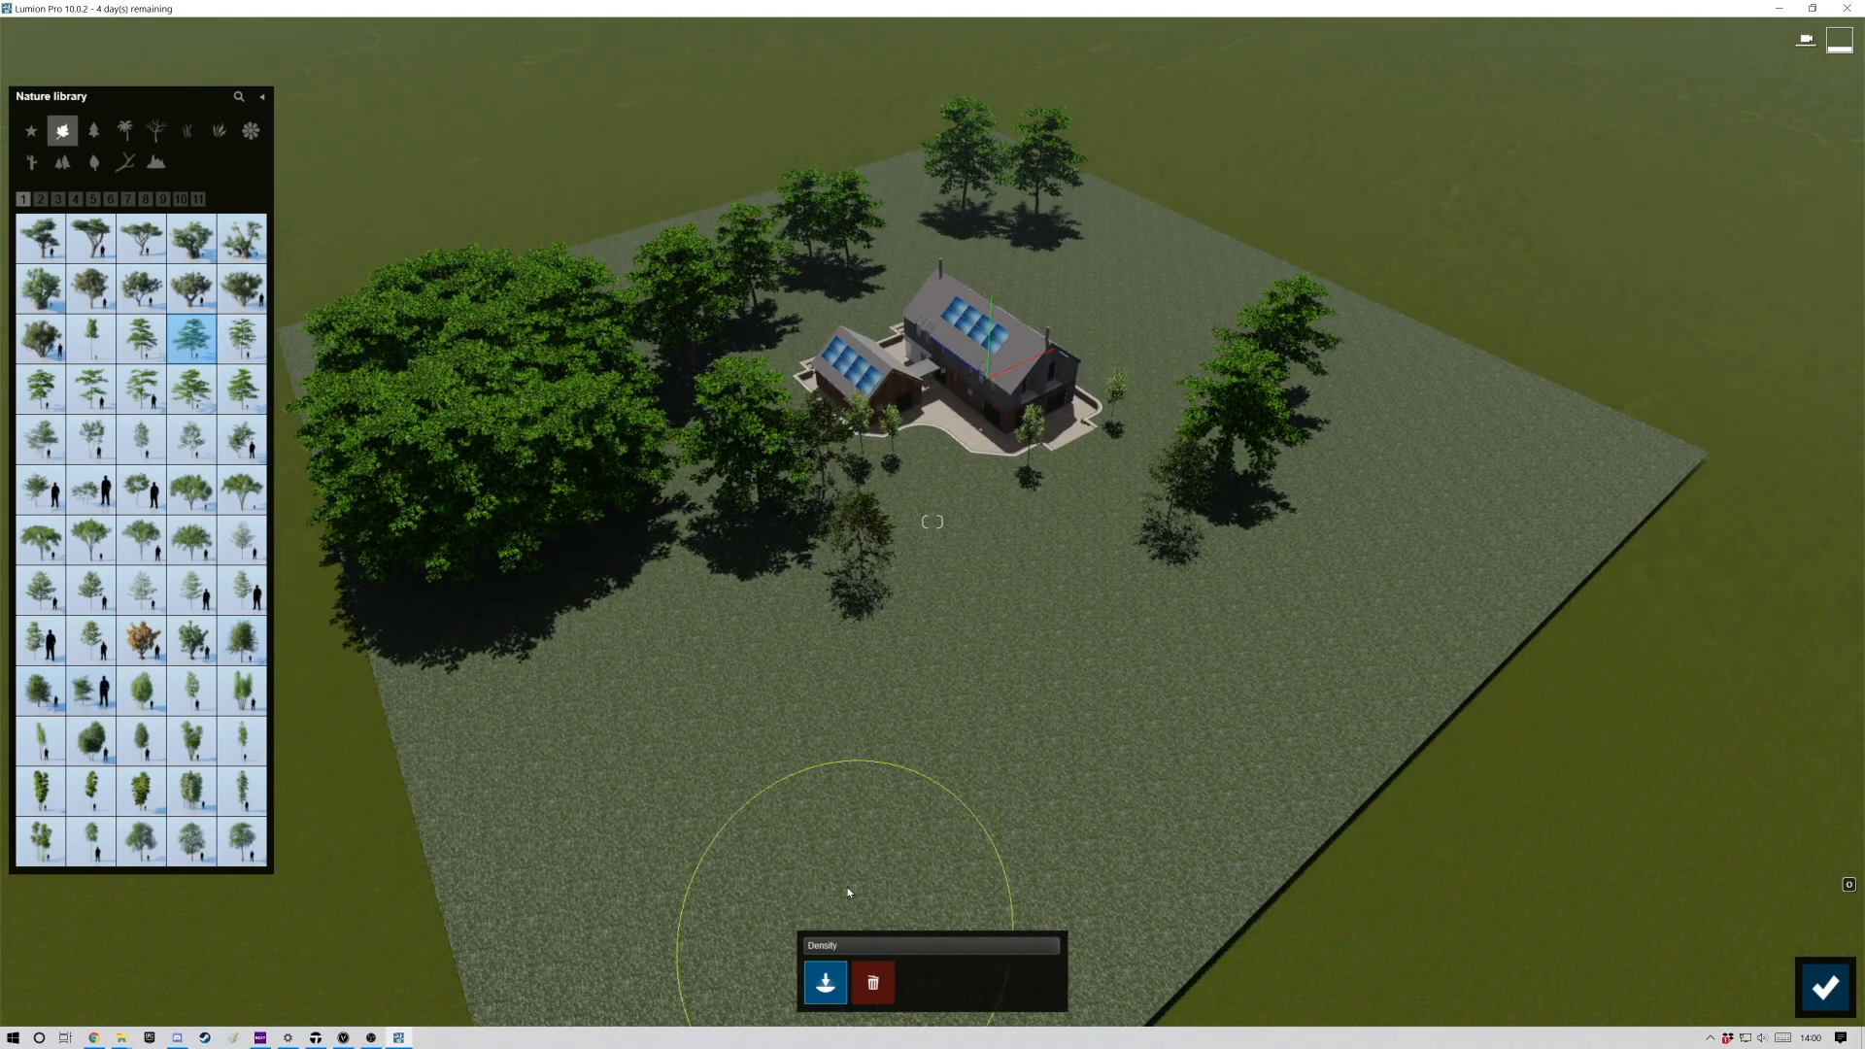
drag(823, 947, 859, 952)
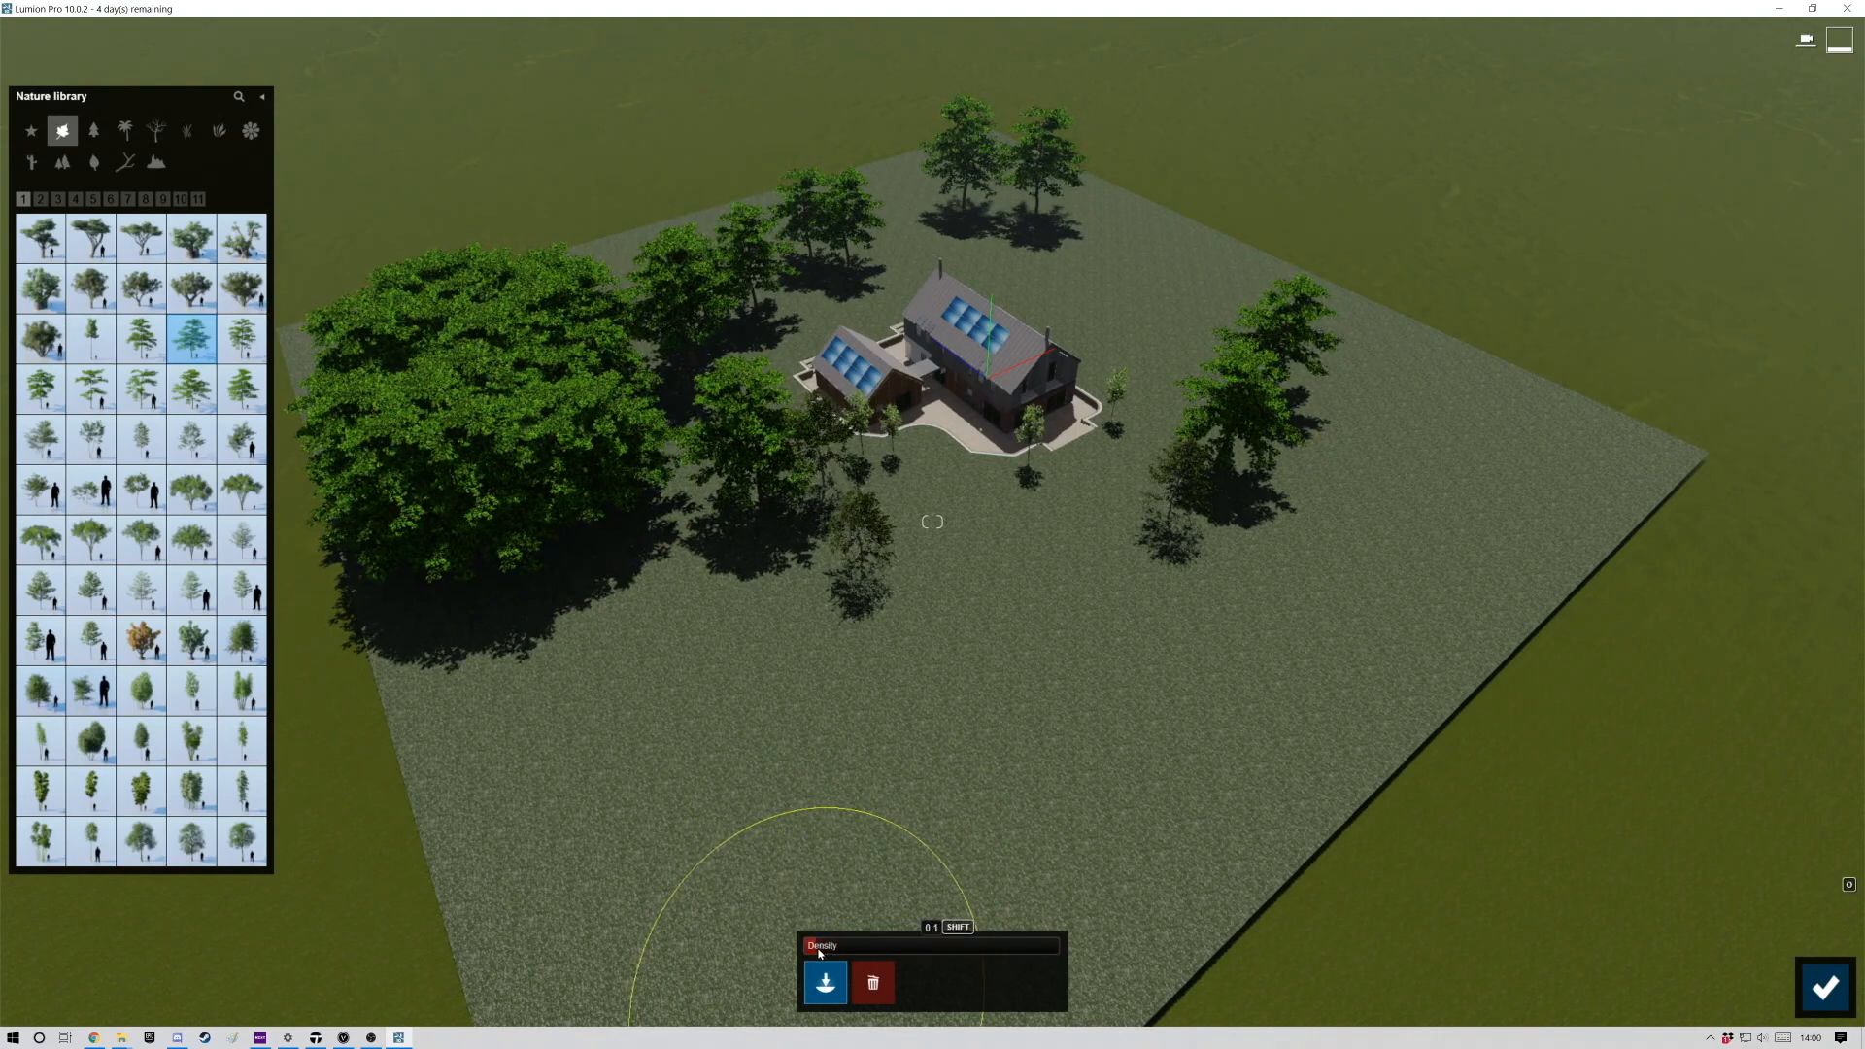
click(621, 729)
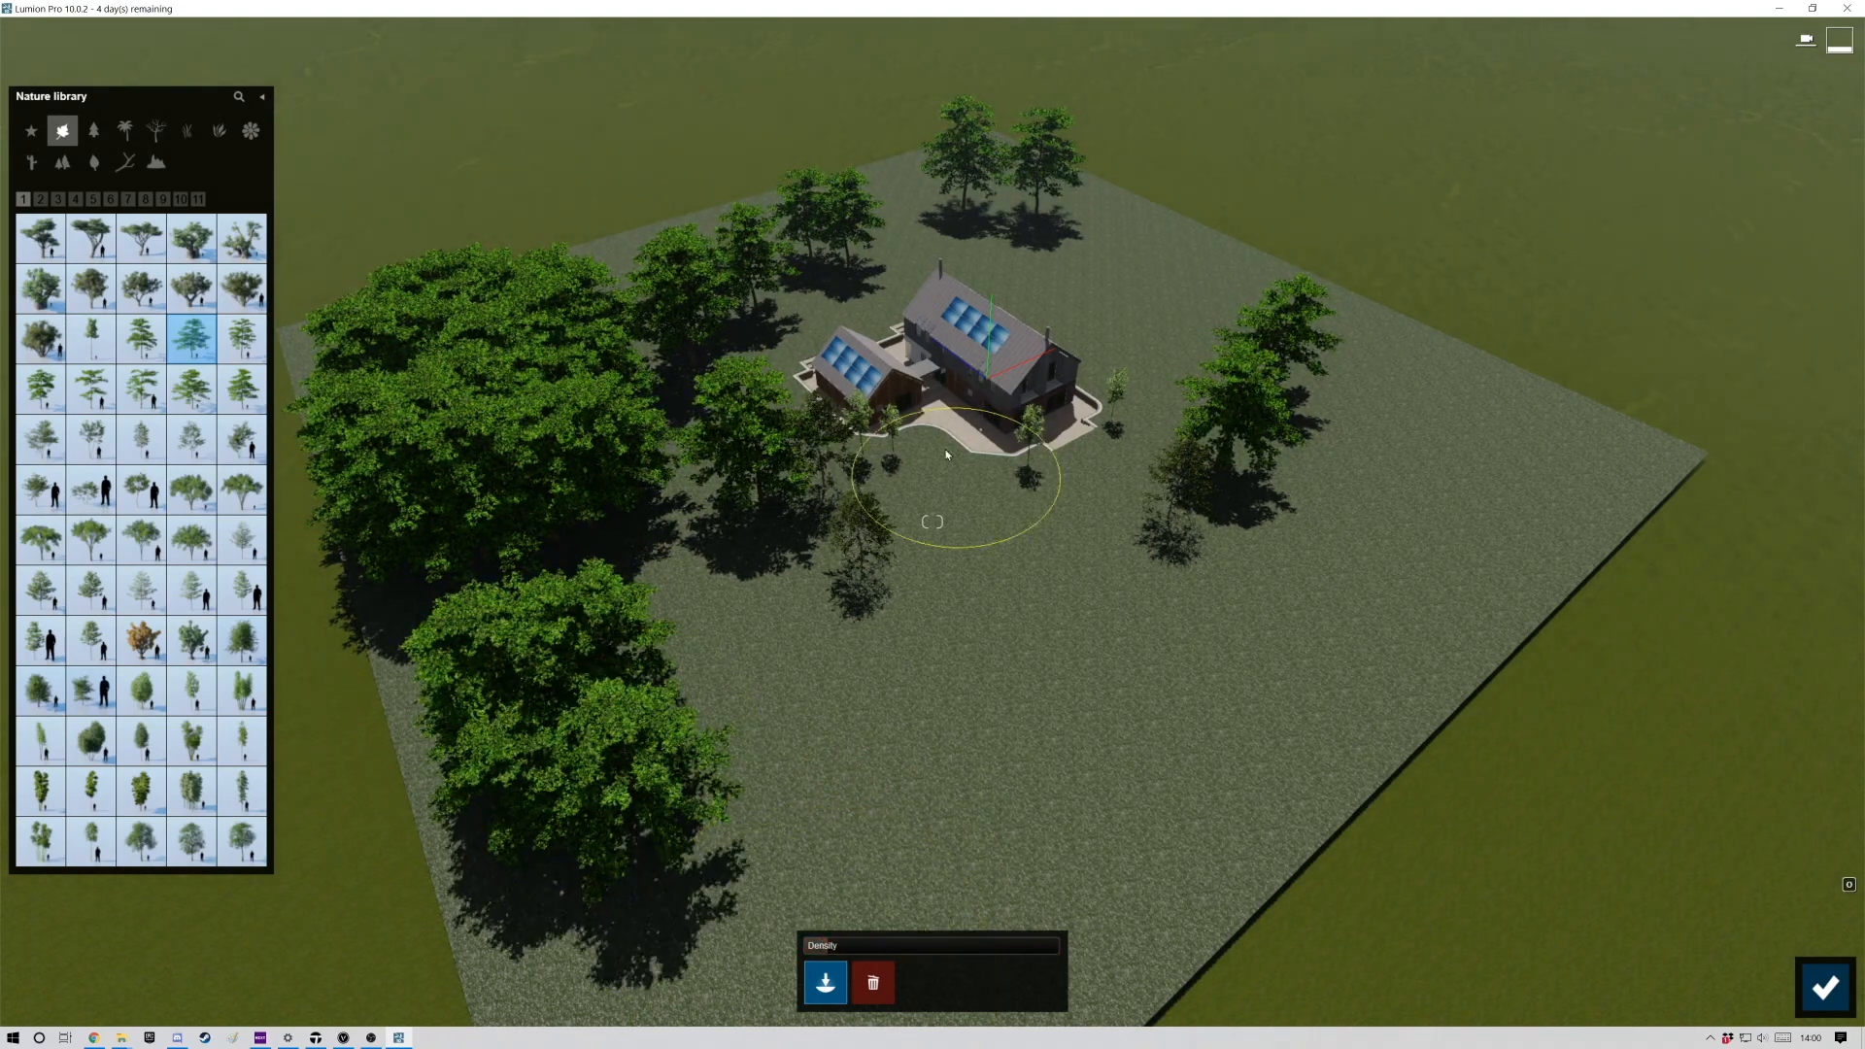
Paint a belt of smaller green broadleaf trees from the Nature library along the rear boundary of the plot, behind the house.
click(141, 338)
click(612, 270)
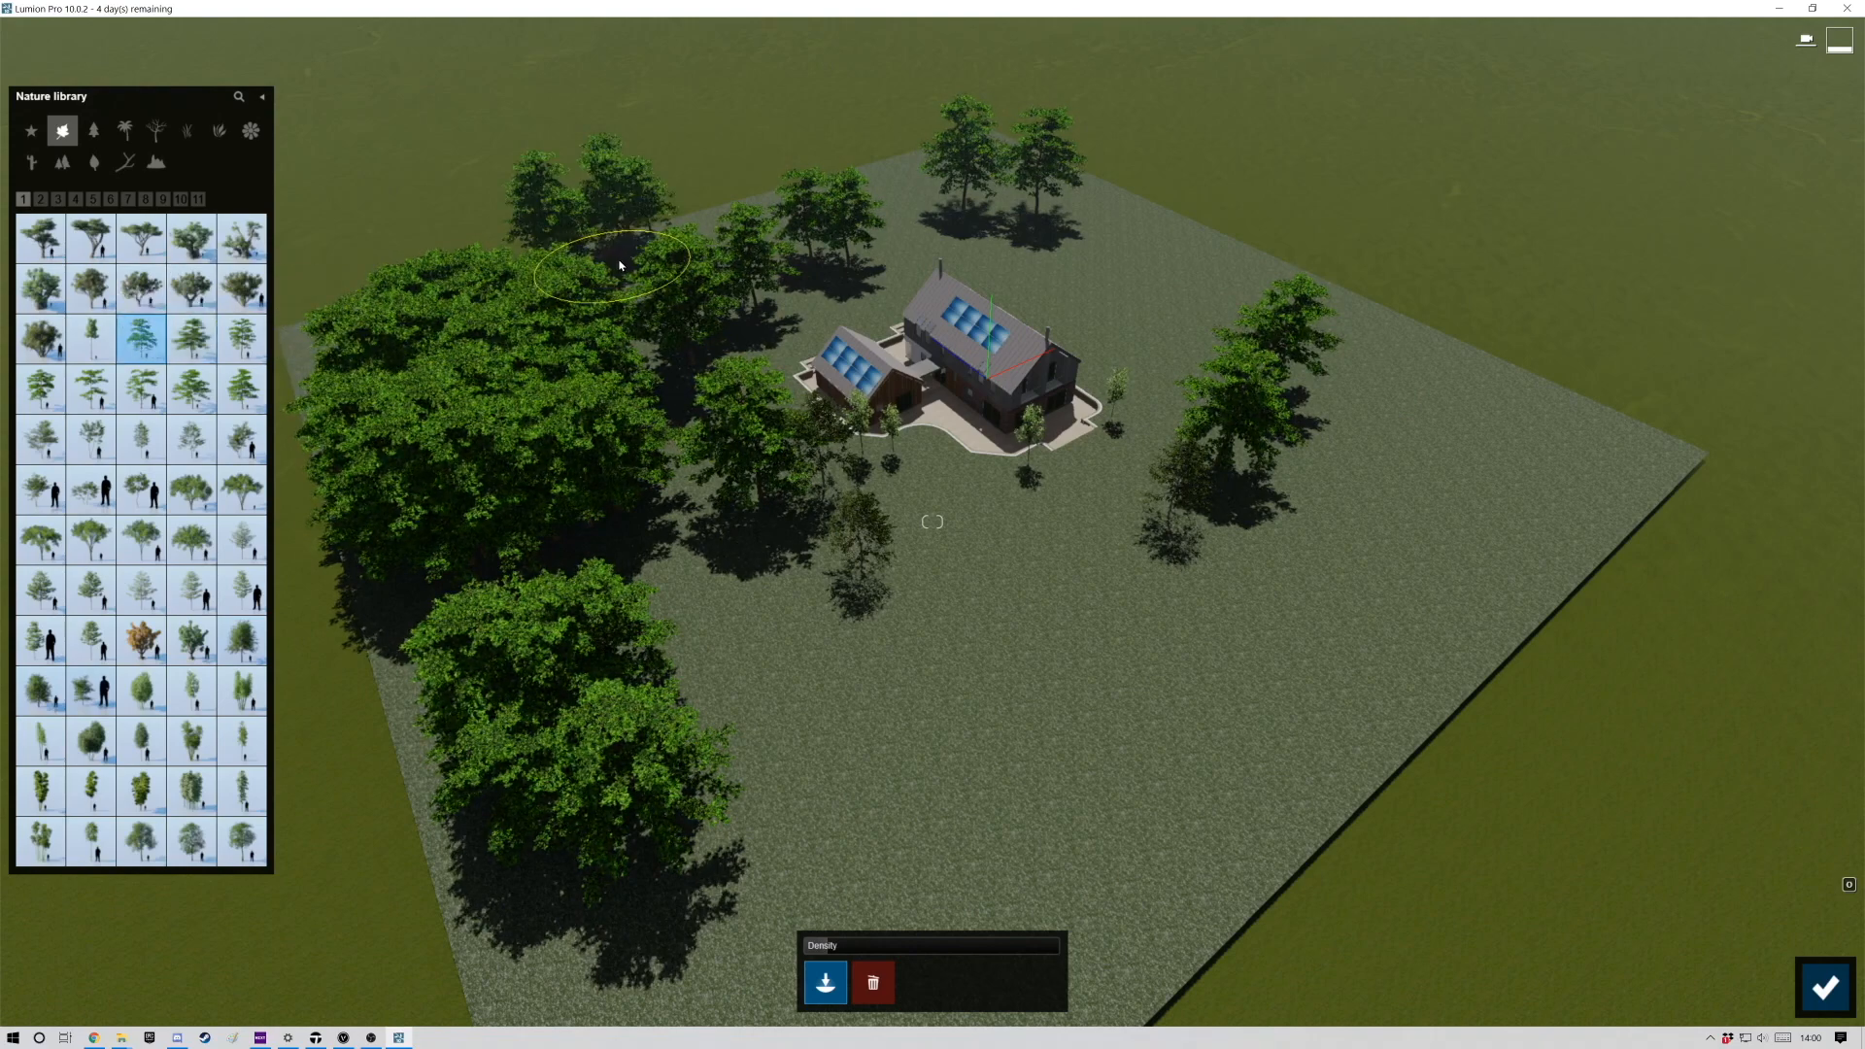
click(1121, 274)
click(1375, 343)
mouse_move(1376, 343)
mouse_down()
mouse_move(1574, 416)
mouse_move(981, 242)
mouse_up()
drag(888, 204, 864, 264)
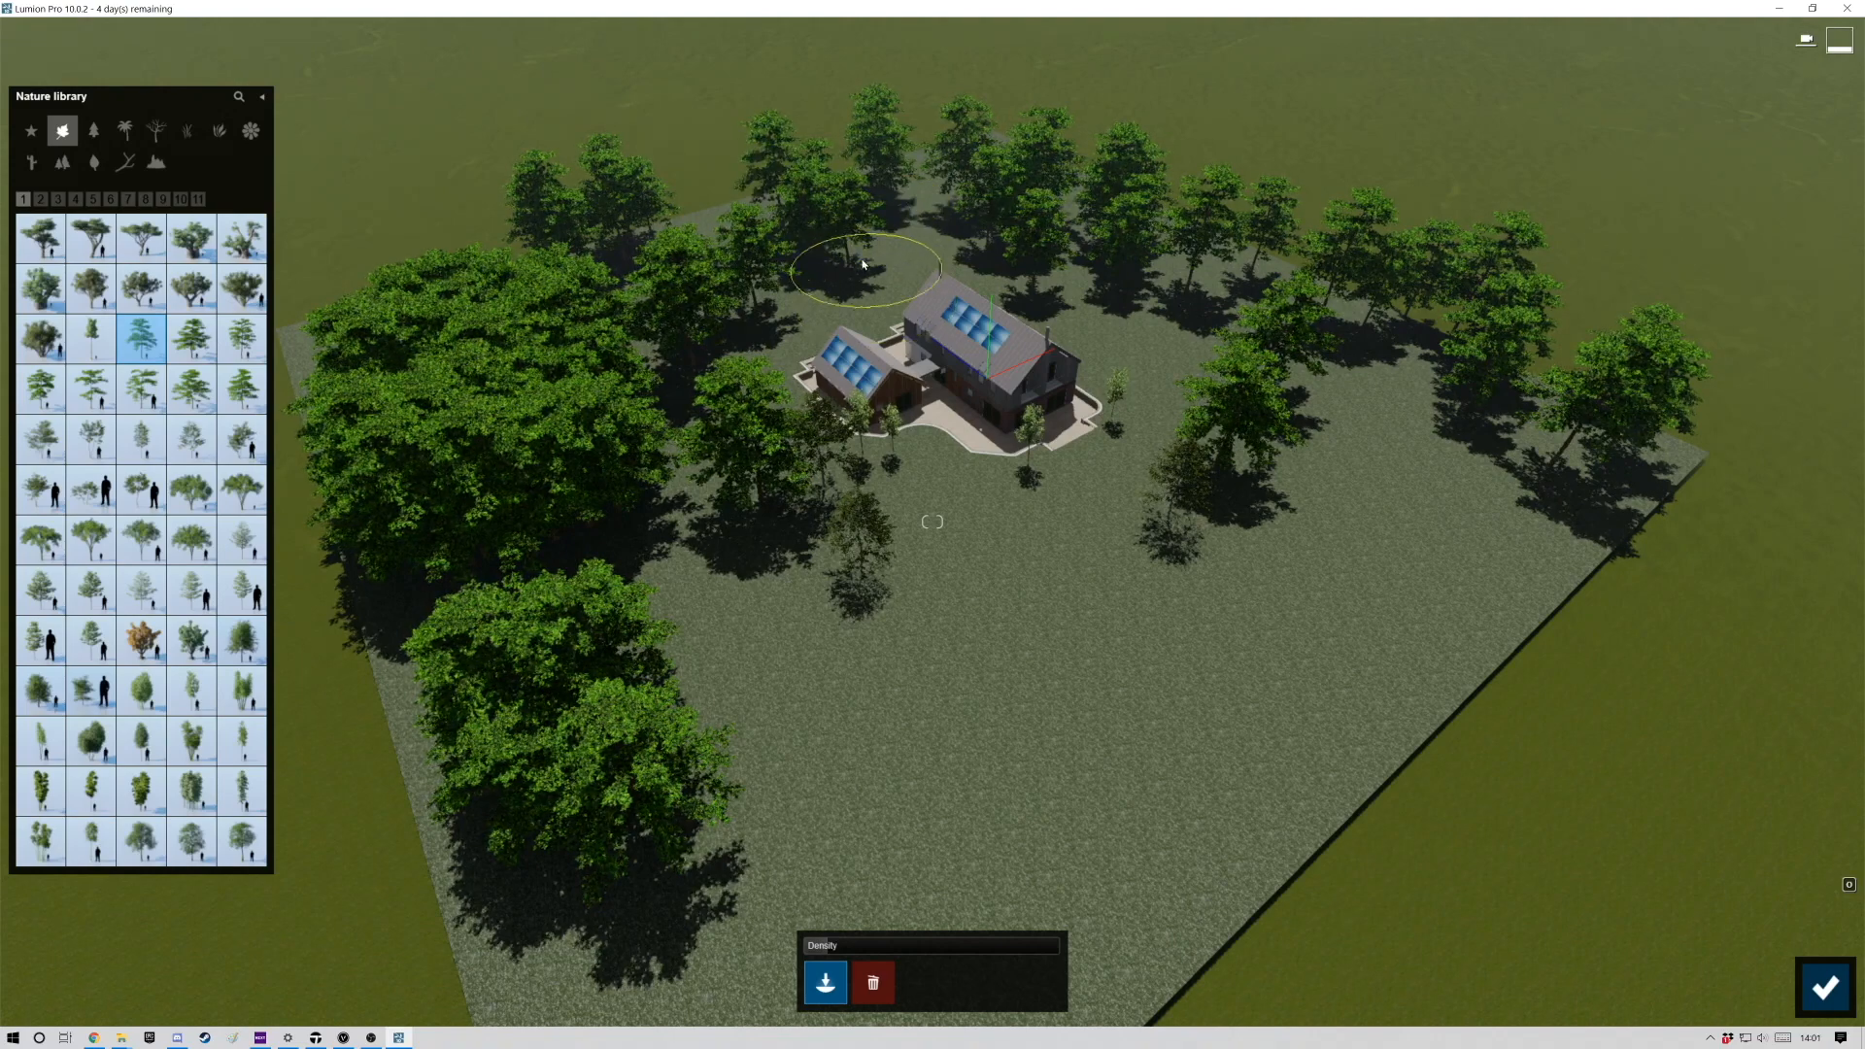
Paint small groups of rounded, pale-green bushy trees in front of the large trees on both sides and behind the house.
click(141, 689)
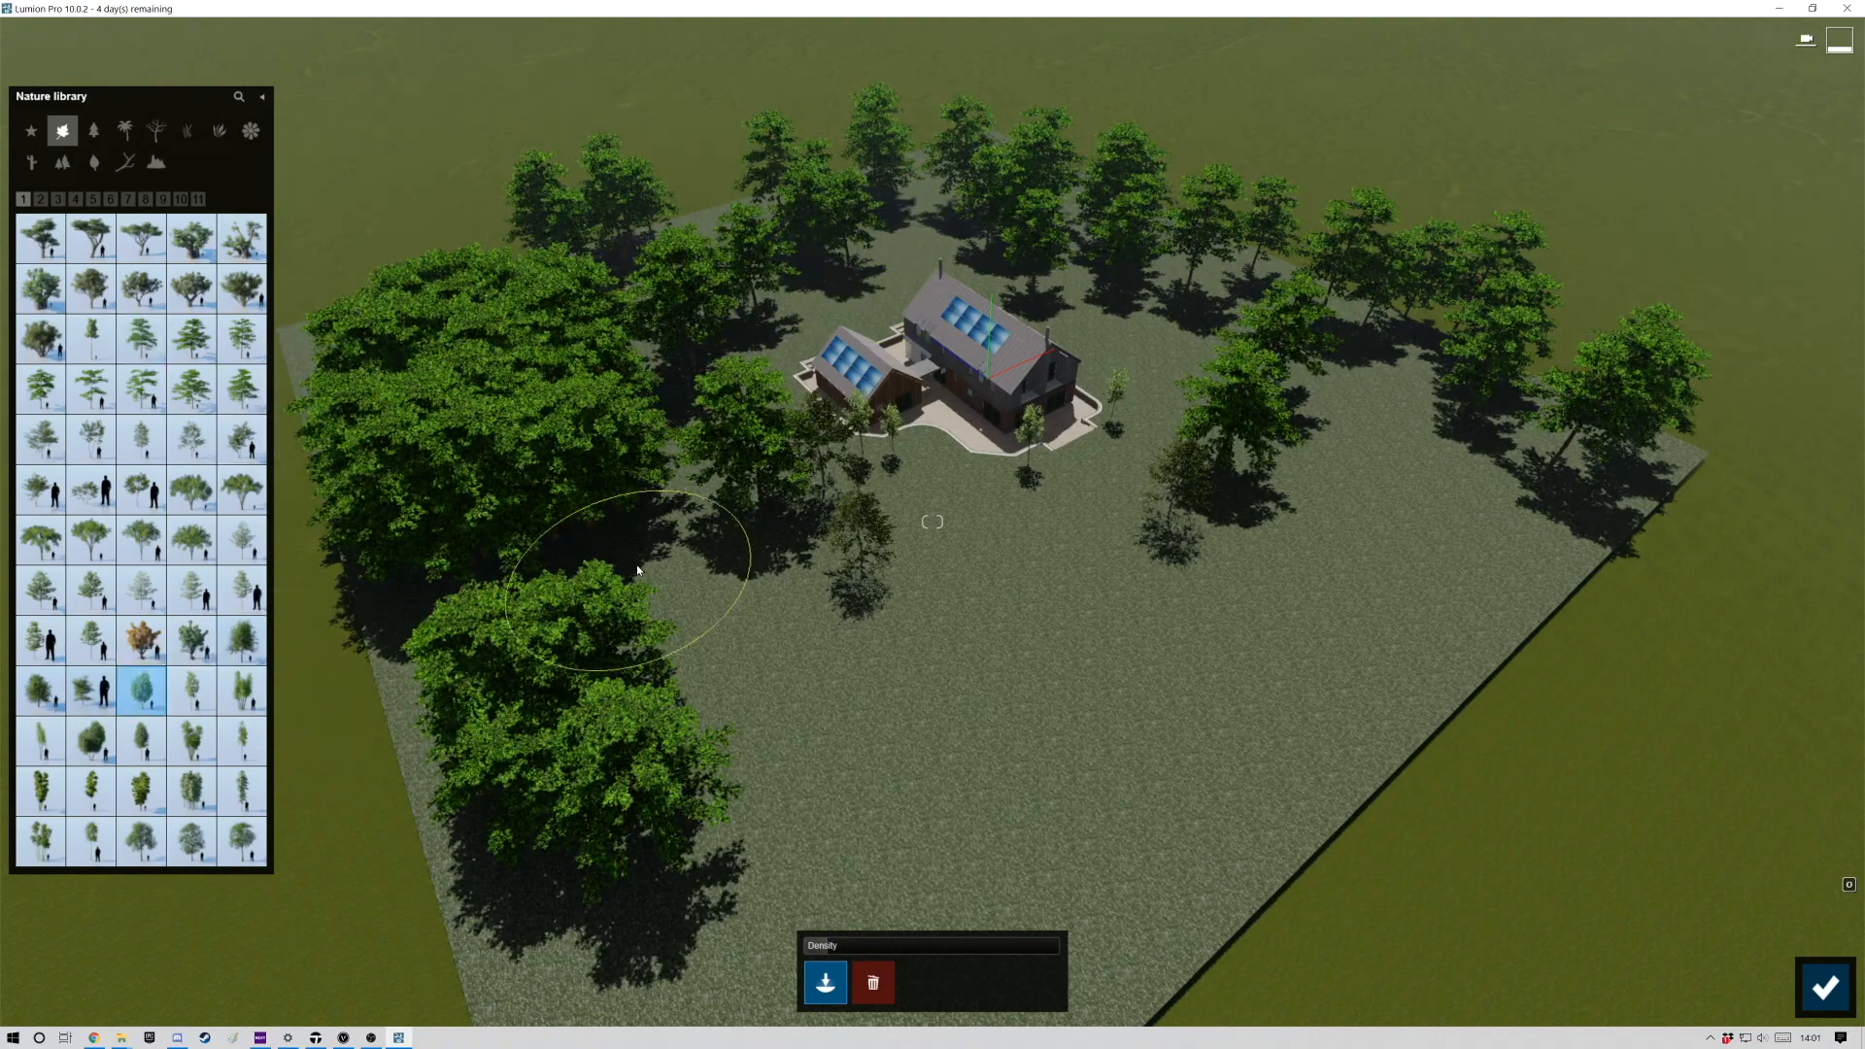
click(645, 583)
click(724, 663)
click(697, 773)
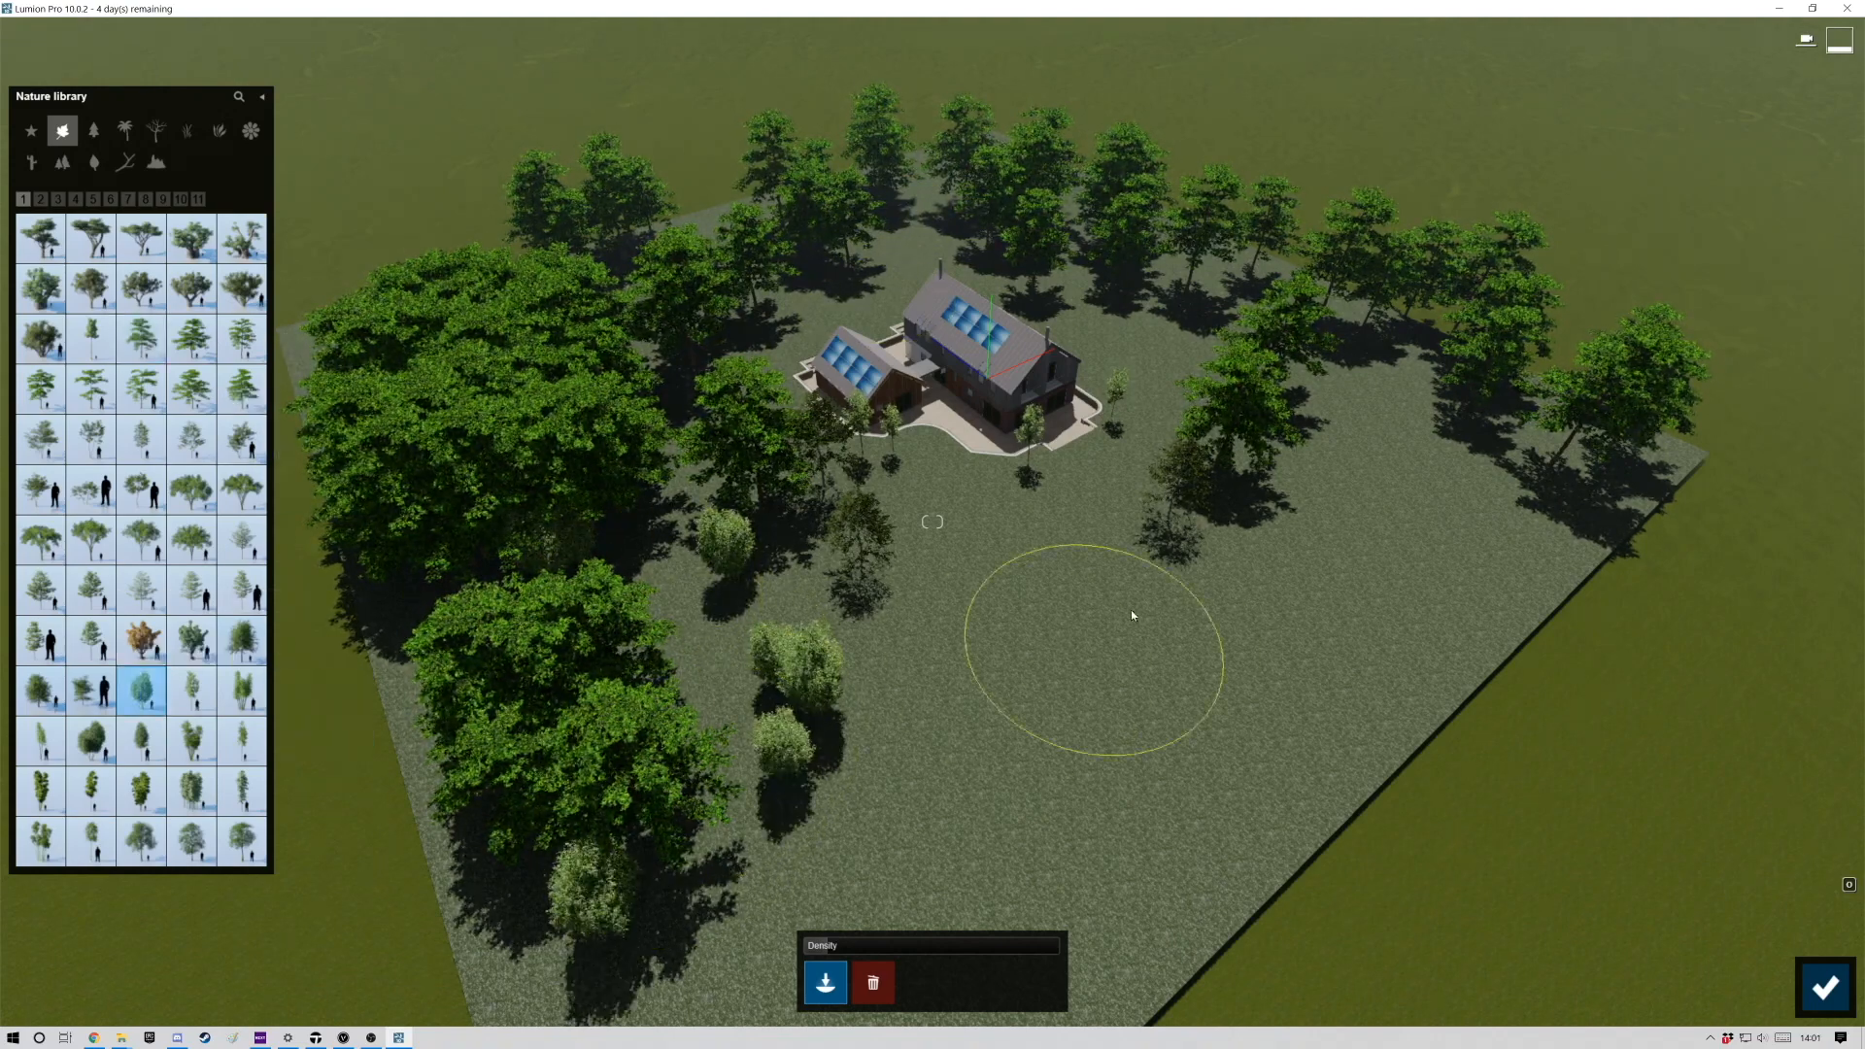
click(1283, 536)
click(1379, 383)
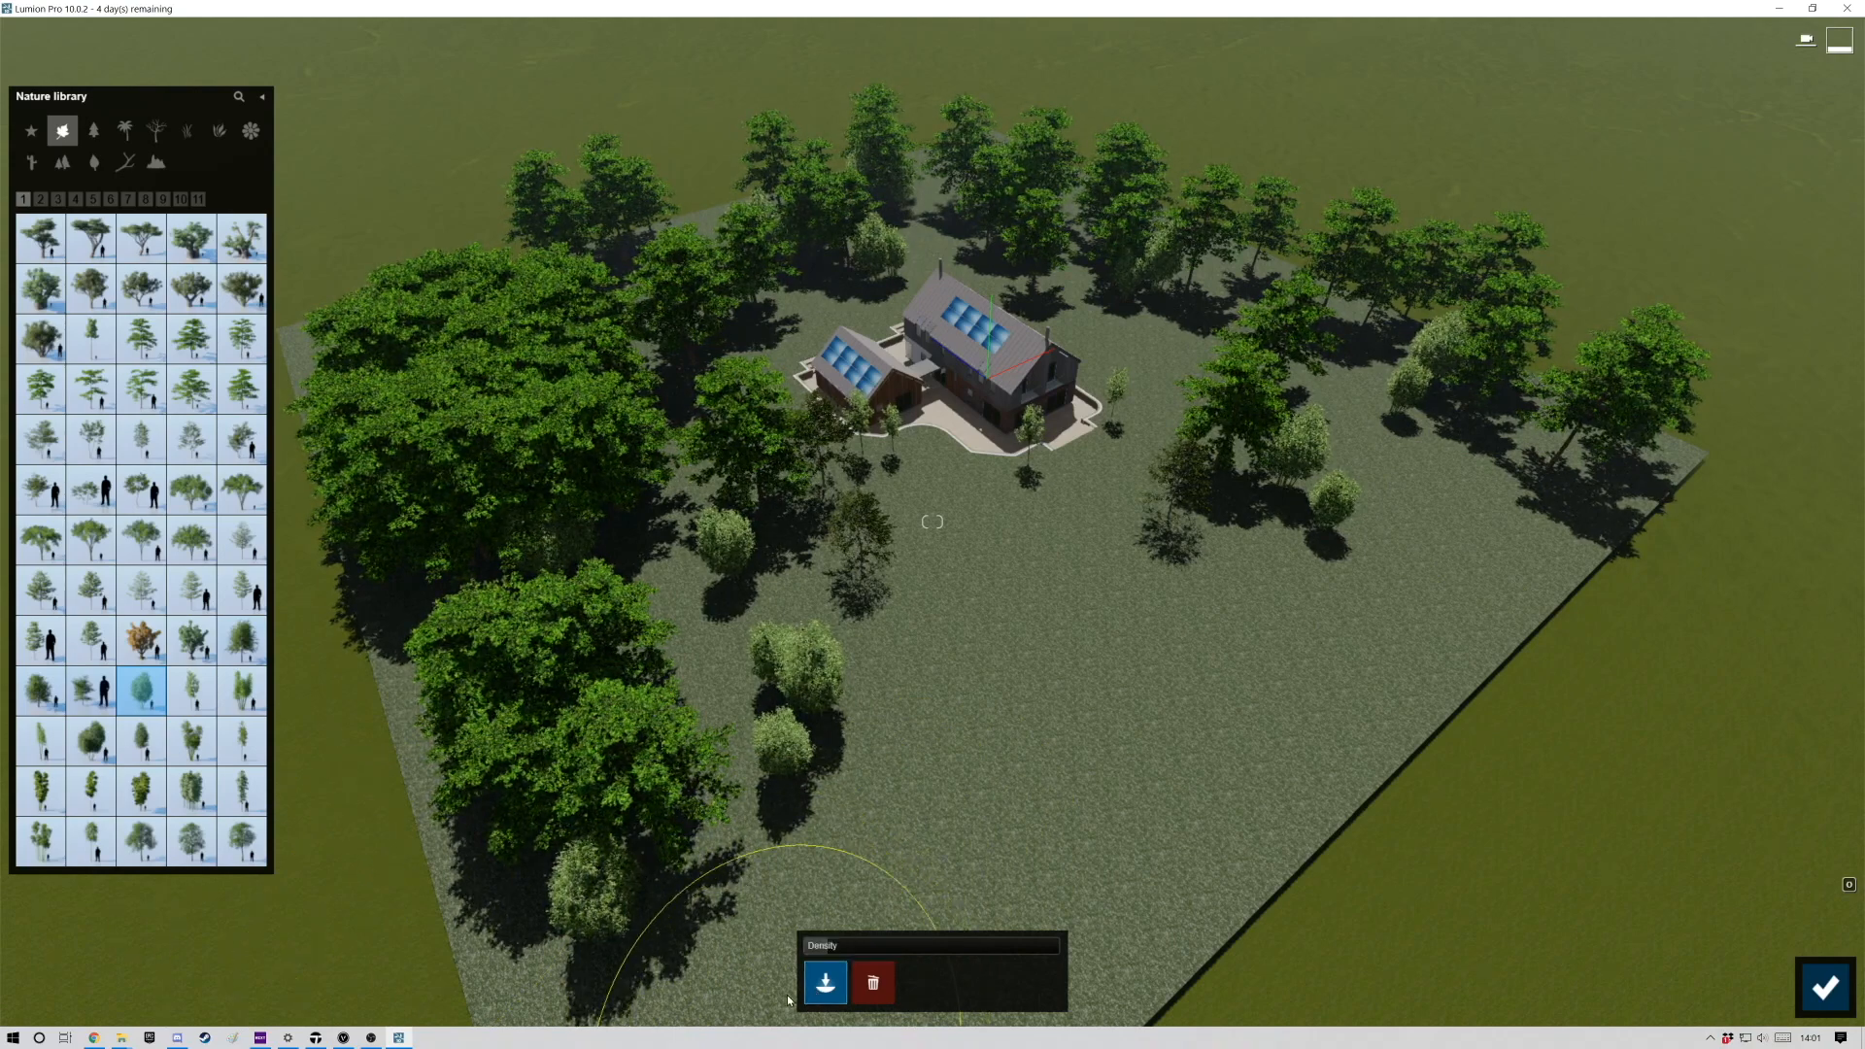
click(1825, 987)
Place a line of pale-green bushy trees along the plot's front edge, mixing three tree slots with randomized direction.
click(333, 999)
click(638, 996)
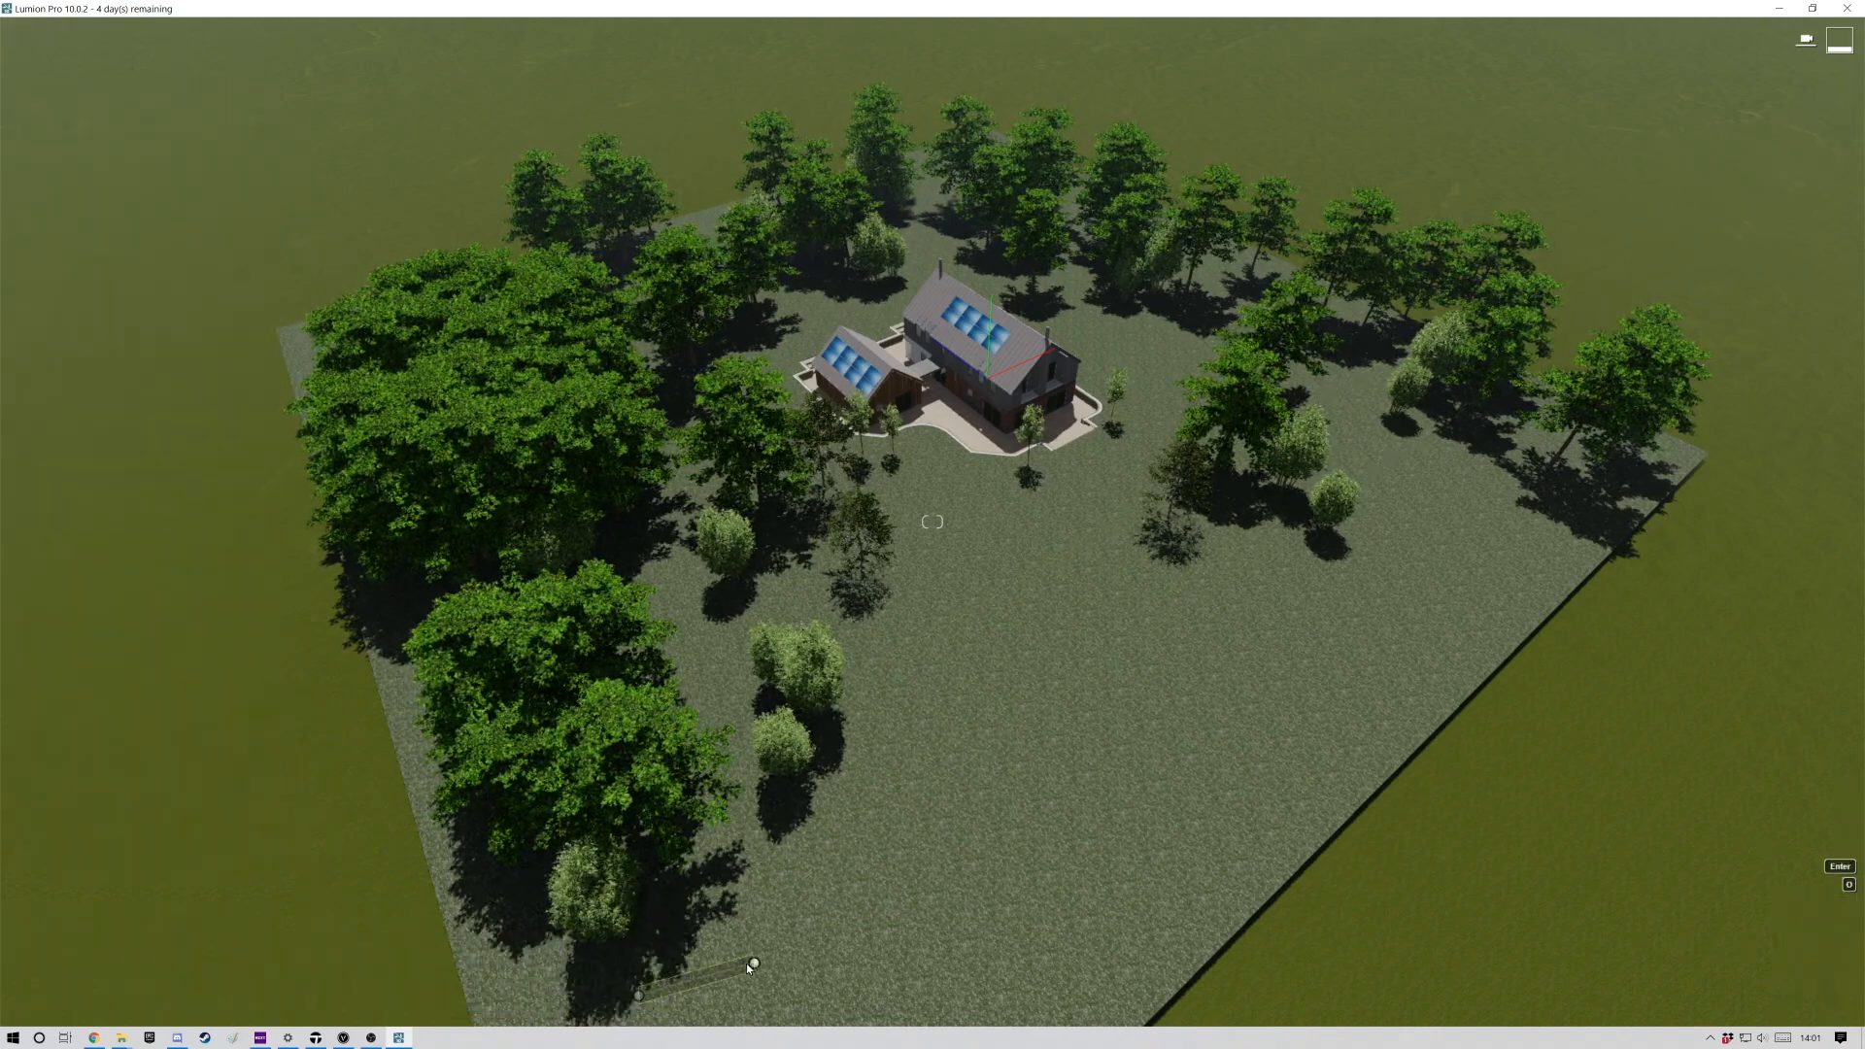
click(909, 983)
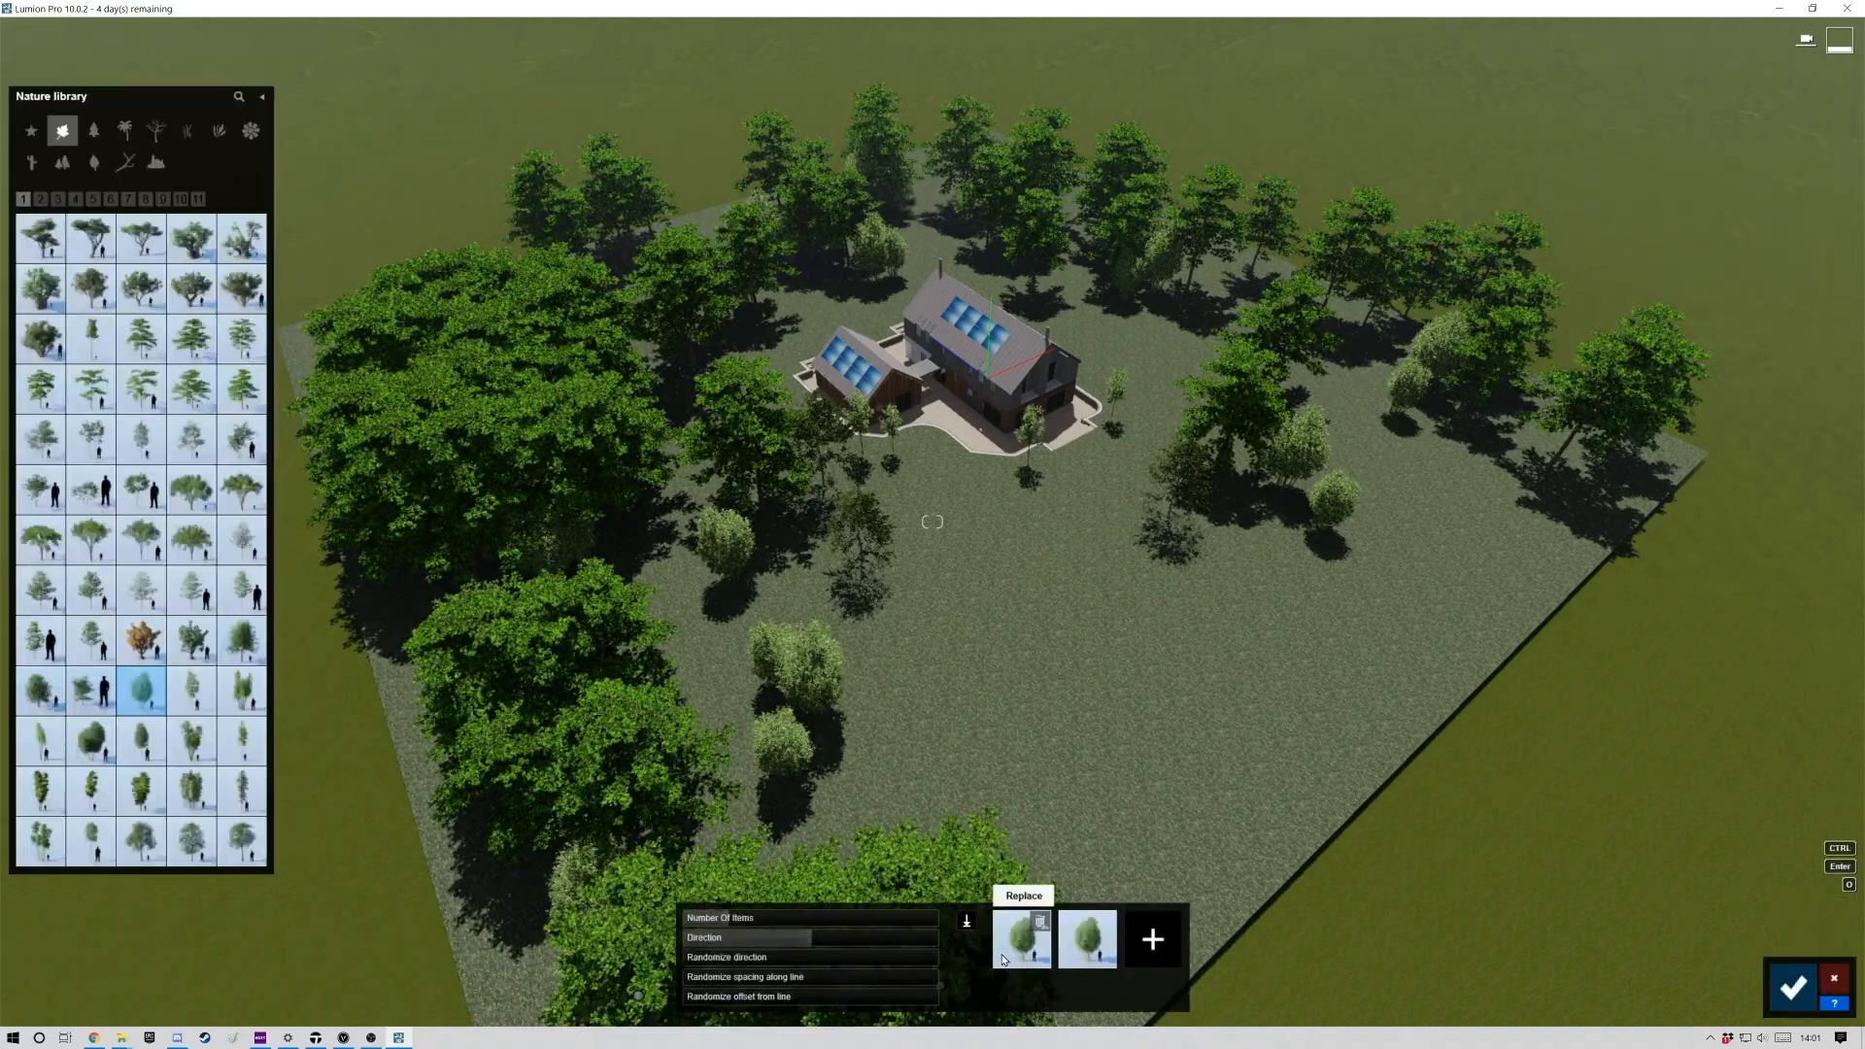
click(1020, 949)
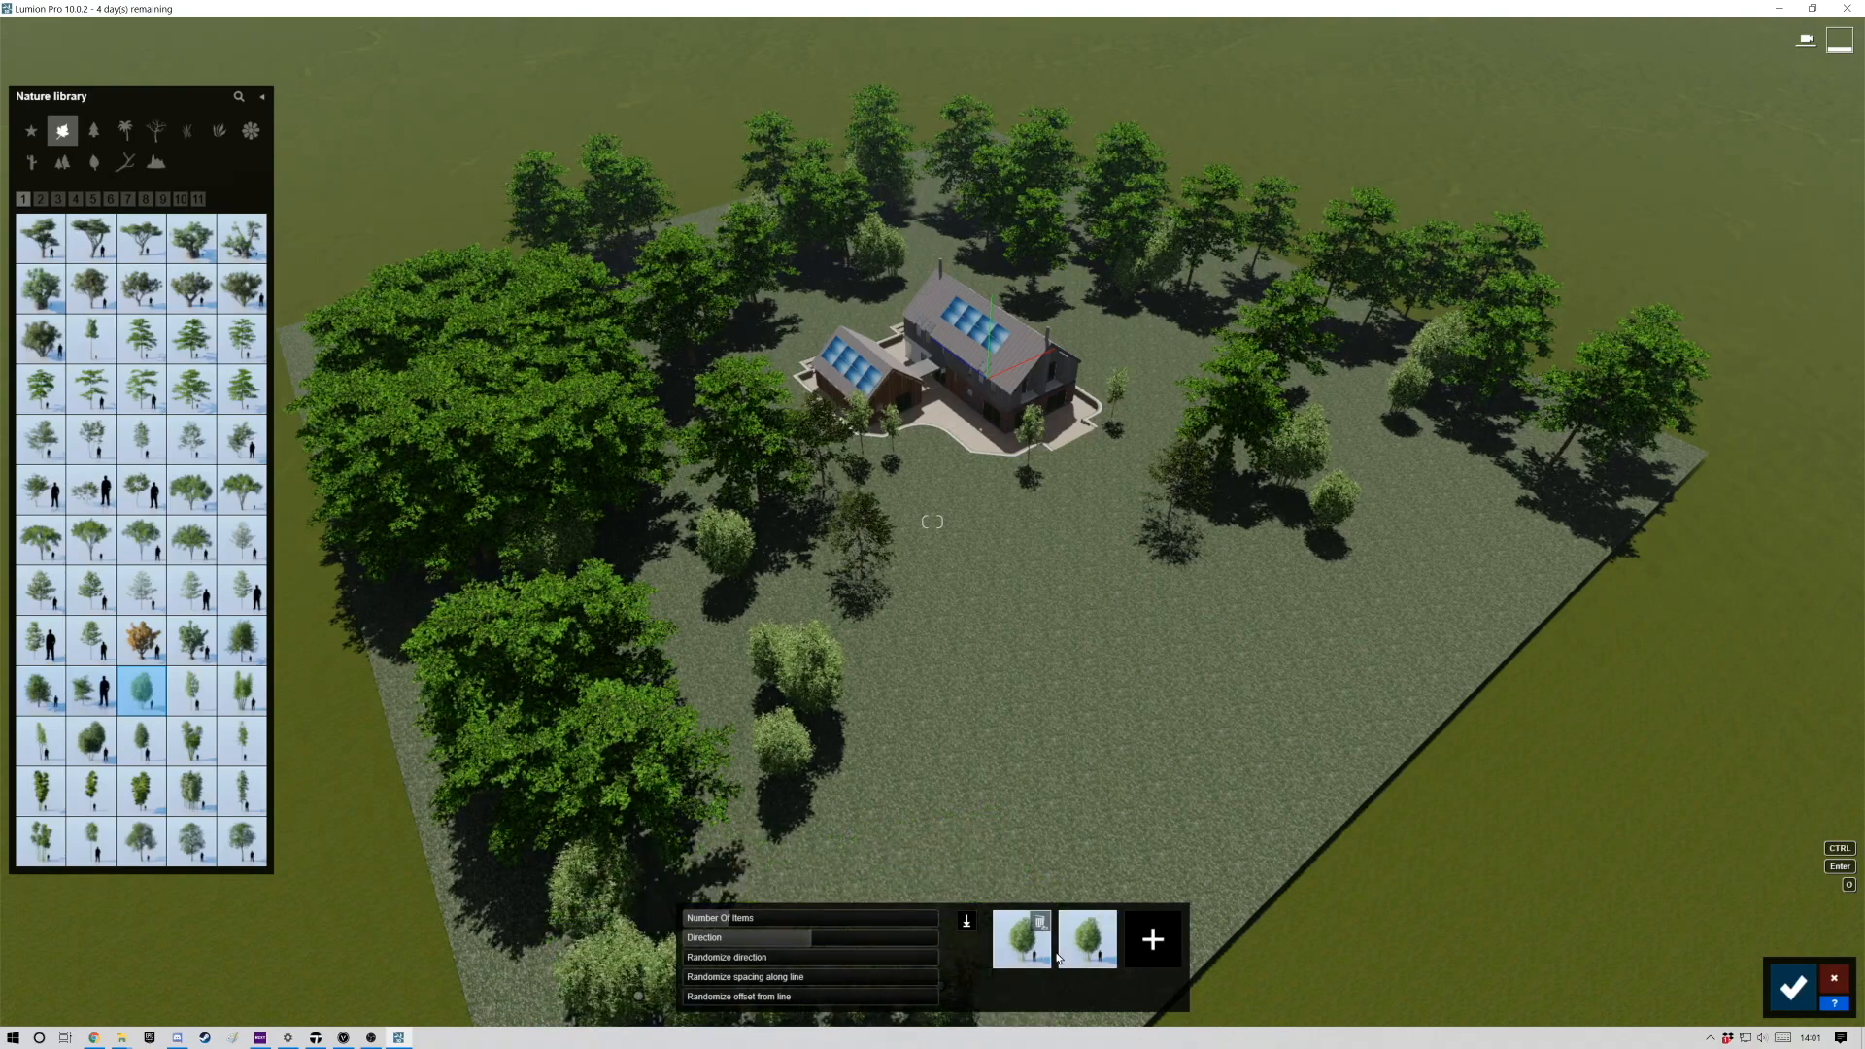
click(1154, 939)
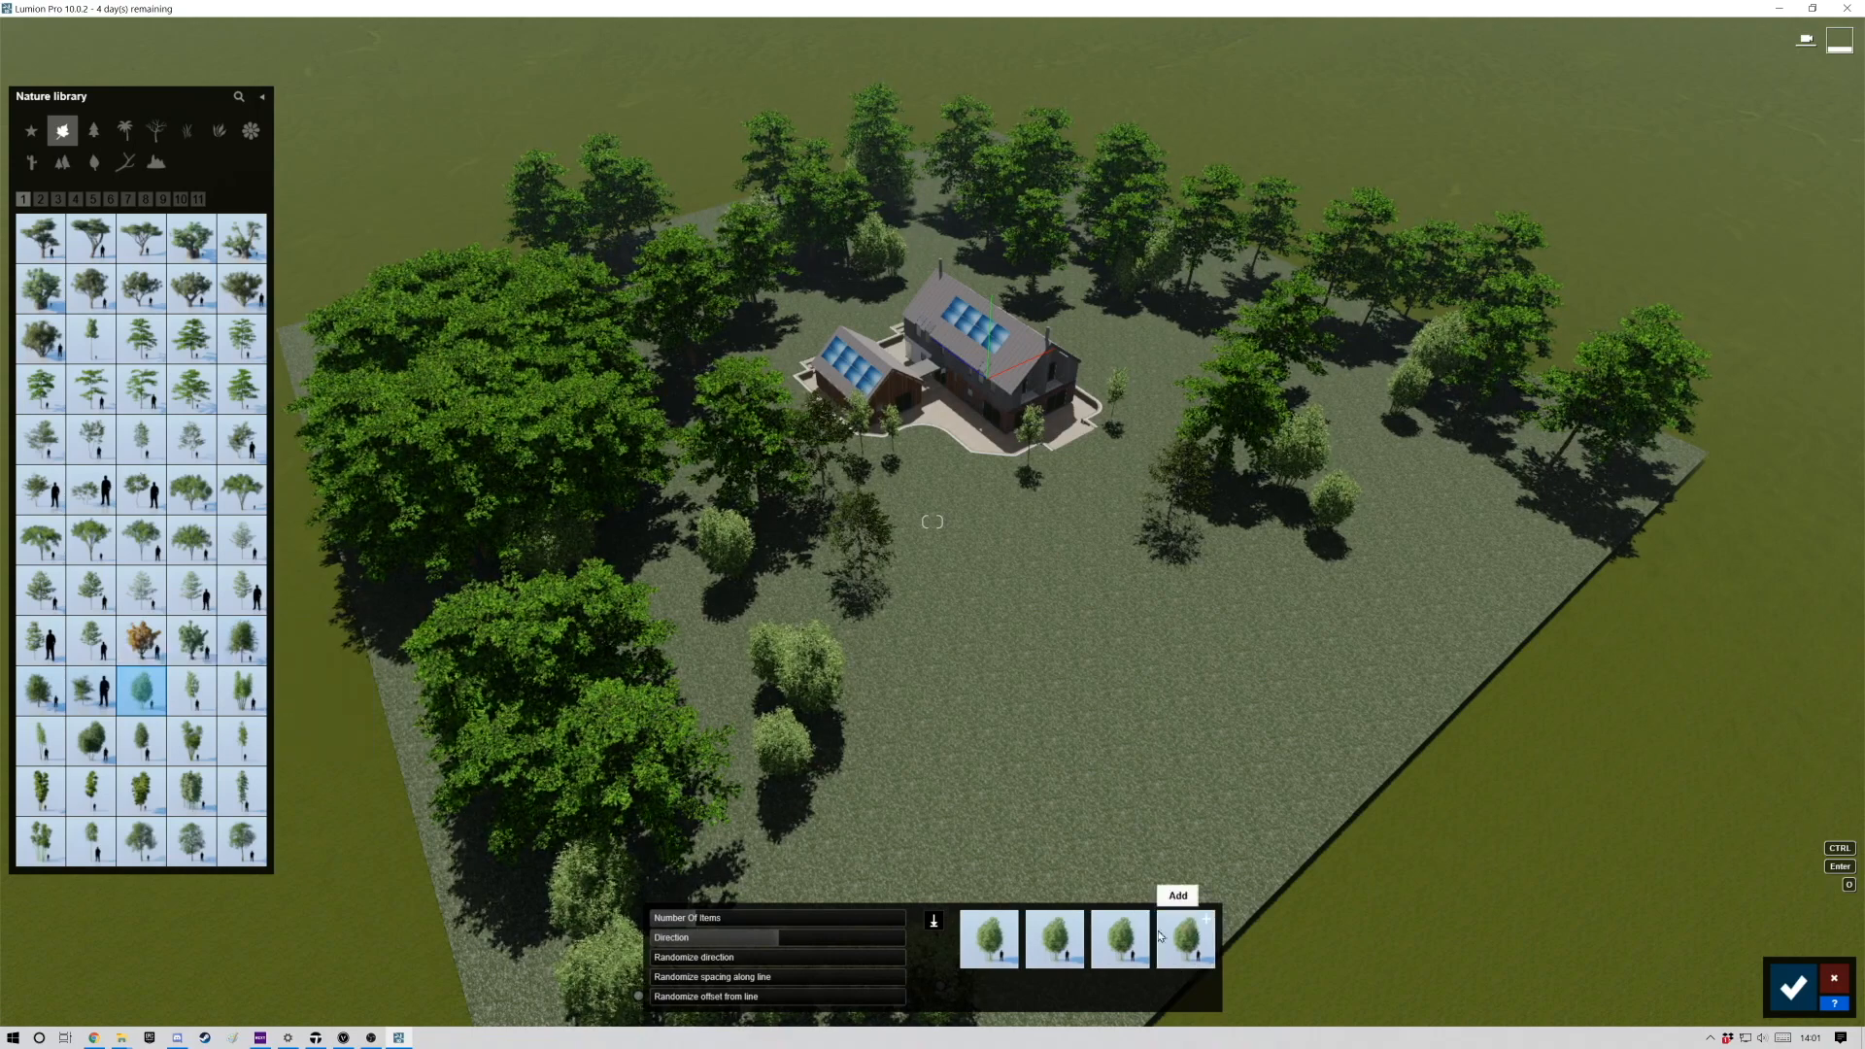
click(775, 959)
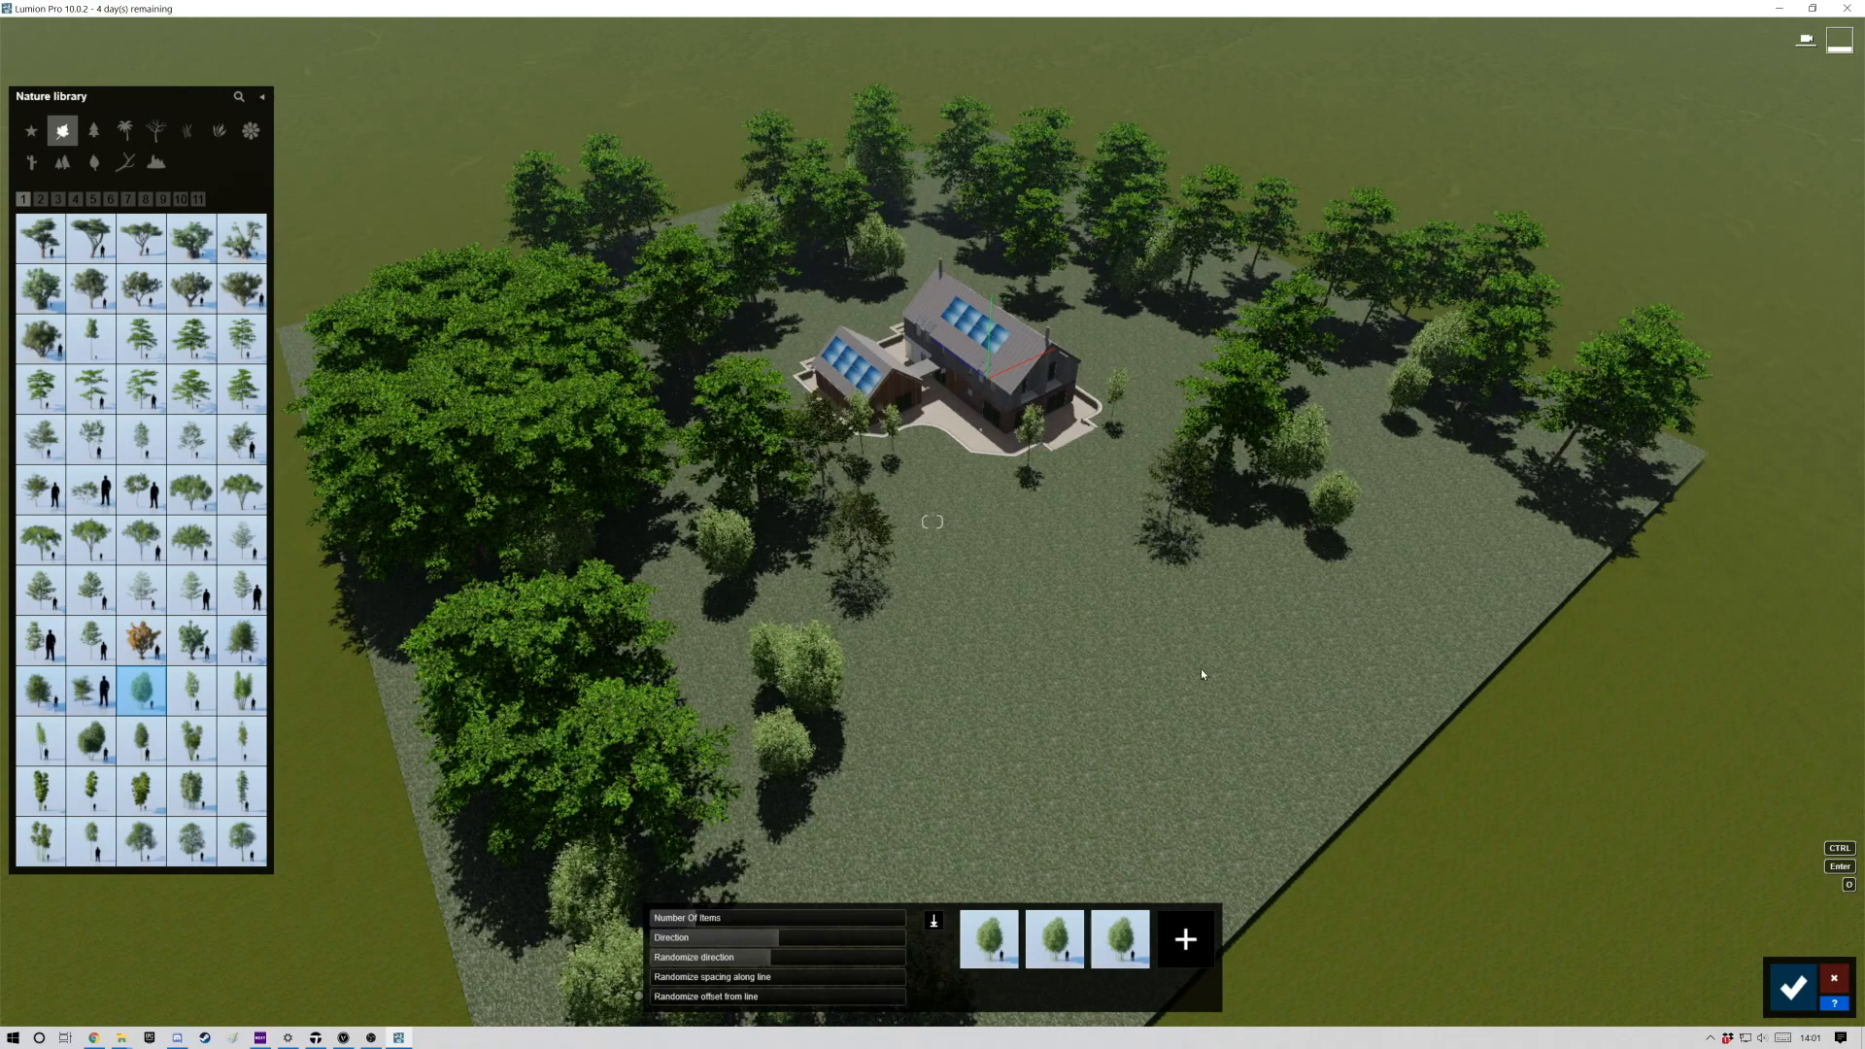
click(1791, 989)
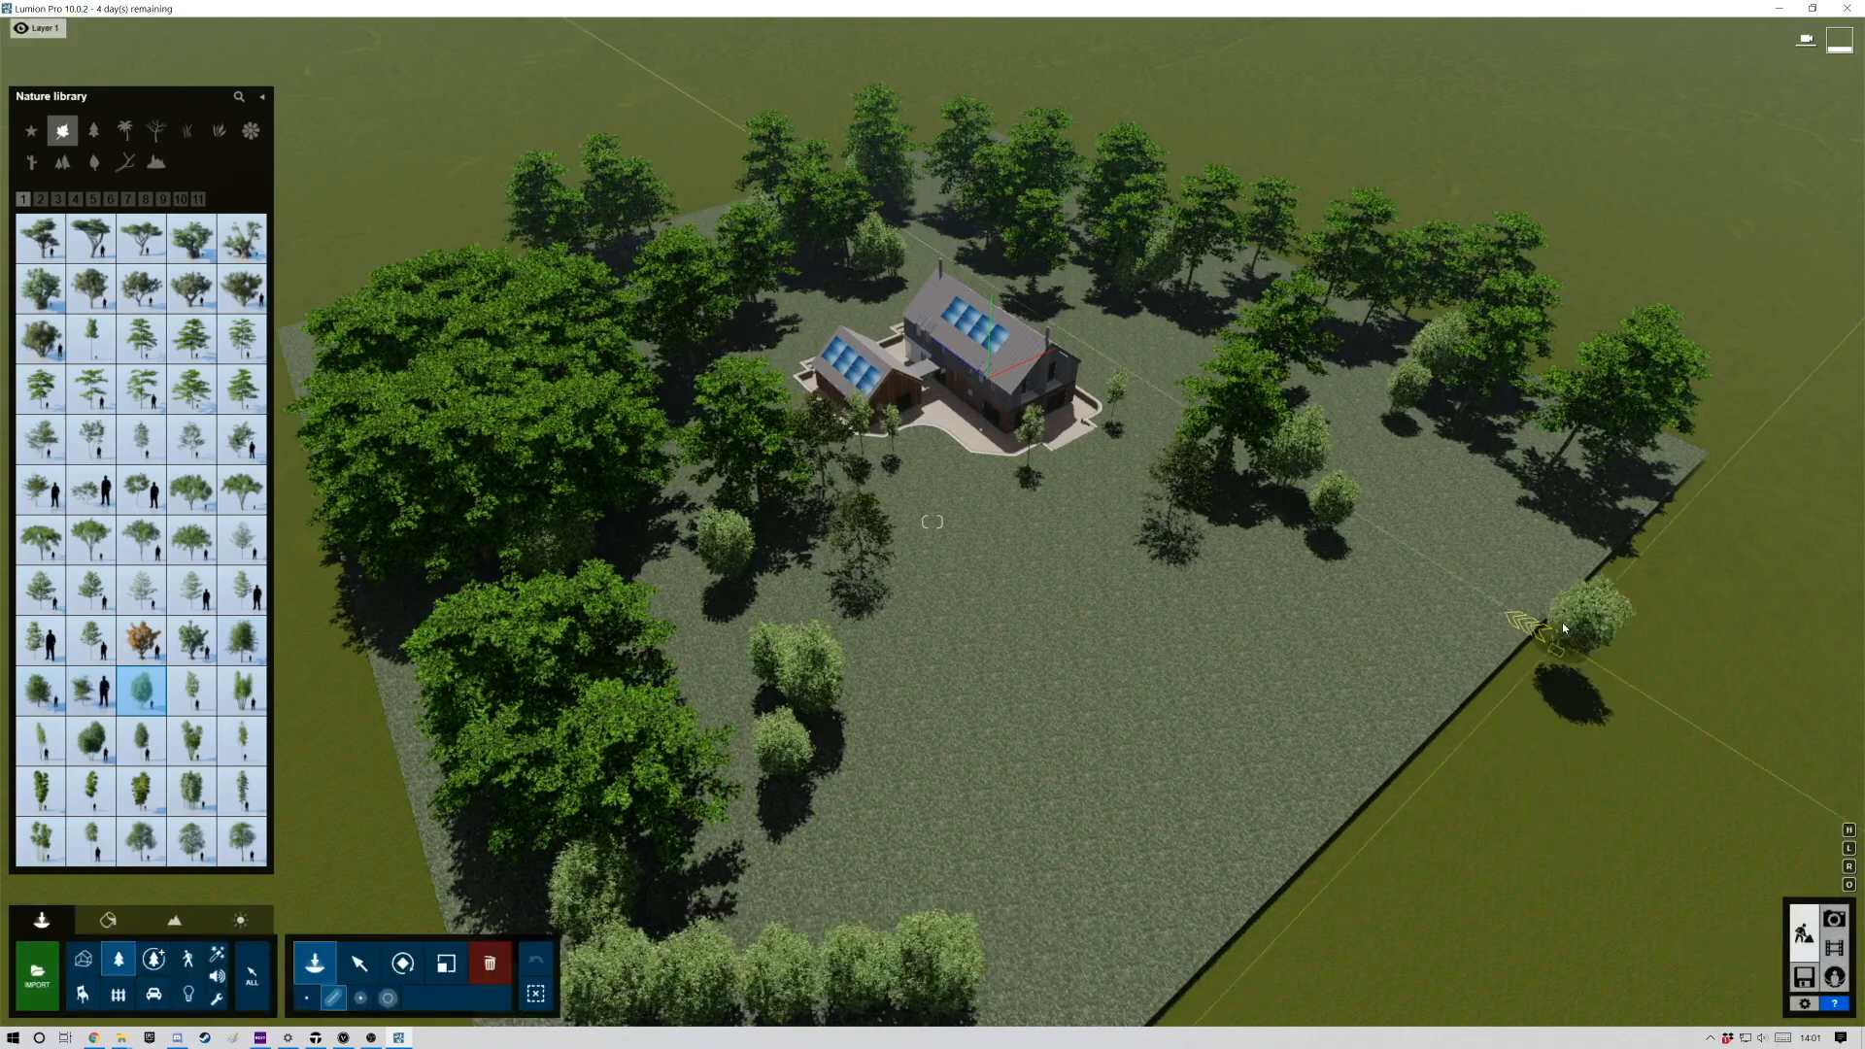
Place a line of the bushy trees along the open side boundary, randomizing spacing and offset and increasing the number of items into a hedge.
click(1540, 560)
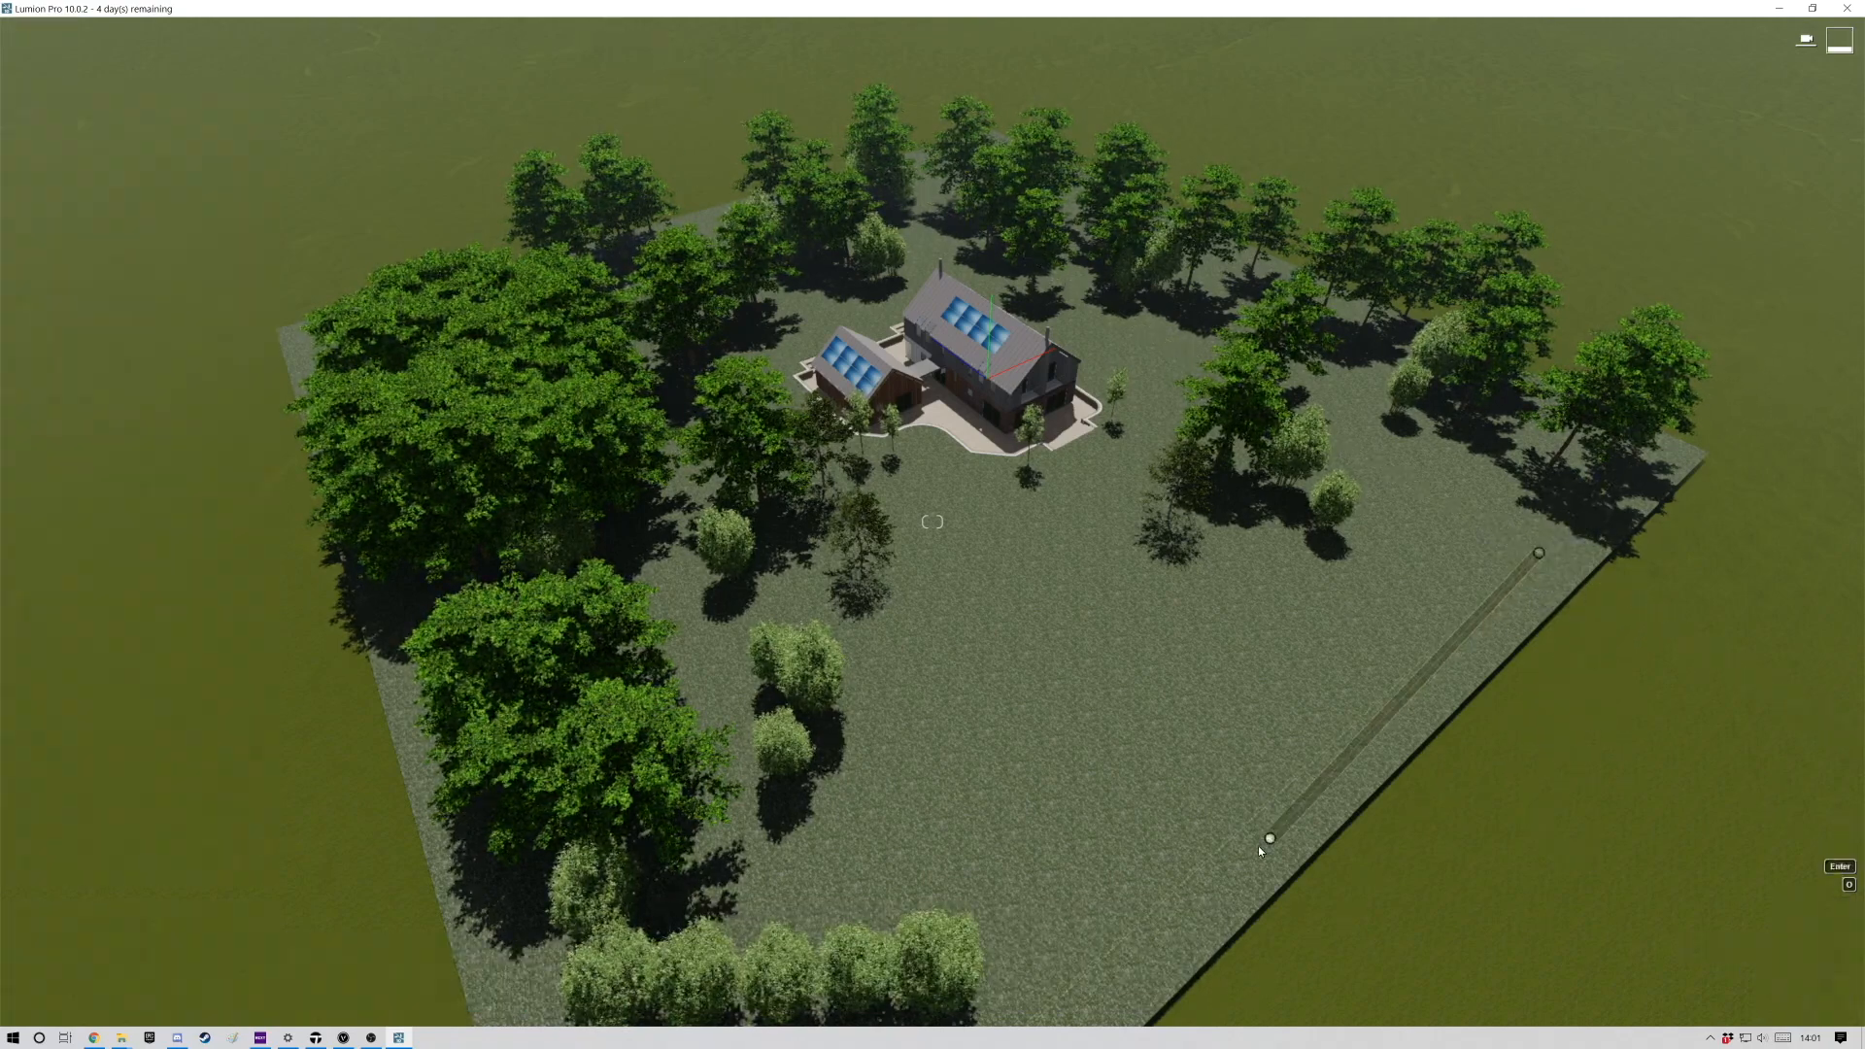
click(1226, 882)
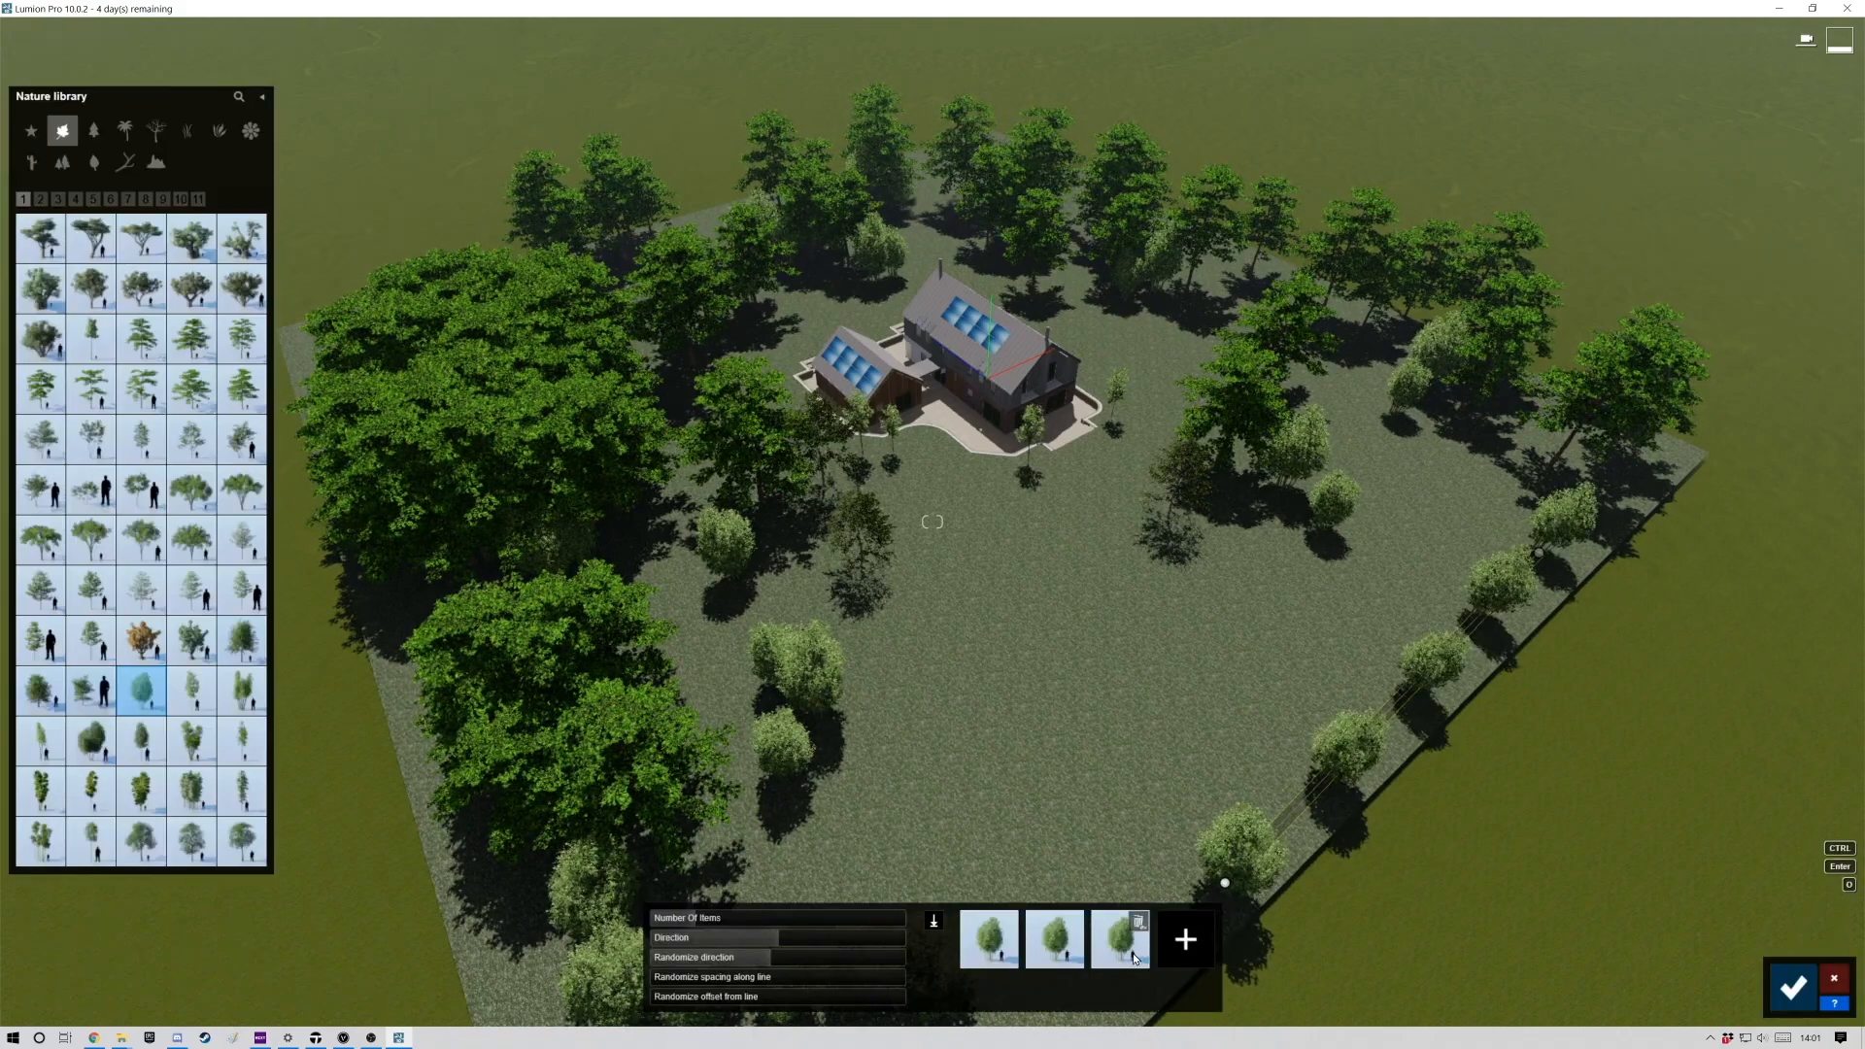
click(740, 979)
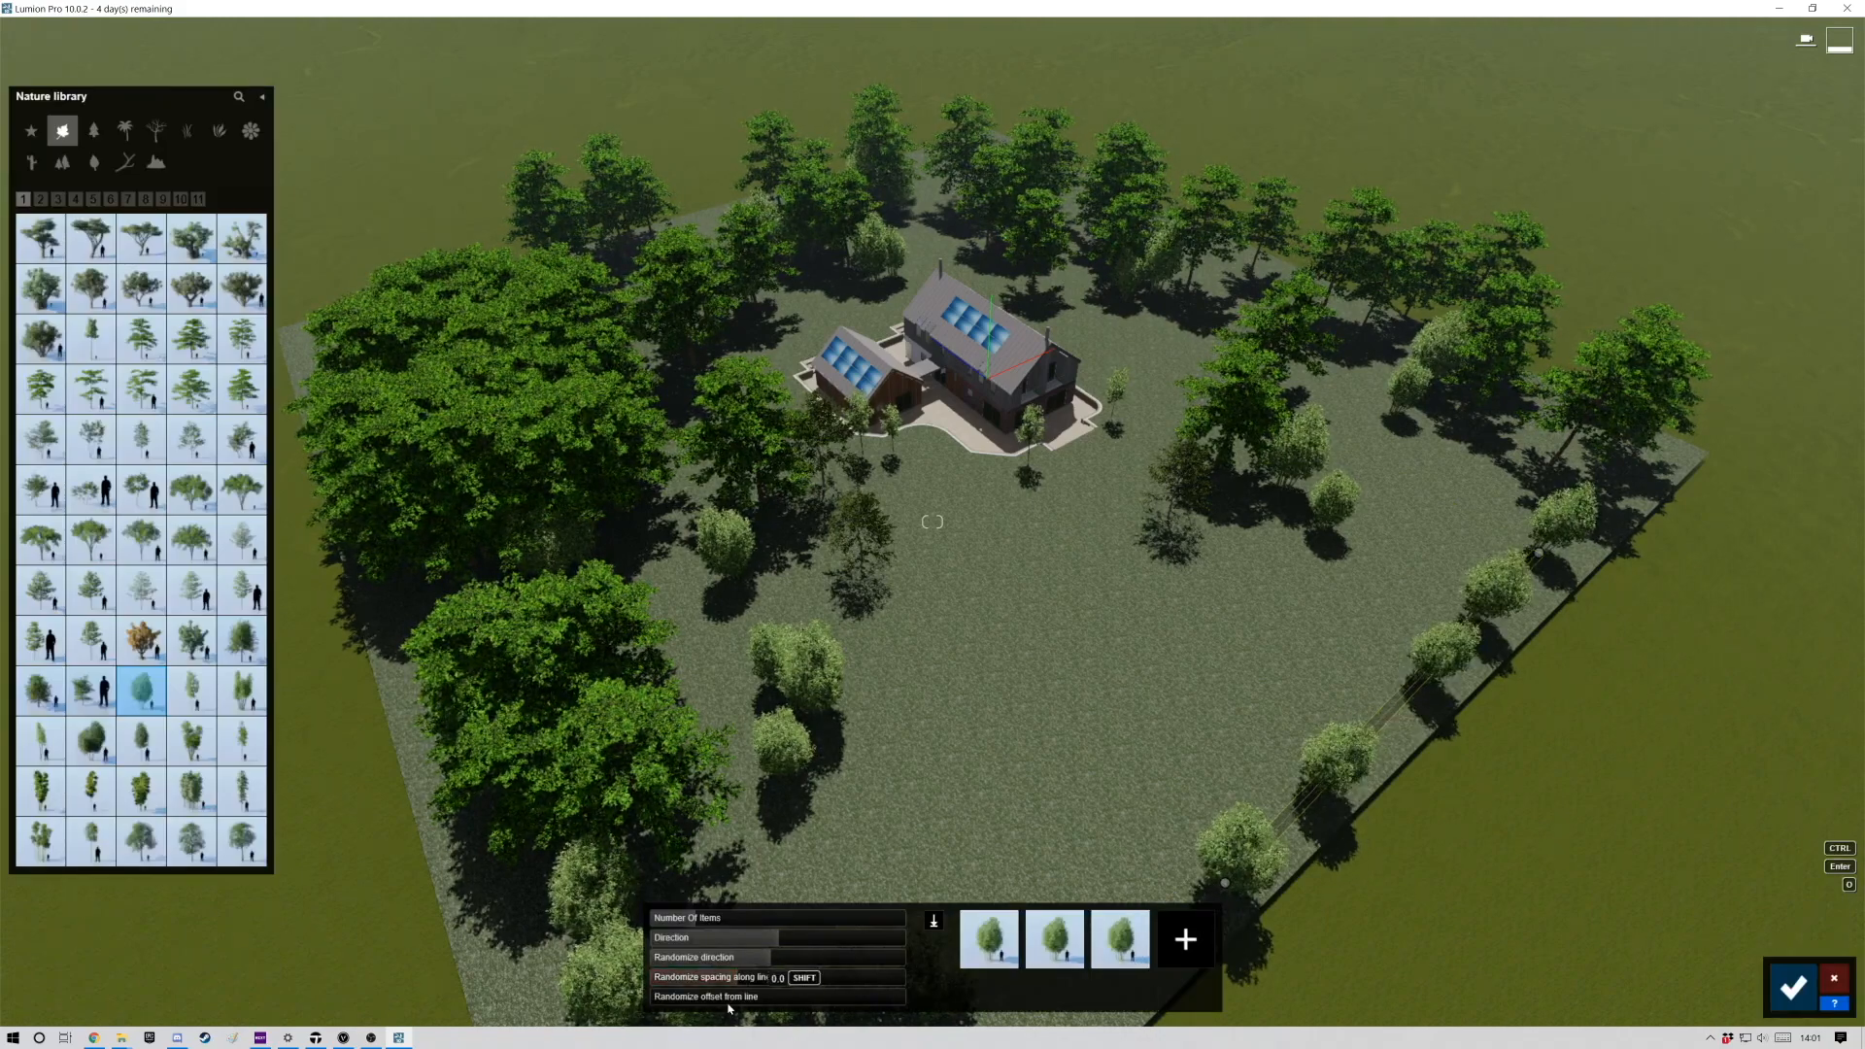
click(784, 997)
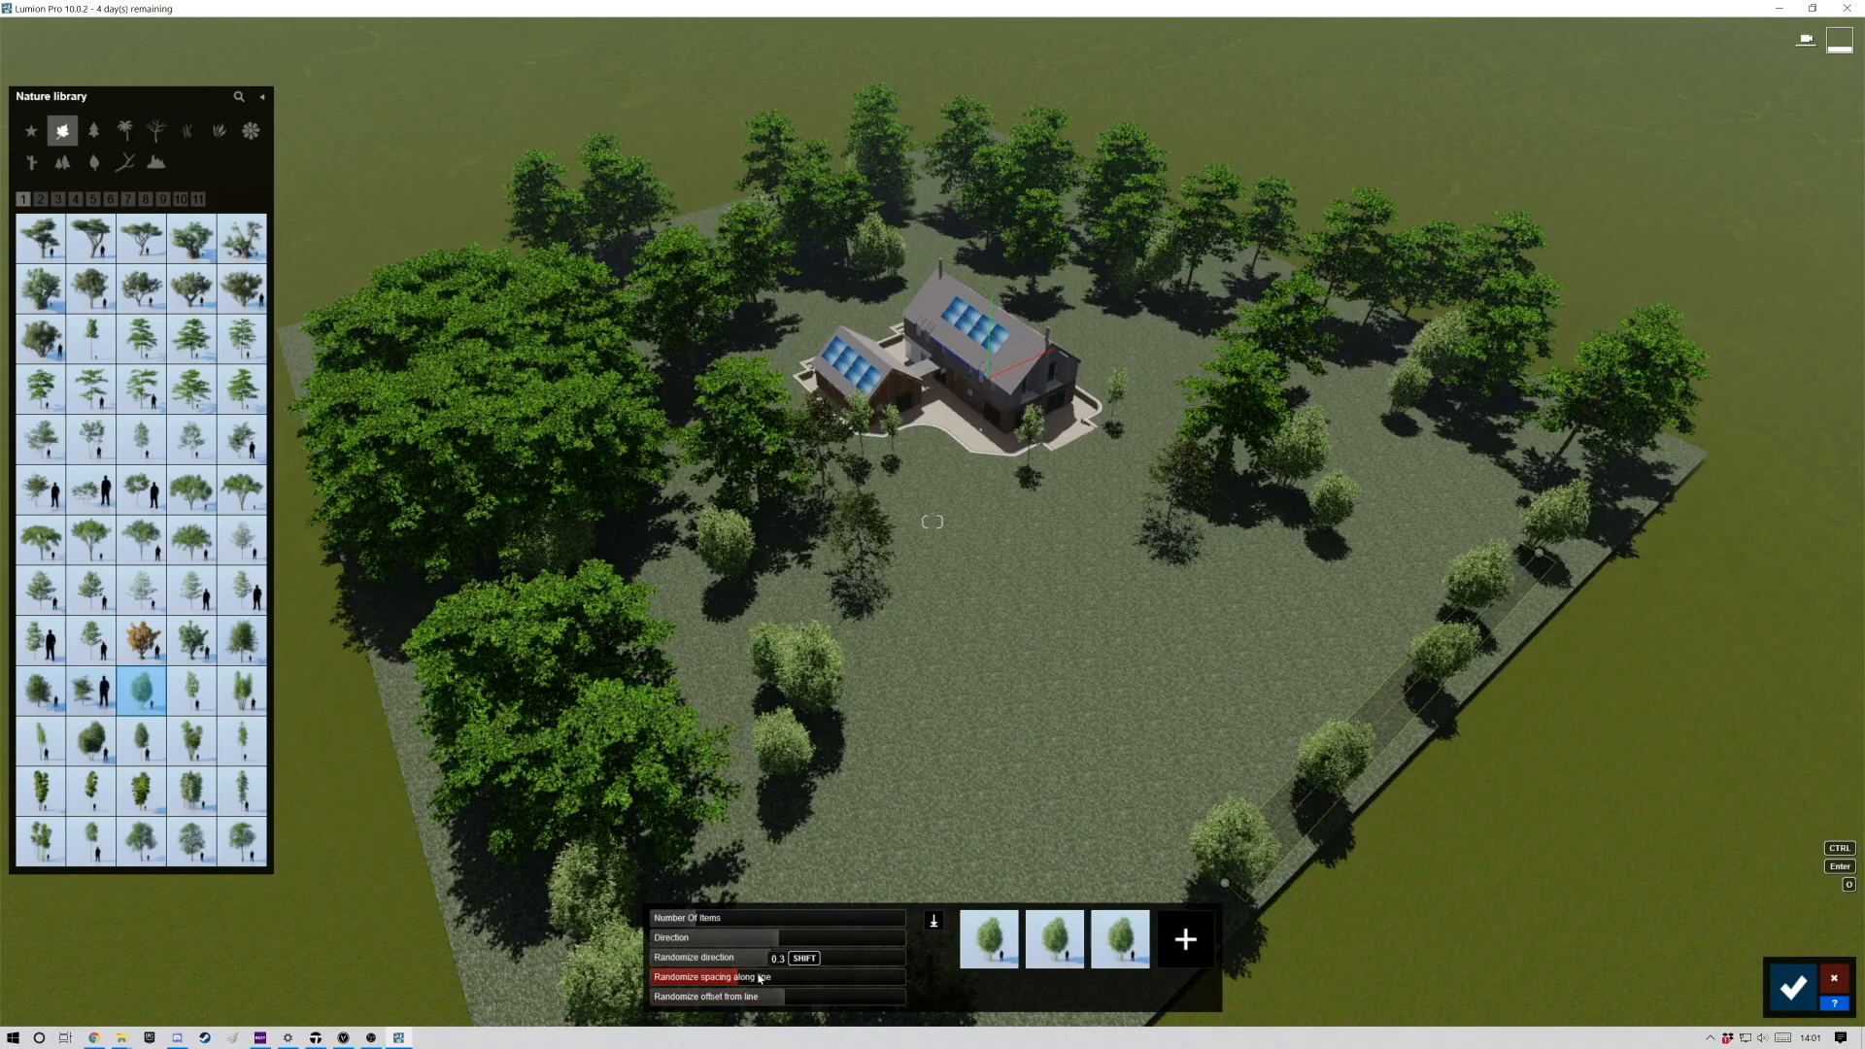
drag(735, 980, 740, 919)
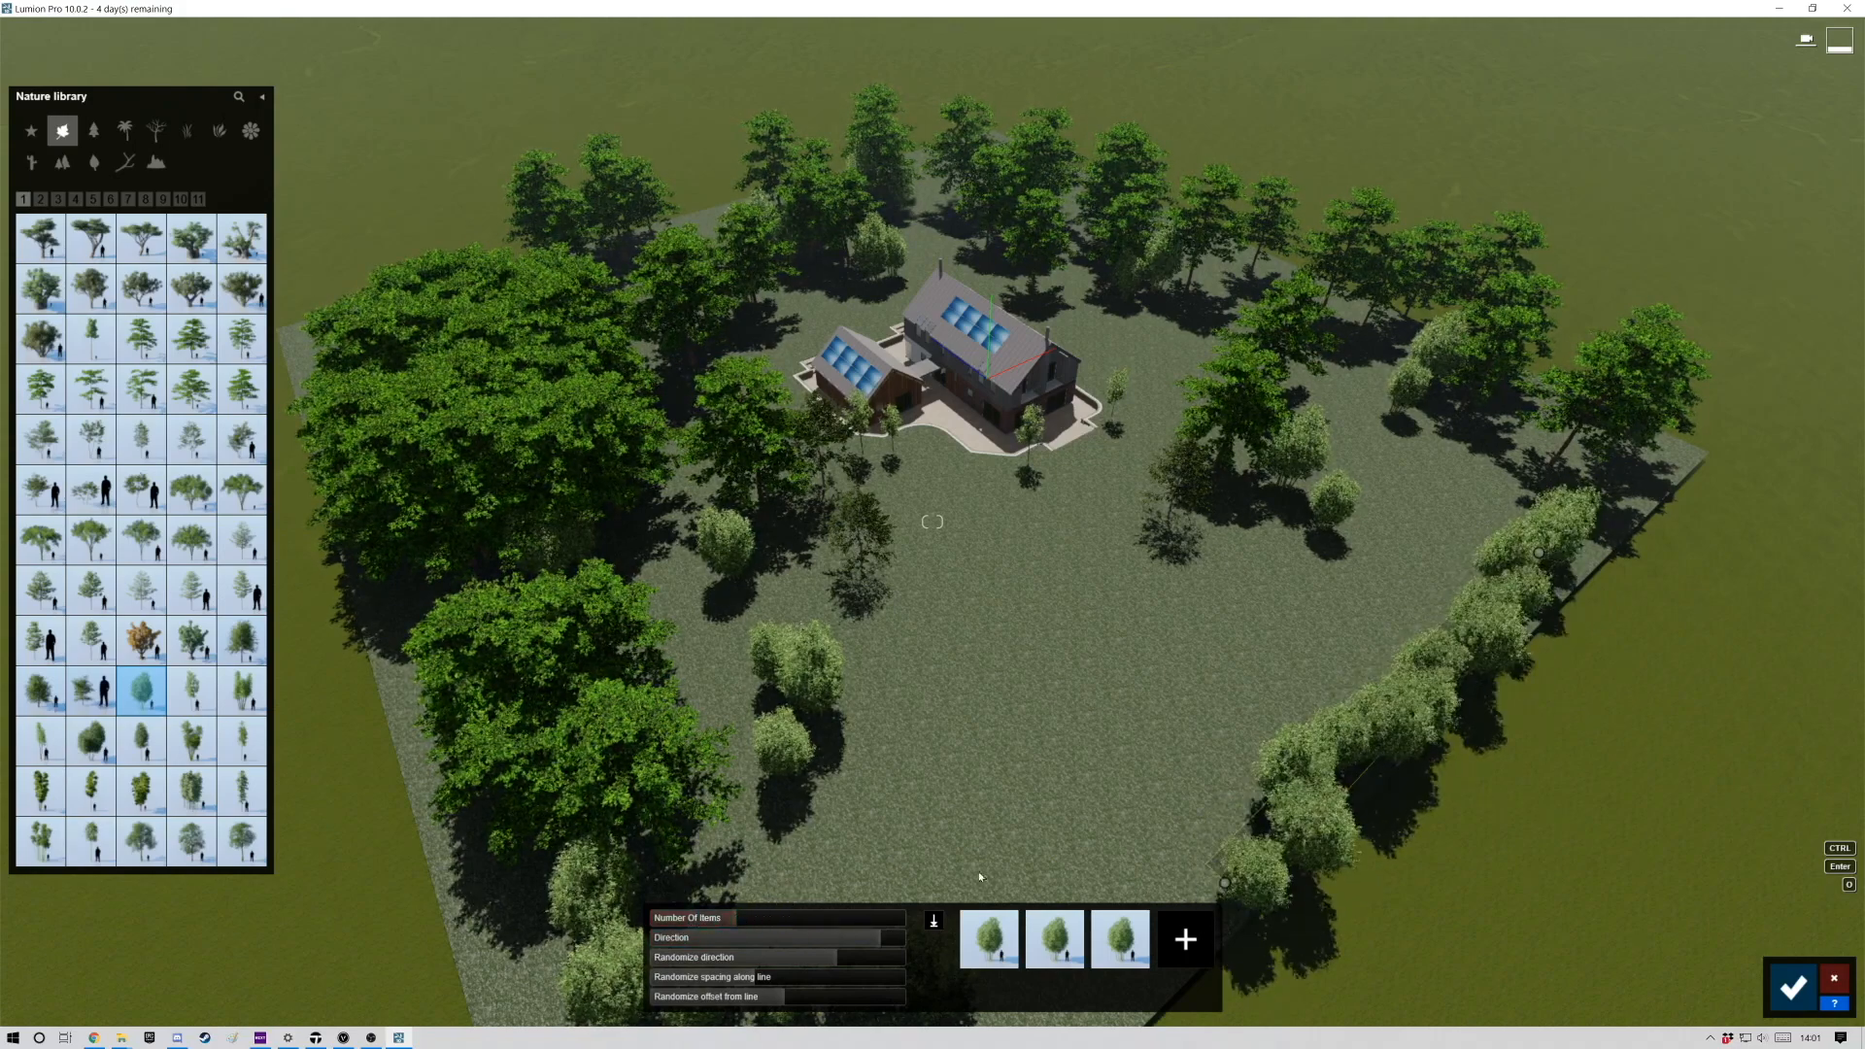
click(1793, 987)
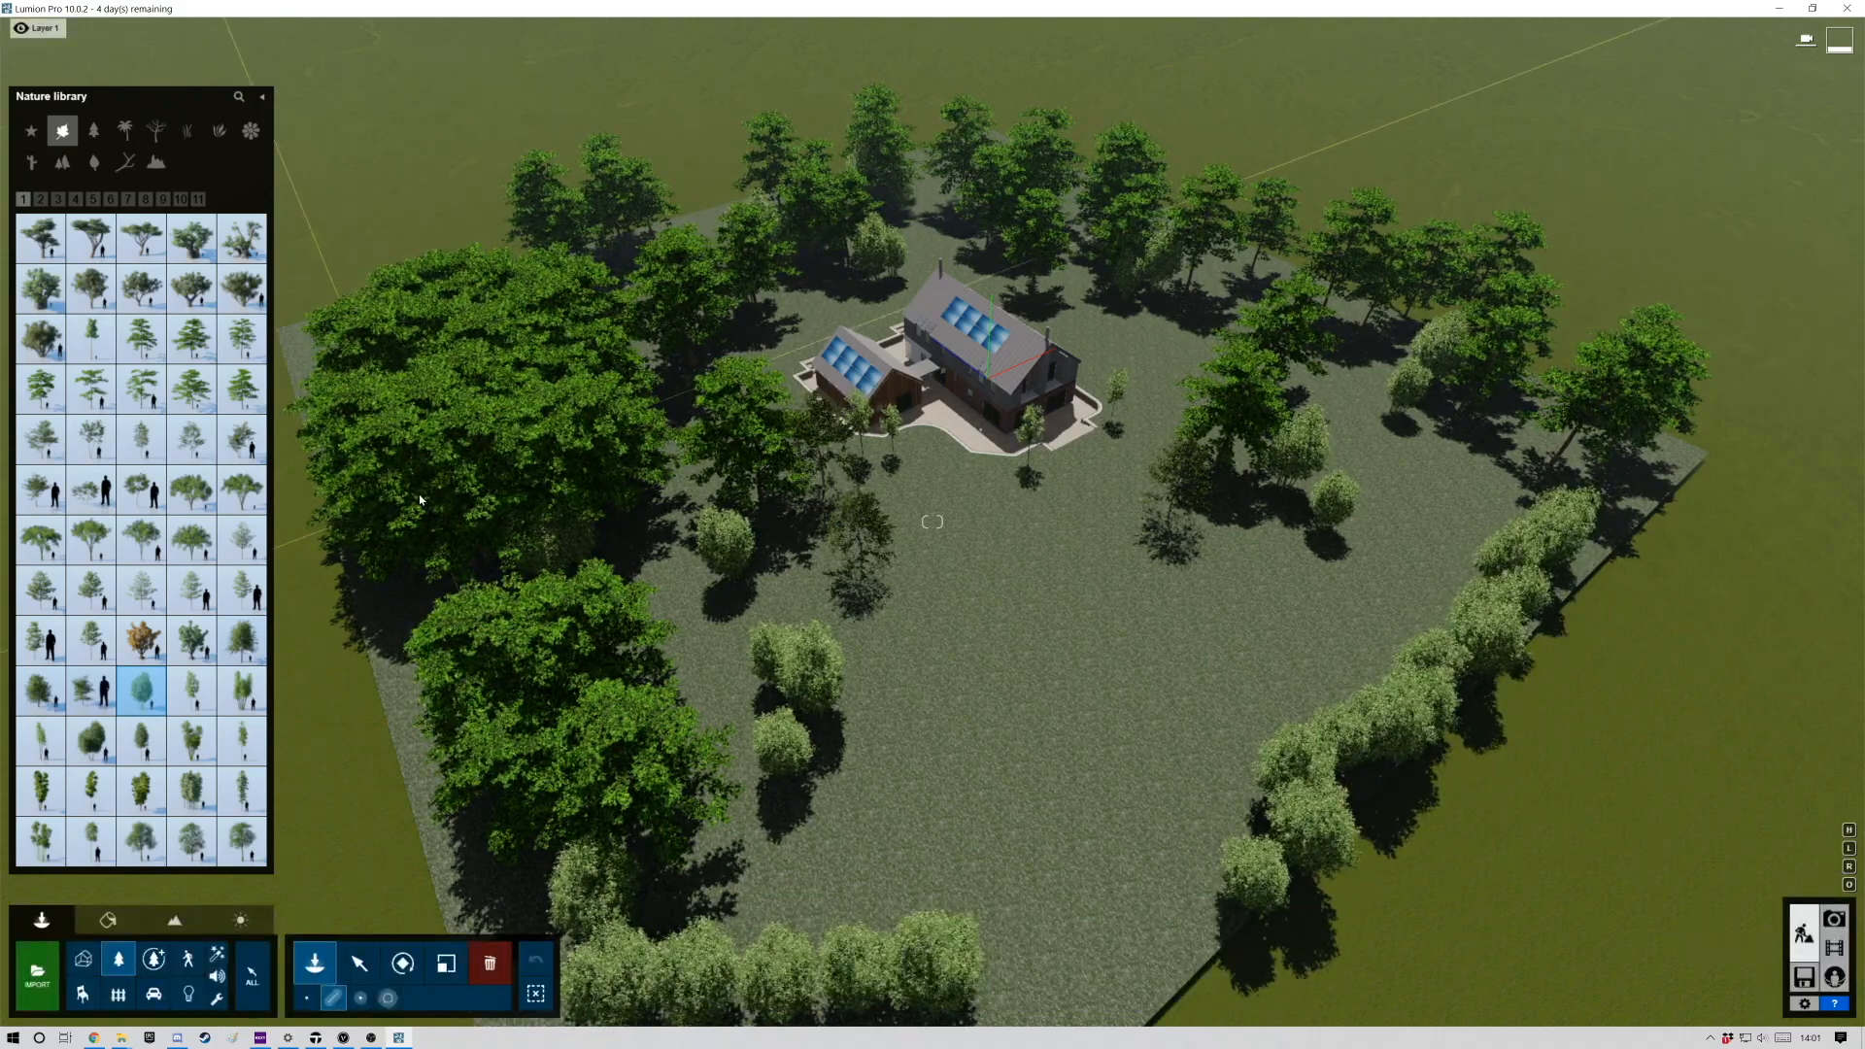
Add clusters of the bushy trees to the foreground beside the large broadleaf group using cluster placement.
click(361, 998)
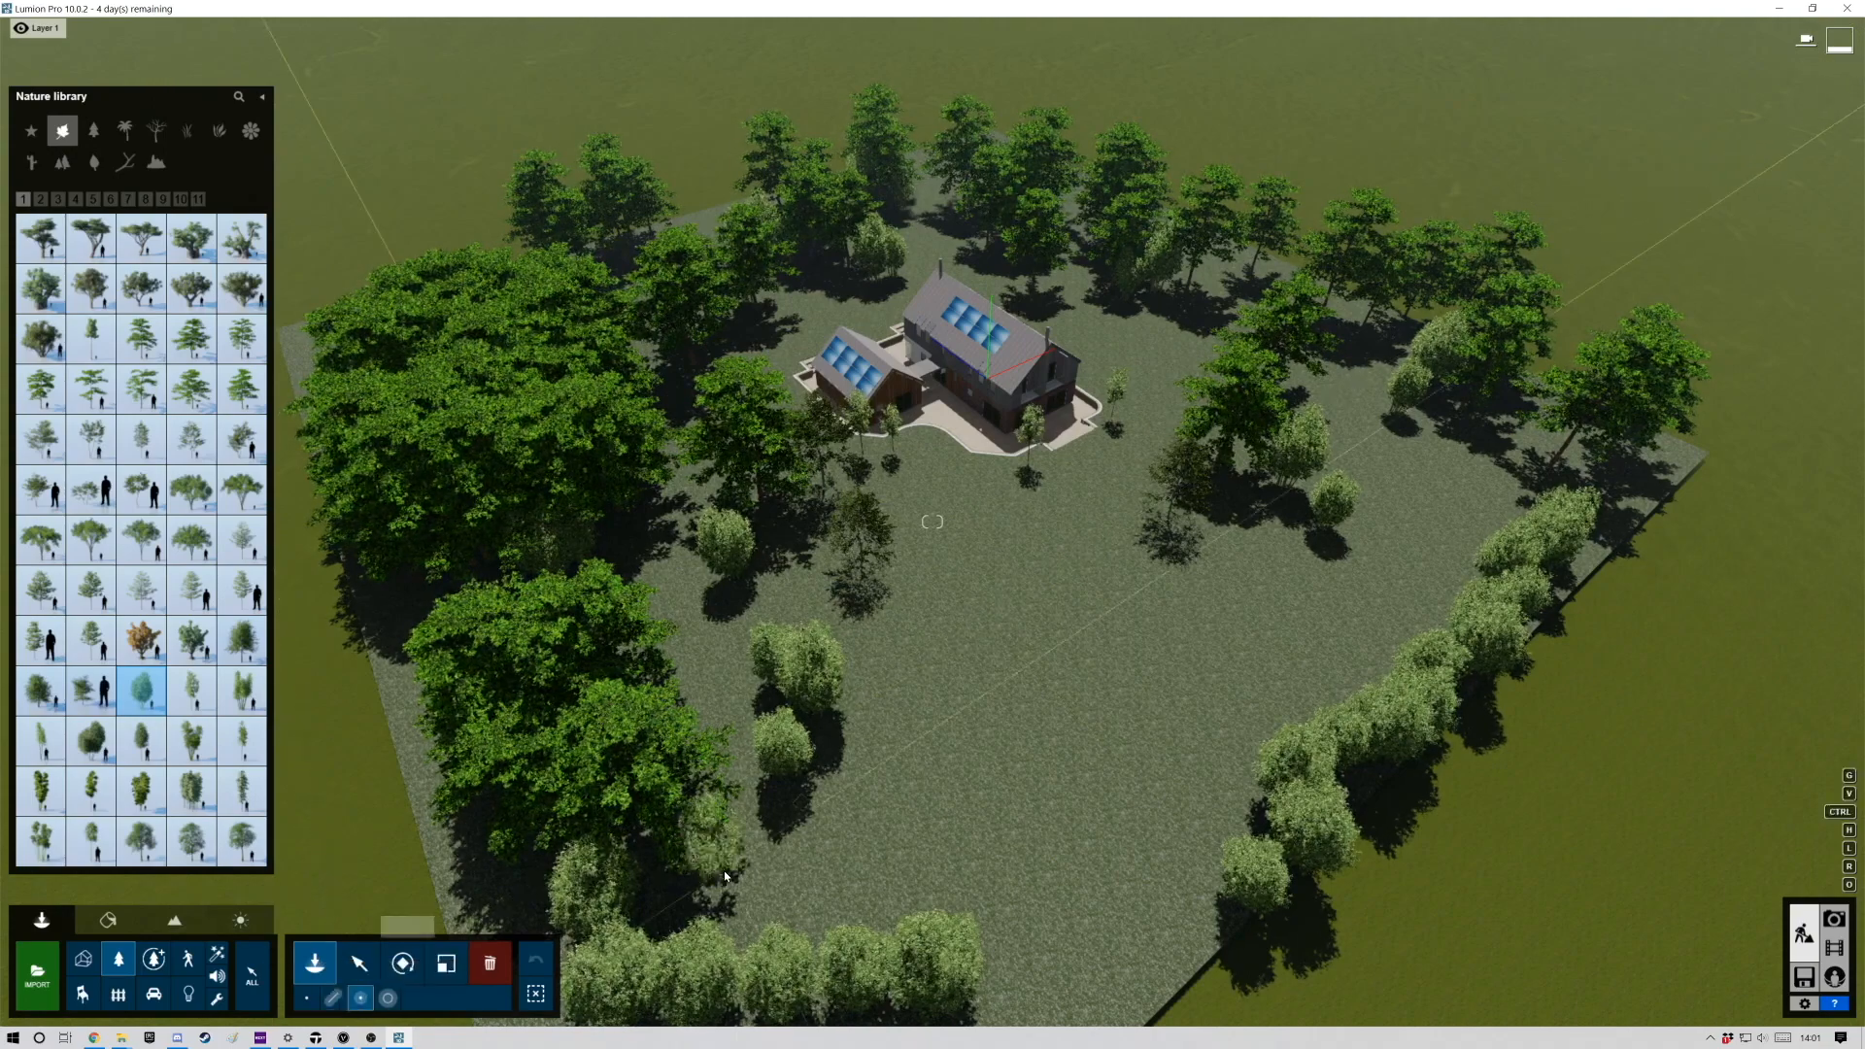
click(778, 878)
click(778, 877)
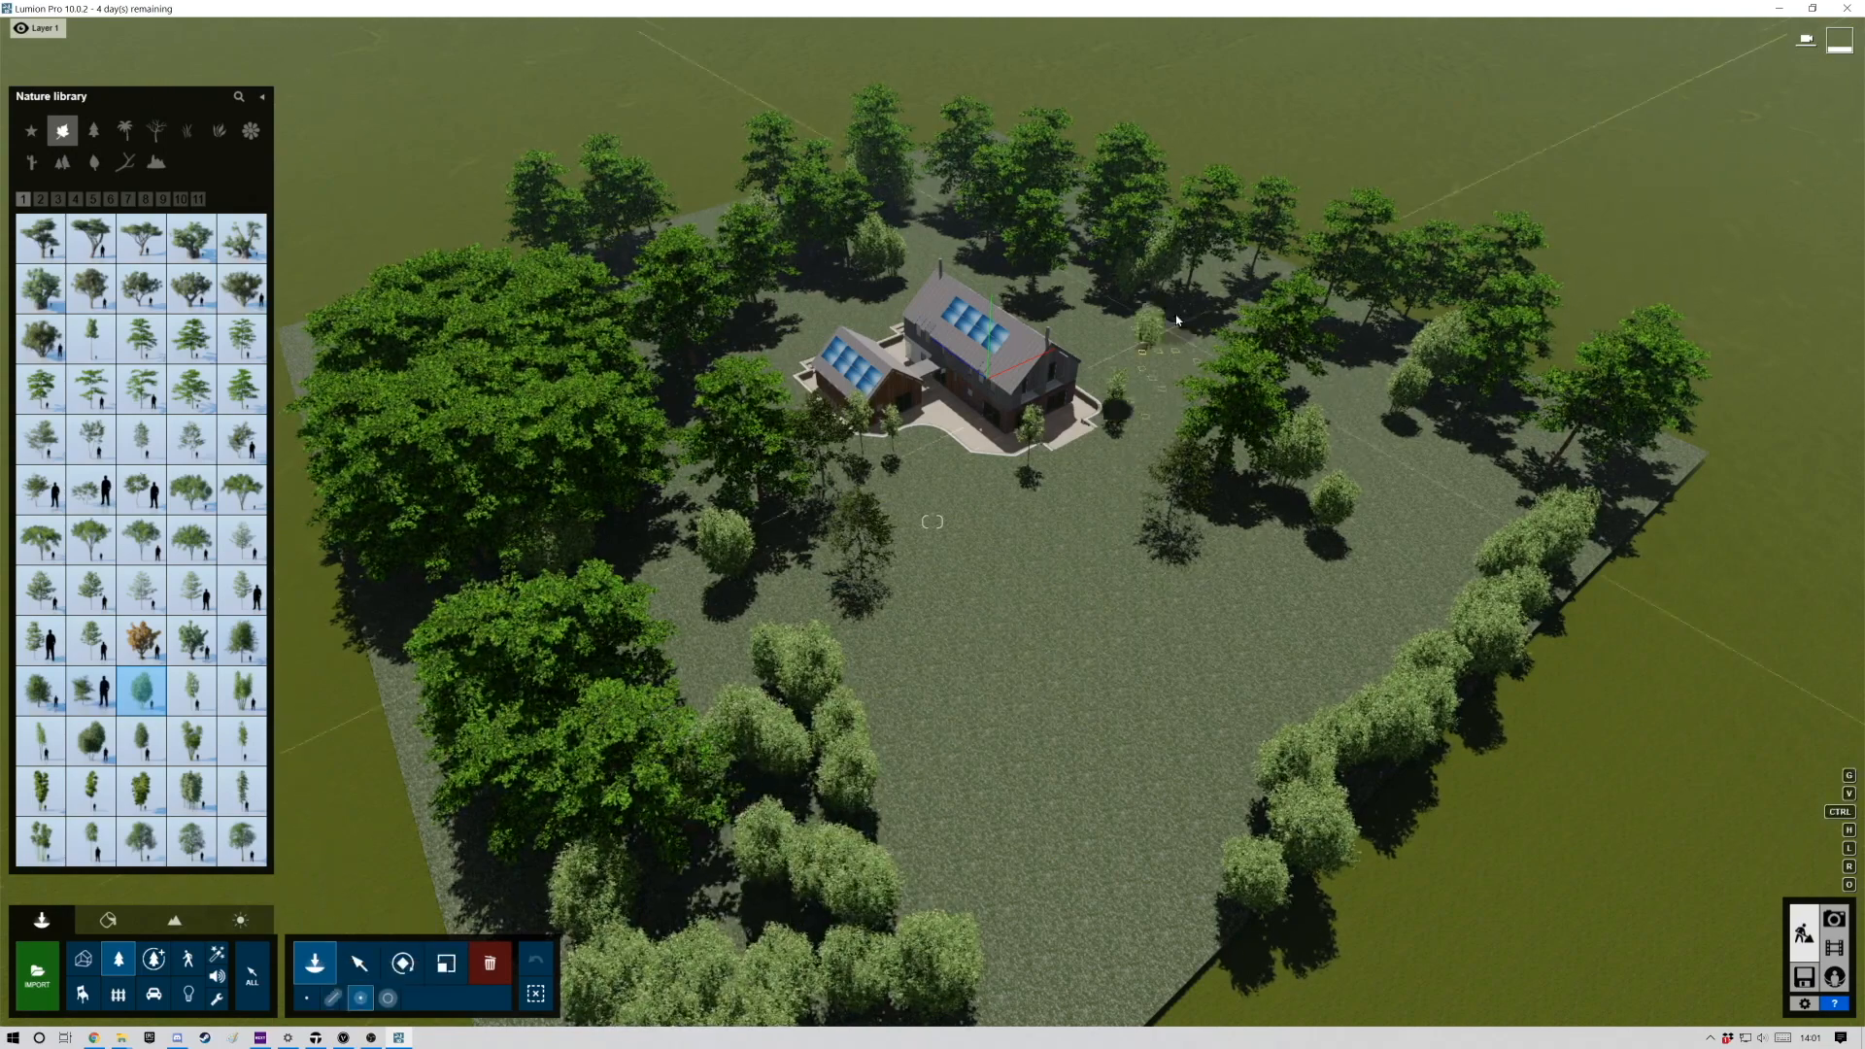
Place green canopy clusters from the Nature library's tree clusters behind the large broadleaf mass on the outbuilding side.
click(91, 489)
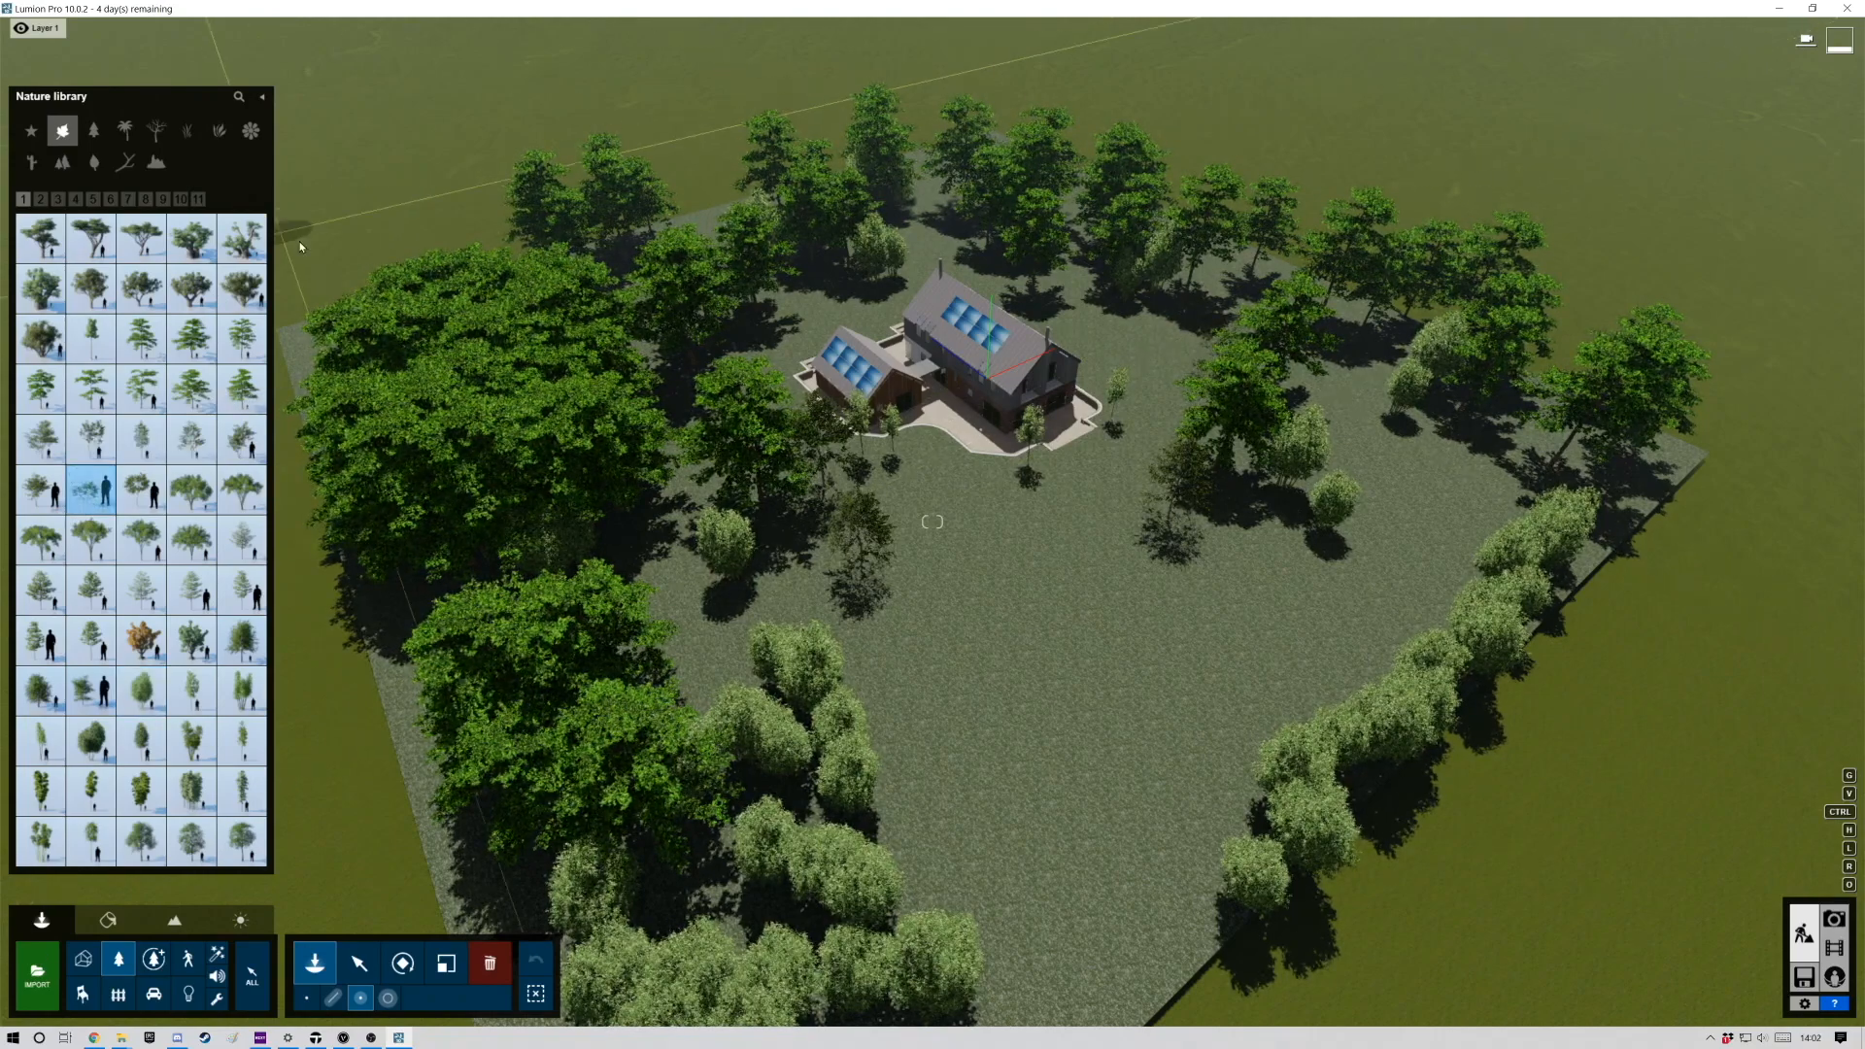
click(64, 165)
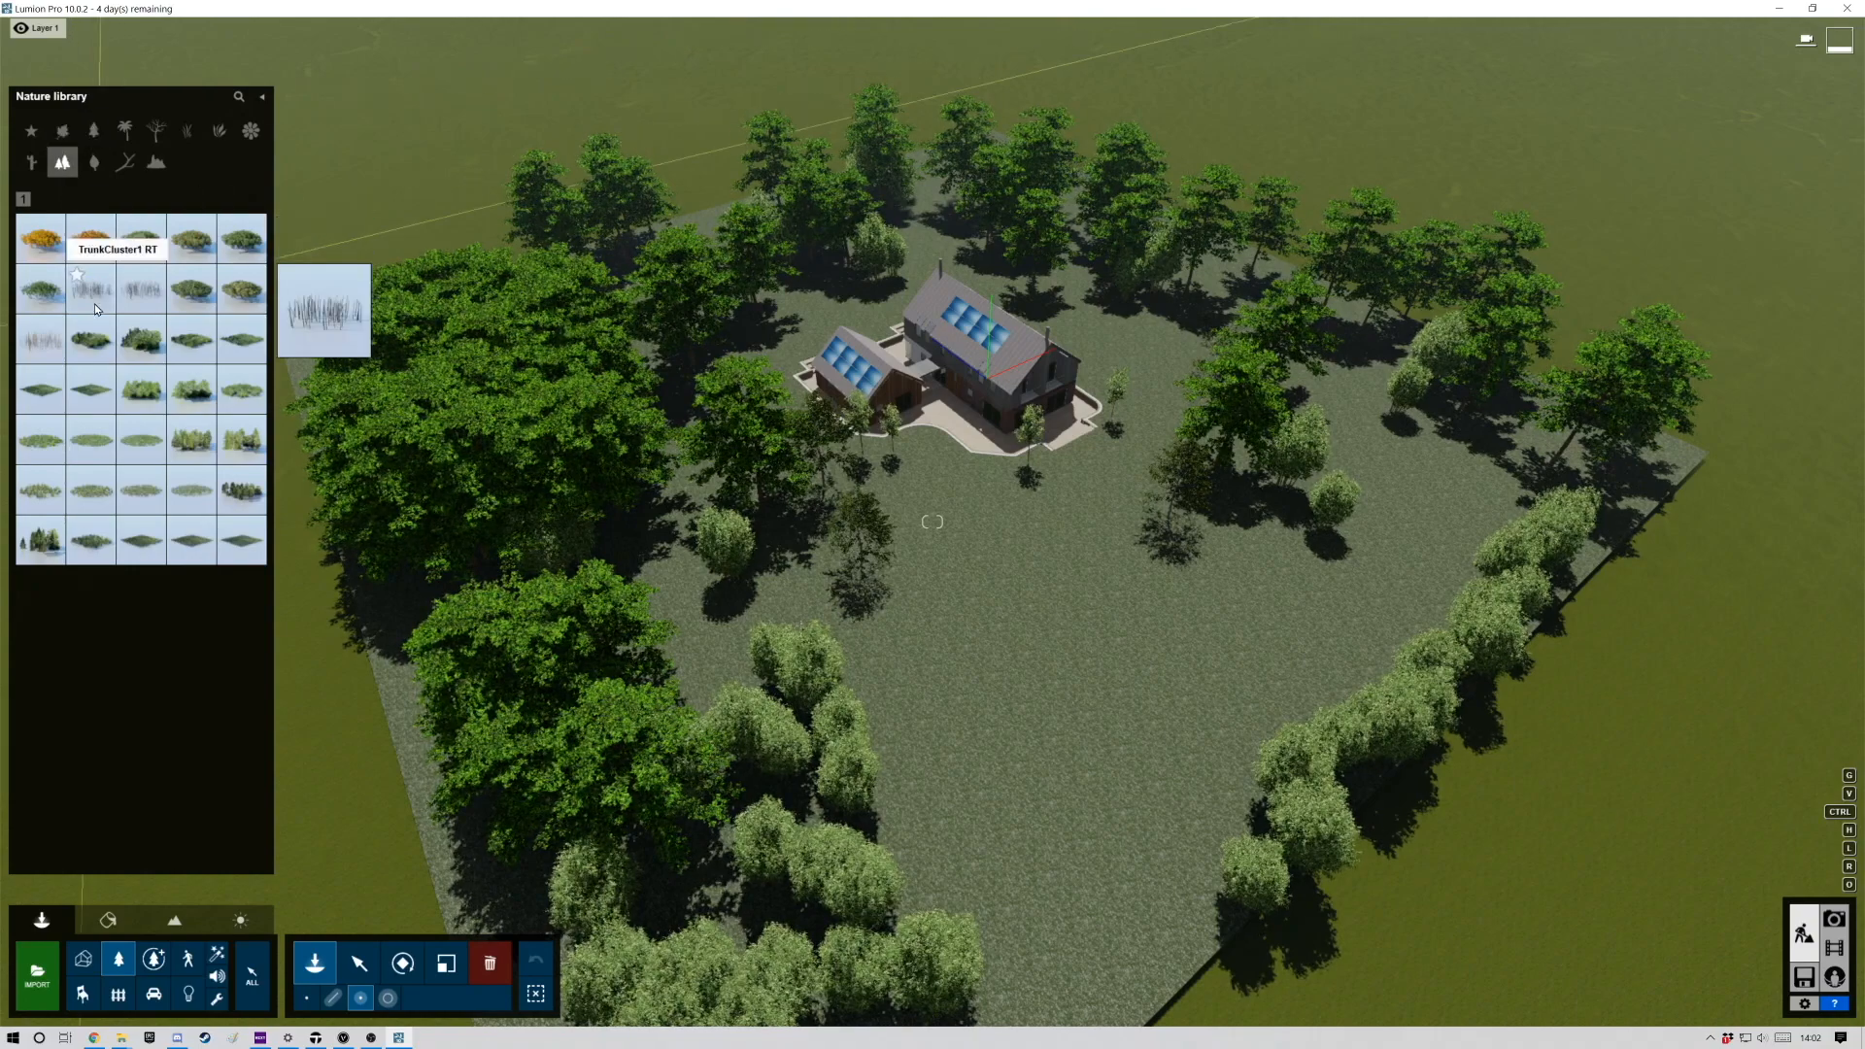
click(32, 304)
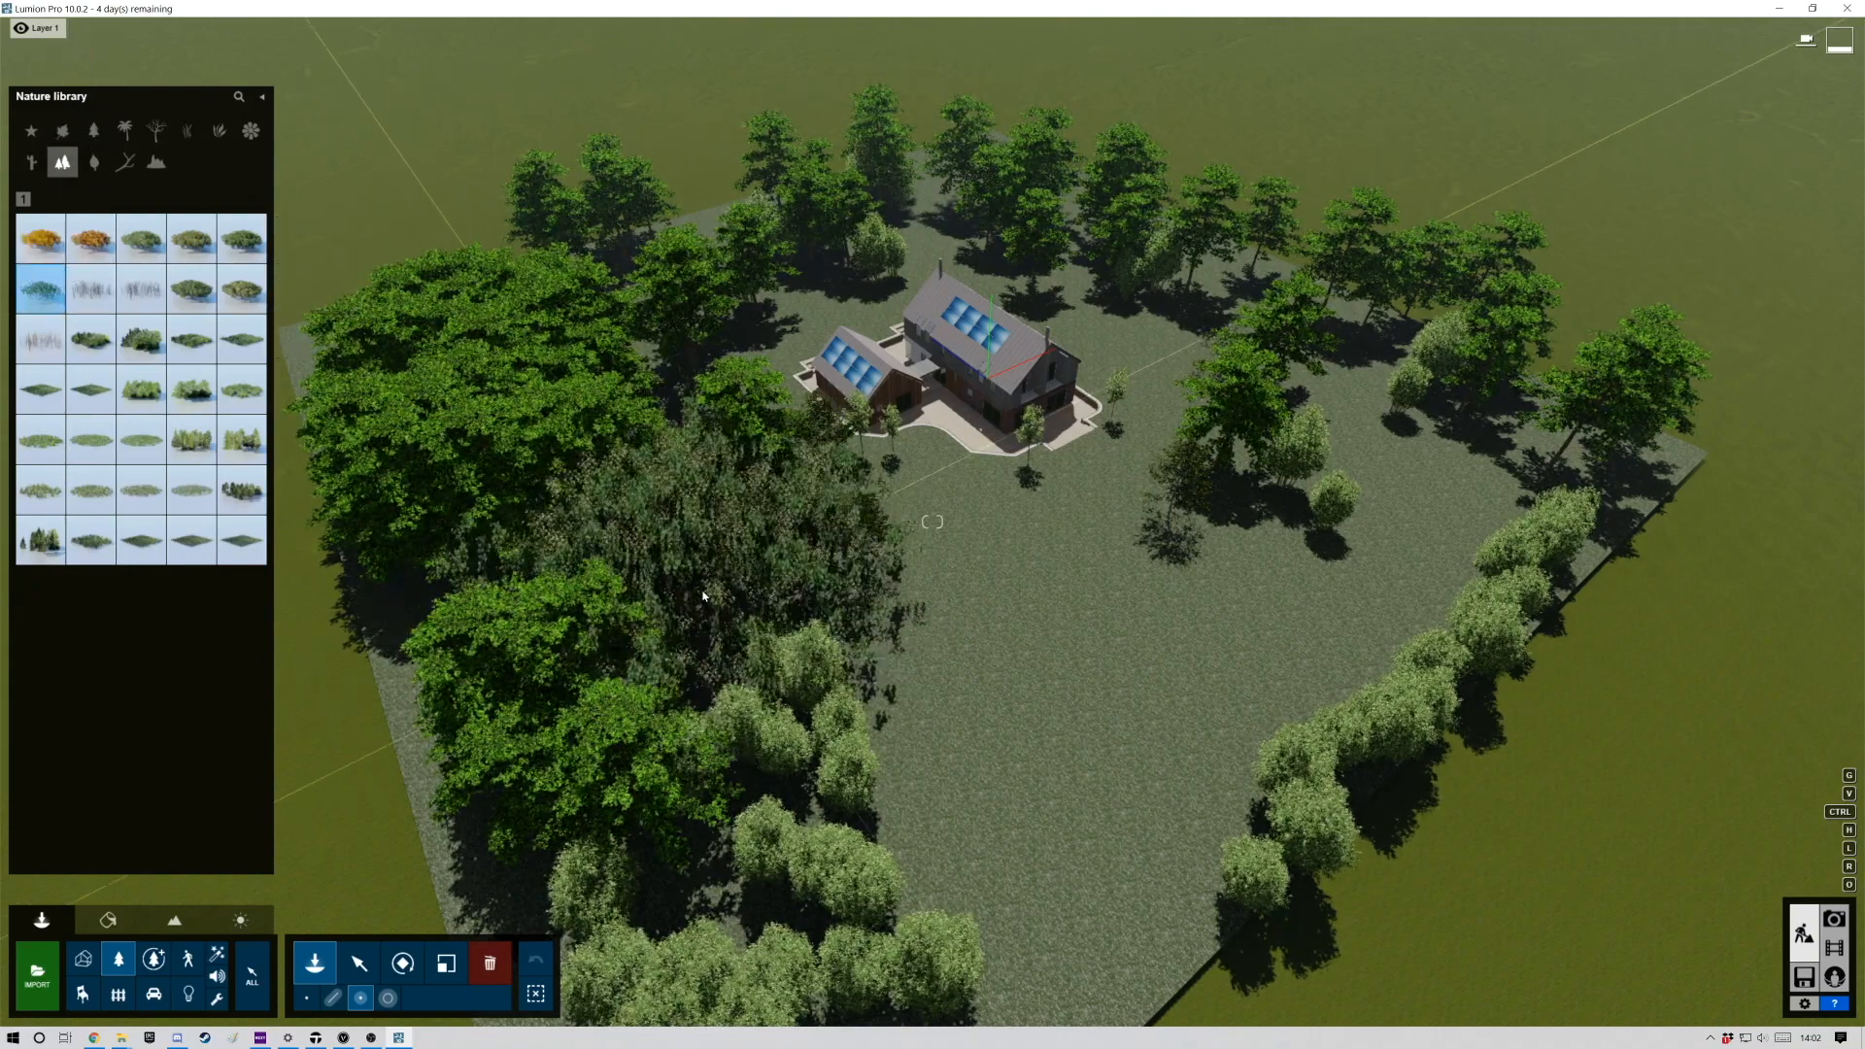
click(142, 238)
click(708, 587)
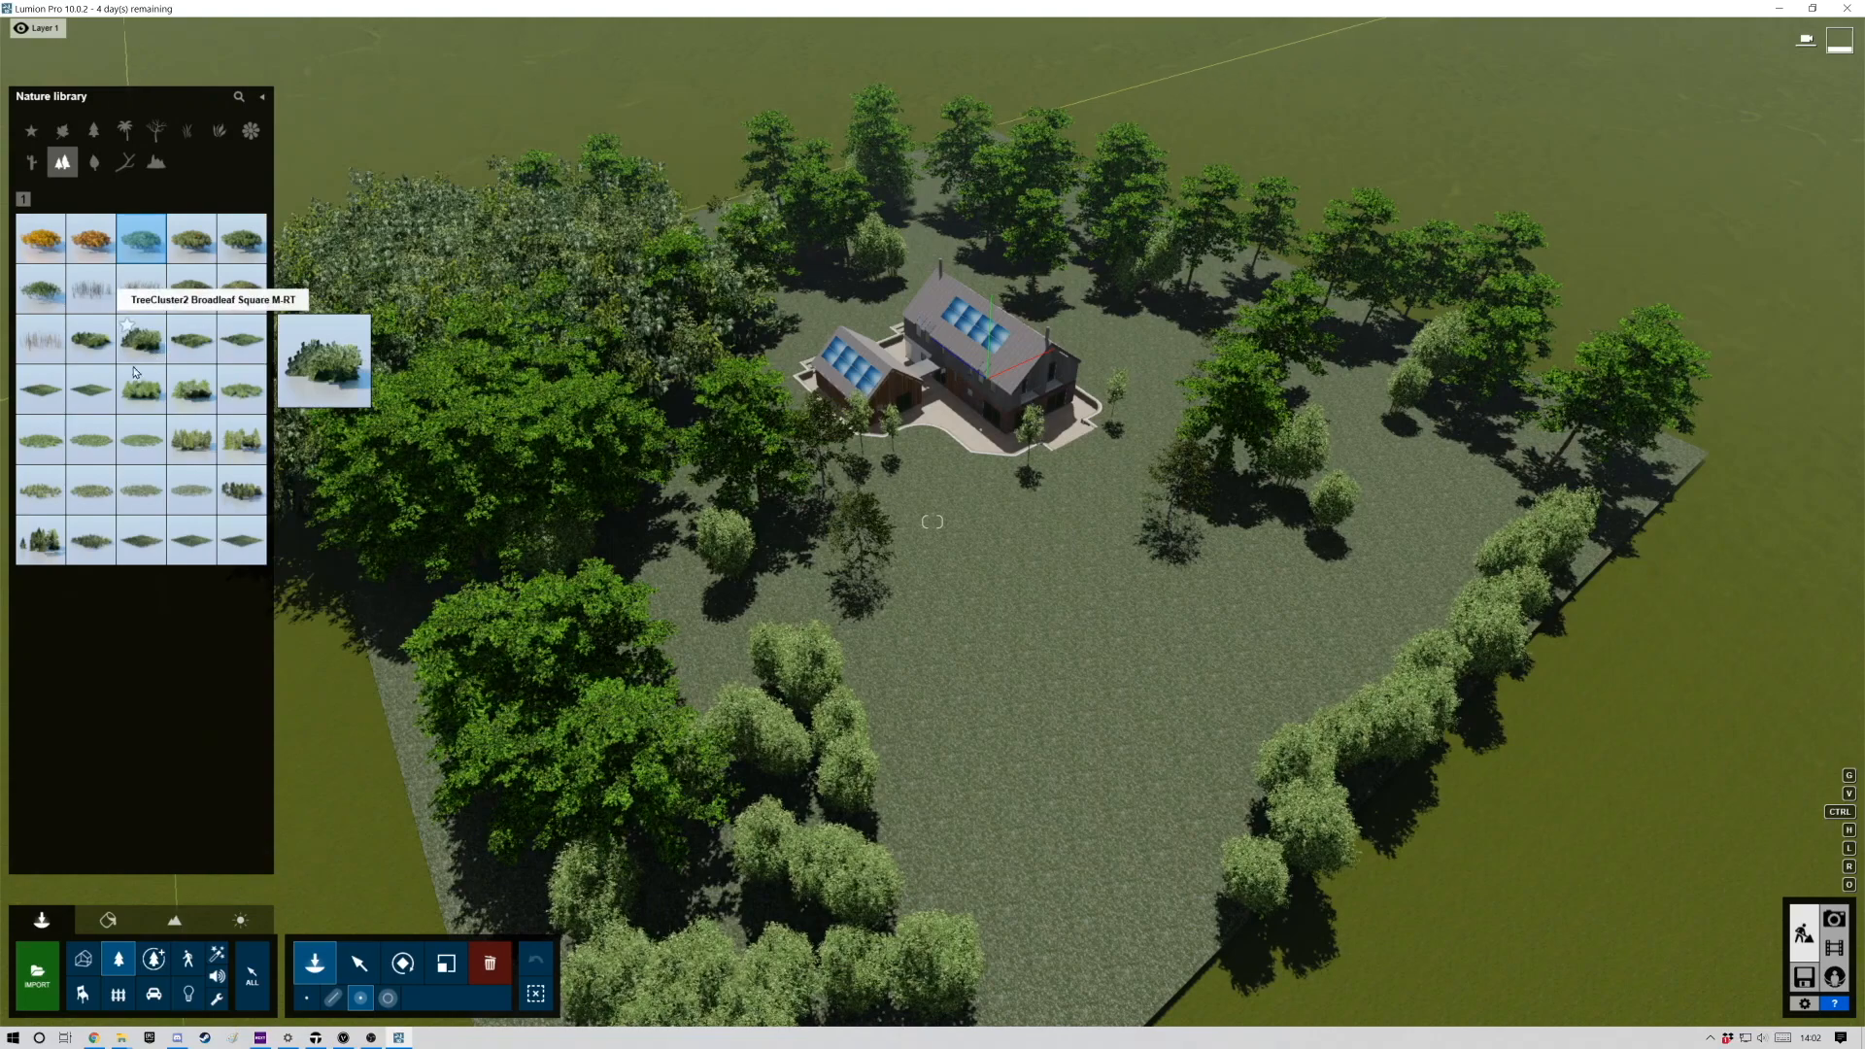
click(40, 339)
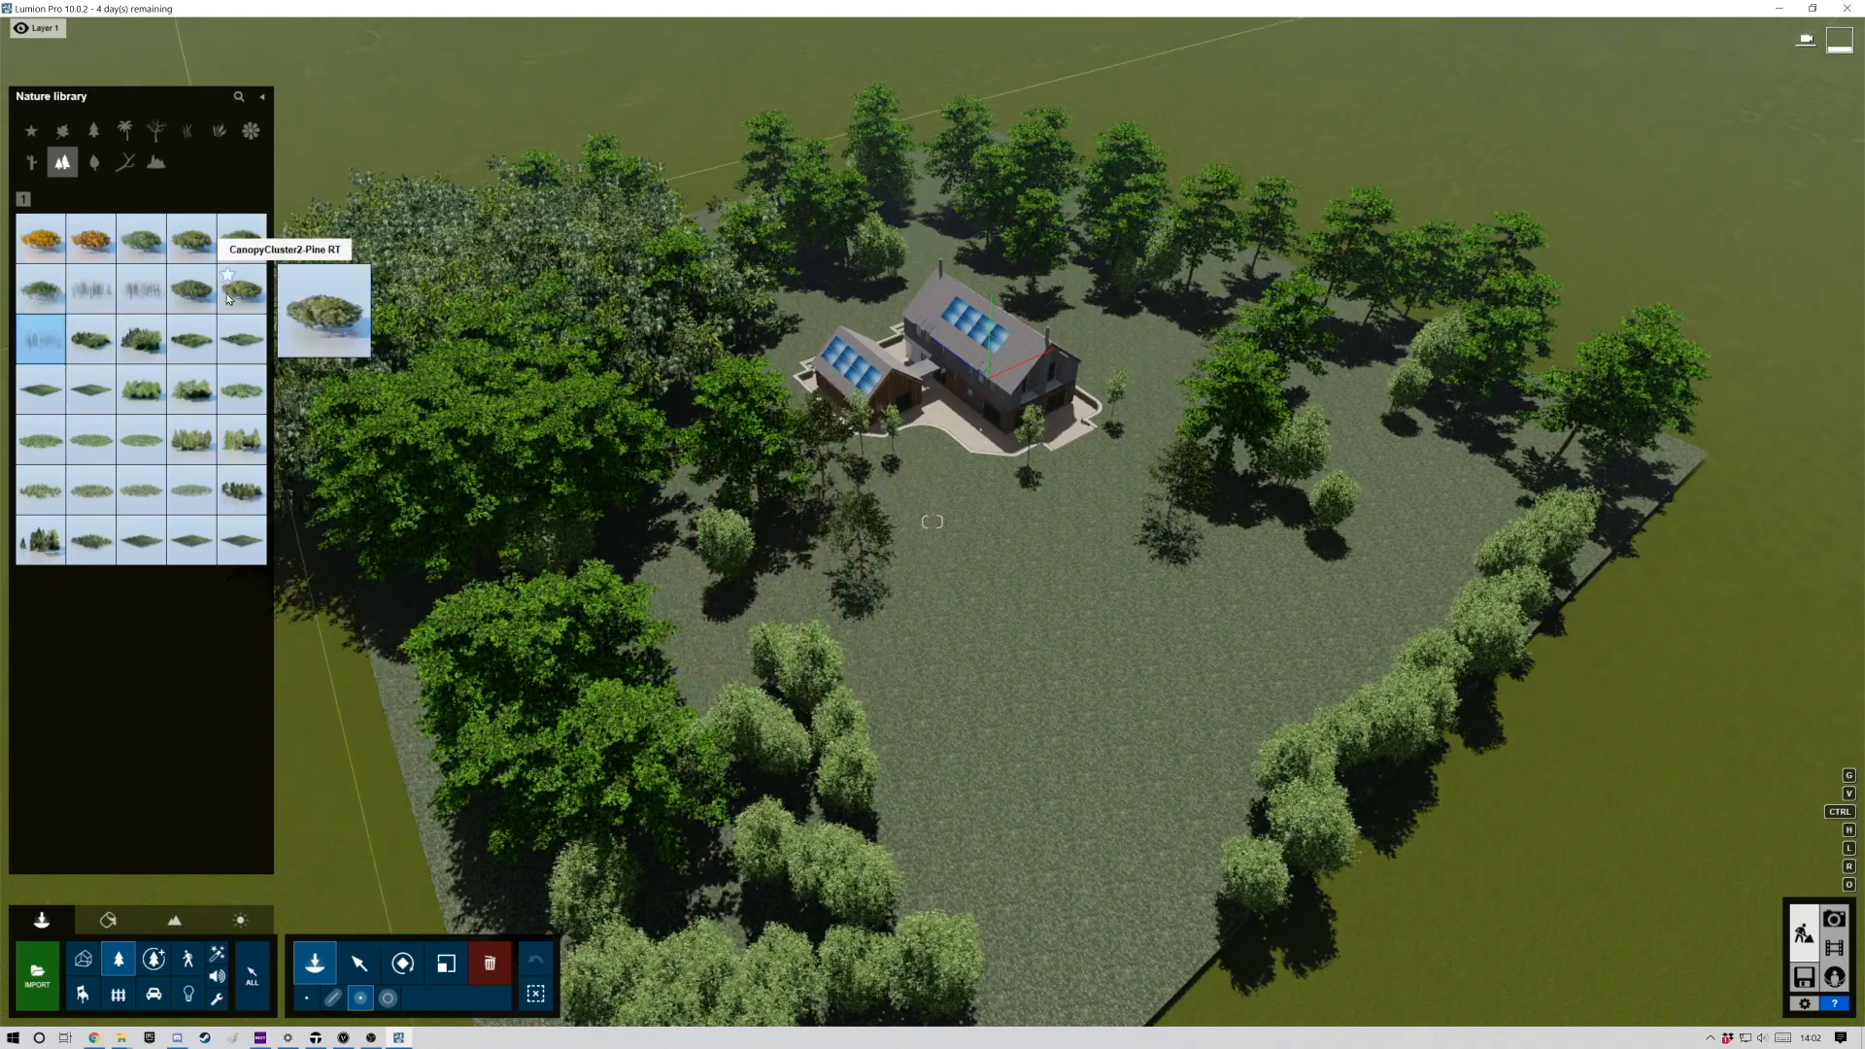
click(144, 292)
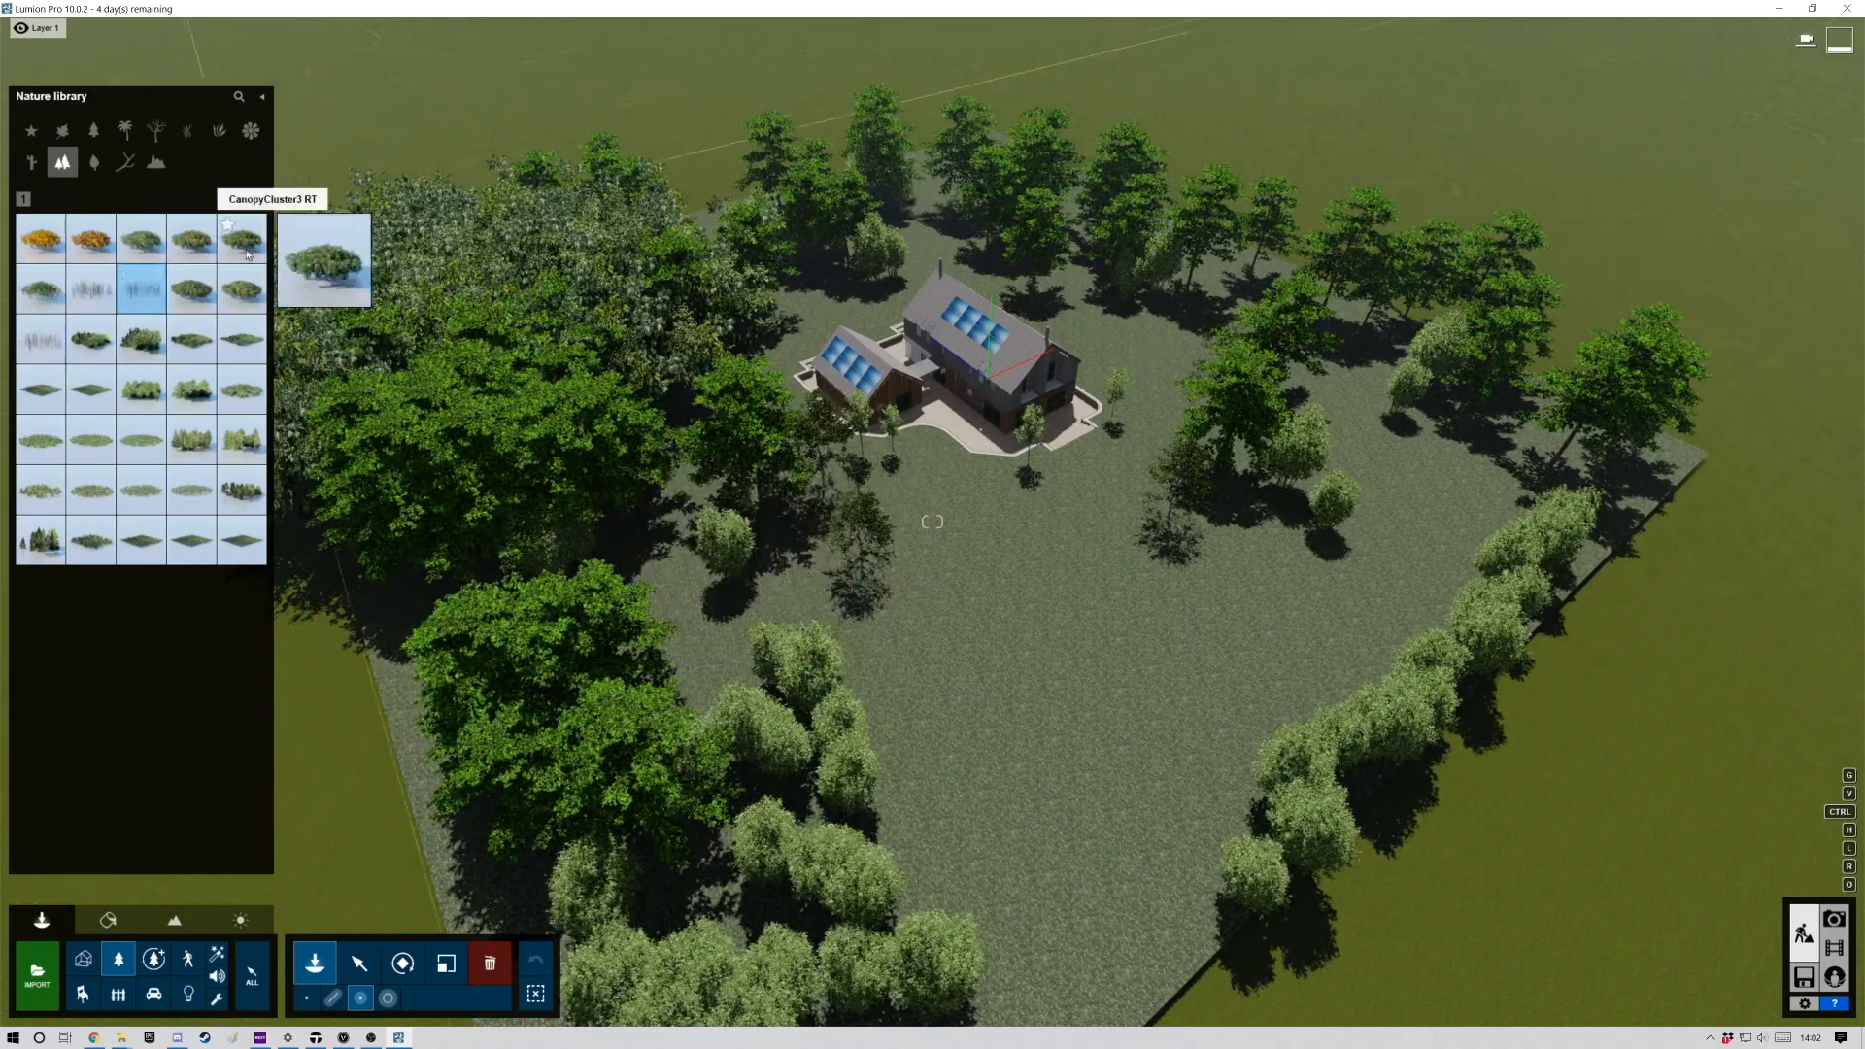
Scatter clusters of tall shrubs, low ground plants, pink flowering plants and blue-green plants over the grass and around the trees.
click(187, 132)
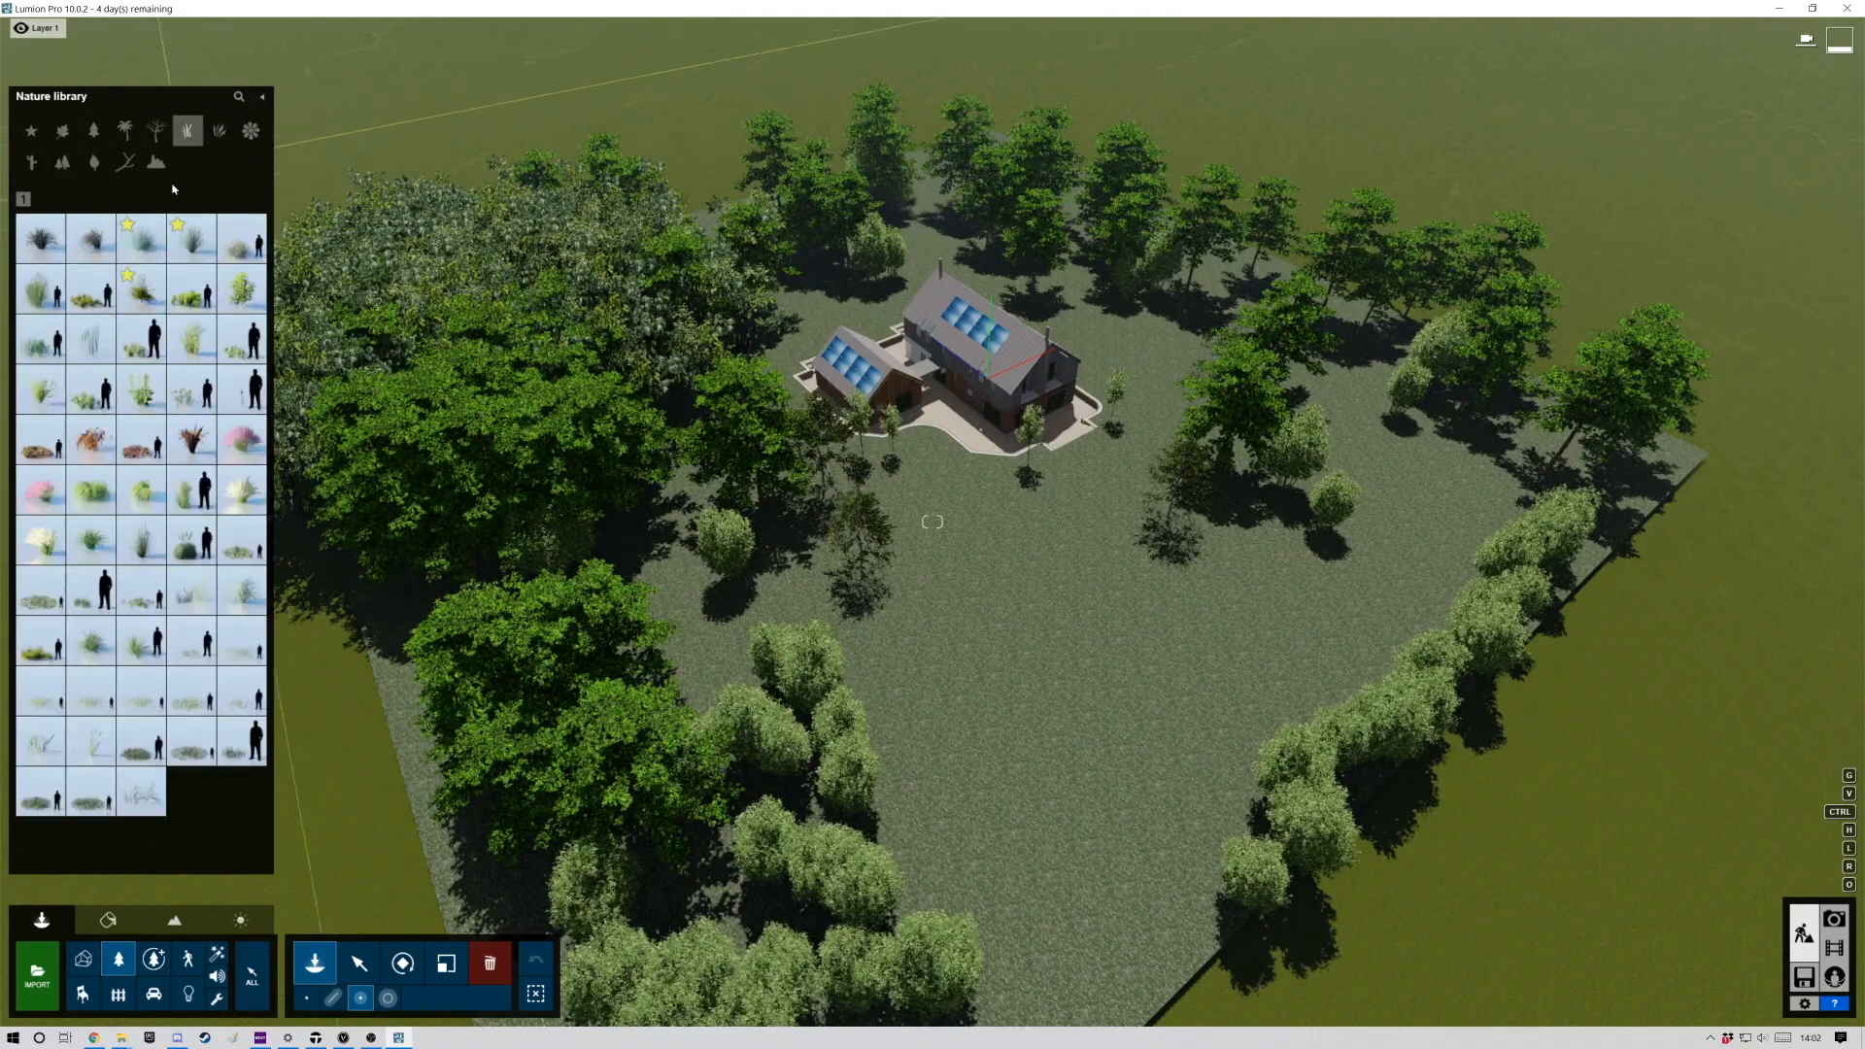
click(37, 298)
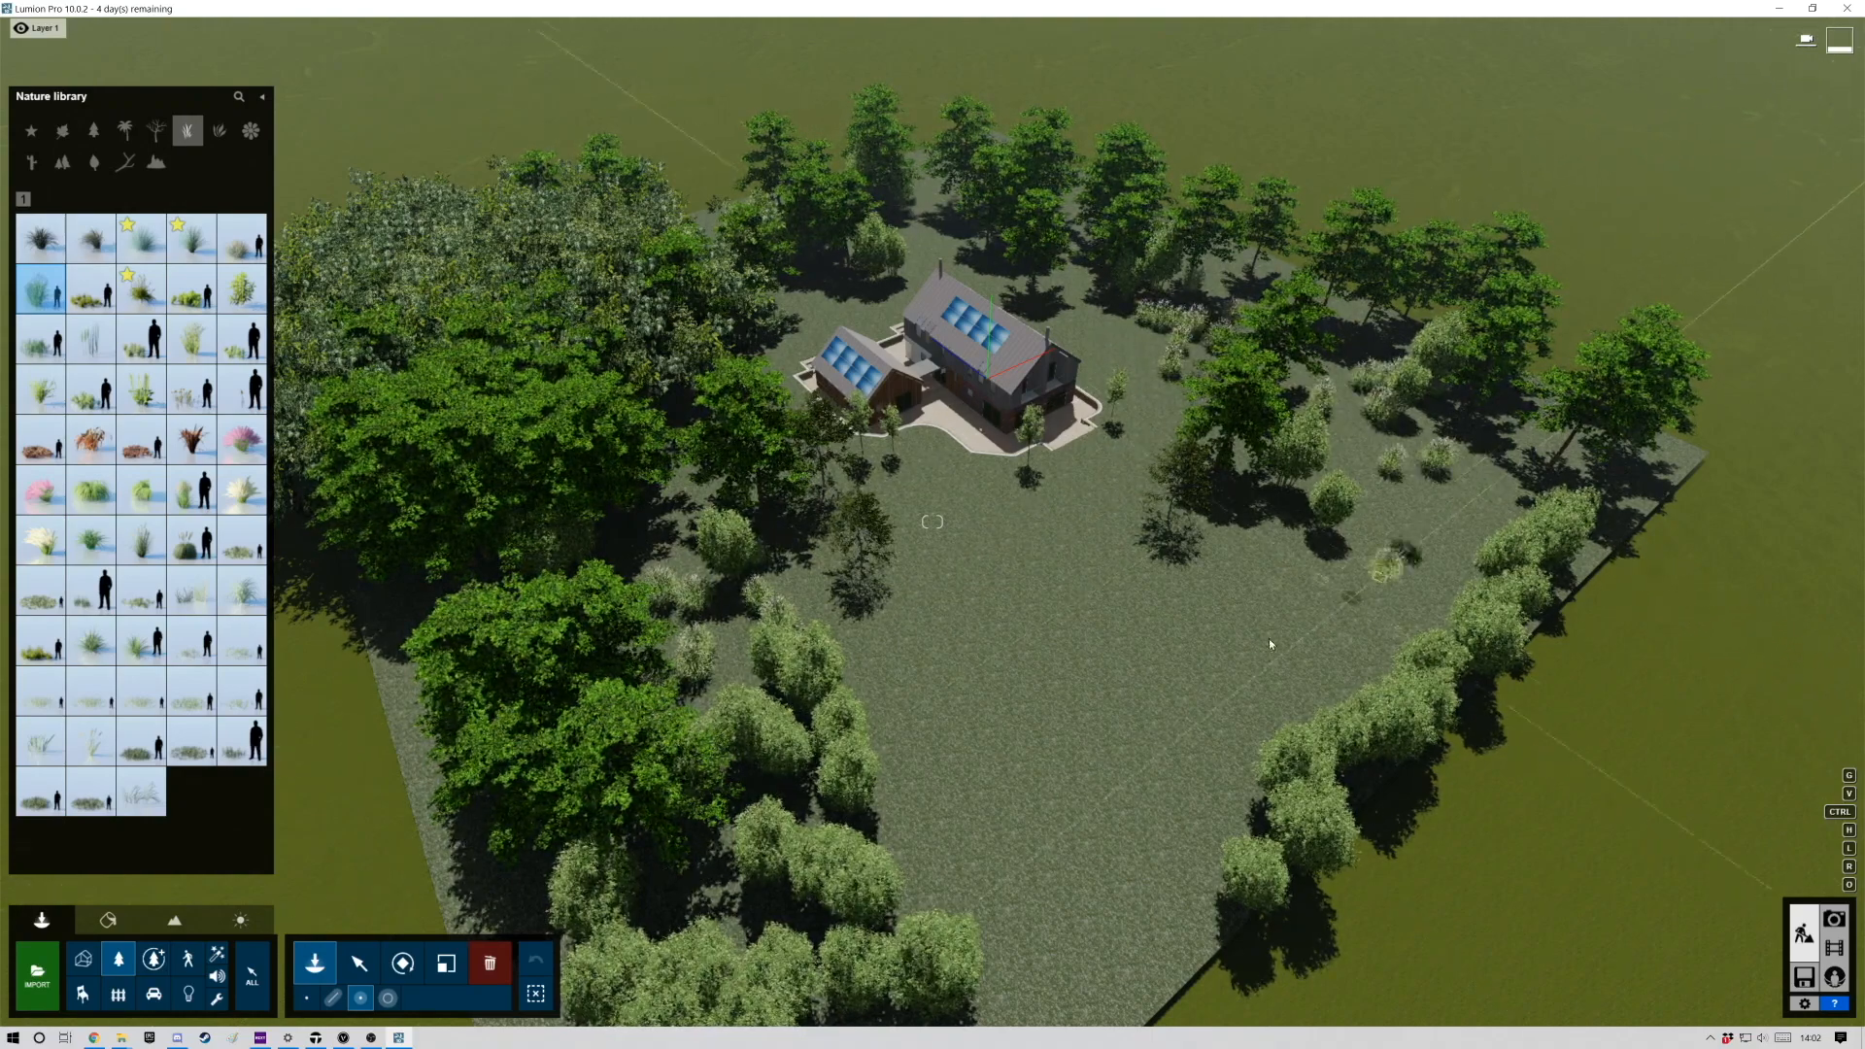
click(143, 590)
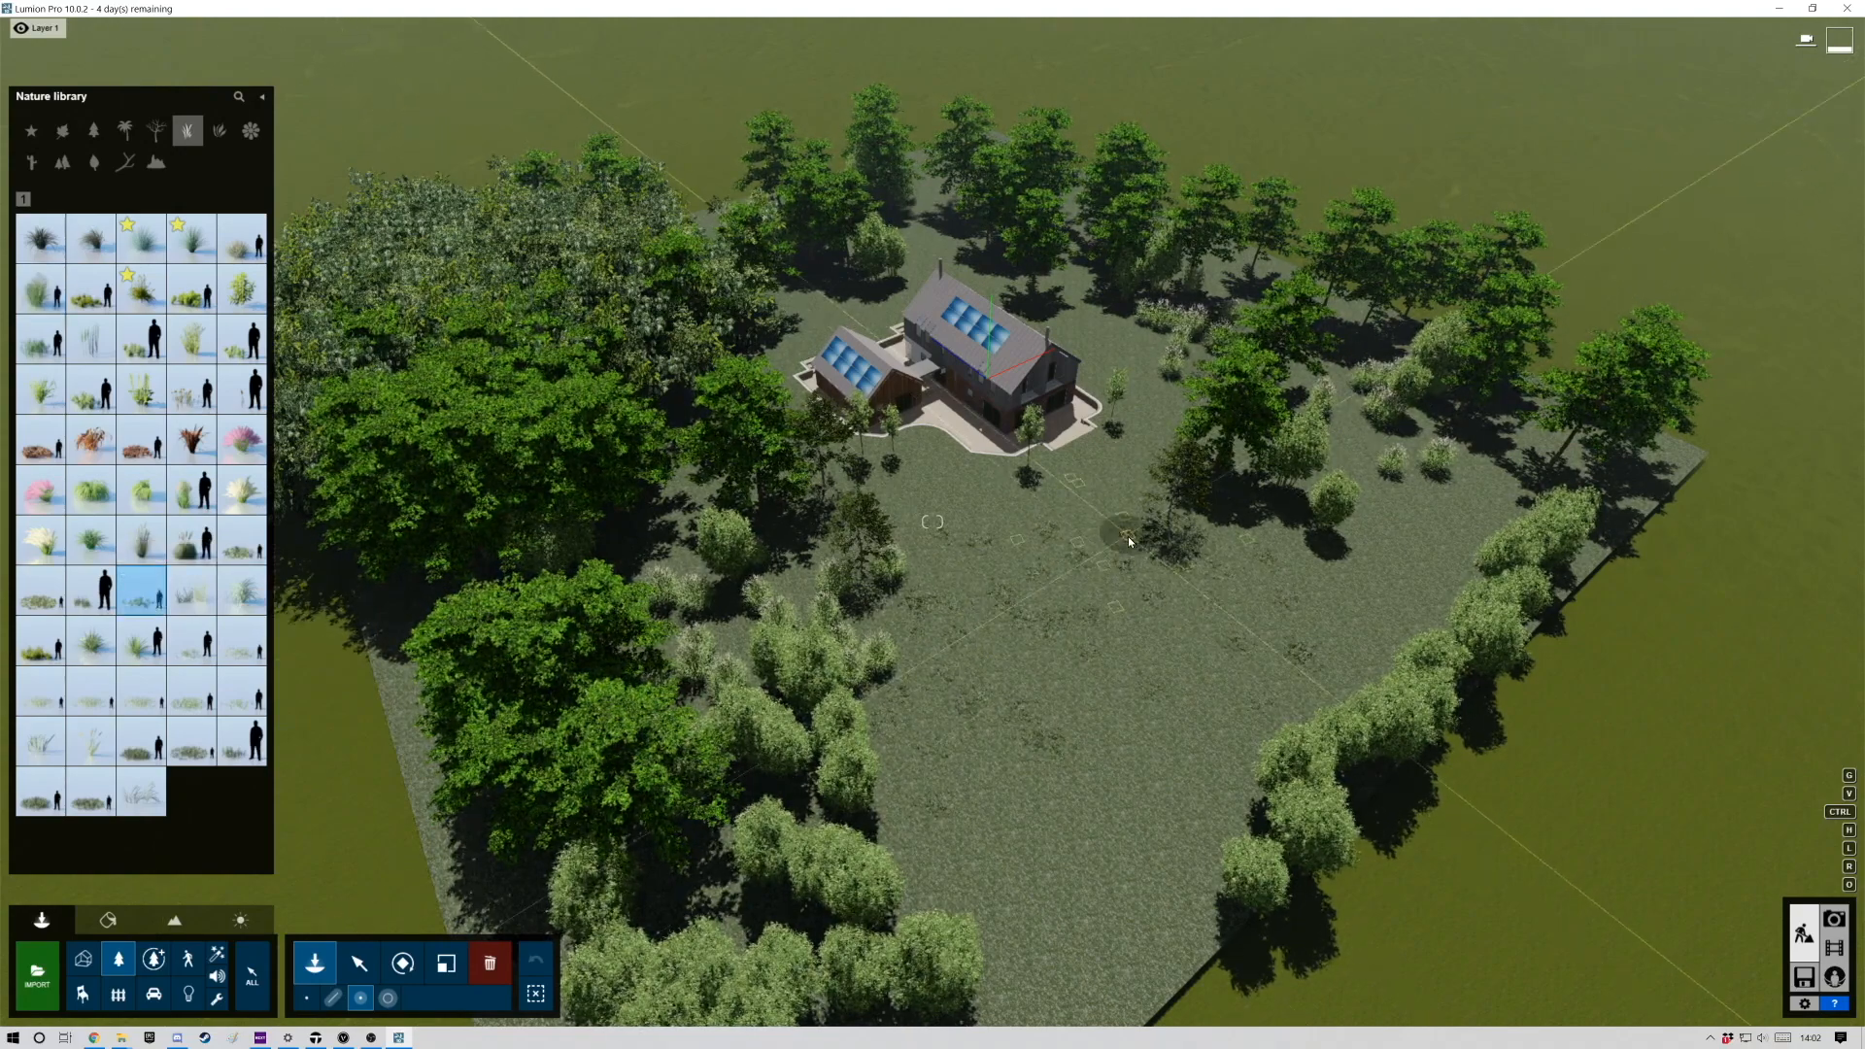
click(55, 505)
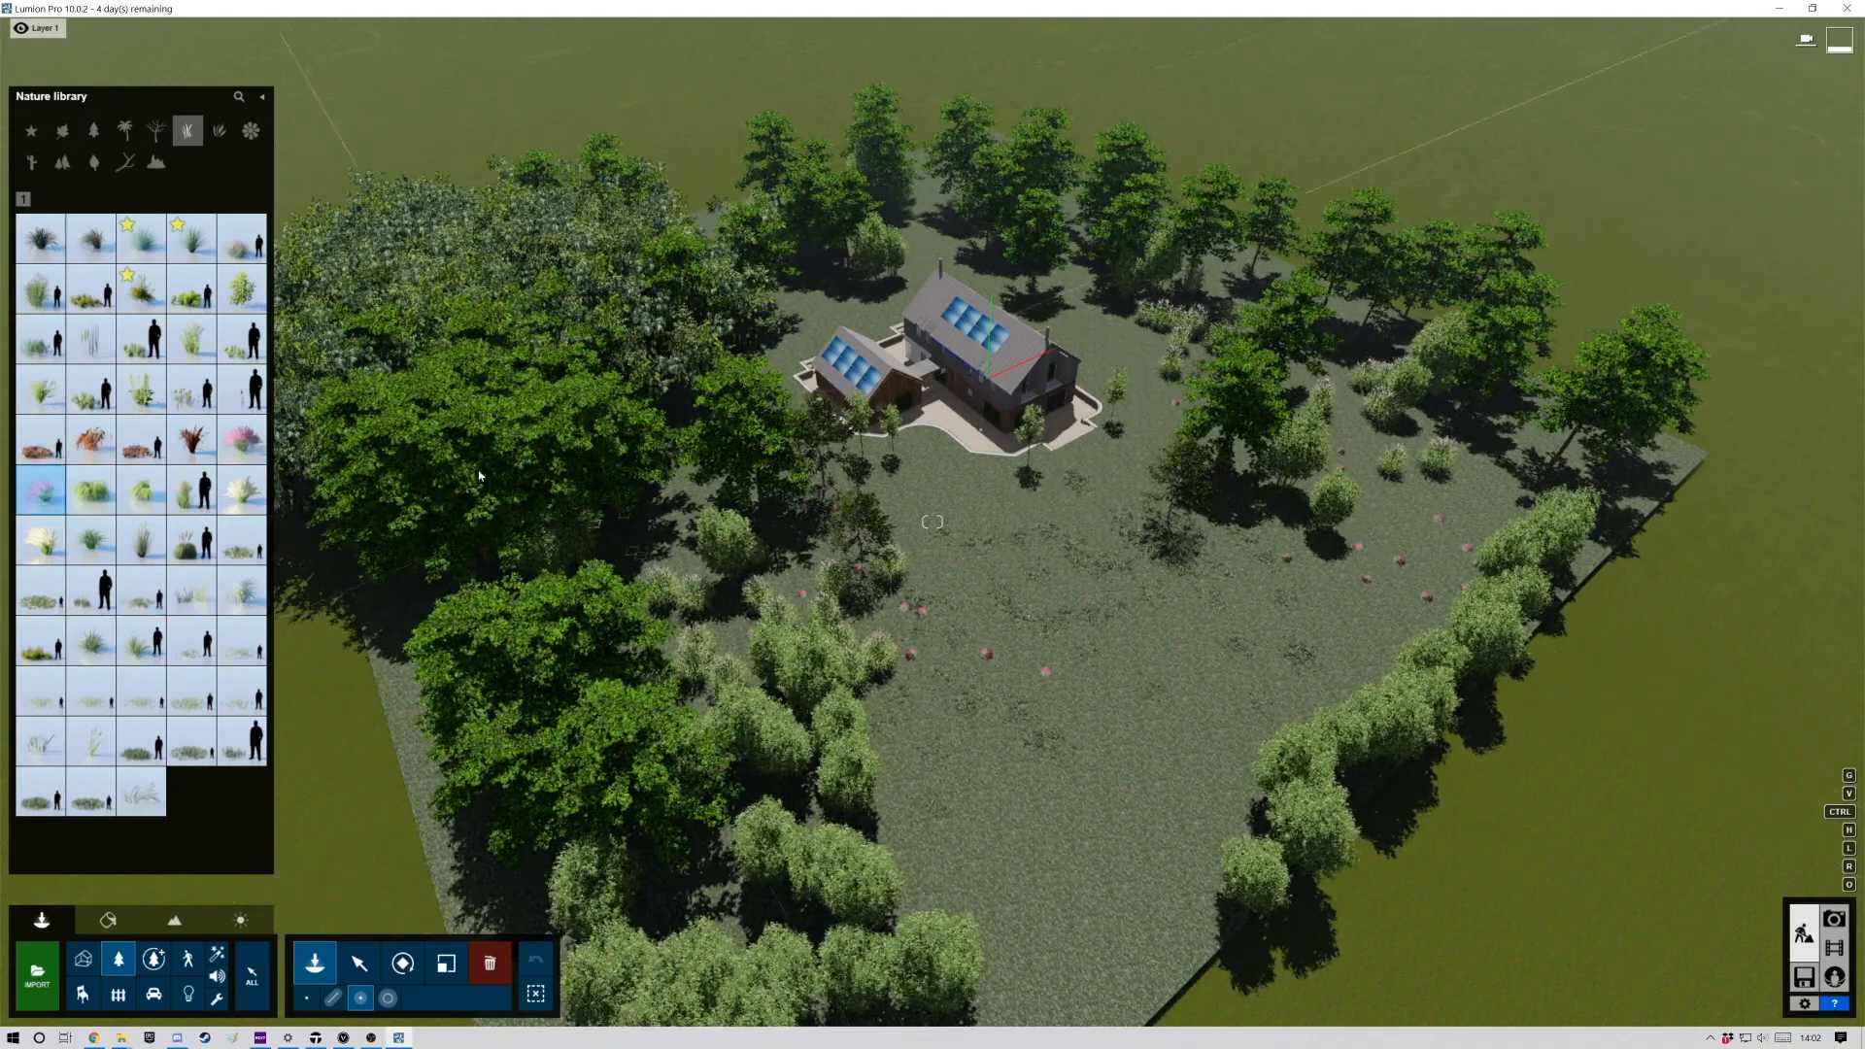
click(141, 238)
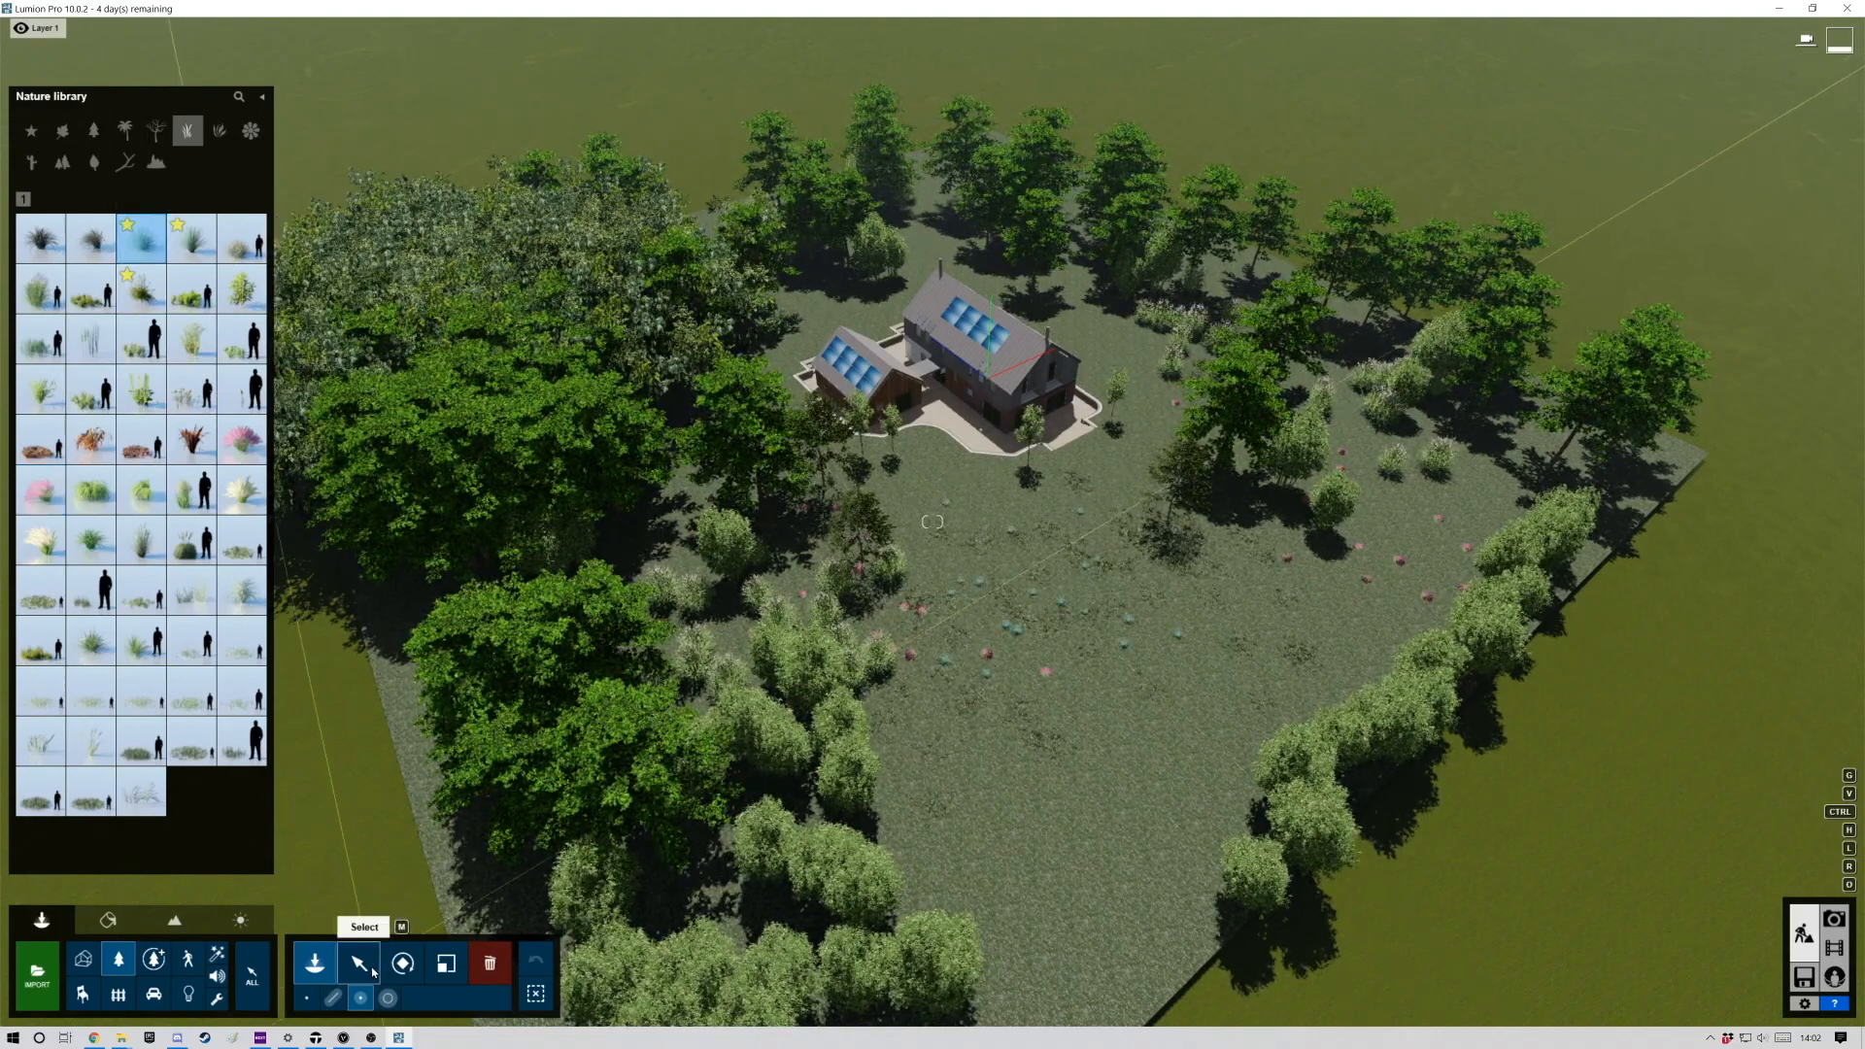
Mass-paint blue-green plants and then low grass over the open meadow in front of the house, adjusting the density.
click(388, 999)
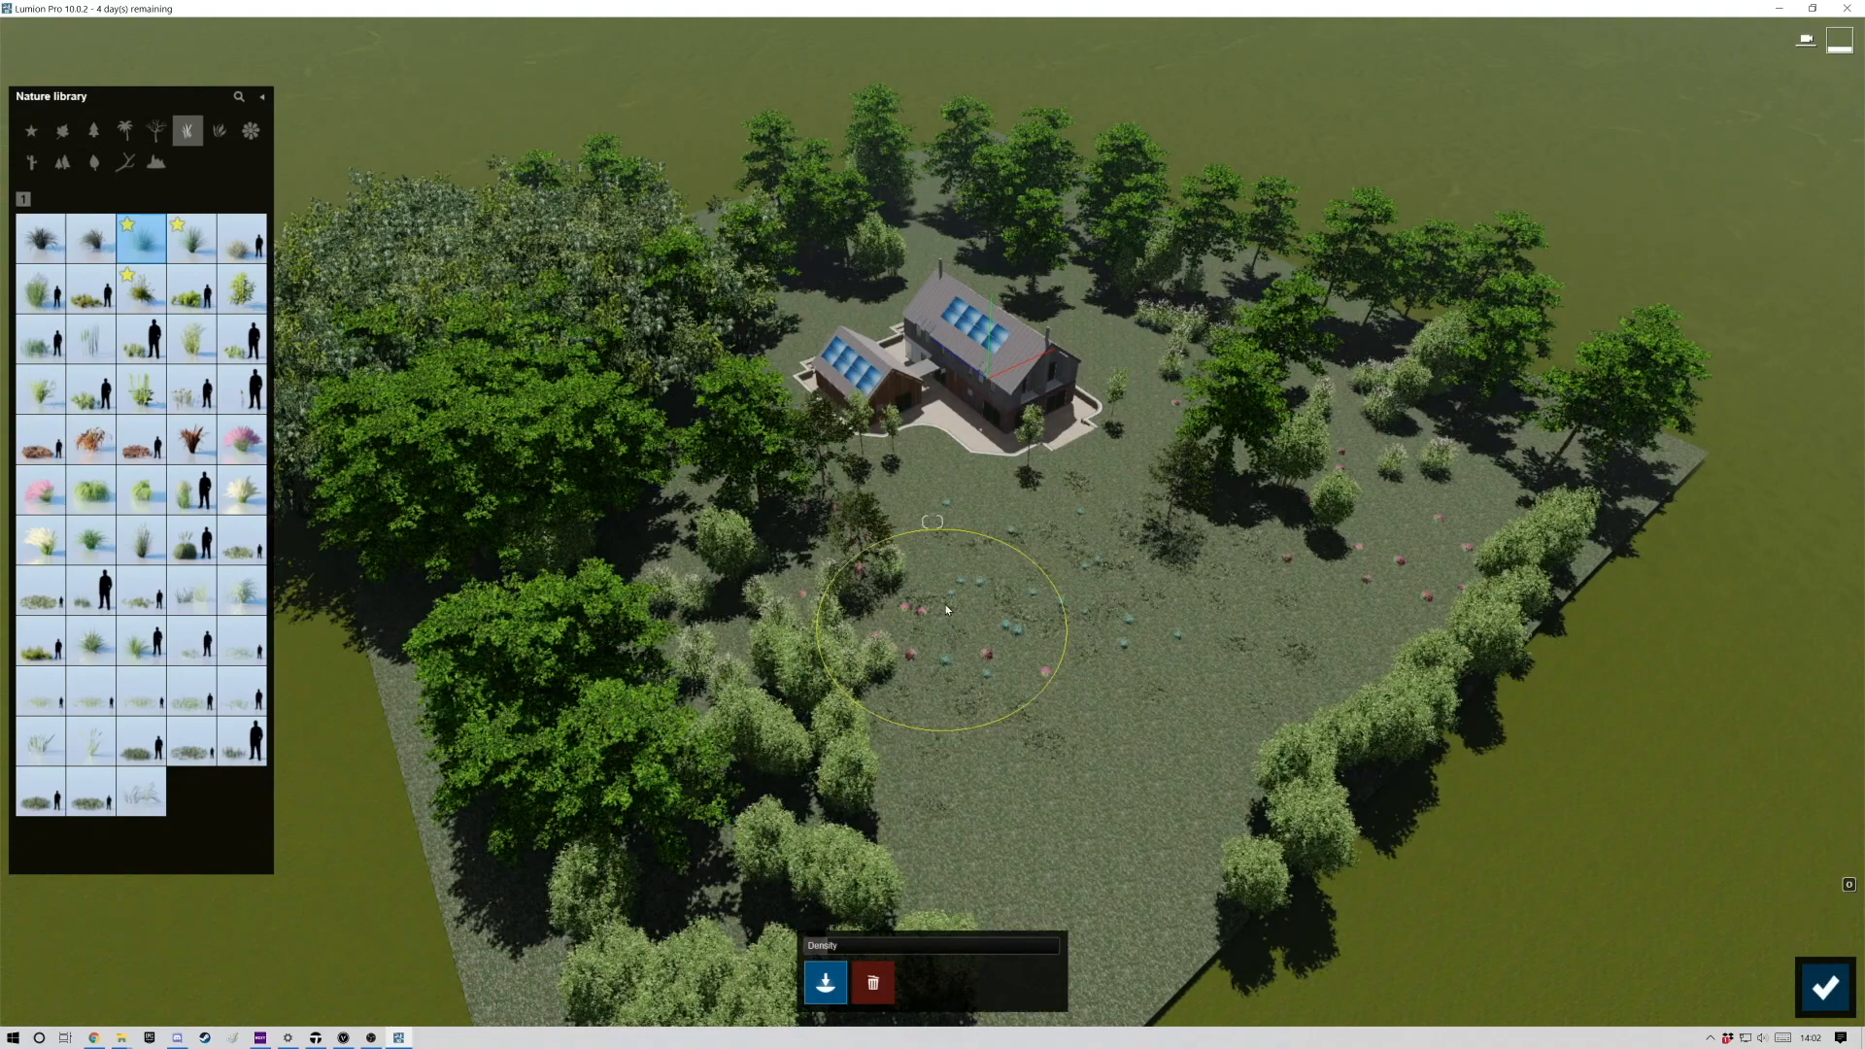
mouse_move(184, 256)
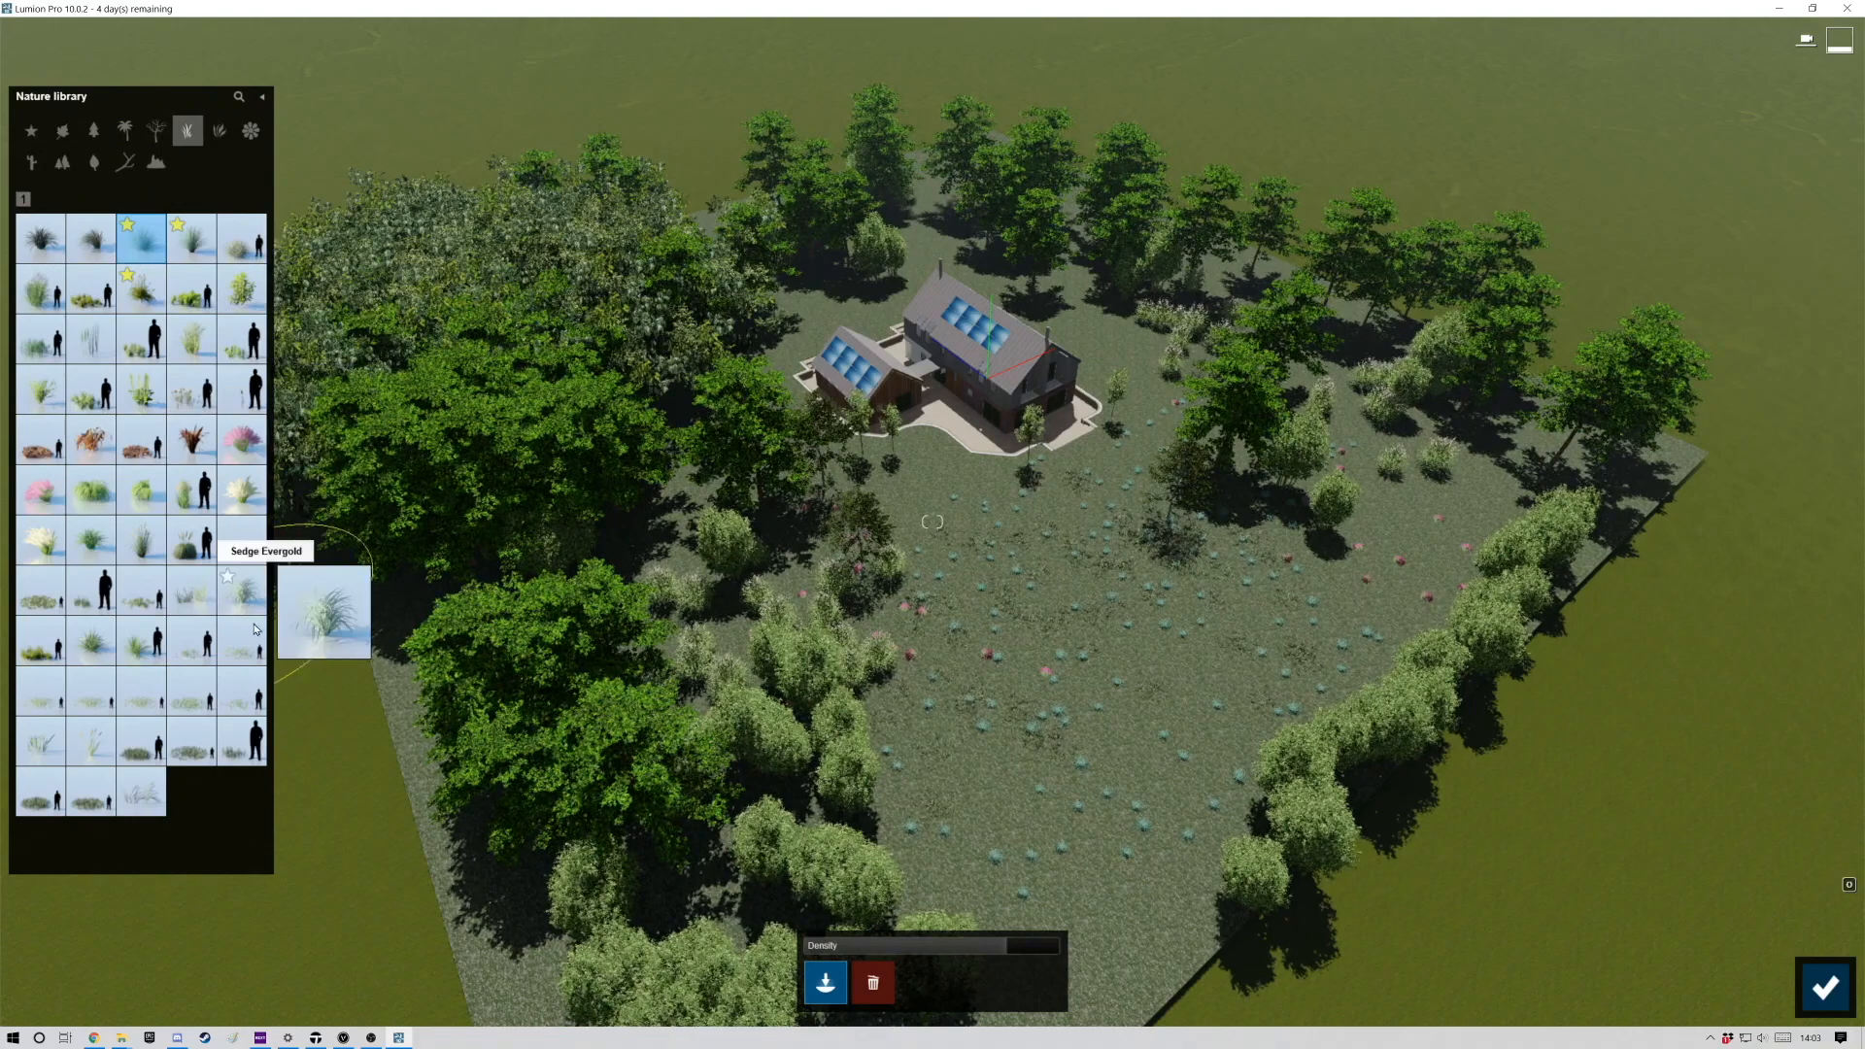
click(192, 691)
mouse_move(977, 694)
mouse_down()
mouse_move(1144, 536)
mouse_move(1006, 529)
mouse_move(1020, 564)
mouse_move(1268, 486)
mouse_move(1156, 495)
mouse_up()
Examine the planted meadow, surrounding trees and house from overhead down to near ground level.
key(e)
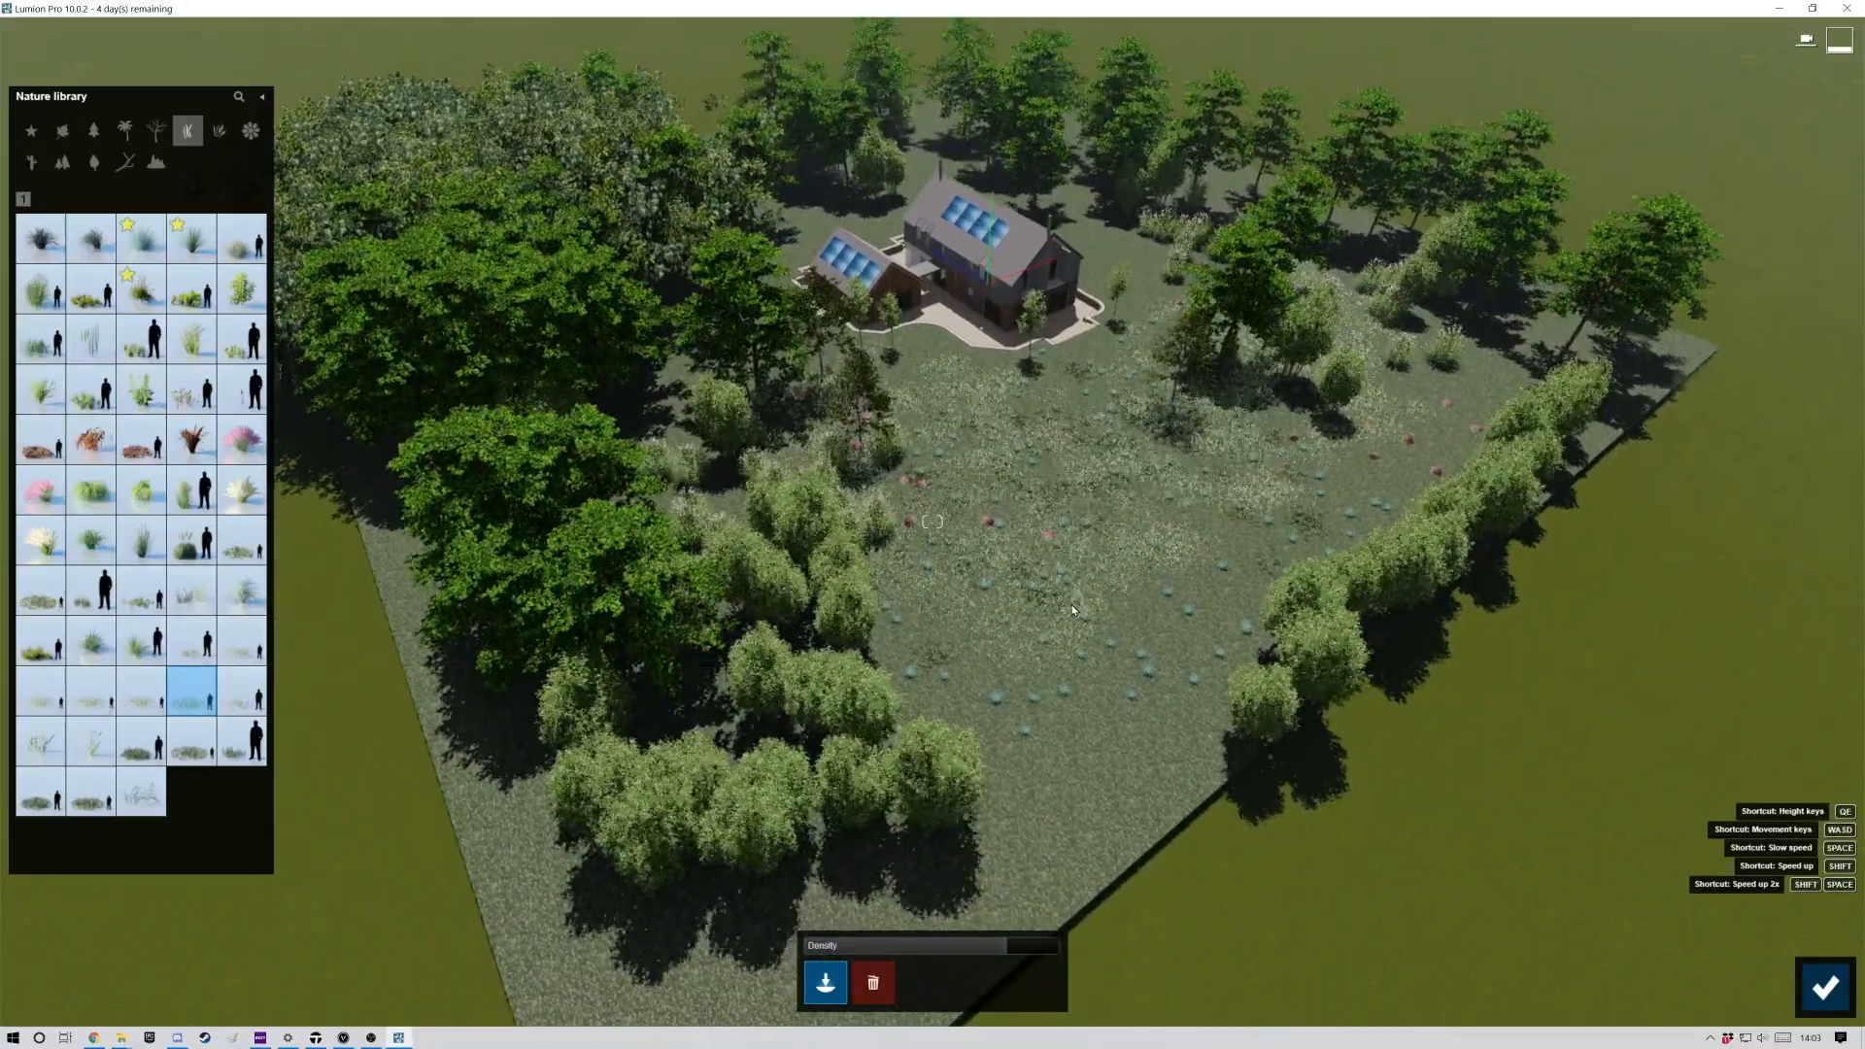
right_drag(1088, 602, 1157, 790)
key(e)
key(q)
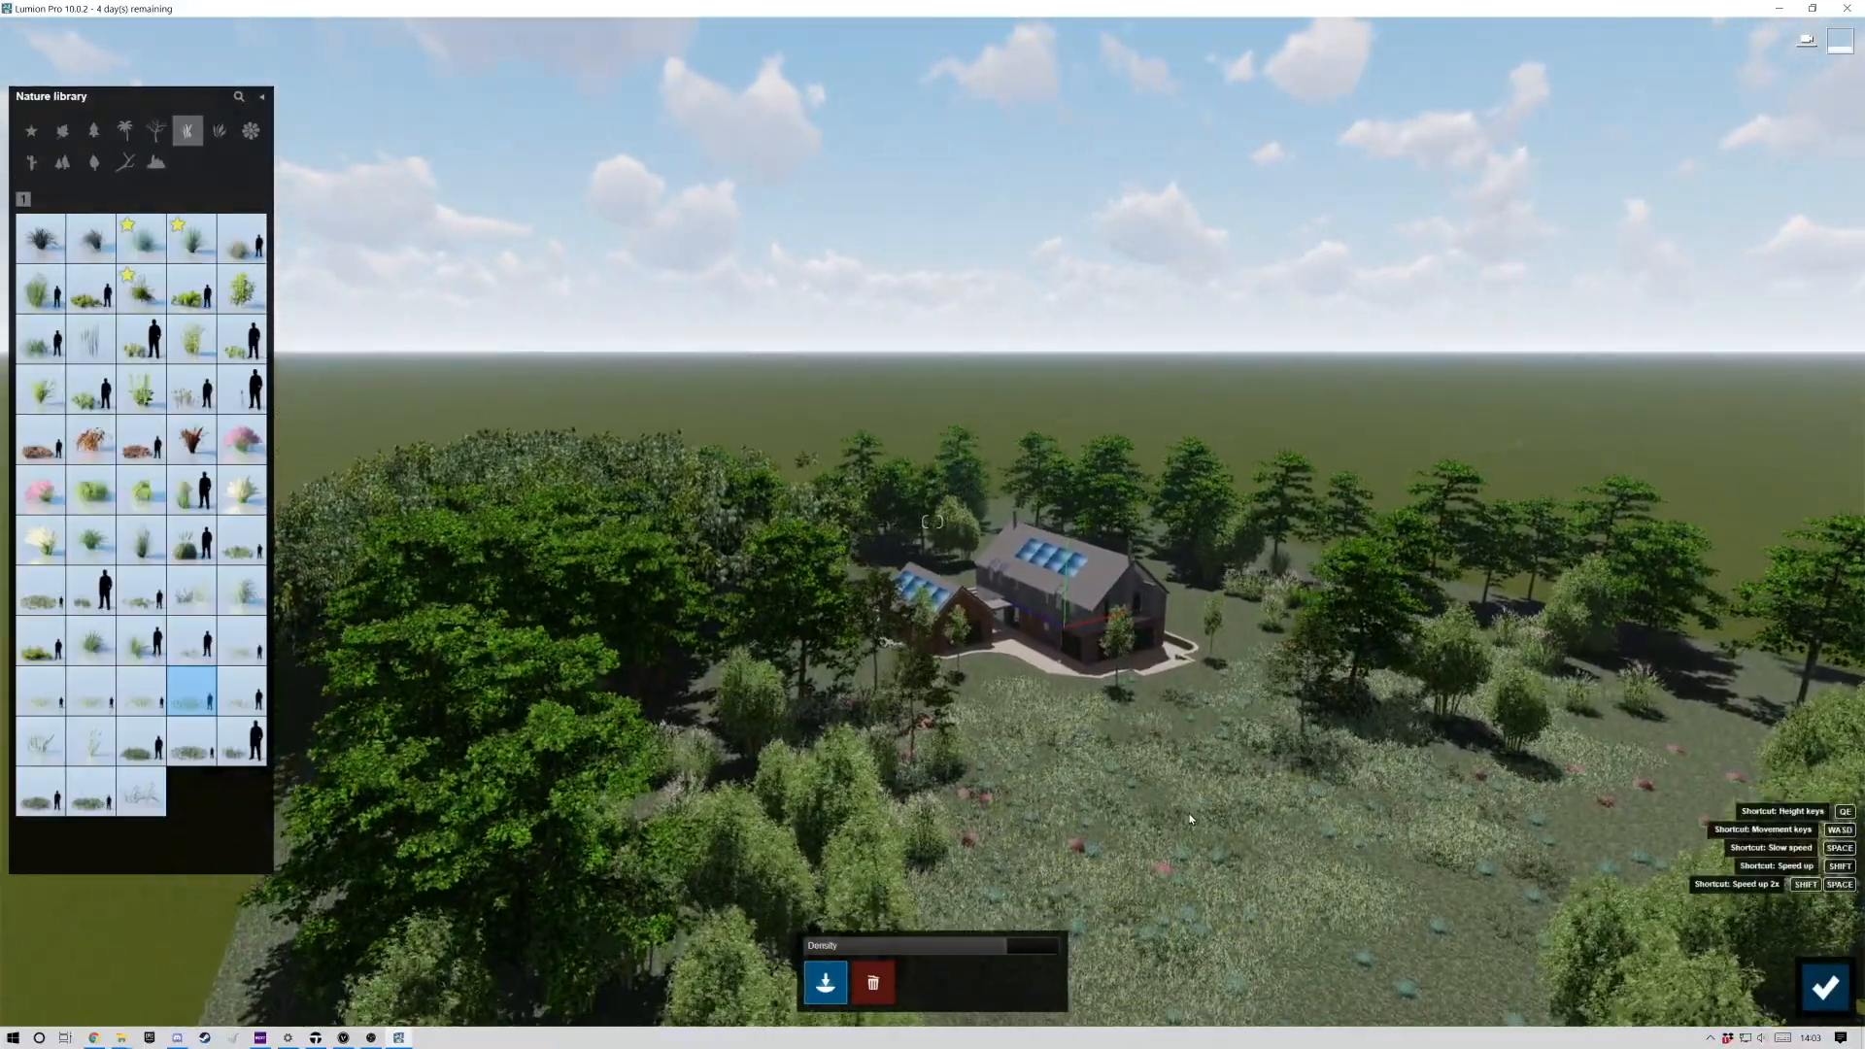
key(q)
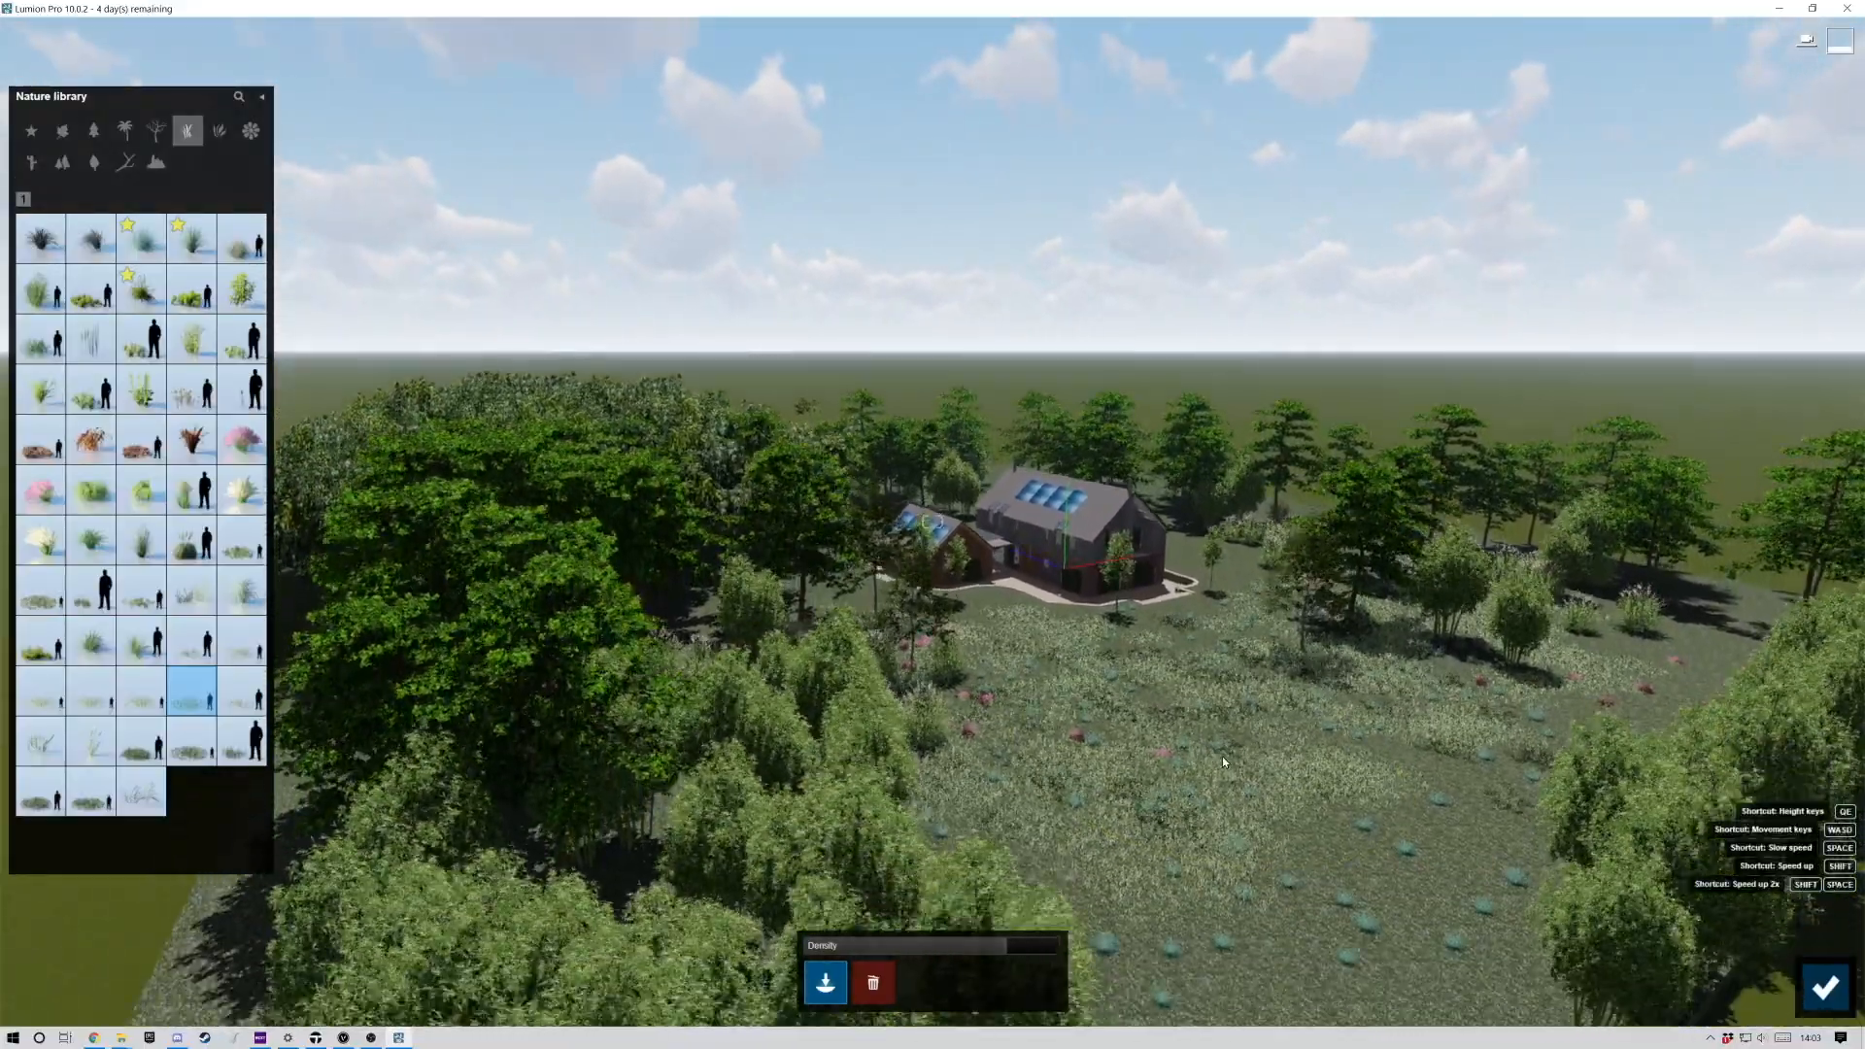
key(w)
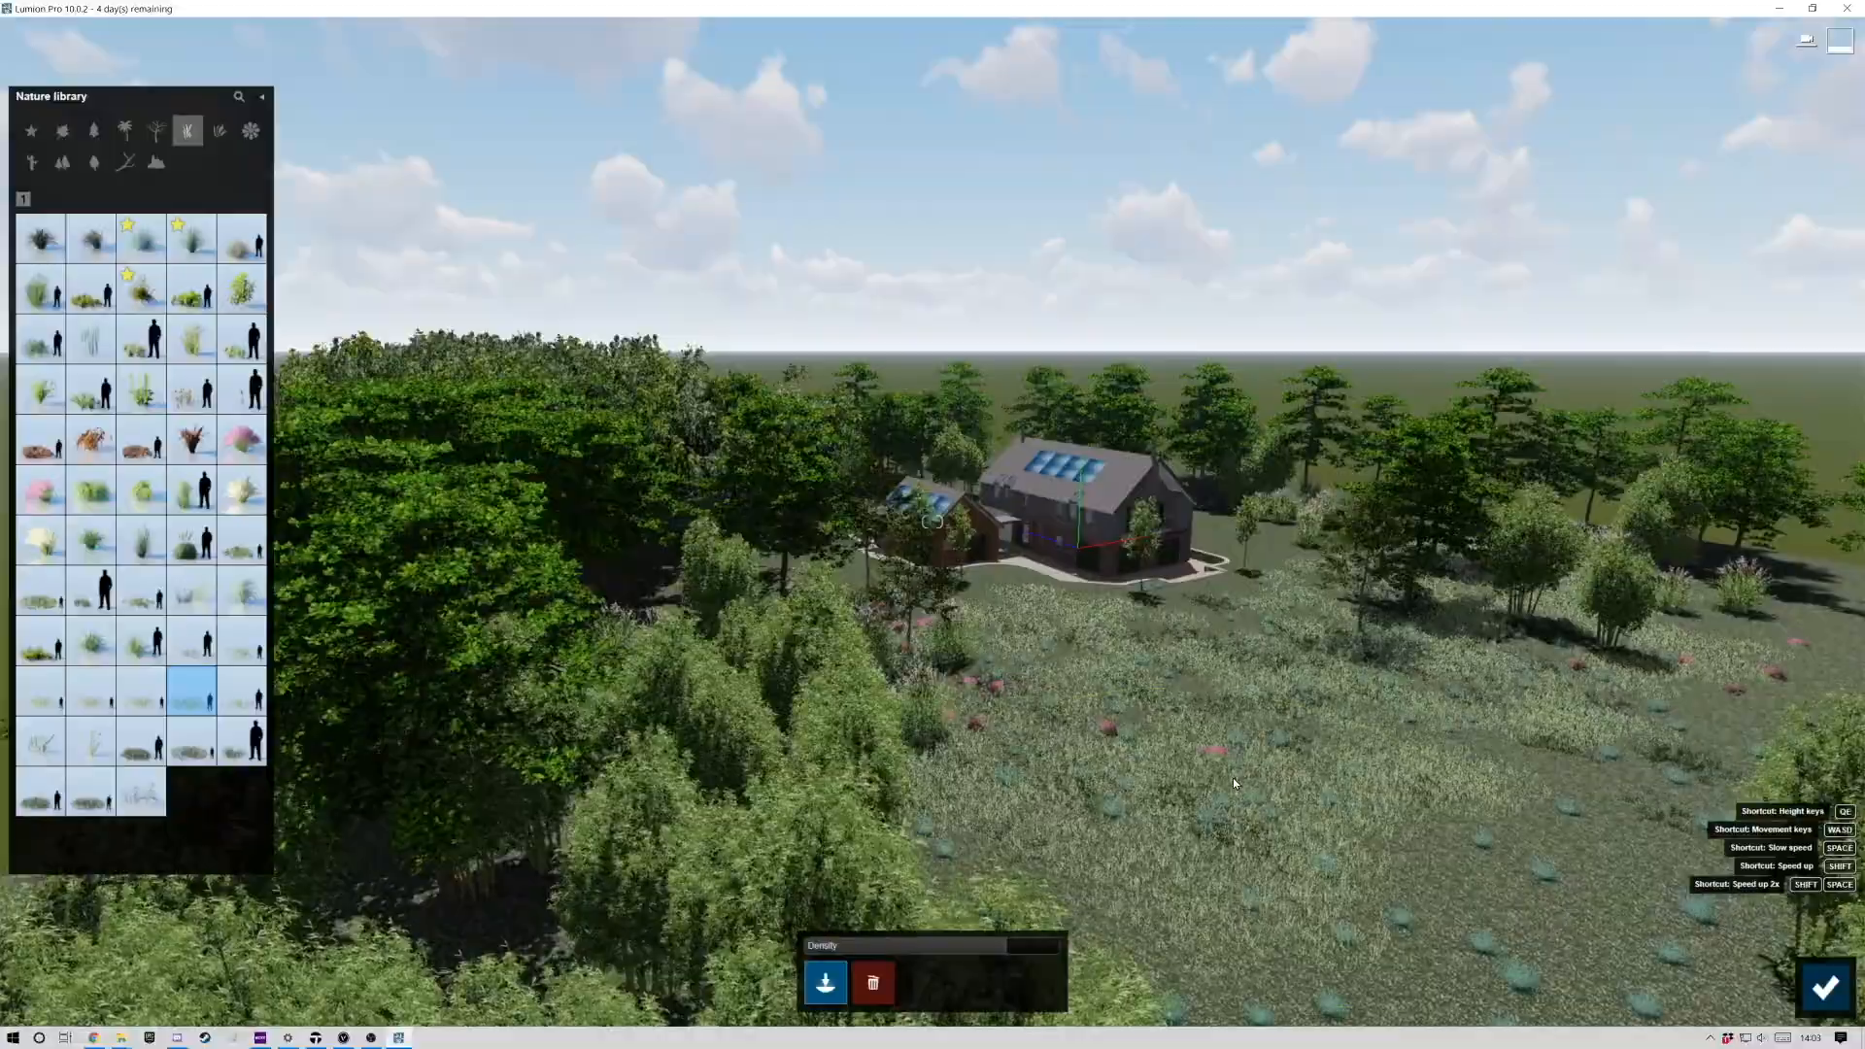
key(w)
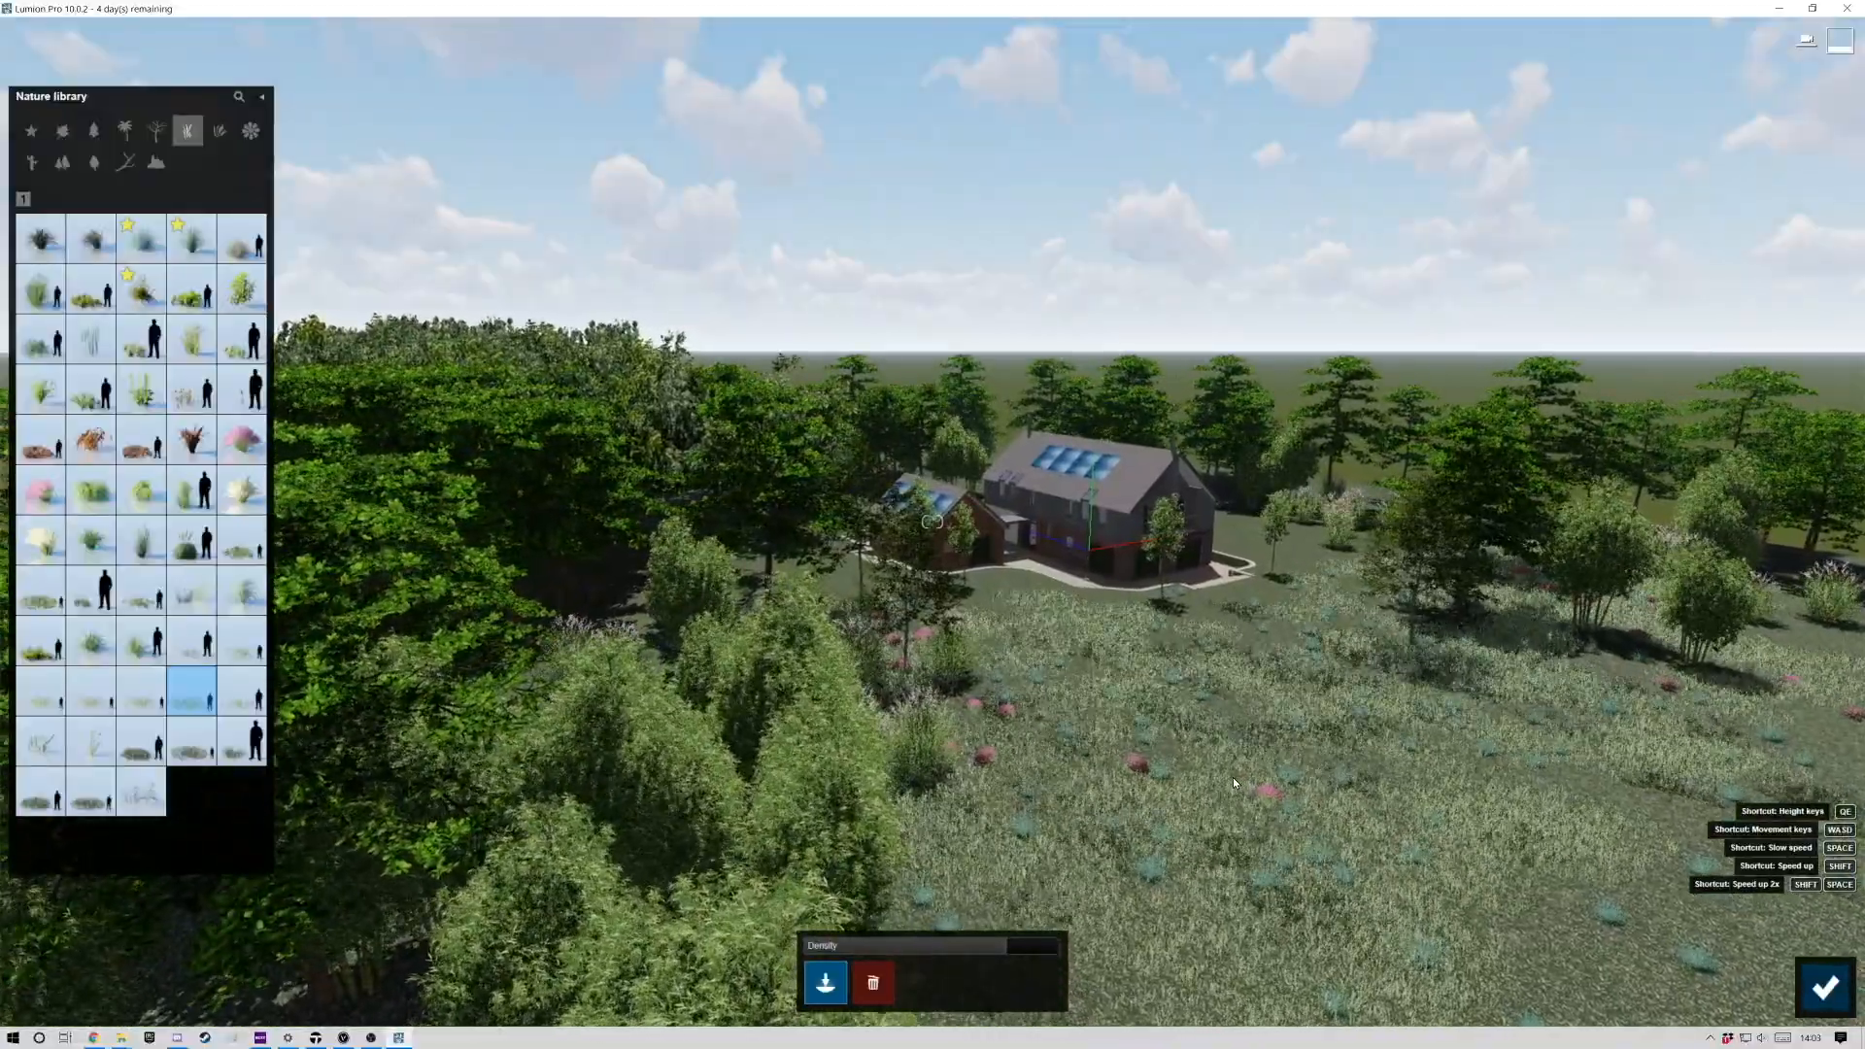
key(w)
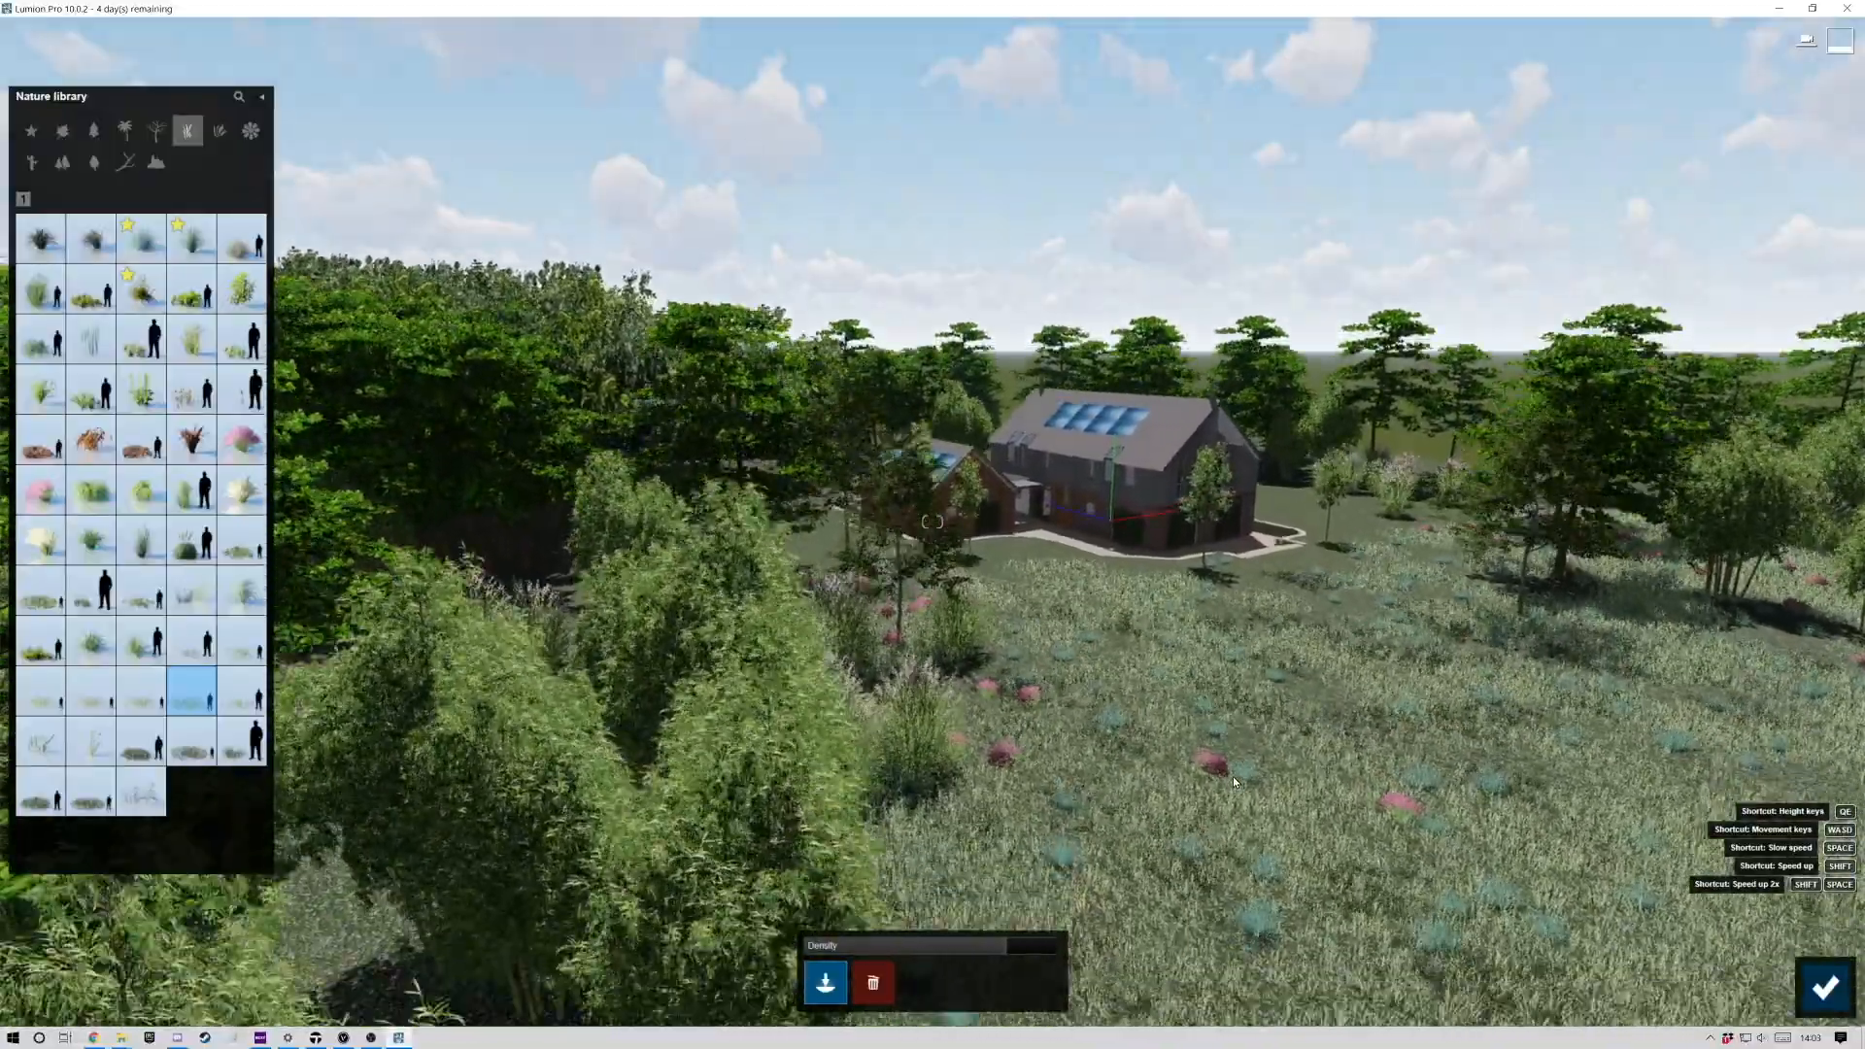
key(w)
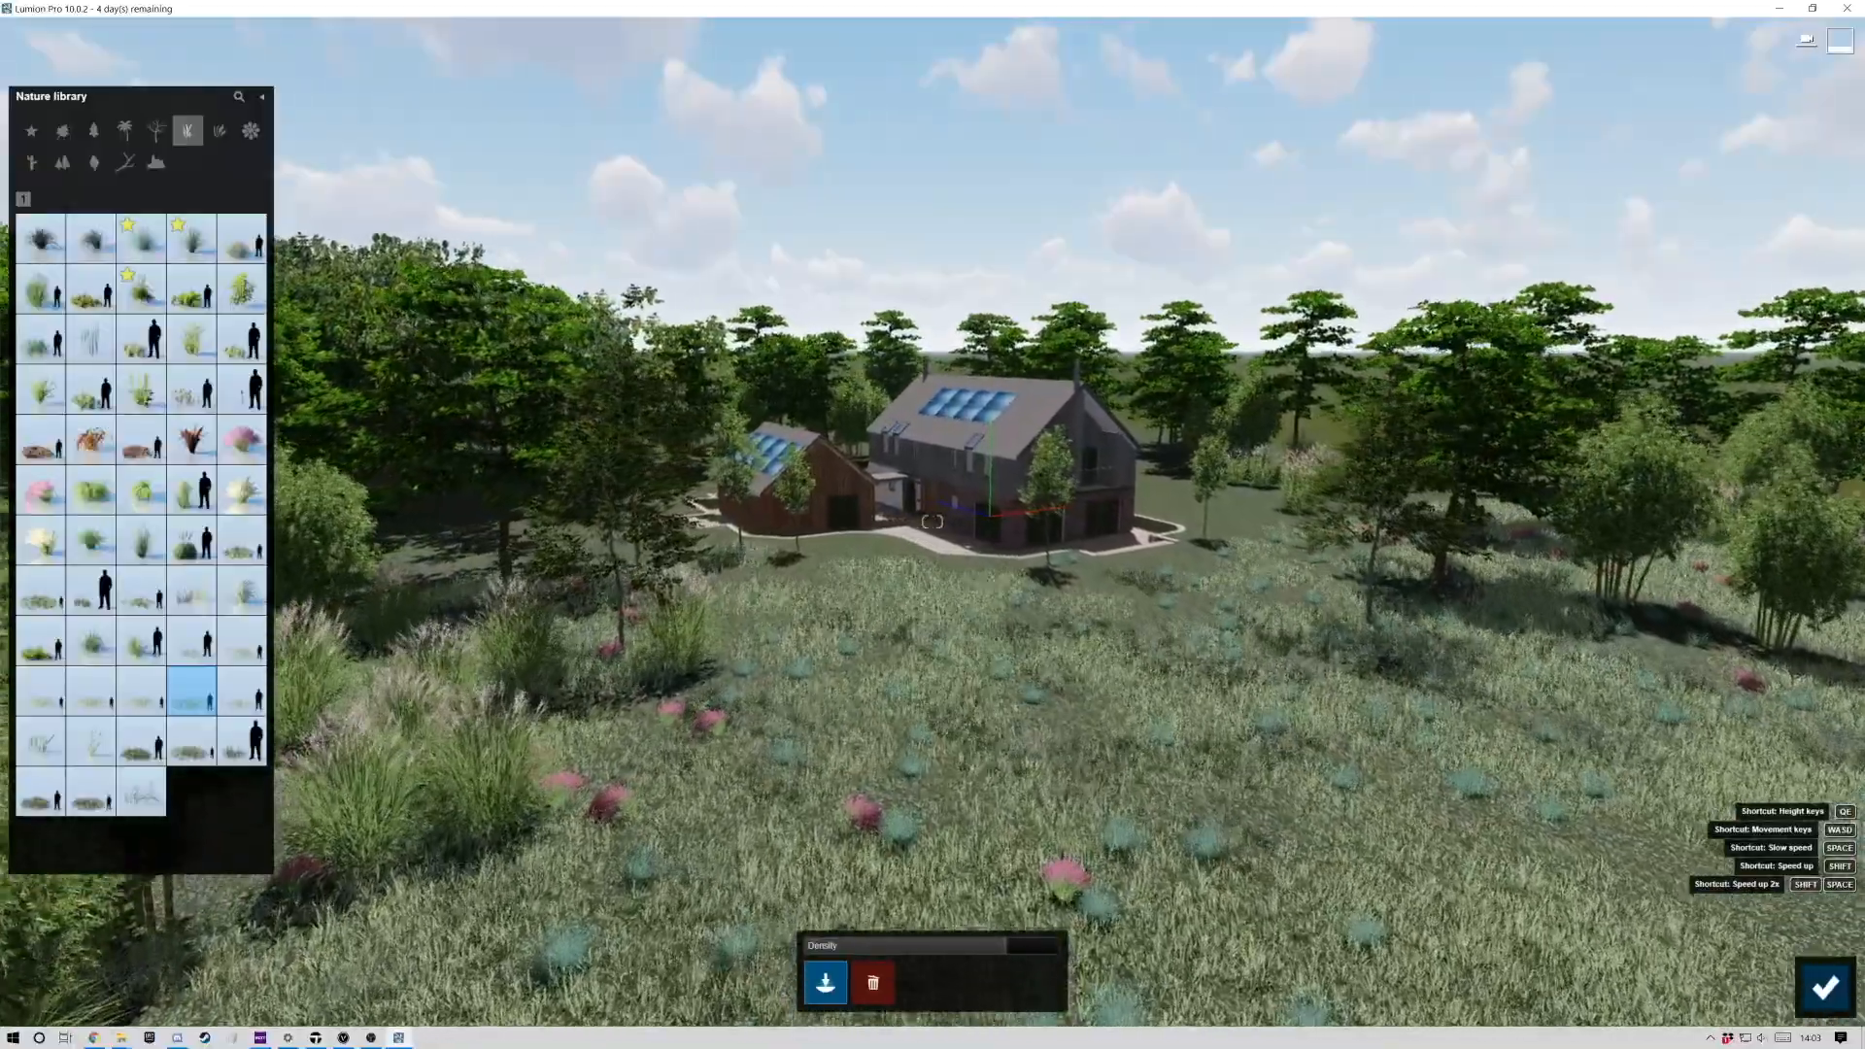
right_drag(1233, 782, 1262, 610)
key(w)
key(w)
right_drag(1166, 889, 1136, 838)
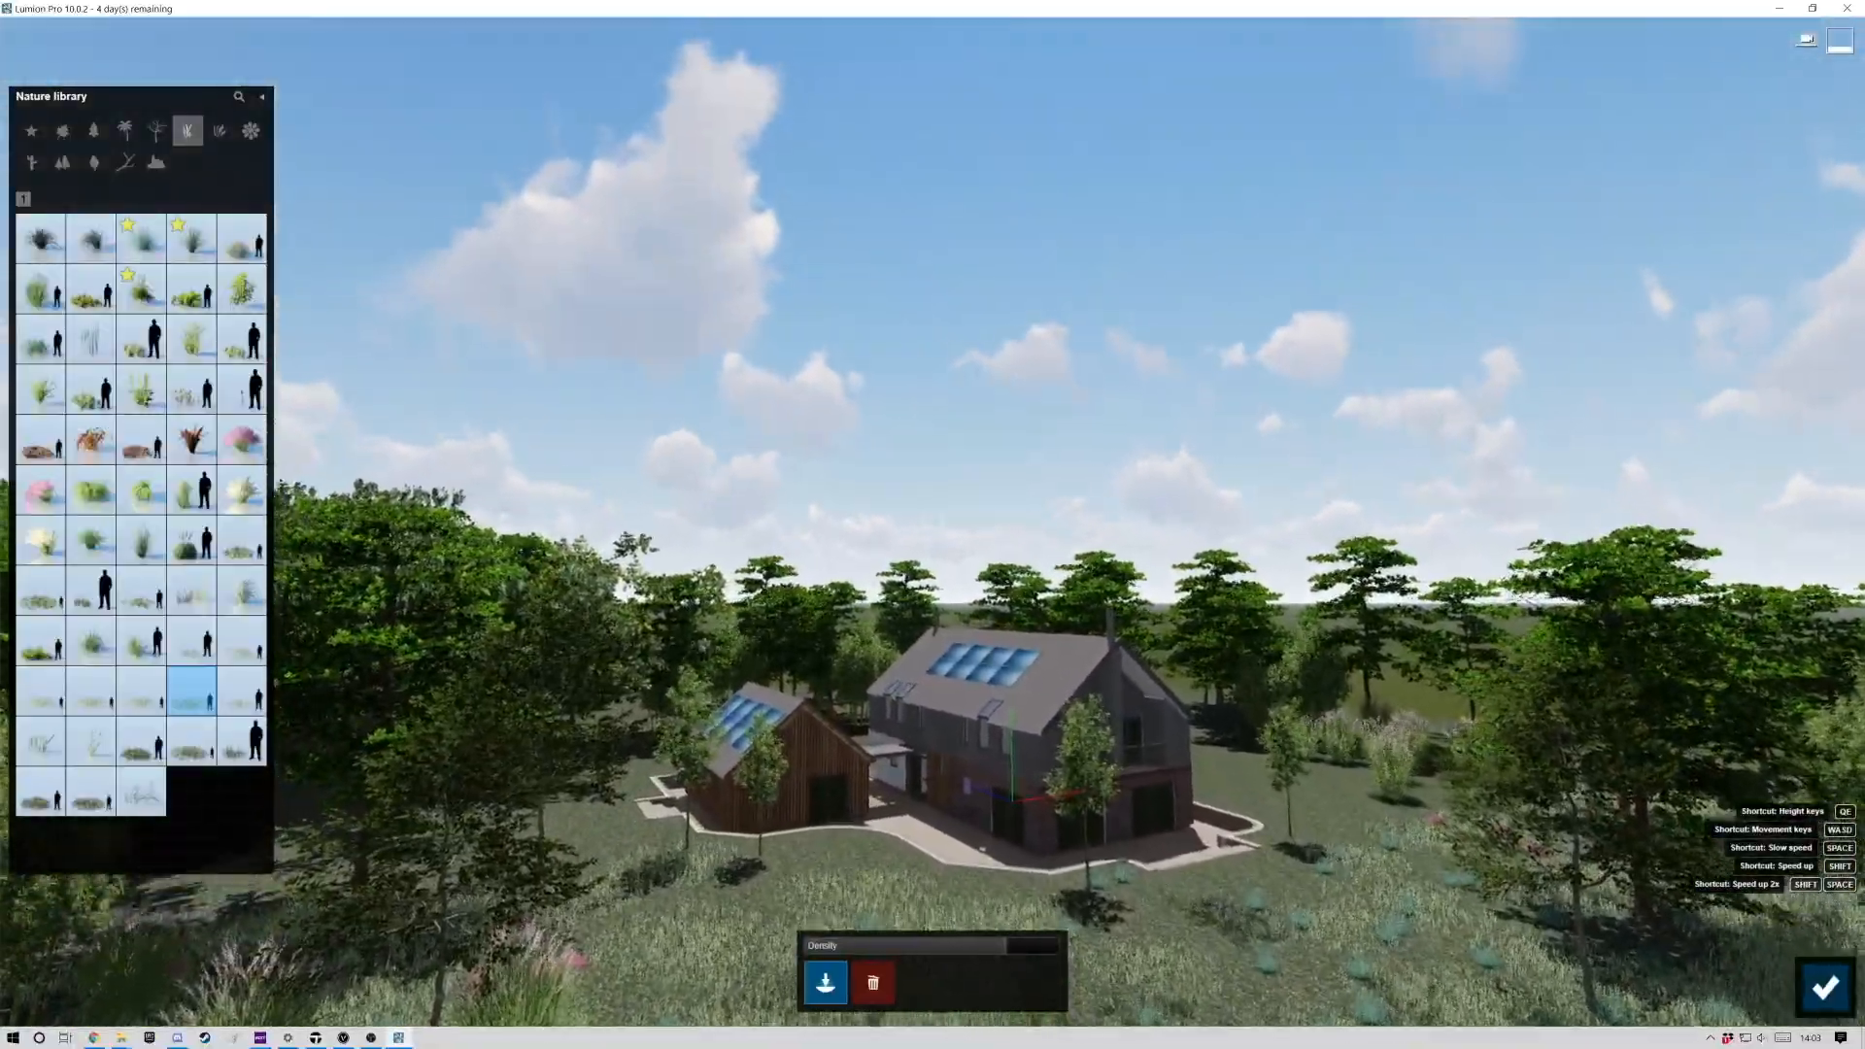
key(e)
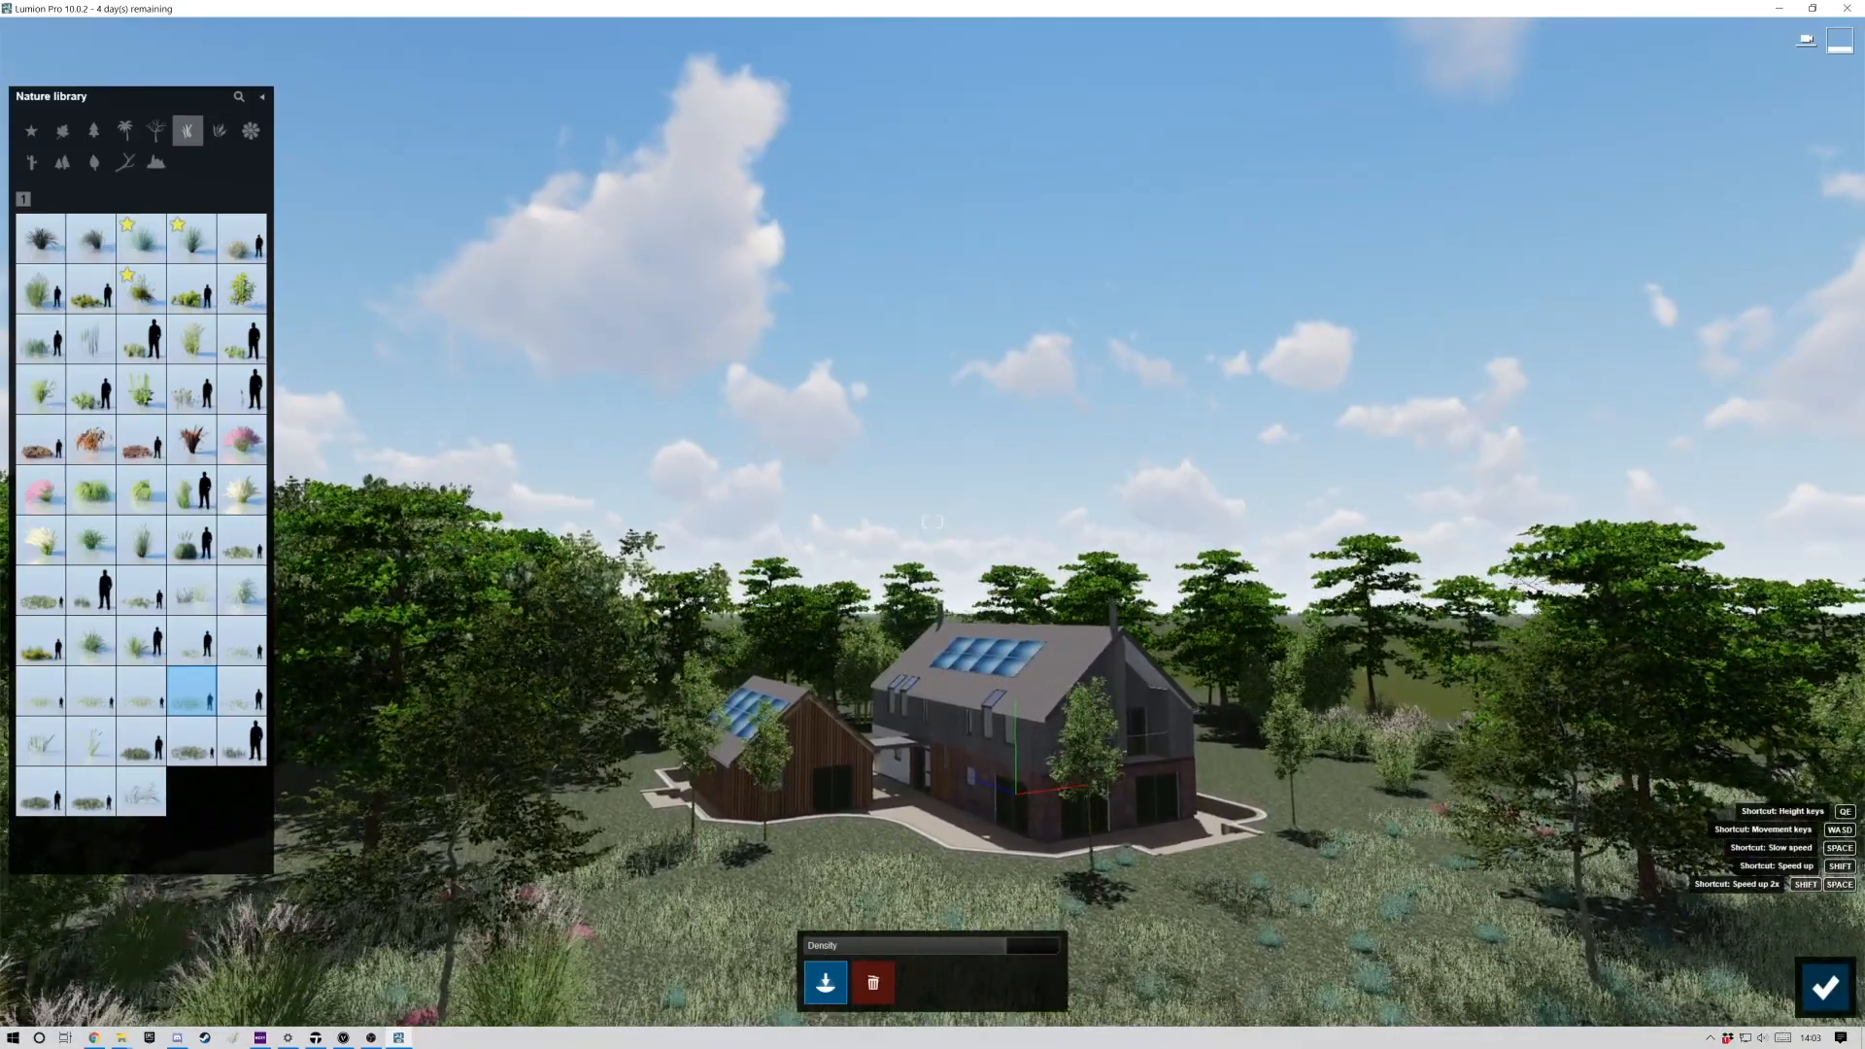
key(e)
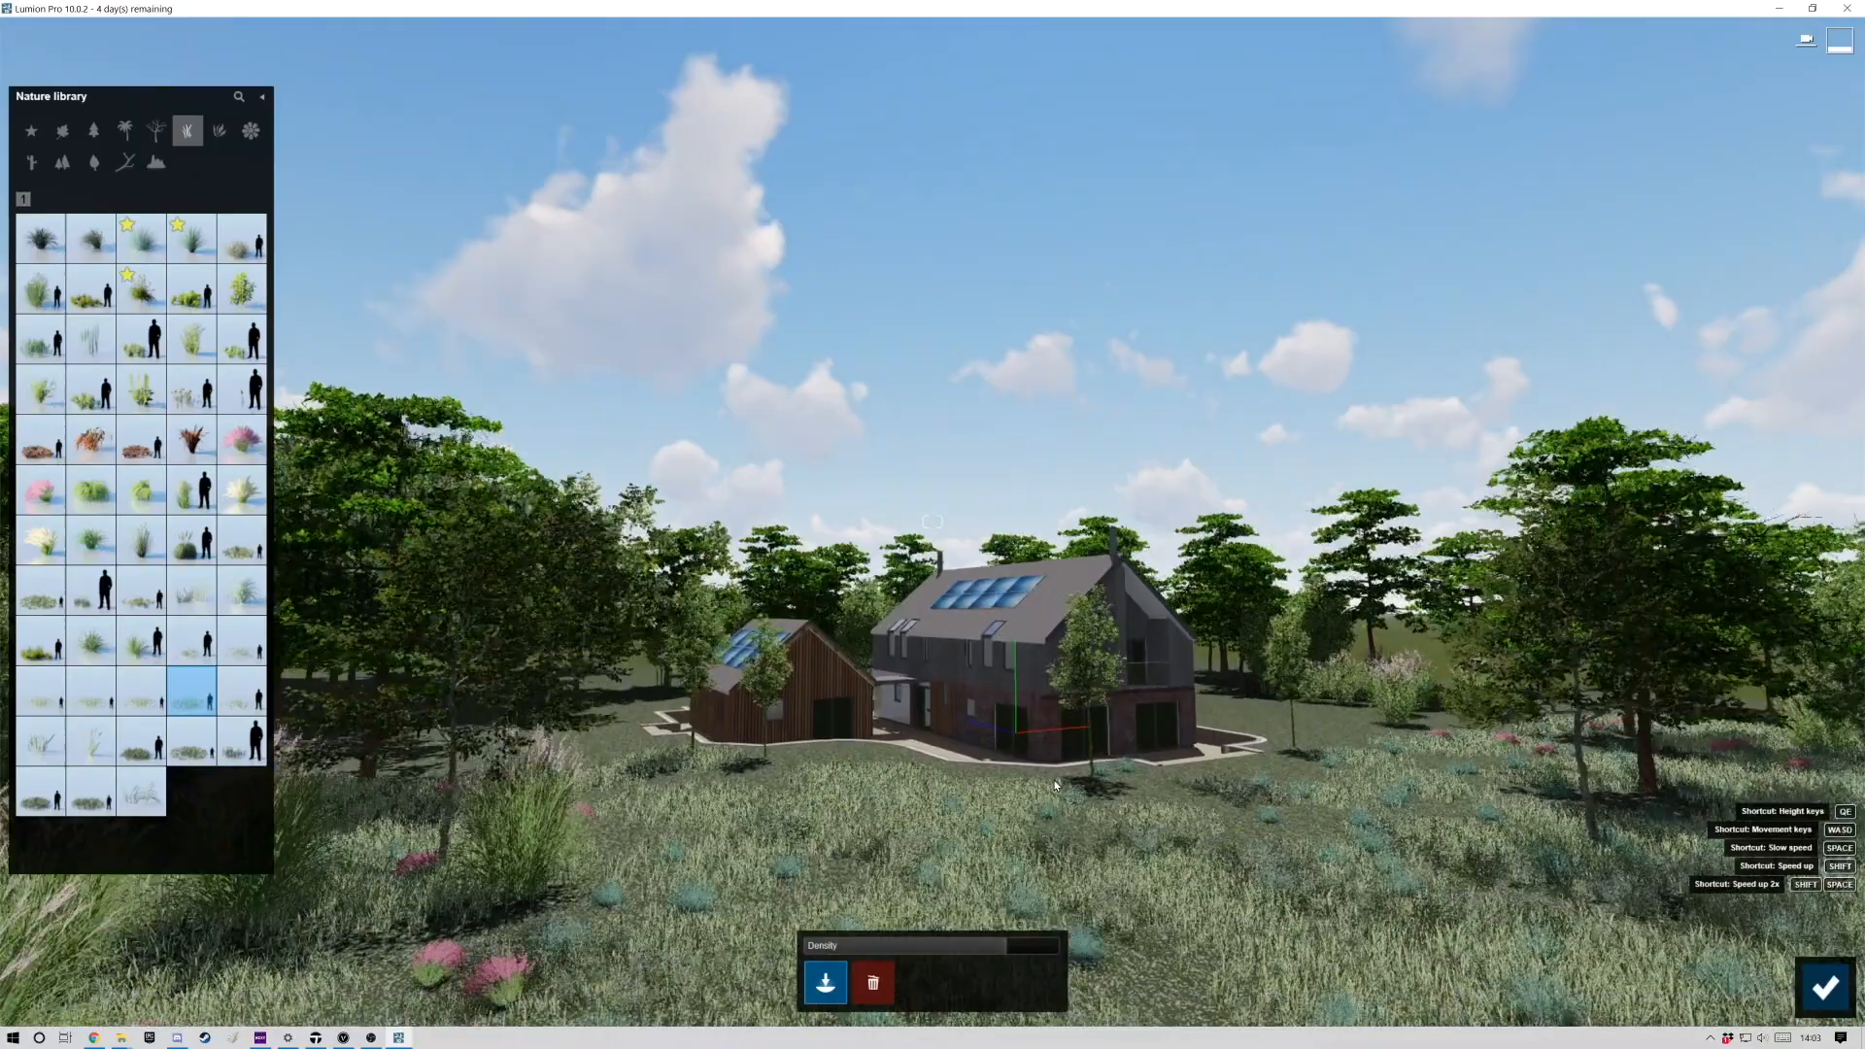
key(q)
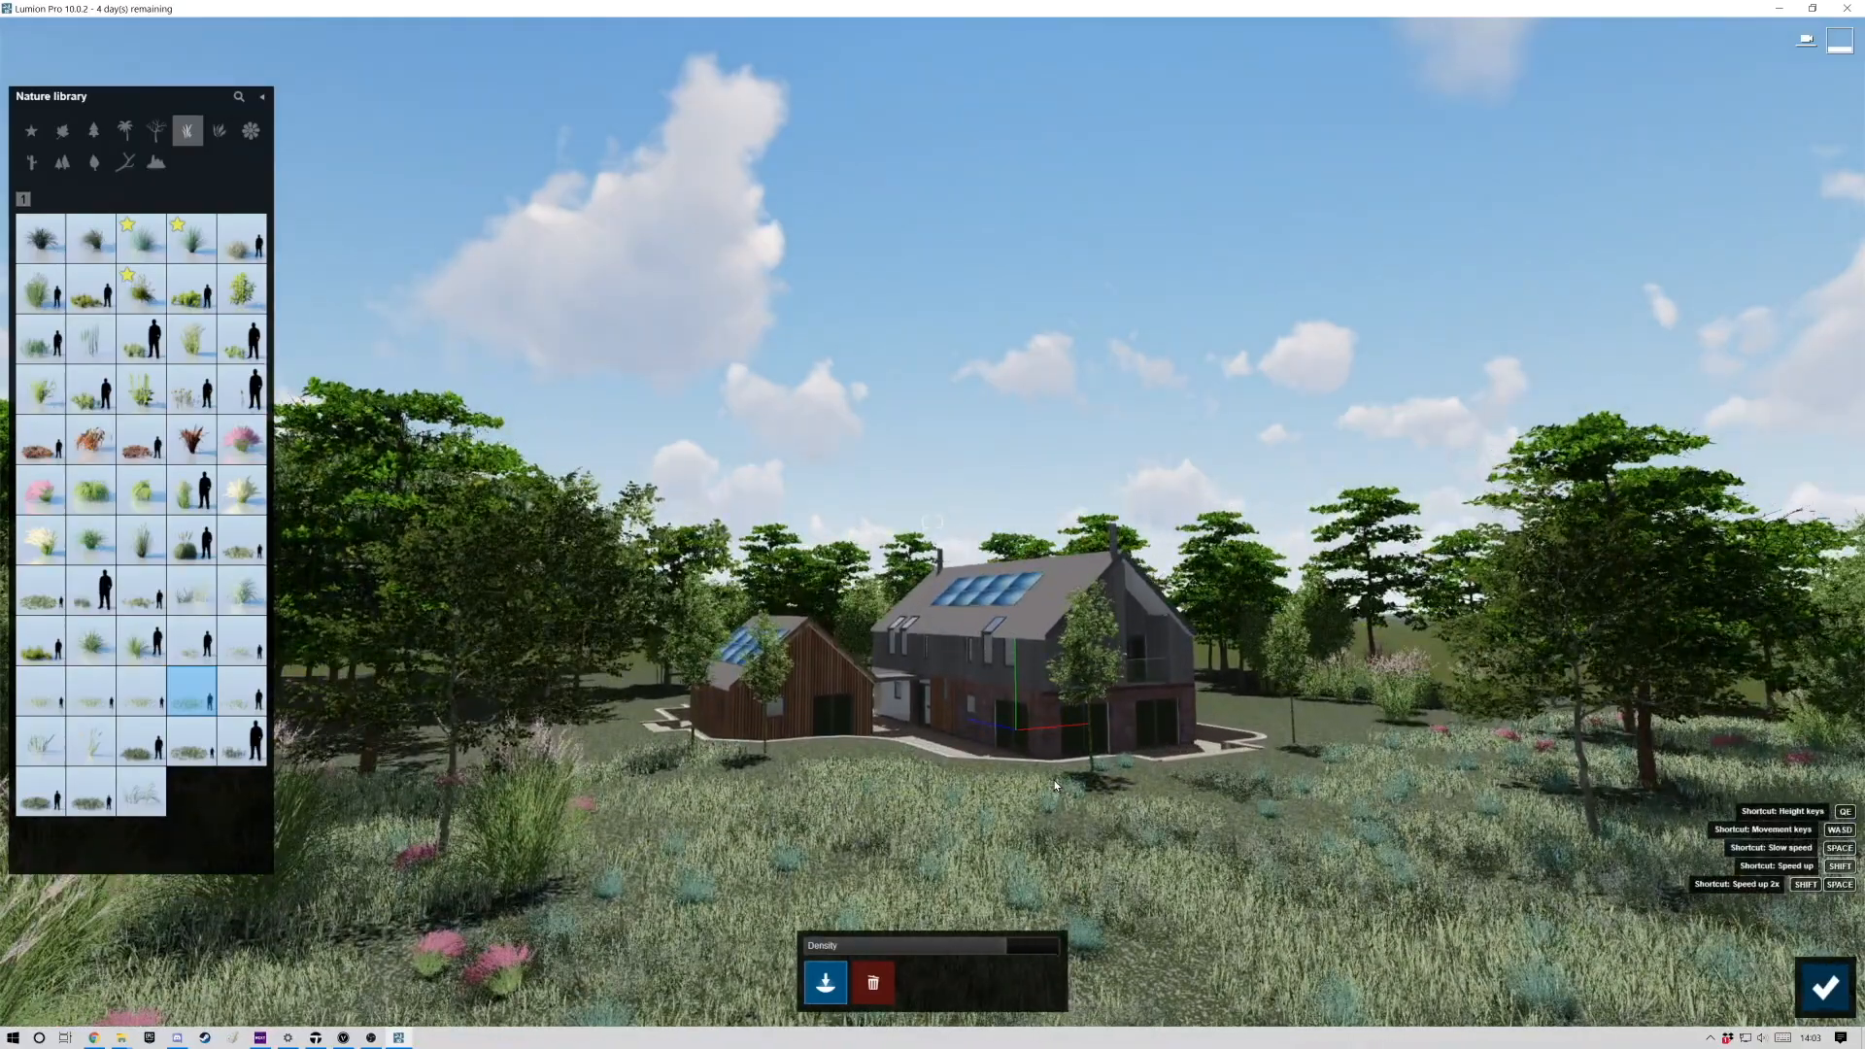
Finish the mass placement and browse the remaining grass species for more ground cover.
click(251, 609)
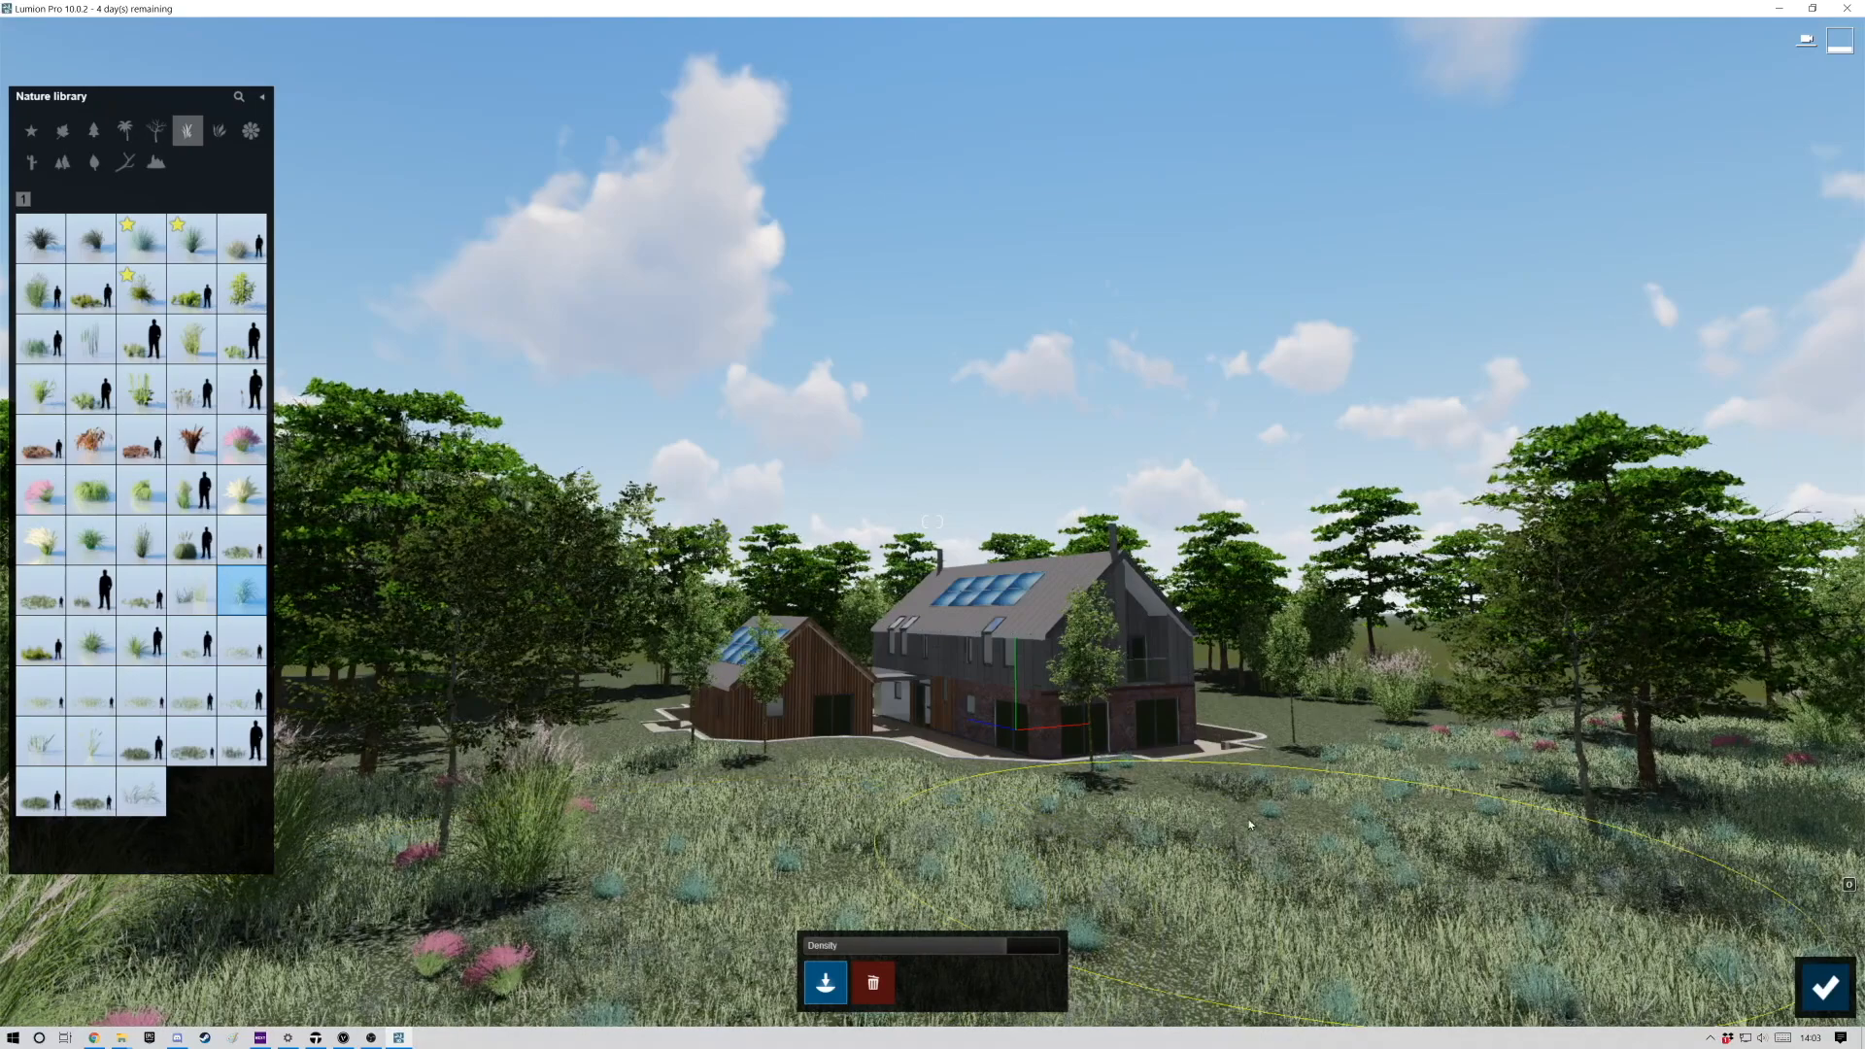
mouse_move(238, 600)
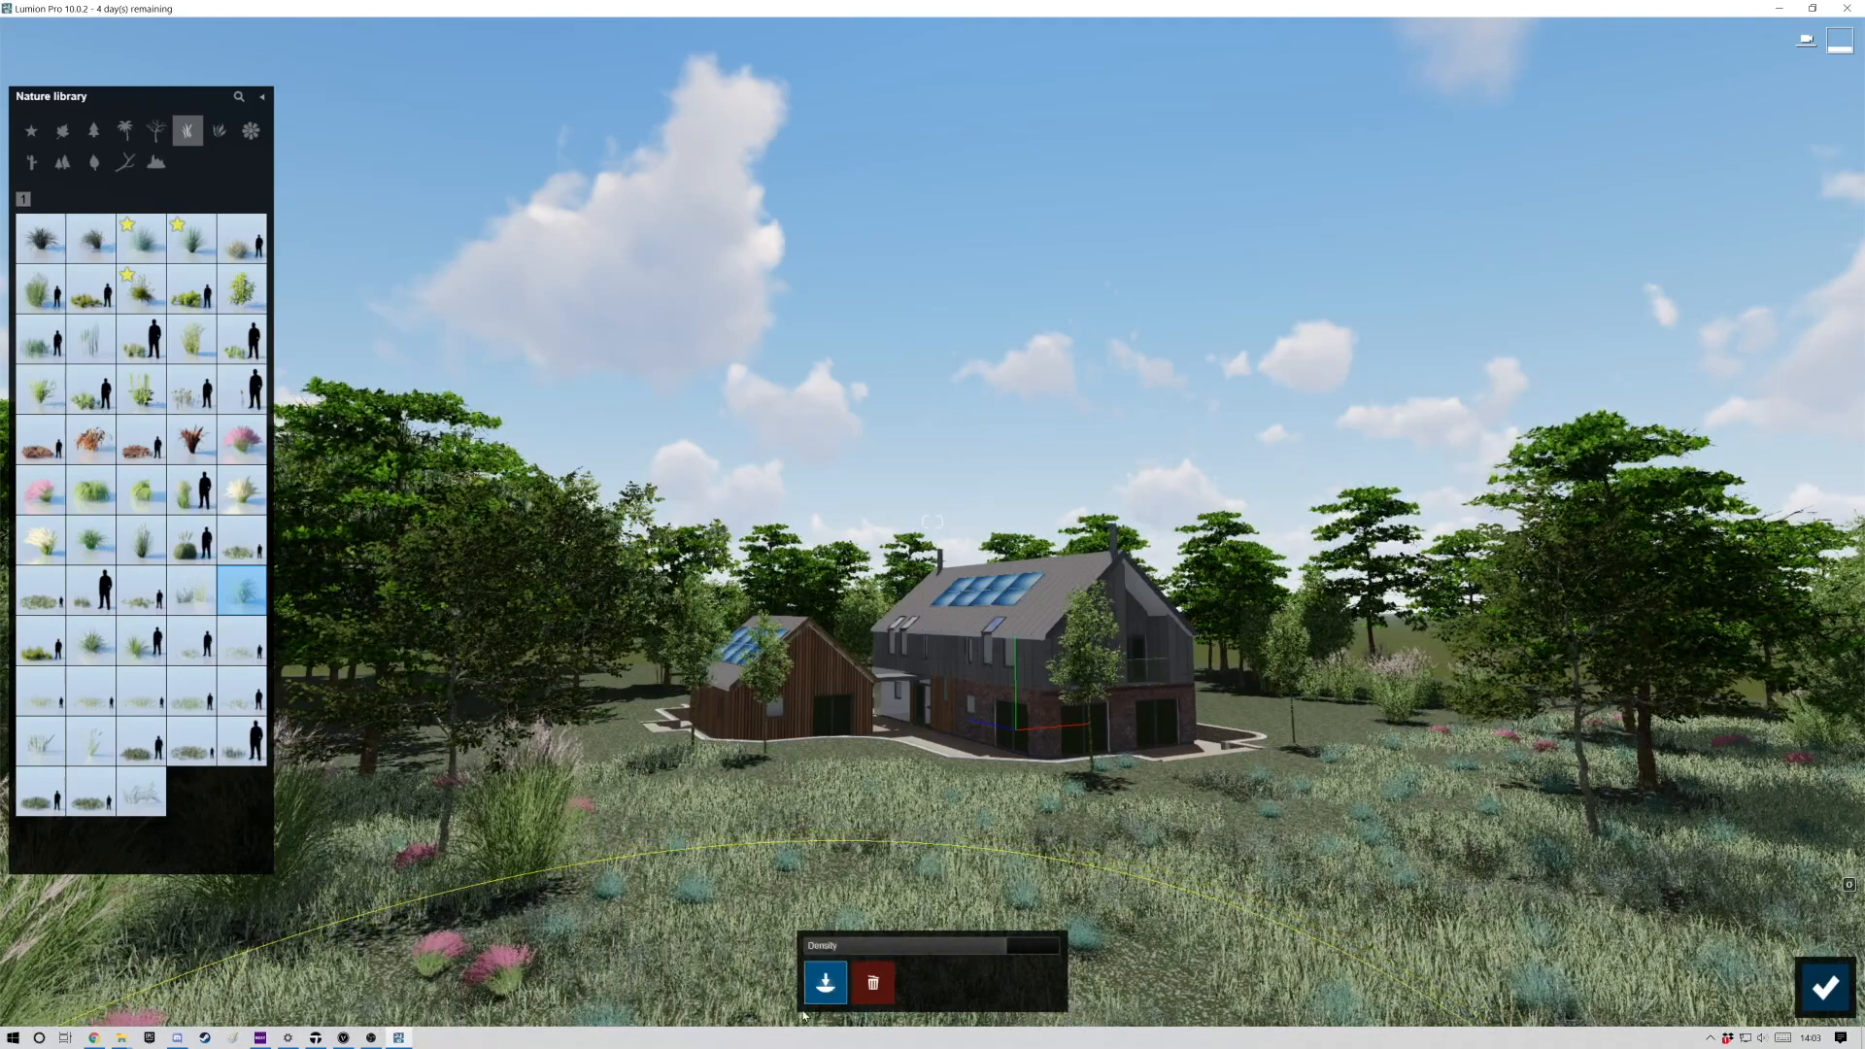
click(1825, 987)
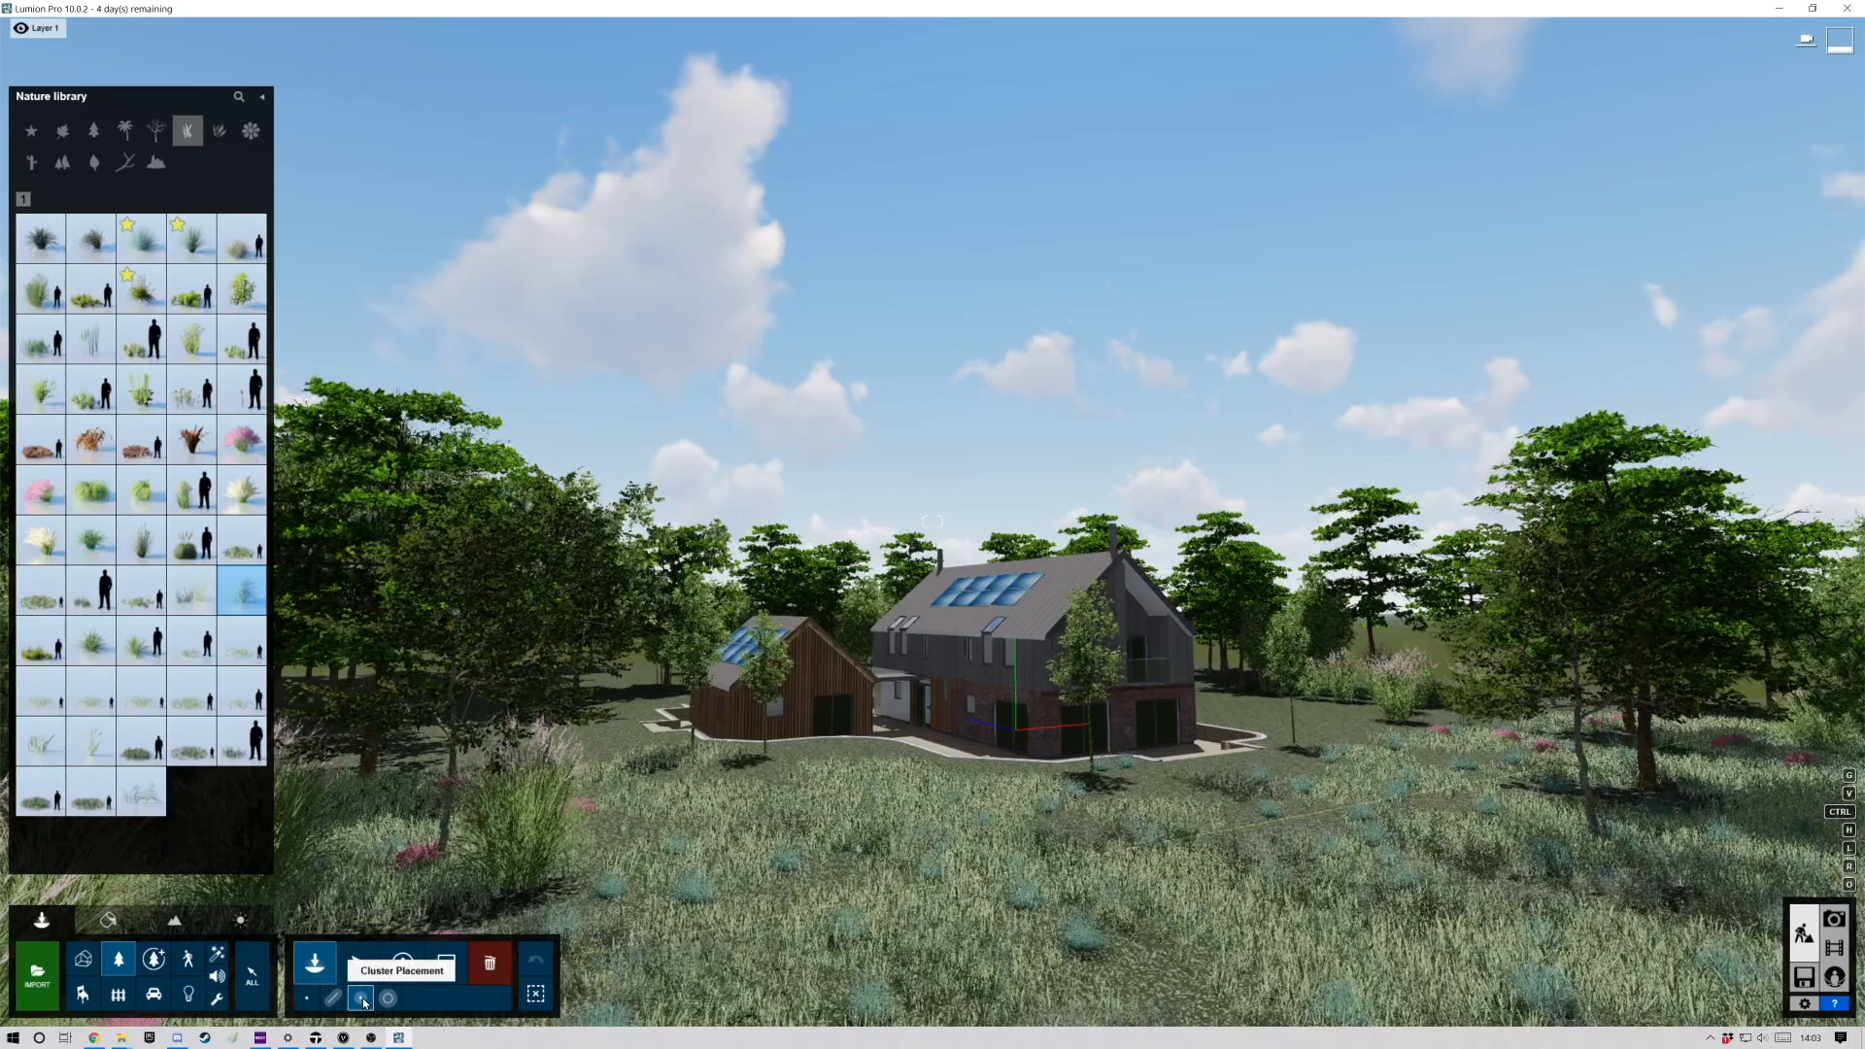
mouse_move(160, 592)
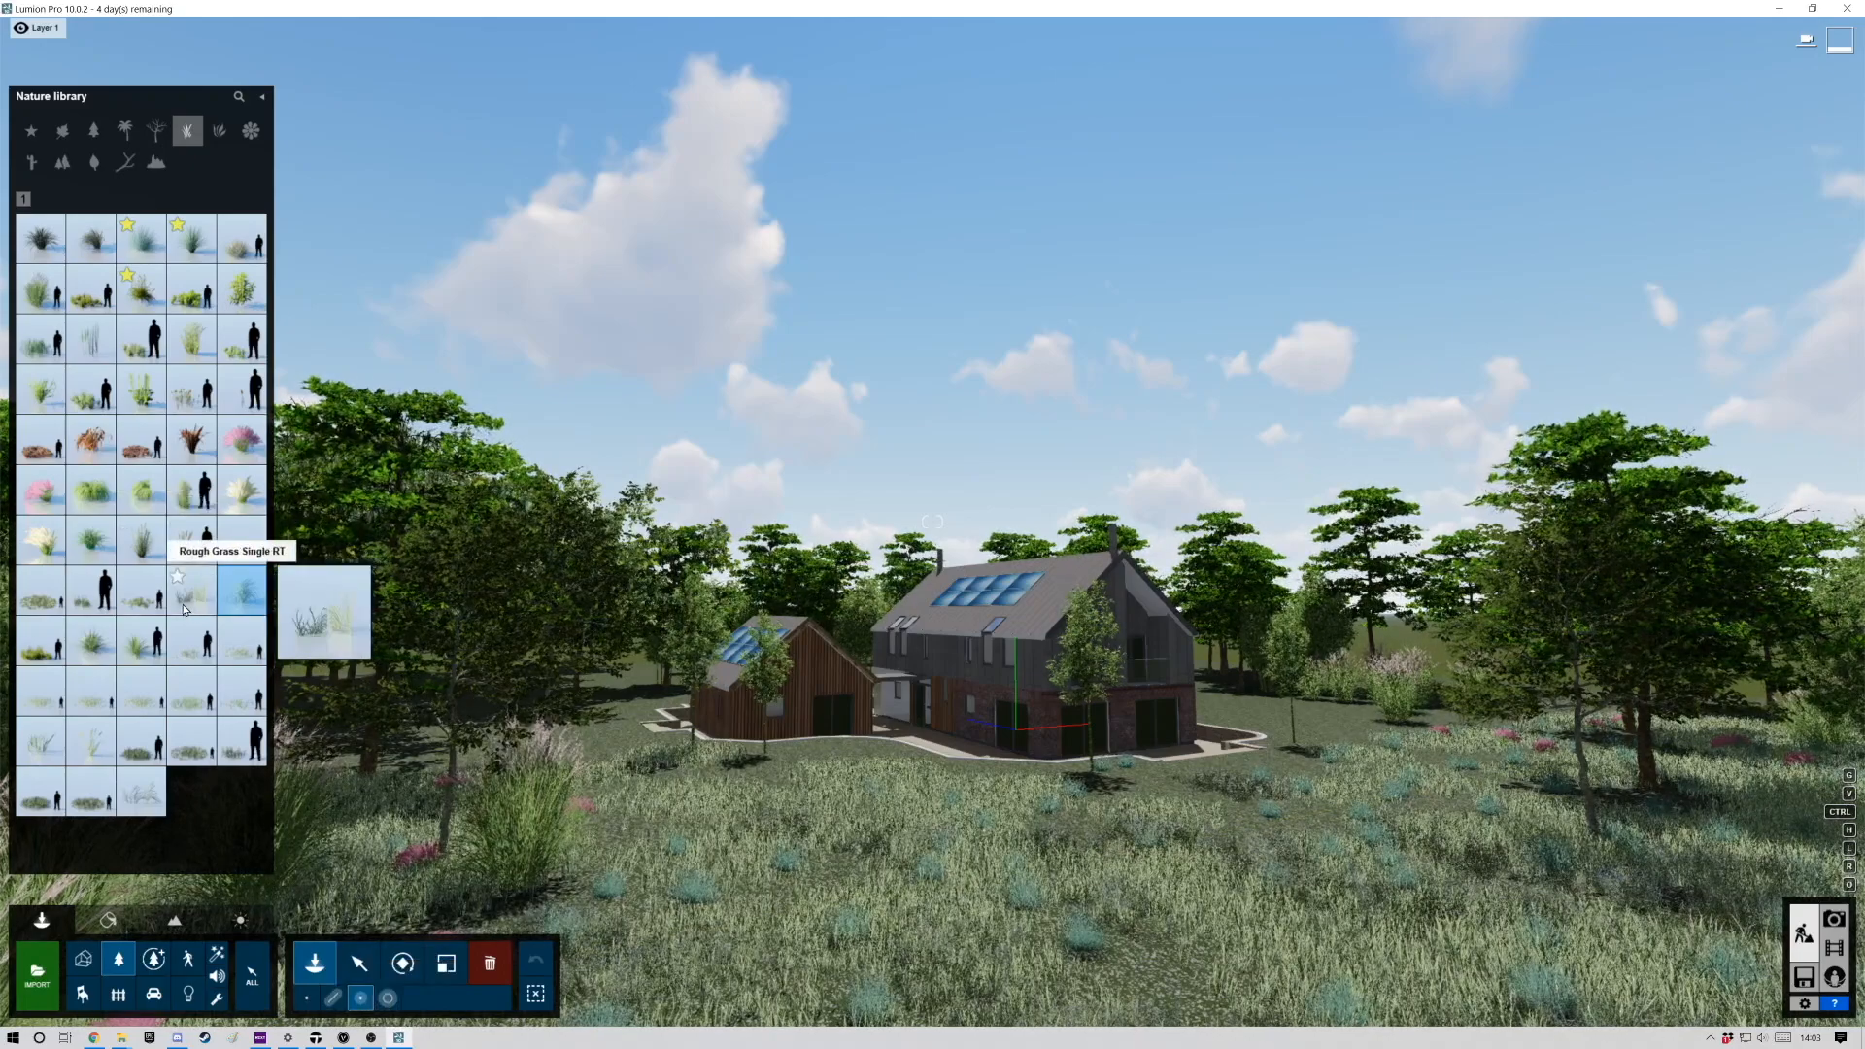
click(158, 591)
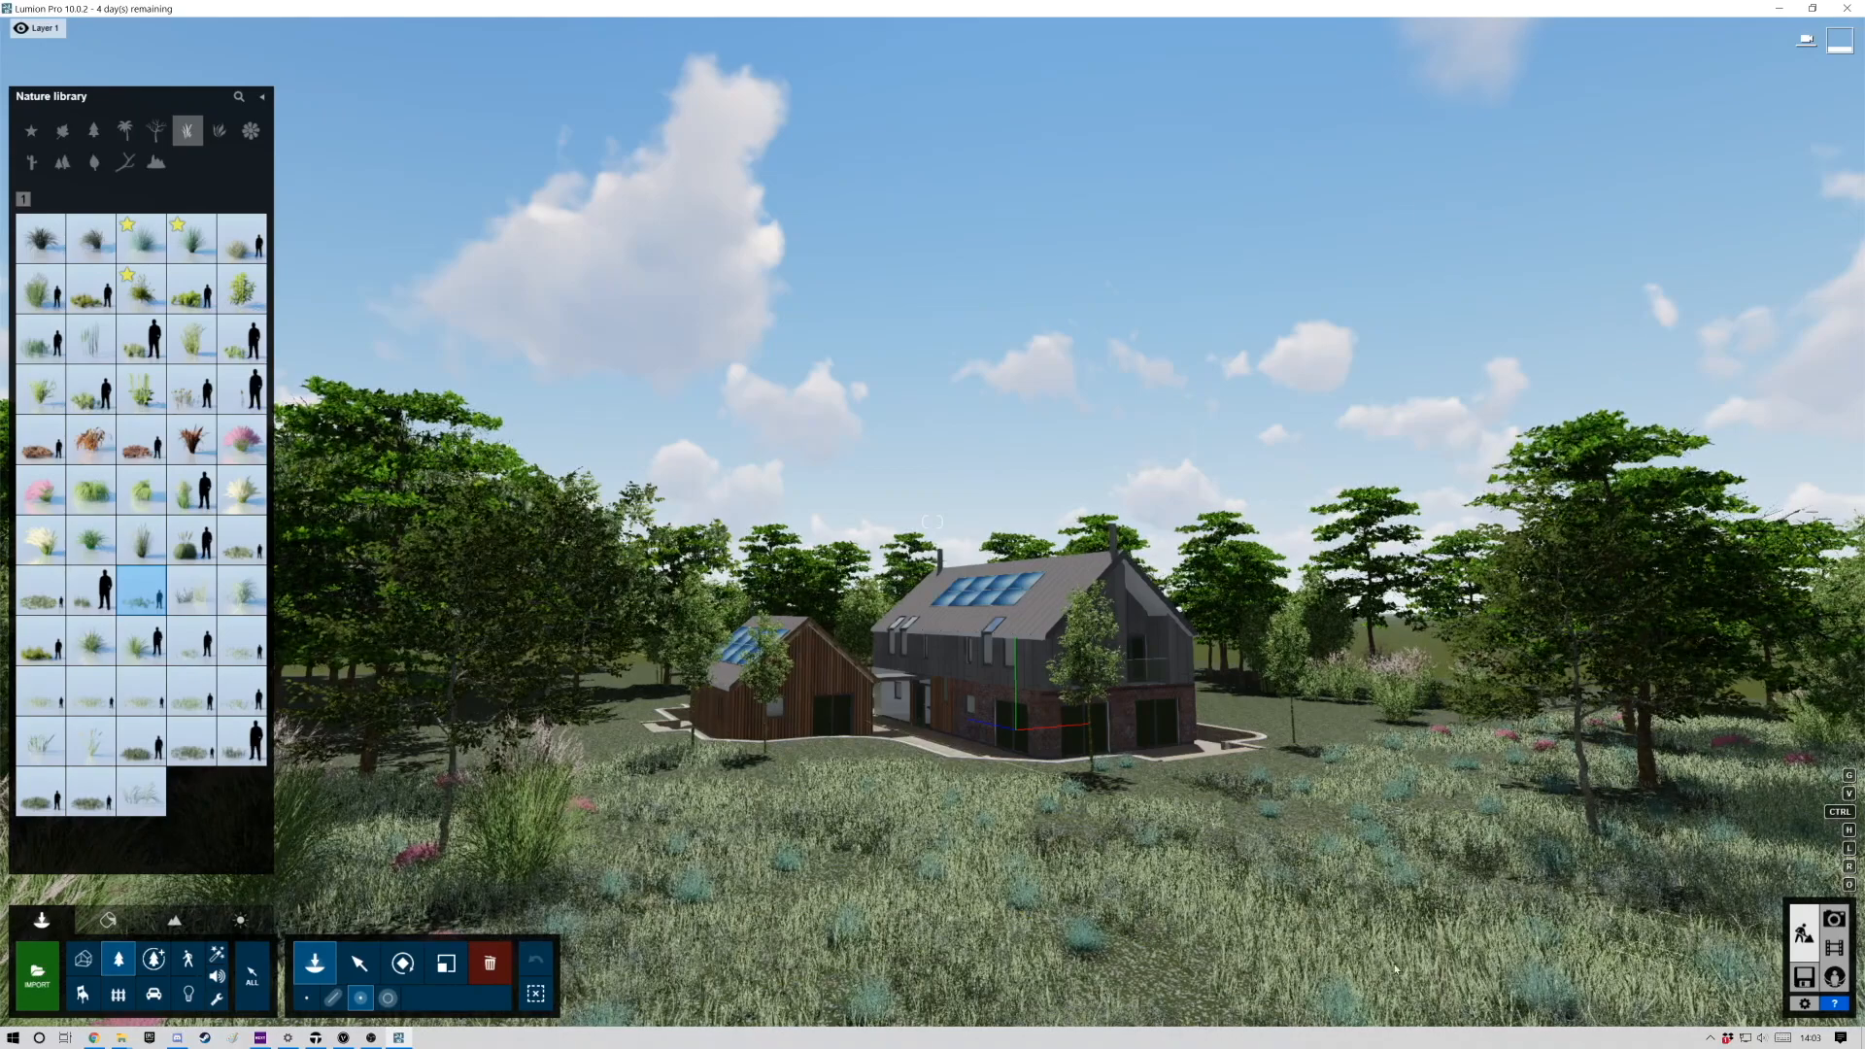
click(39, 746)
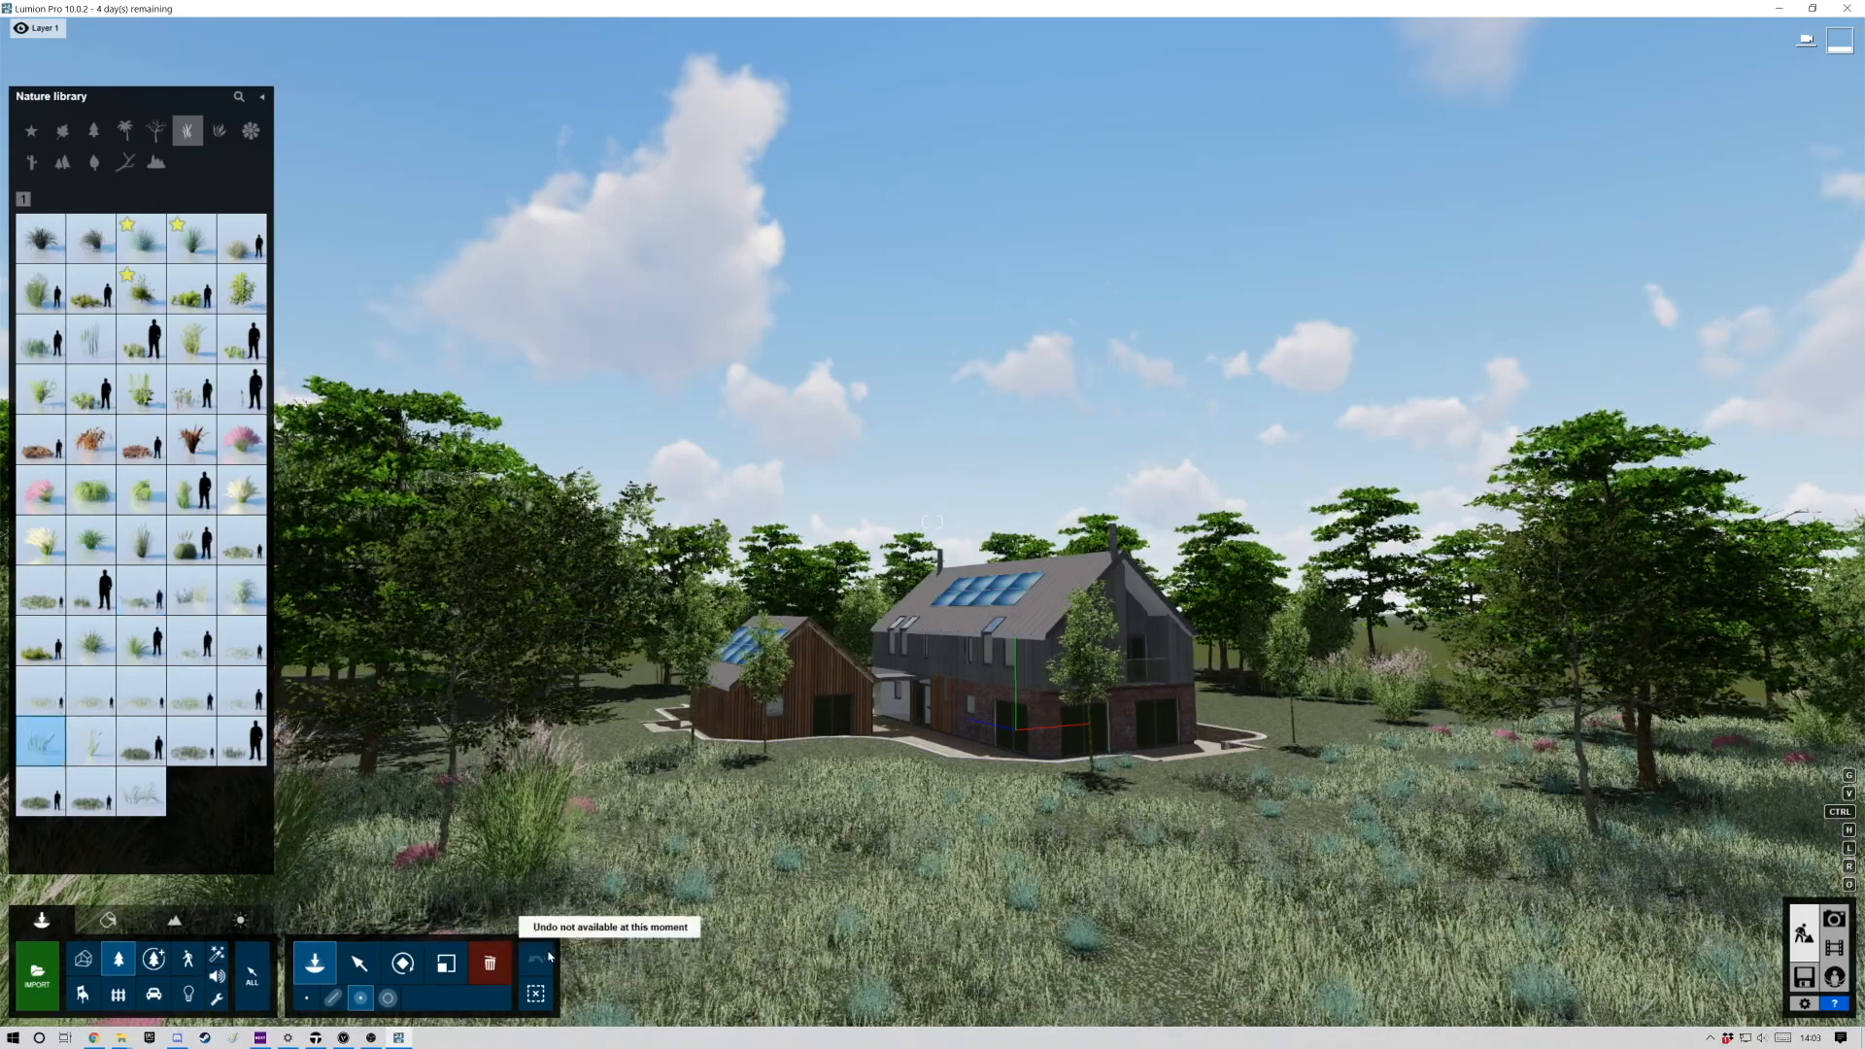
Place clusters of BostonFern1 Cluster RT ferns from the plants category across the meadow in front of the house.
mouse_move(97, 332)
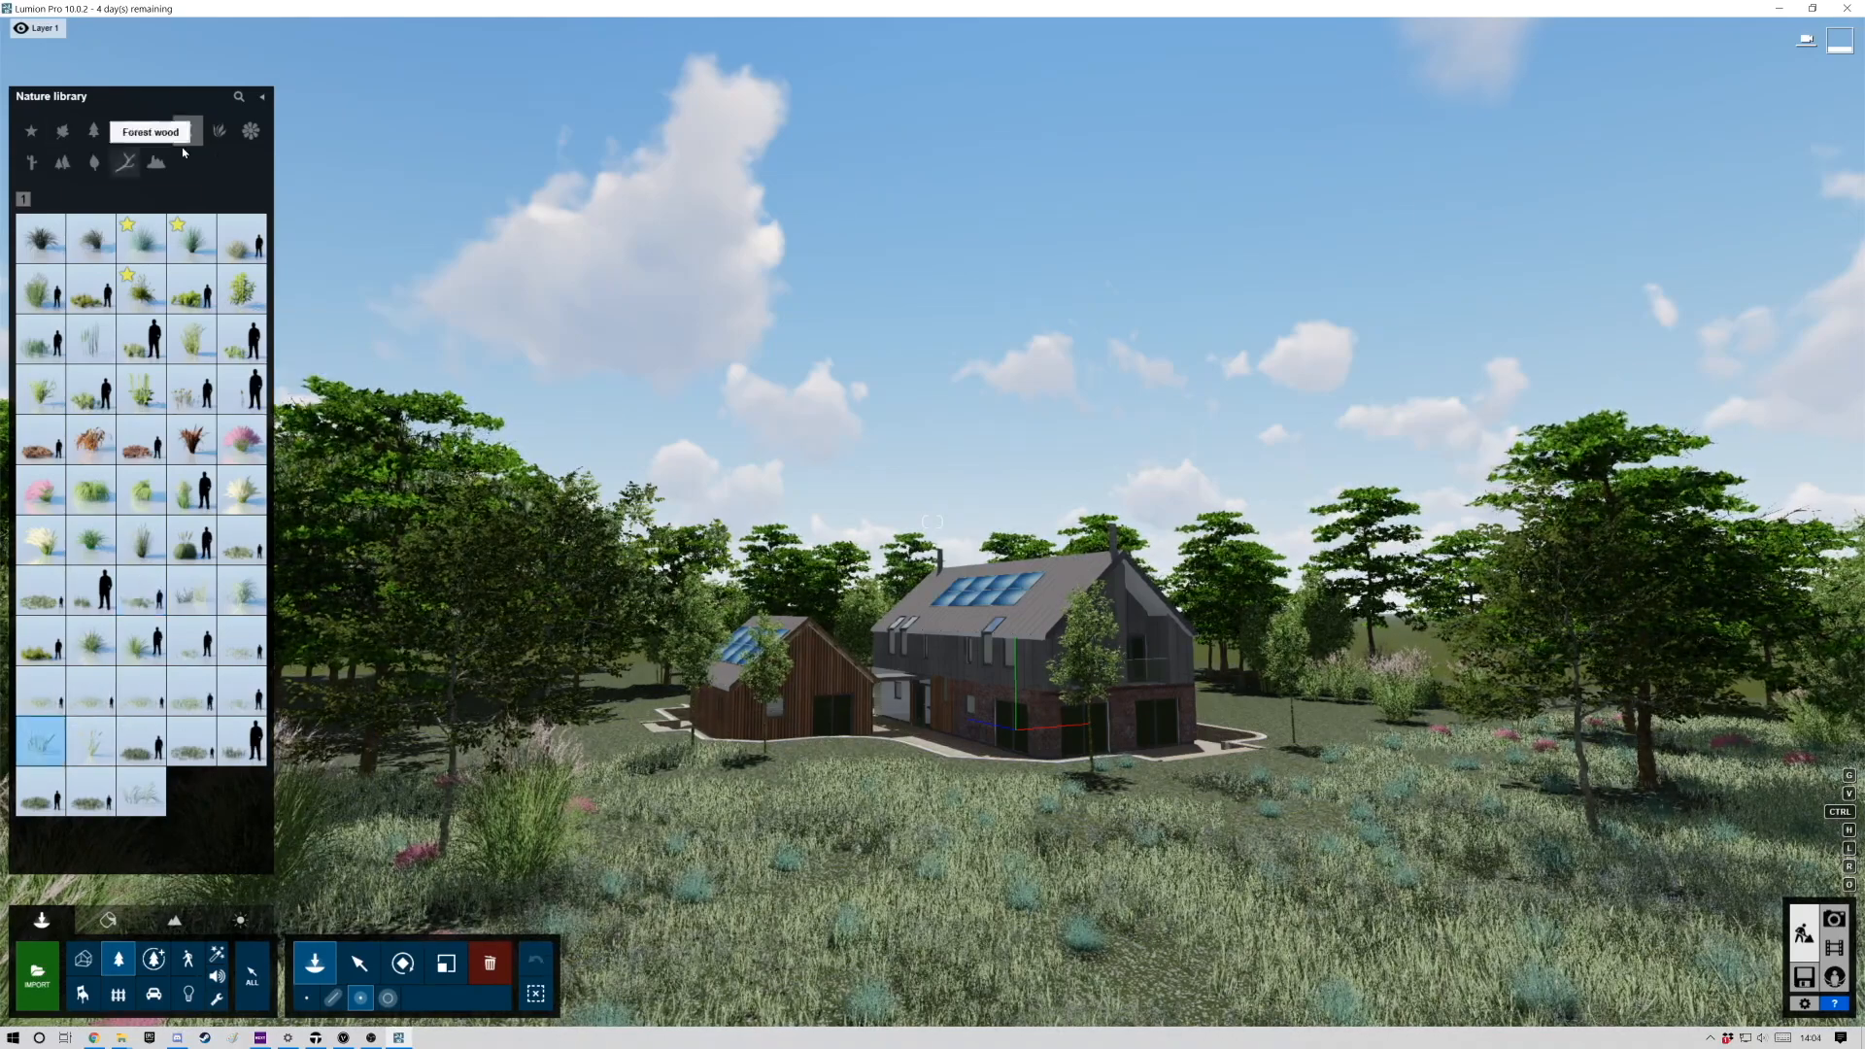
click(222, 132)
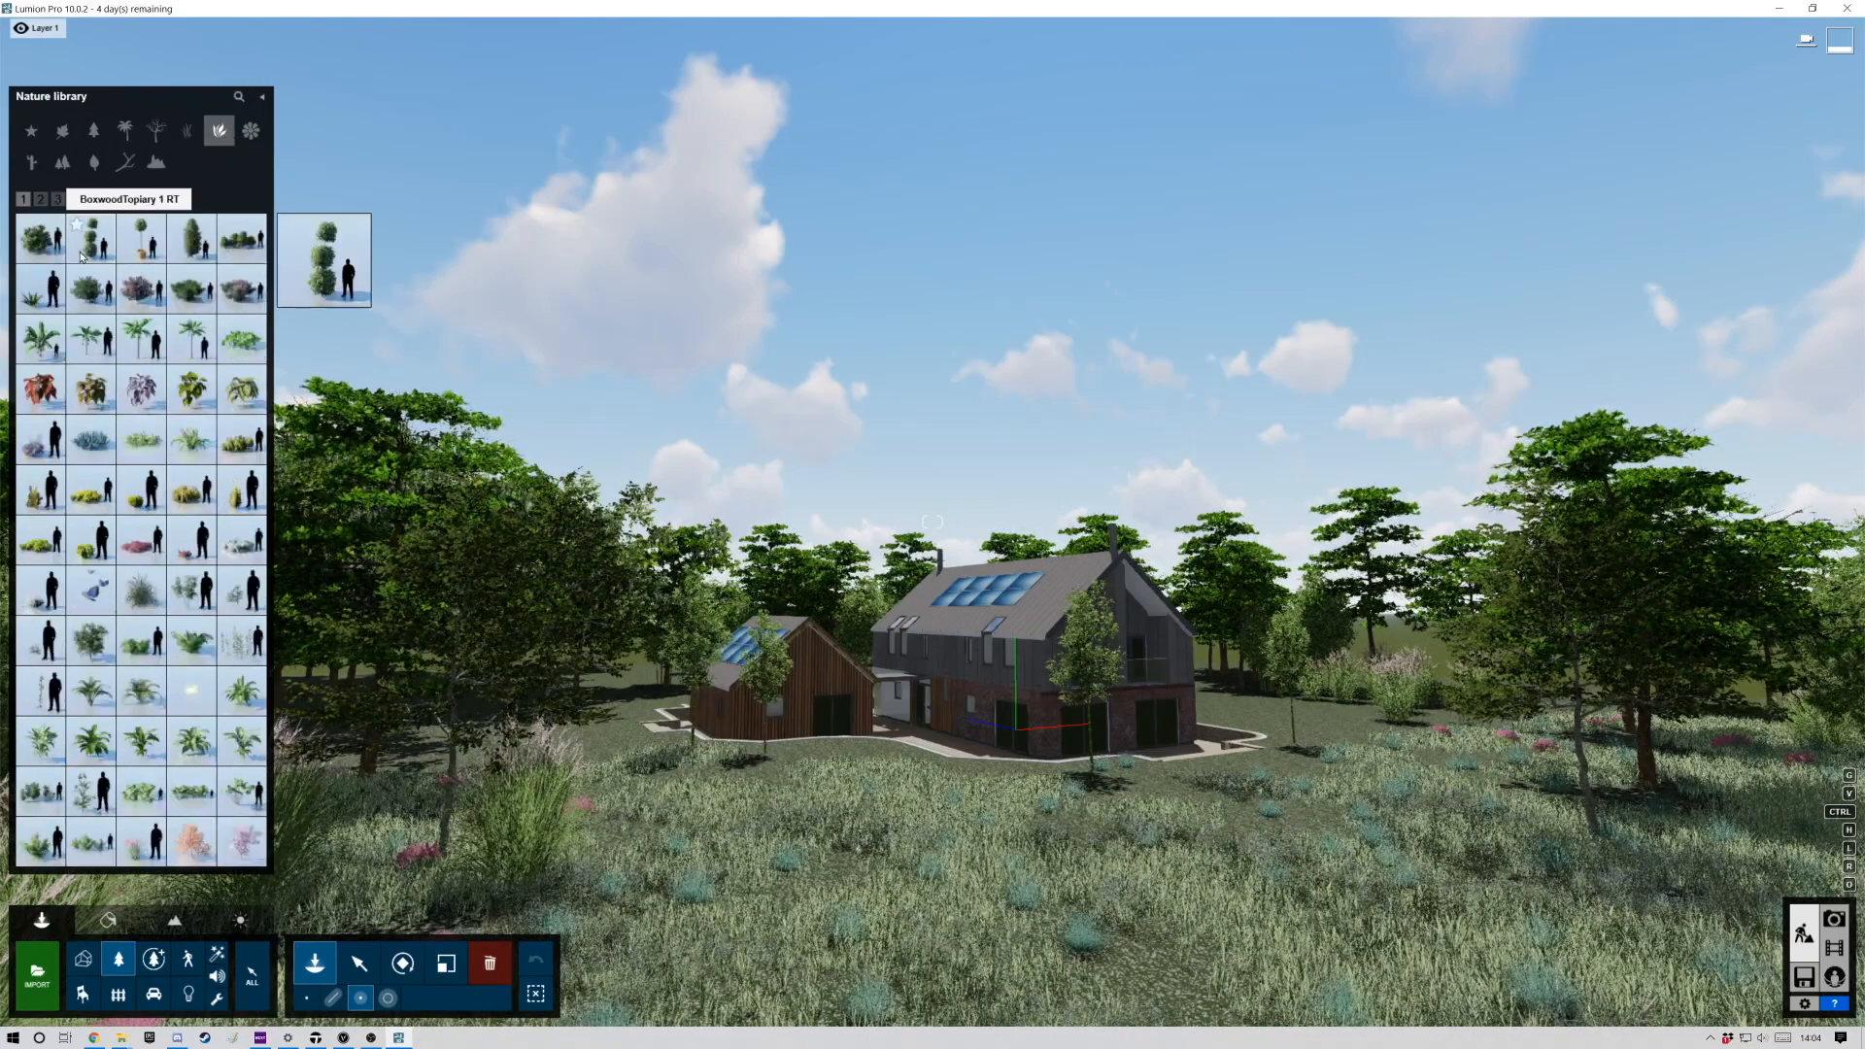
mouse_move(99, 455)
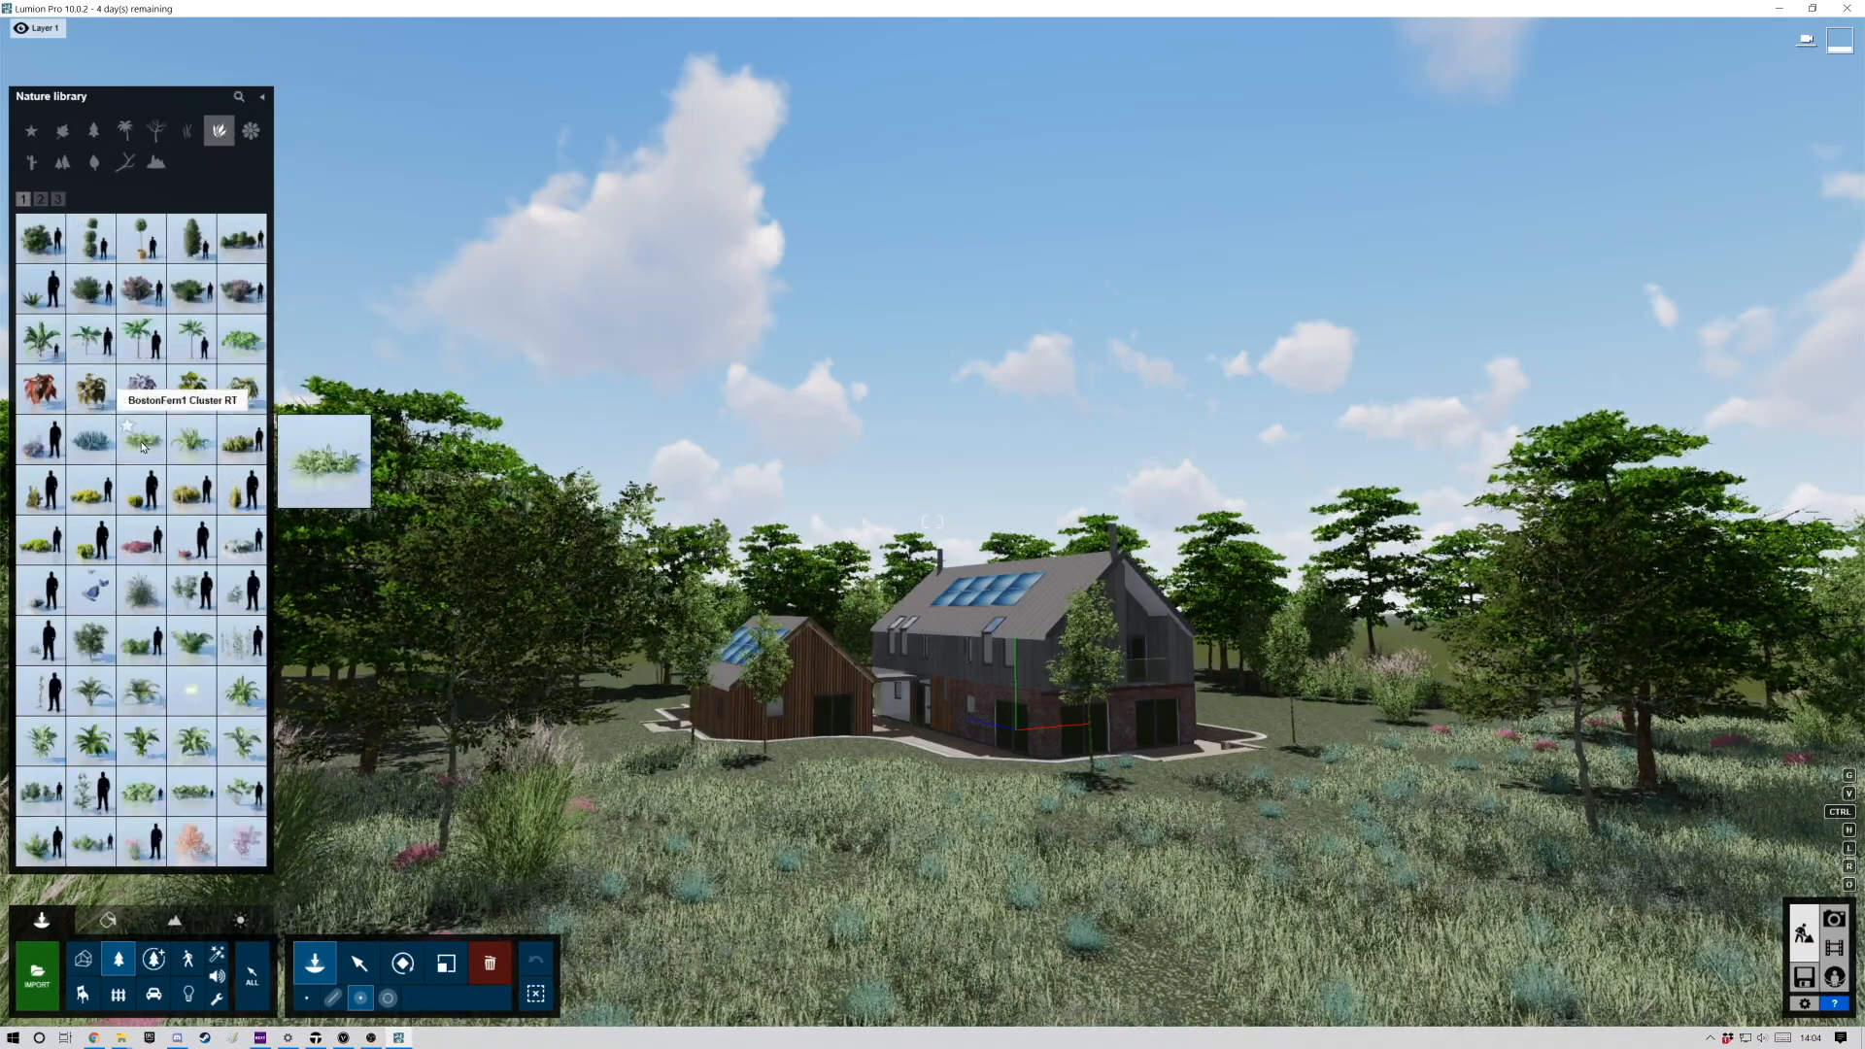
click(142, 439)
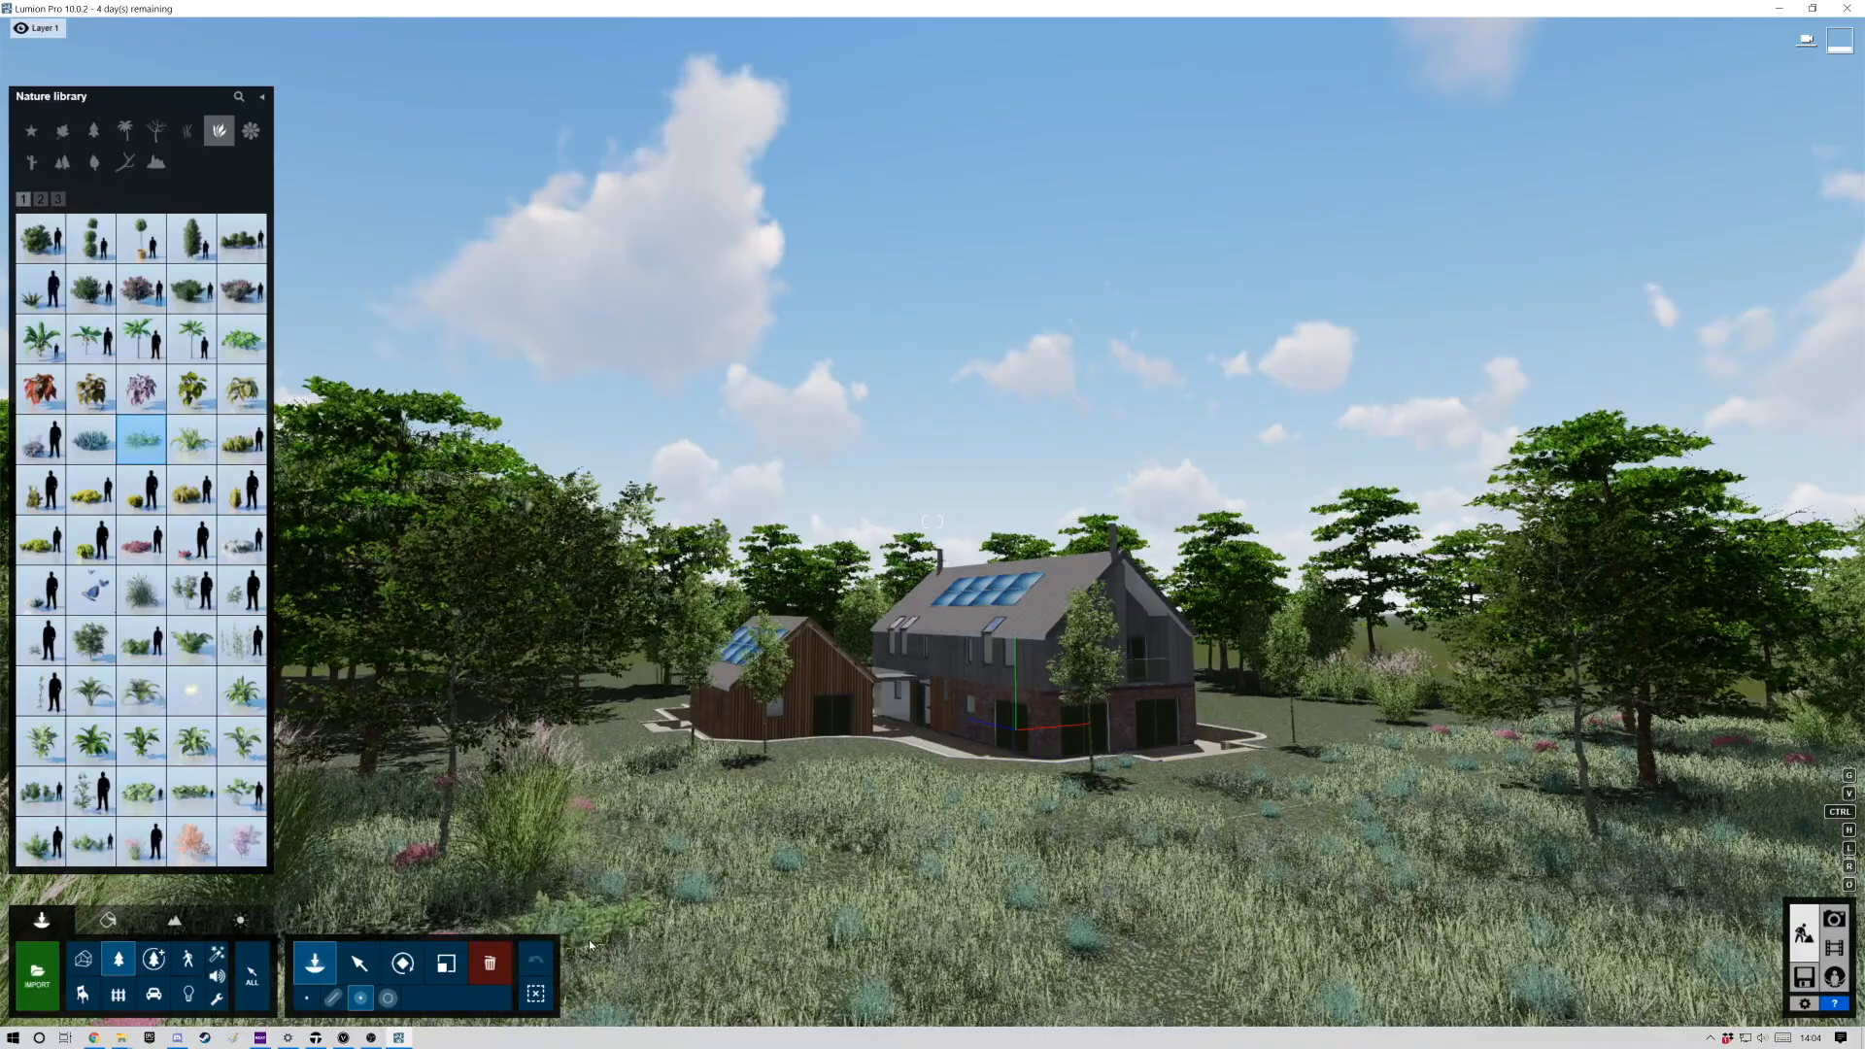
click(759, 935)
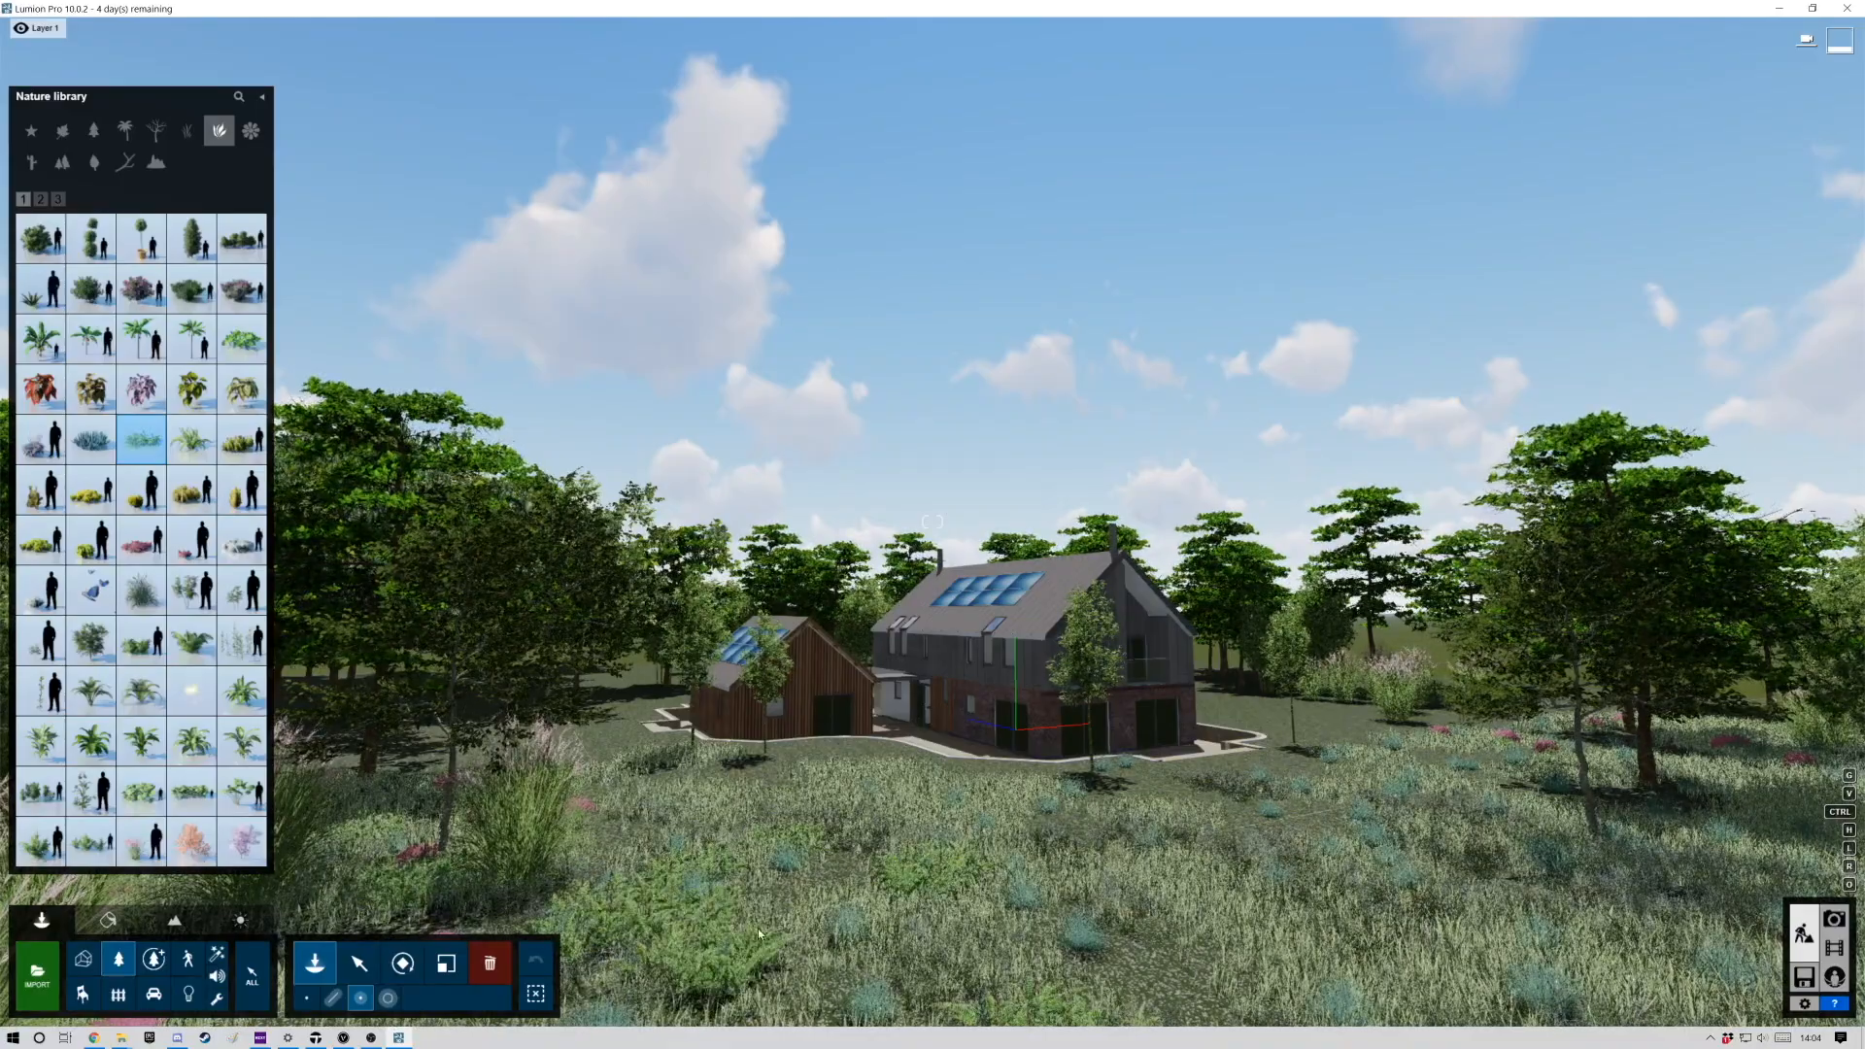
click(1436, 855)
click(1500, 762)
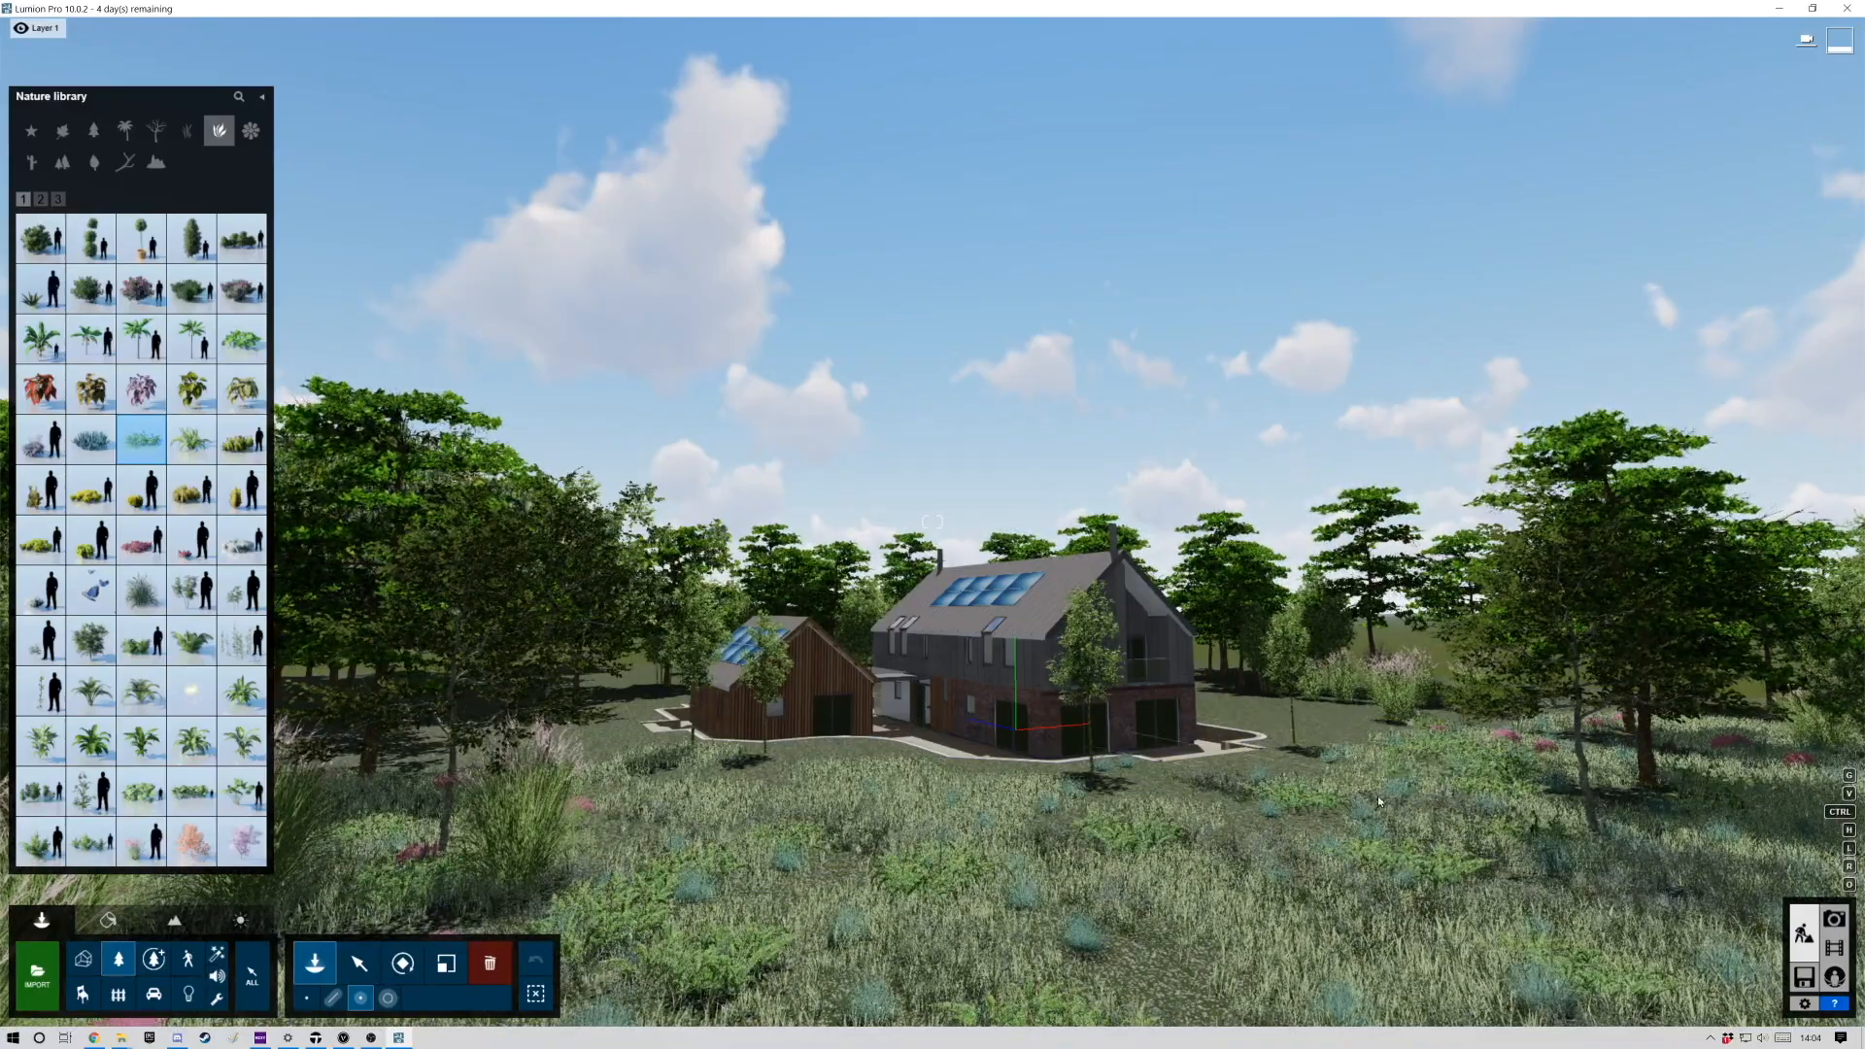
key(d)
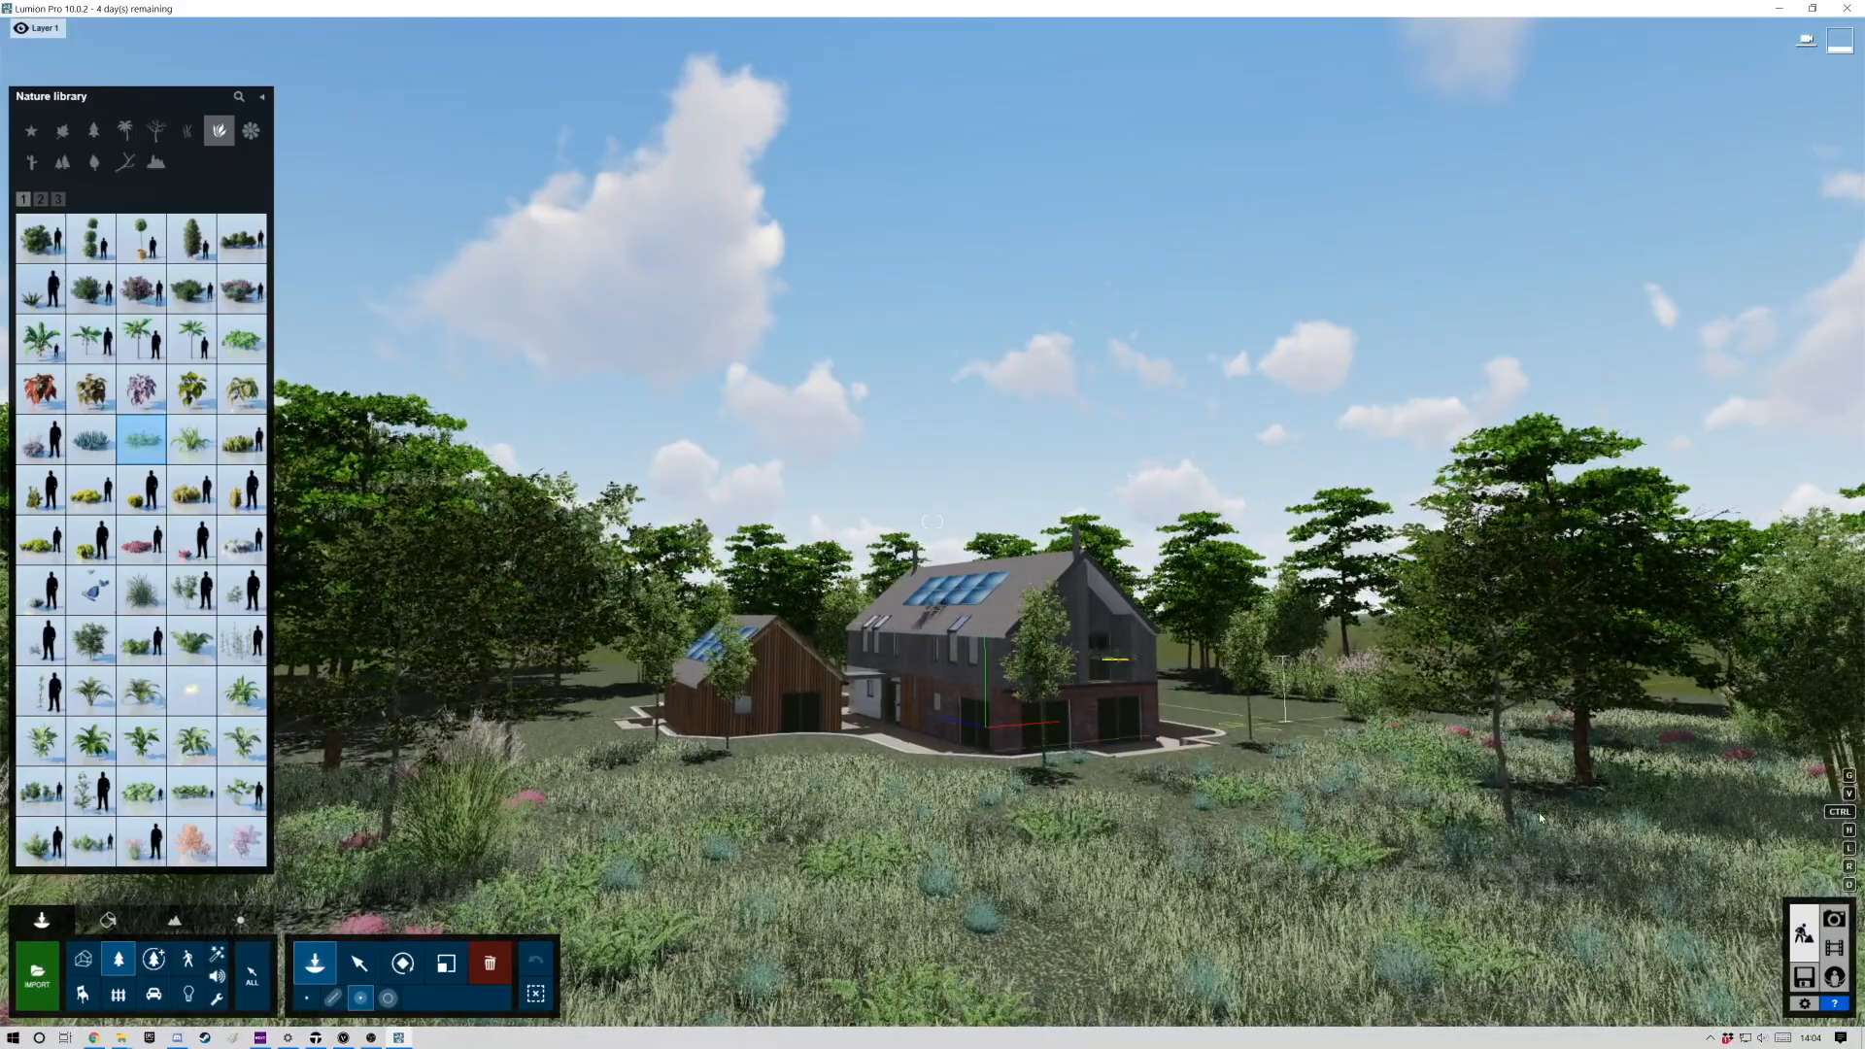
Start saving the project under a new name, go to the Lumiion test folder on D: and create a Lumion Renders folder there.
click(1808, 979)
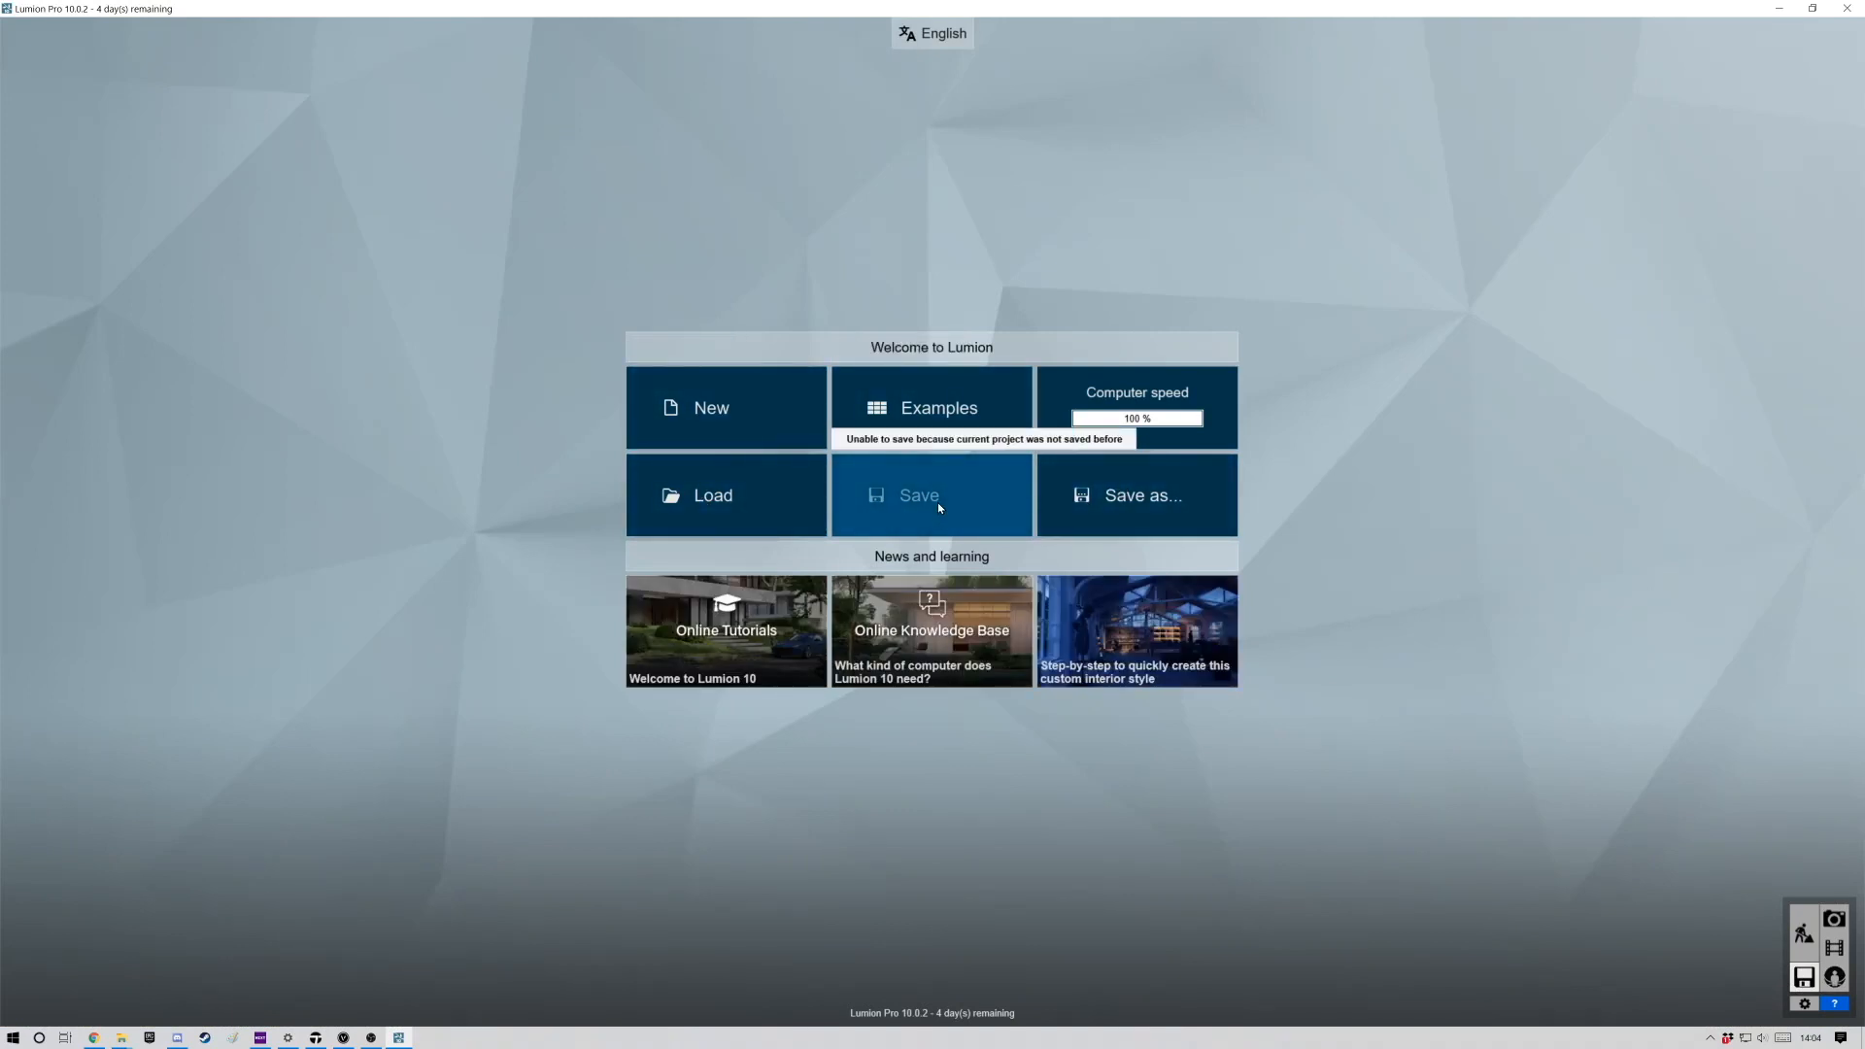
click(1118, 499)
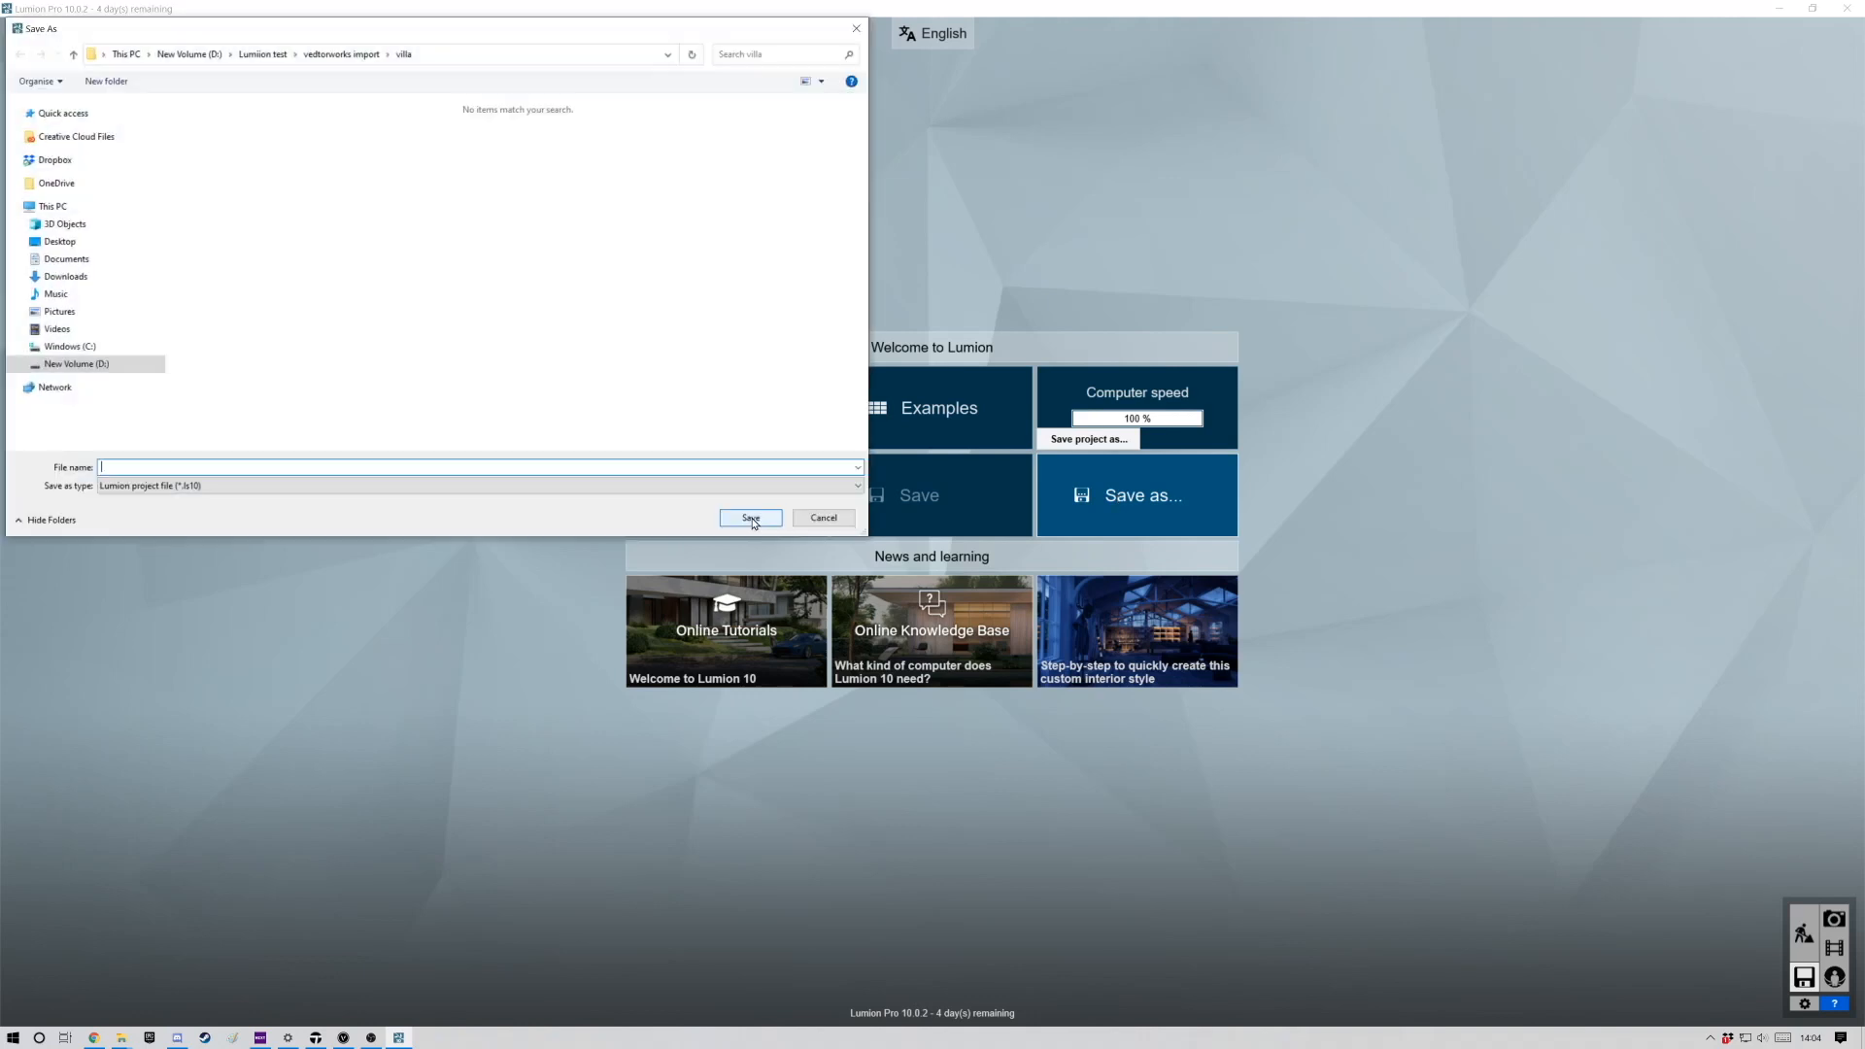
click(97, 367)
double_click(471, 152)
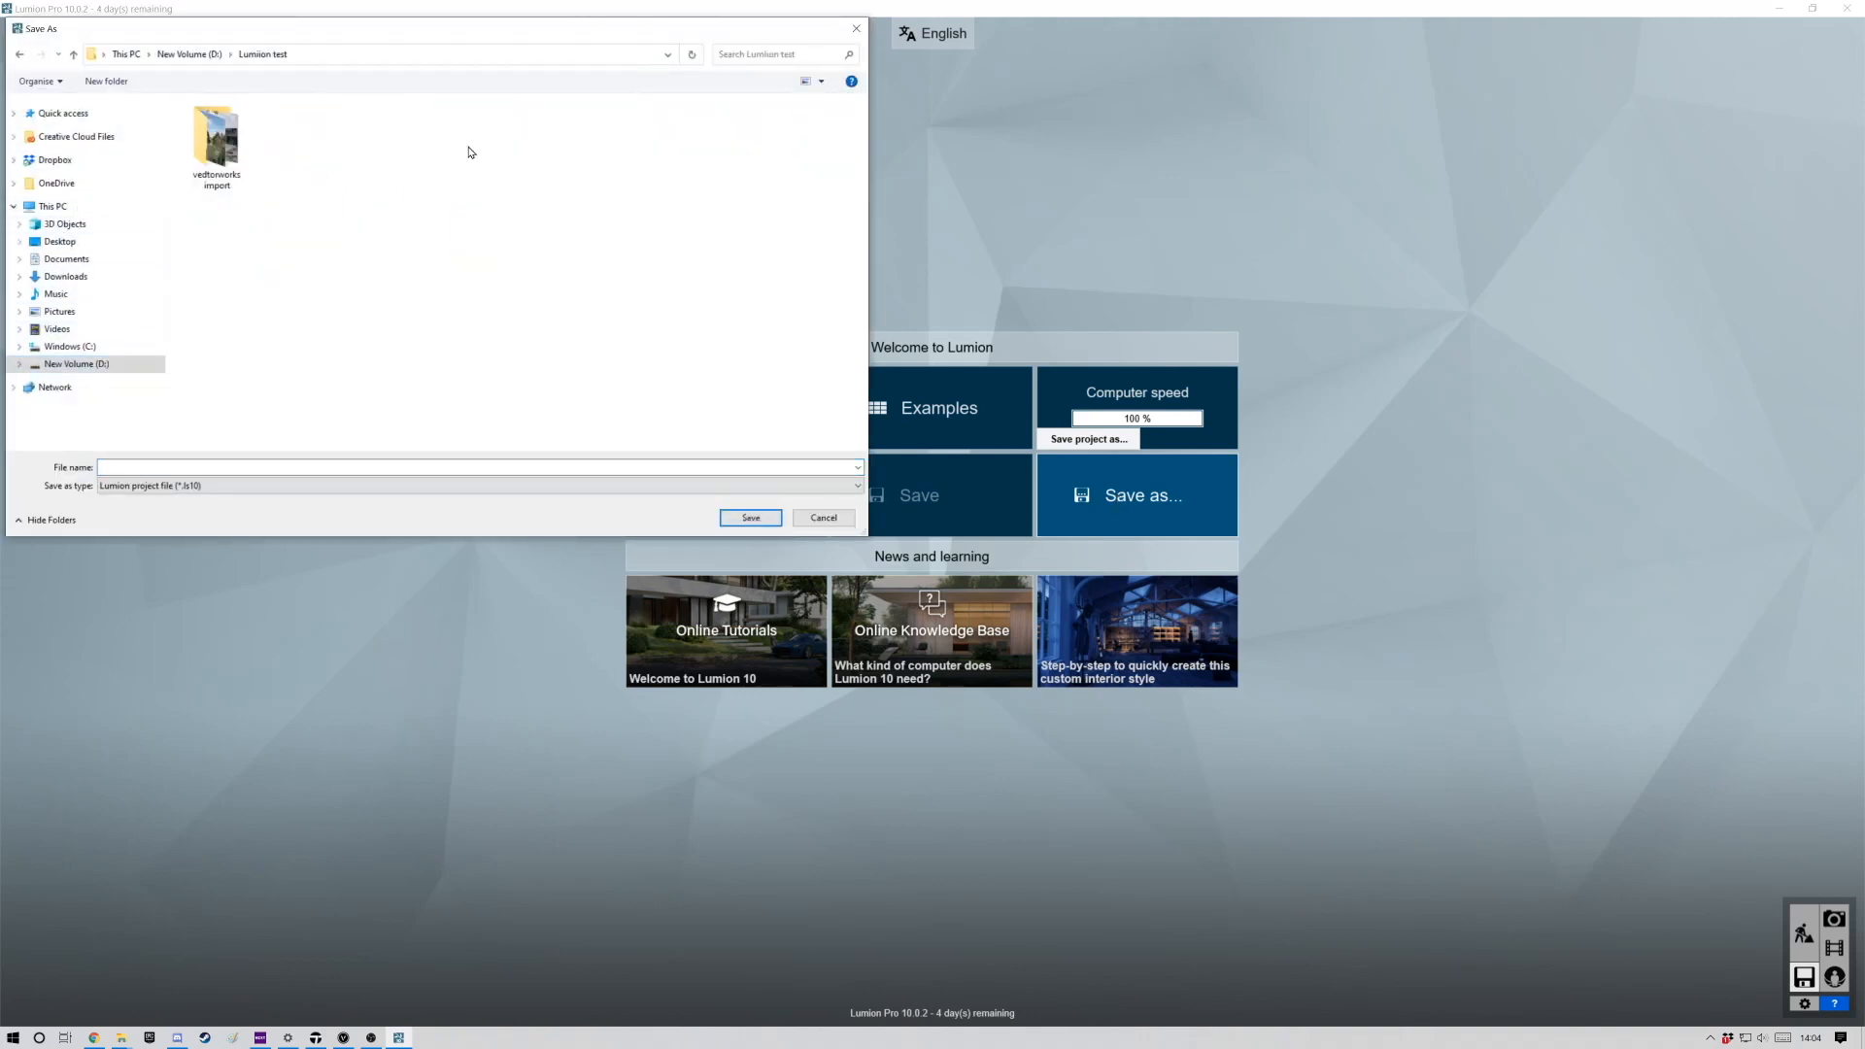
right_click(326, 322)
mouse_move(377, 502)
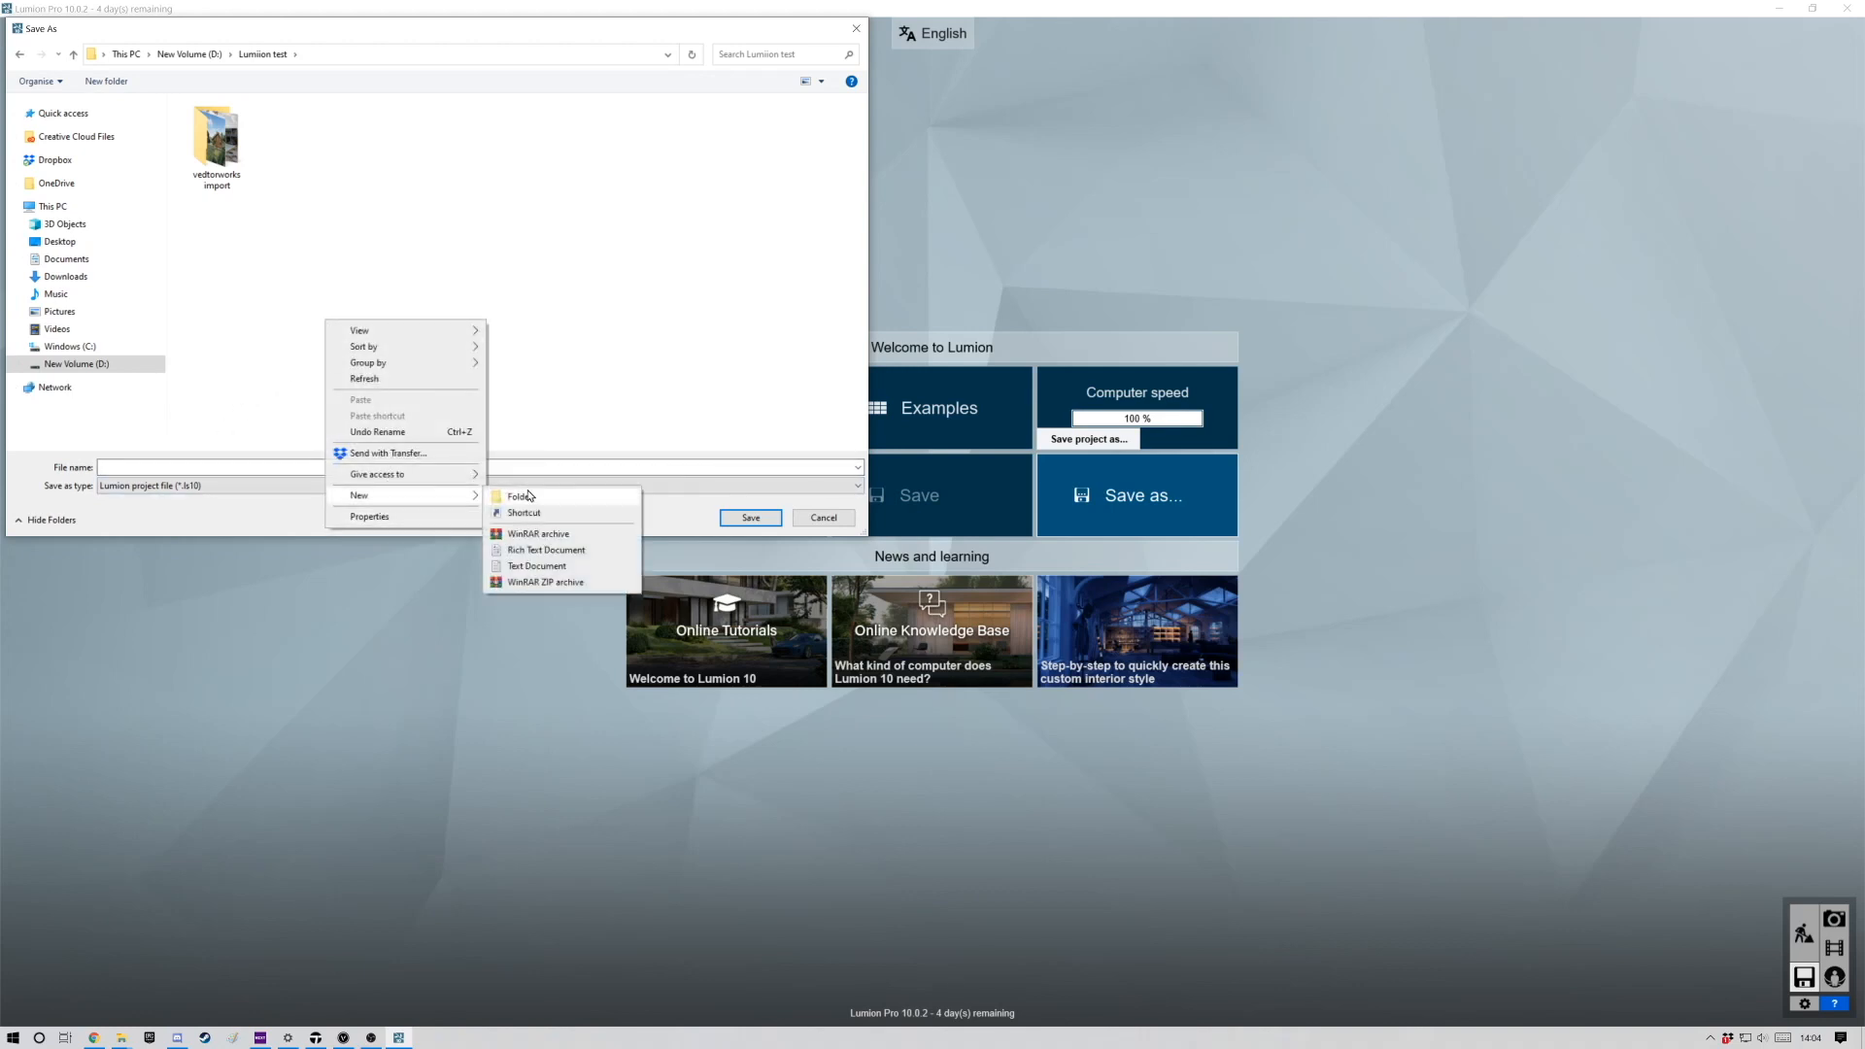
click(525, 496)
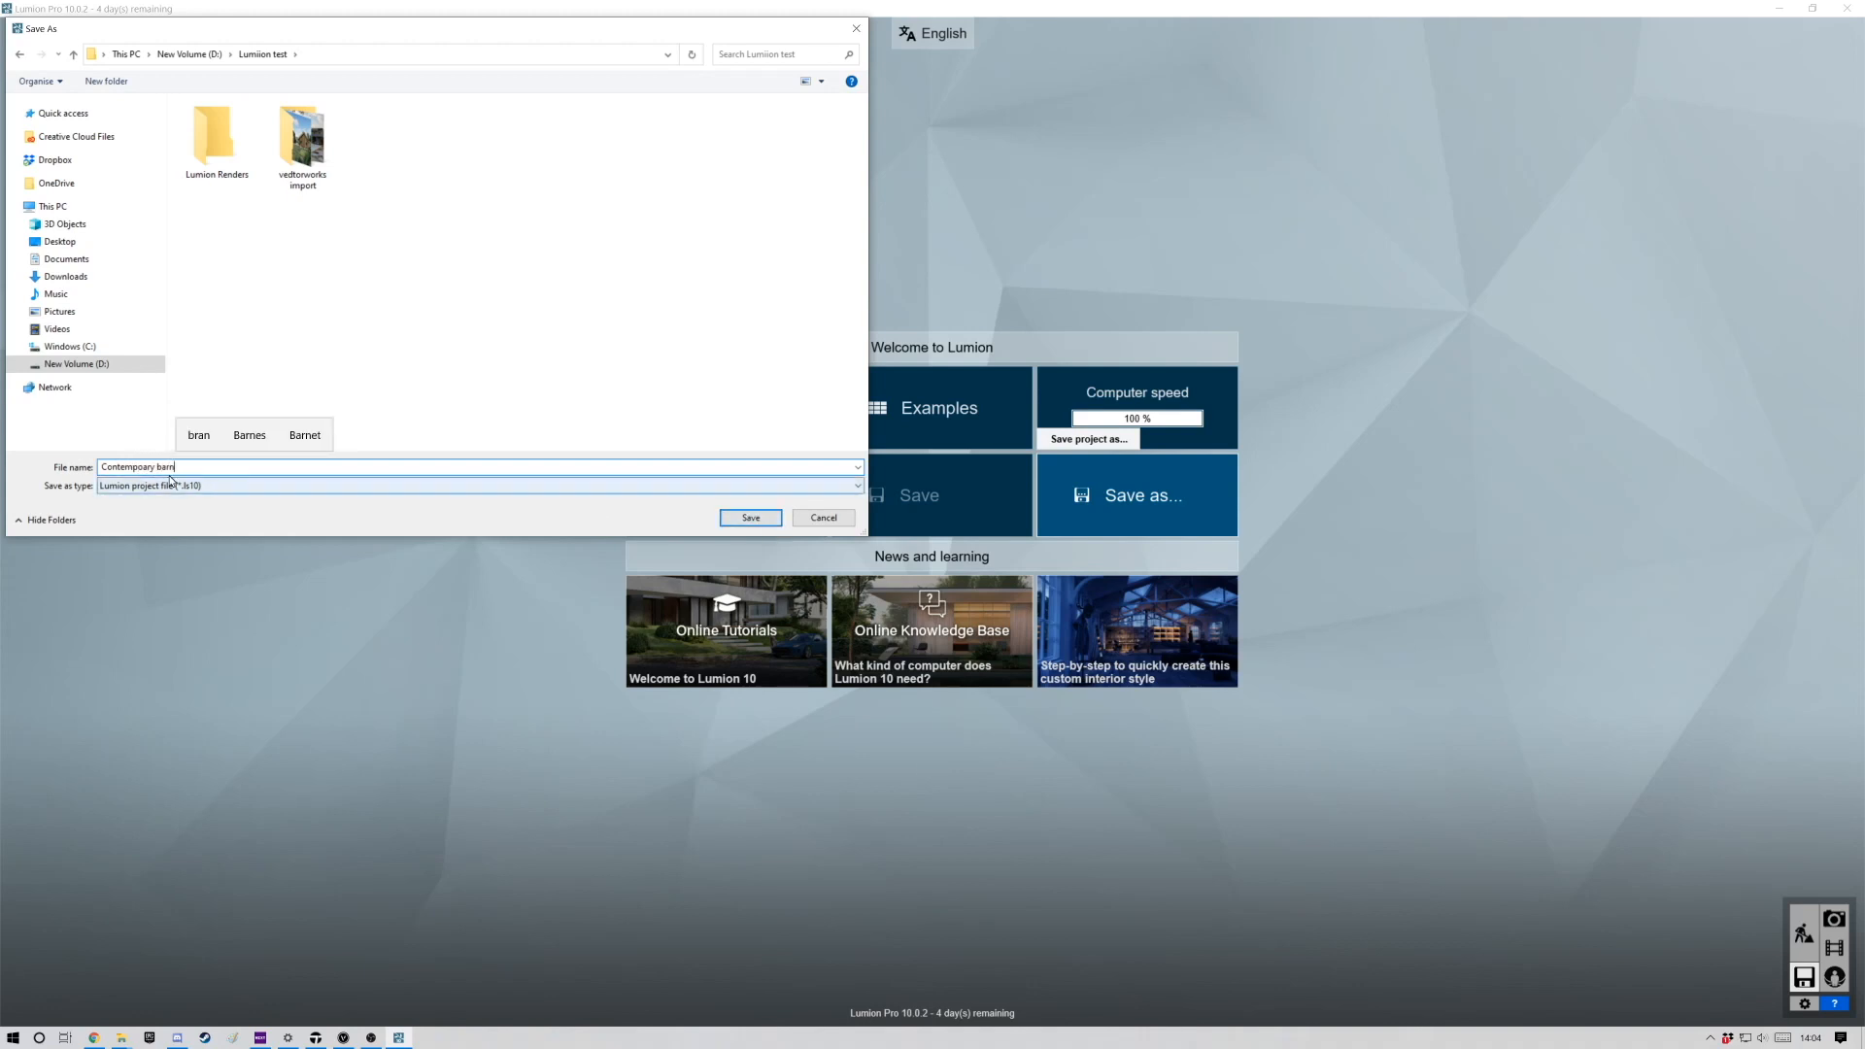
Name the project file Contemporary barn and save it in the Lumiion test folder.
right_click(133, 473)
double_click(120, 469)
right_click(121, 469)
key(Escape)
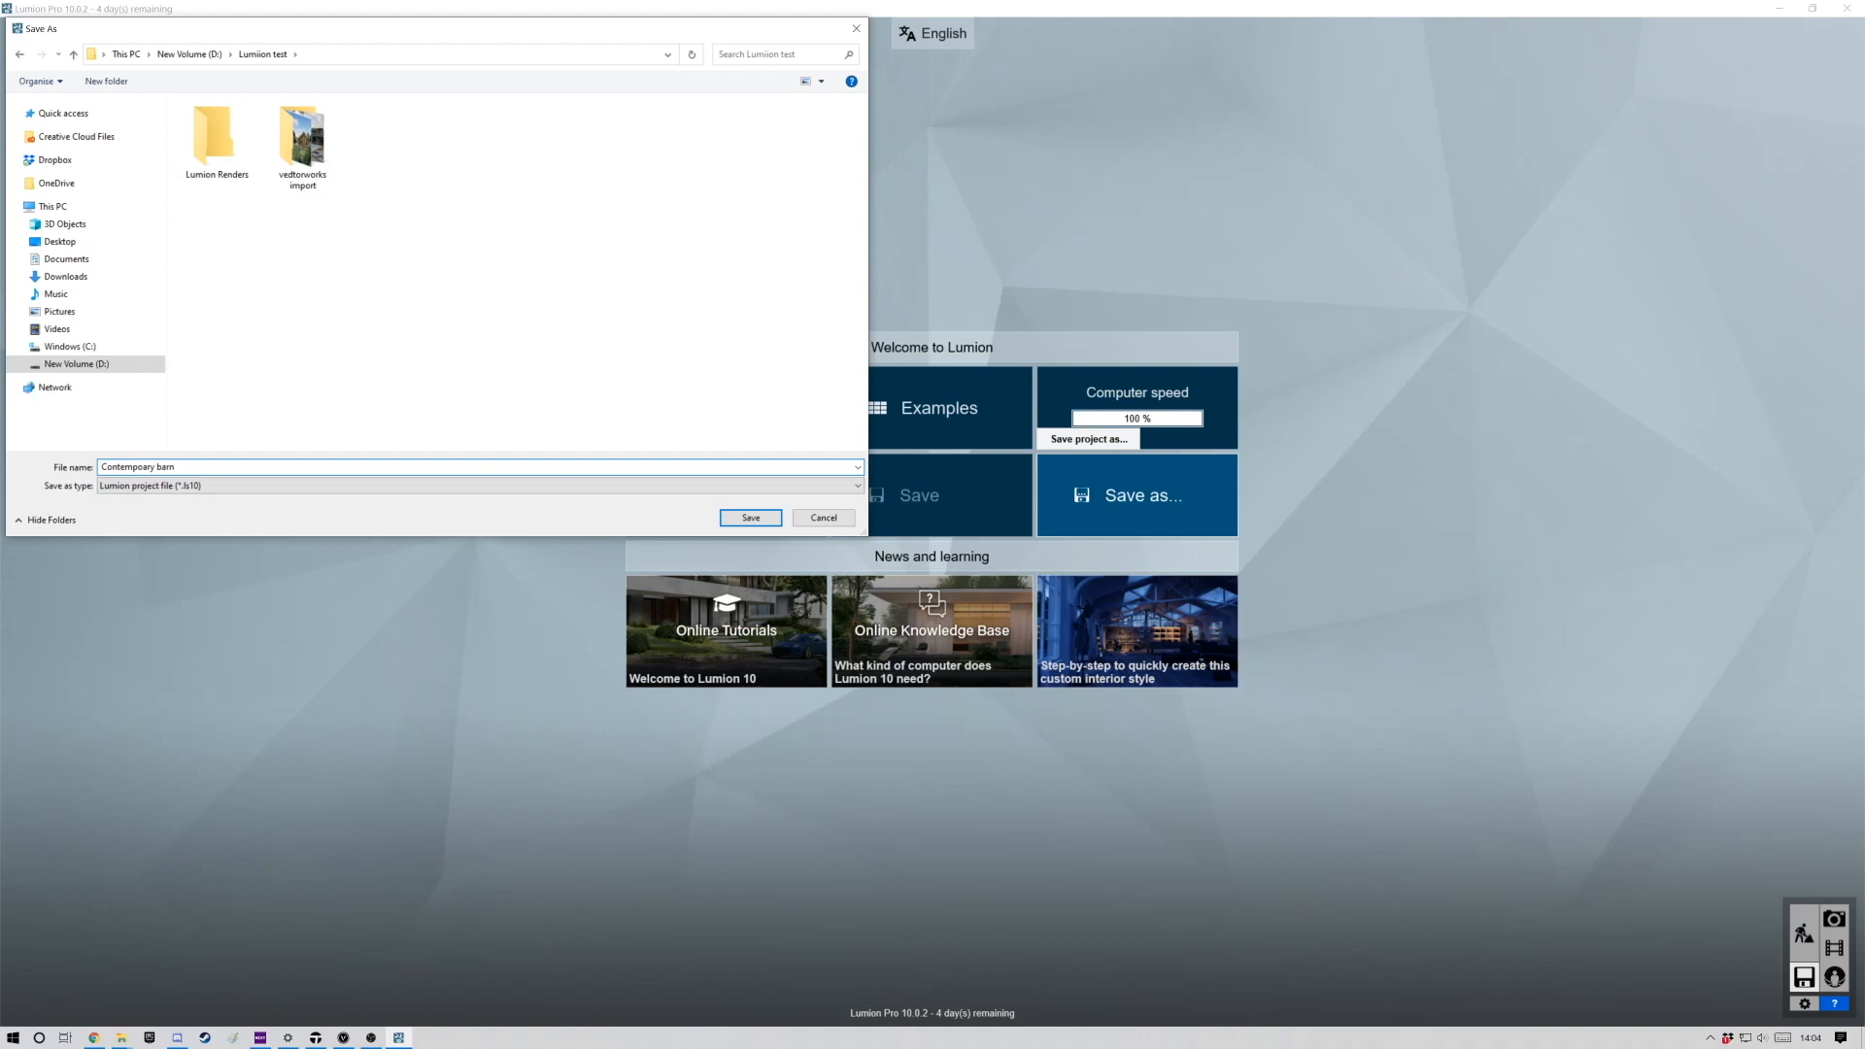
click(751, 518)
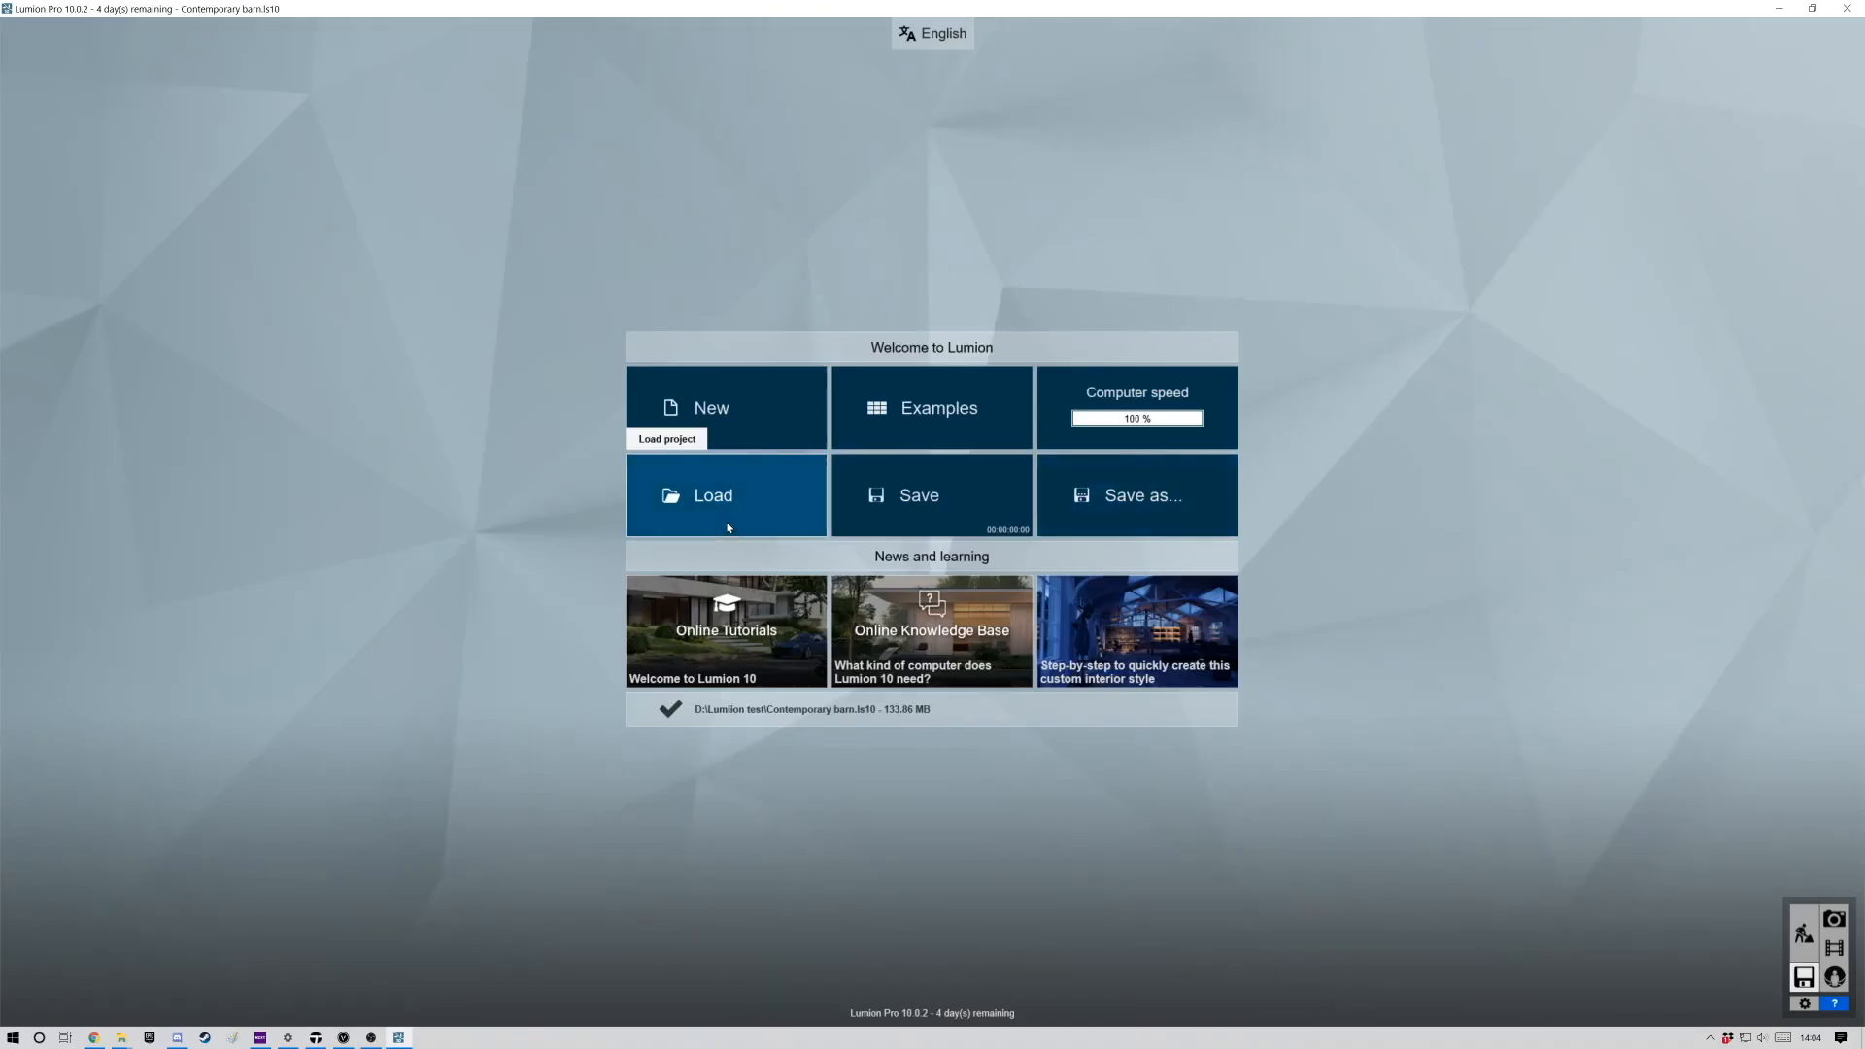
Open the computer speed benchmark results and check the graphics card and graphics memory ratings.
click(1103, 426)
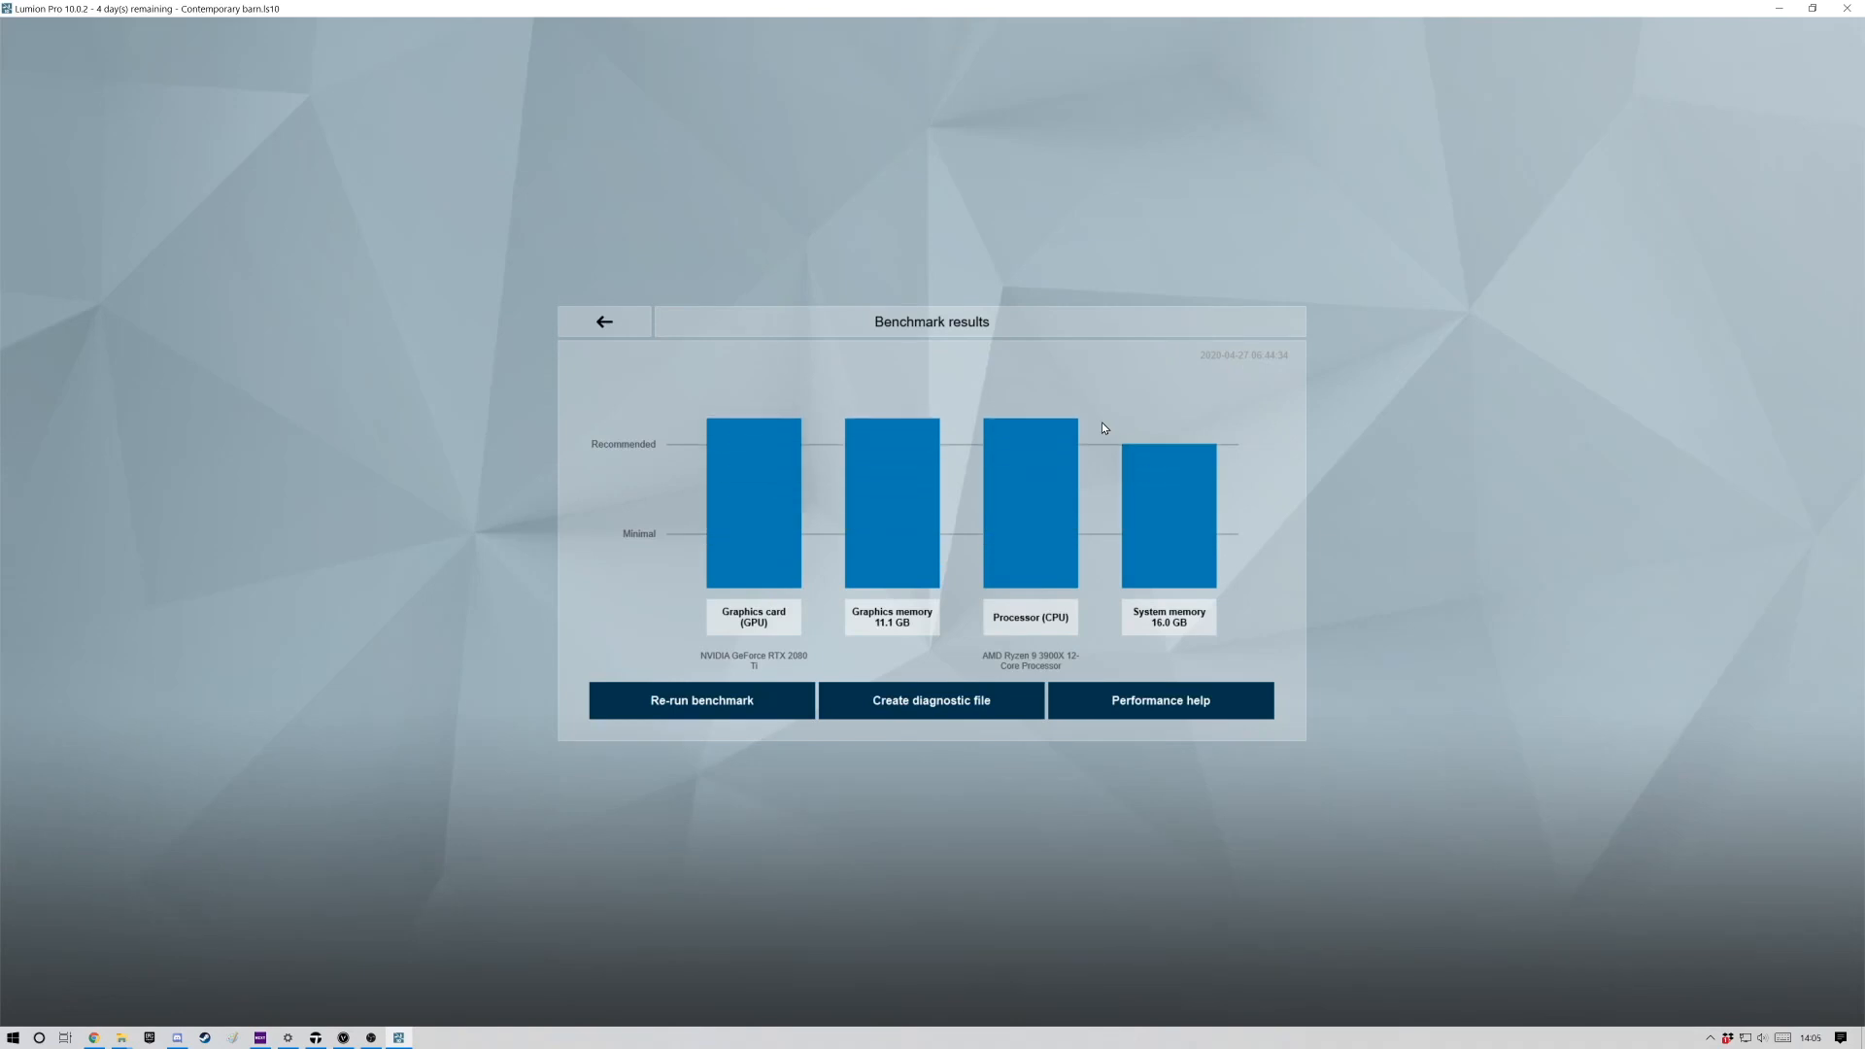
mouse_move(735, 534)
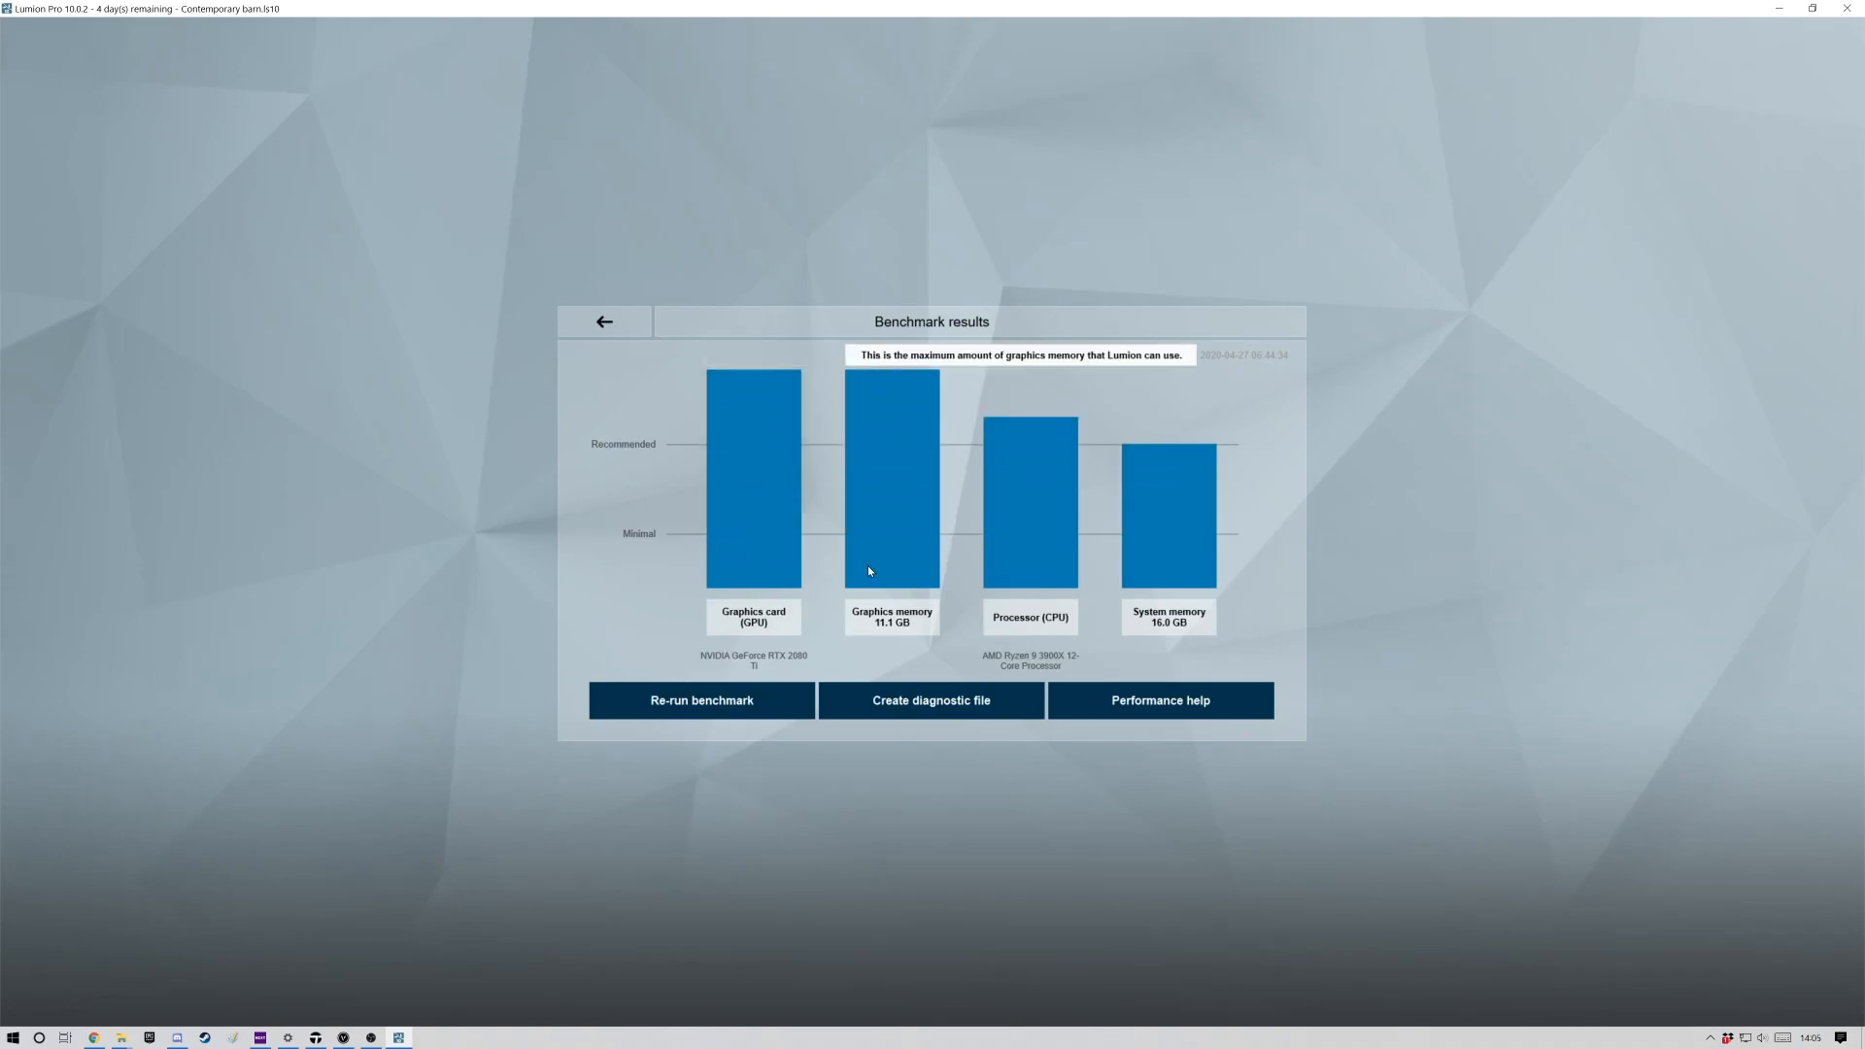
Close the benchmark results and return to the barn scene in Build mode.
mouse_move(1130, 557)
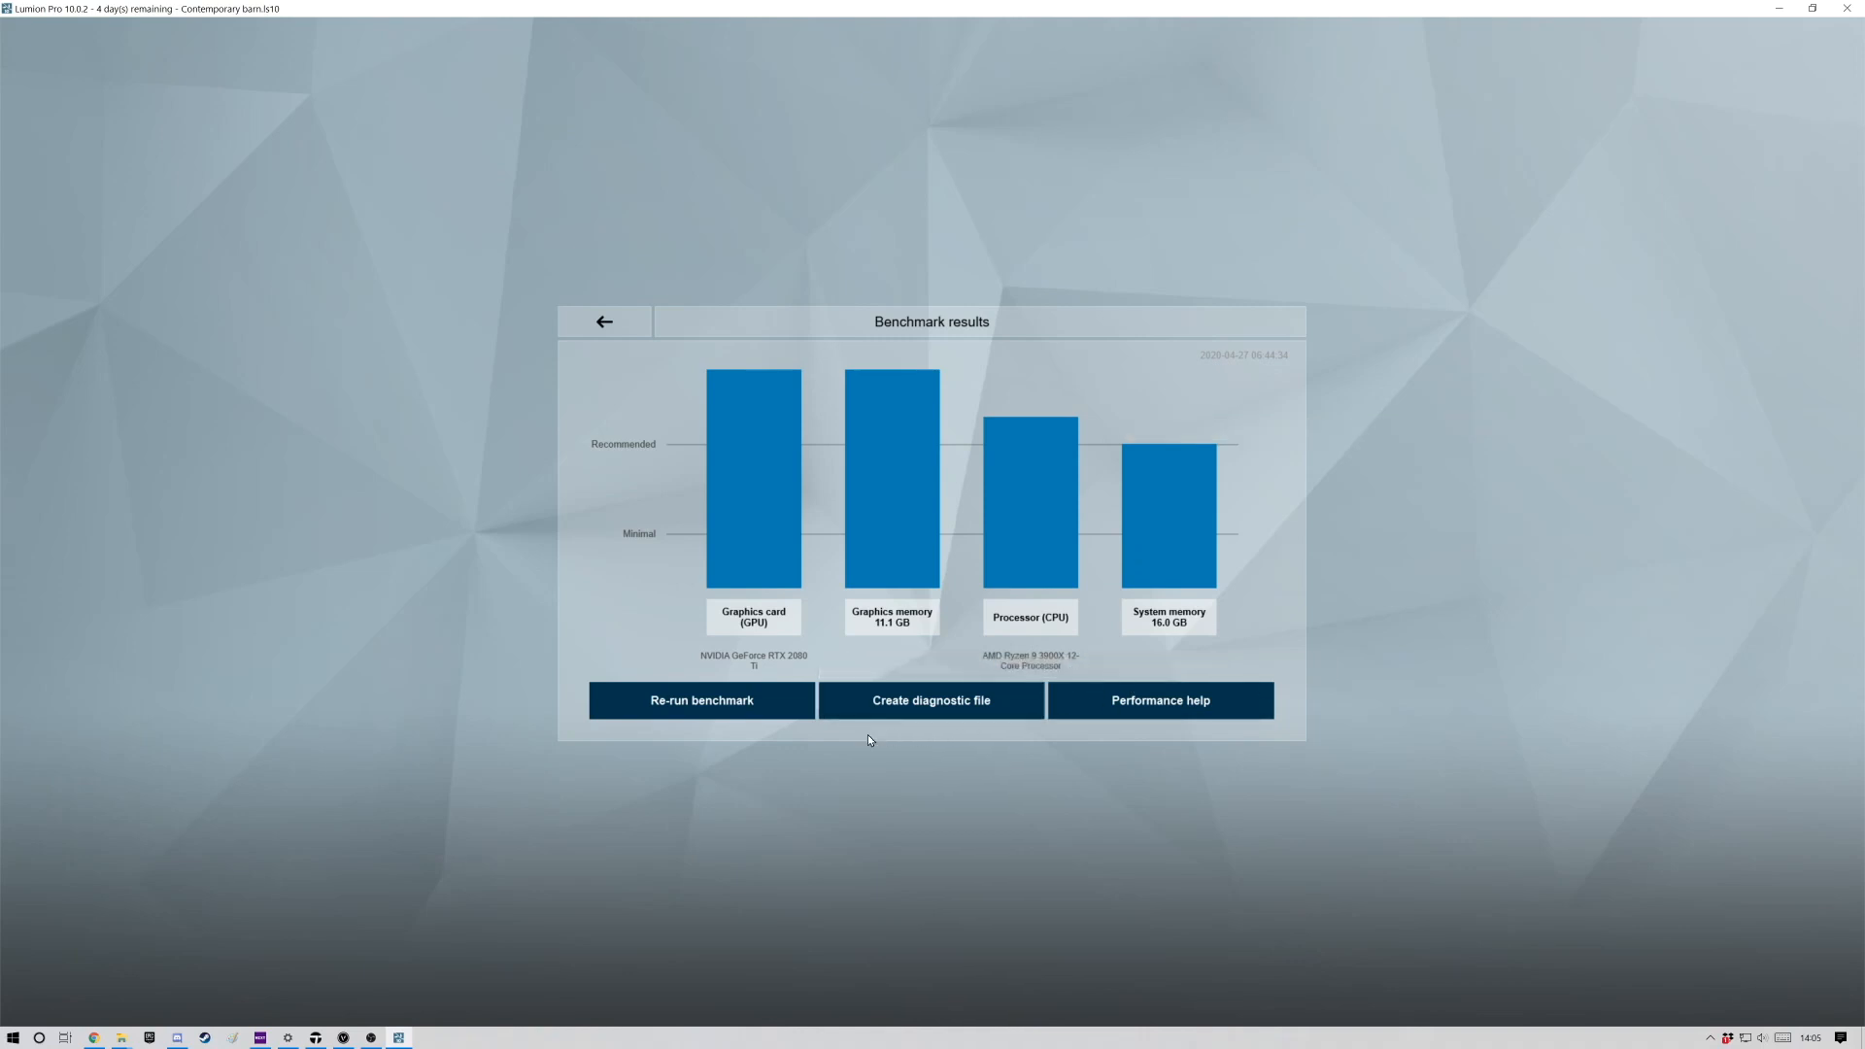
click(606, 326)
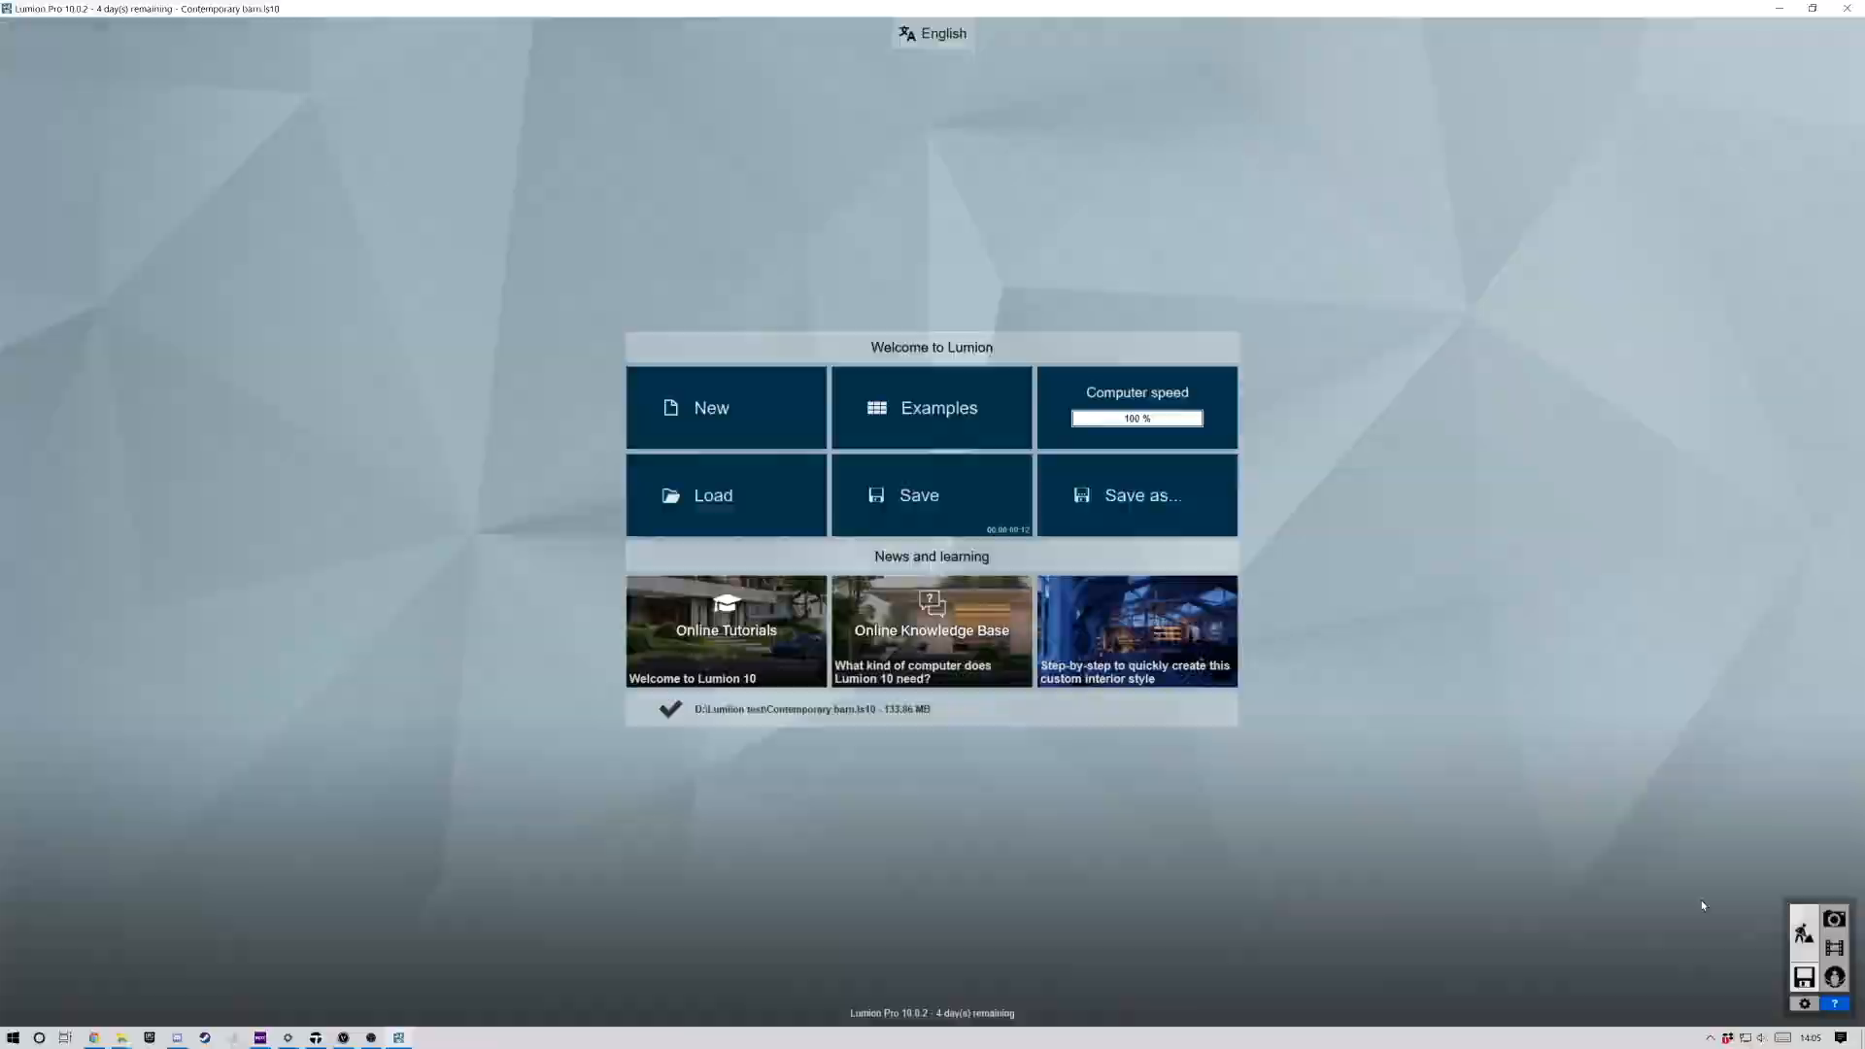
click(1803, 933)
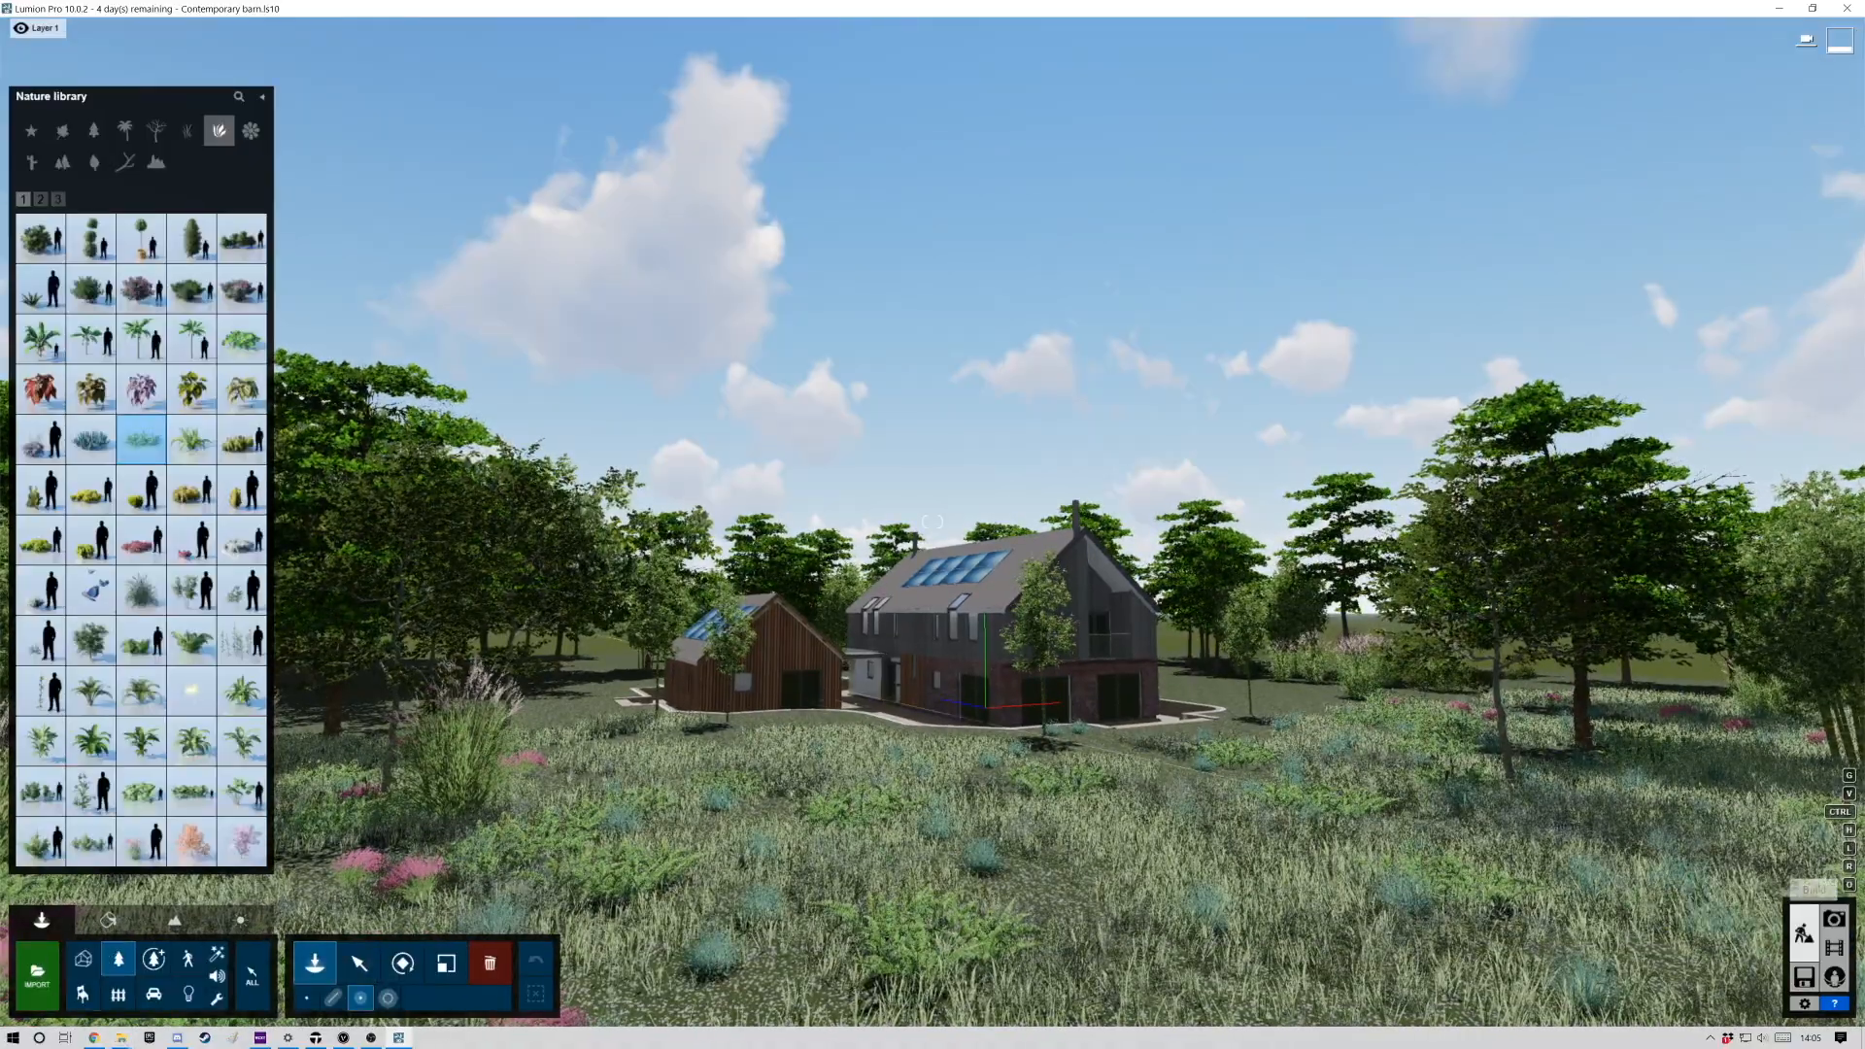
Switch to Photo mode and apply the Realistic style to photo 1.
click(1835, 920)
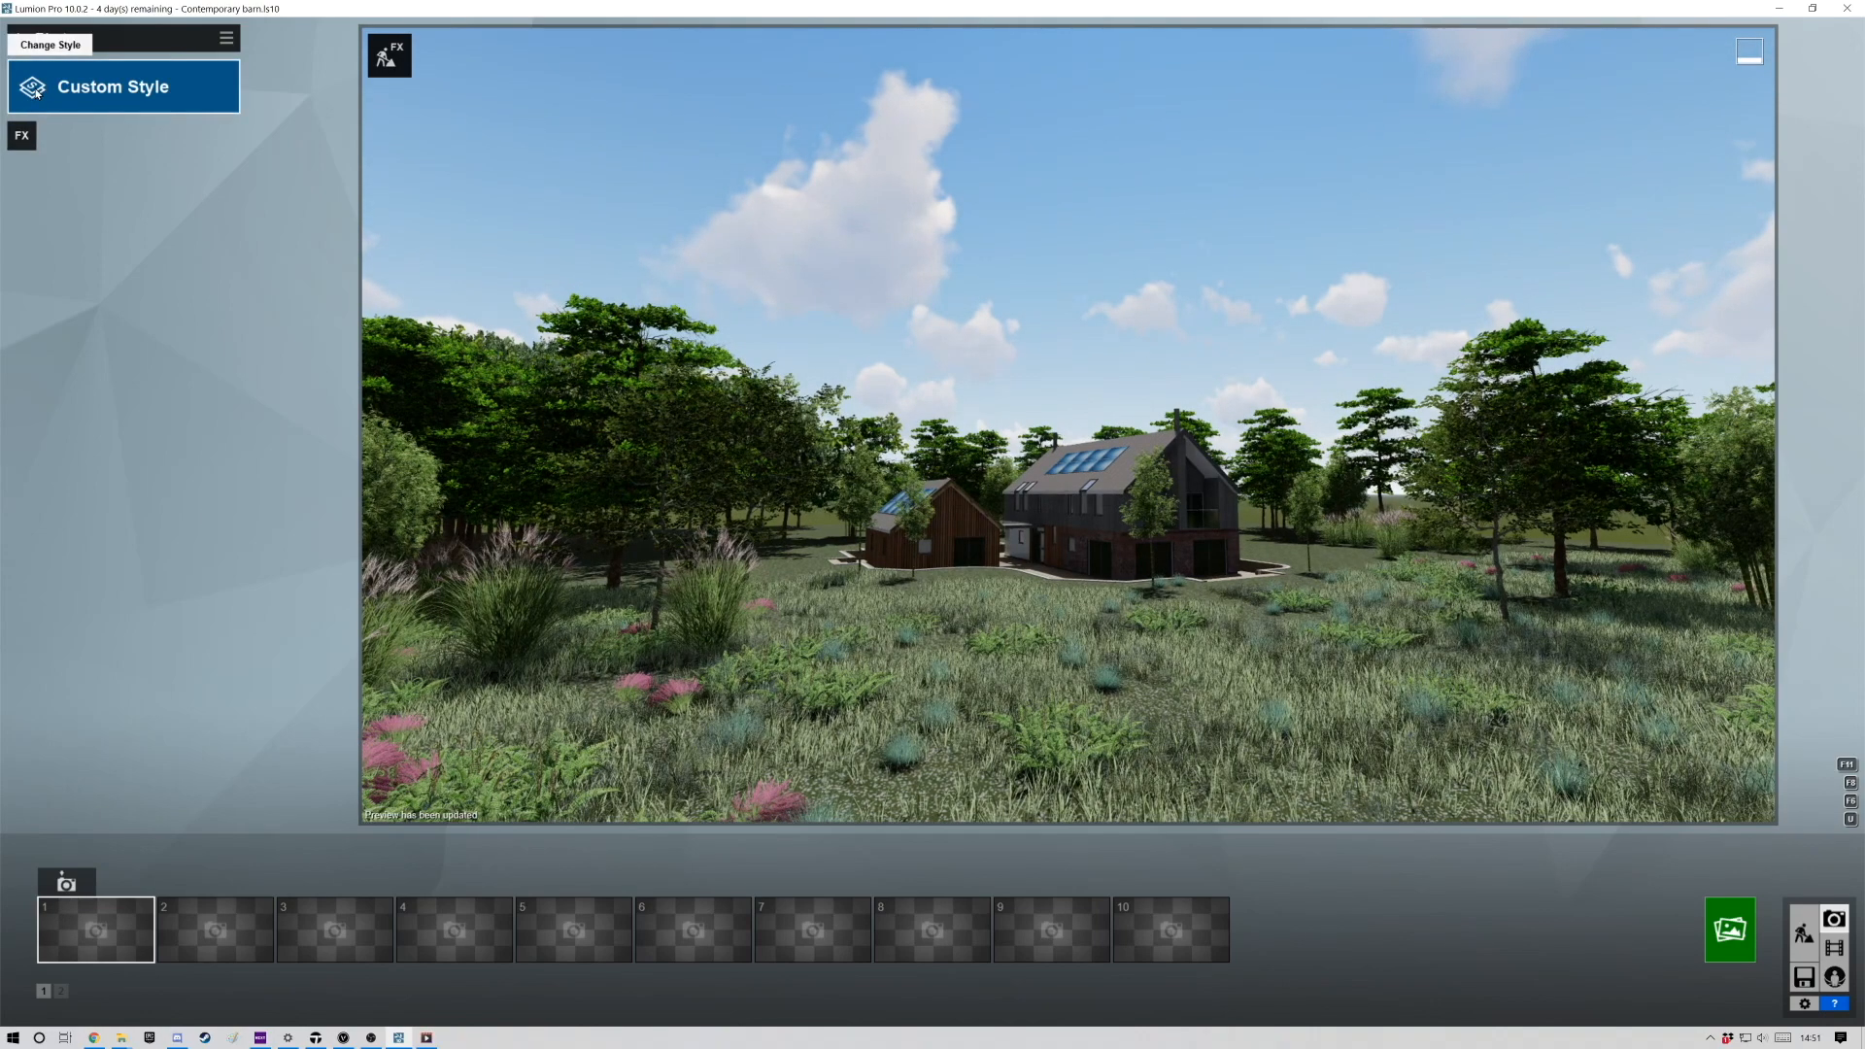
click(35, 89)
click(868, 373)
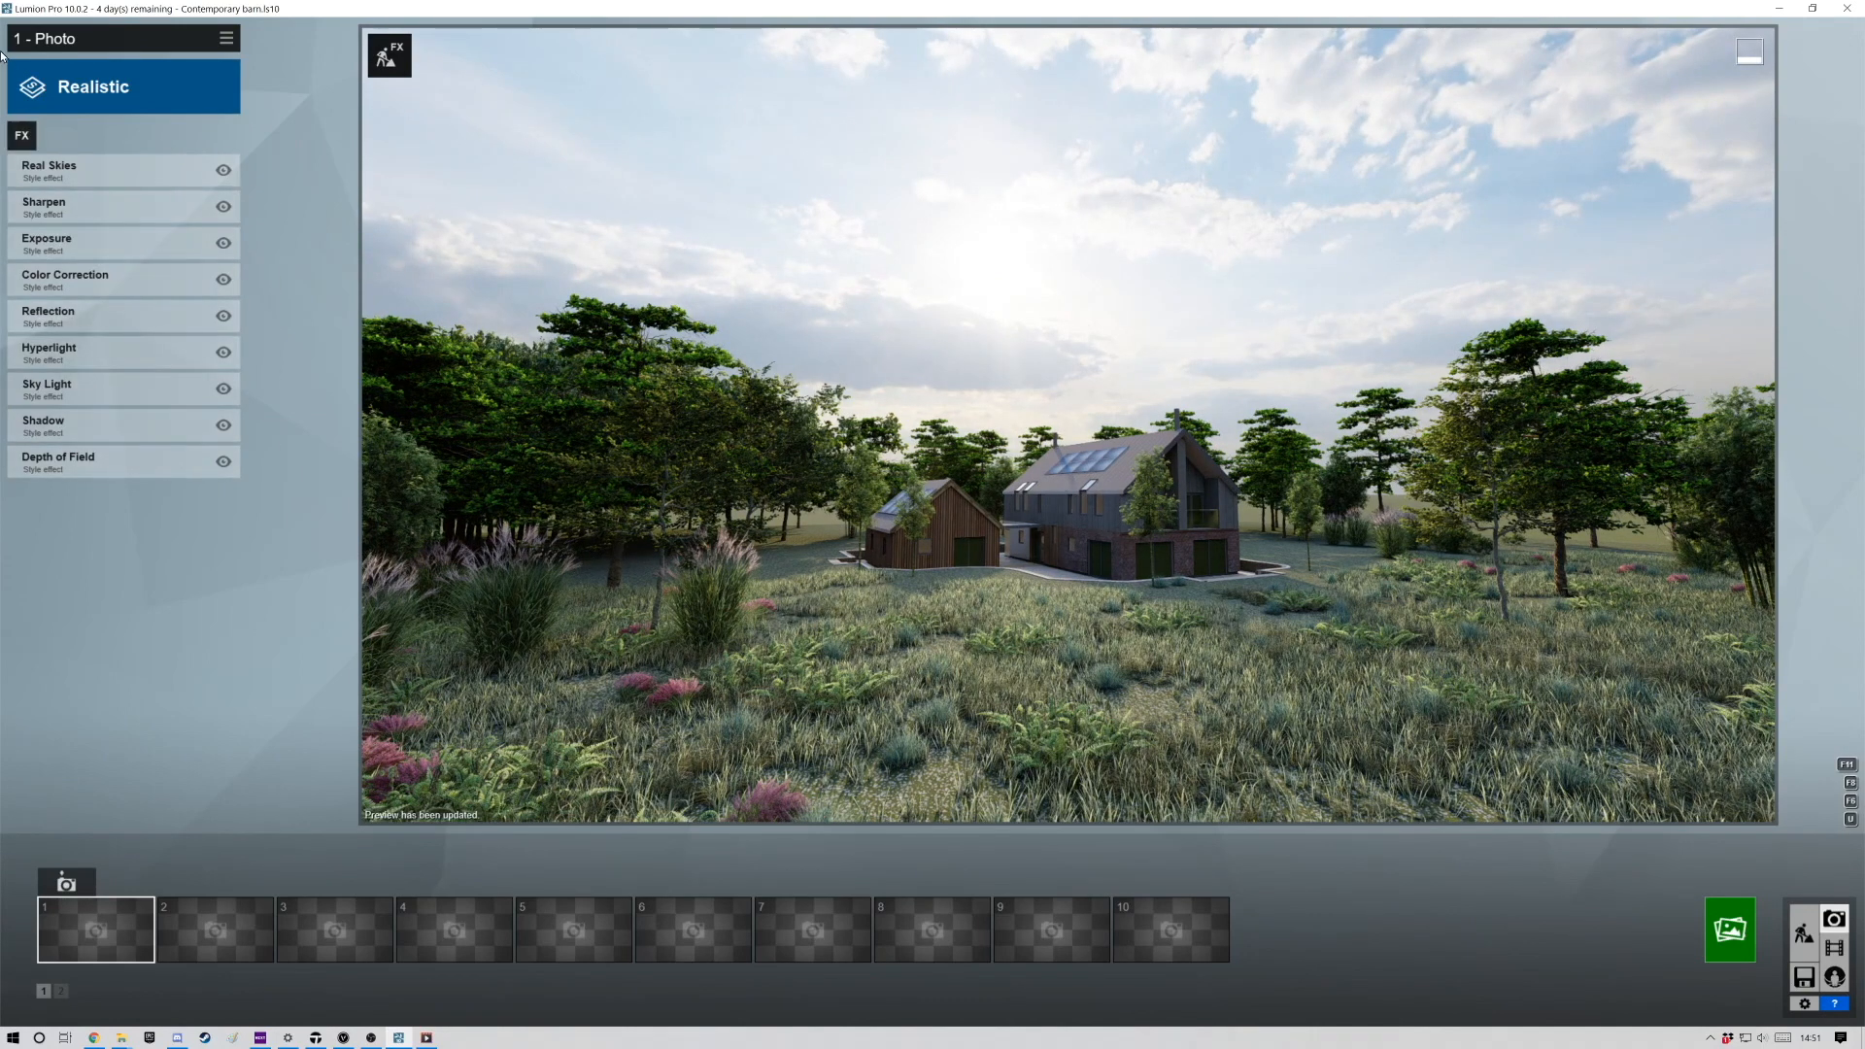
Change photo 1's Real Skies effect to the Sunset 1 sky and raise its brightness to 2.0.
click(189, 179)
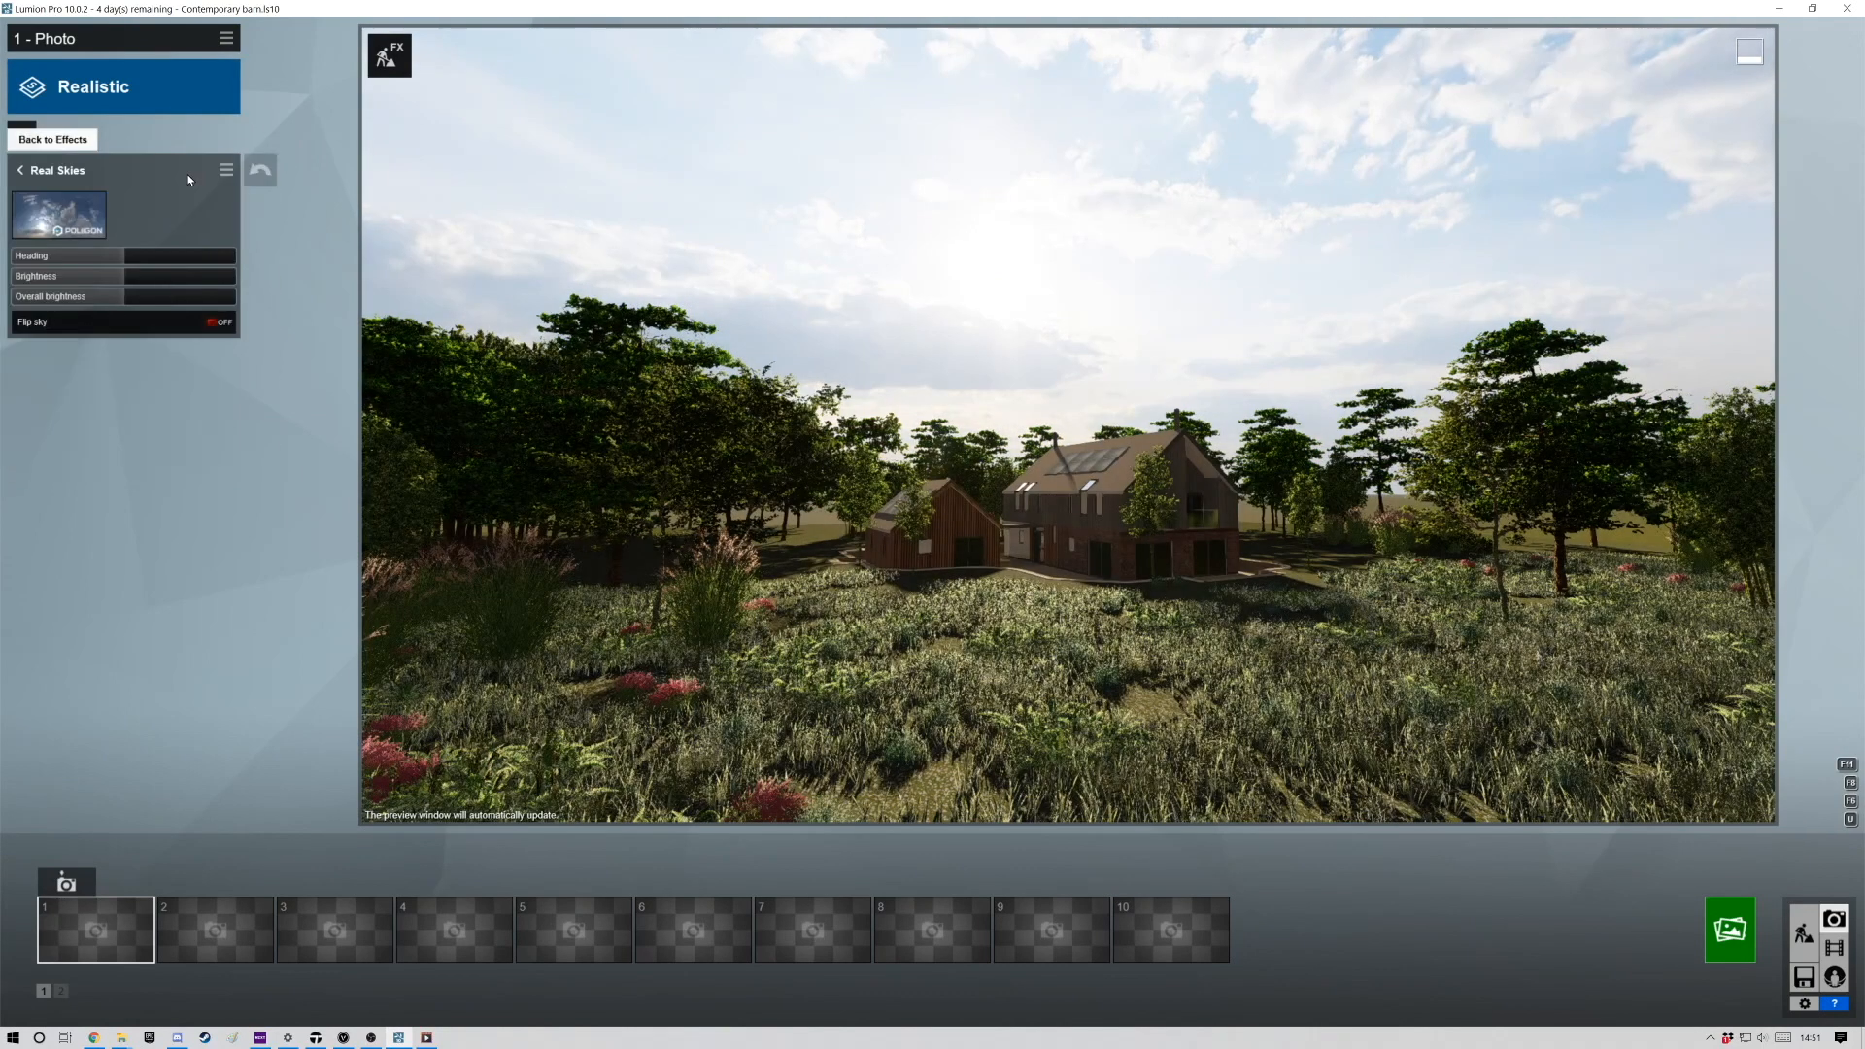
click(86, 231)
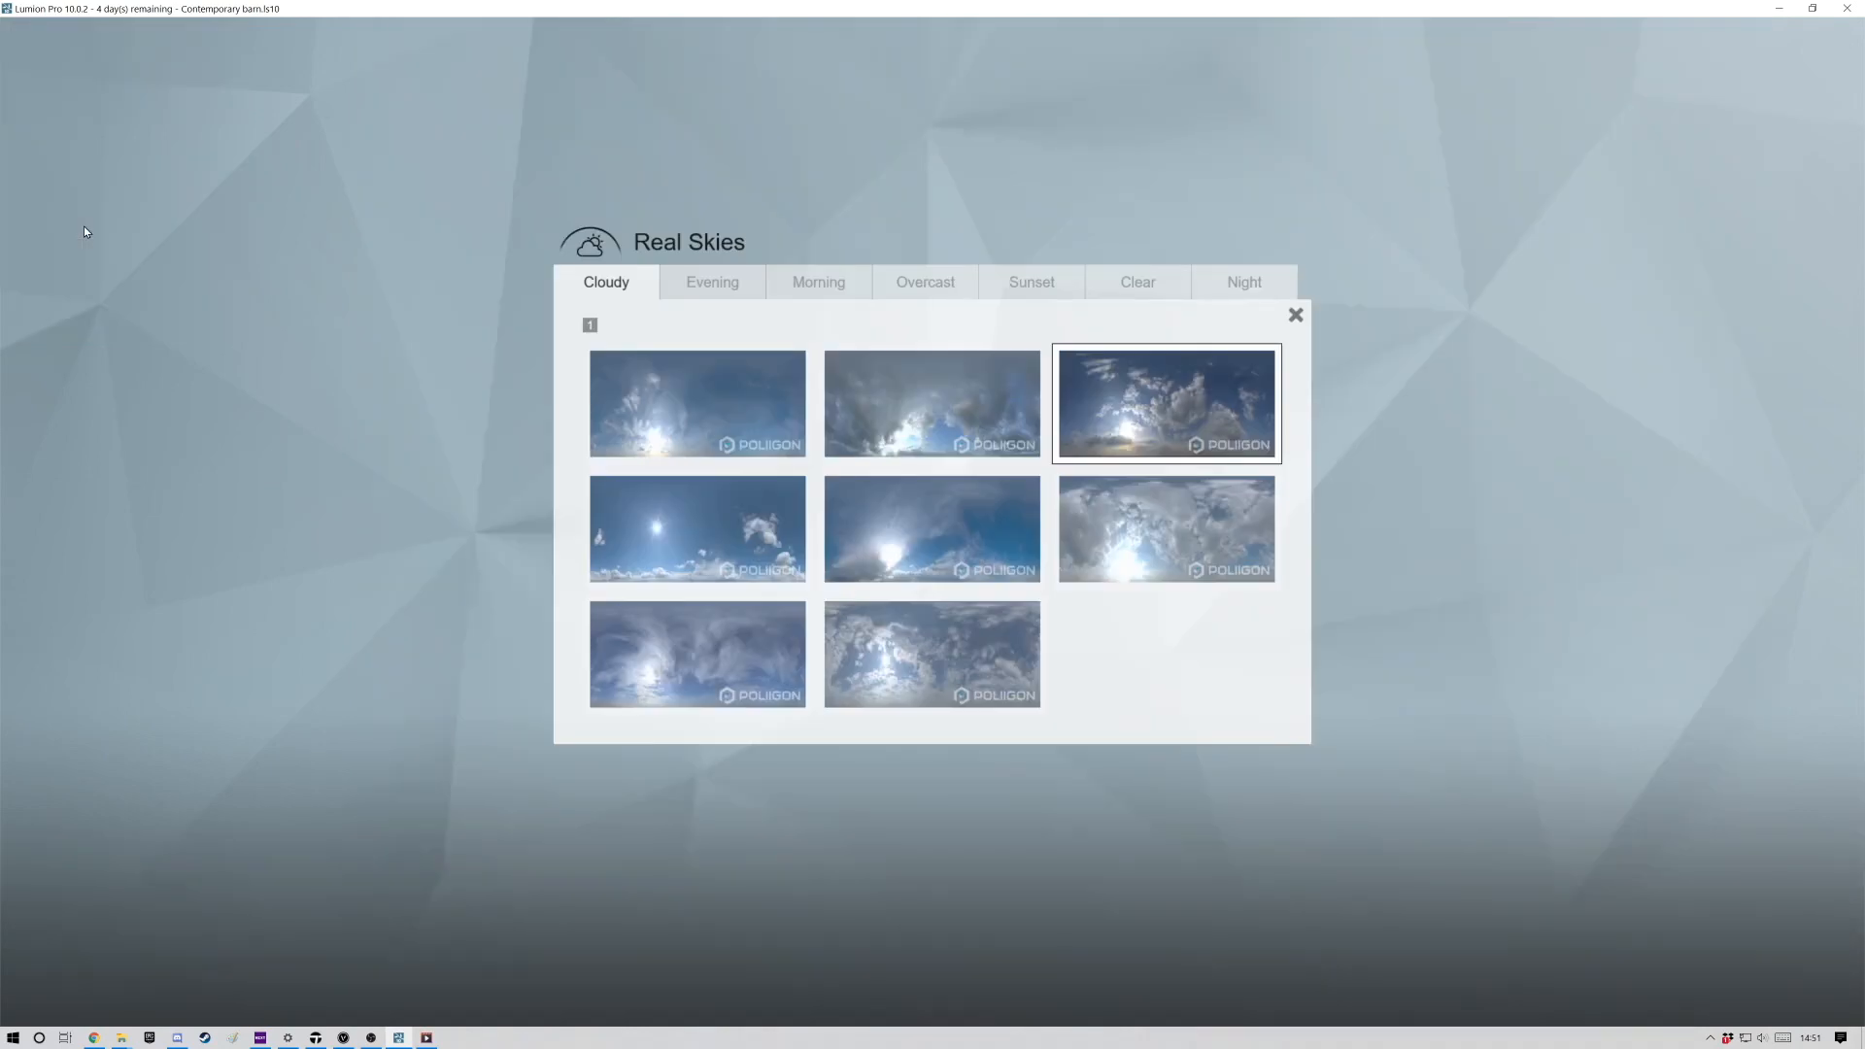
click(719, 290)
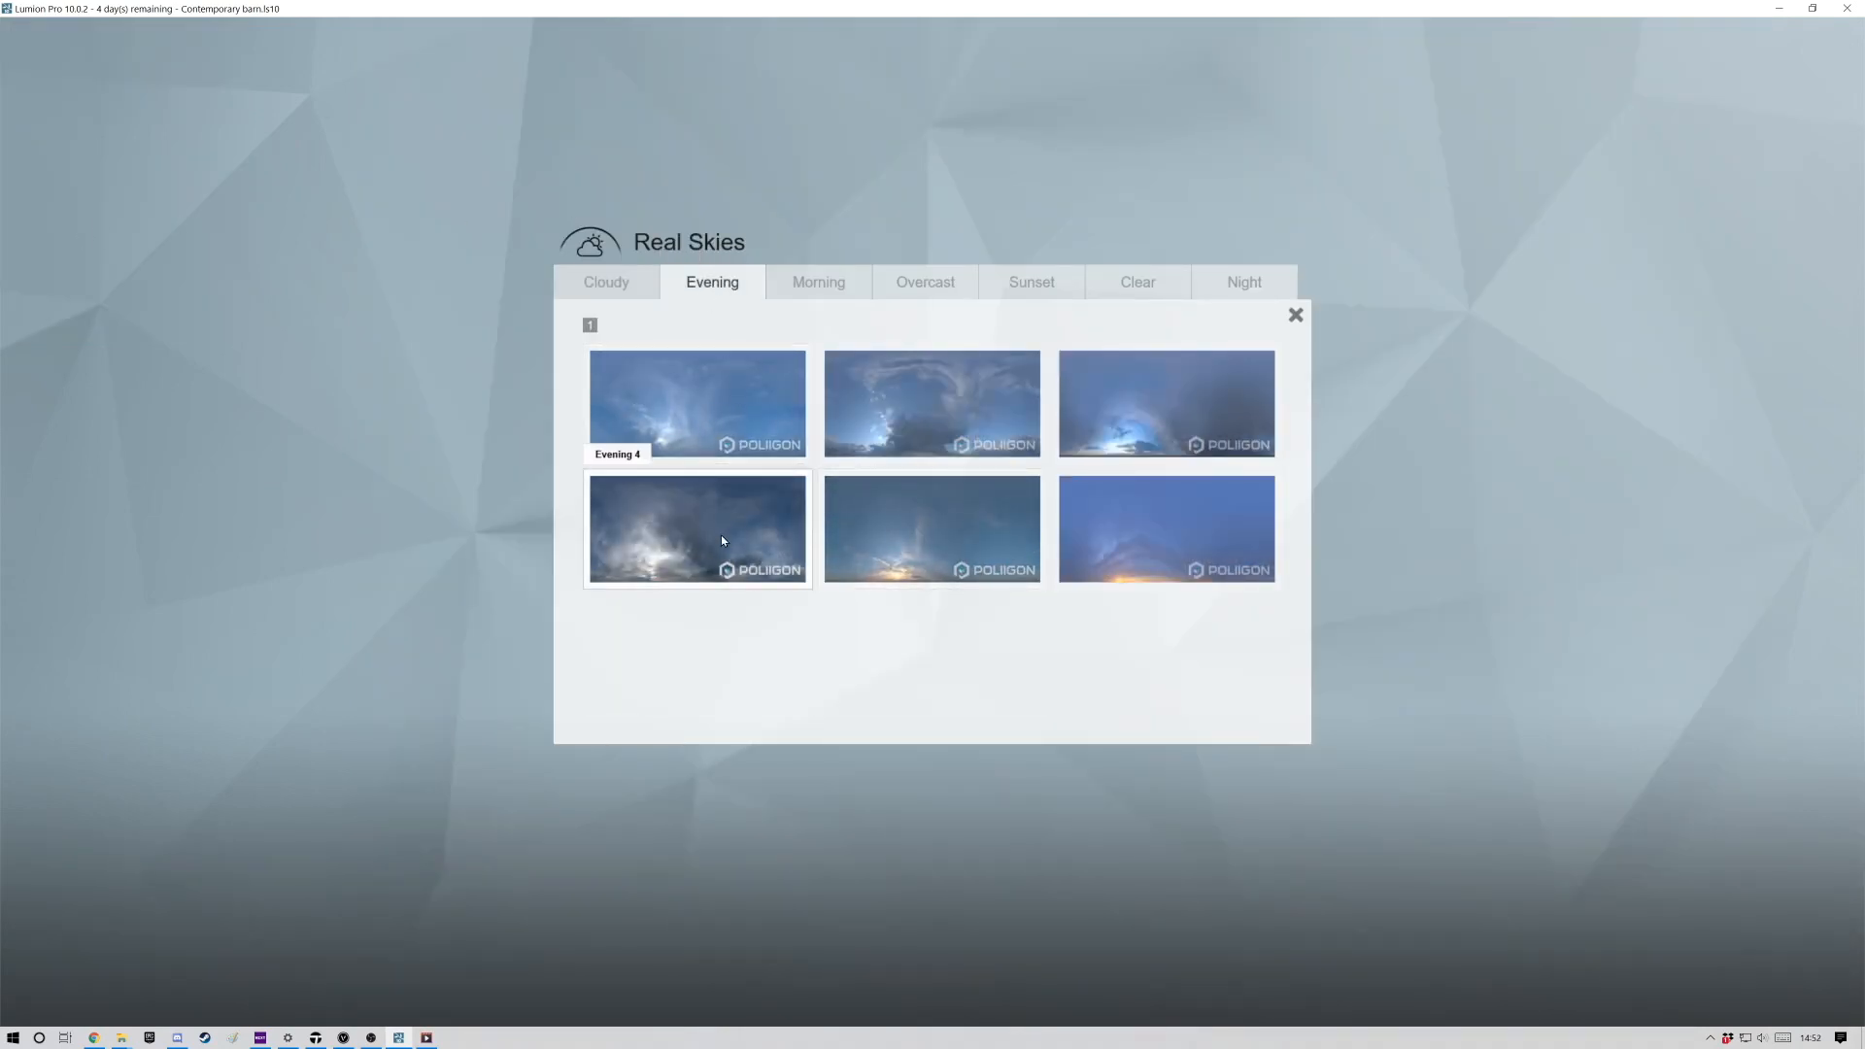
click(1008, 288)
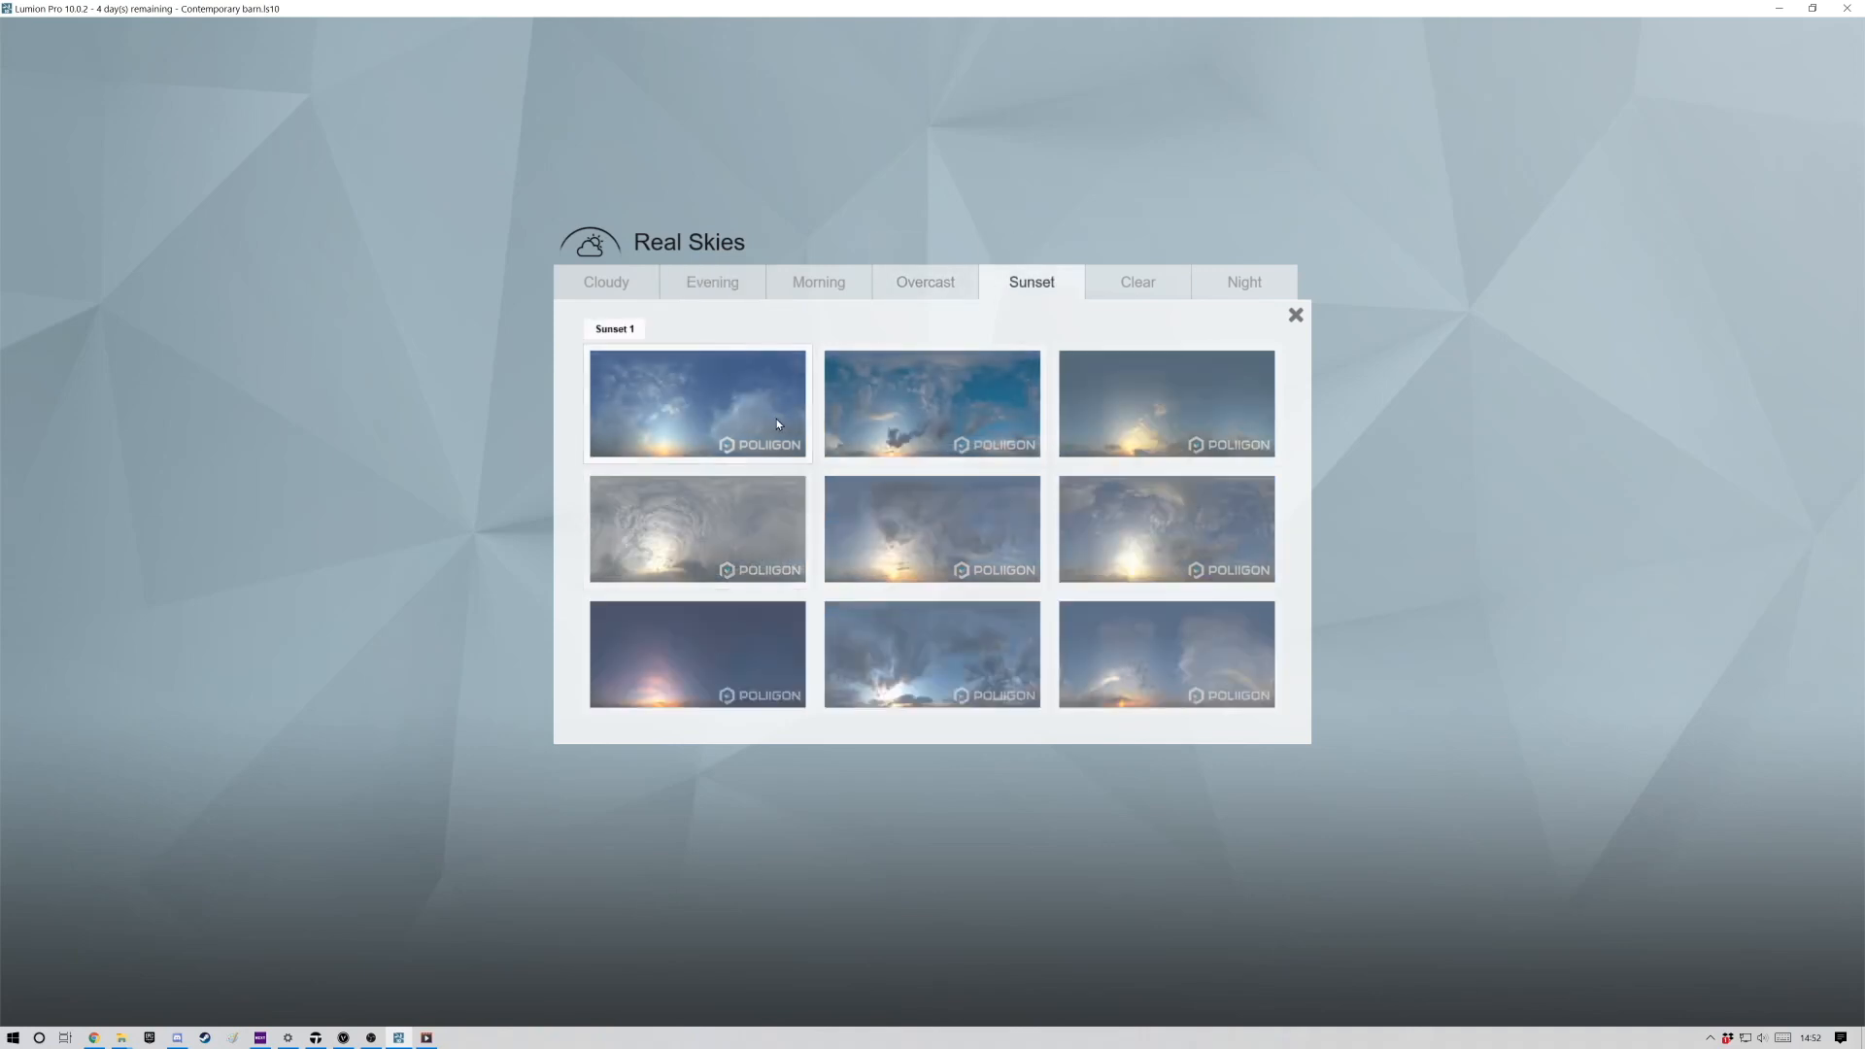
click(714, 437)
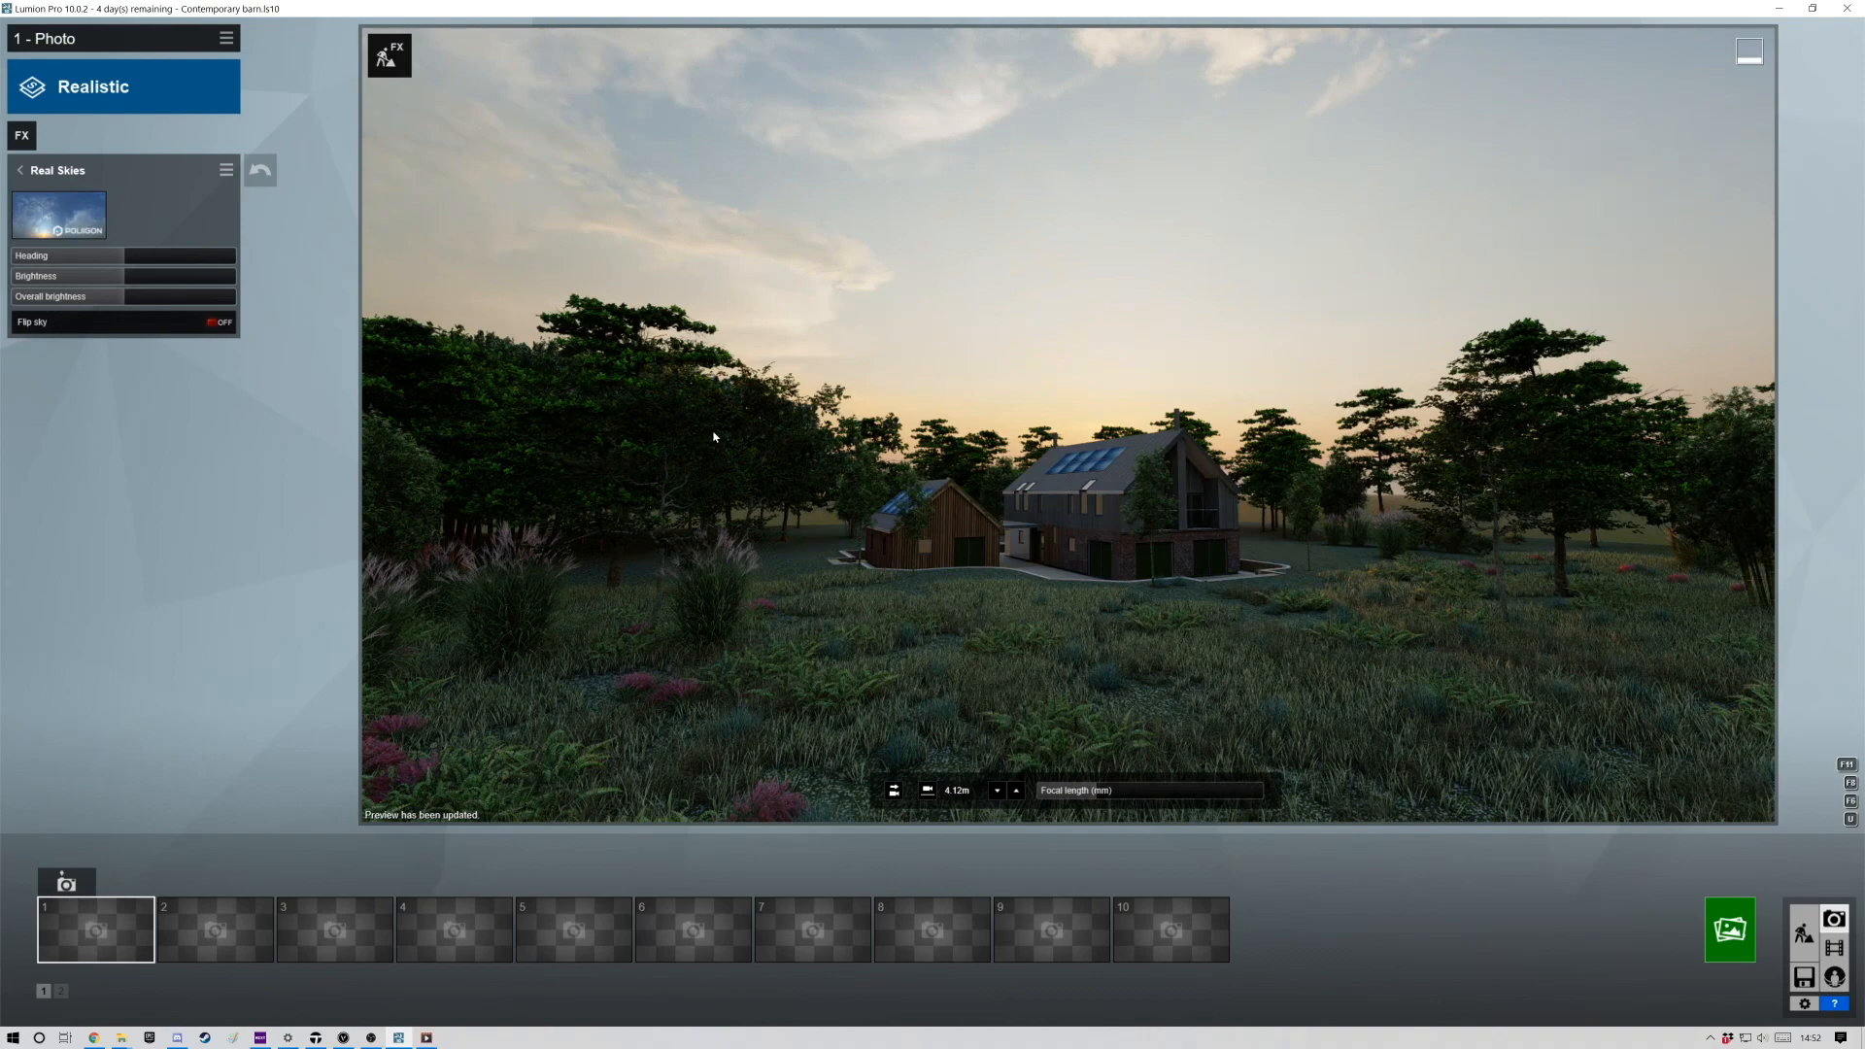
drag(125, 279, 245, 275)
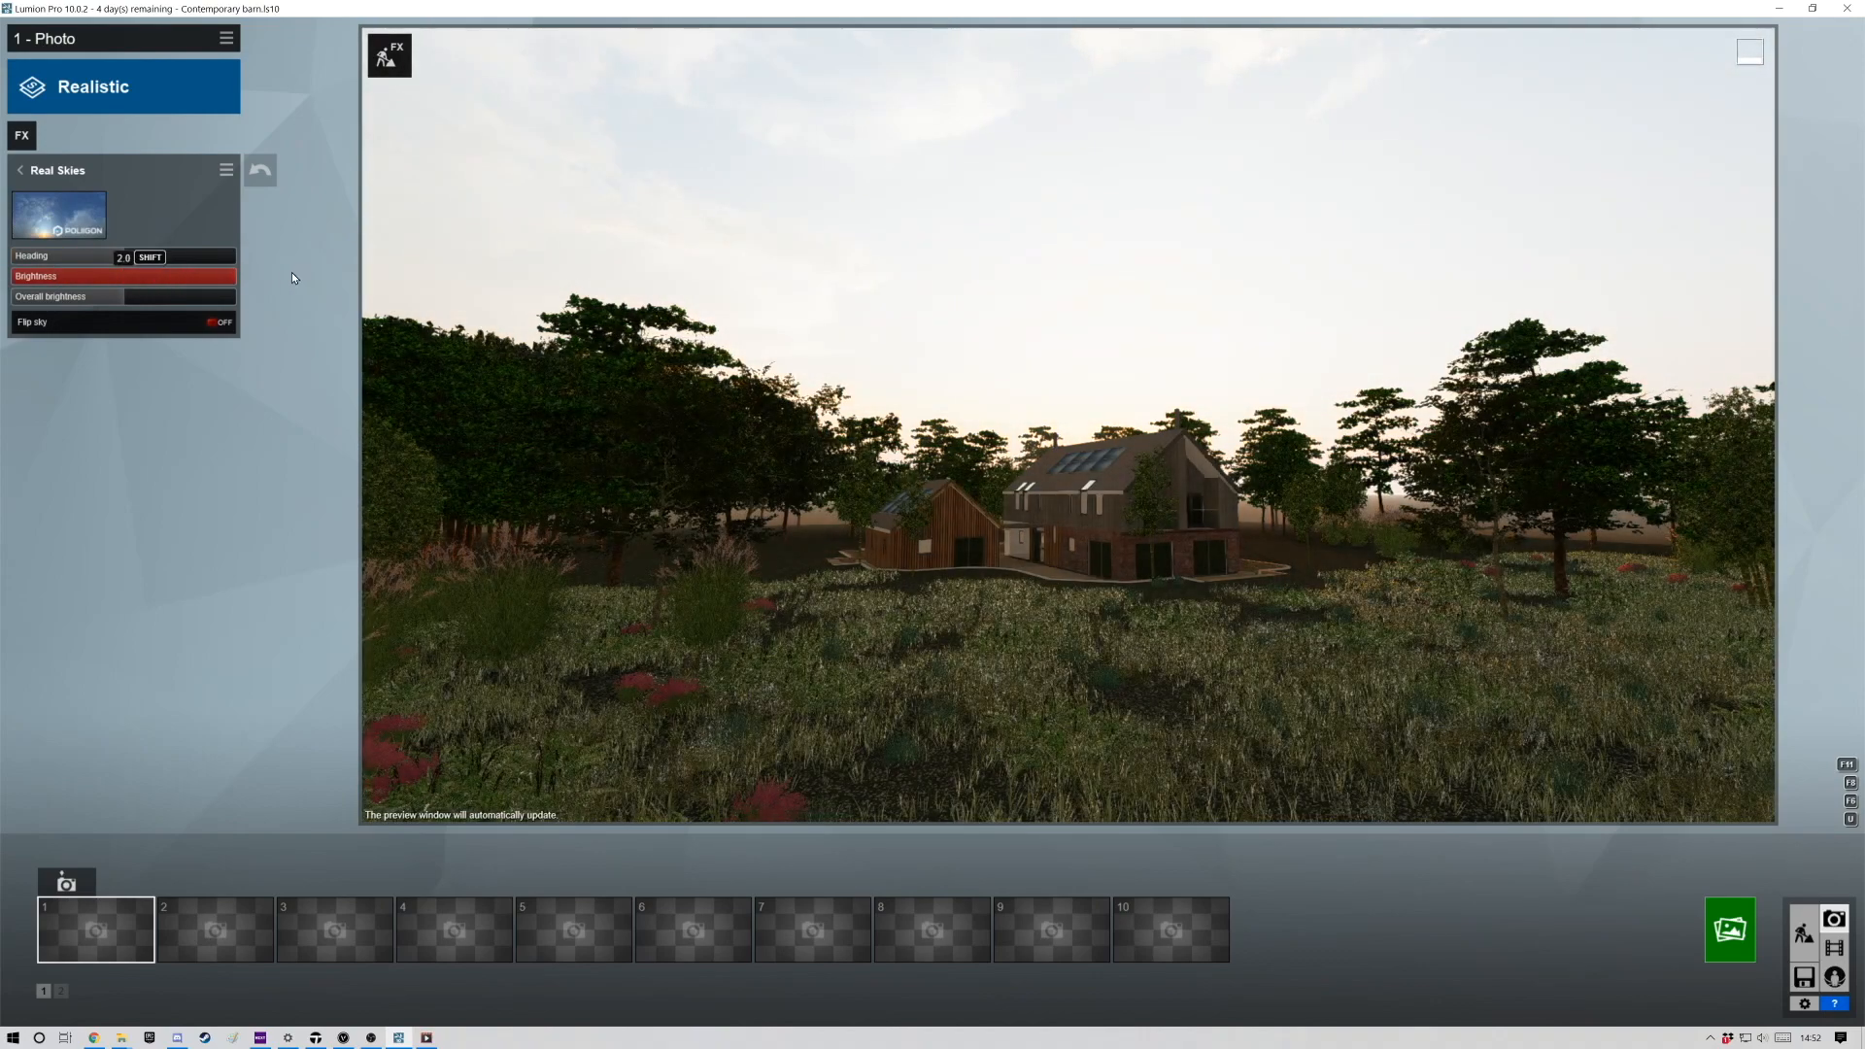
Replace photo 1's sky with the fourth sky in the Morning category of Real Skies.
click(77, 216)
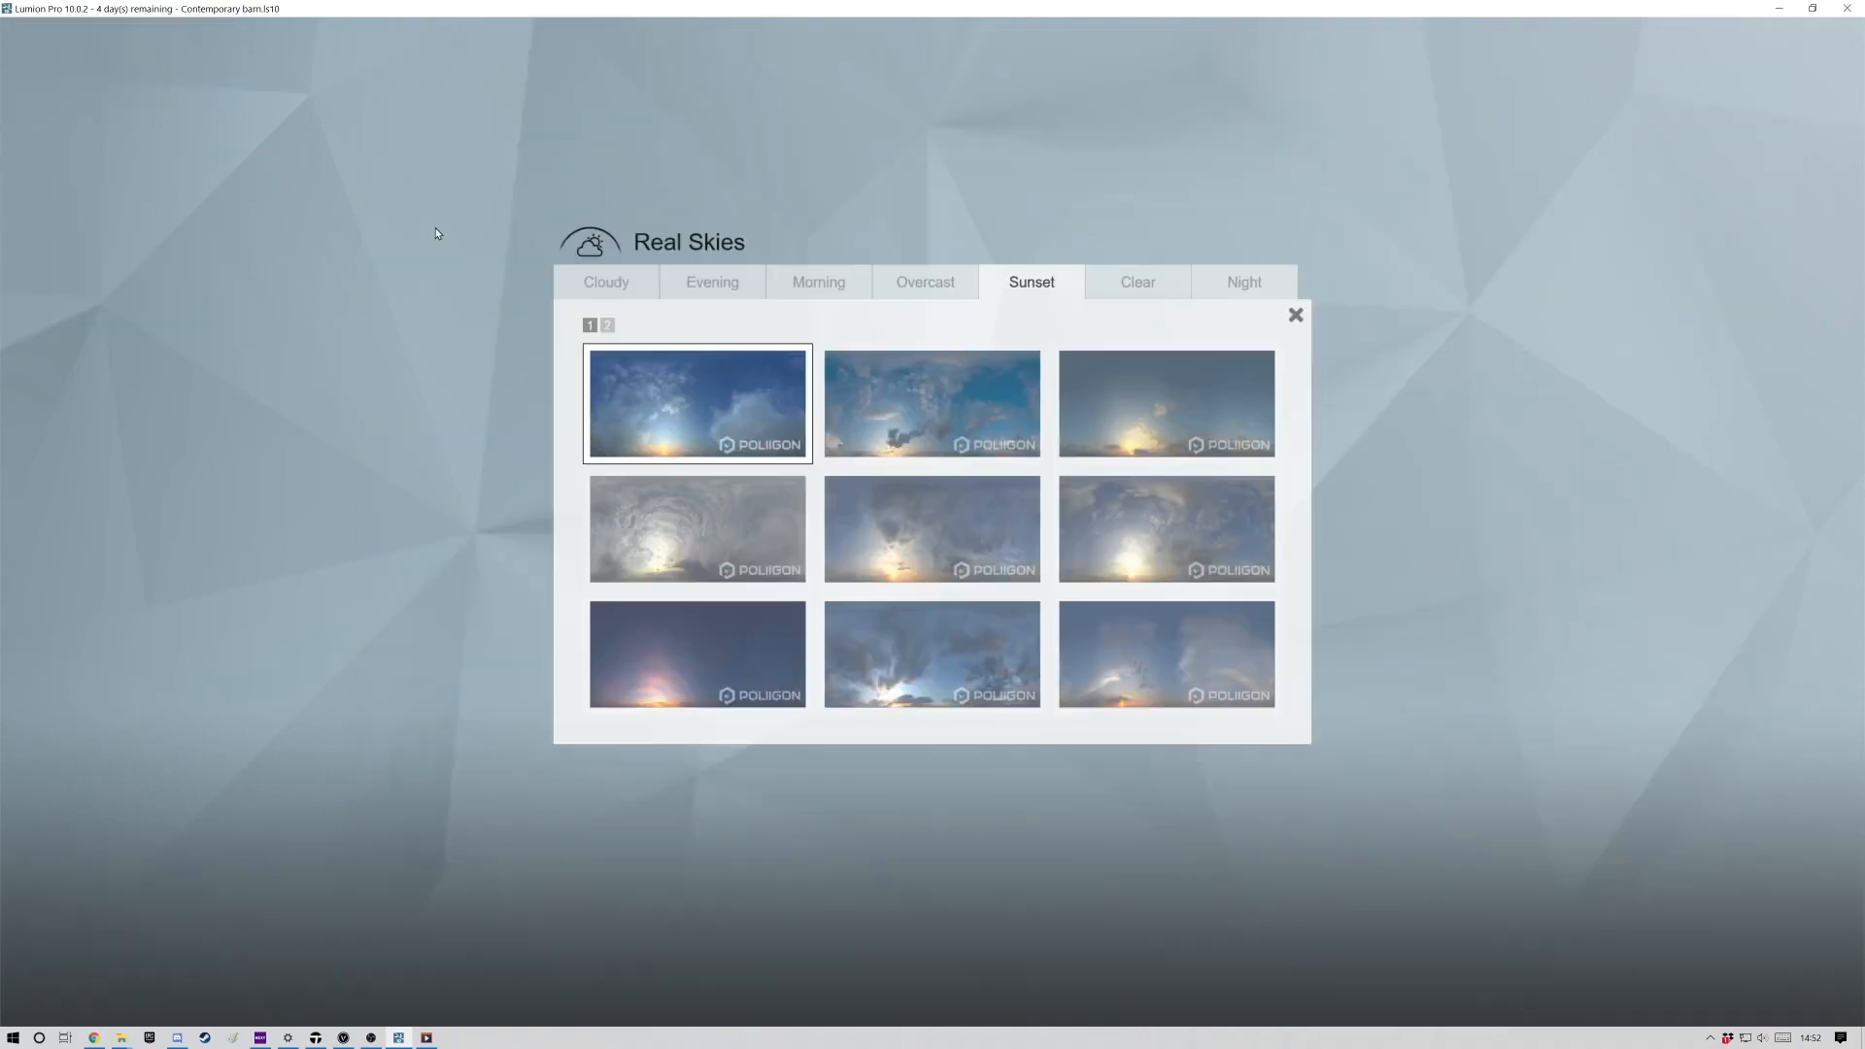
click(631, 289)
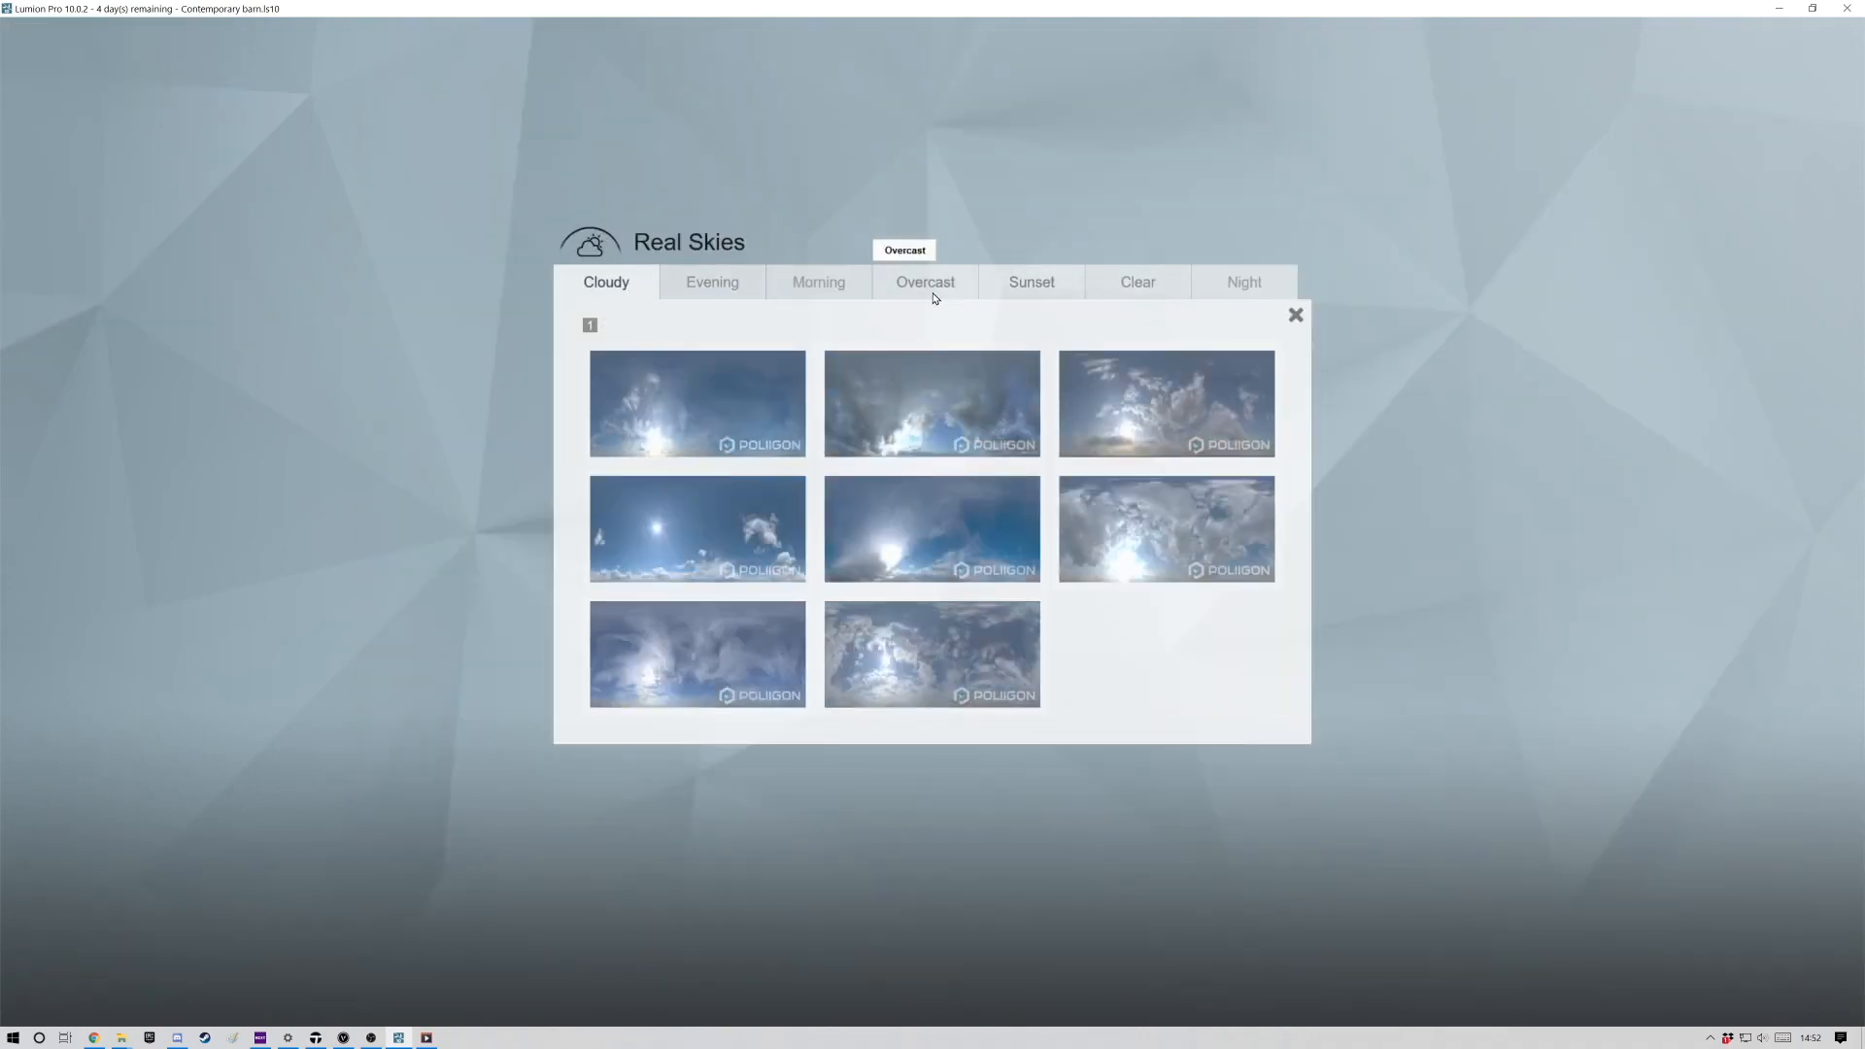
click(728, 291)
click(793, 289)
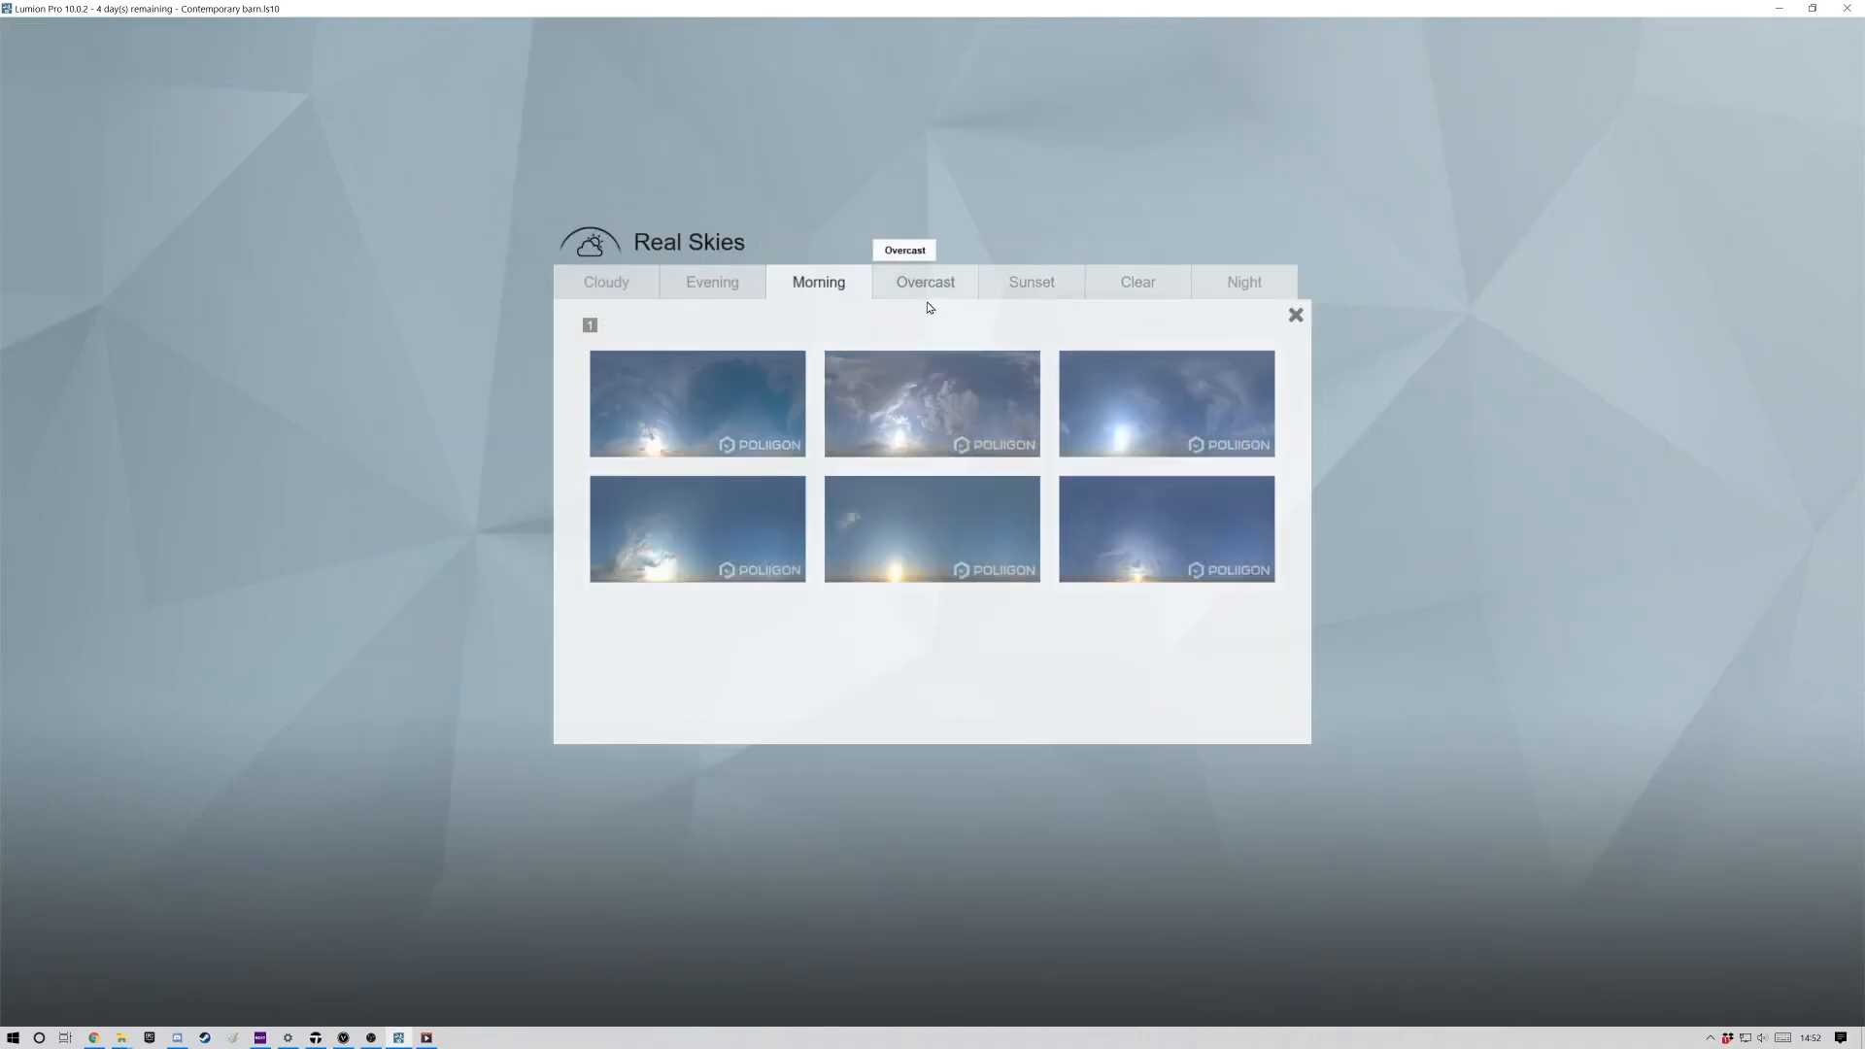
click(675, 555)
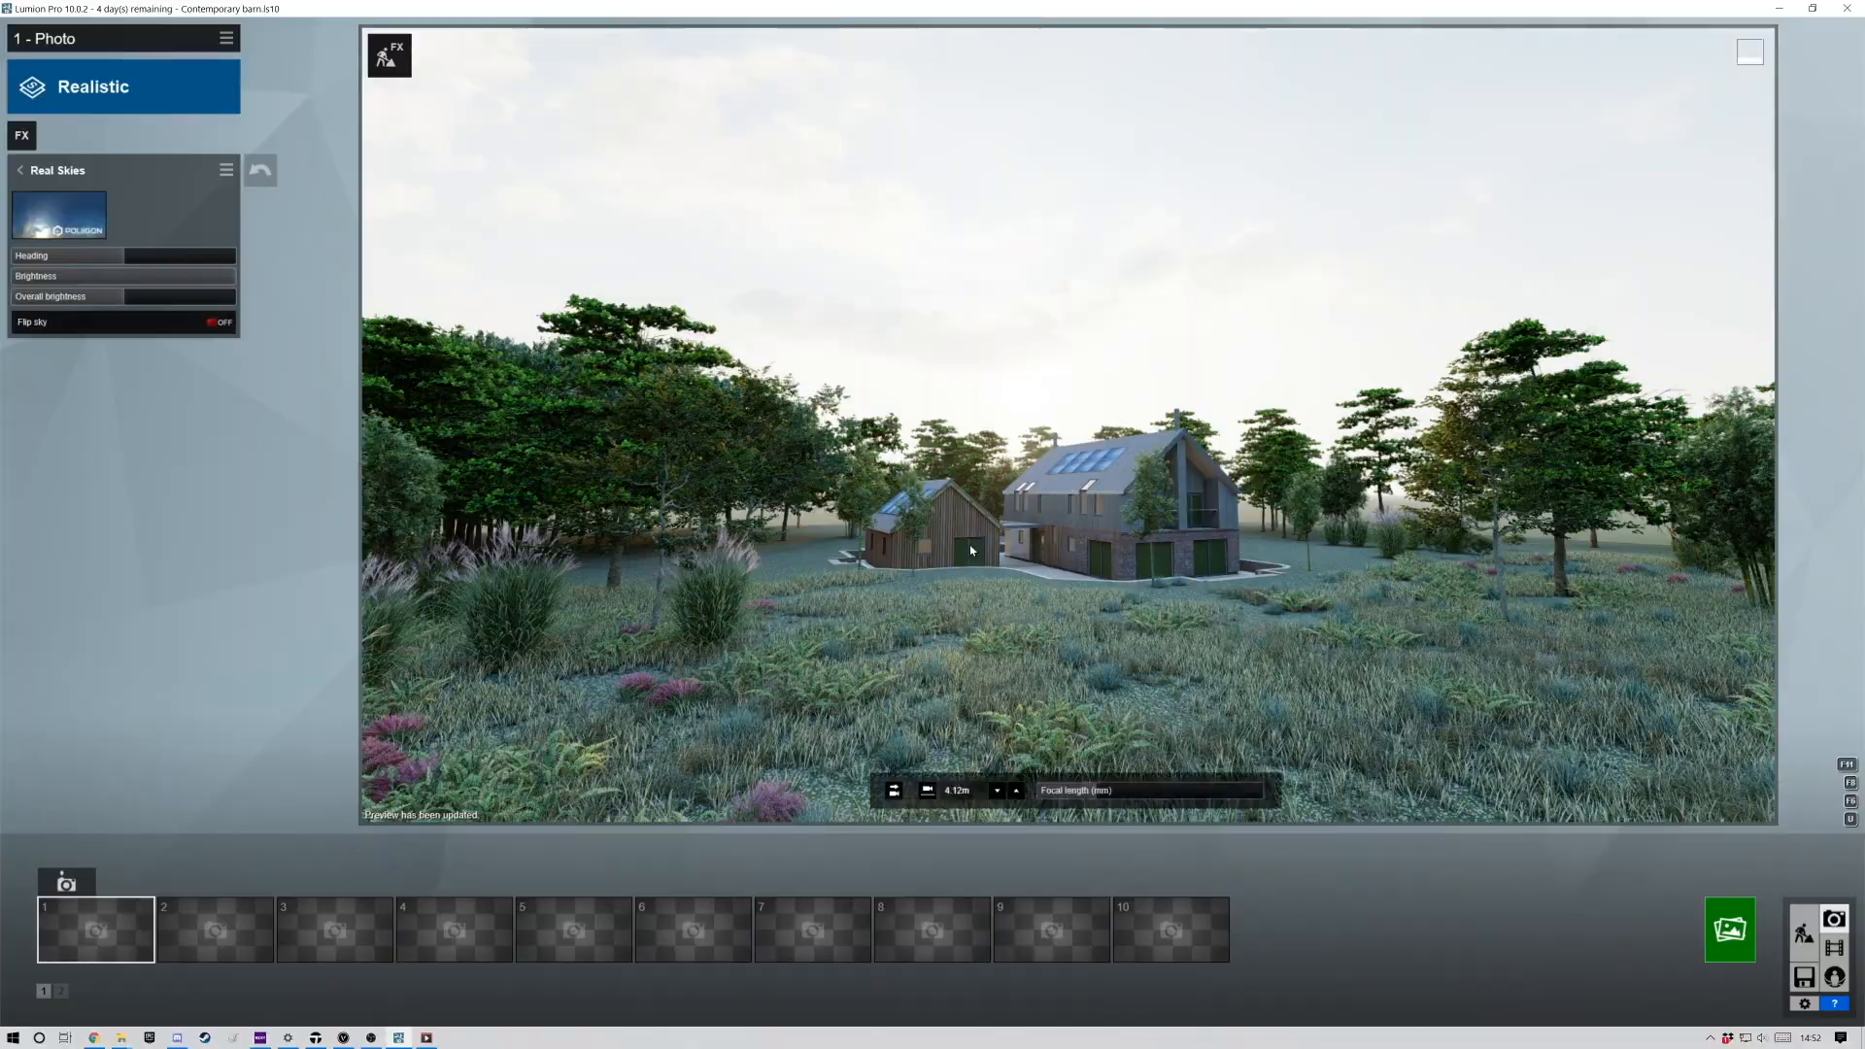
Frame the gable end of the house together with the timber outbuilding and store the view as photo 2.
key(w)
key(d)
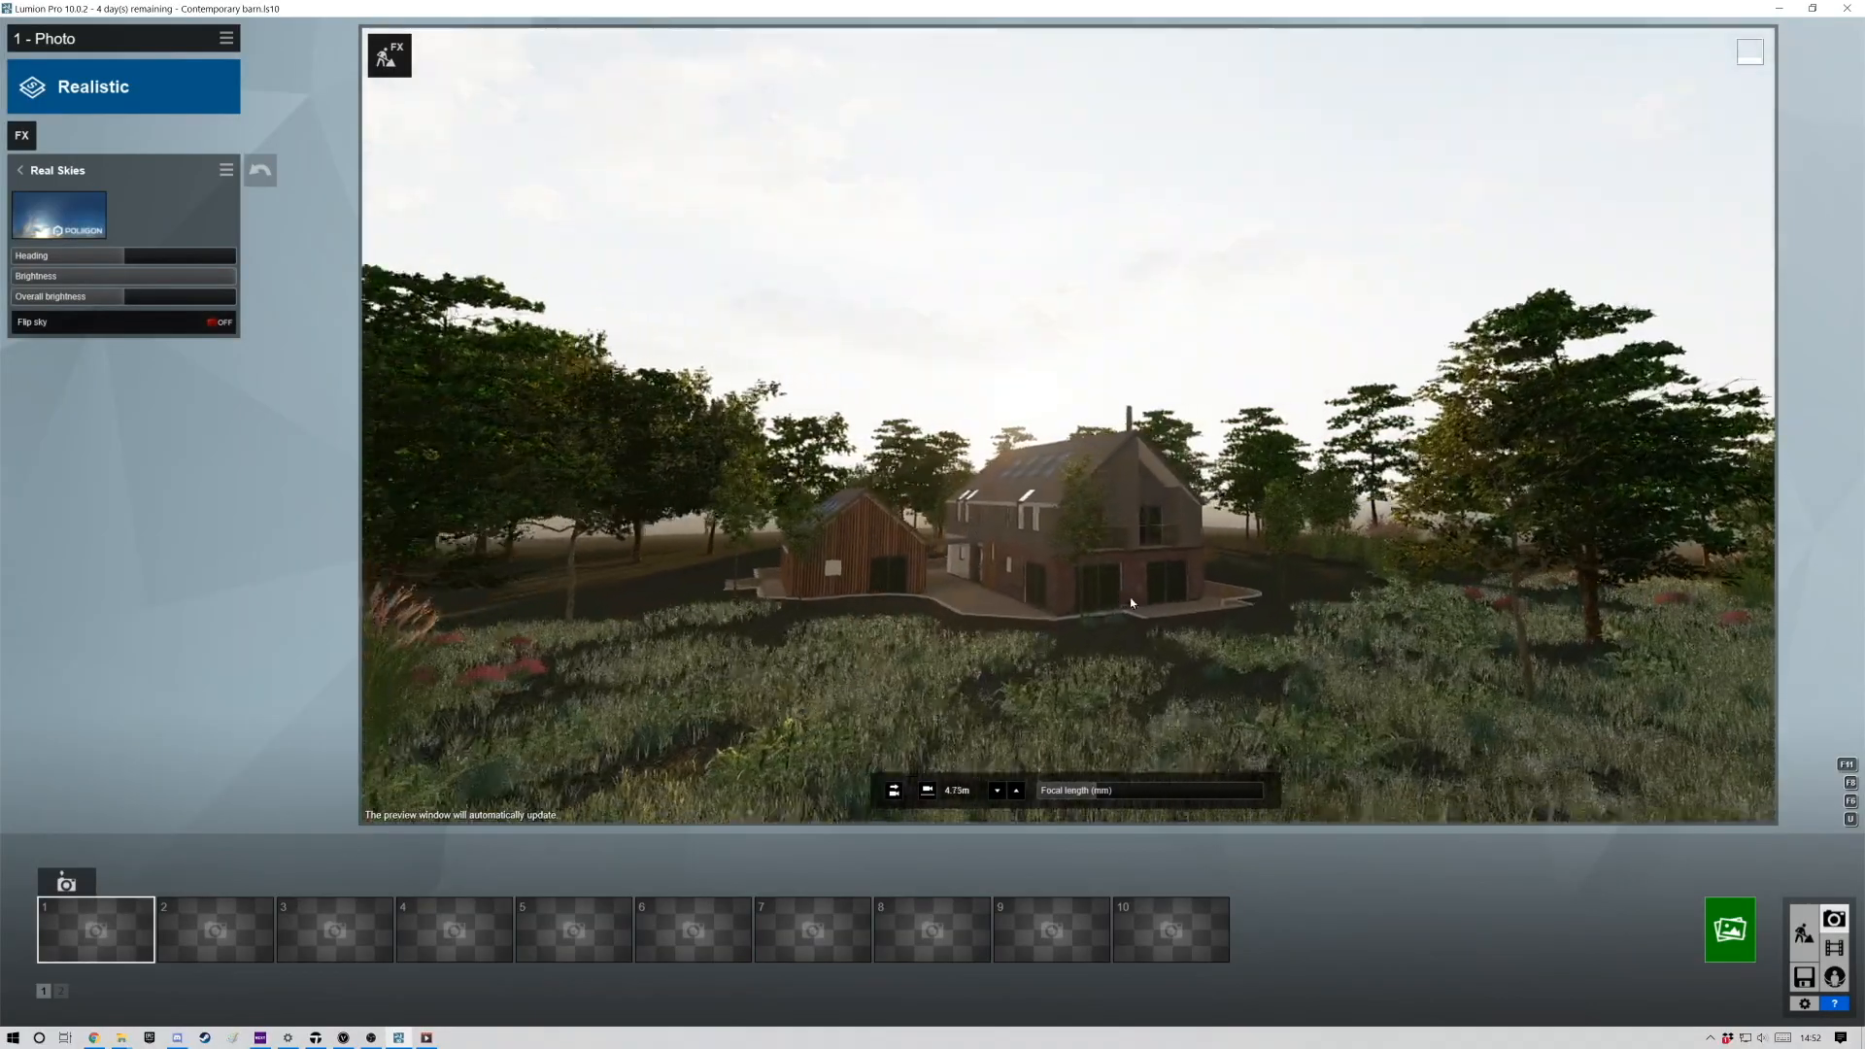
key(d)
right_drag(1169, 633, 1235, 622)
key(e)
key(d)
key(e)
key(a)
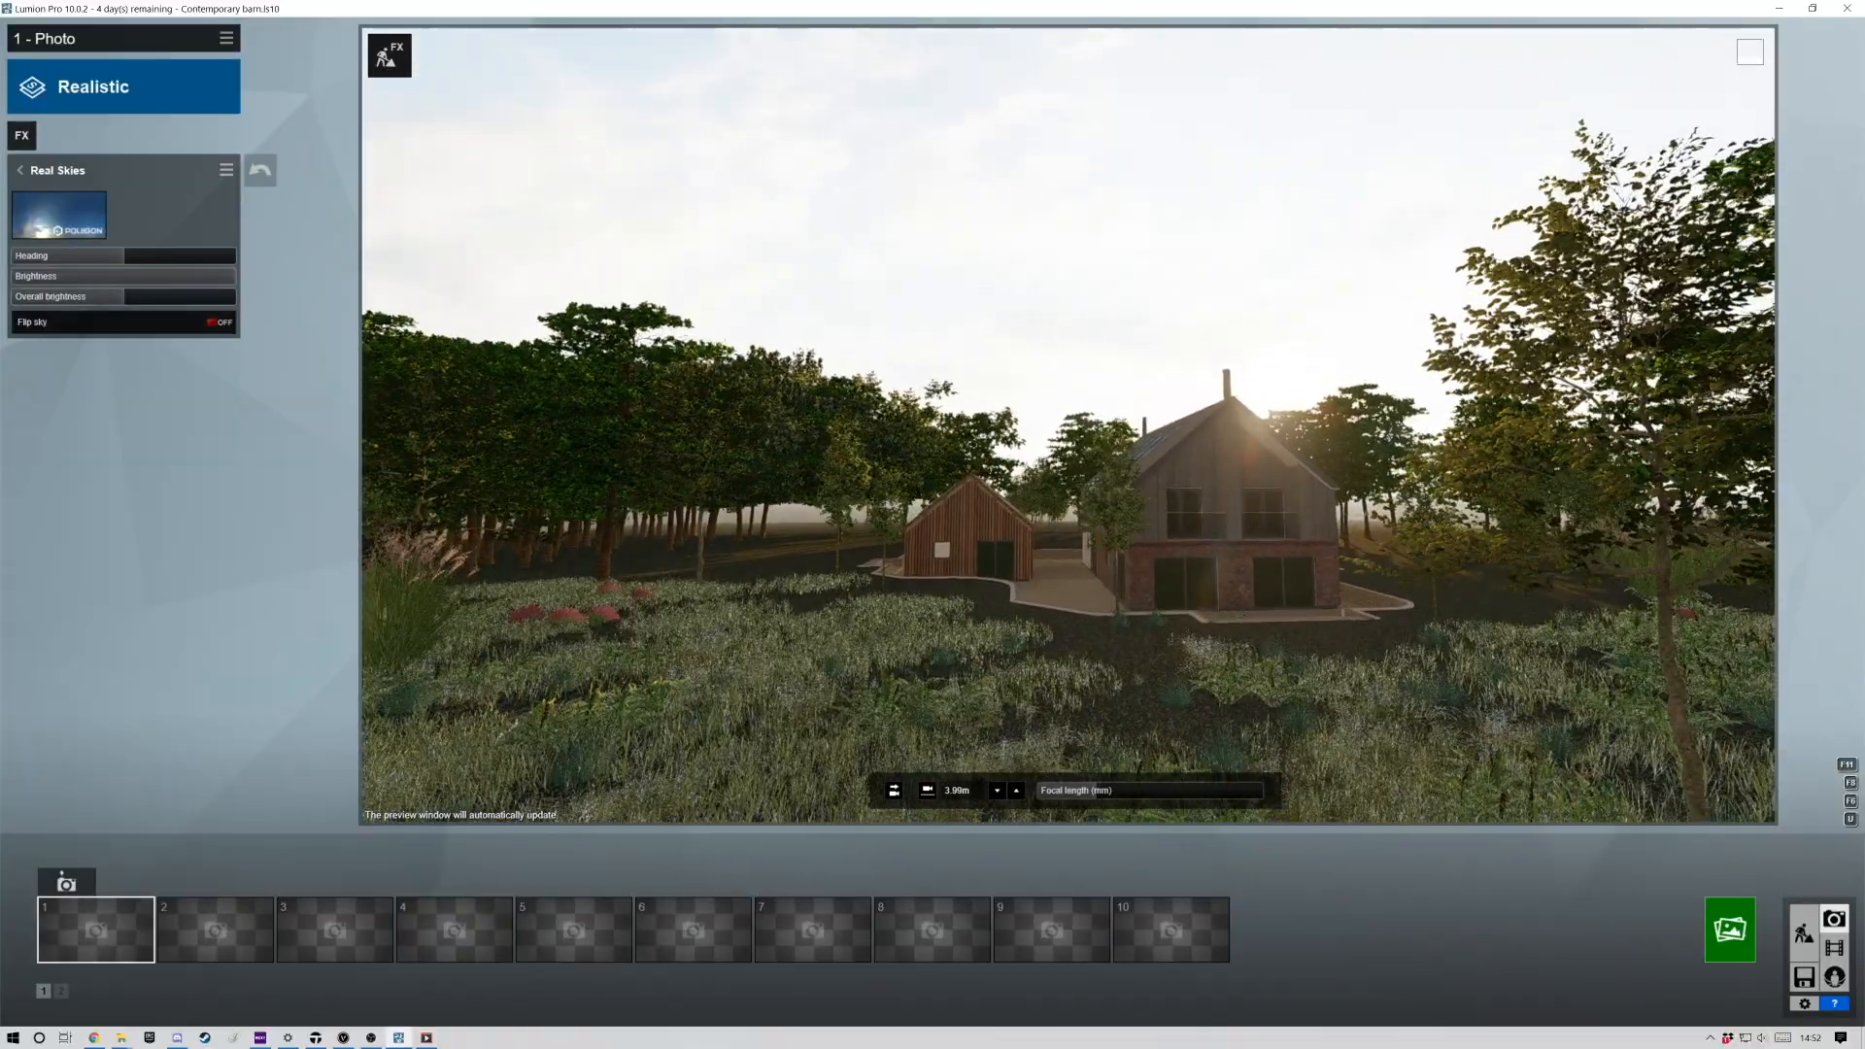
key(q)
right_drag(1236, 608, 1240, 617)
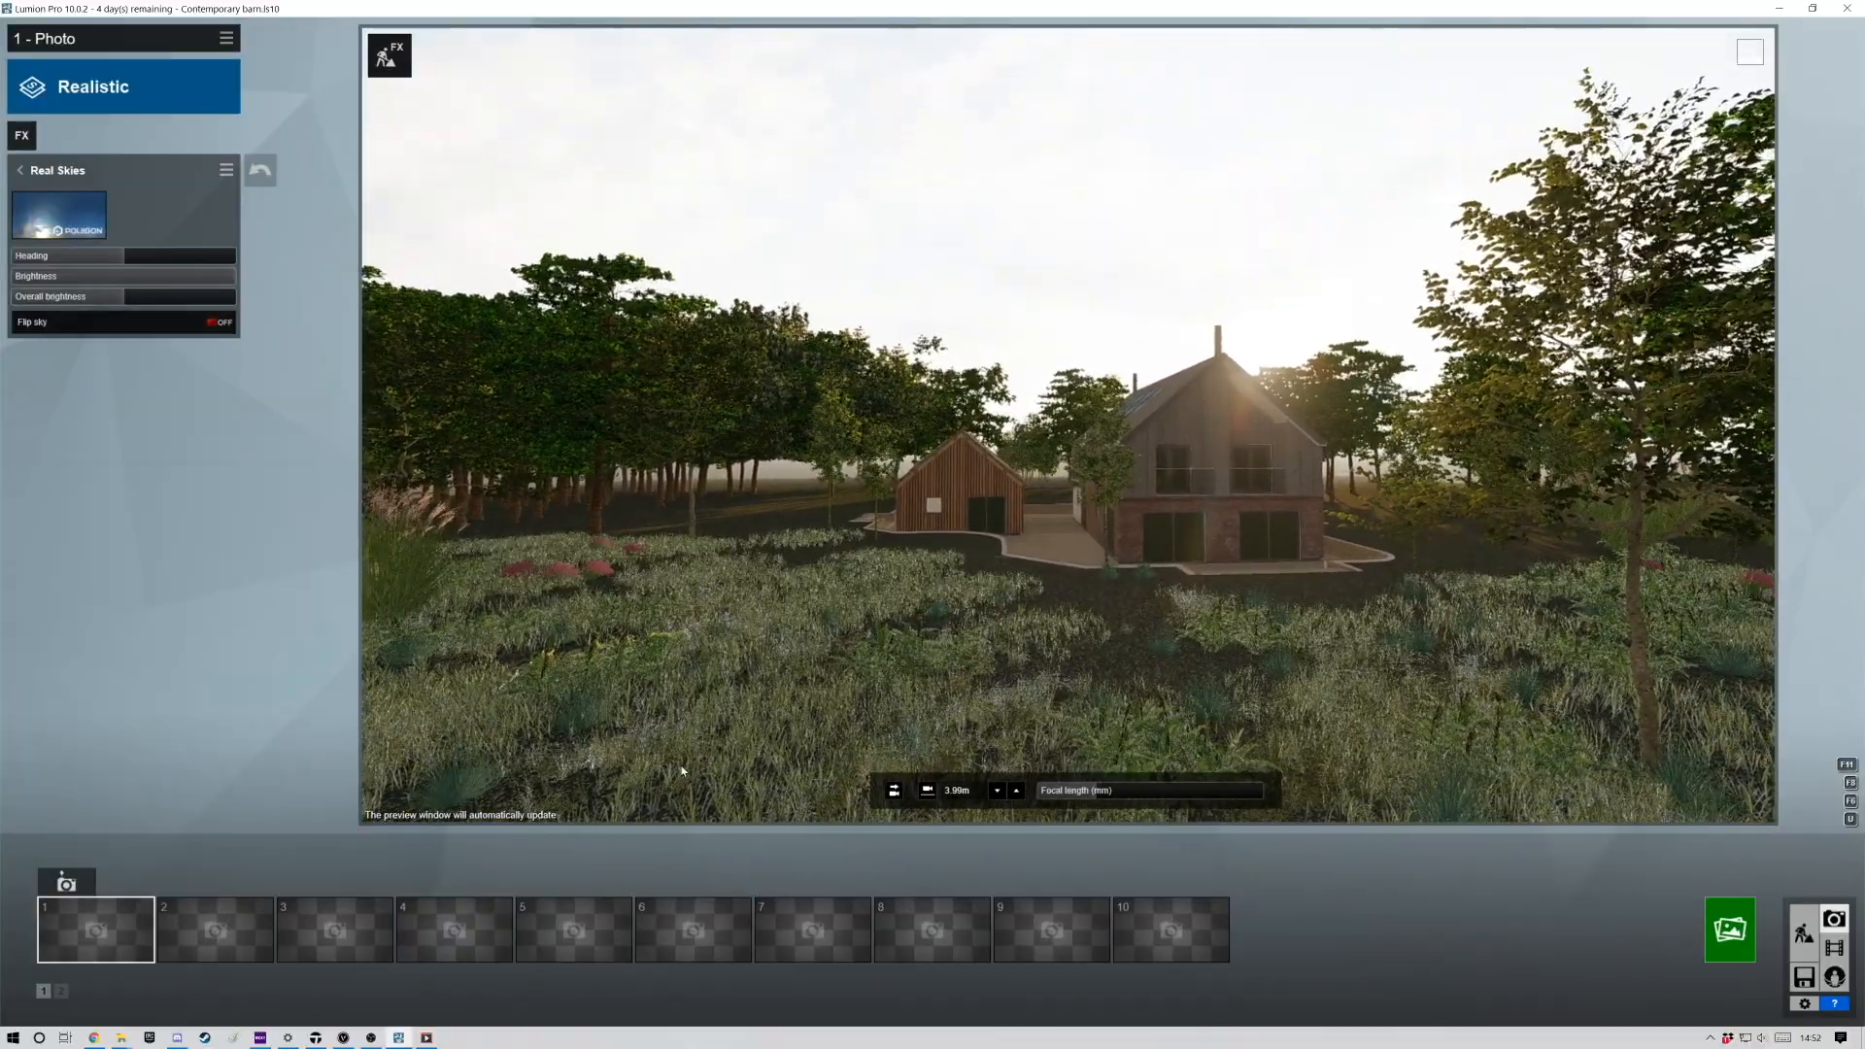
click(186, 883)
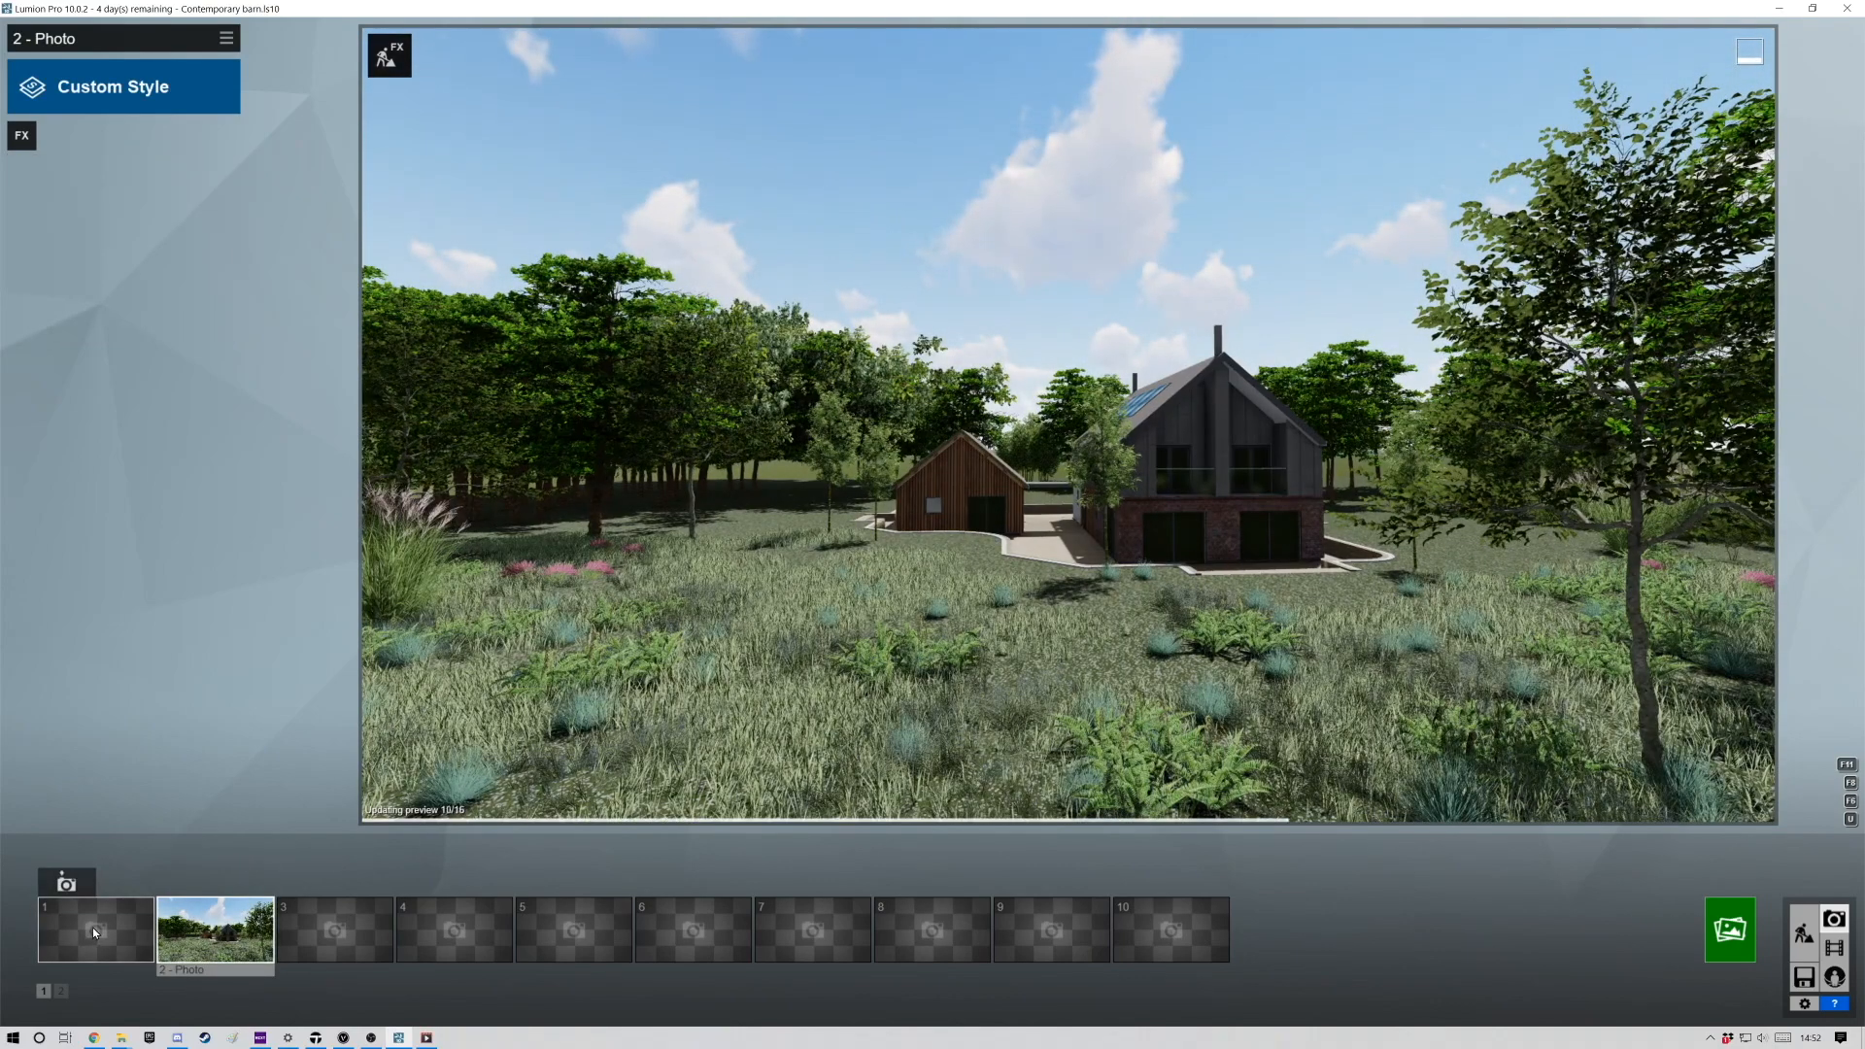
Reselect photo 1, frame the house and outbuilding at an angle across the meadow, and store that camera view.
click(93, 928)
key(a)
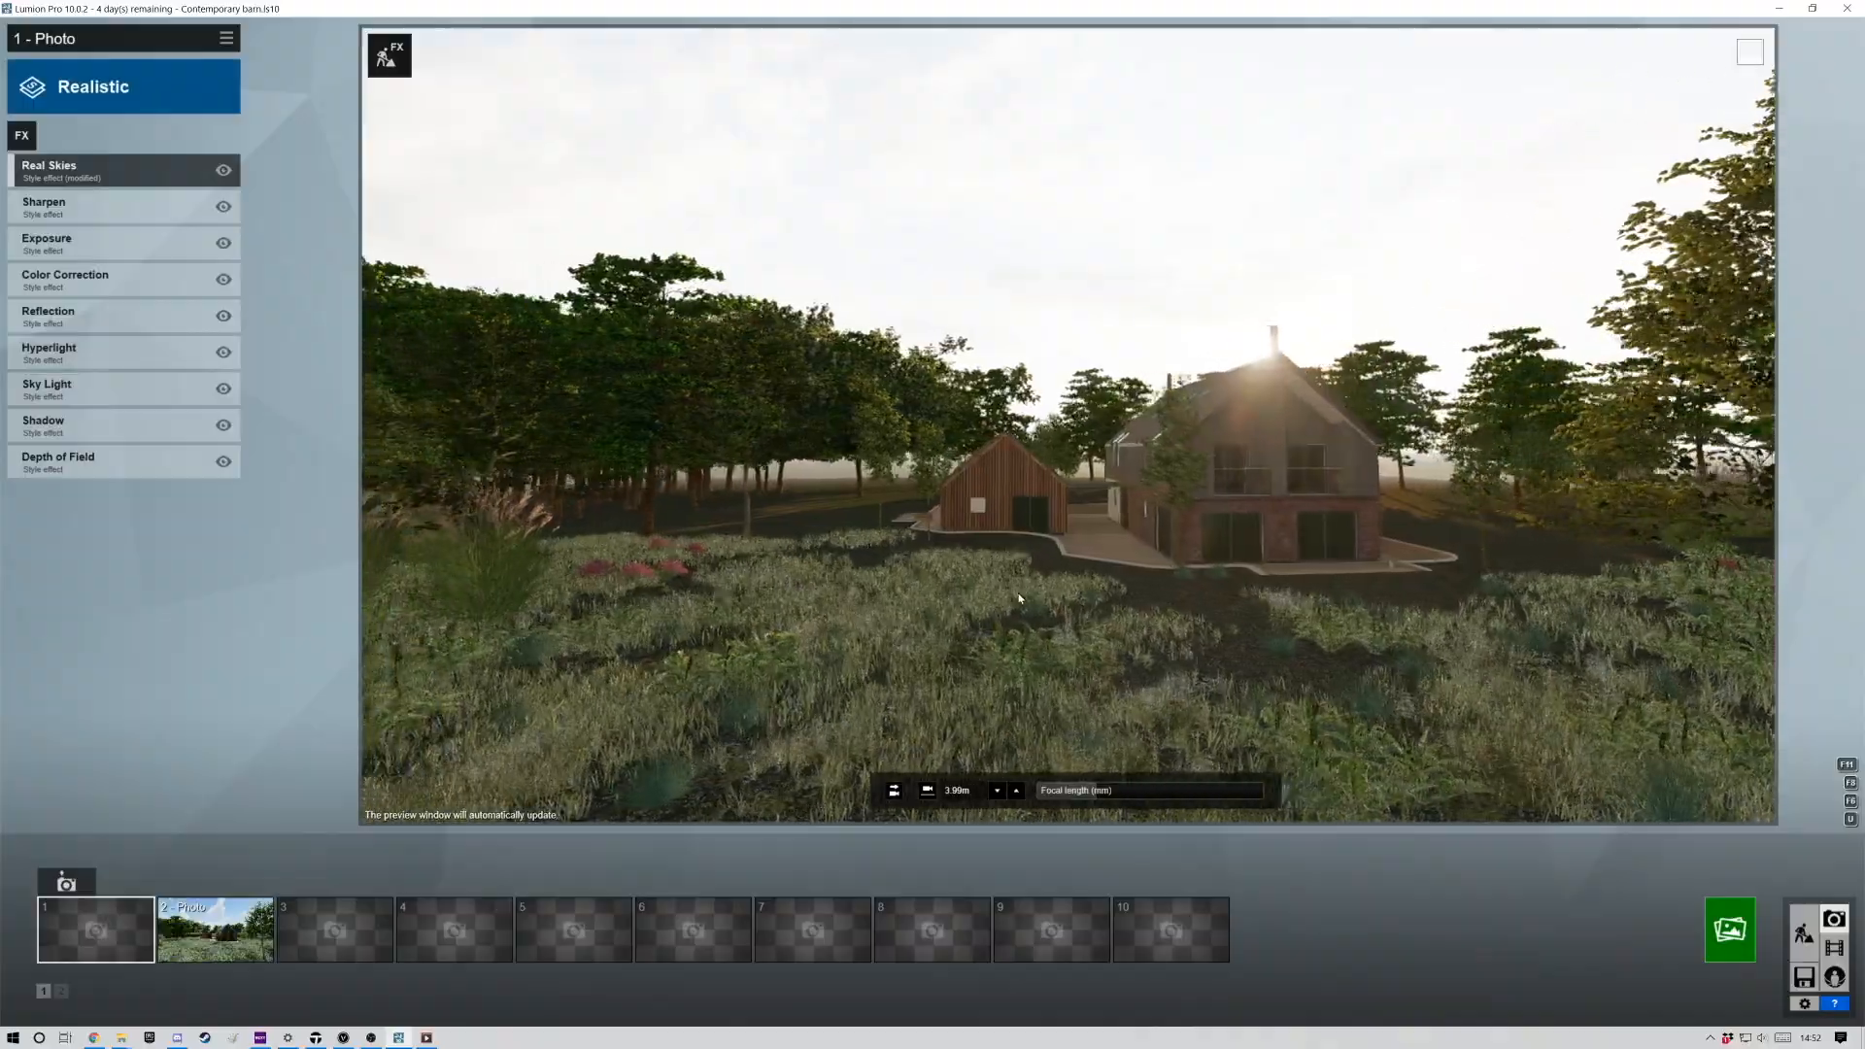
right_drag(1026, 589, 1098, 571)
key(a)
key(w)
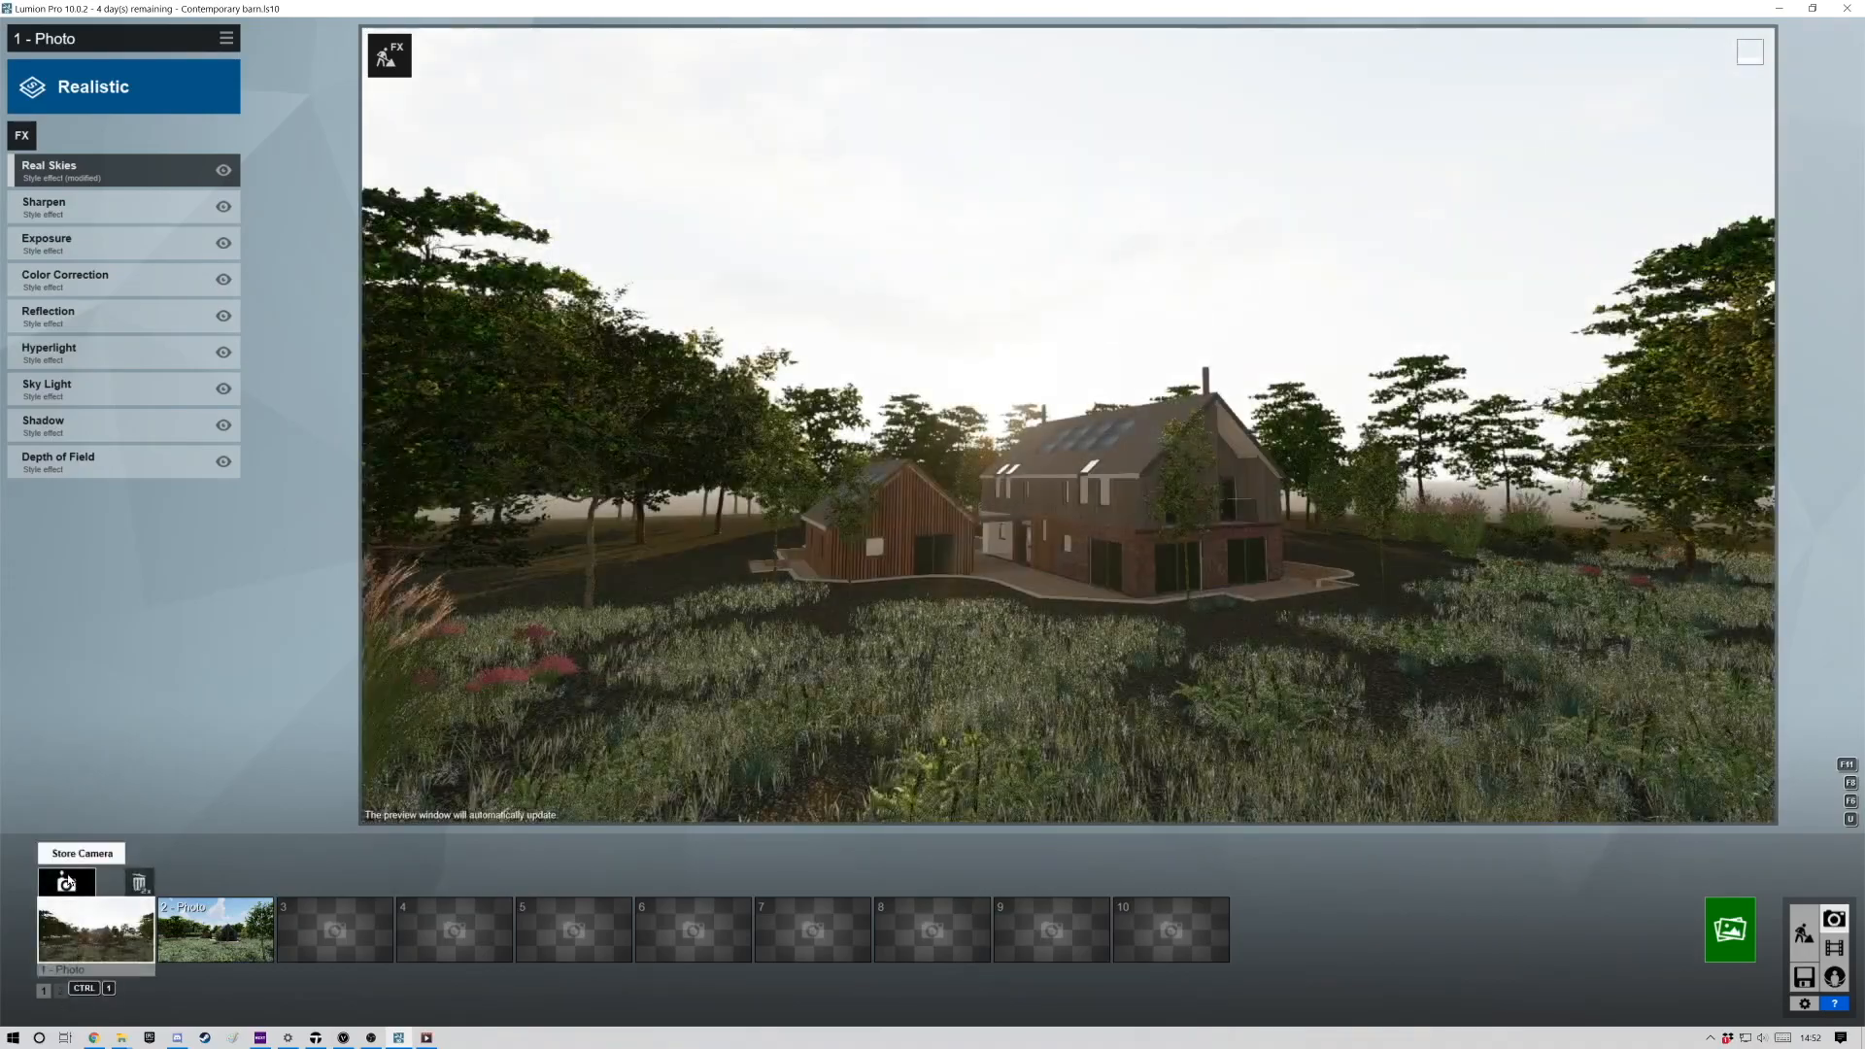
click(83, 886)
Select photo 2 and apply the Daytime style to it.
click(222, 918)
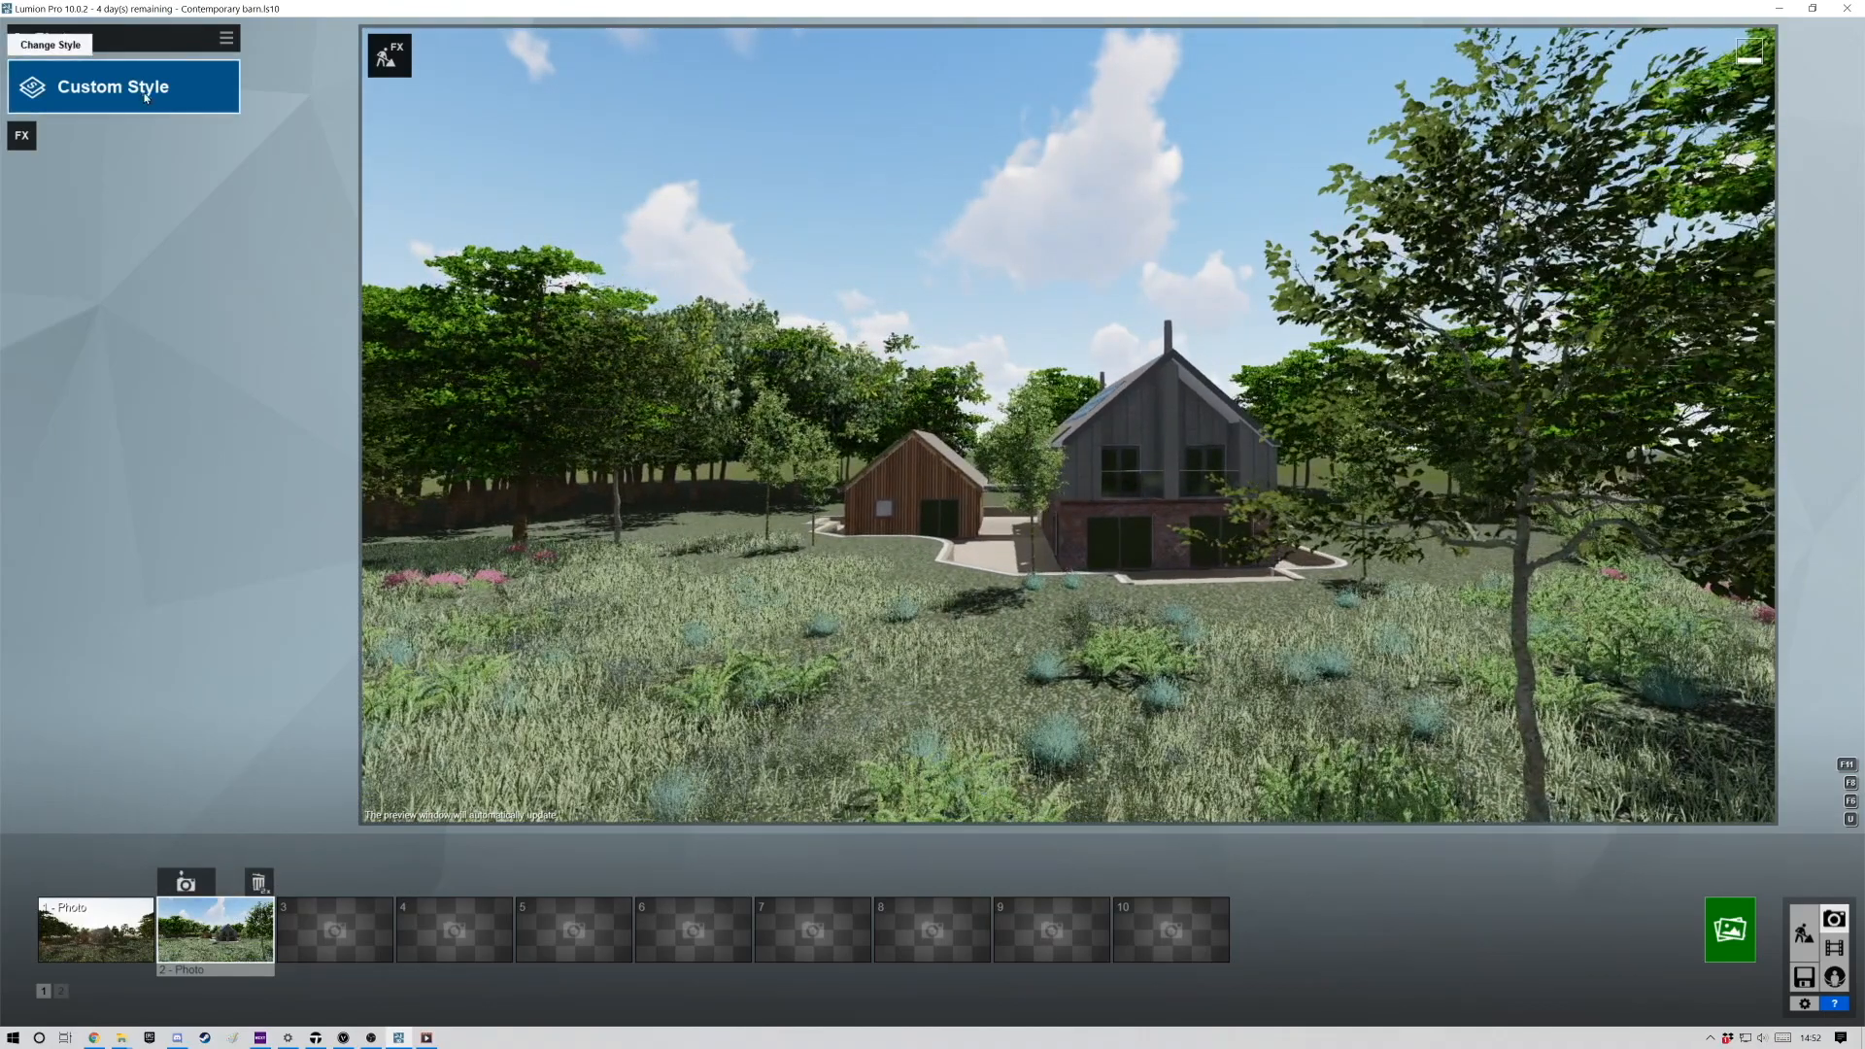
click(136, 87)
click(919, 503)
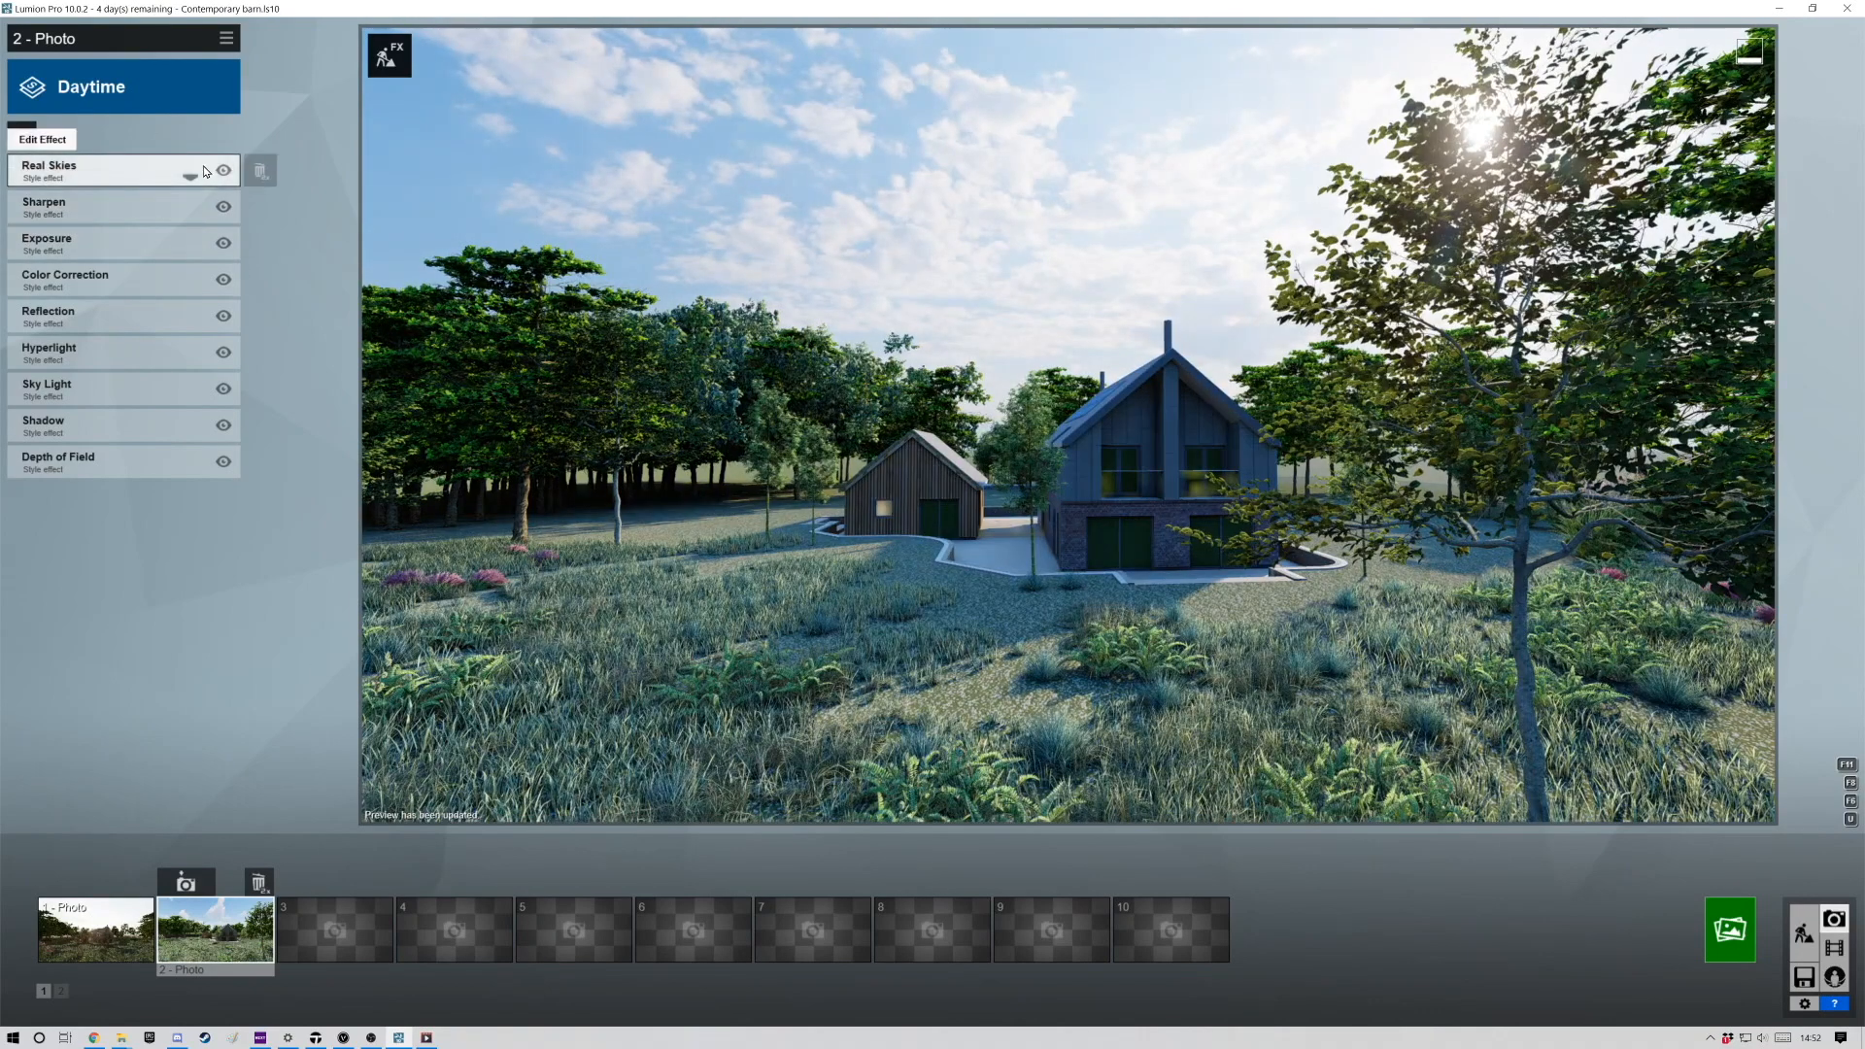
Reframe photo 2 so the house and outbuilding sit beside the foreground tree, and store the updated camera.
key(a)
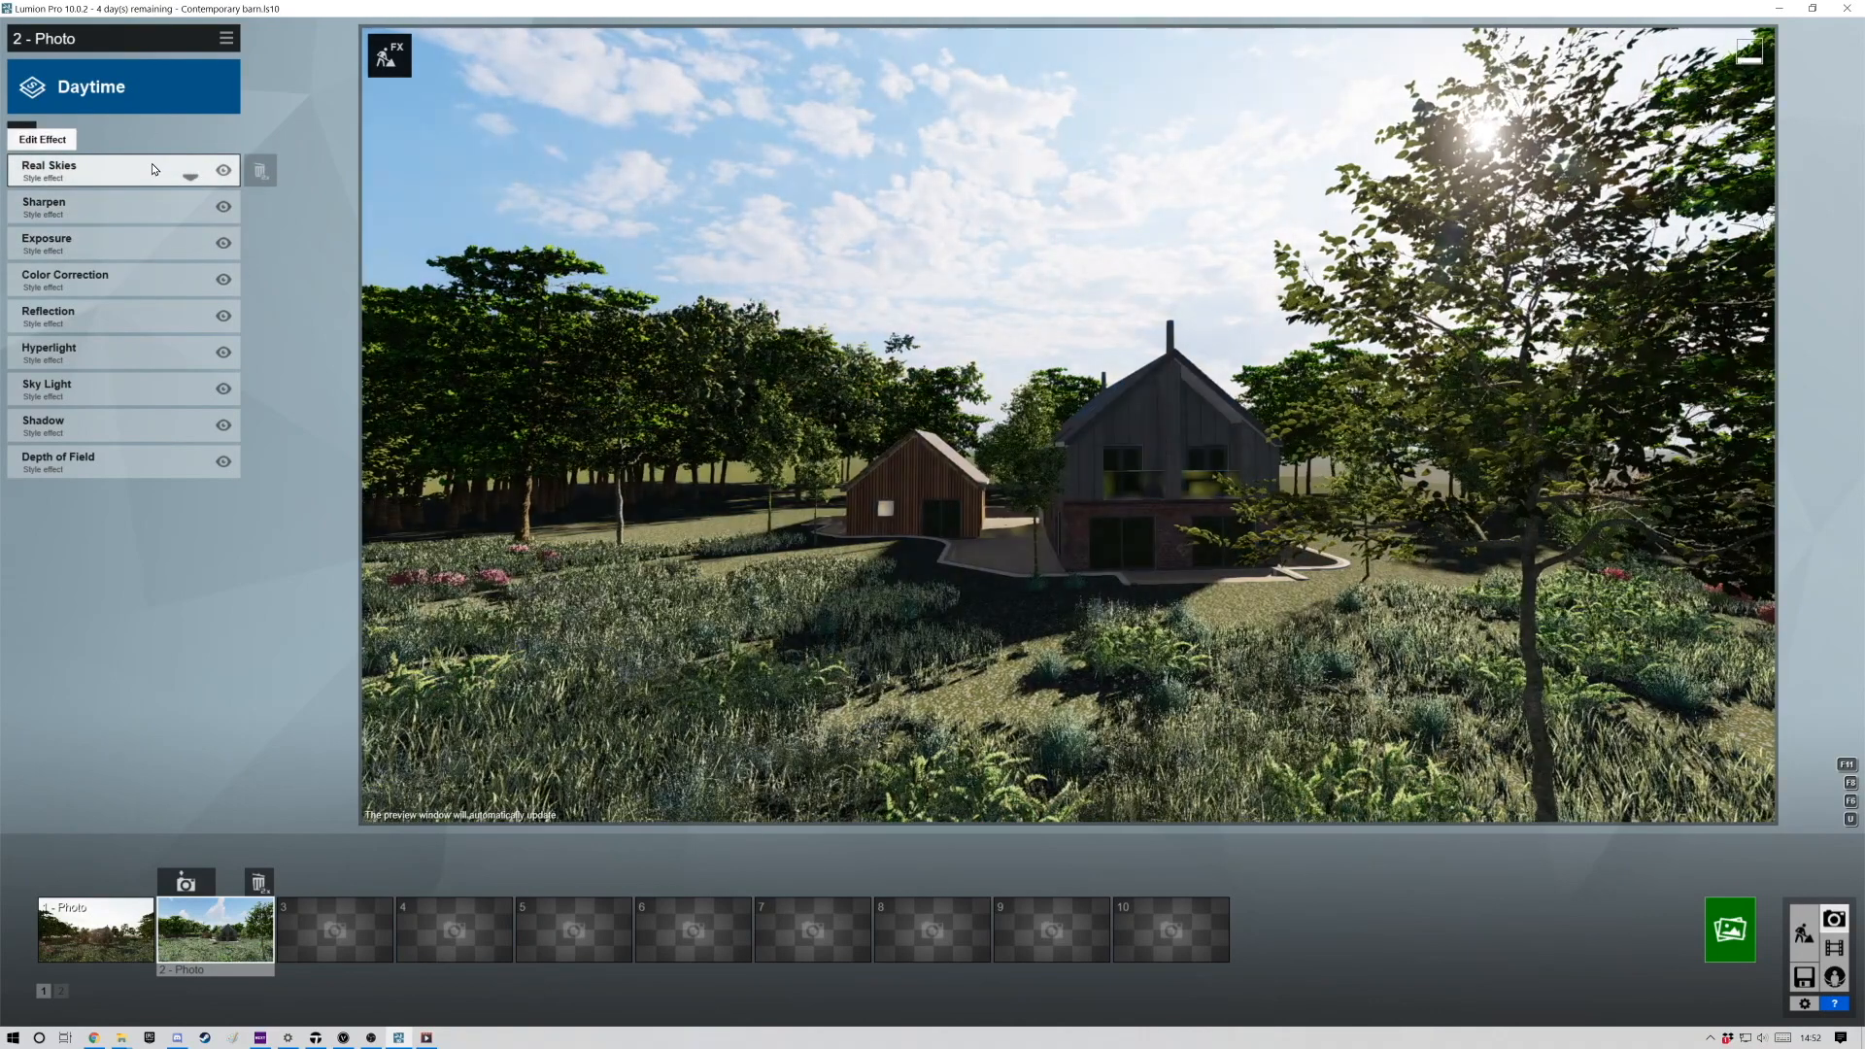
right_drag(614, 636, 697, 619)
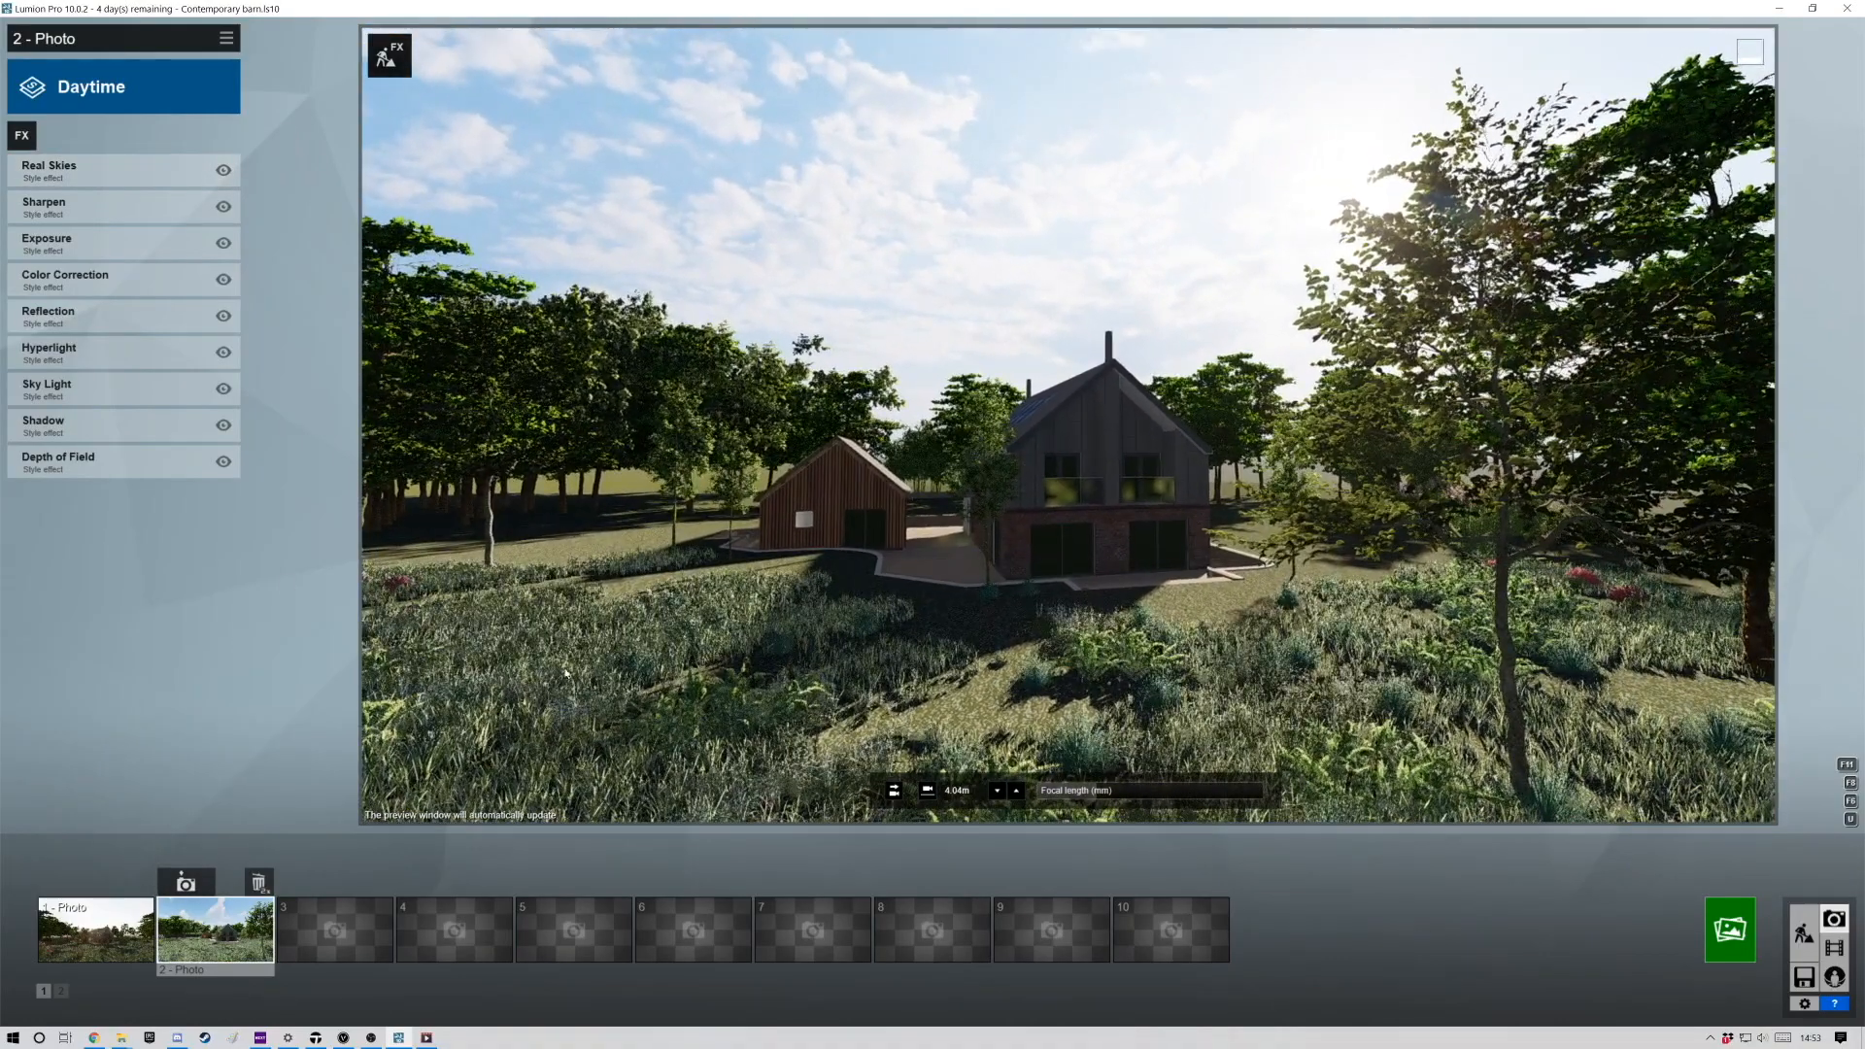
key(a)
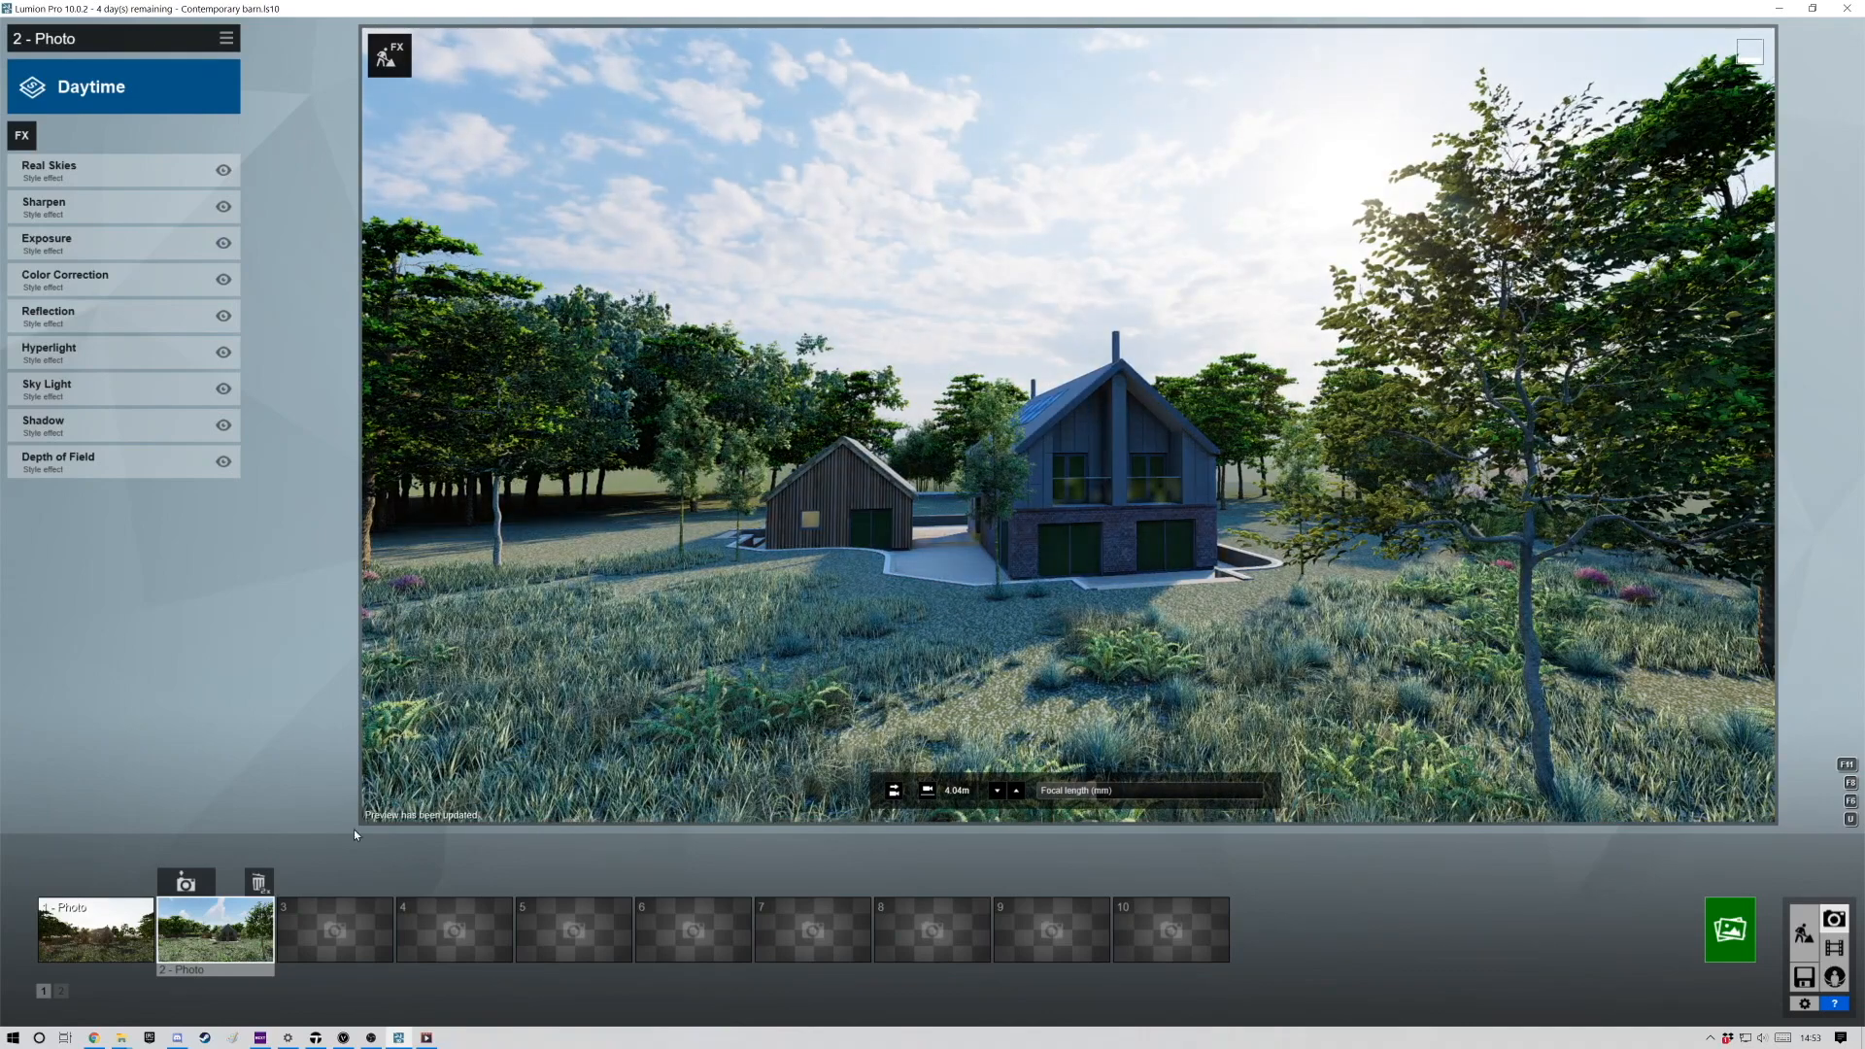
click(186, 882)
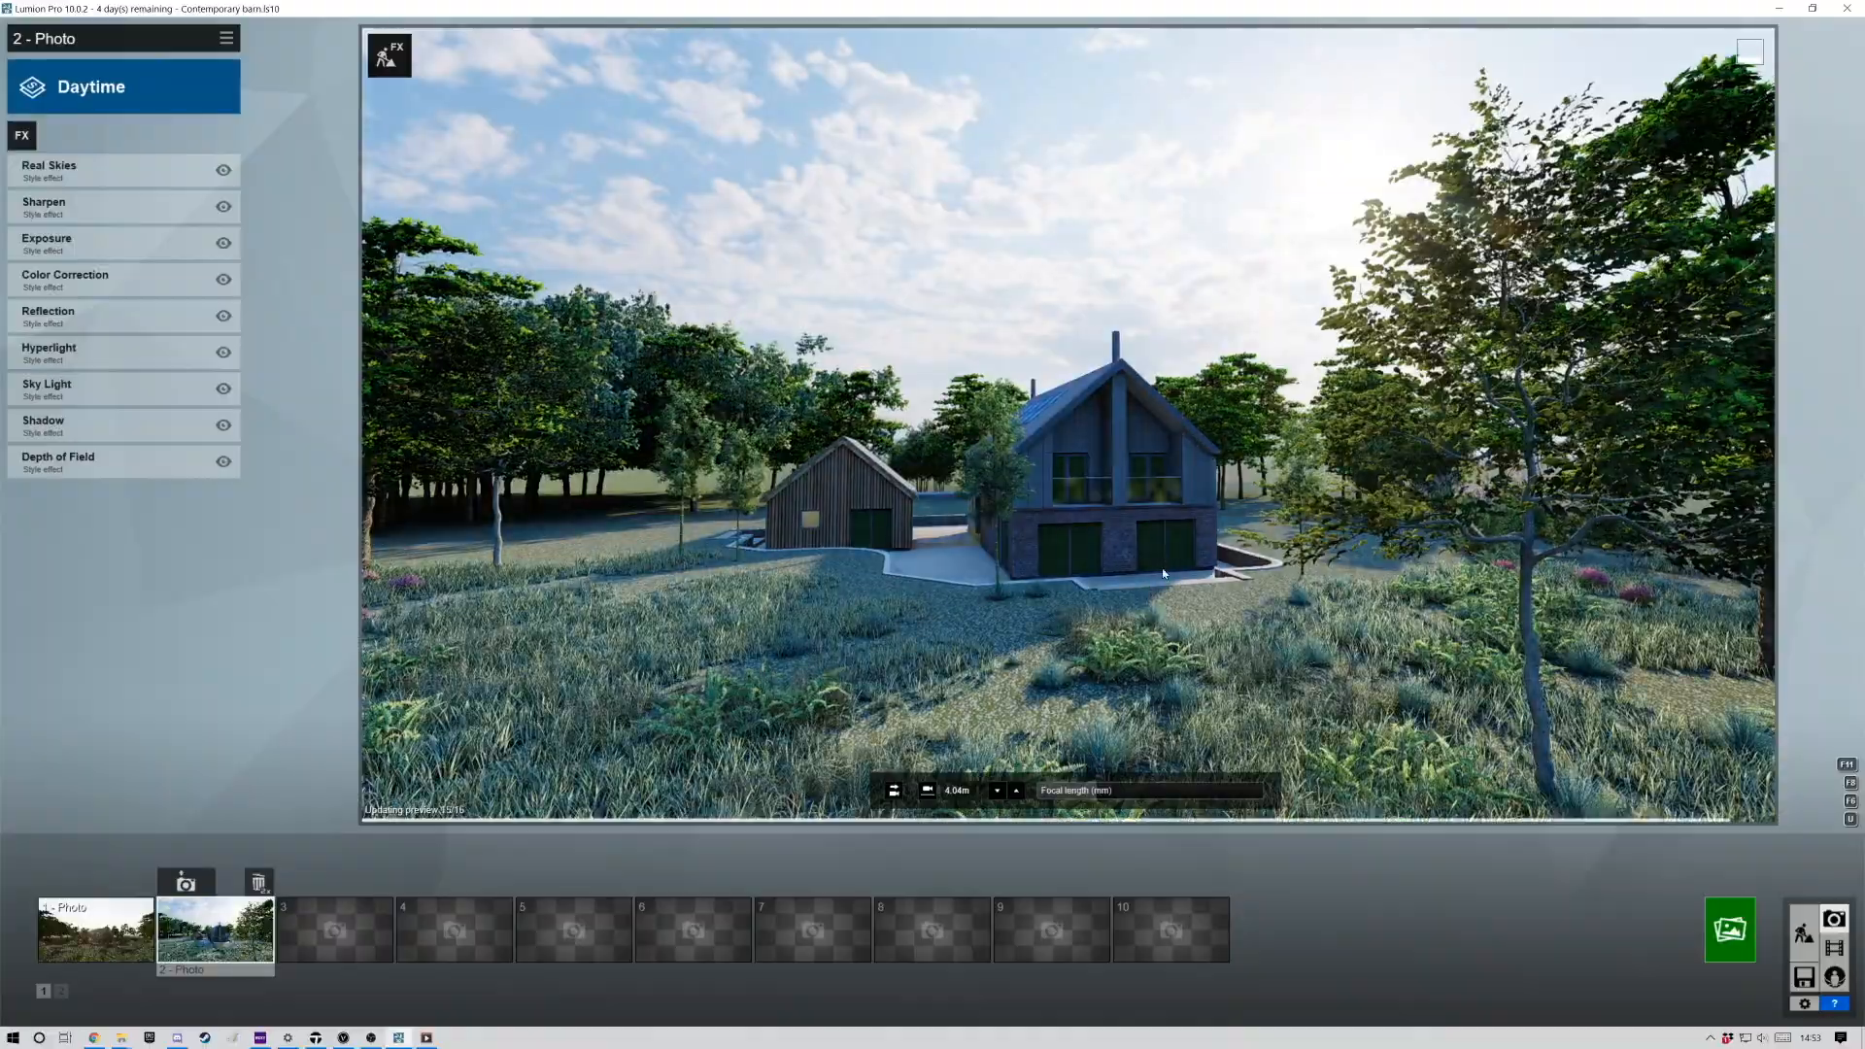
Fly around the house to its long entrance side and examine the windows, cladding and brickwork.
key(w)
key(d)
key(w)
key(d)
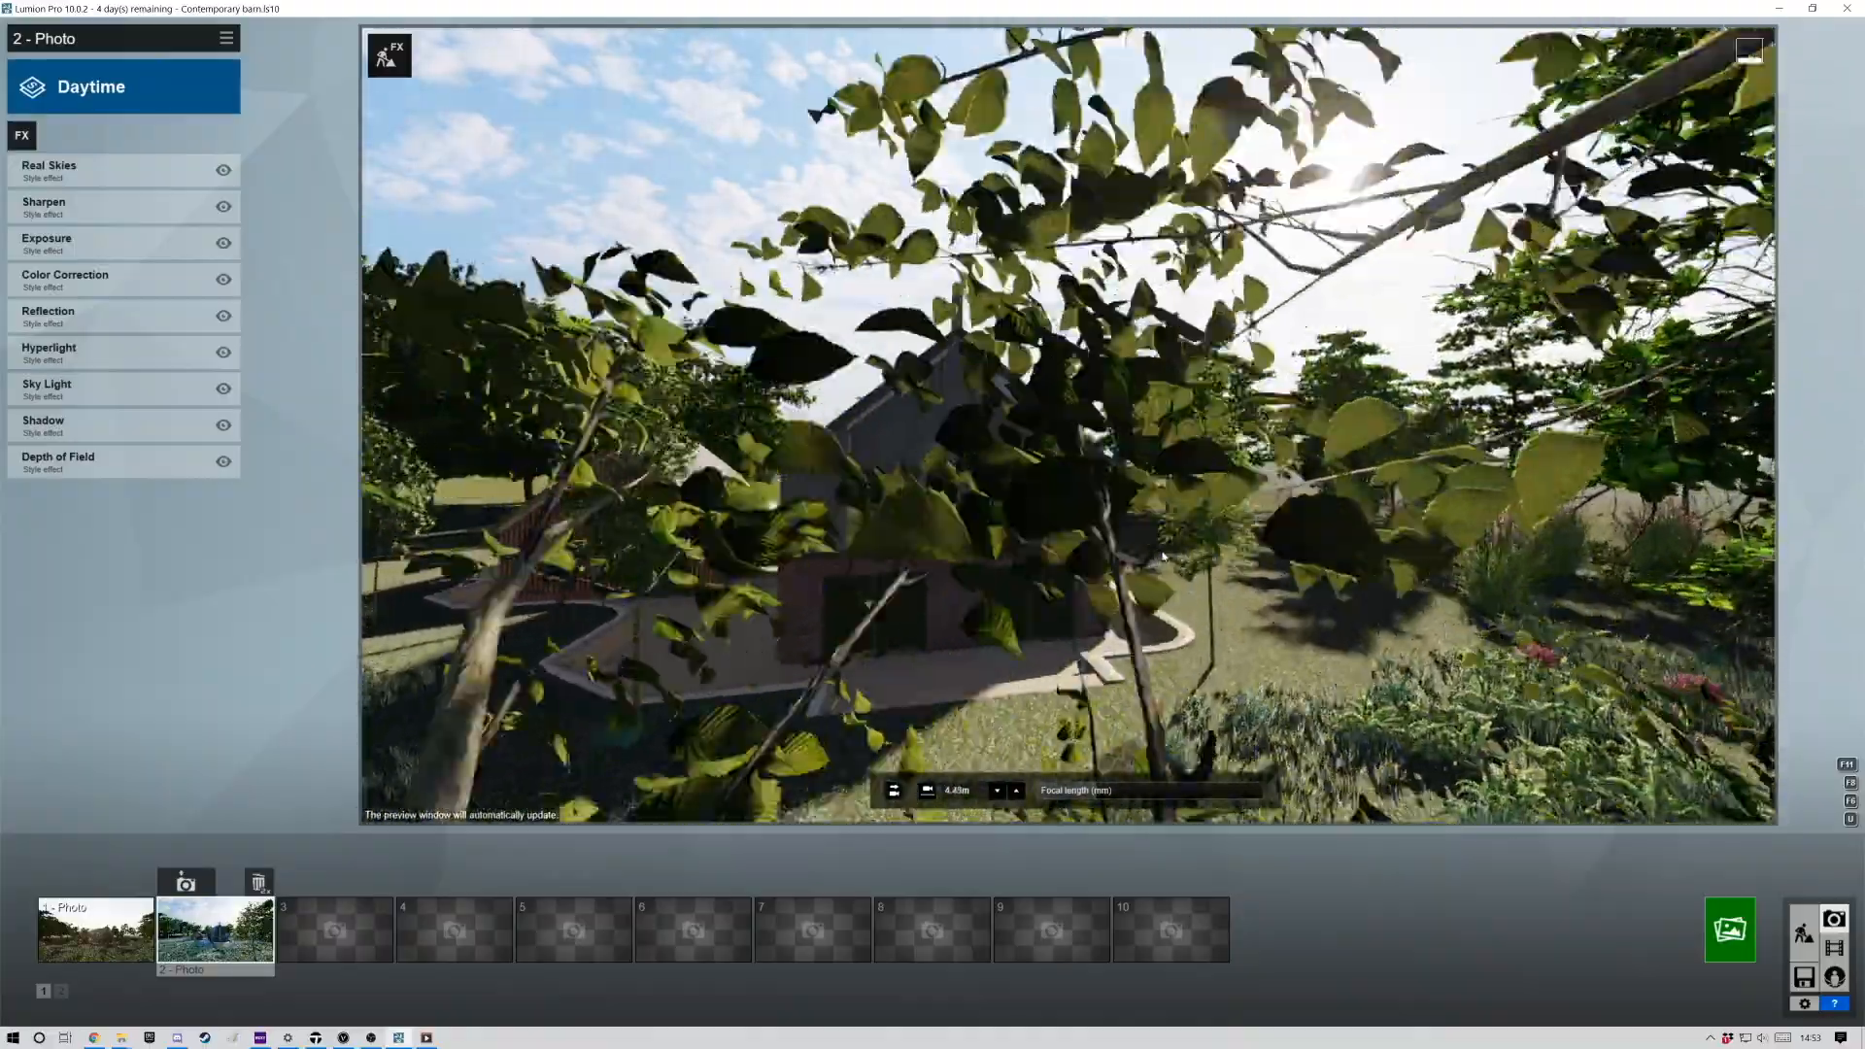
key(w)
key(d)
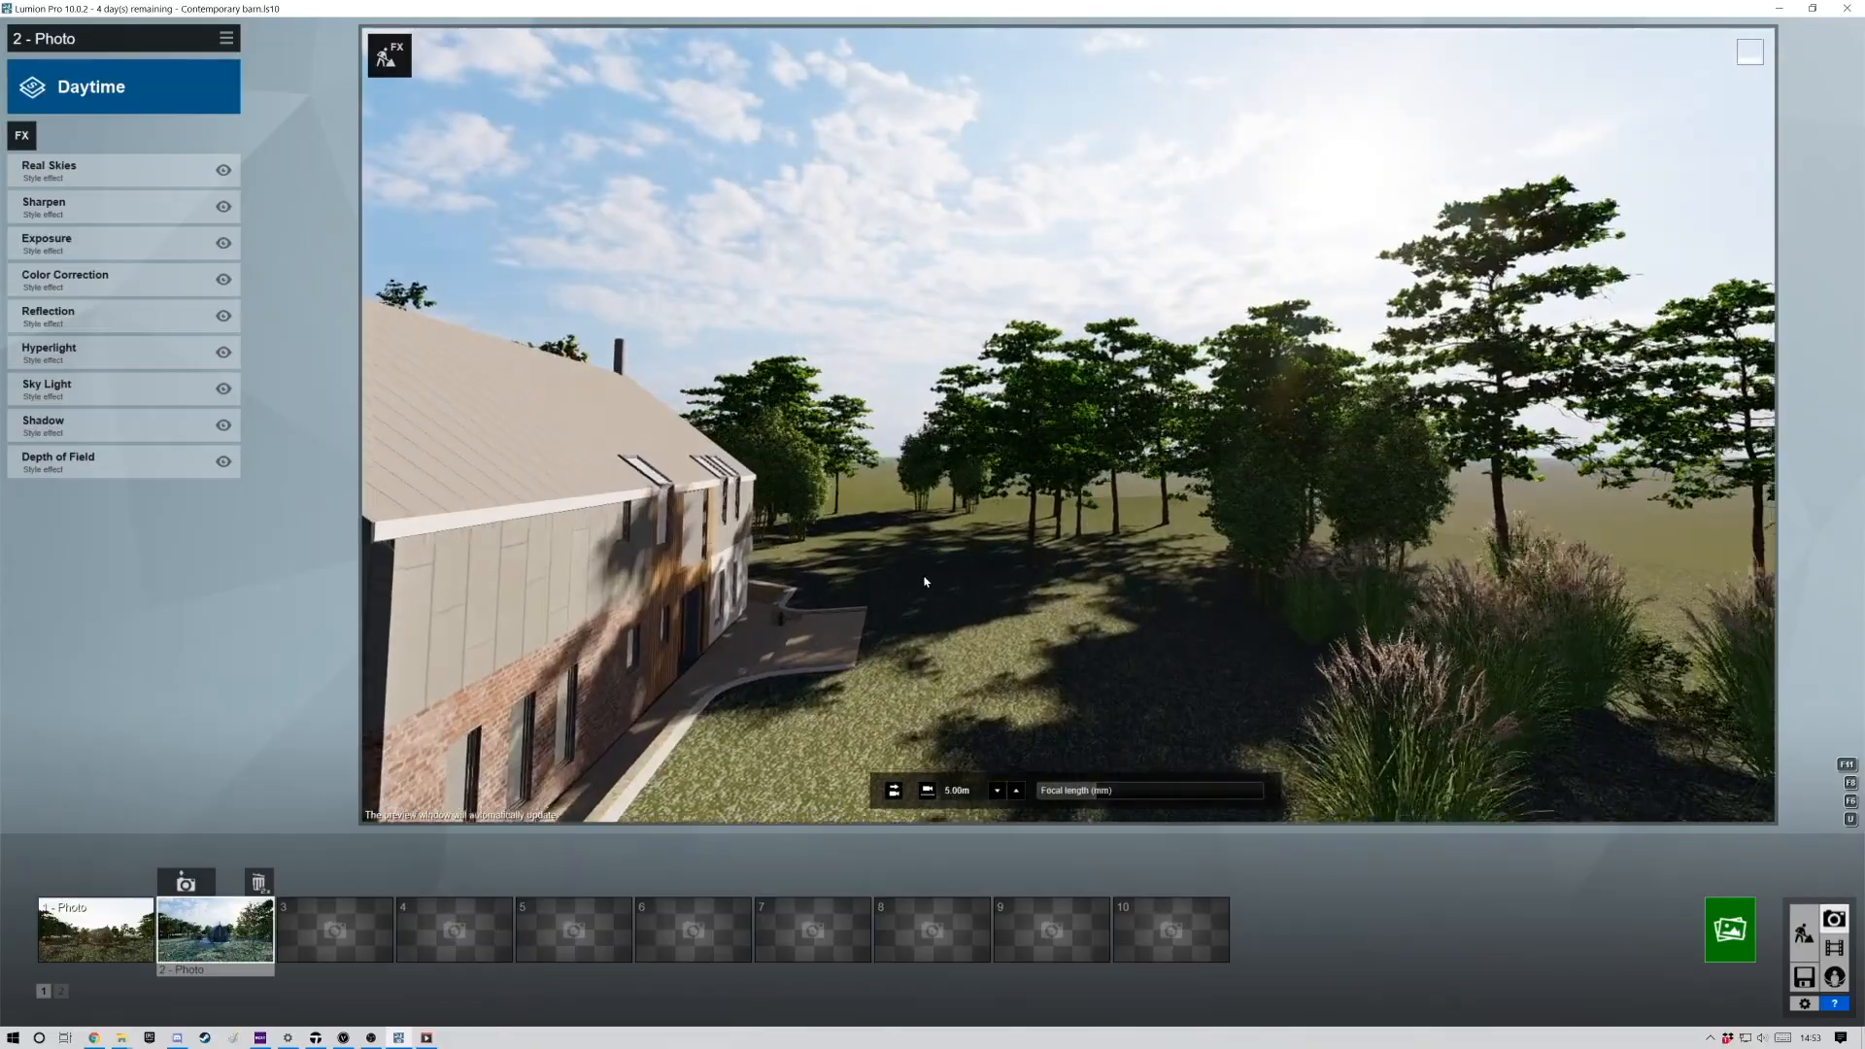
key(w)
key(d)
right_drag(925, 582, 1174, 572)
key(s)
key(s)
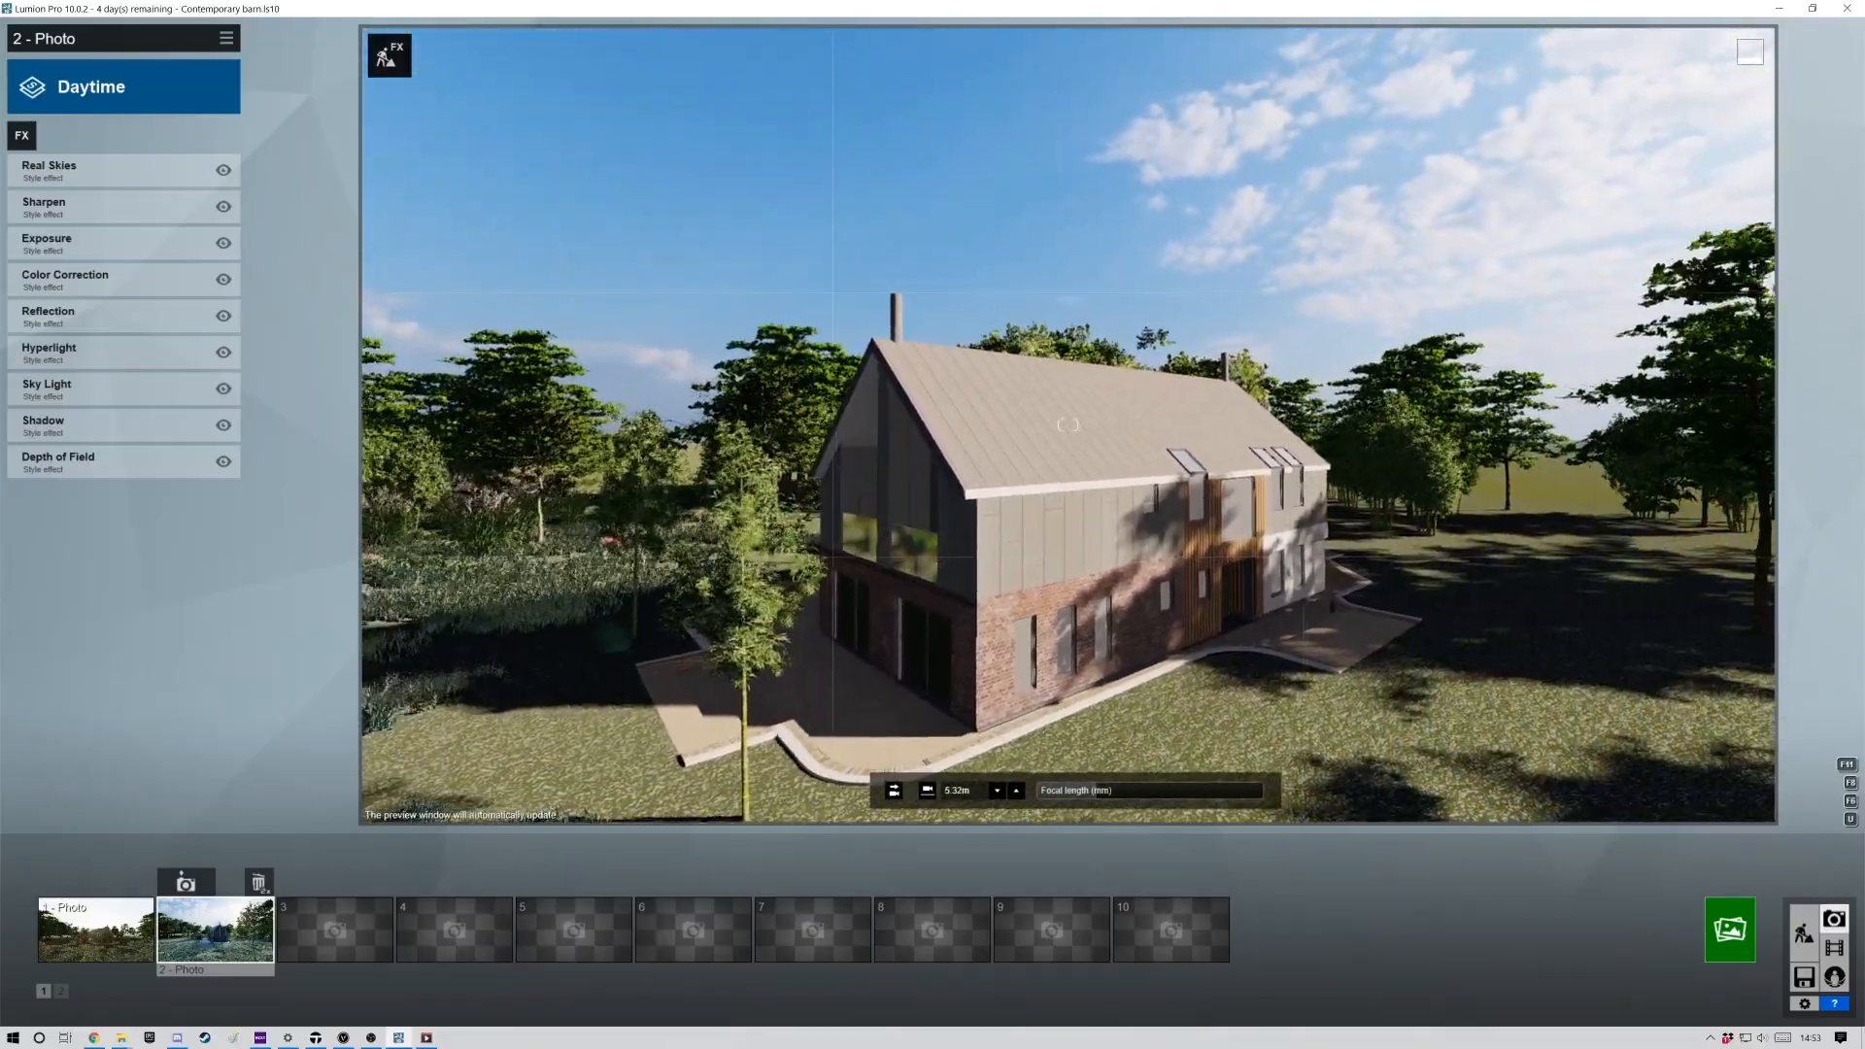
key(w)
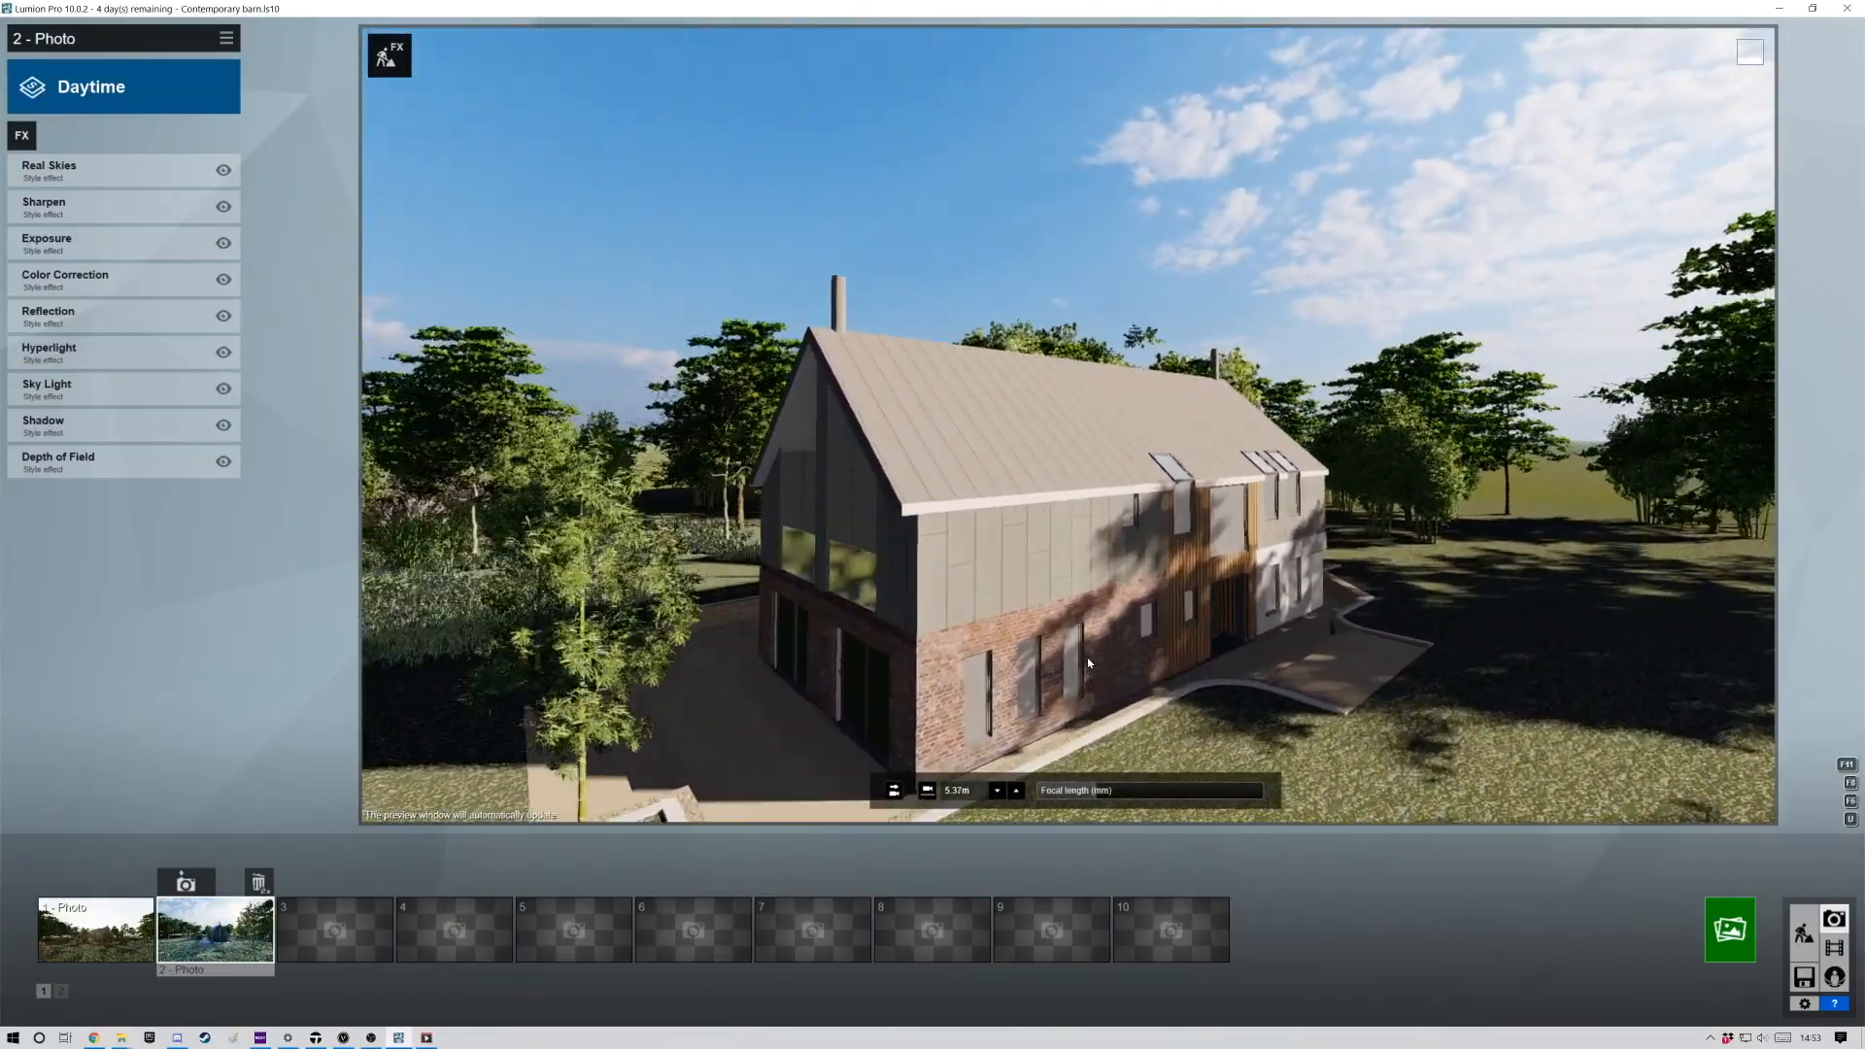
key(d)
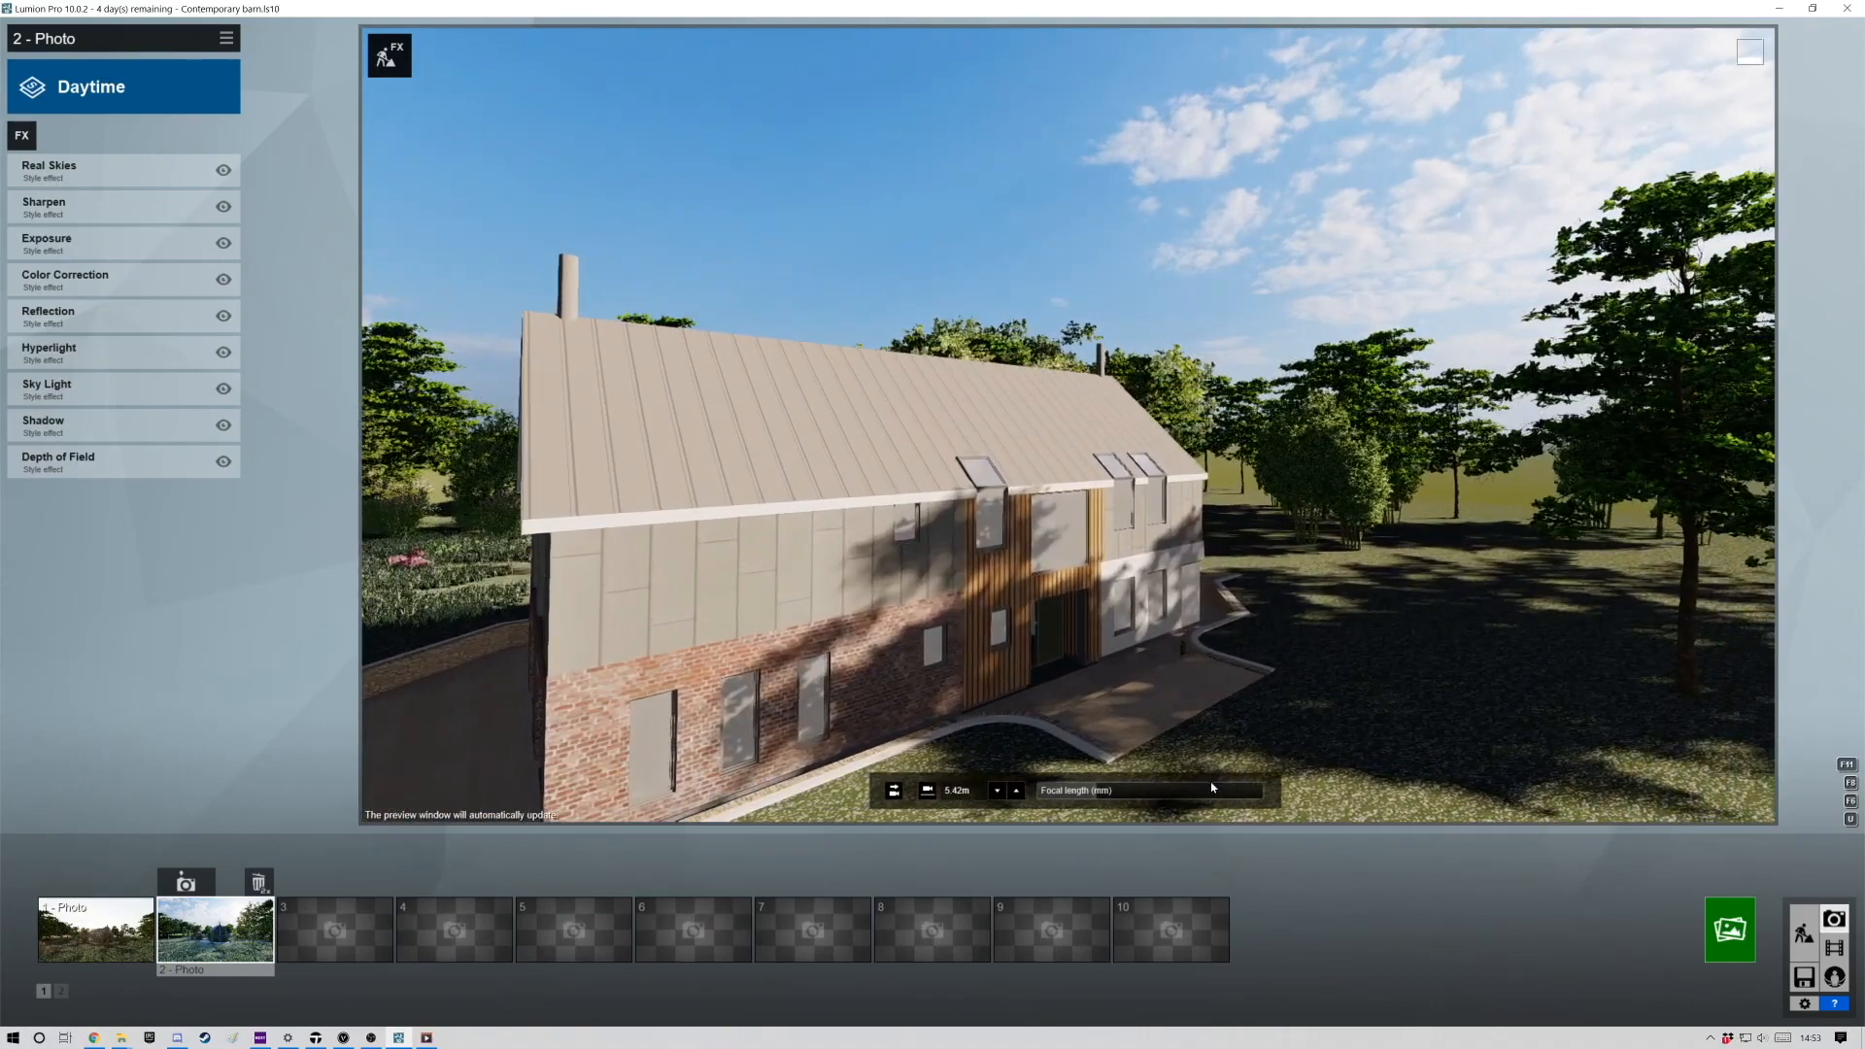
Edit the imported house model's window glazing in build mode, apply the Interior Glass 001 material, and save the material change.
click(1795, 946)
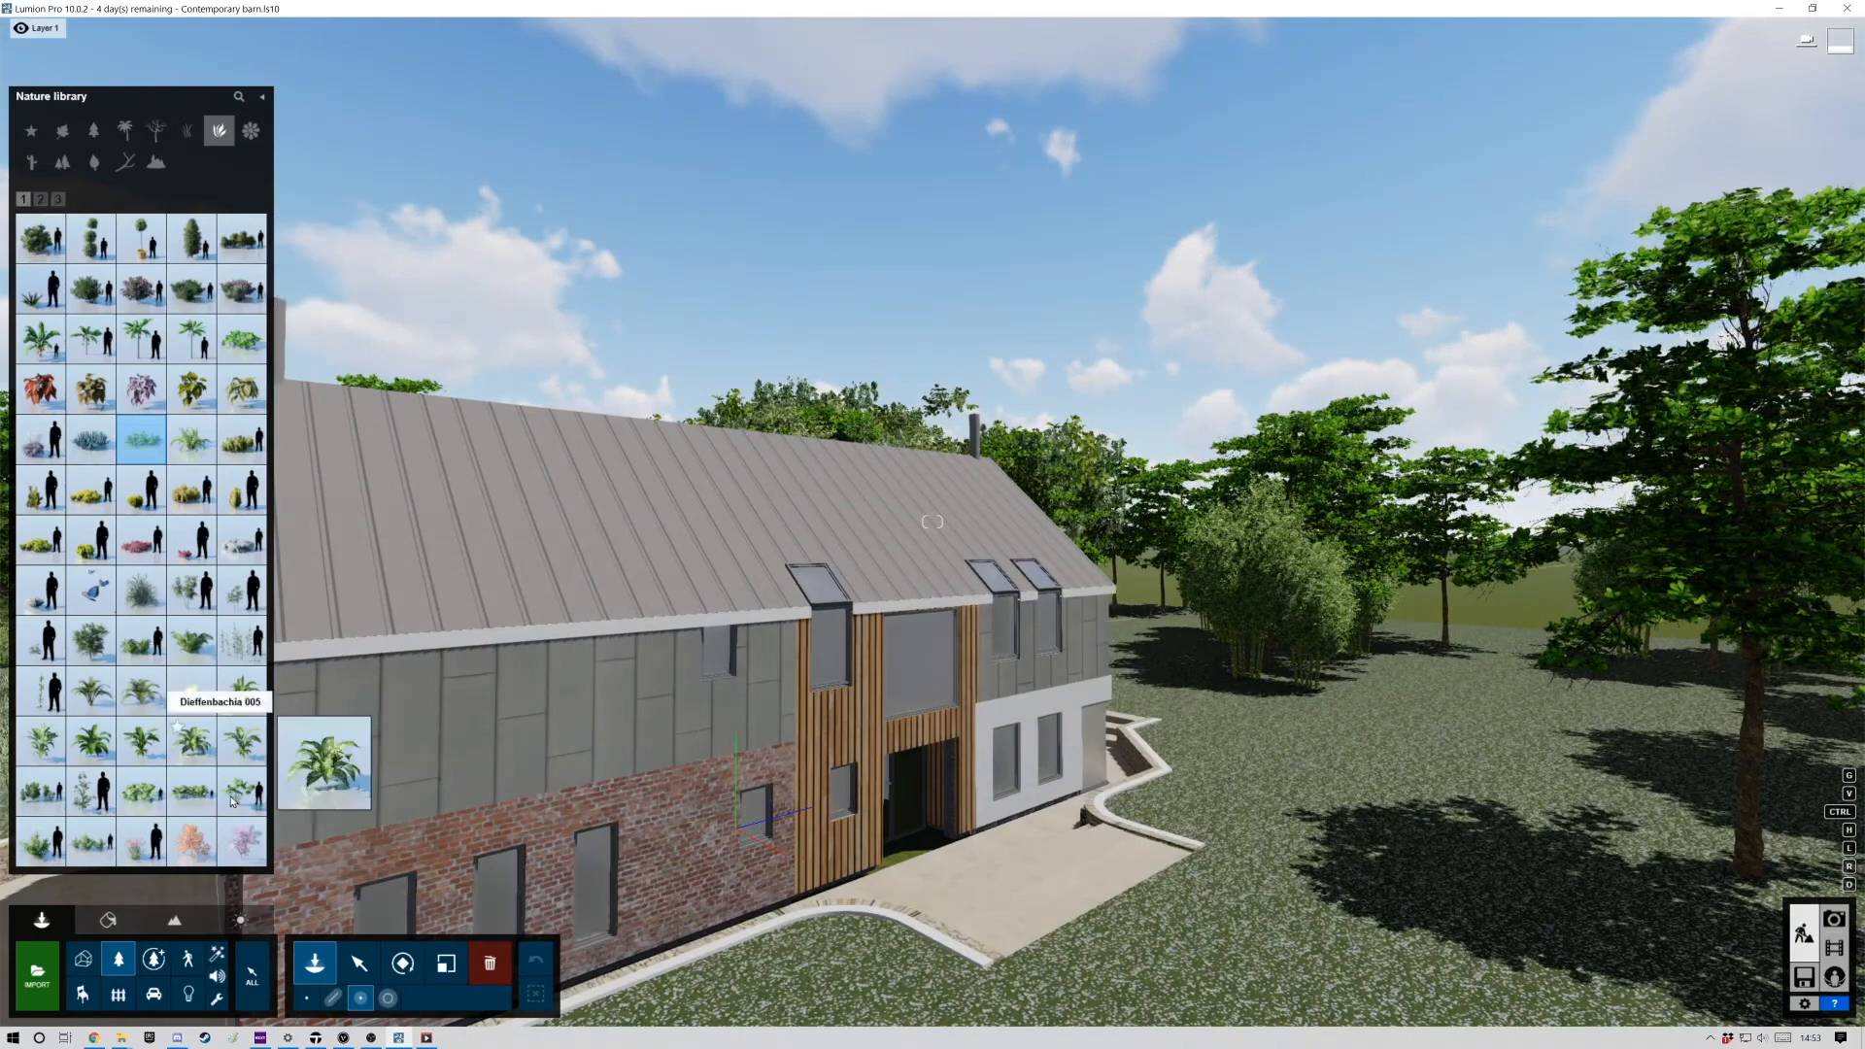
click(87, 961)
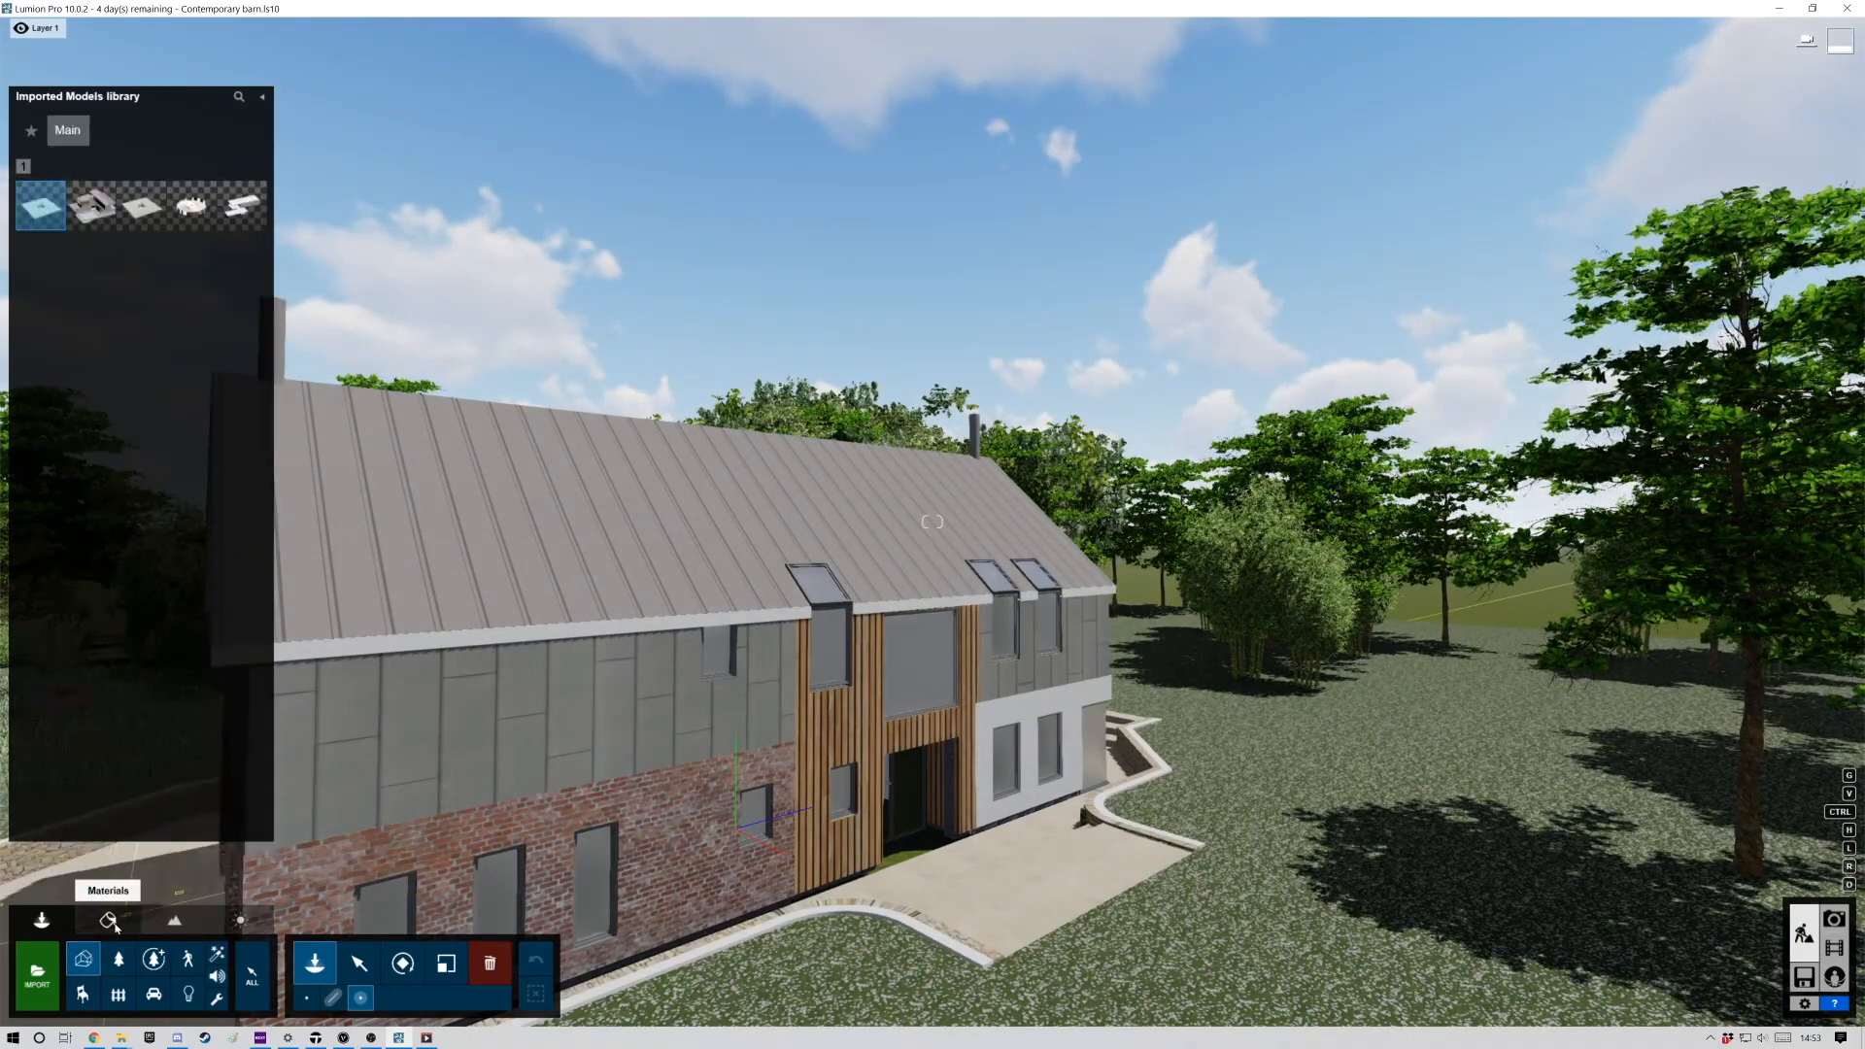
click(108, 920)
click(491, 889)
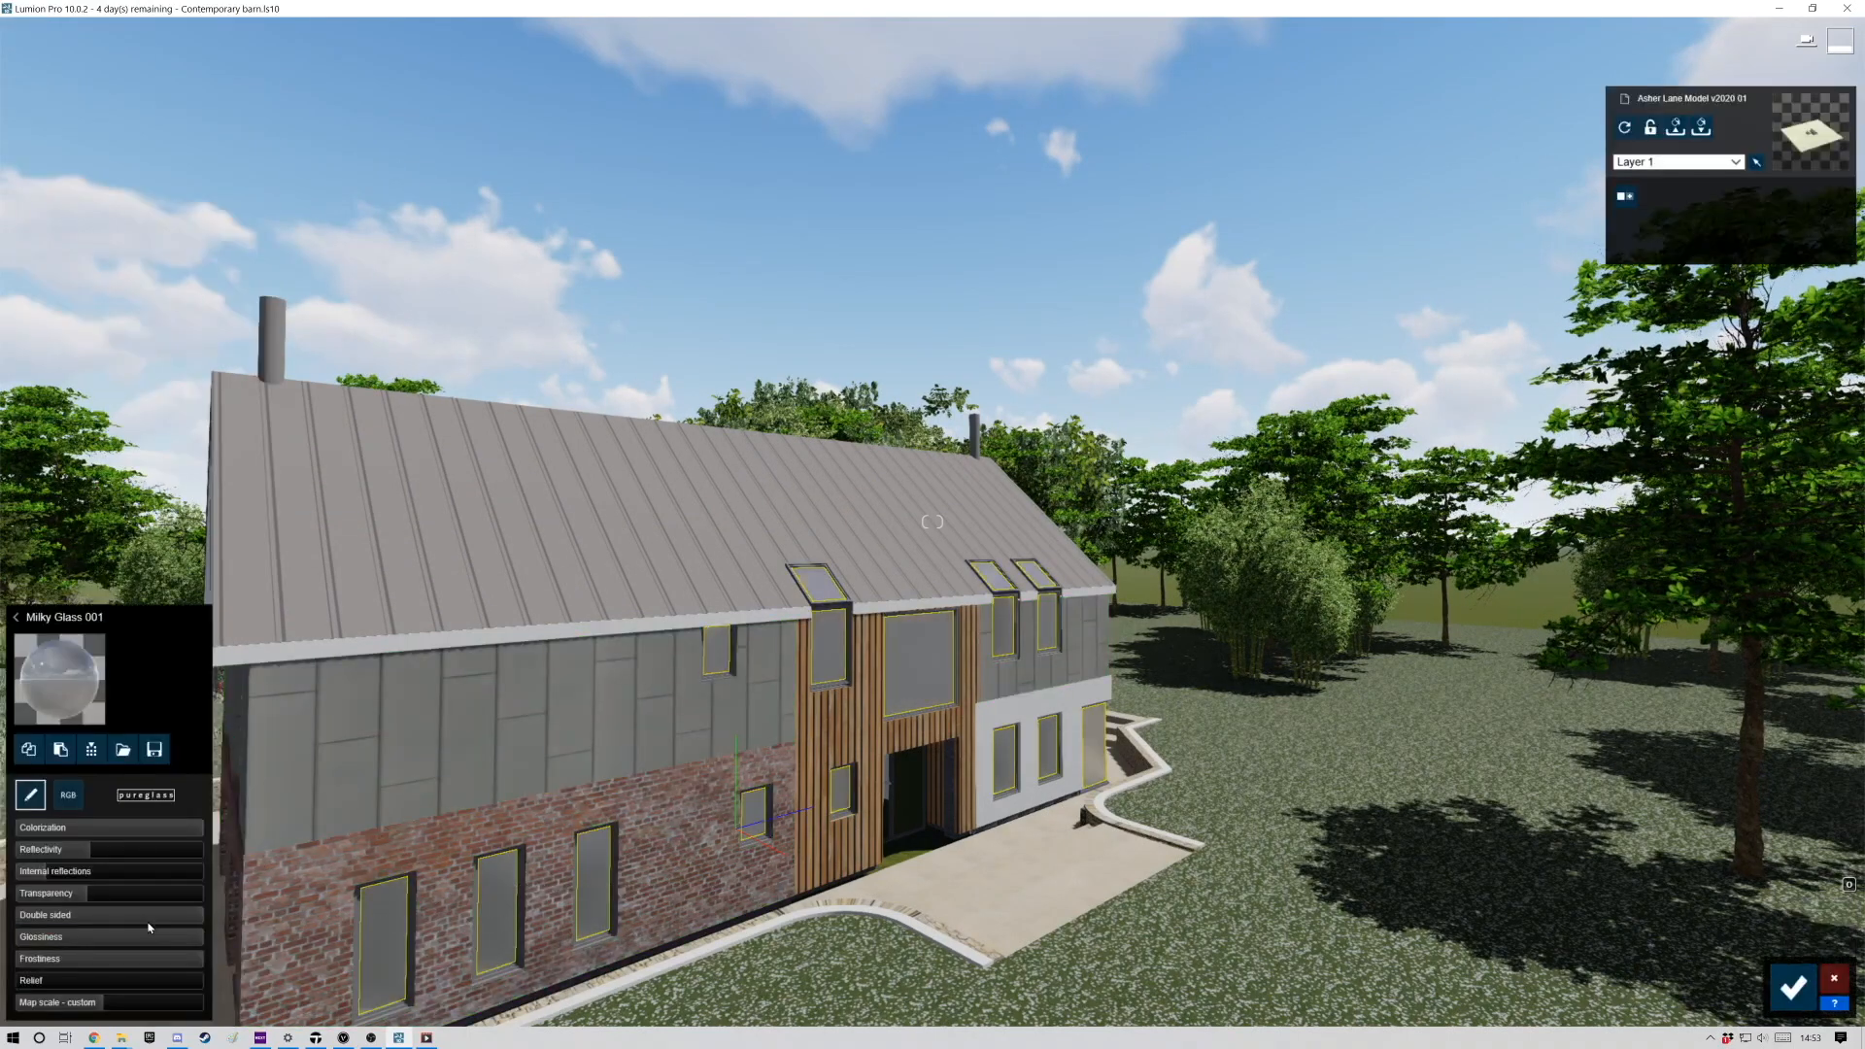
click(19, 618)
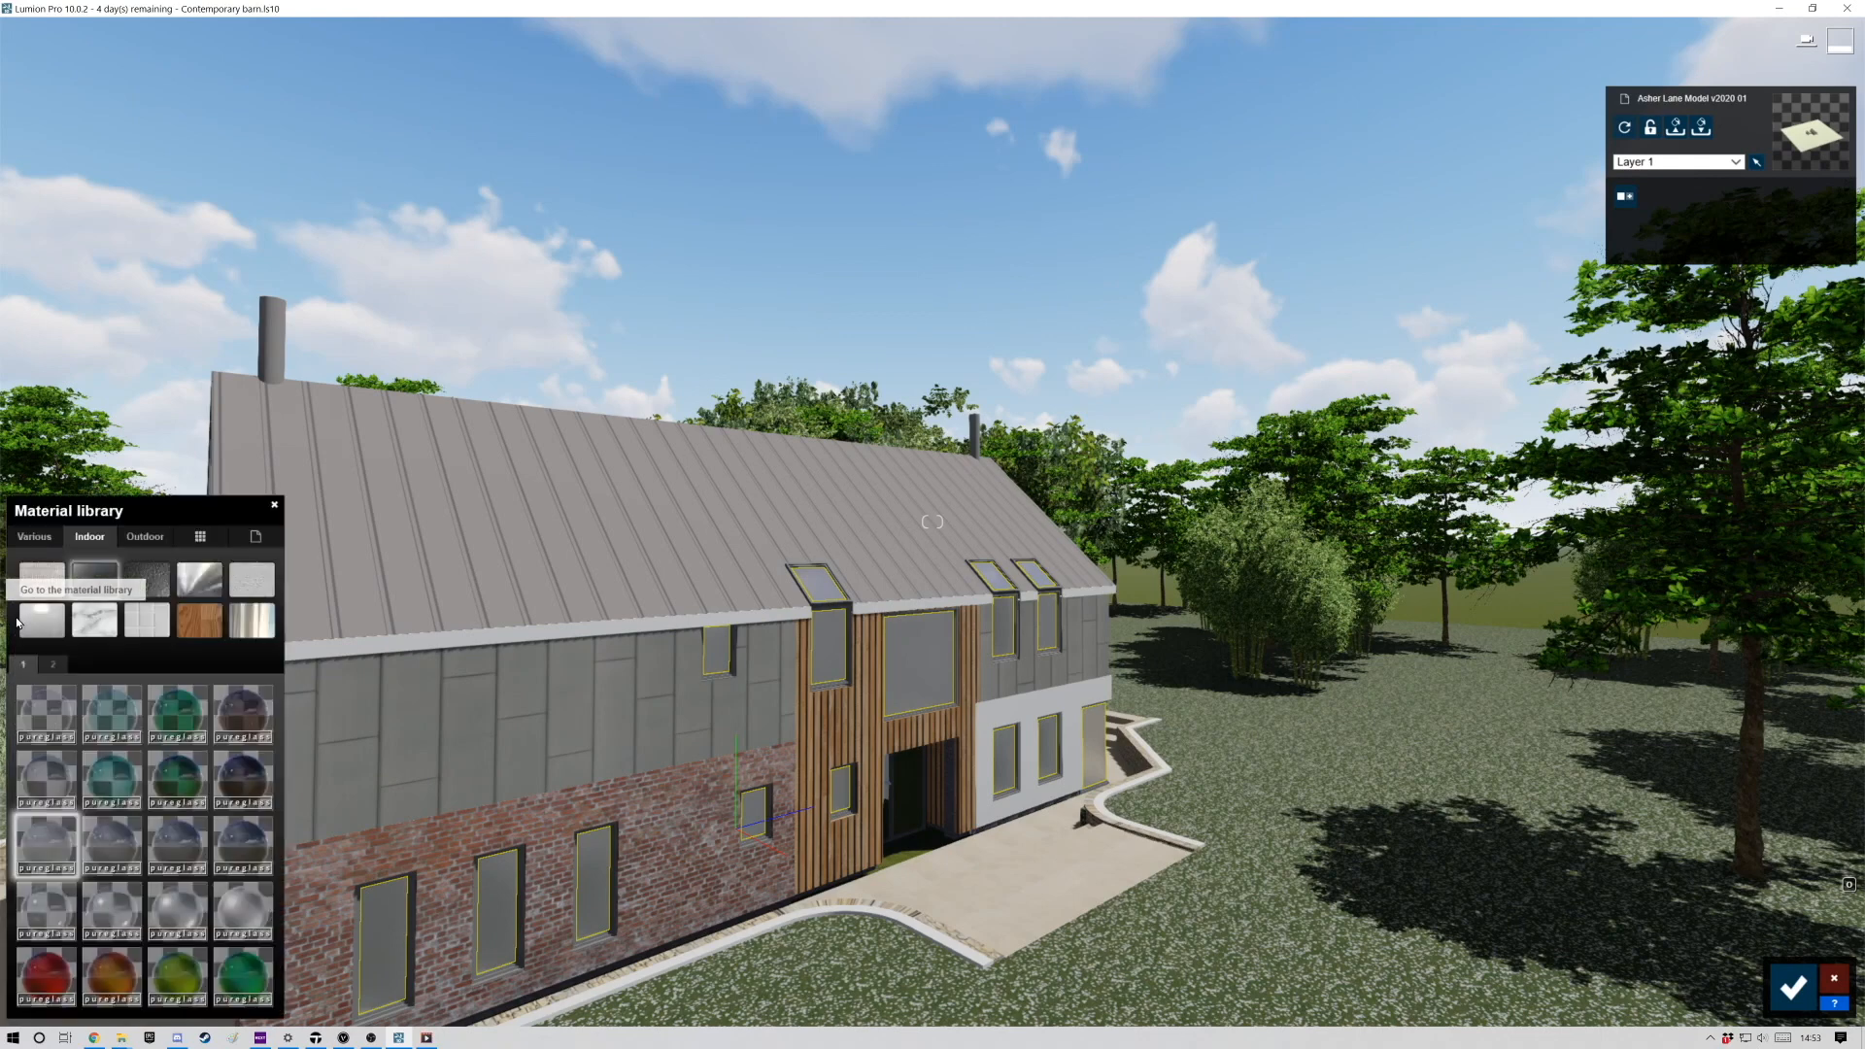
click(48, 708)
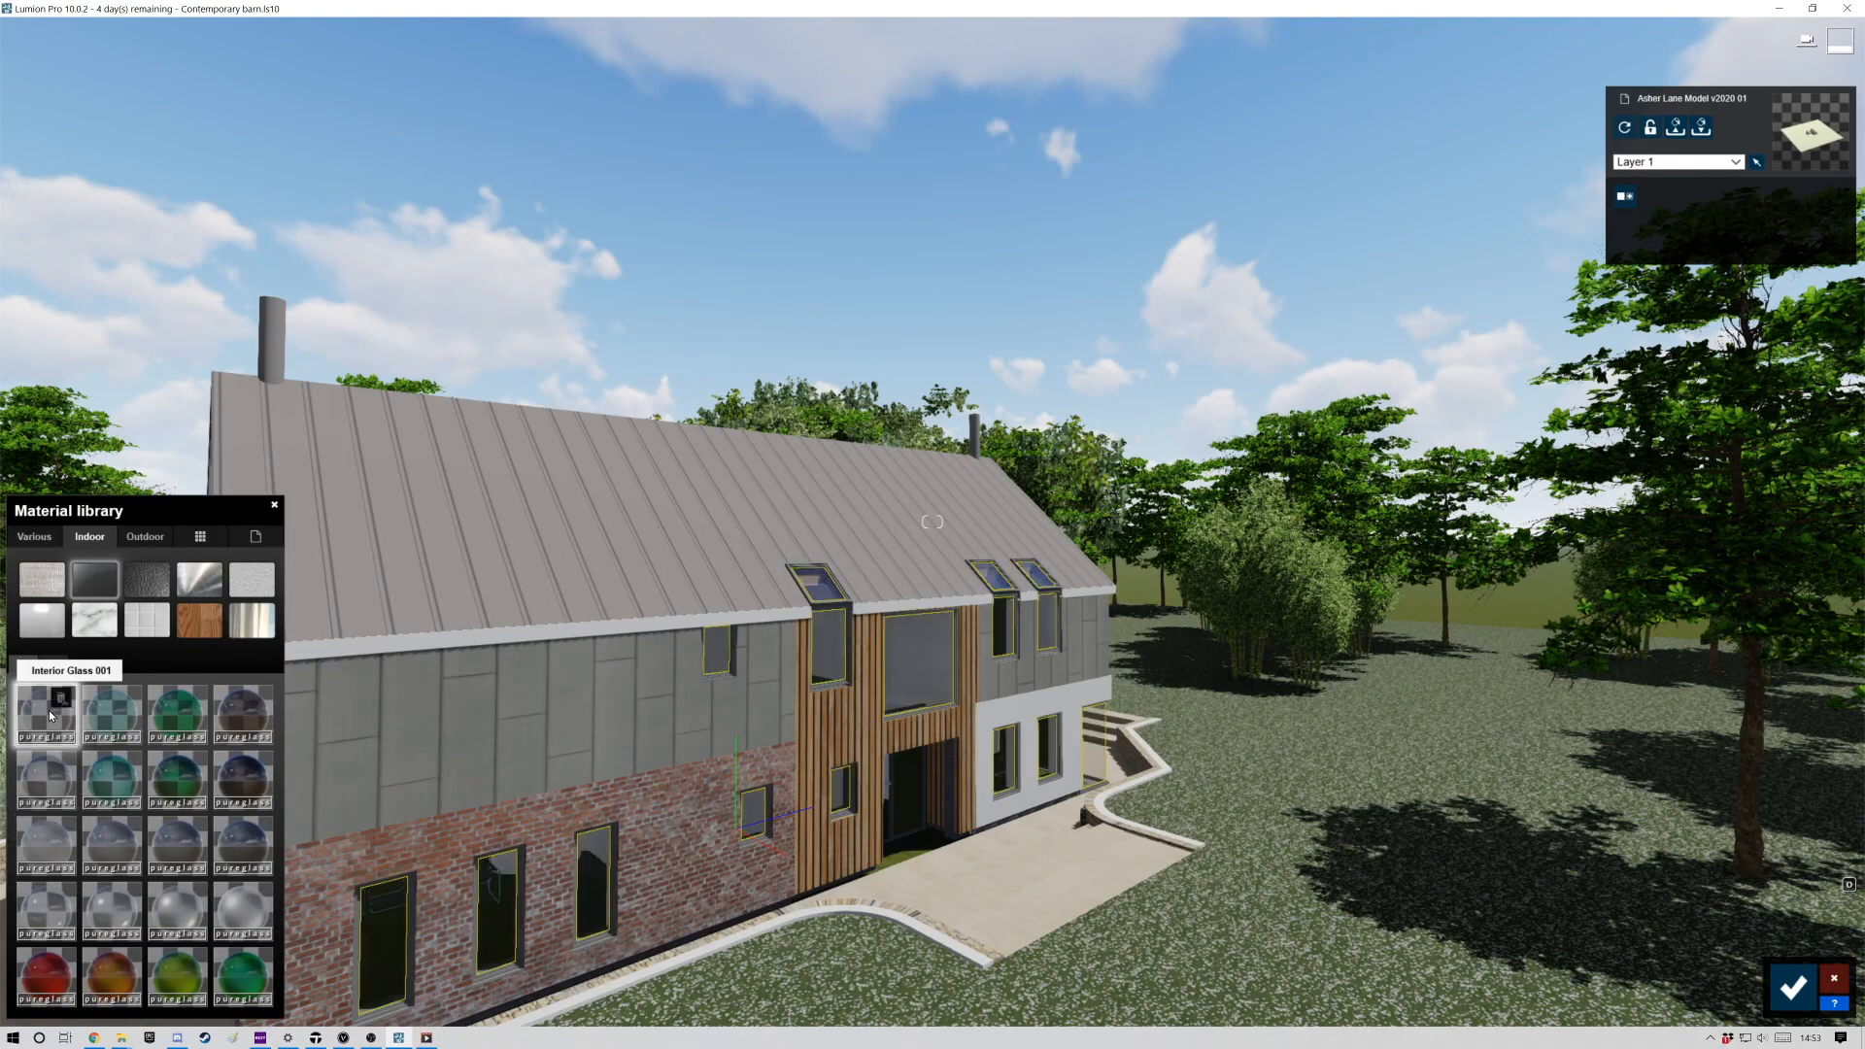
key(d)
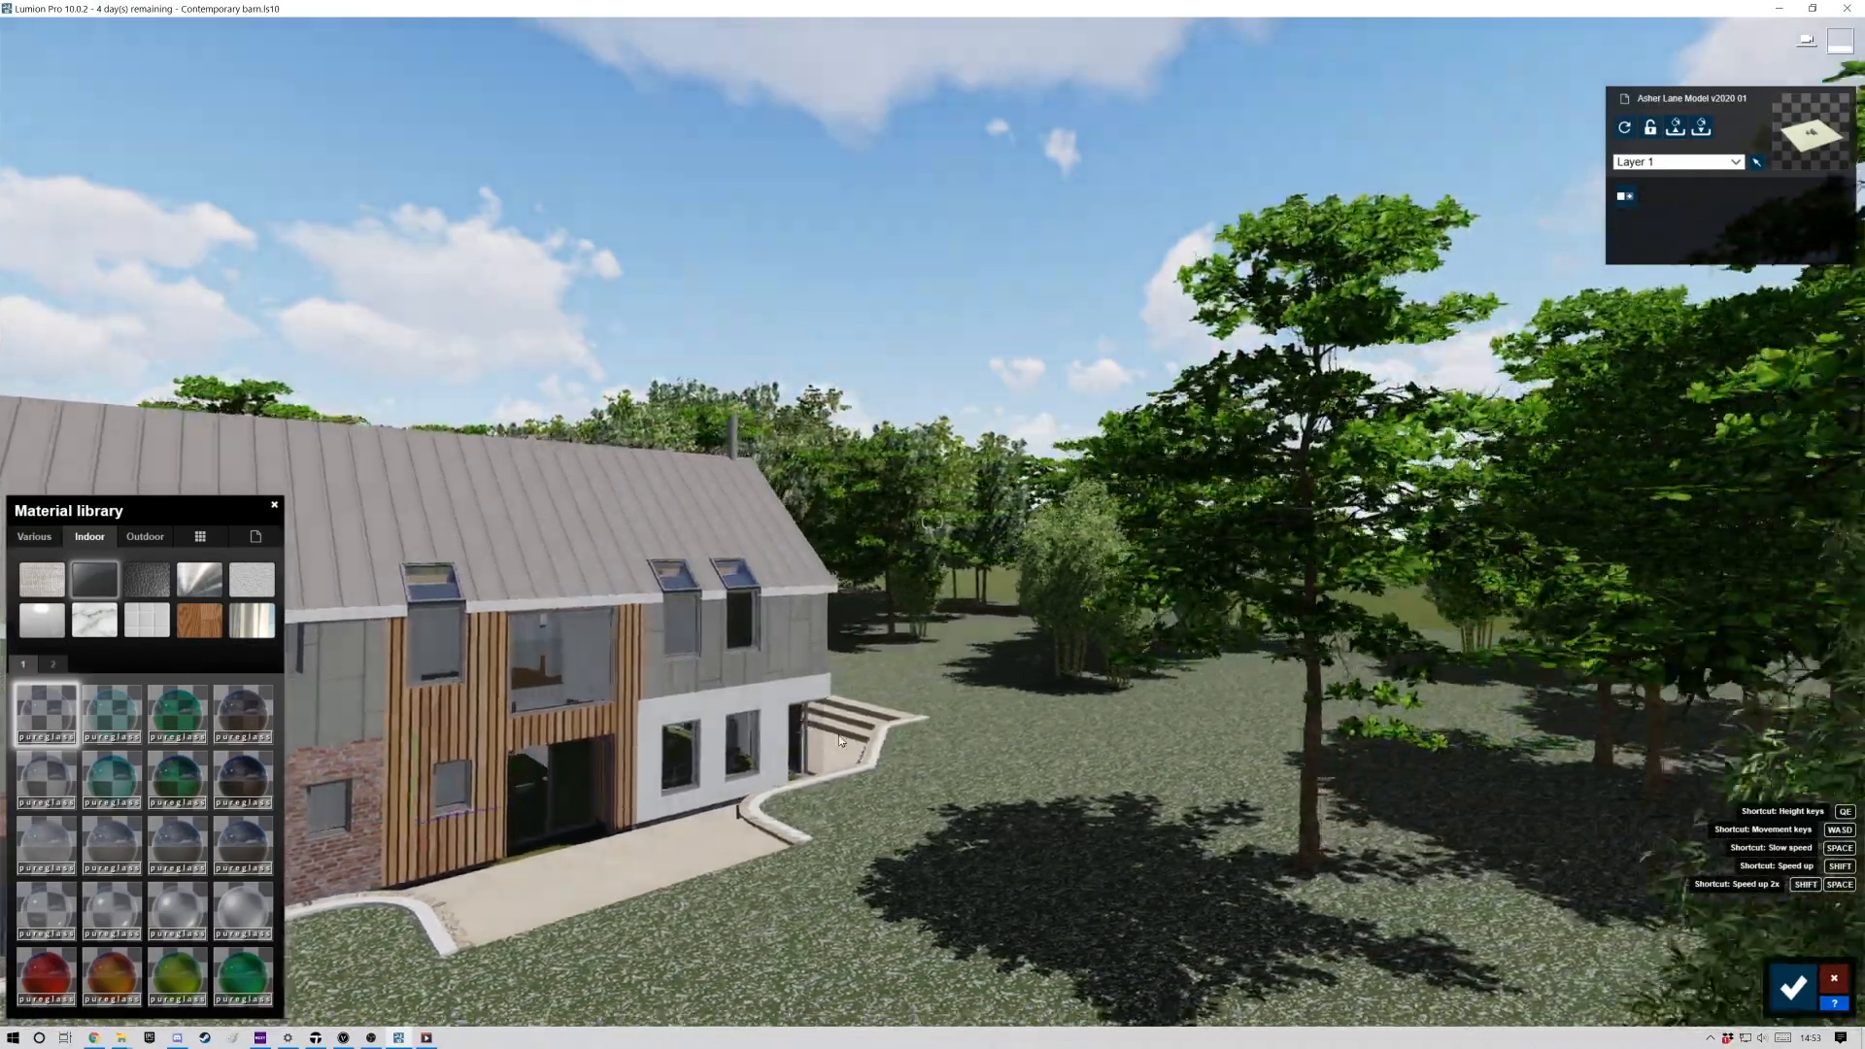
key(s)
mouse_move(847, 744)
right_down()
mouse_move(501, 762)
mouse_move(848, 735)
right_up()
key(d)
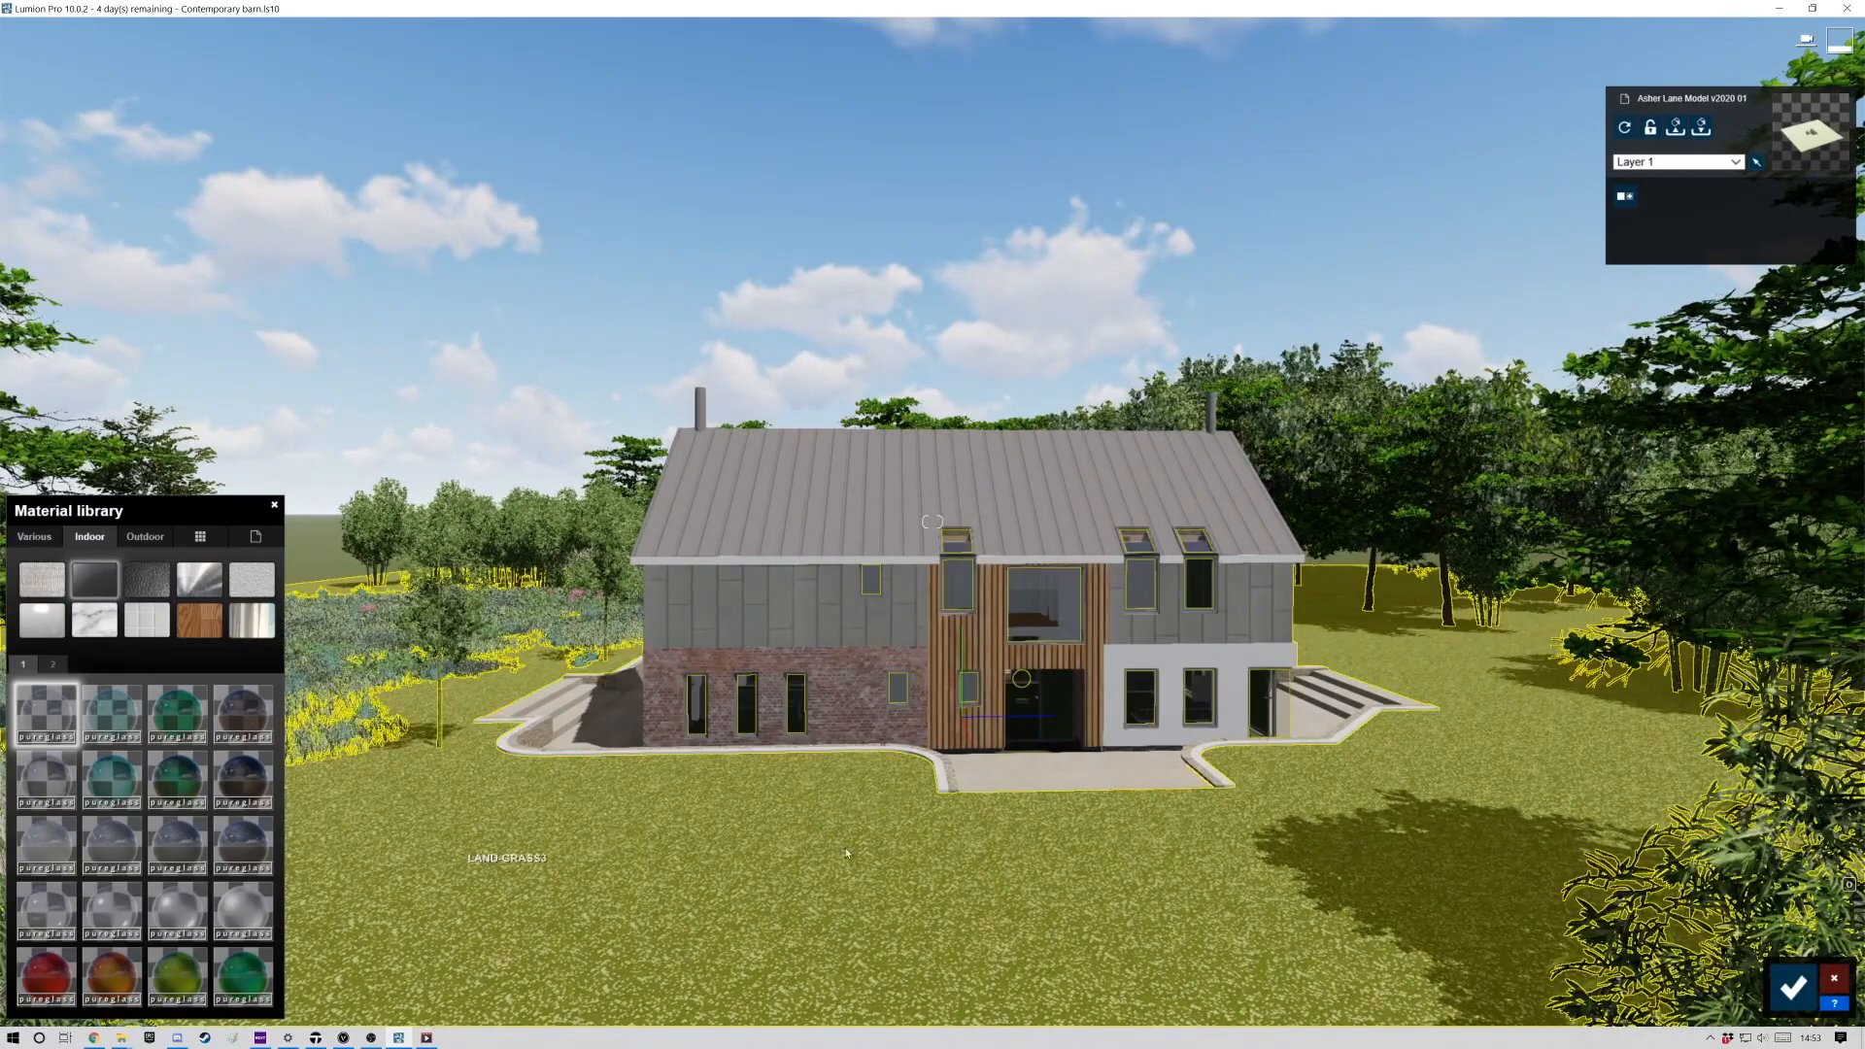
click(1794, 988)
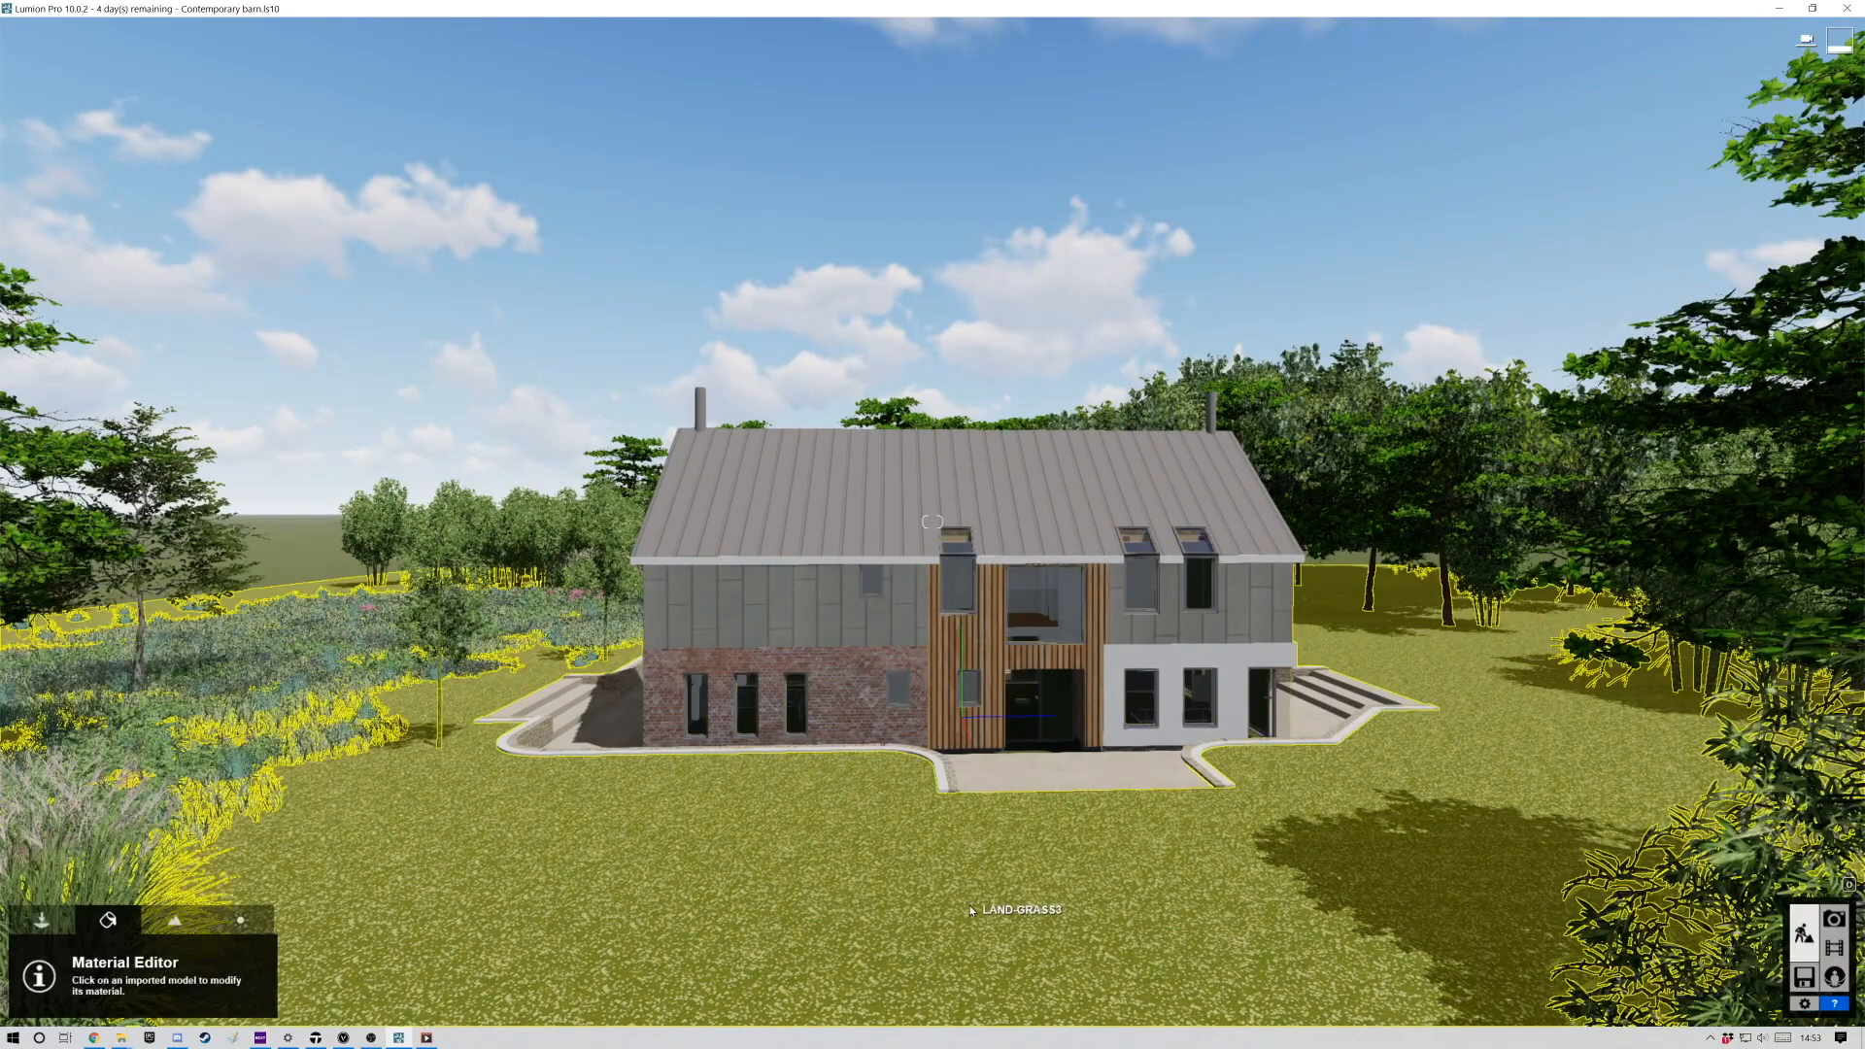
Choose the Azalea RT shrub for placement, and adjust the sun so tree shadows fall across the front lawn and facade.
click(42, 928)
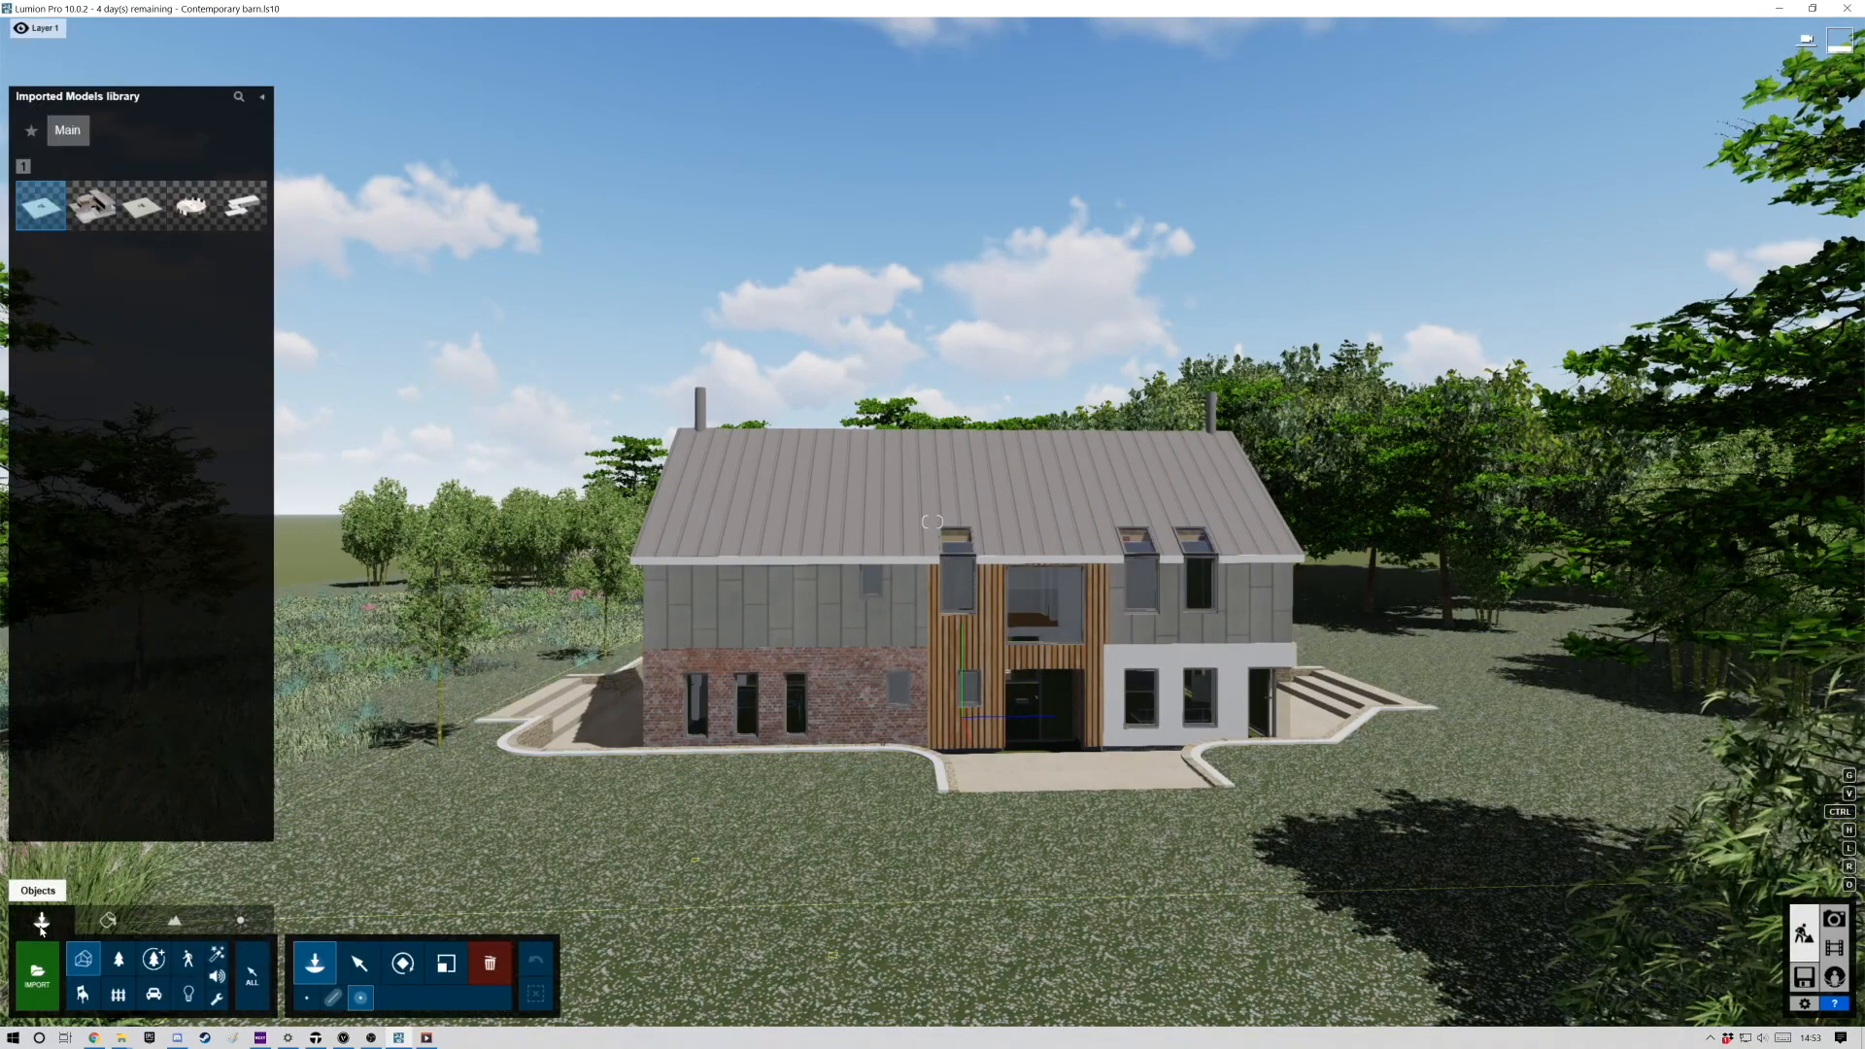
click(117, 961)
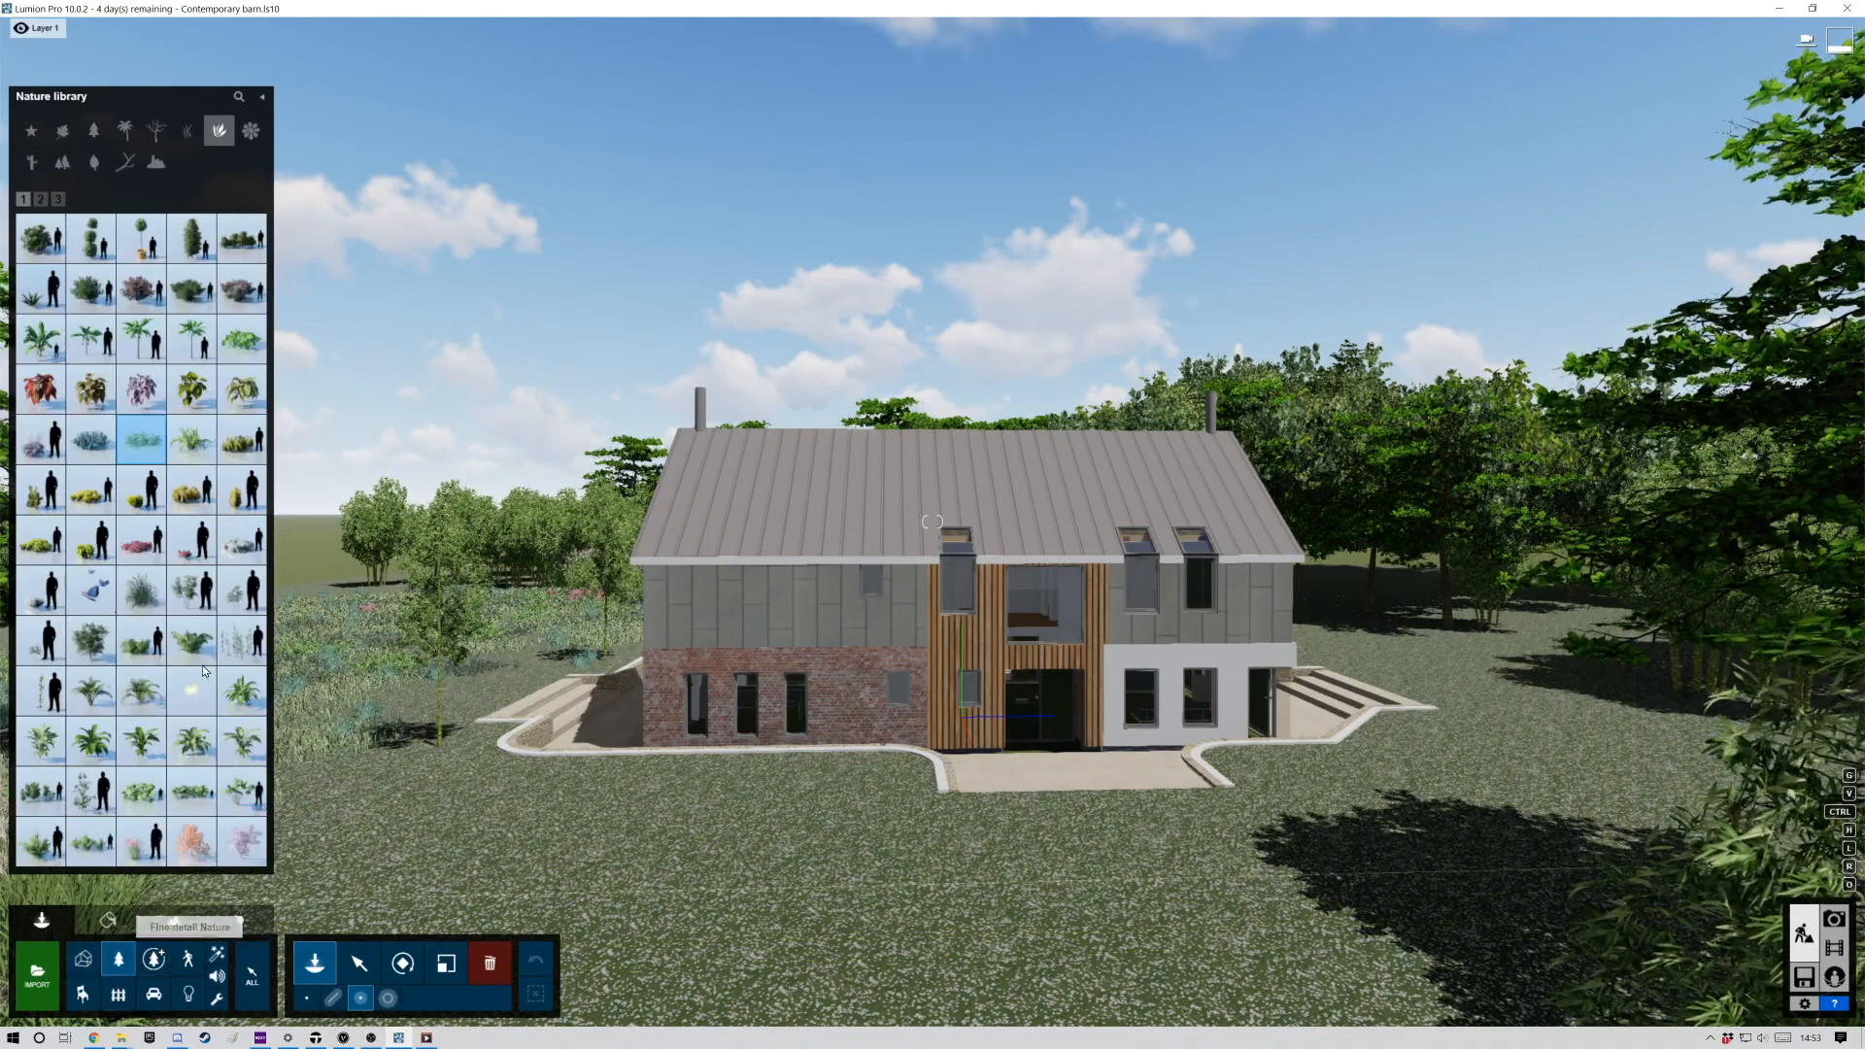
click(91, 288)
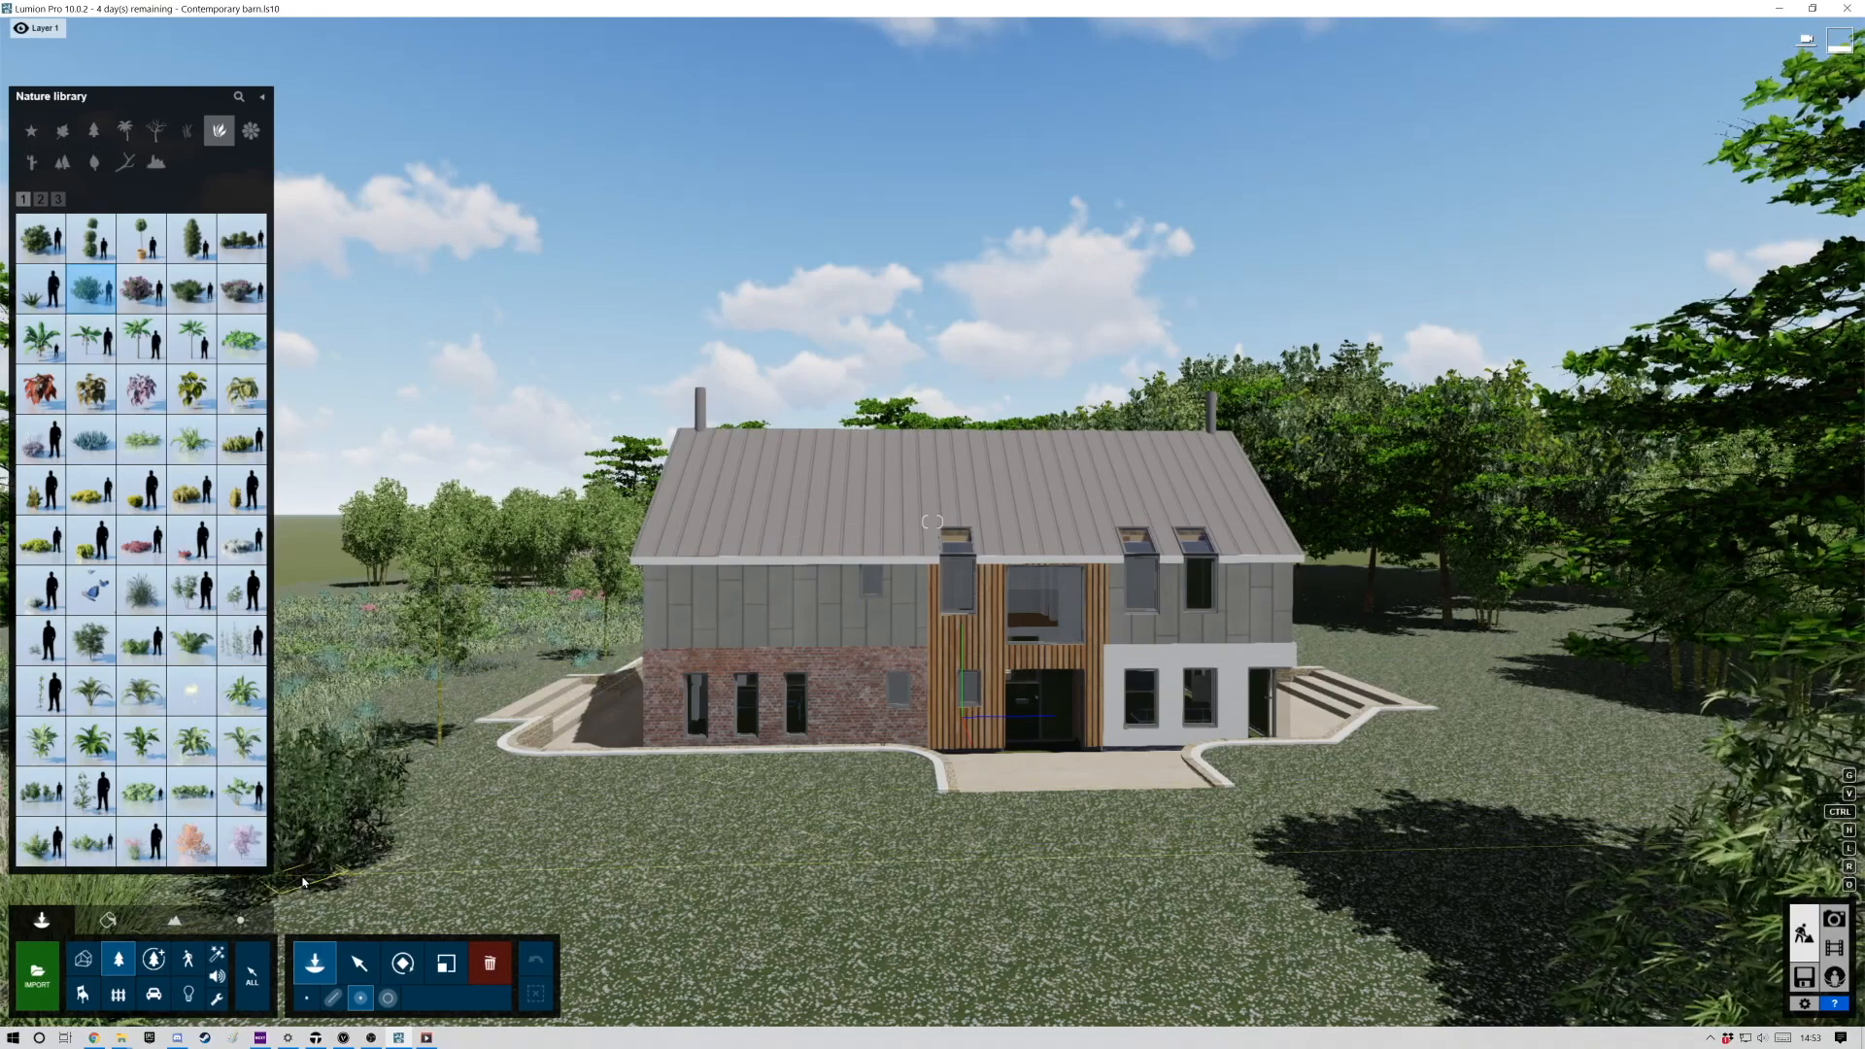
click(241, 918)
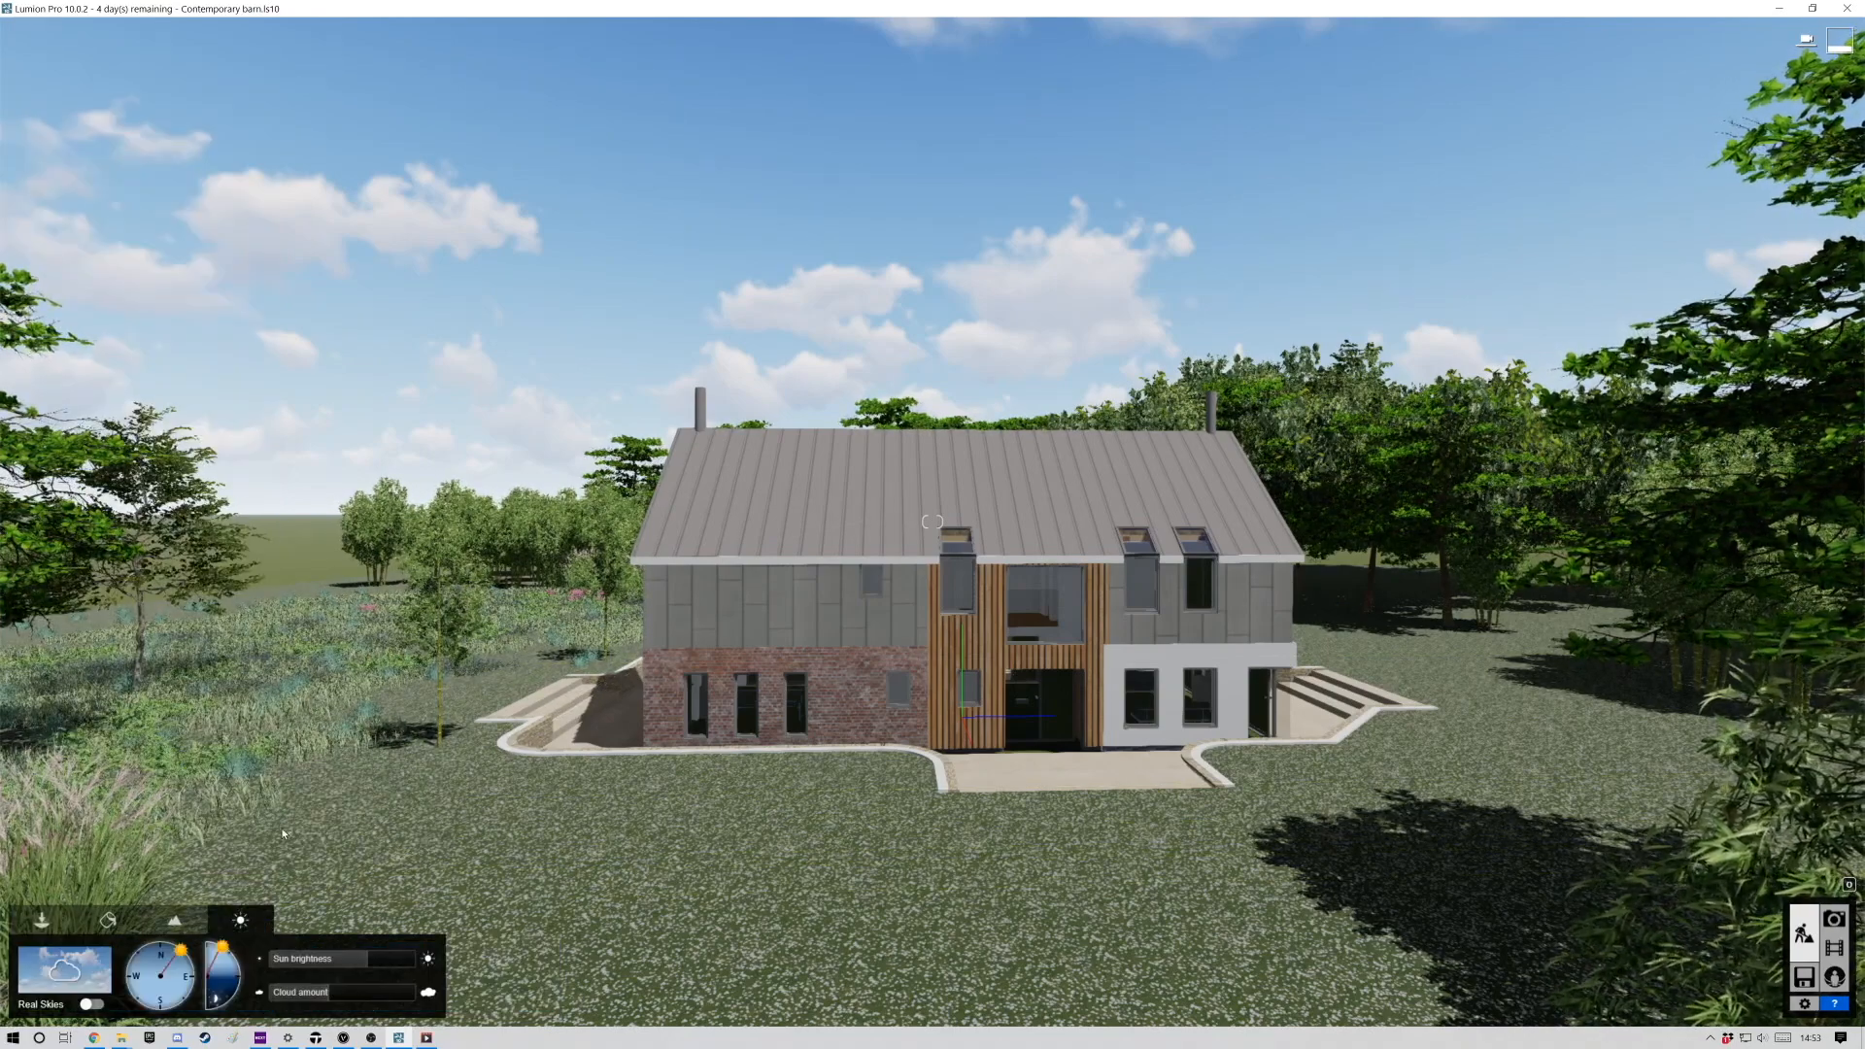
mouse_move(230, 957)
mouse_down()
mouse_move(243, 963)
mouse_move(188, 958)
mouse_move(236, 960)
mouse_up()
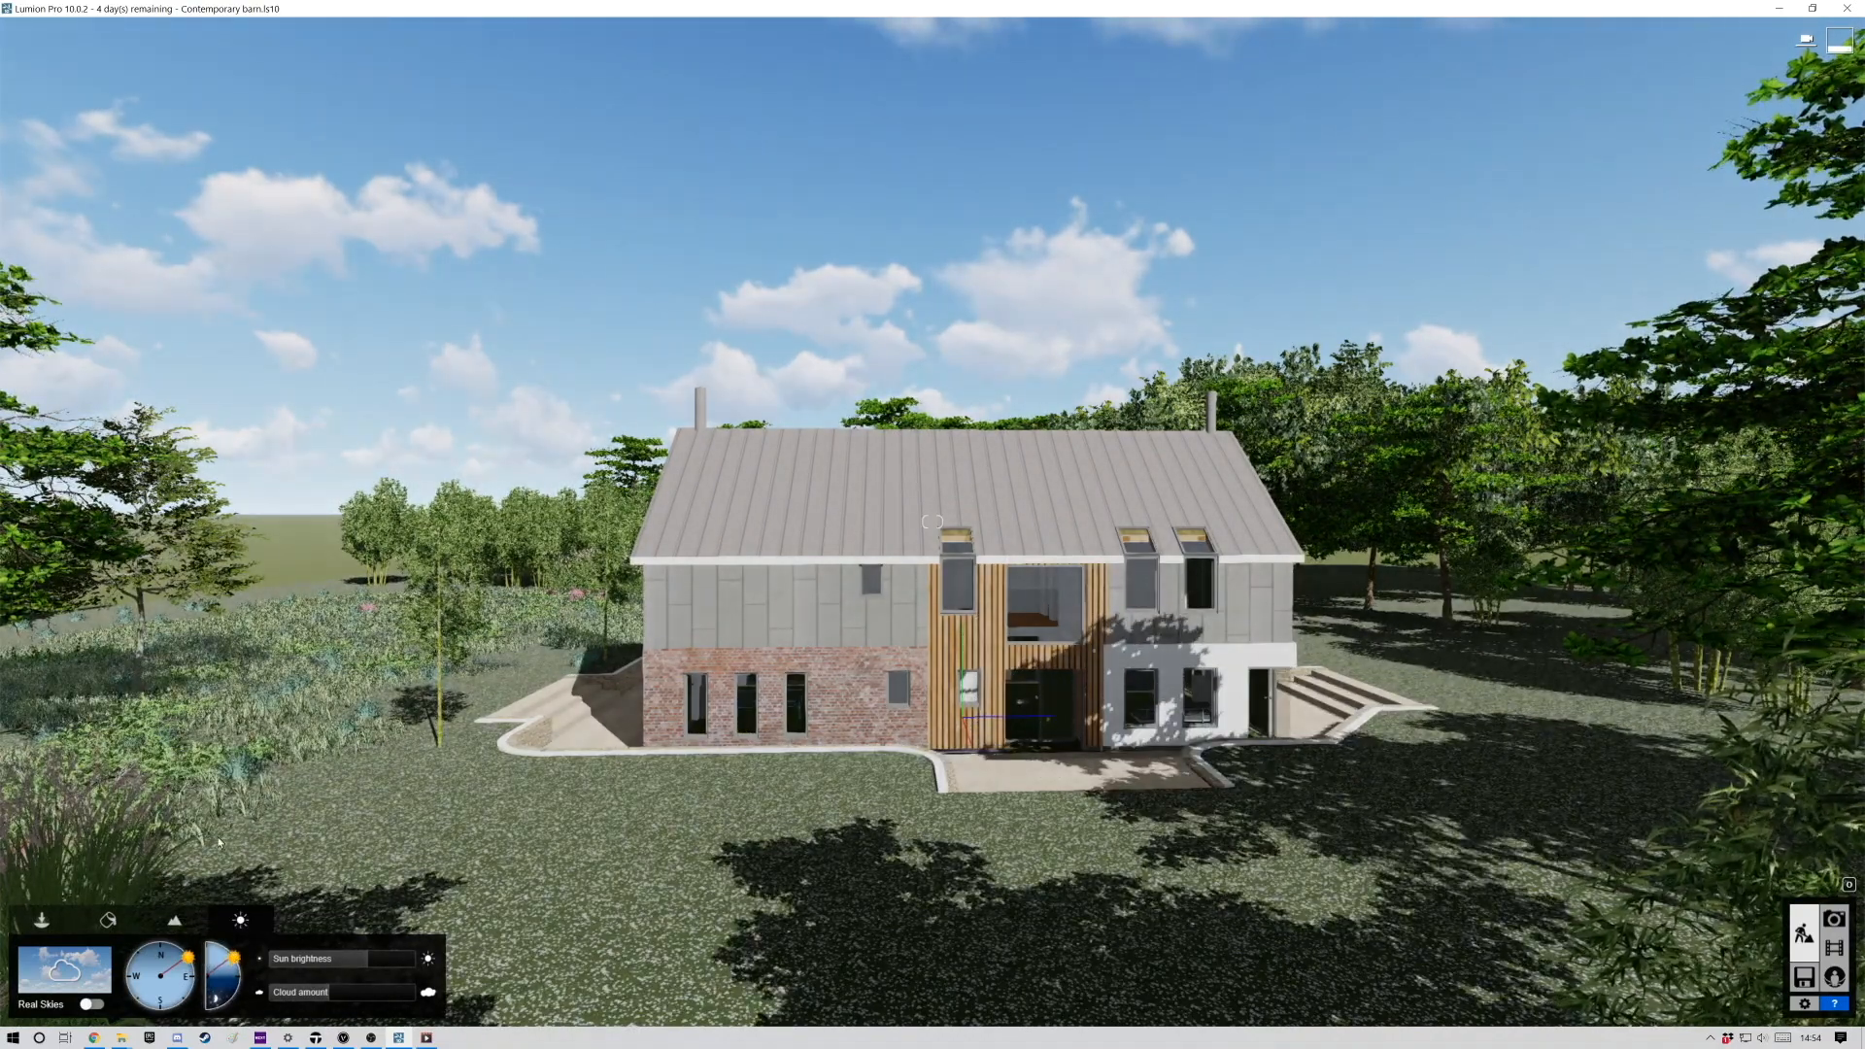
Change the landscape preset to the mountain scene with green and brown striped fields, and open the landscape grass settings.
click(181, 923)
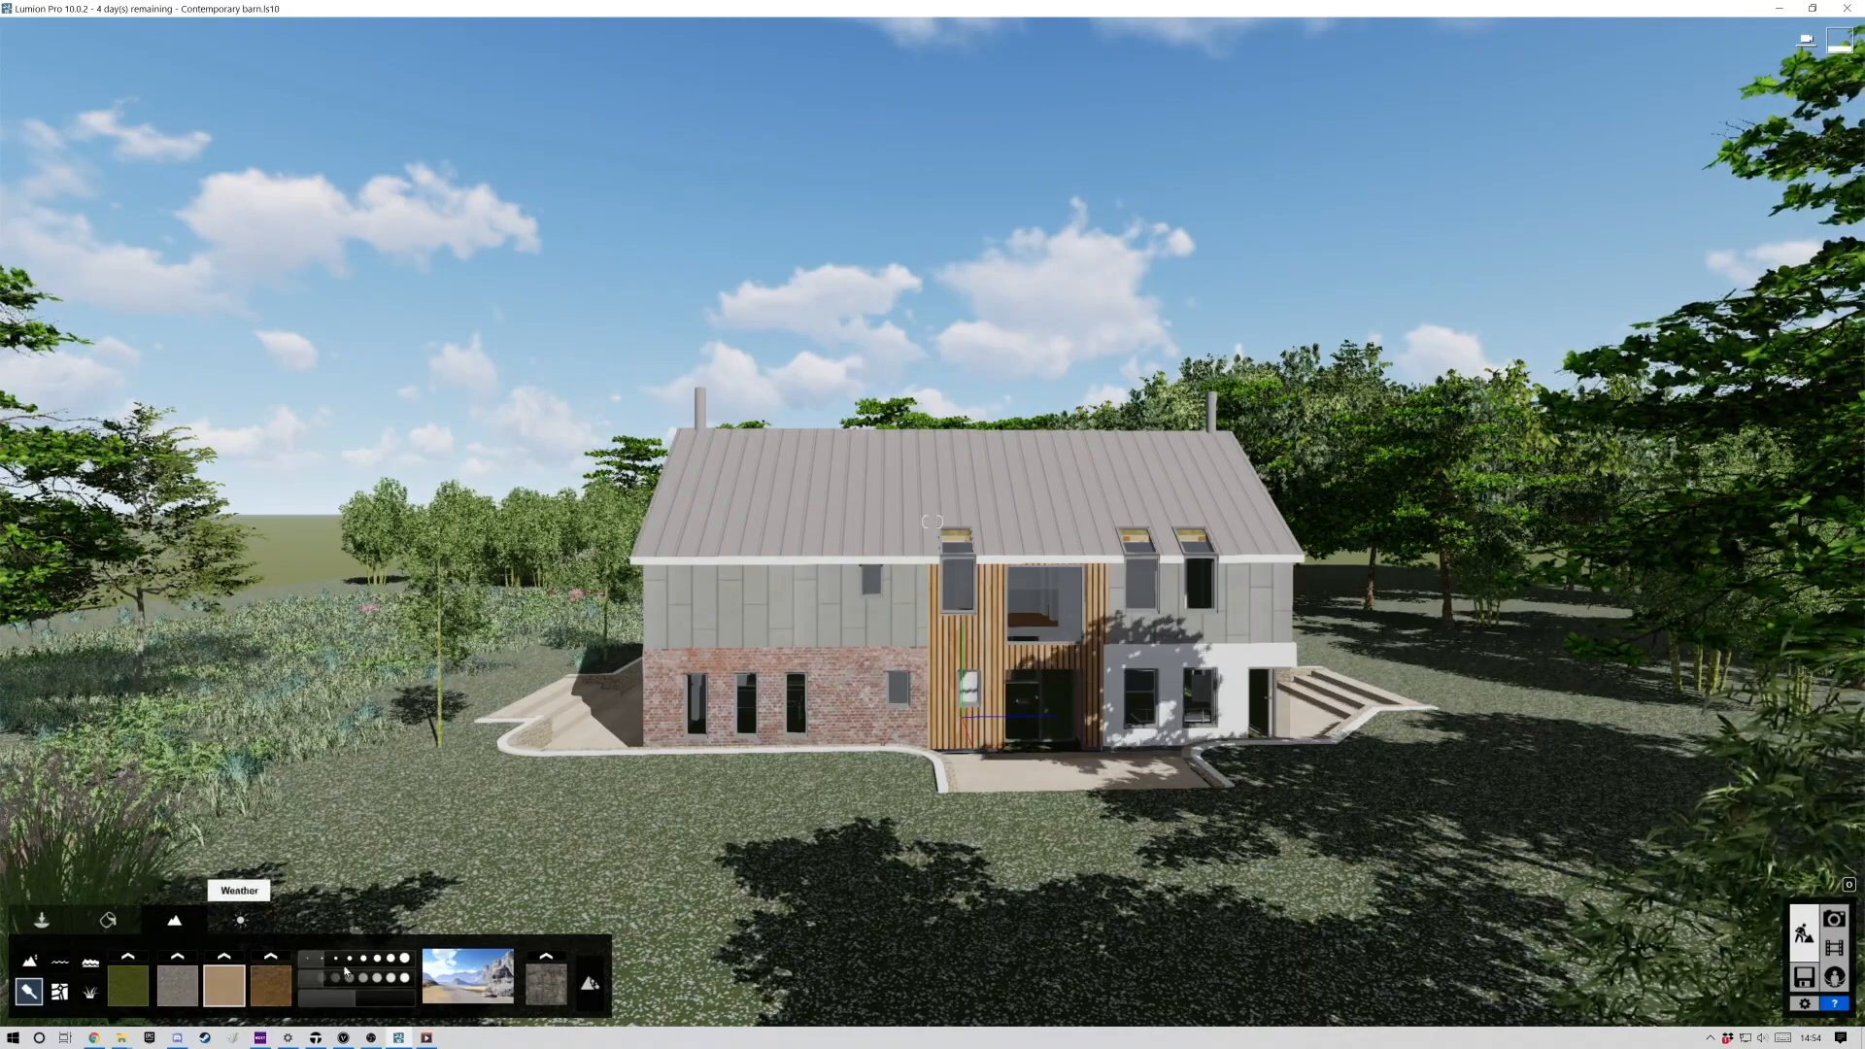
click(478, 989)
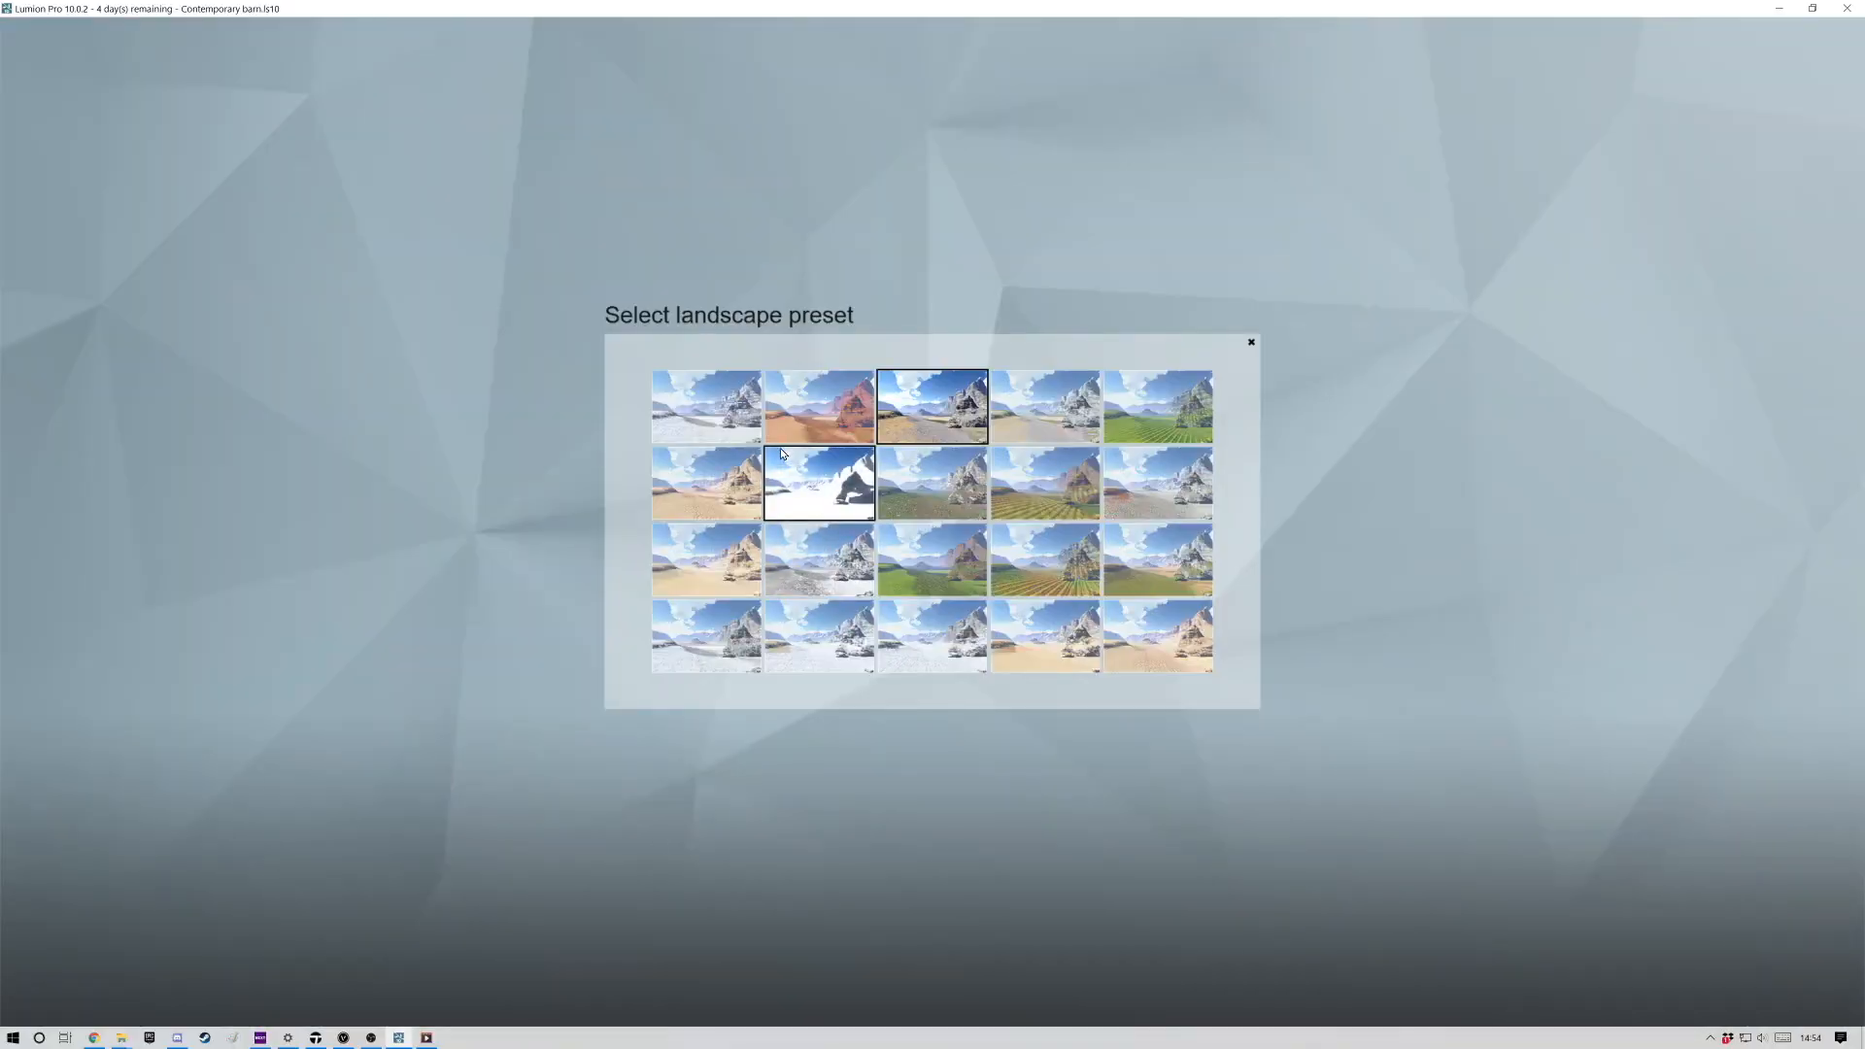
click(1071, 503)
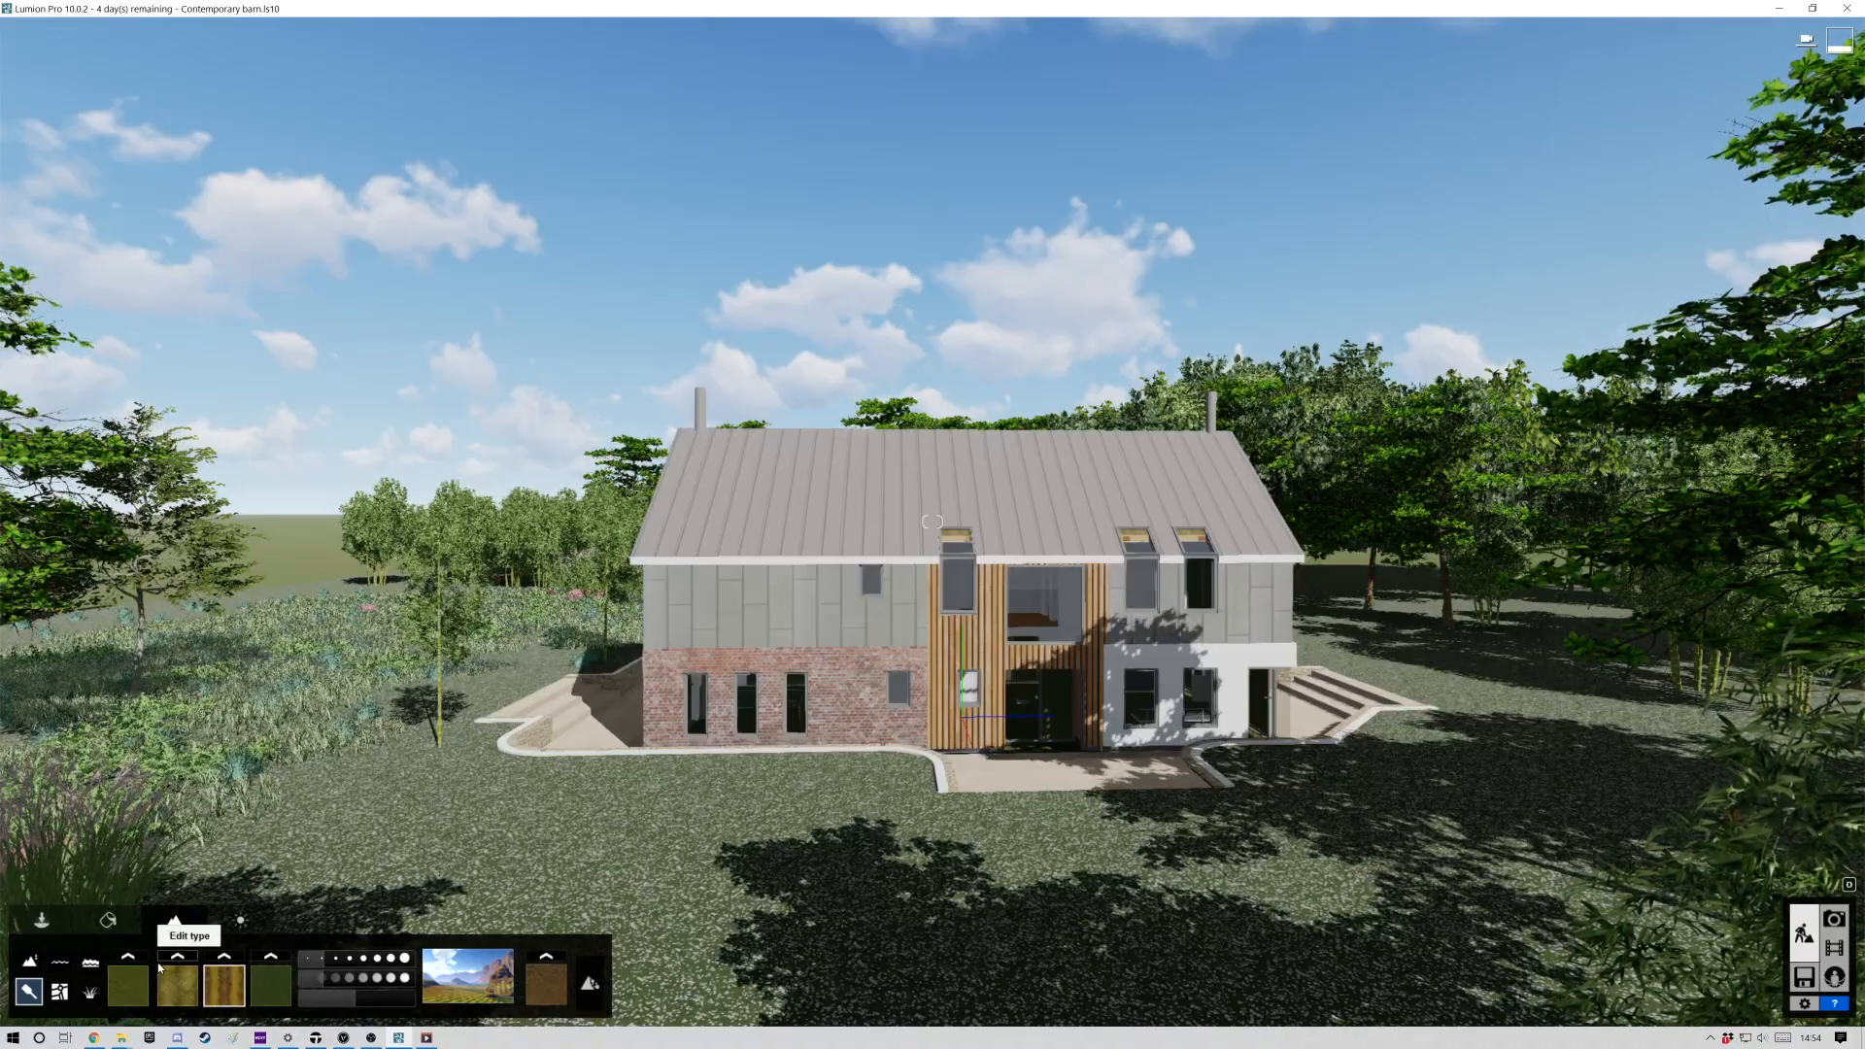
click(90, 993)
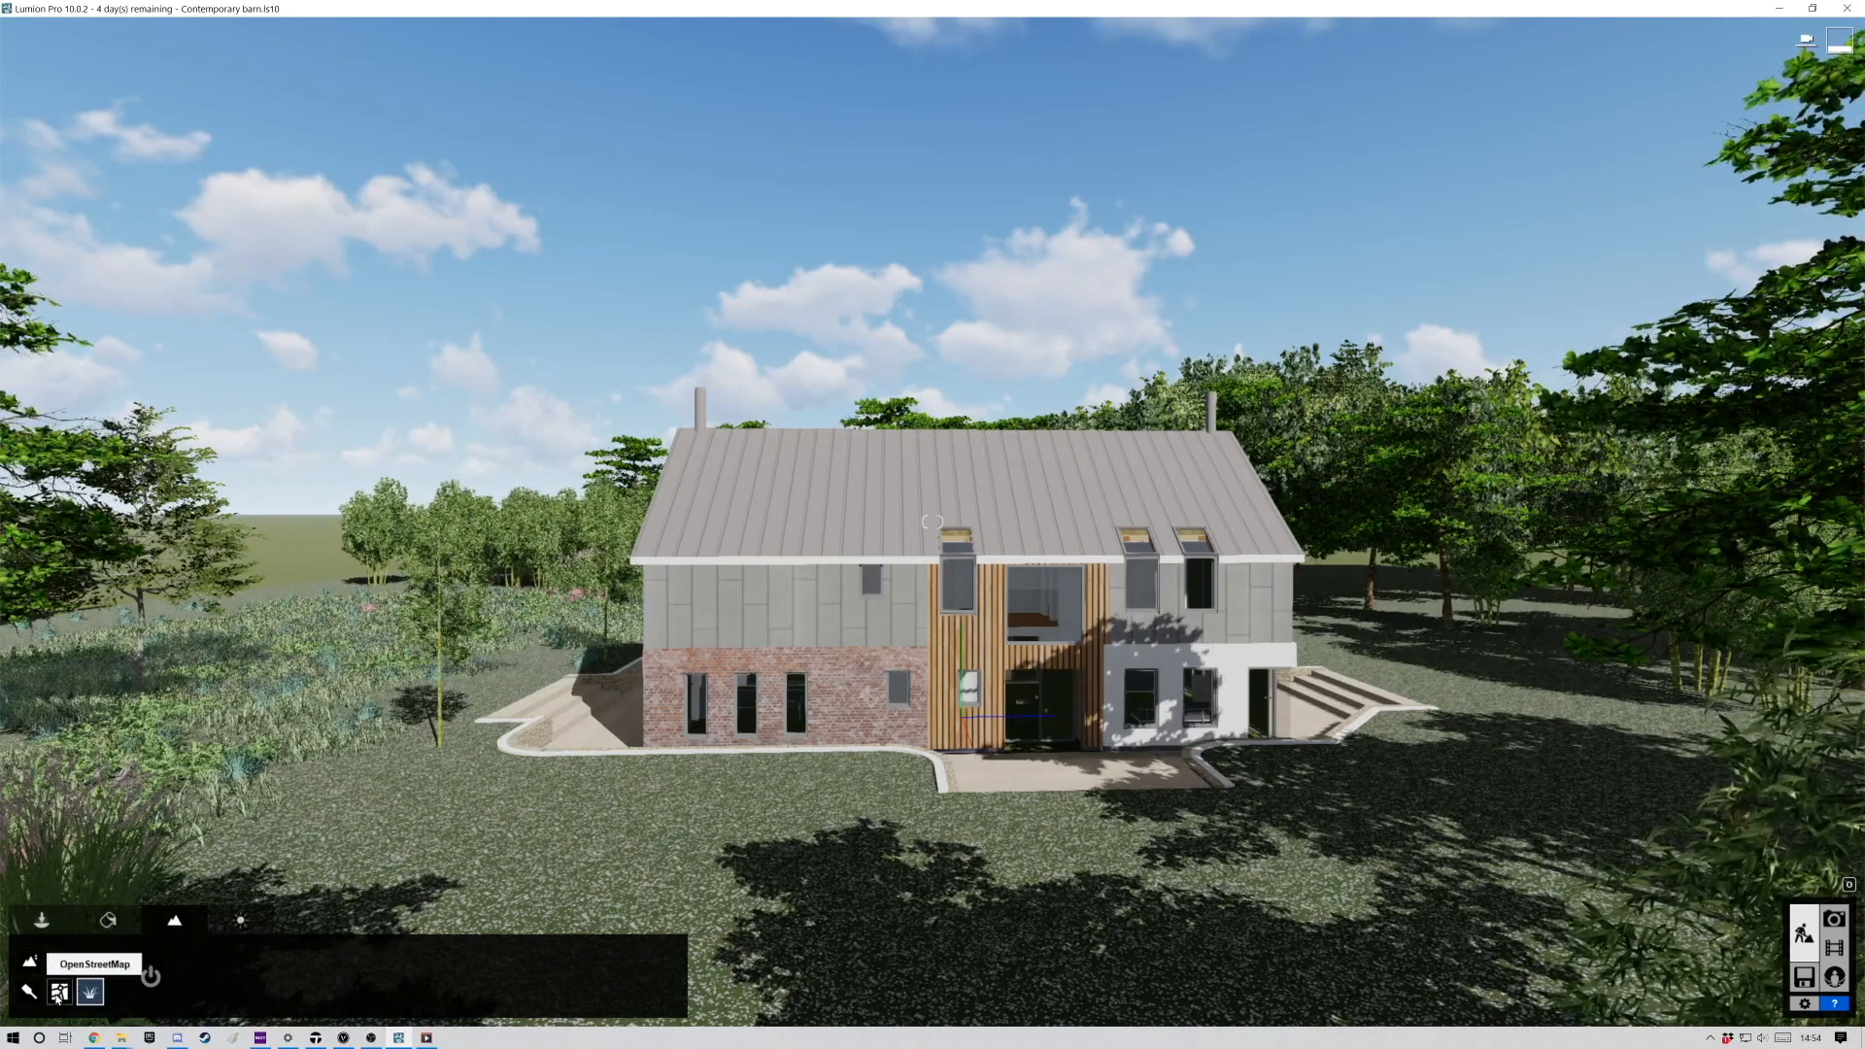
Place Azalea RT shrubs across the front lawn, and delete the nearest meadow-side shrub and those blocking the brick facade.
click(42, 923)
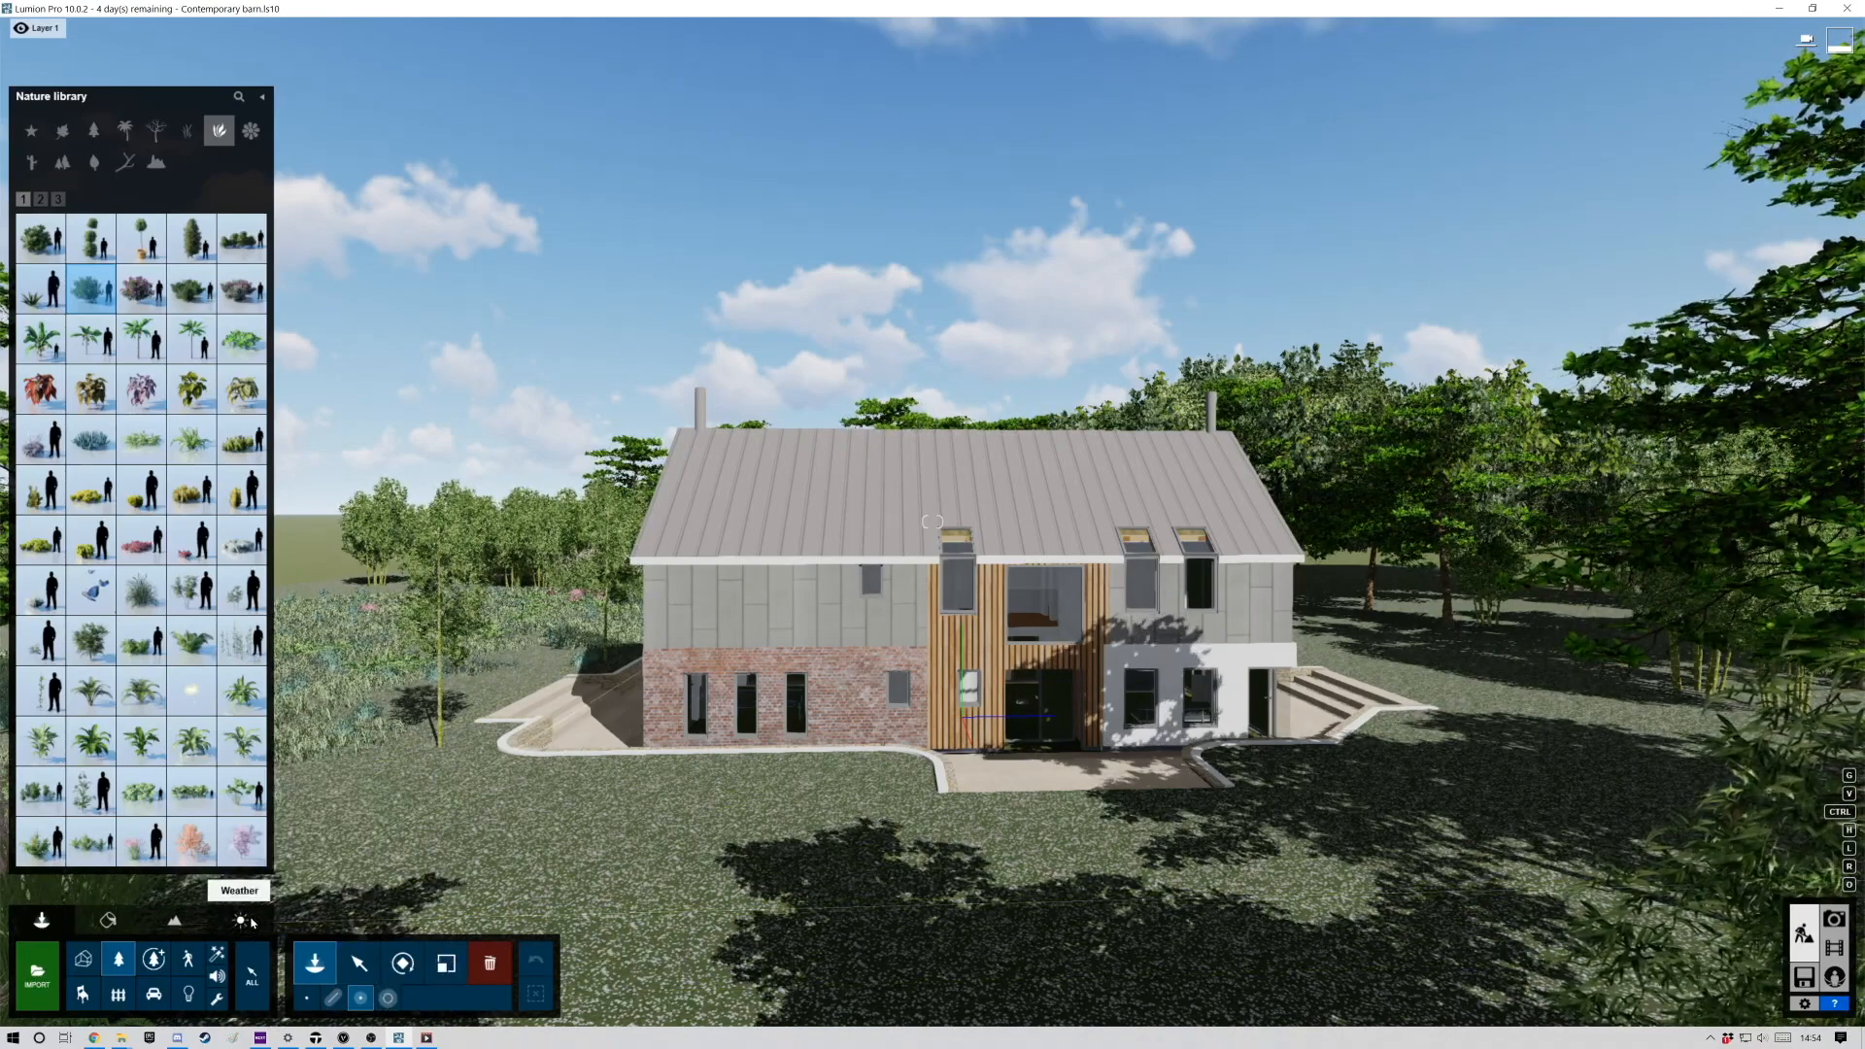
drag(285, 909, 1278, 925)
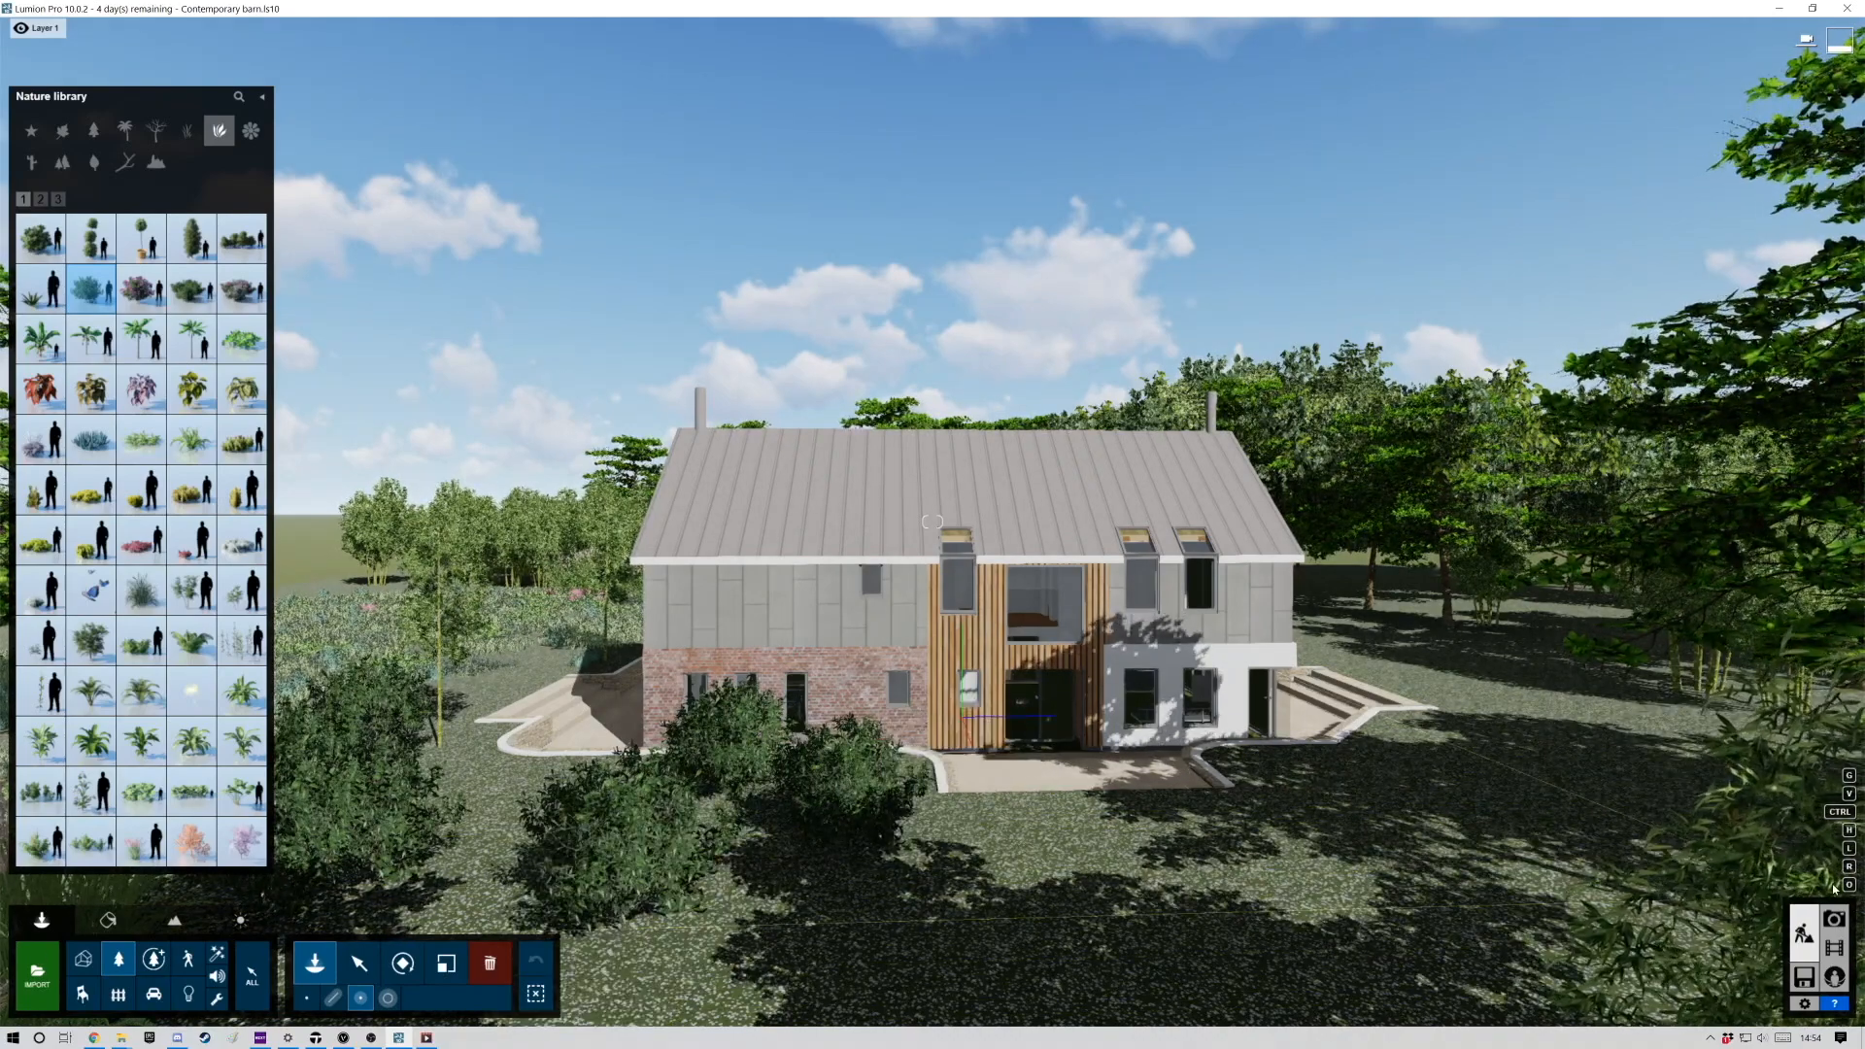
click(490, 970)
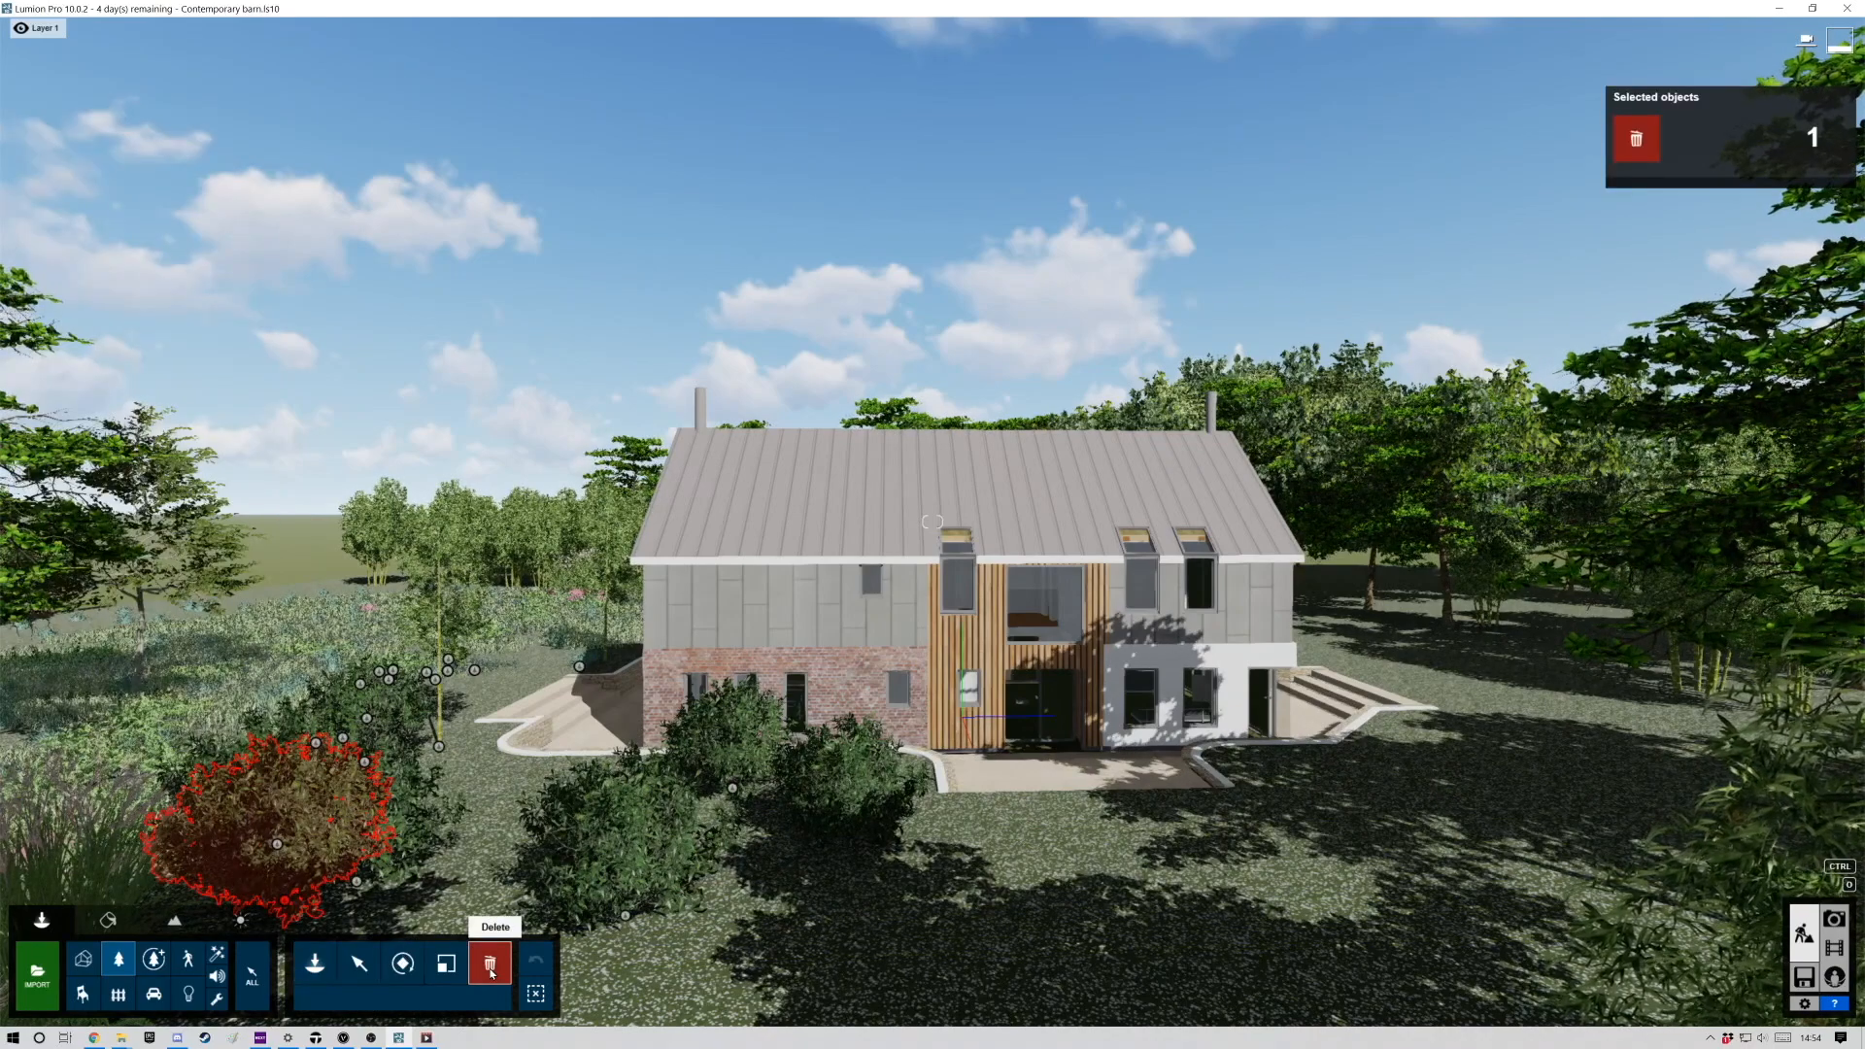
click(281, 848)
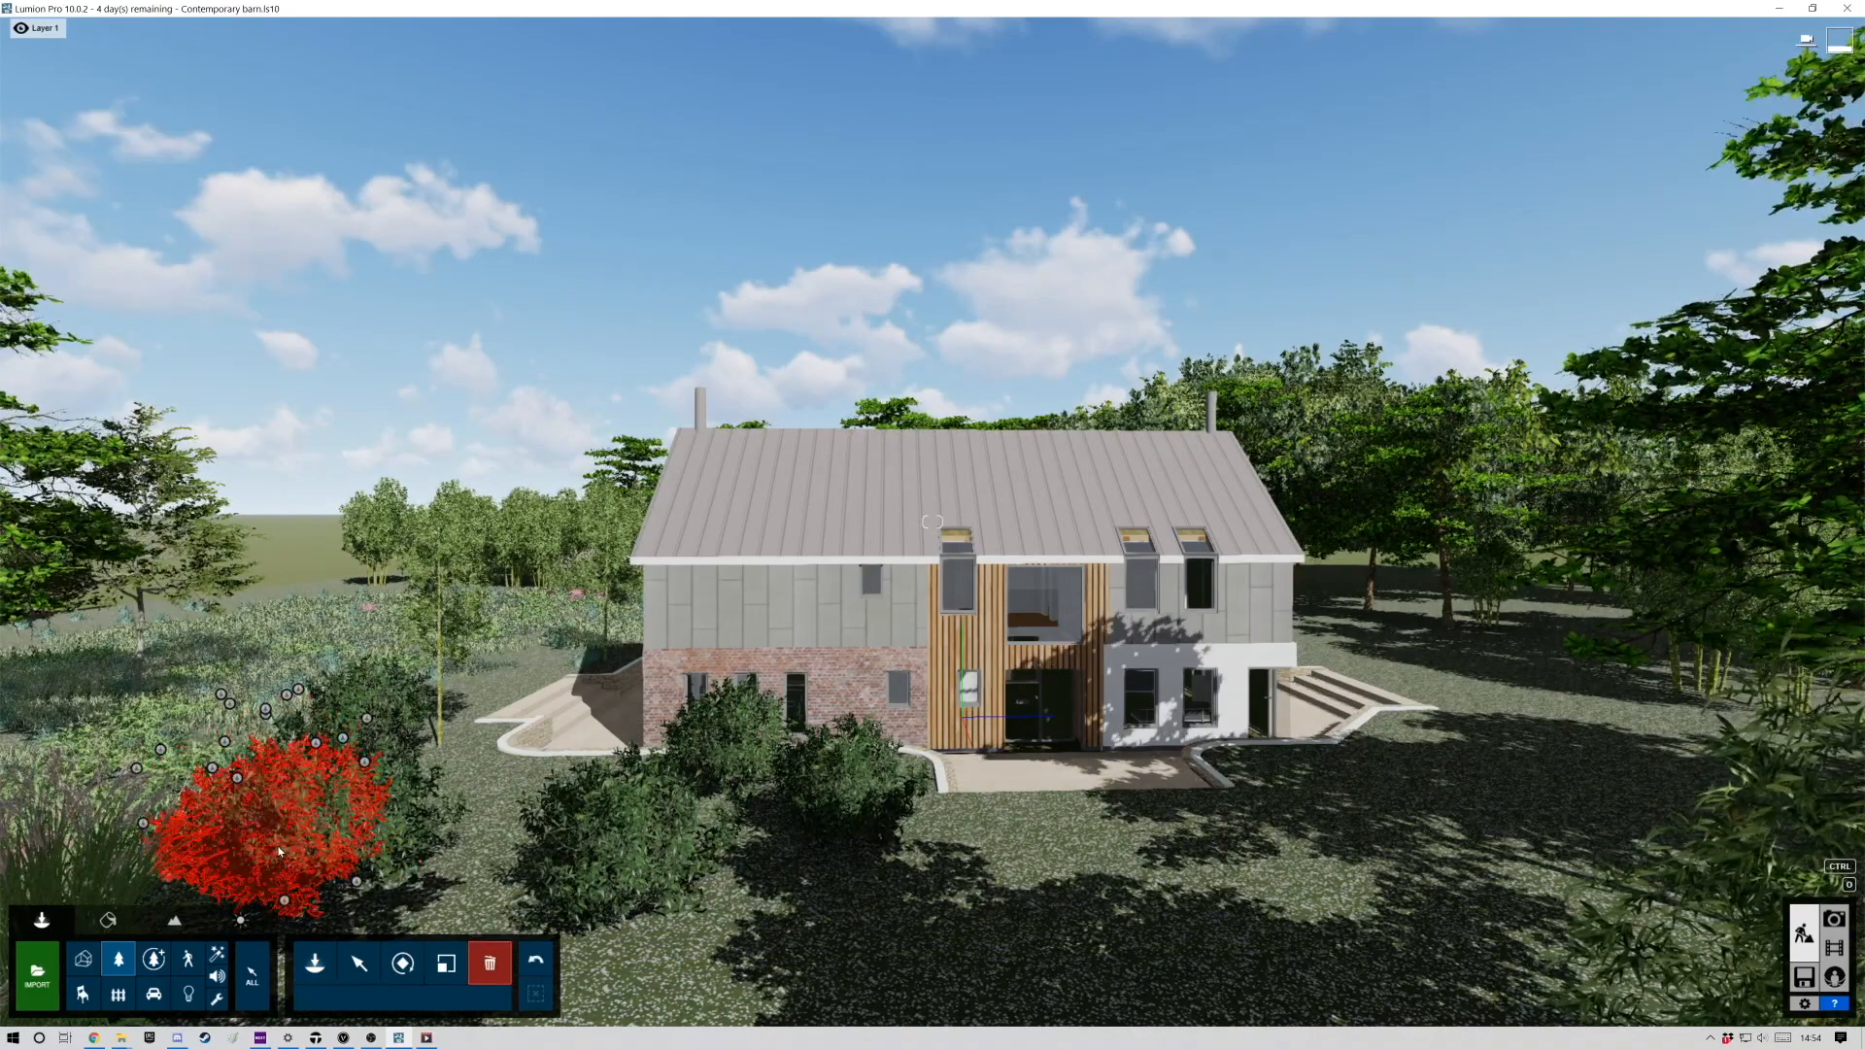
click(288, 903)
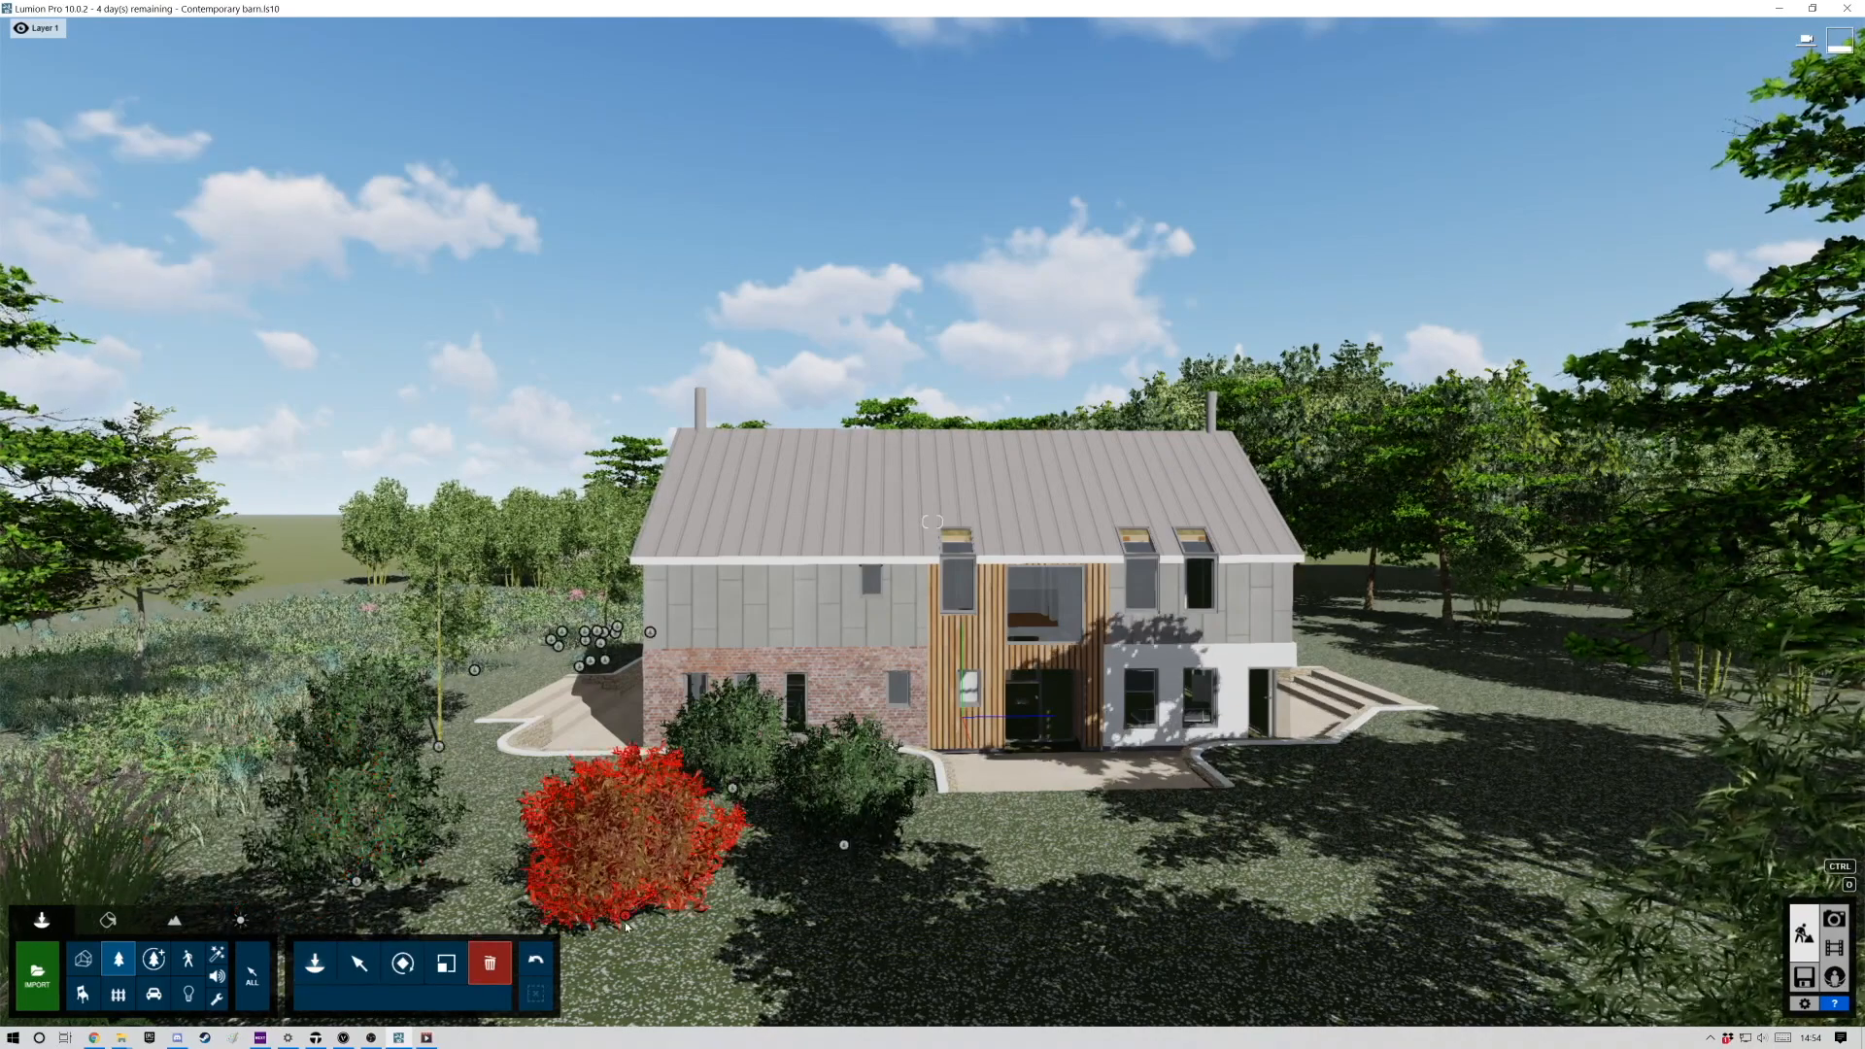
click(627, 926)
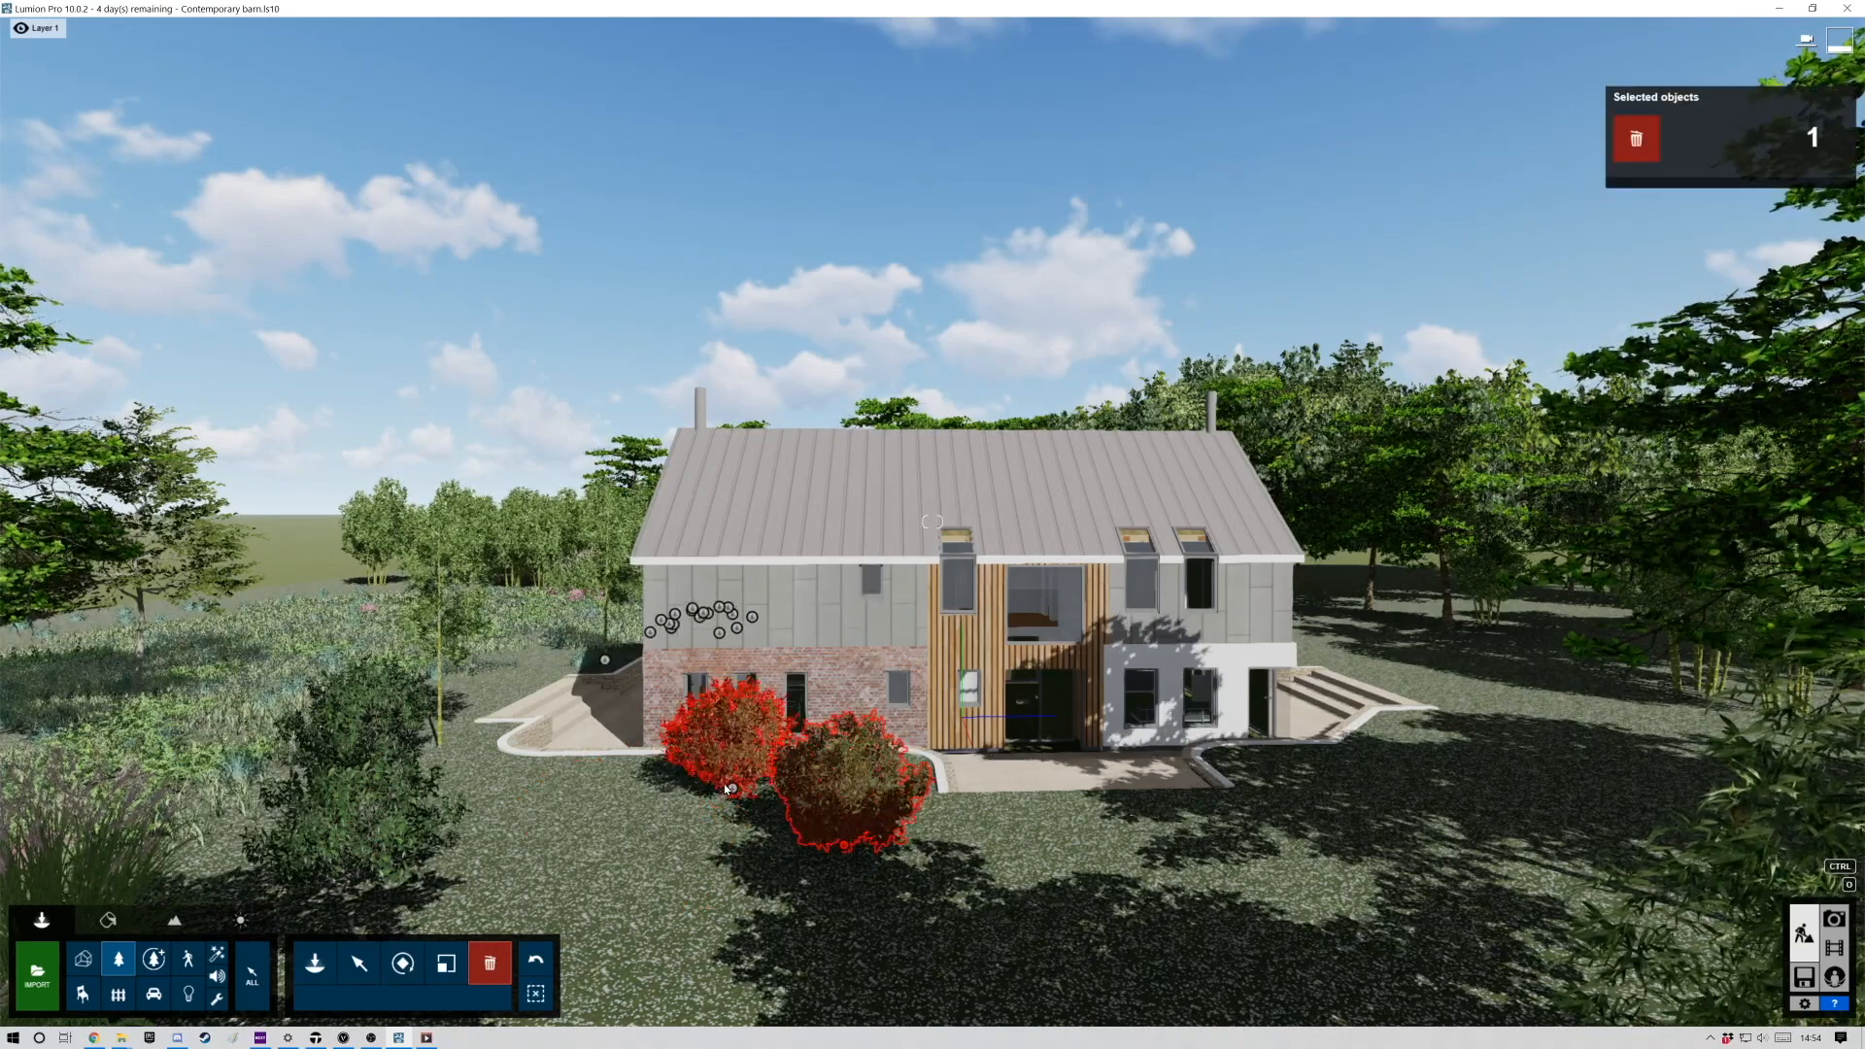
click(807, 831)
click(846, 851)
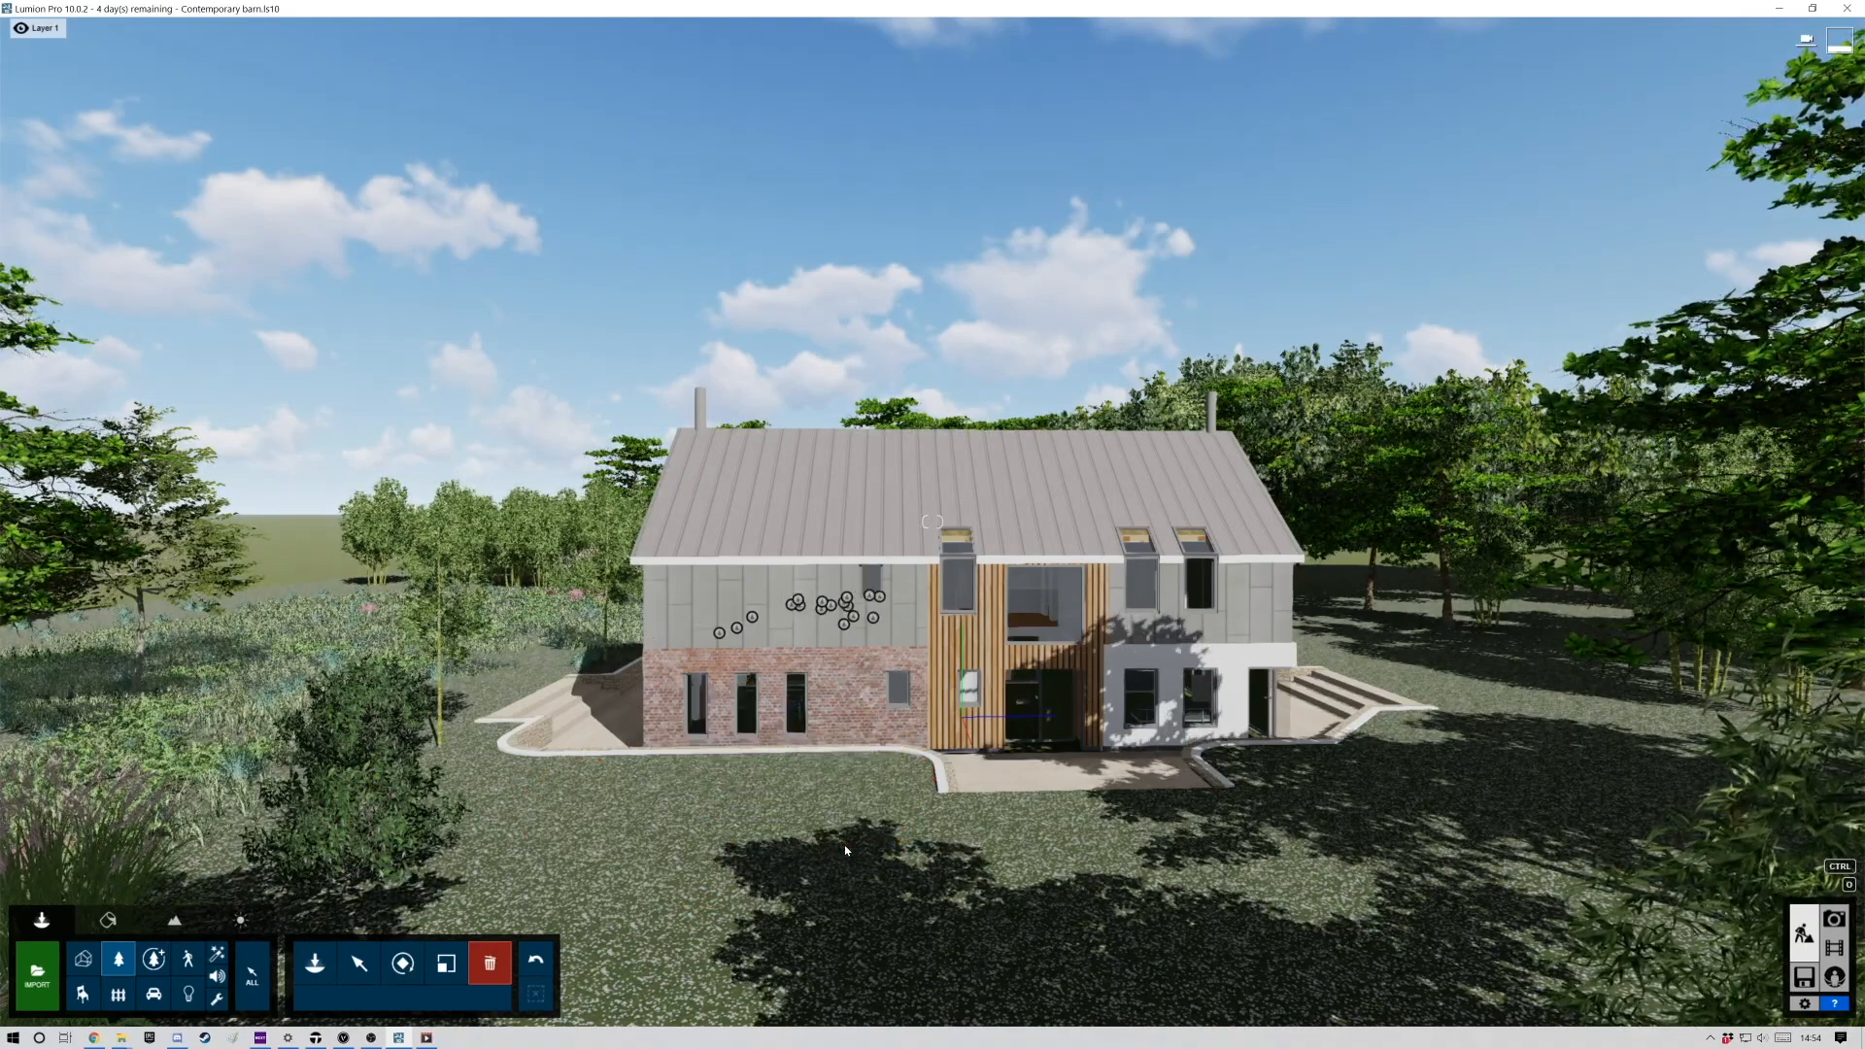
Reposition the remaining Azalea RT shrubs beside the meadow, and scatter small wispy plants across the front lawn.
click(361, 855)
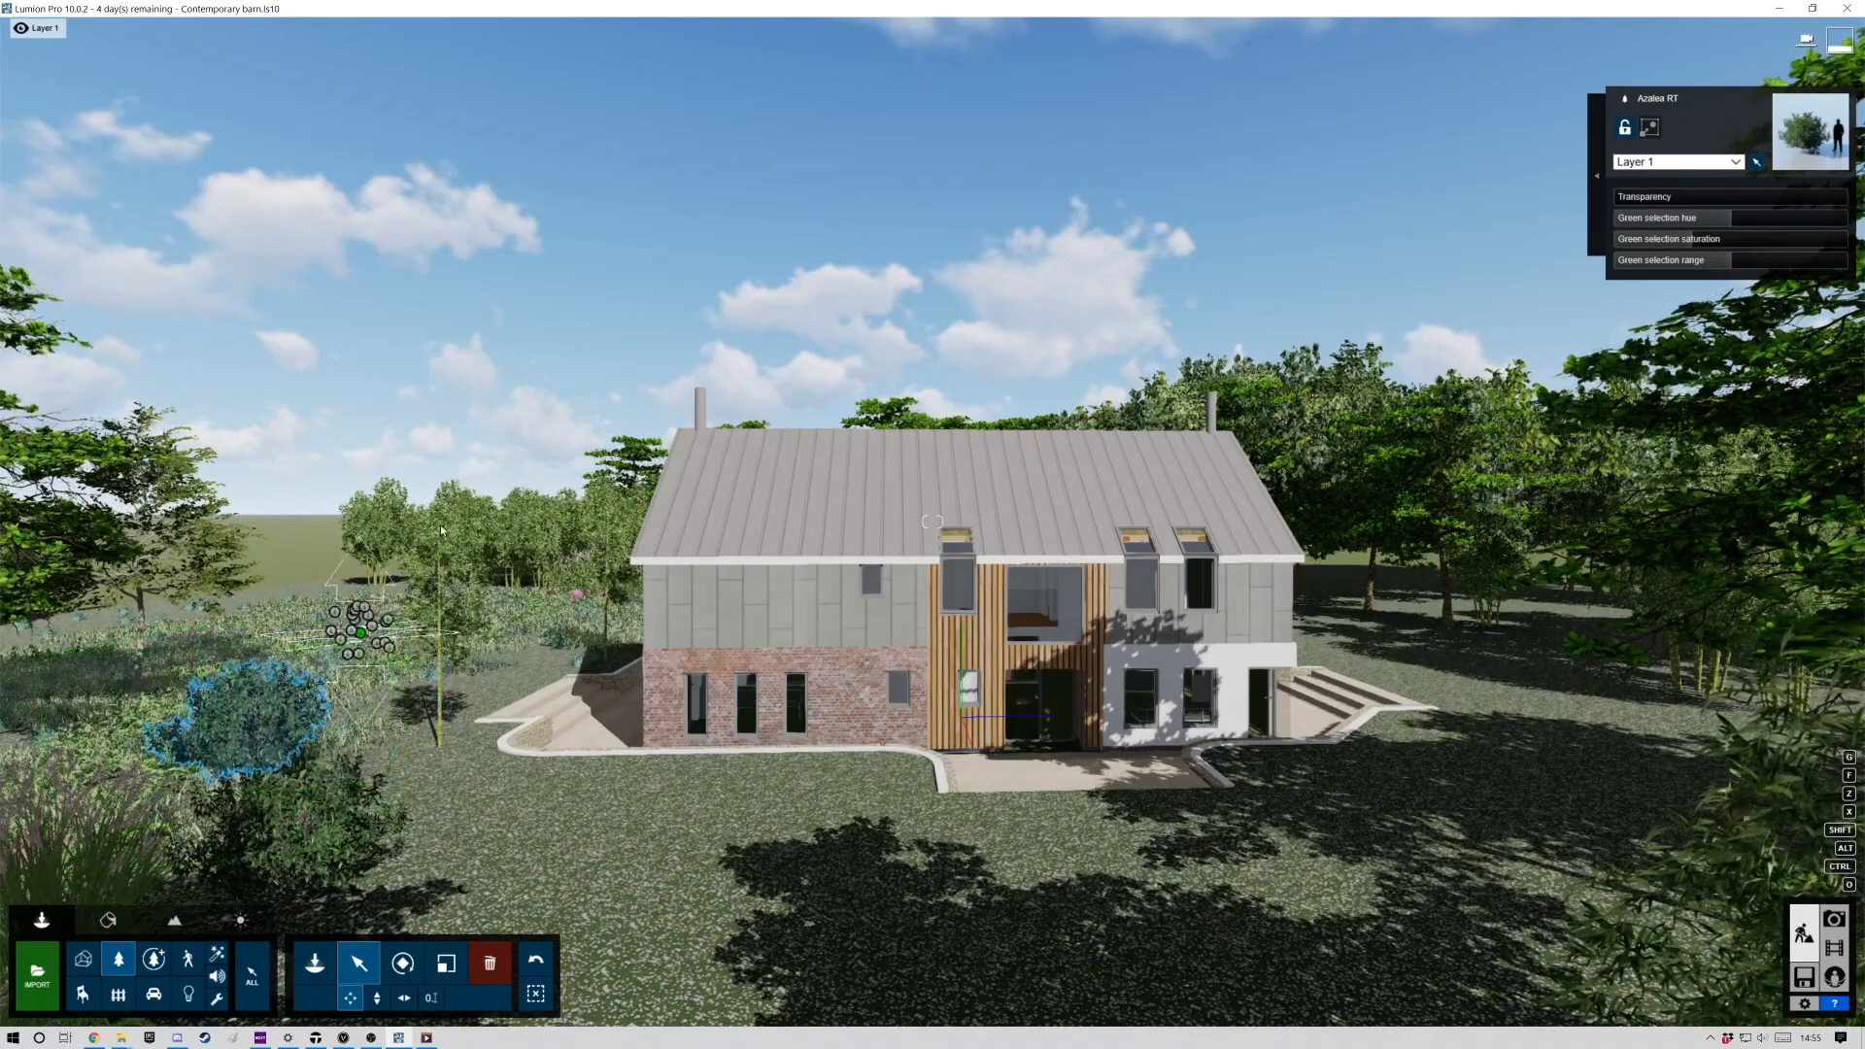
click(316, 962)
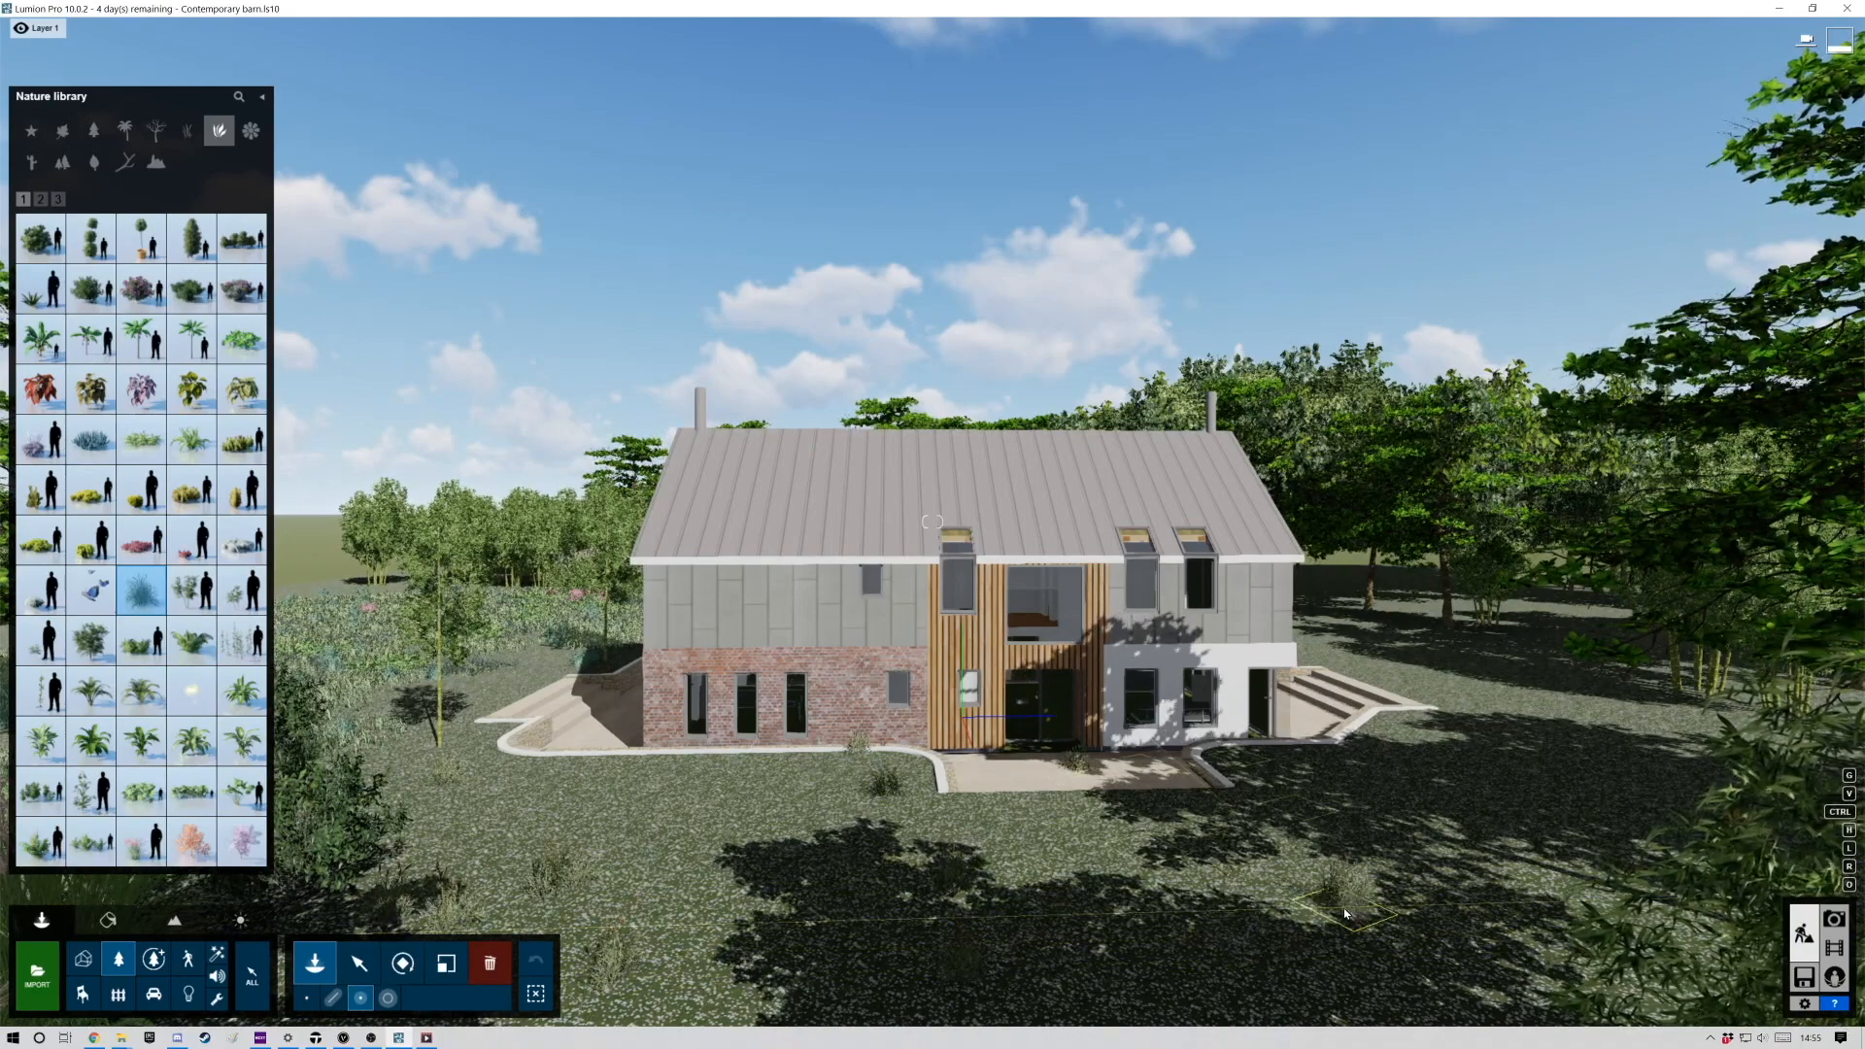
click(491, 964)
click(331, 986)
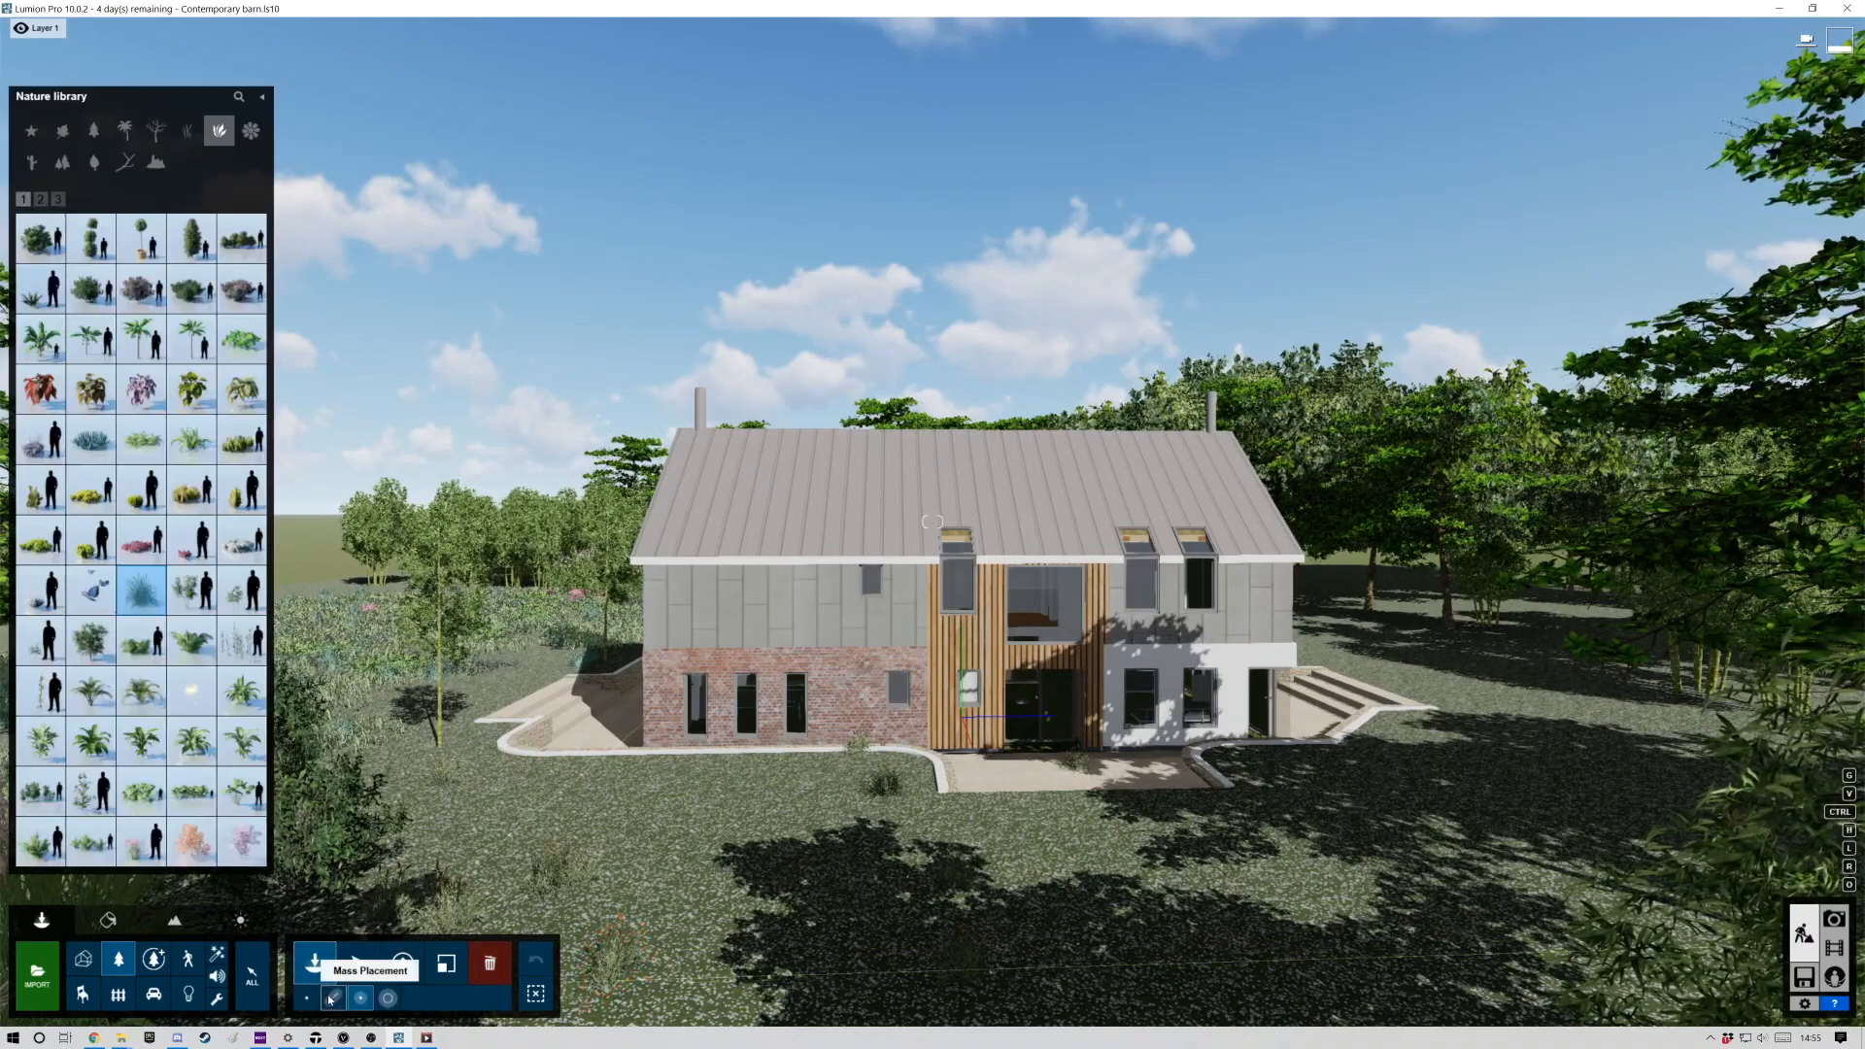
click(389, 999)
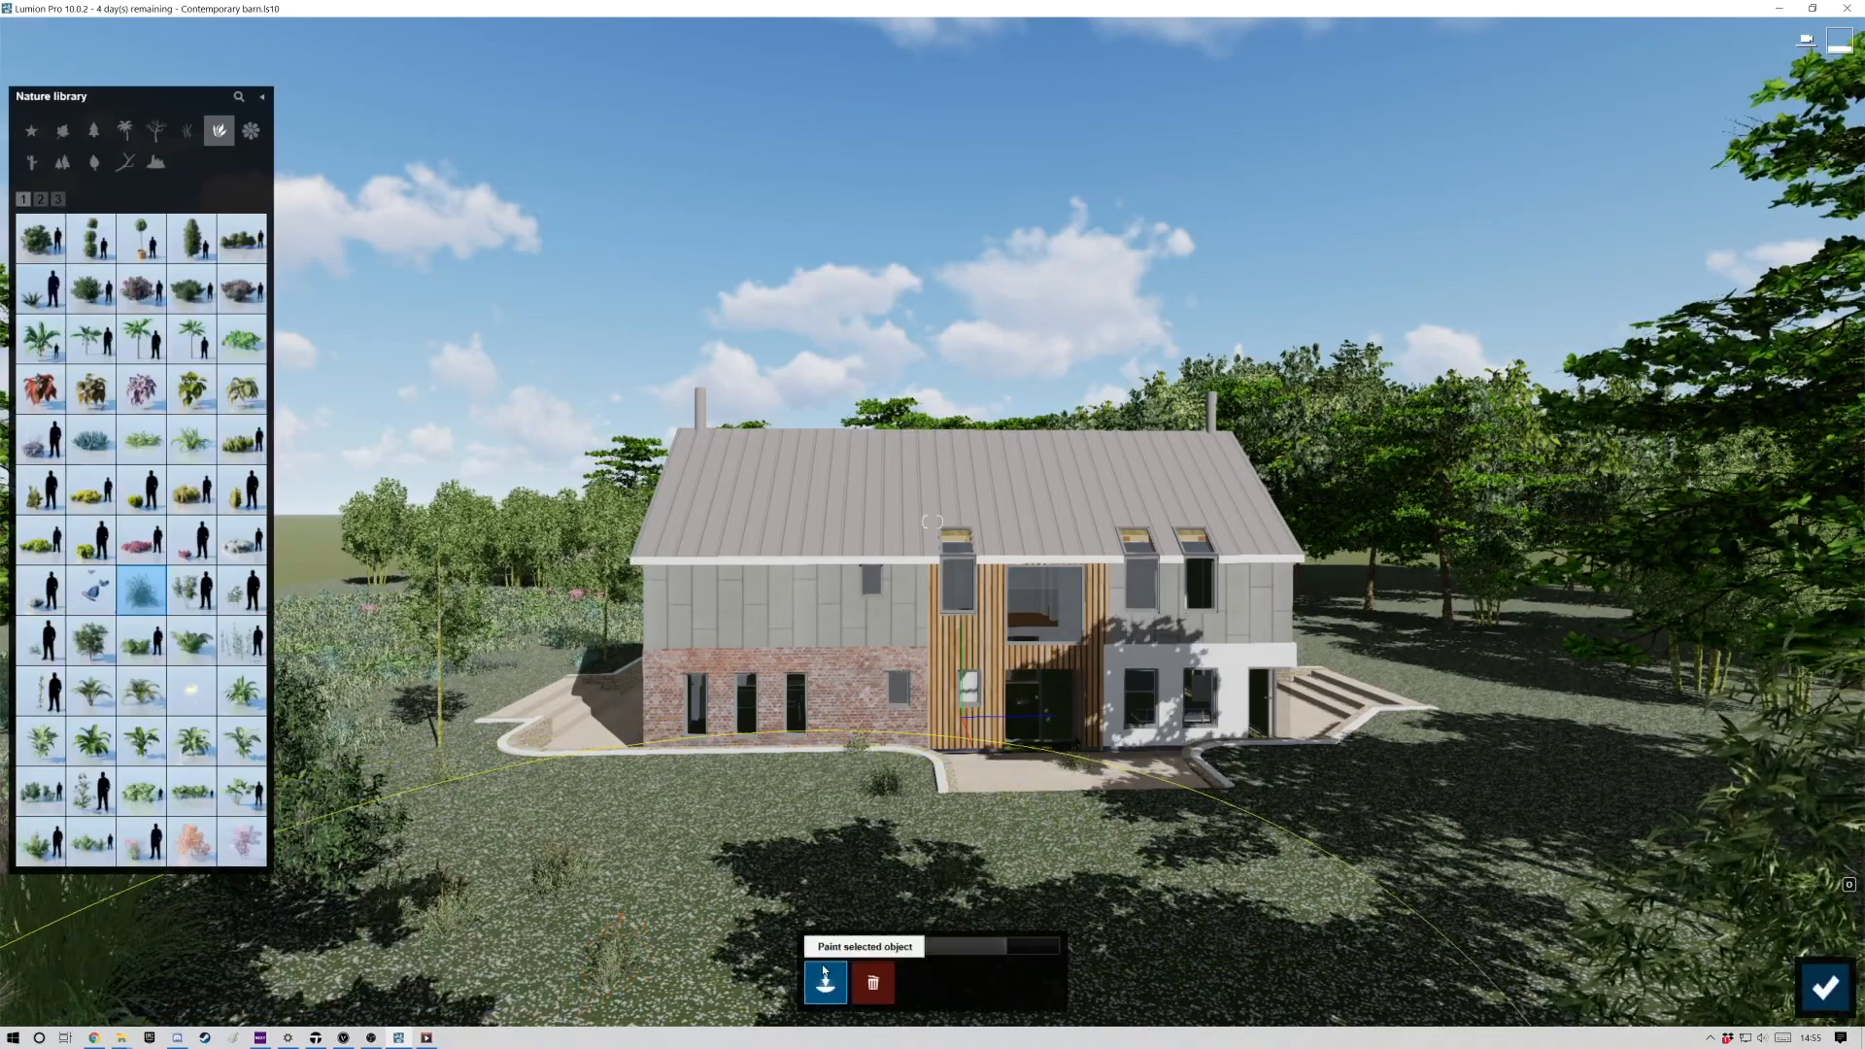
drag(948, 954, 699, 959)
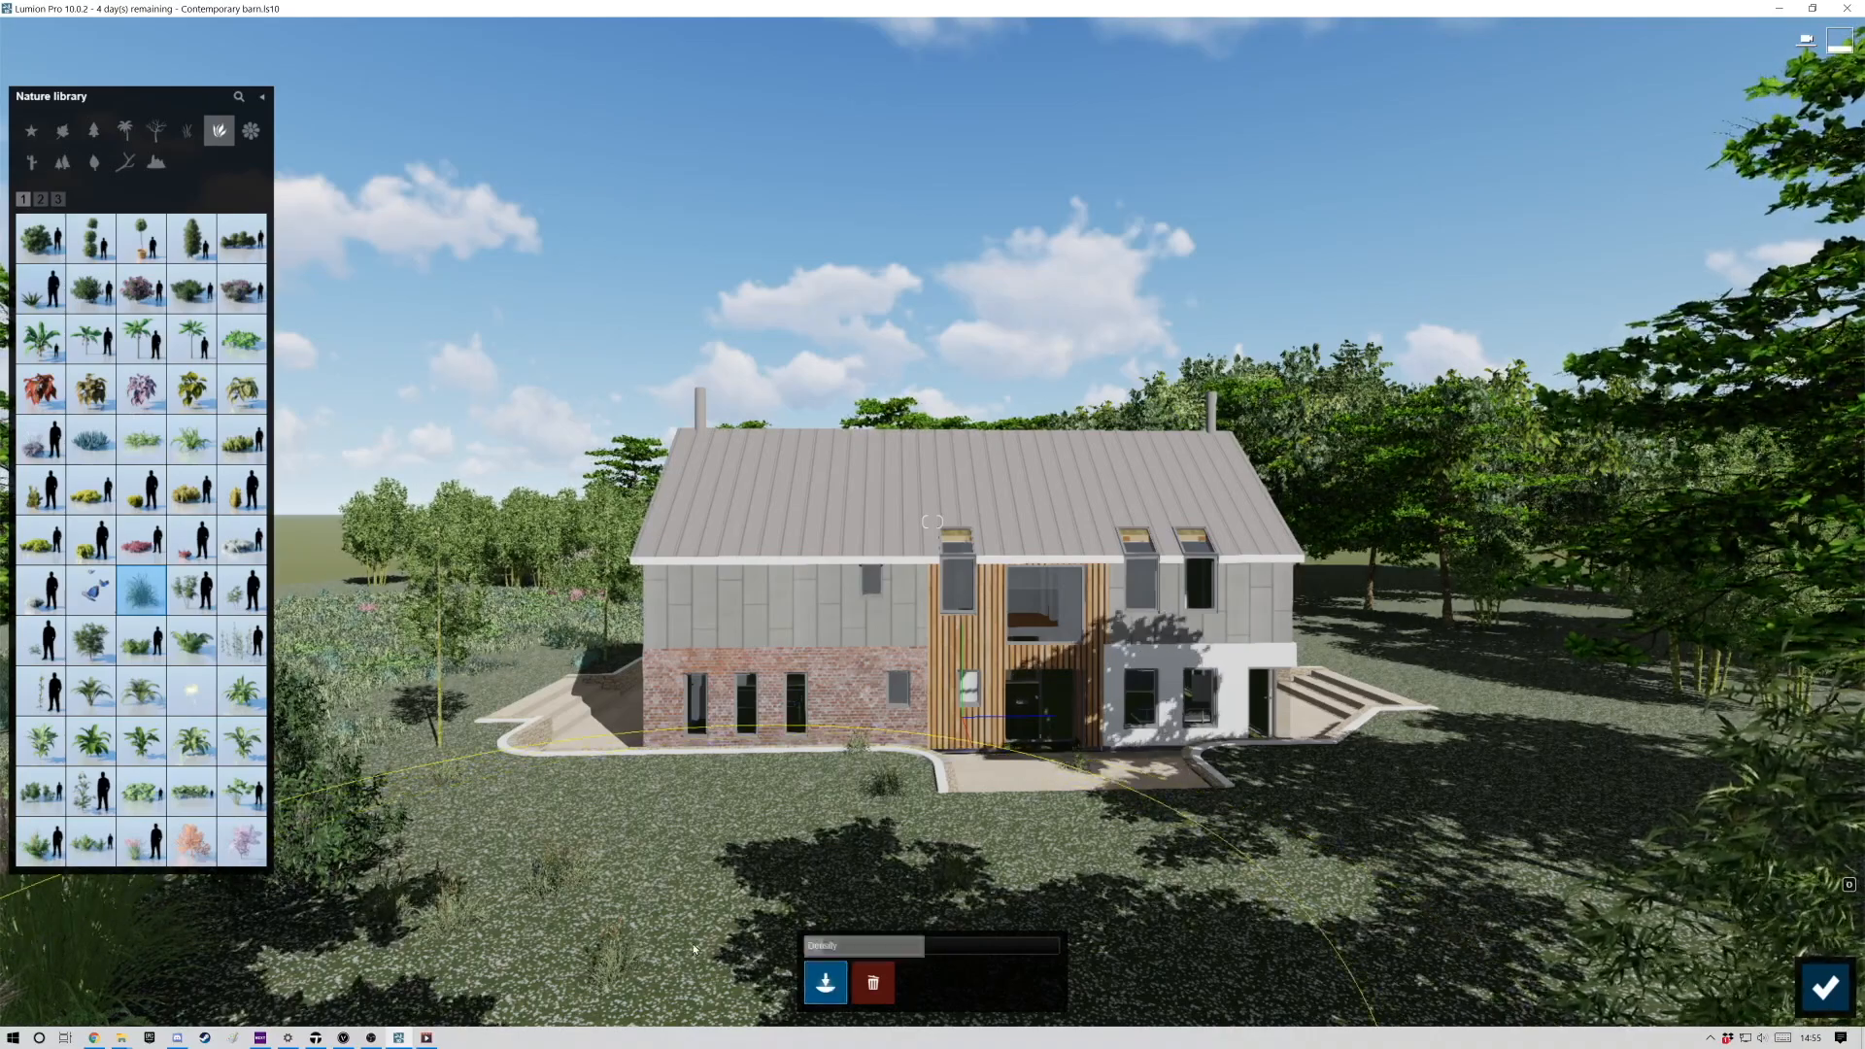
Switch to single-object placement and plant dark leafy shrubs across the shaded foreground beside the tall grasses.
key(s)
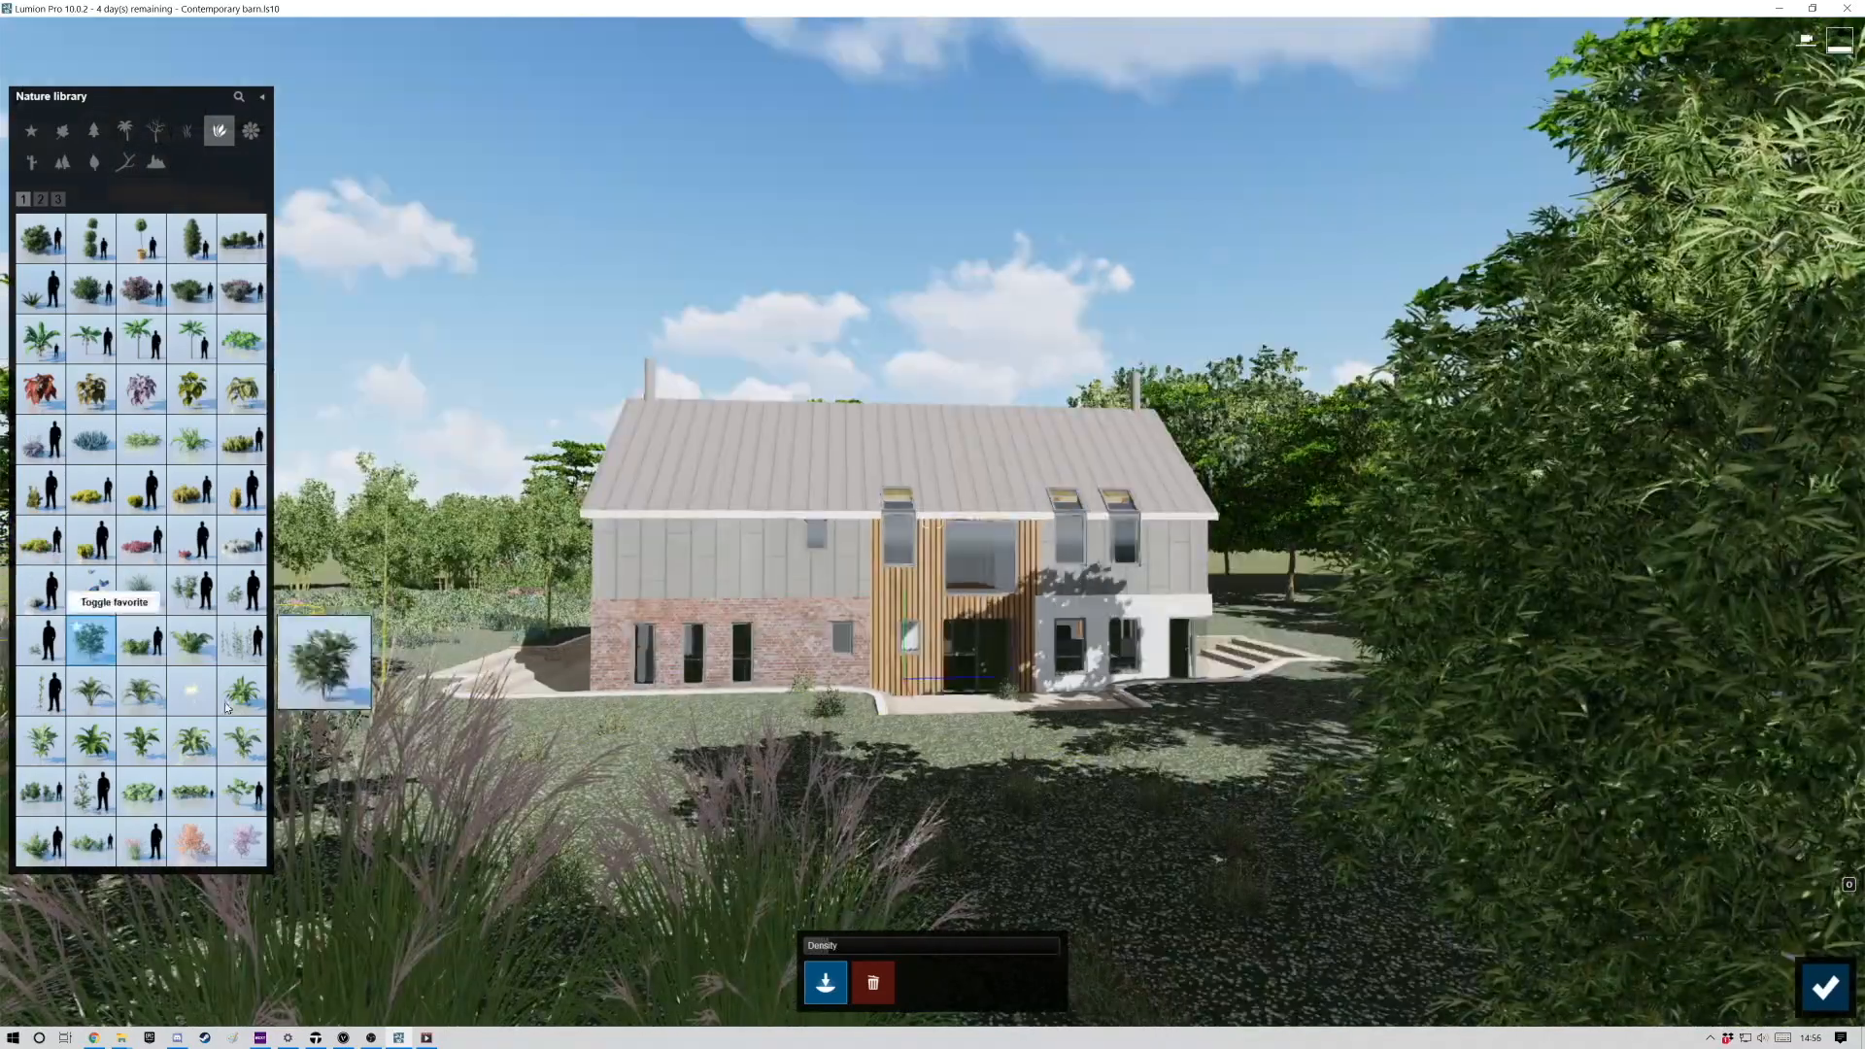
click(92, 641)
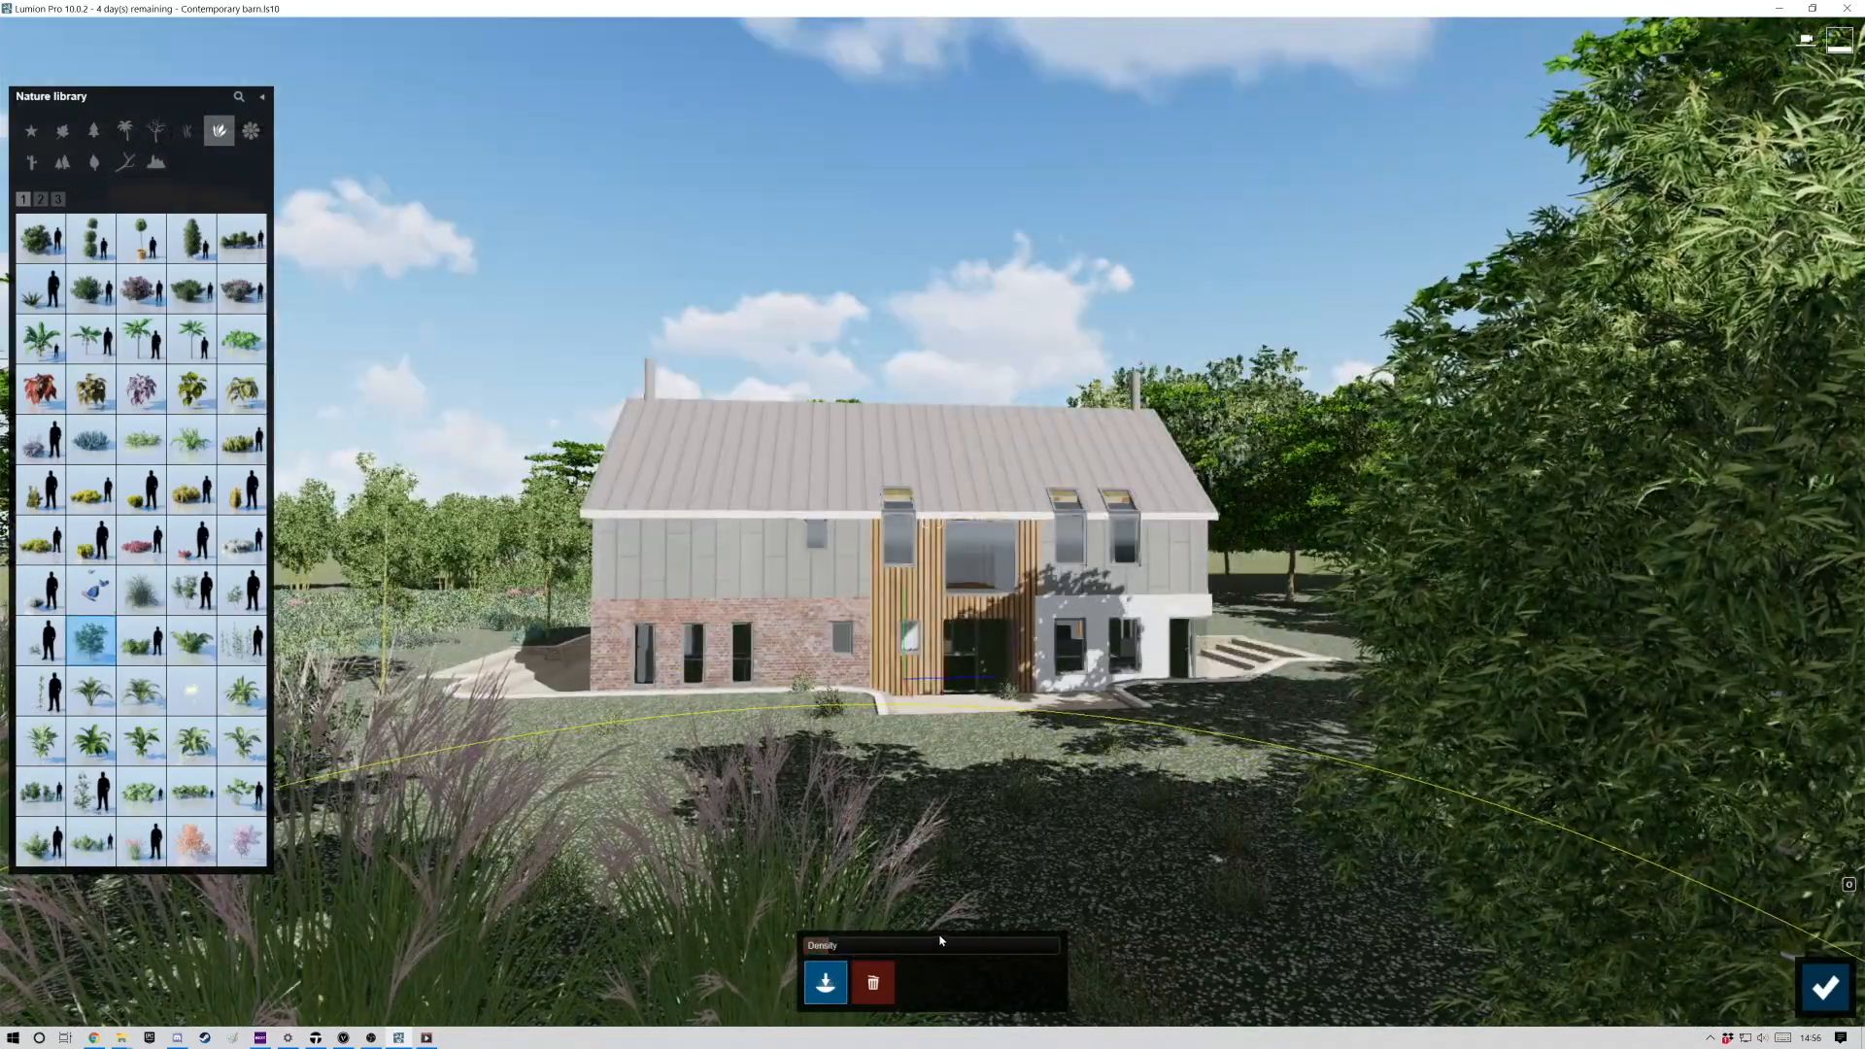
click(1826, 987)
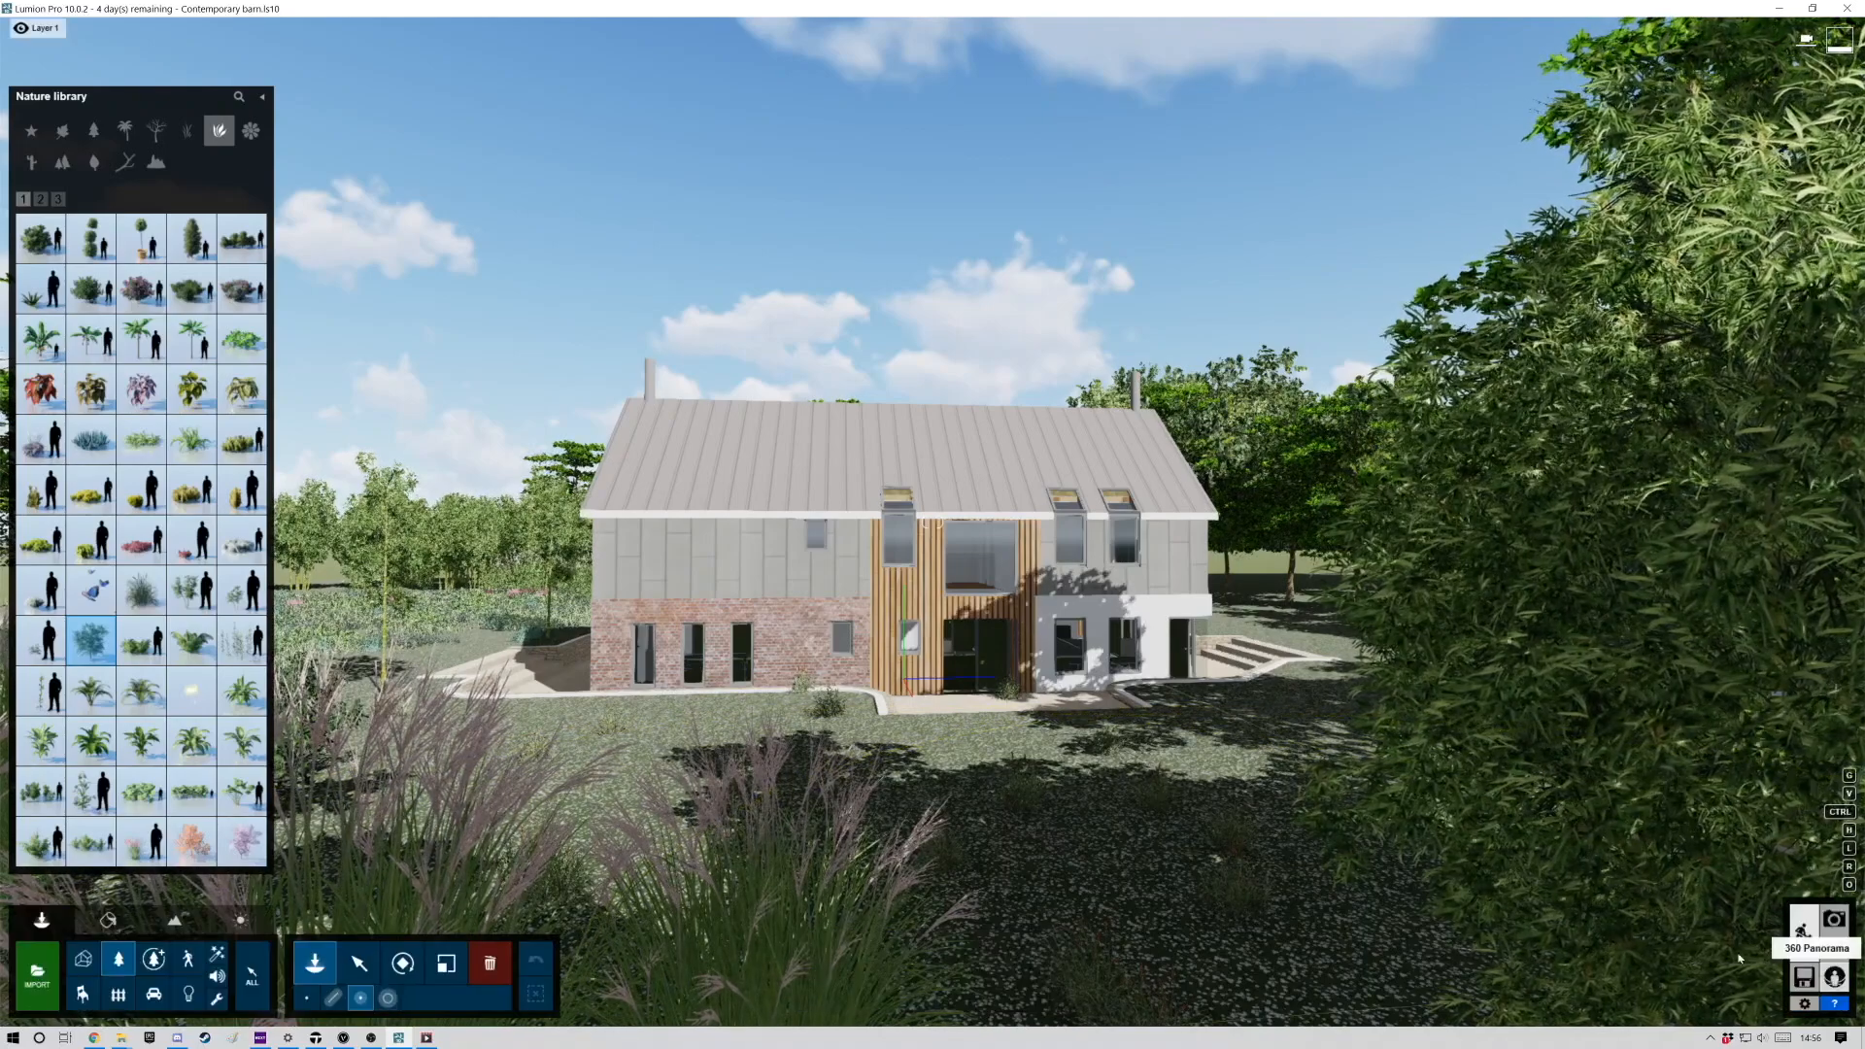
click(307, 998)
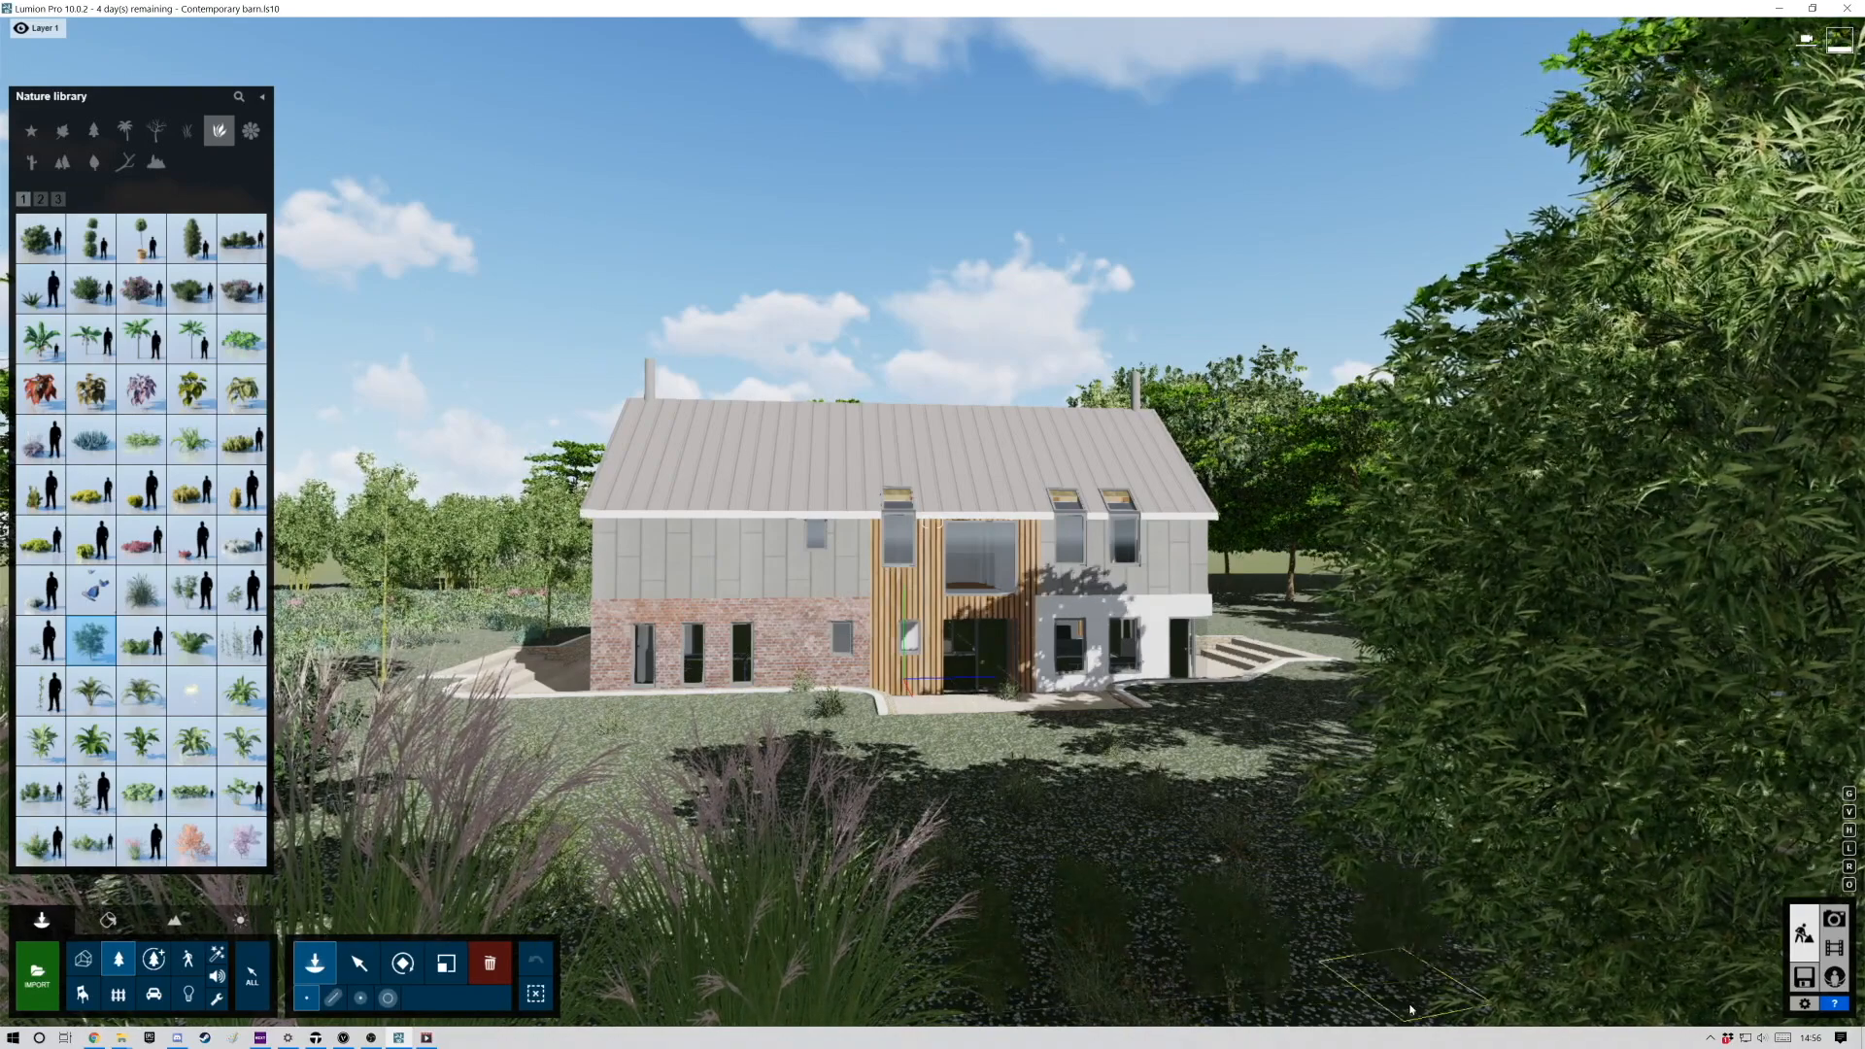
click(192, 590)
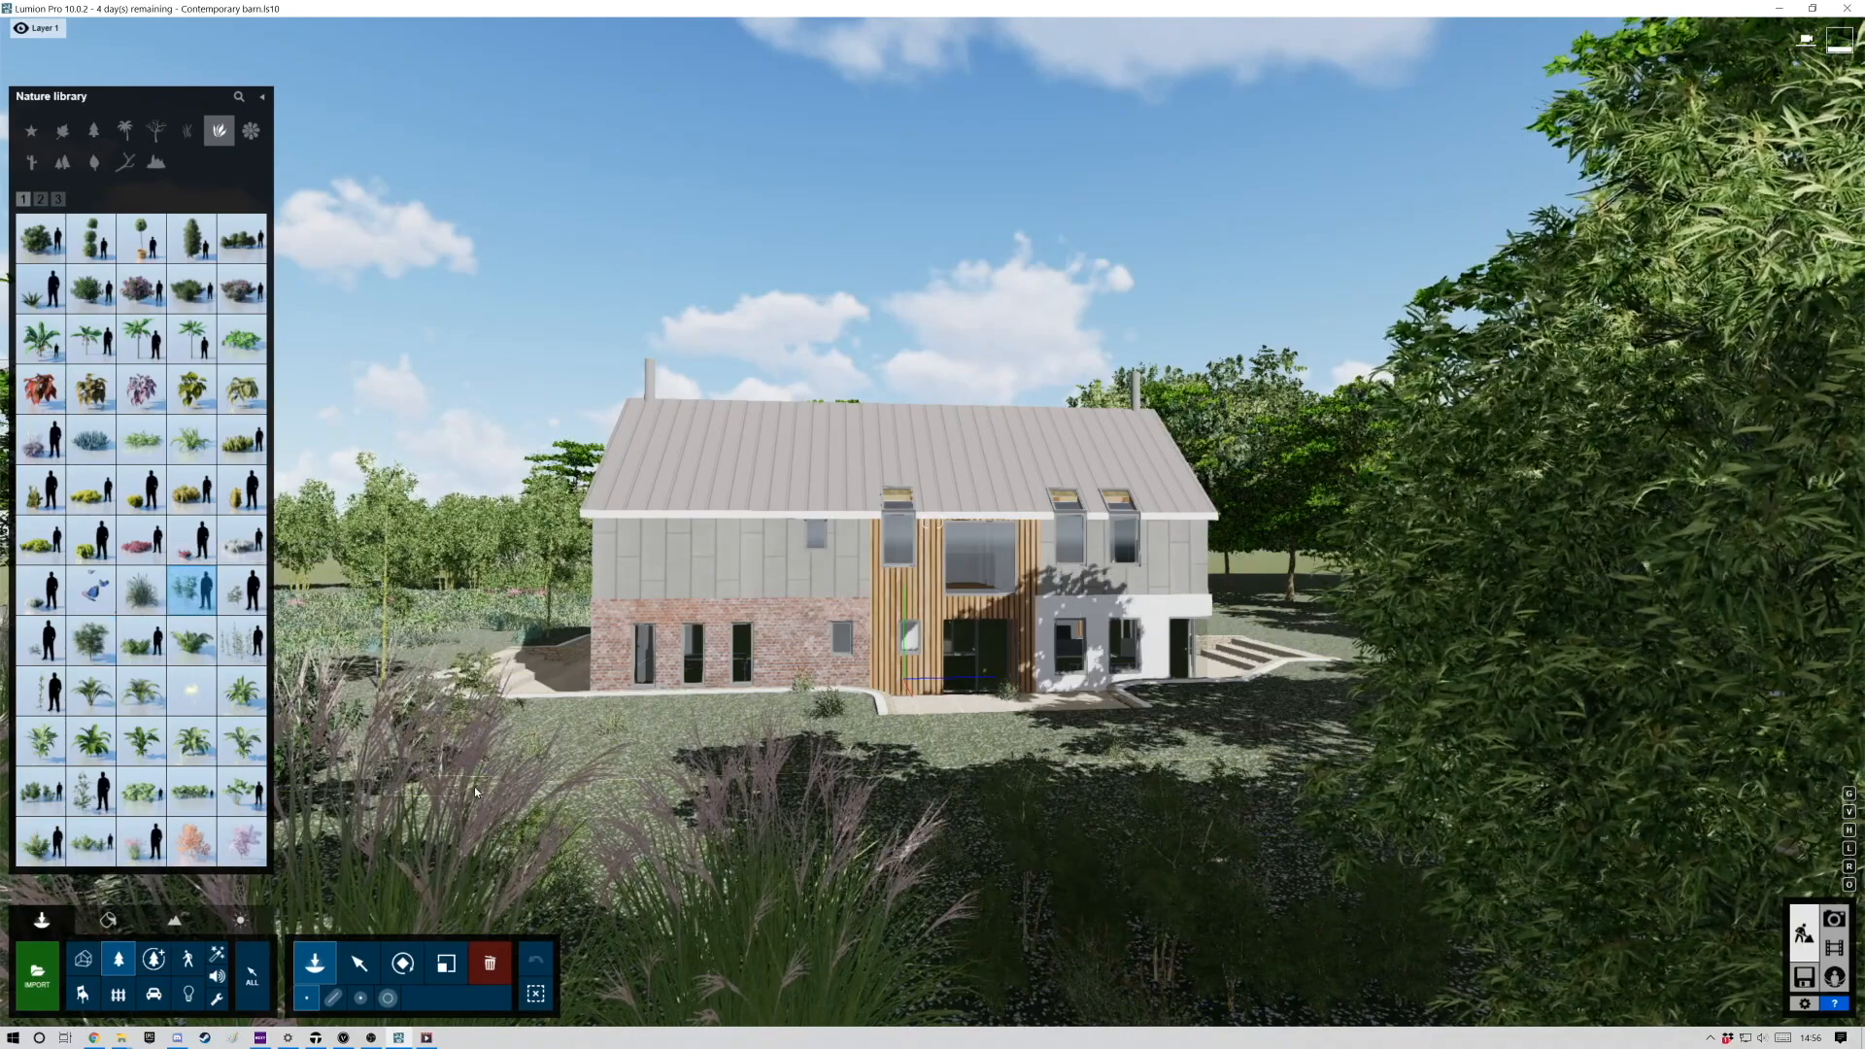
Add a patch of fallen leaves to the shaded ground between the foreground shrubs and the large bush.
mouse_move(99, 399)
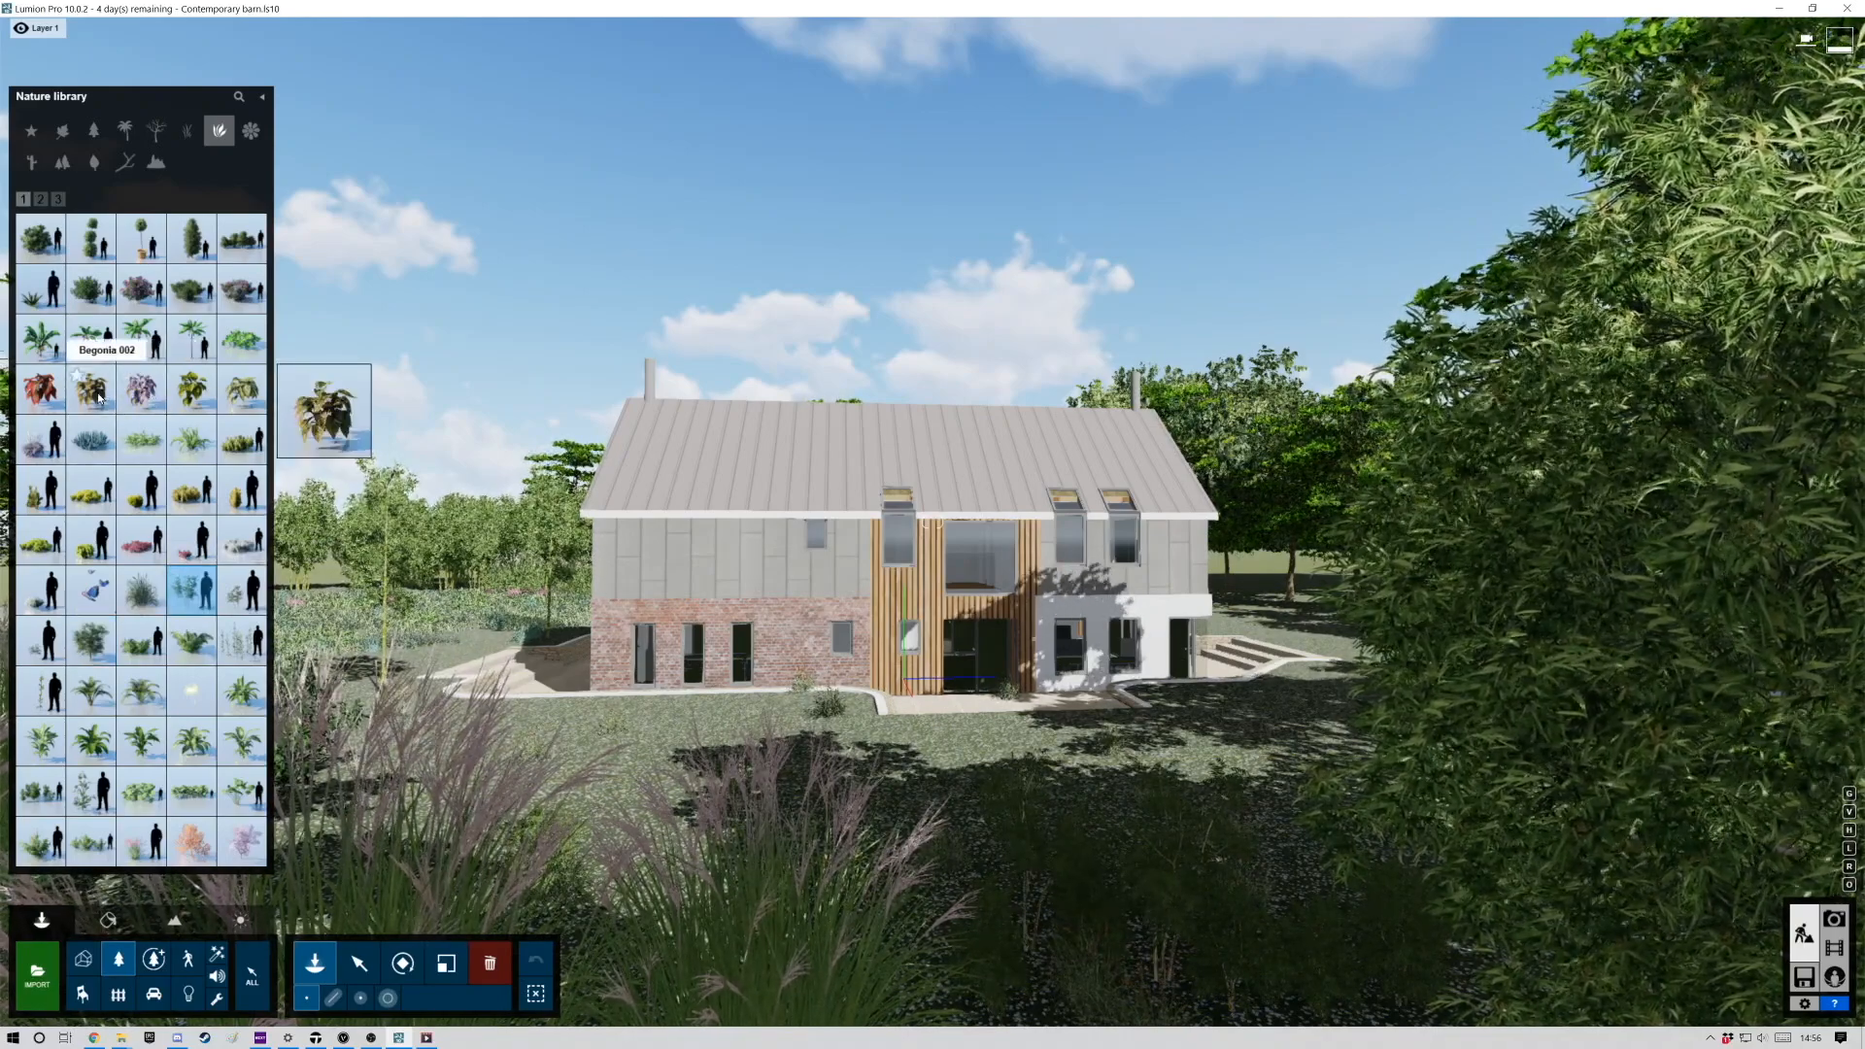
click(89, 163)
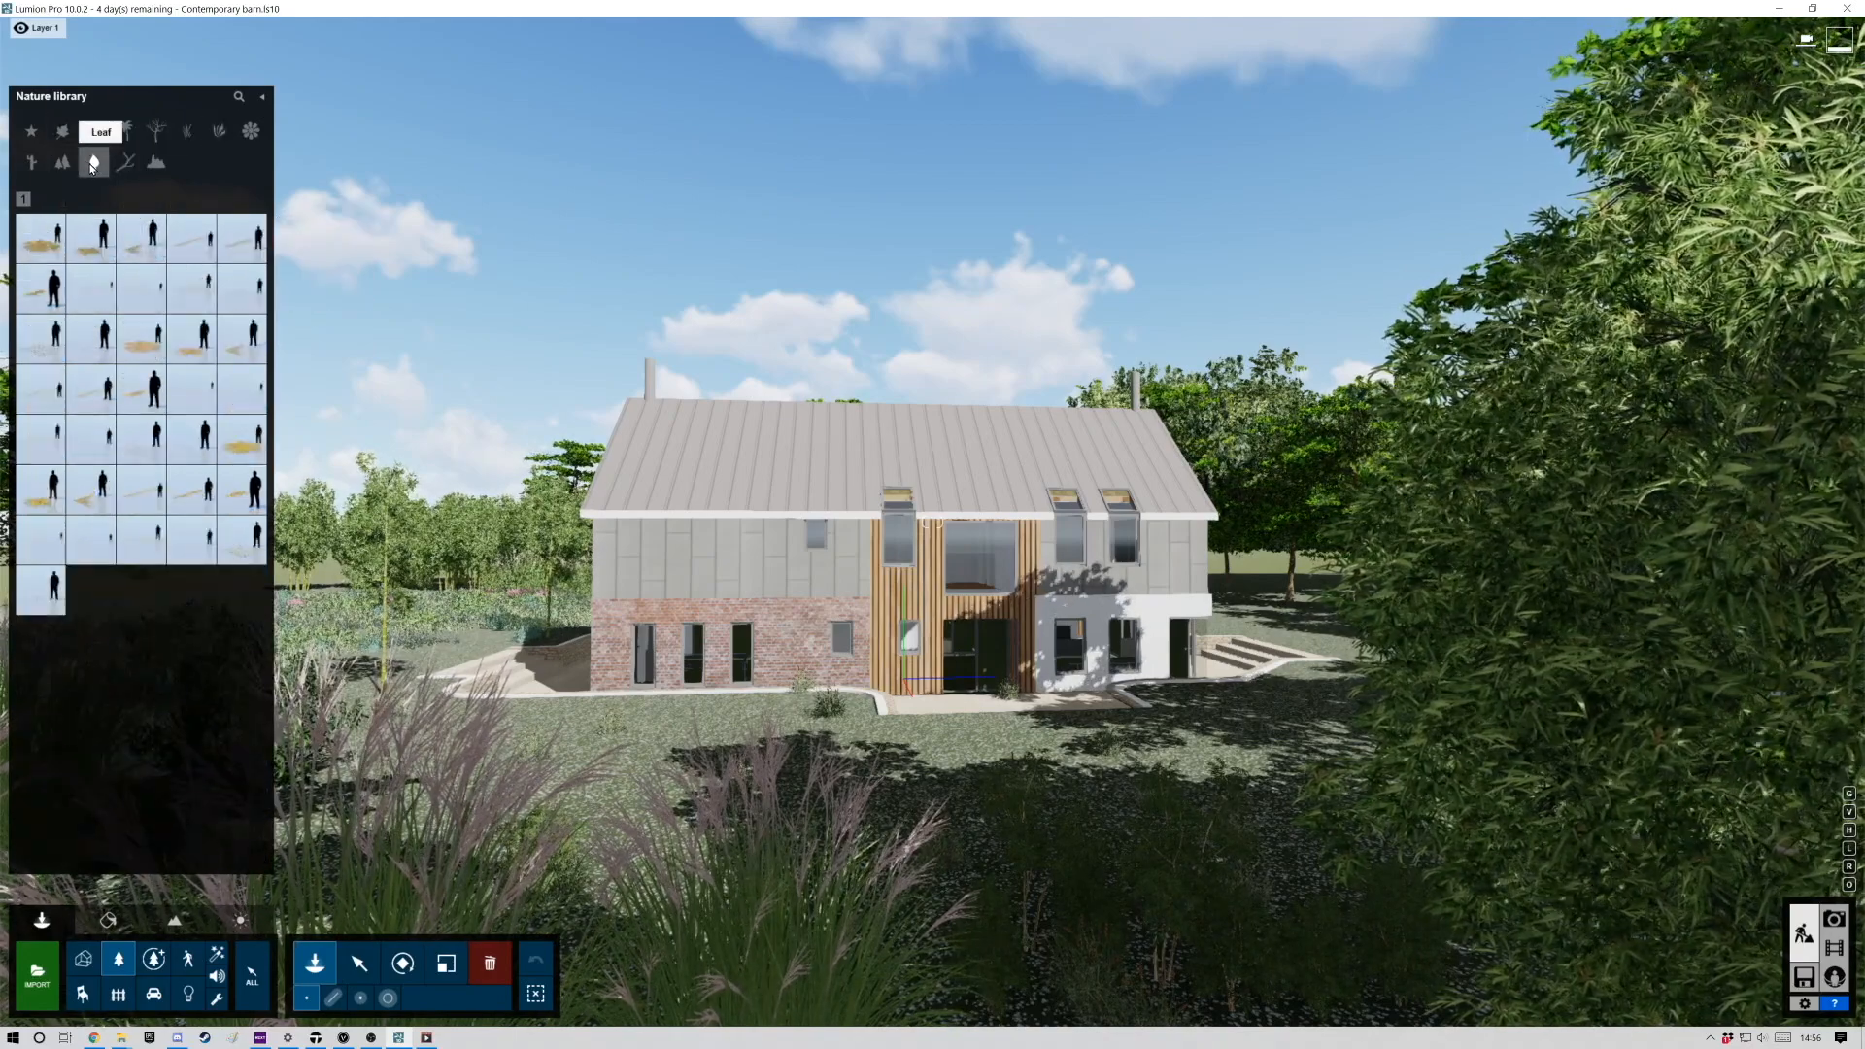
click(249, 450)
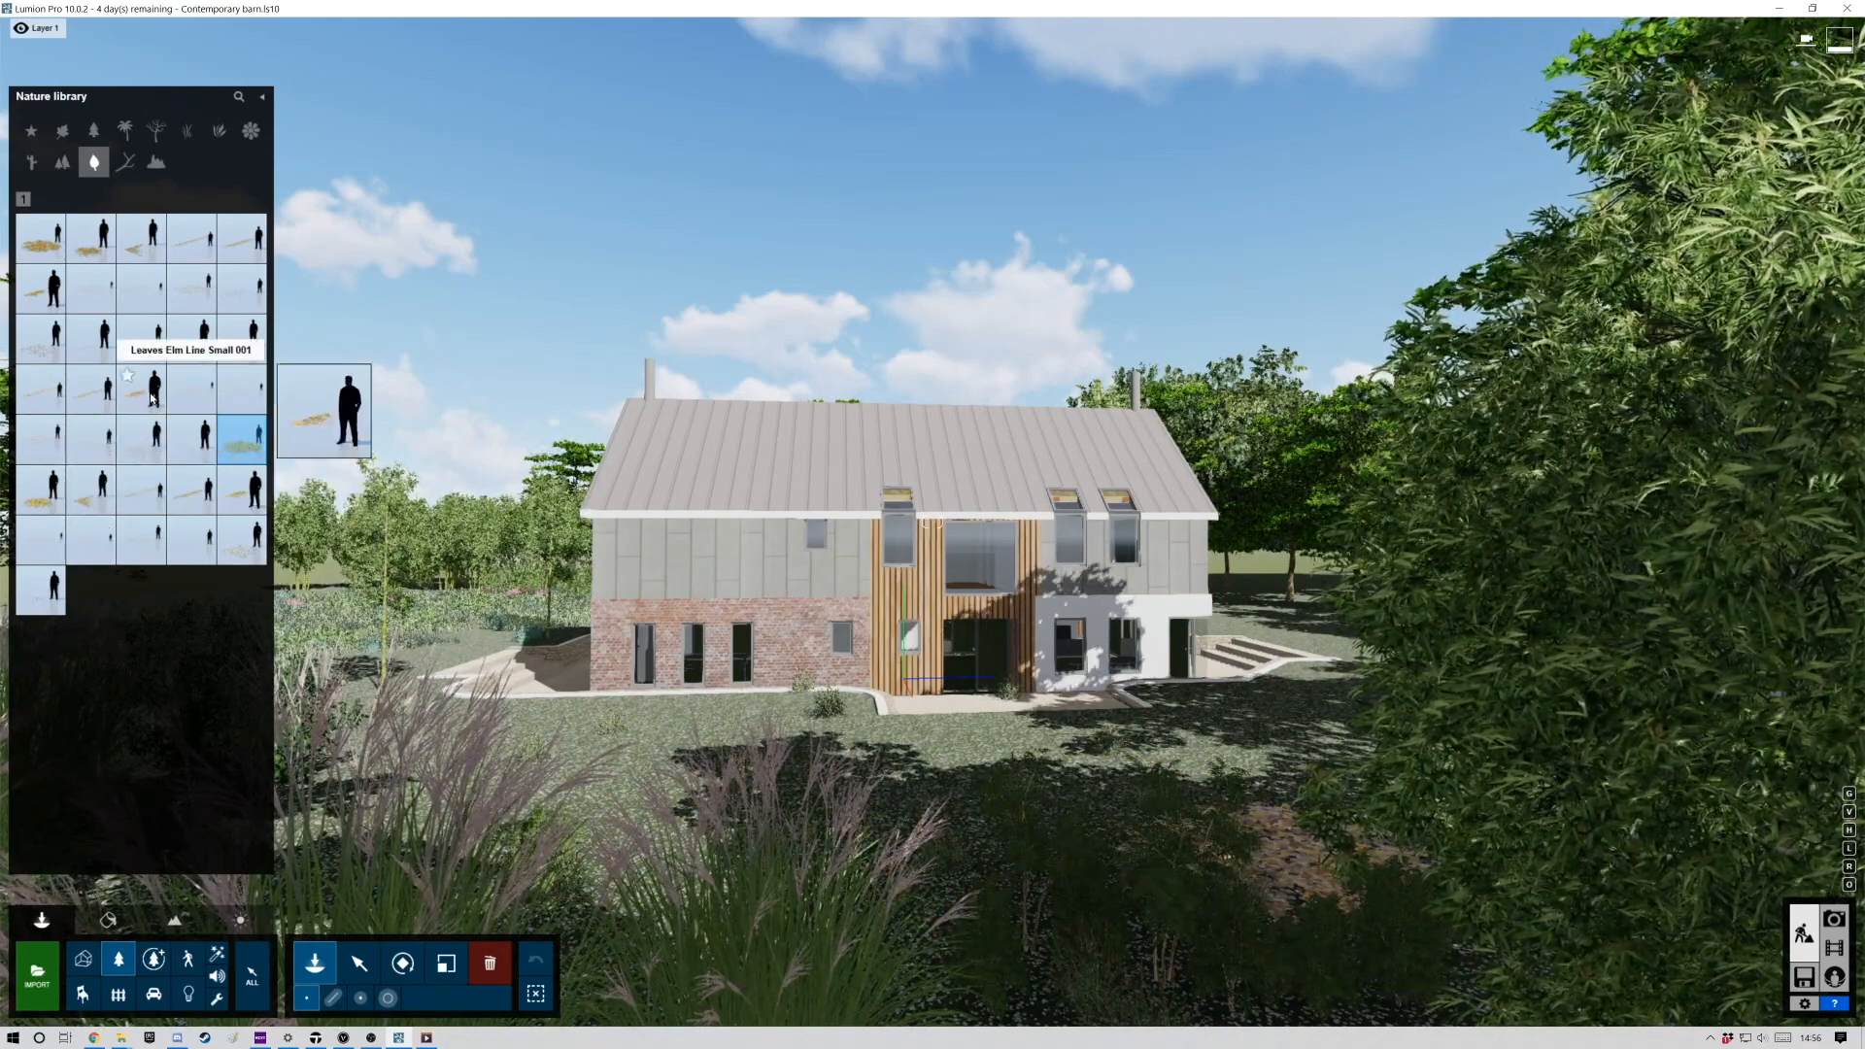
click(33, 249)
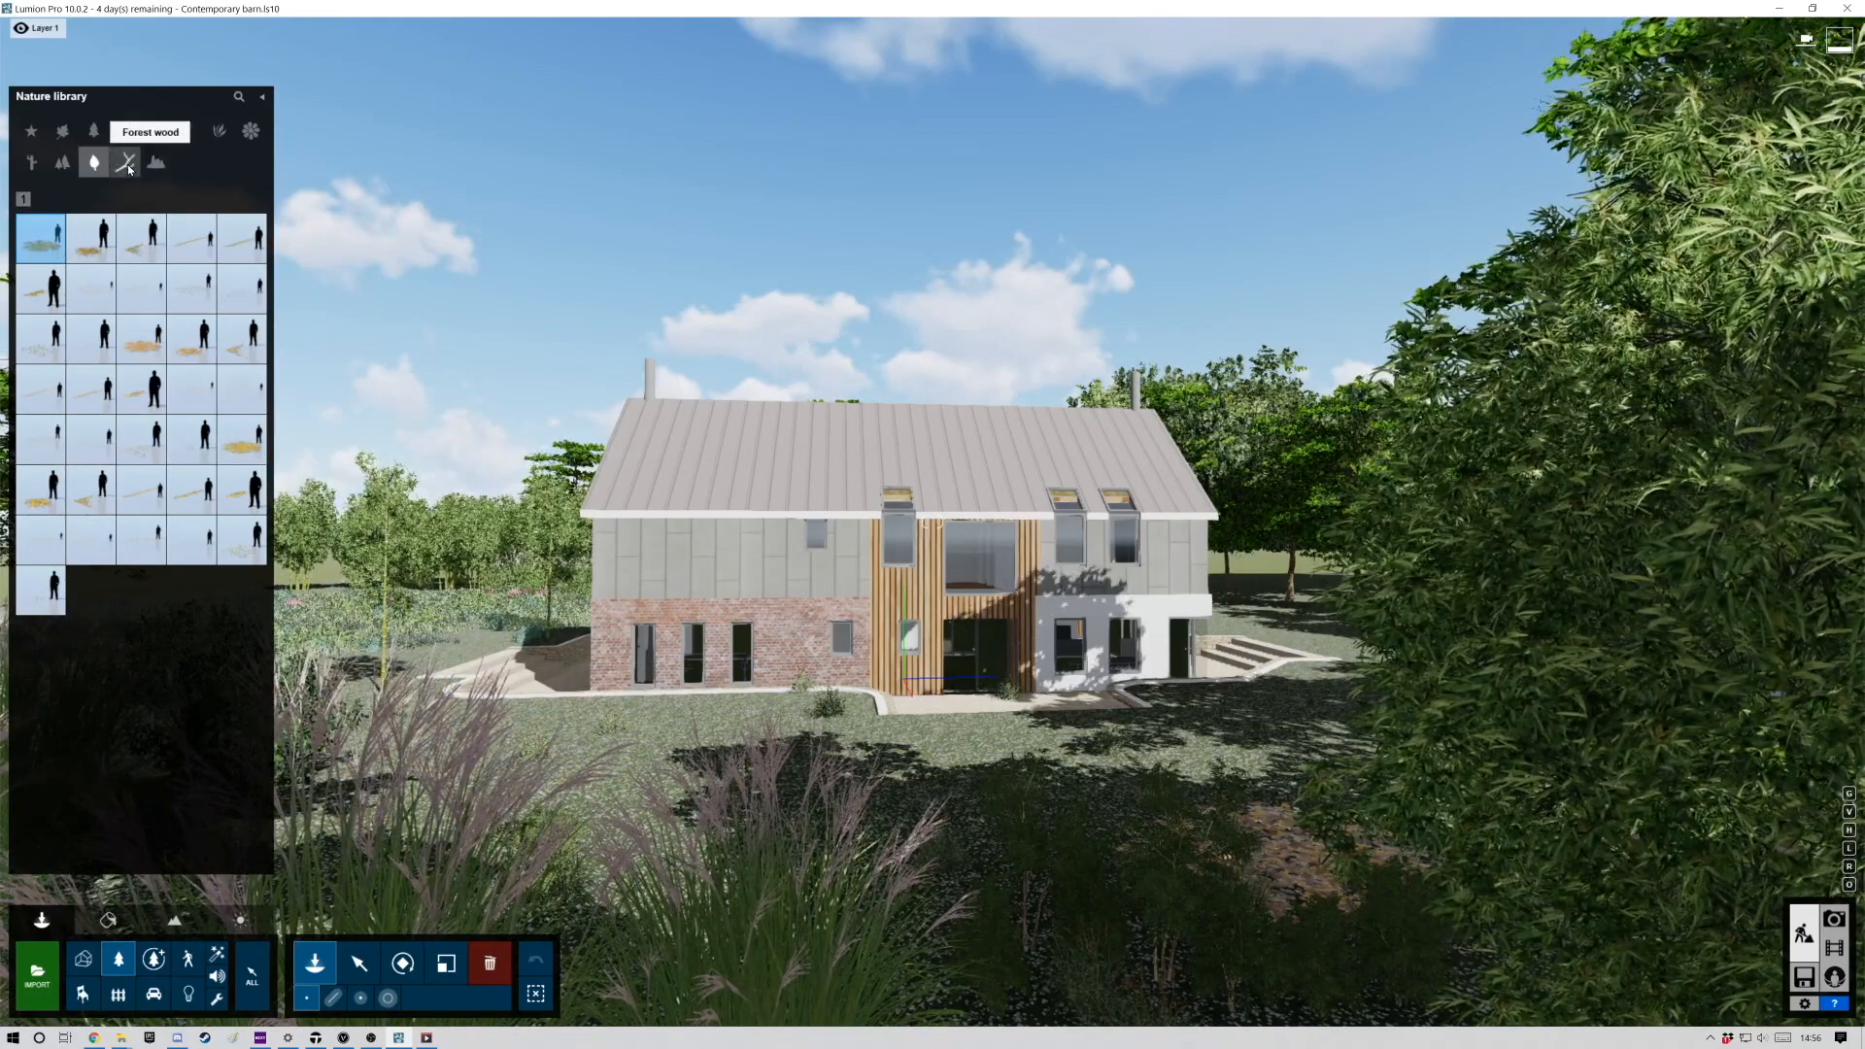
Choose a large stone from the nature library's rocks and place boulders among the foreground grasses and shrubs.
click(127, 165)
click(154, 165)
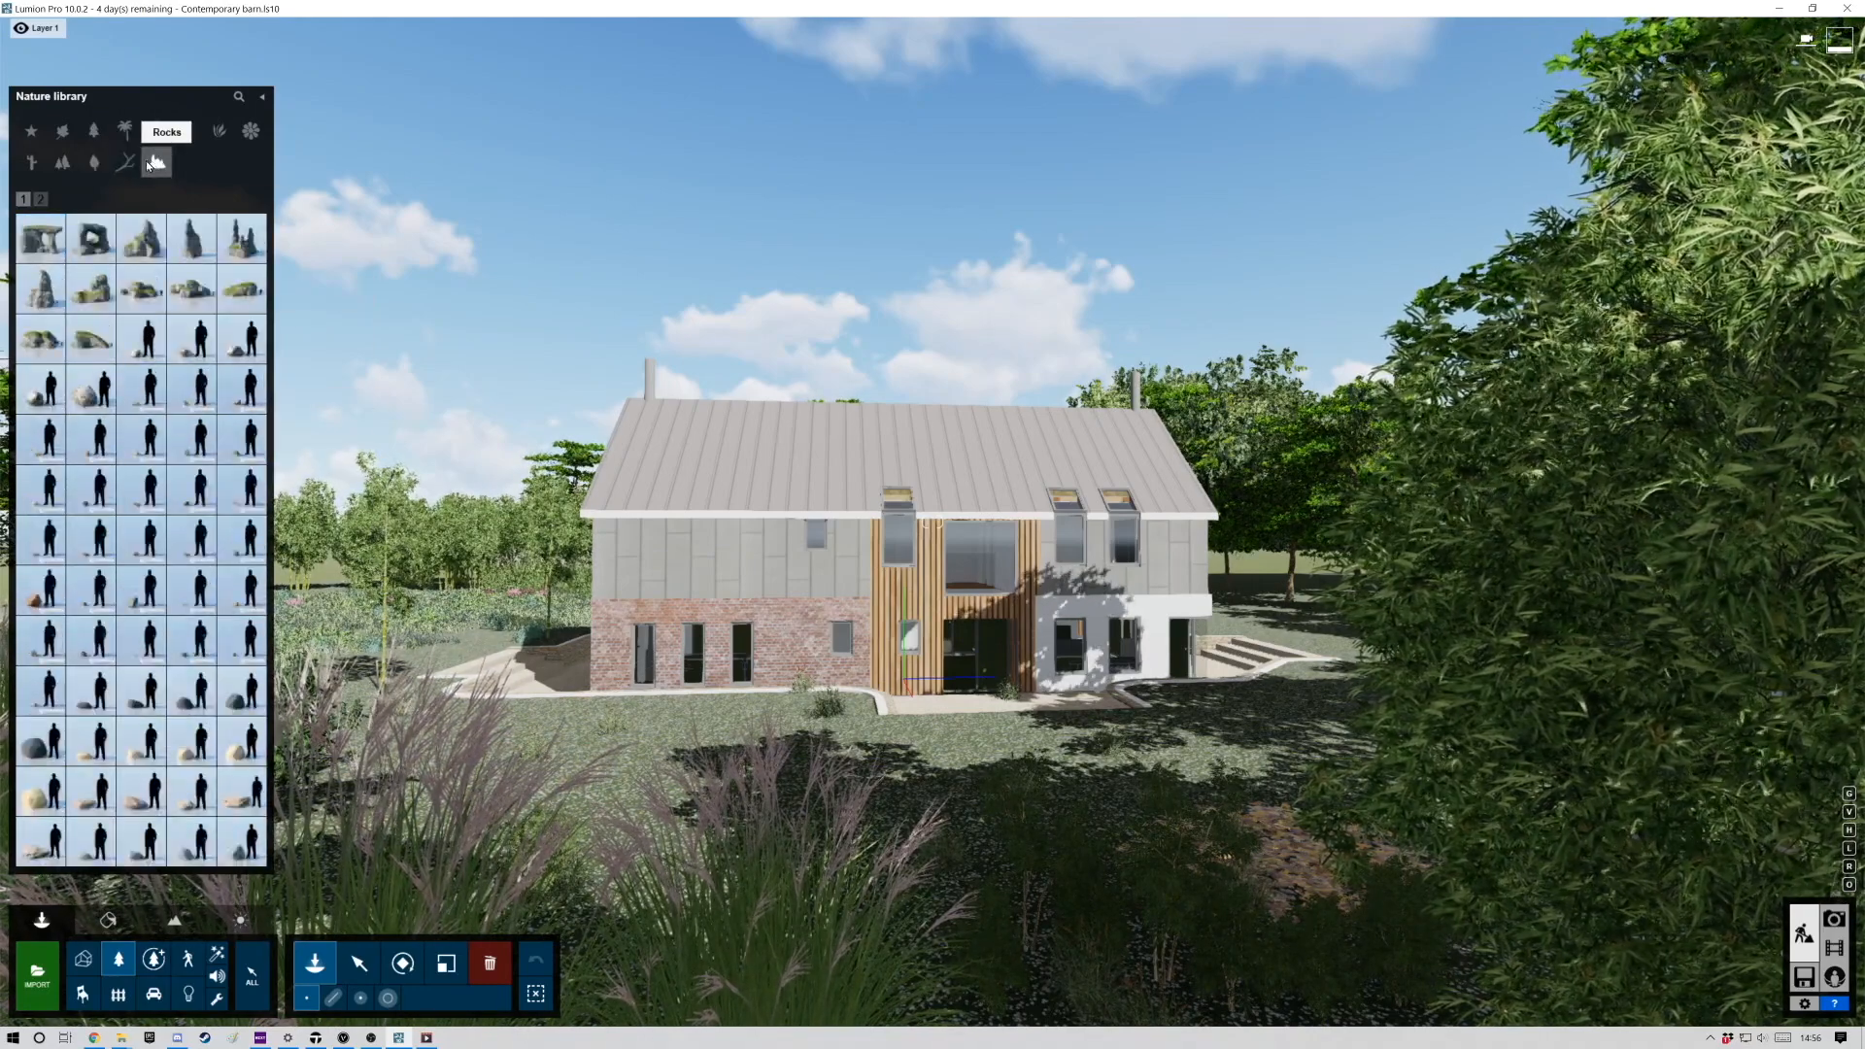
click(91, 389)
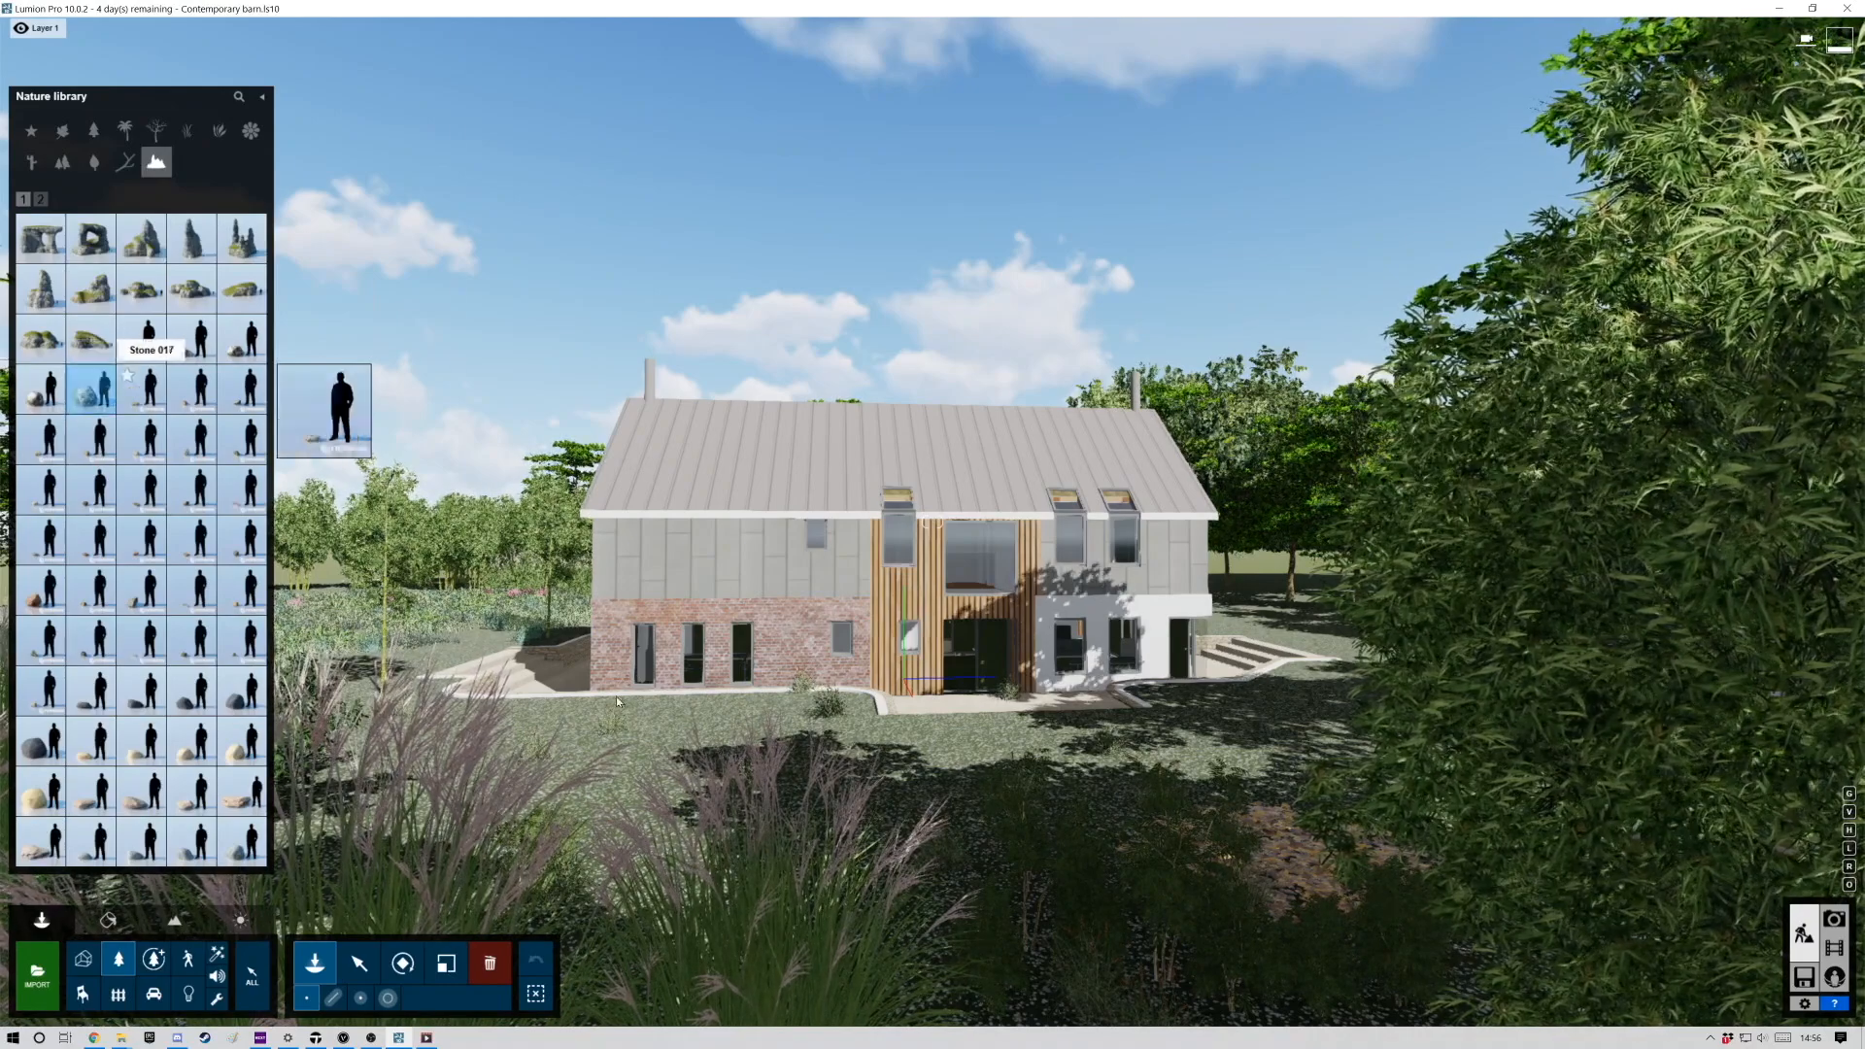
click(1084, 1011)
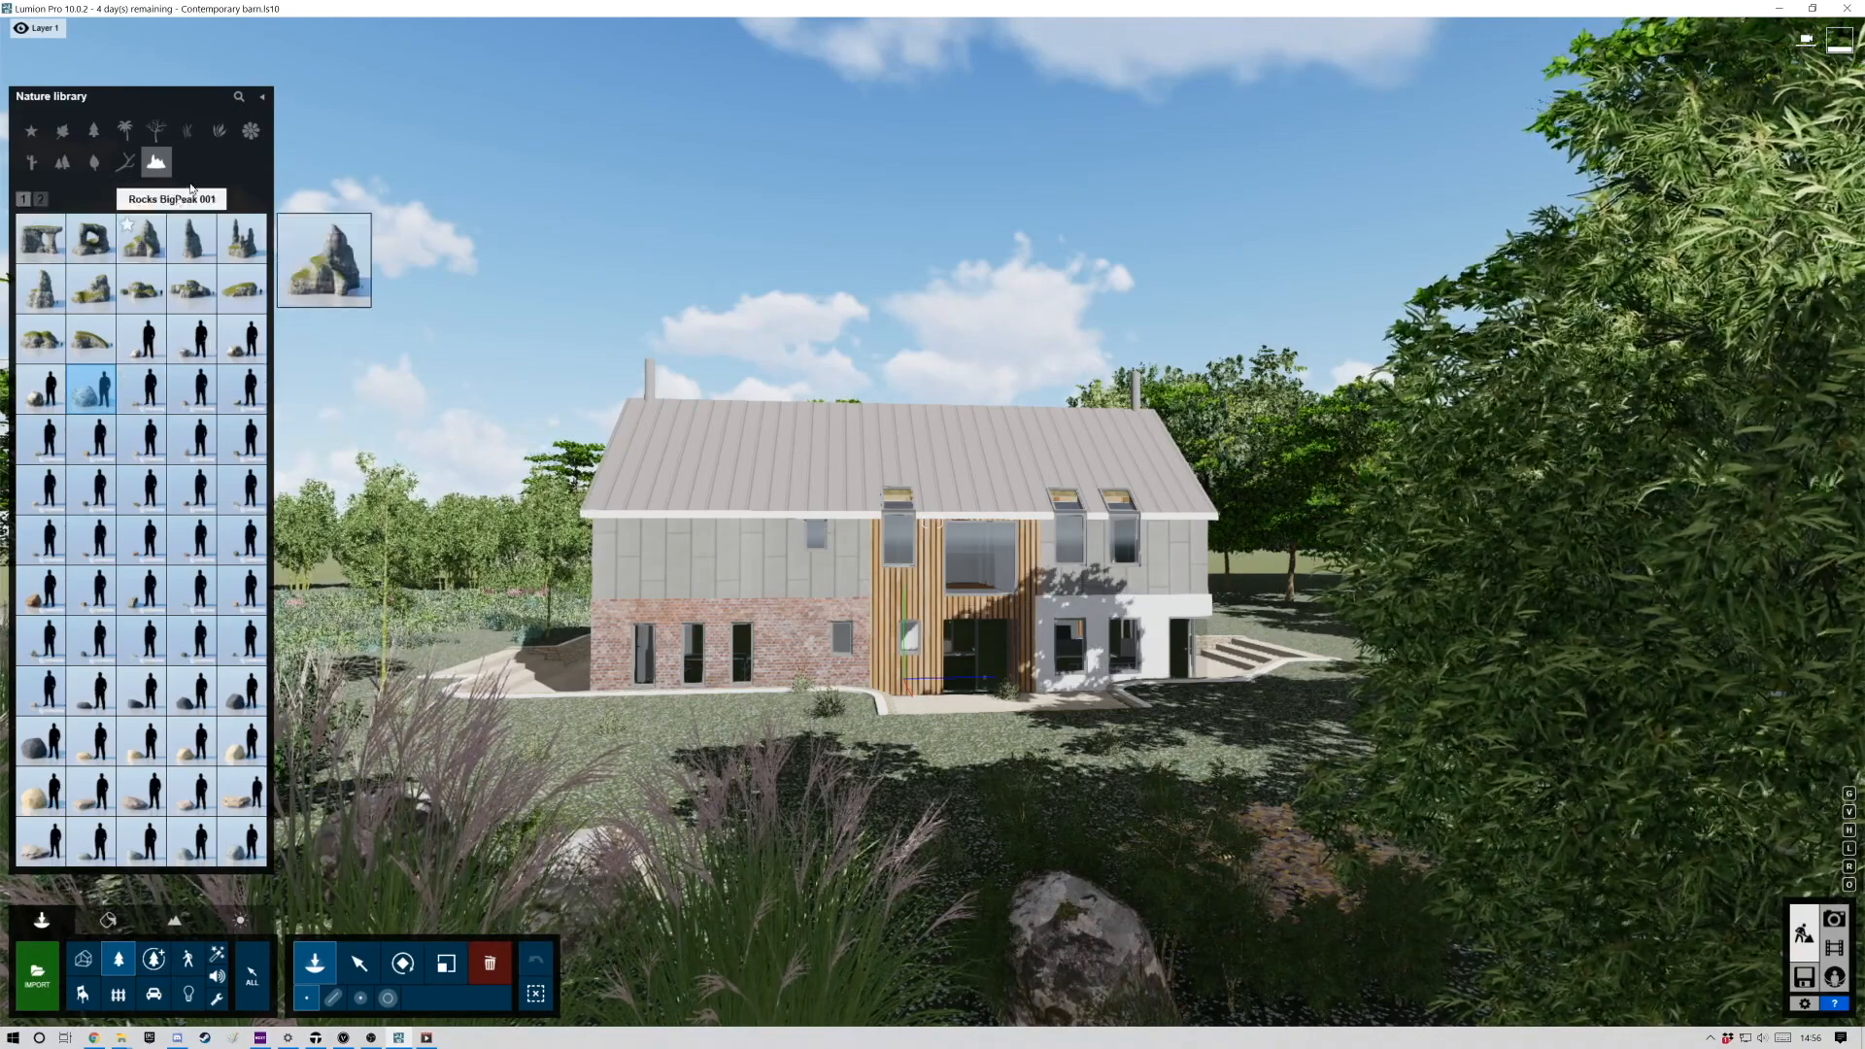
Plant clumps of purple flowers around the foreground boulder and among the shrubs behind it.
click(251, 132)
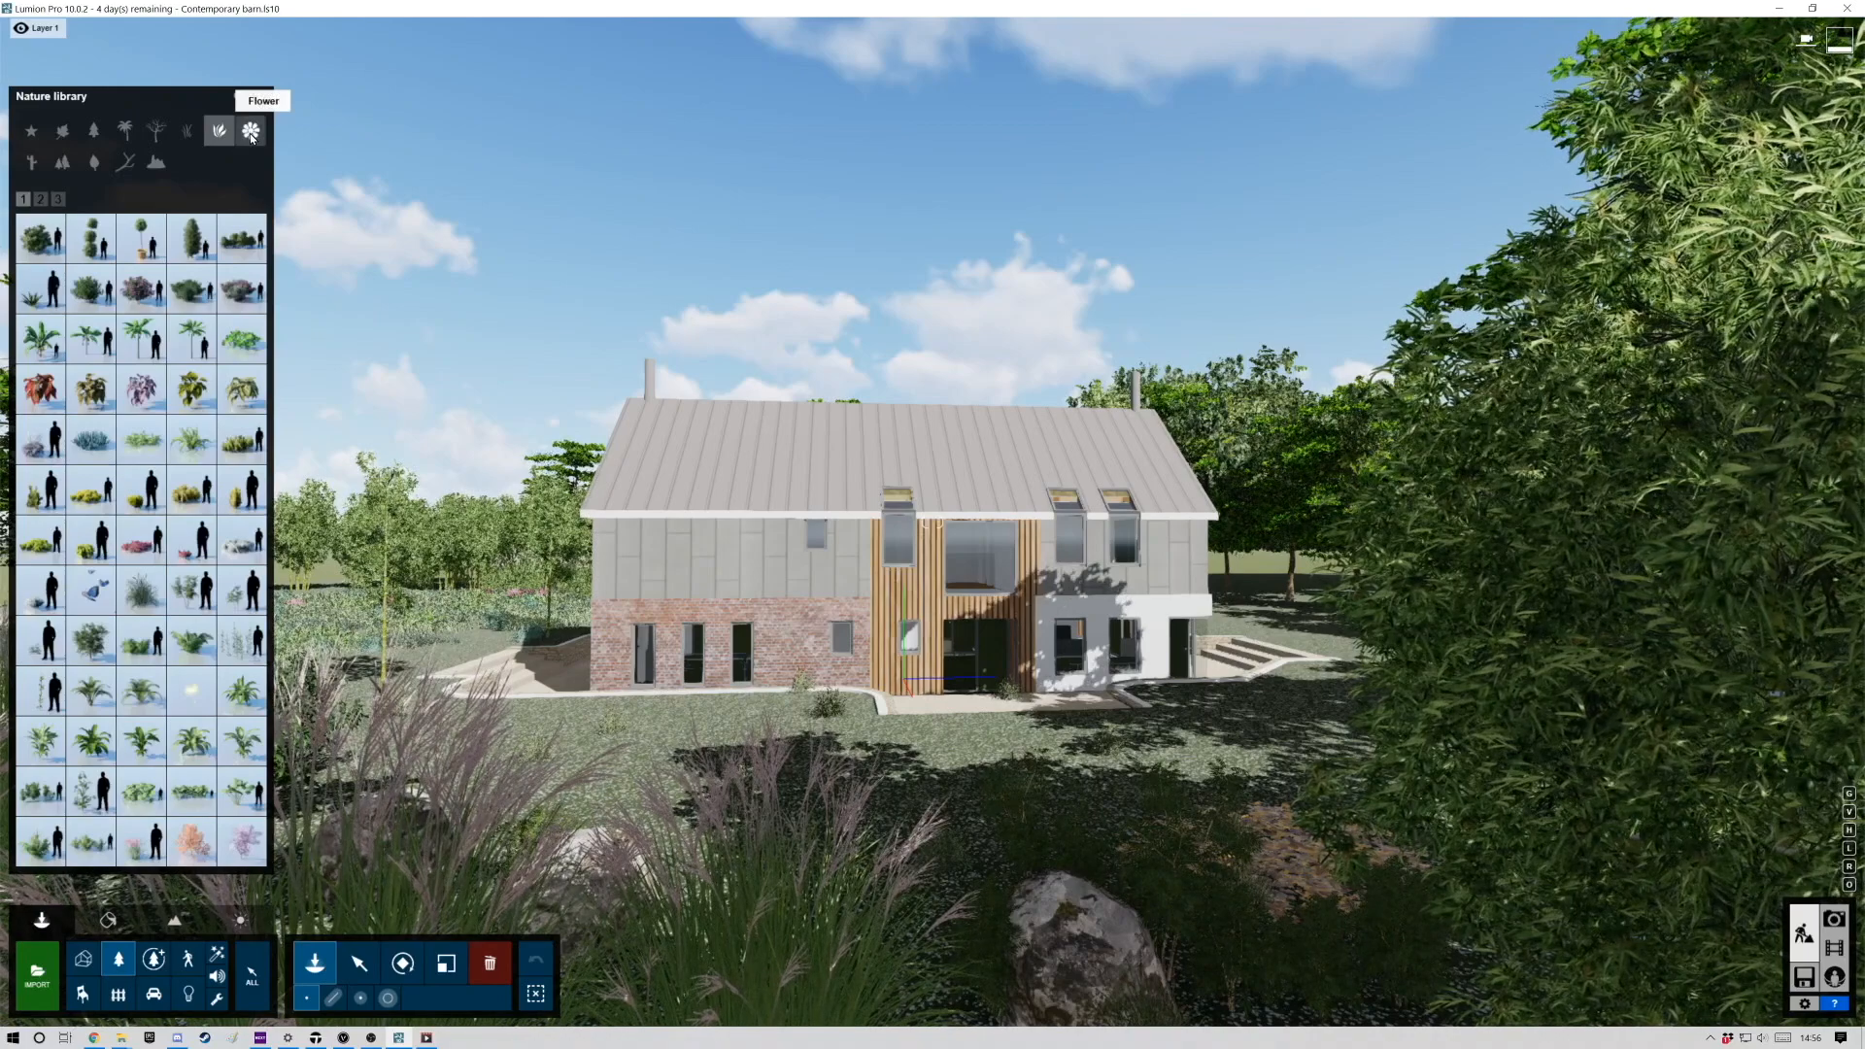
click(142, 238)
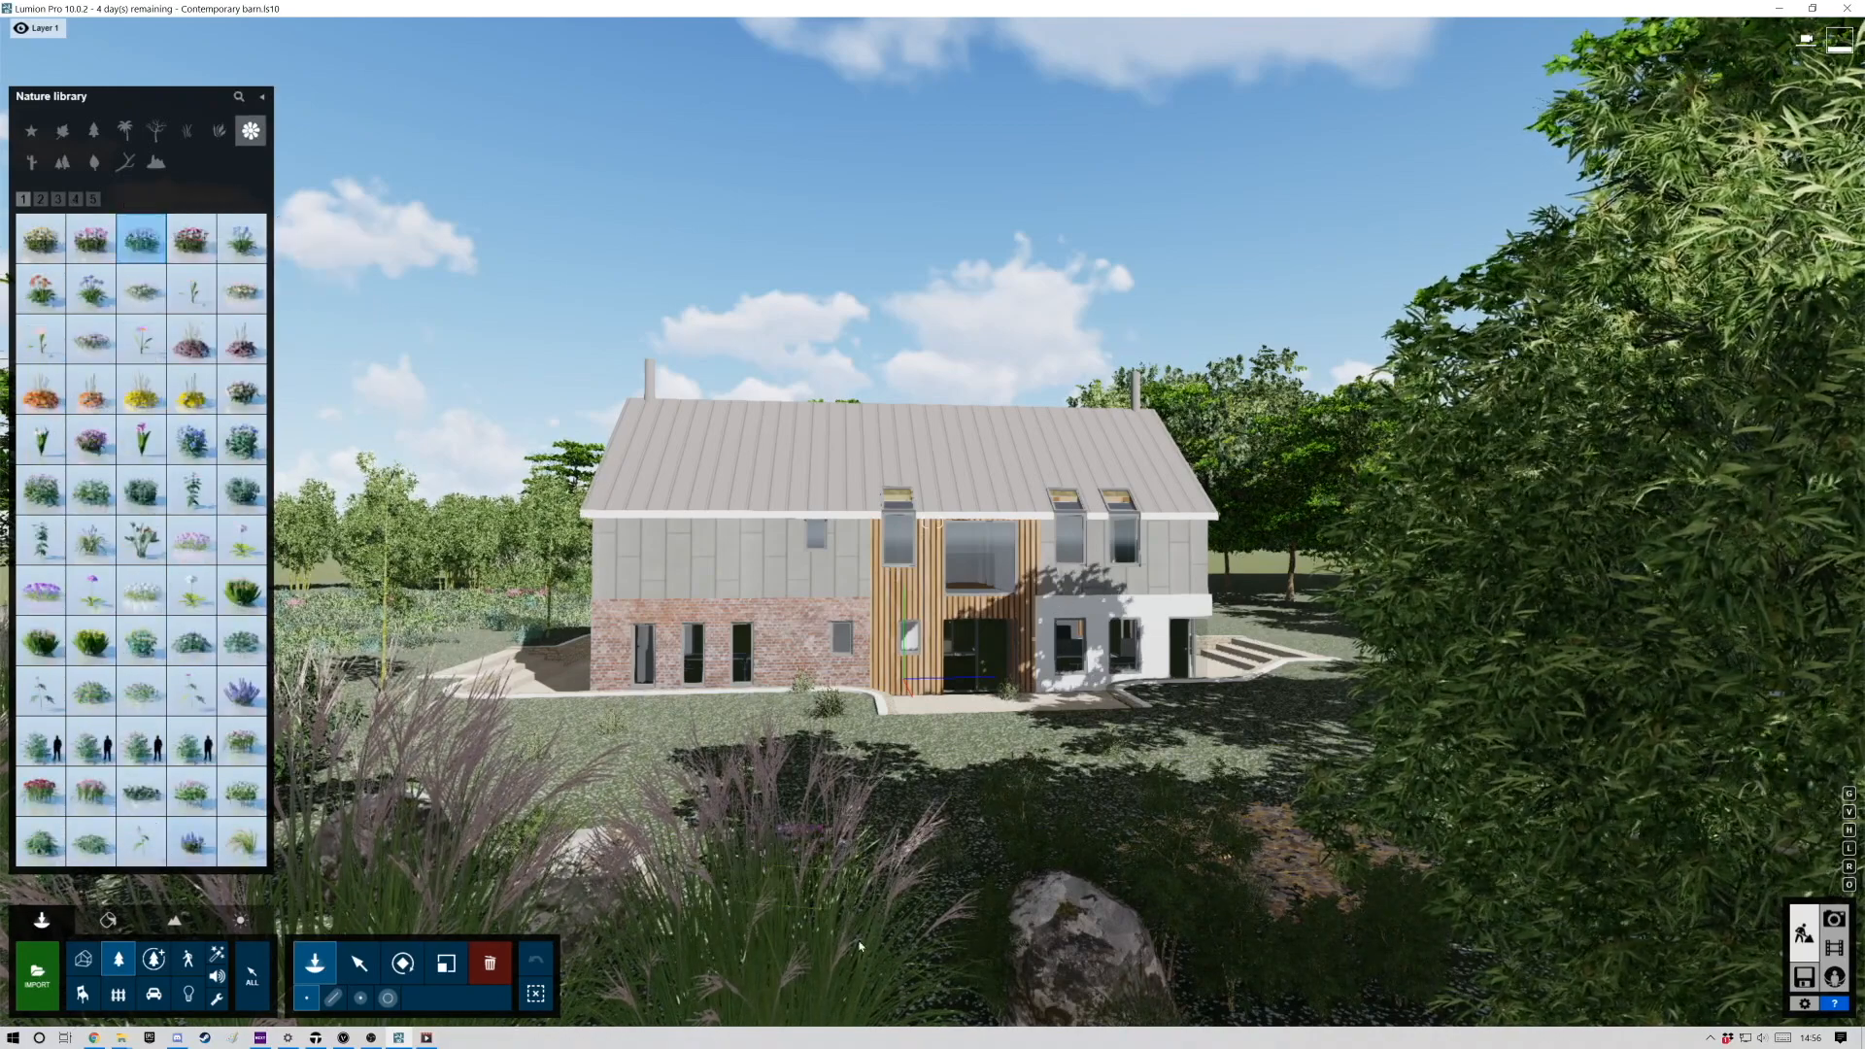
click(953, 1016)
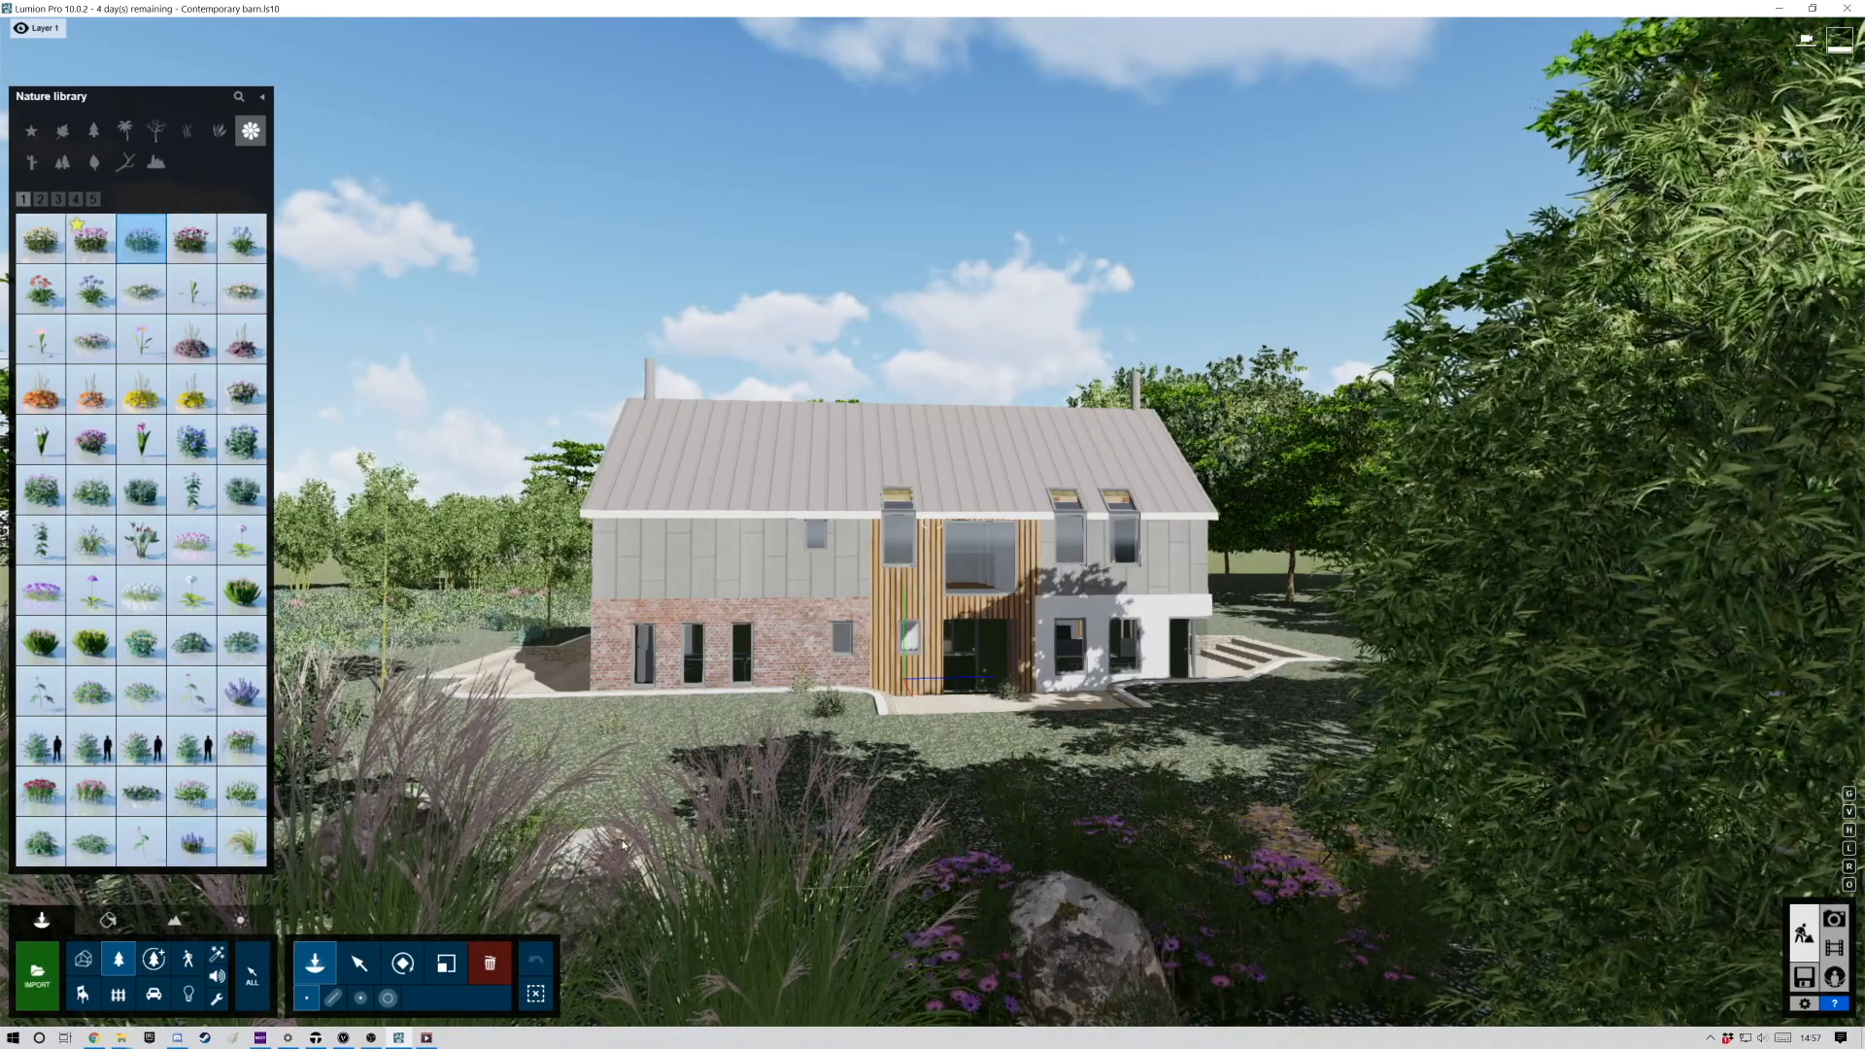
Plant clumps of yellow flowers behind the tall grasses and beside the purple flowers near the large bush.
click(142, 389)
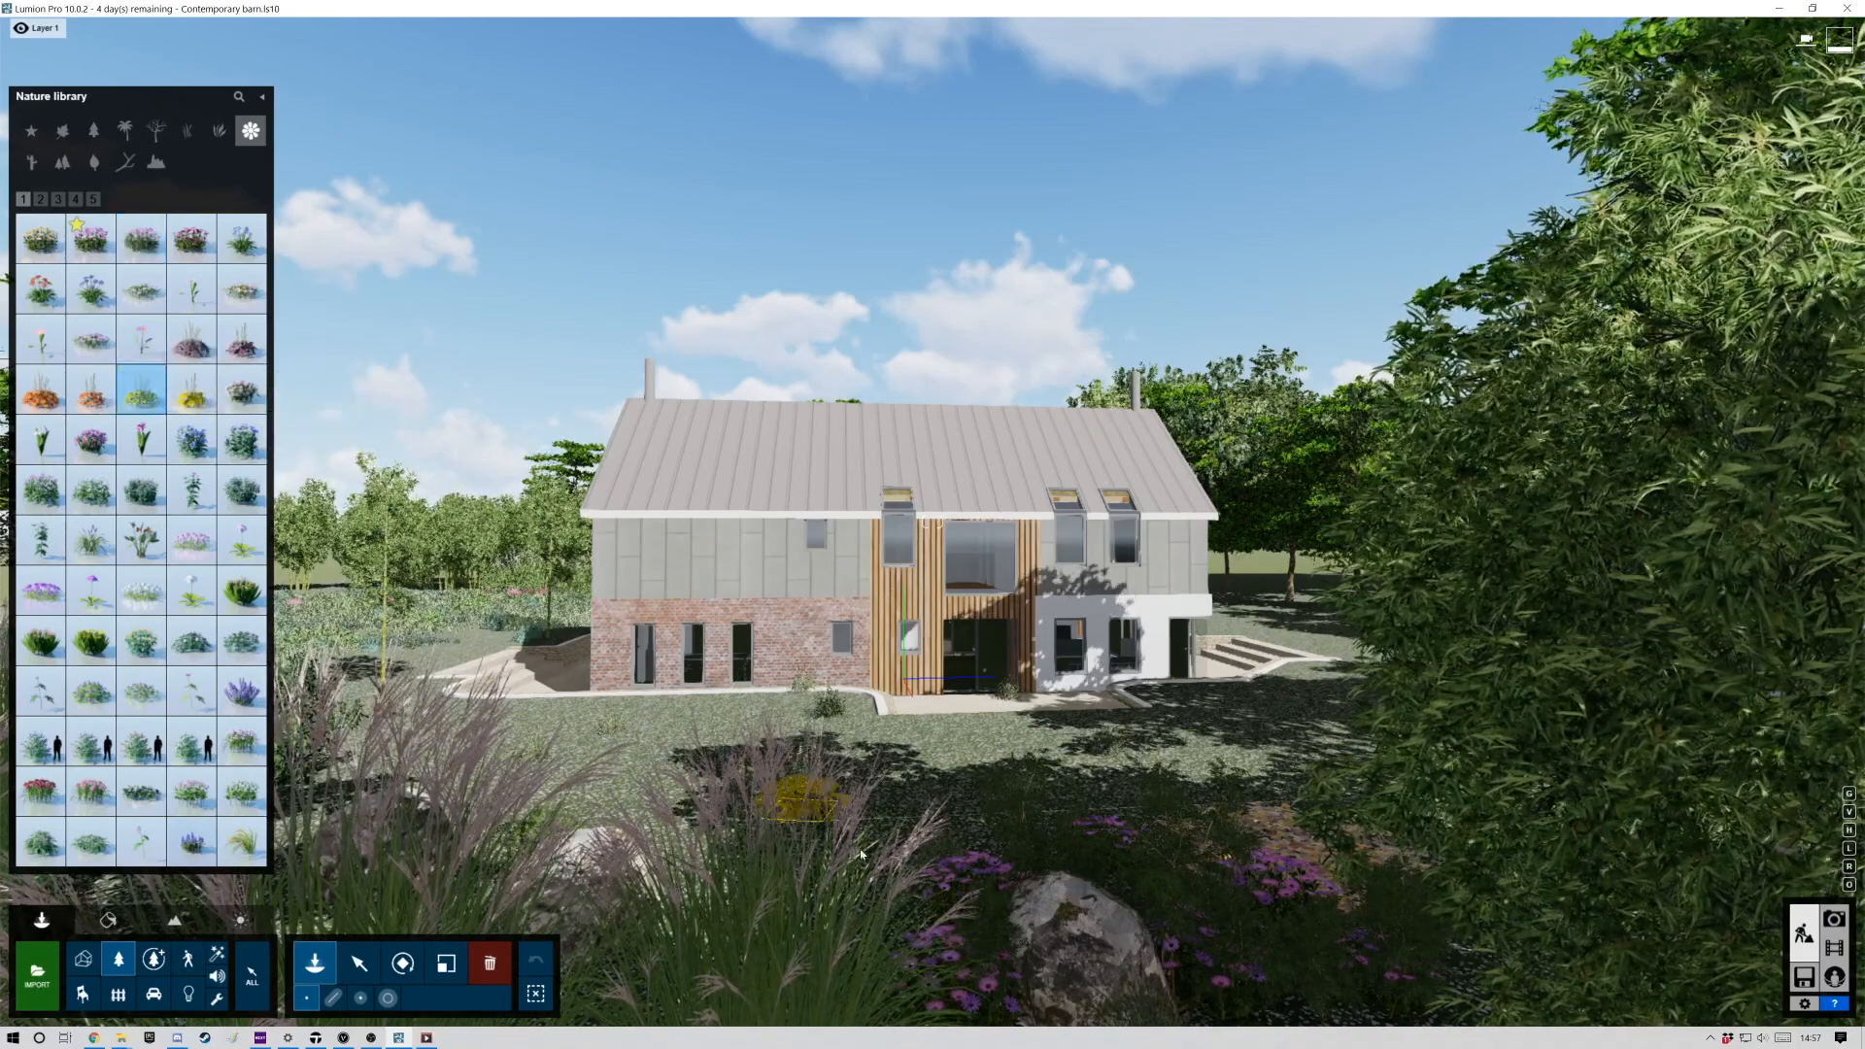
click(876, 871)
click(684, 857)
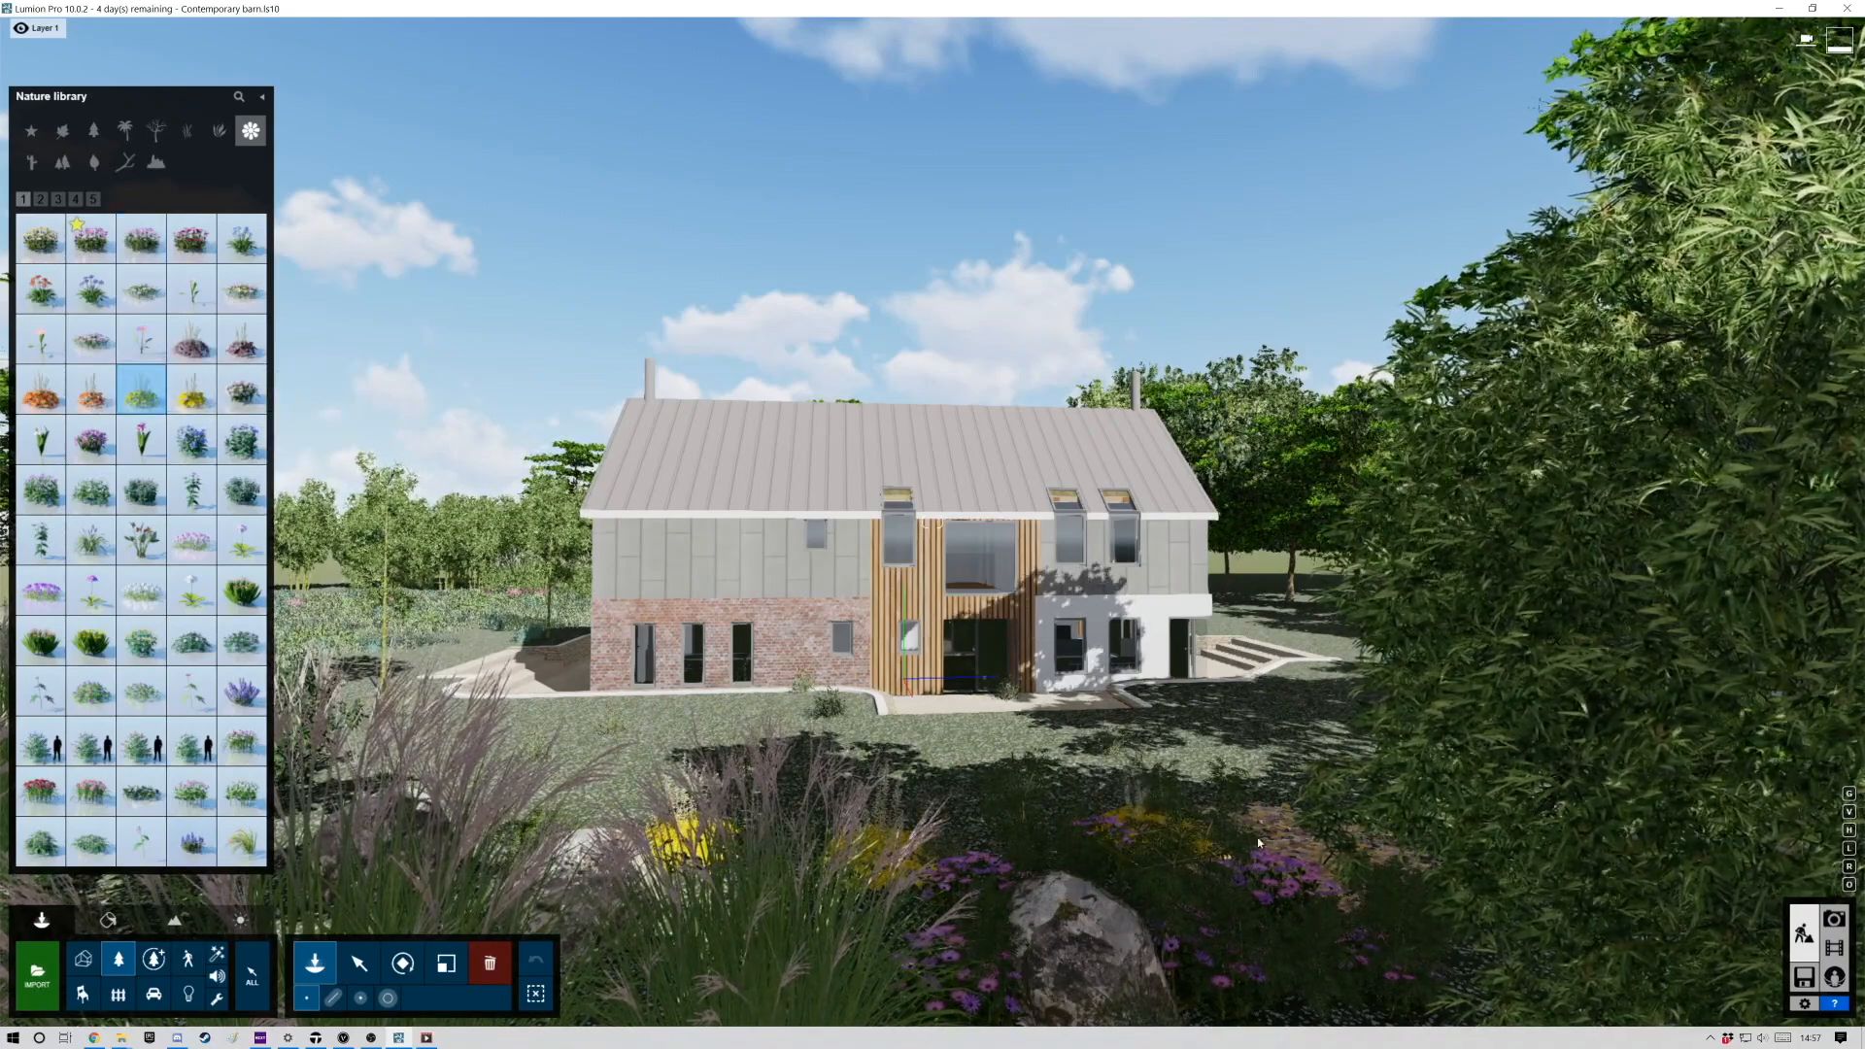
click(1290, 857)
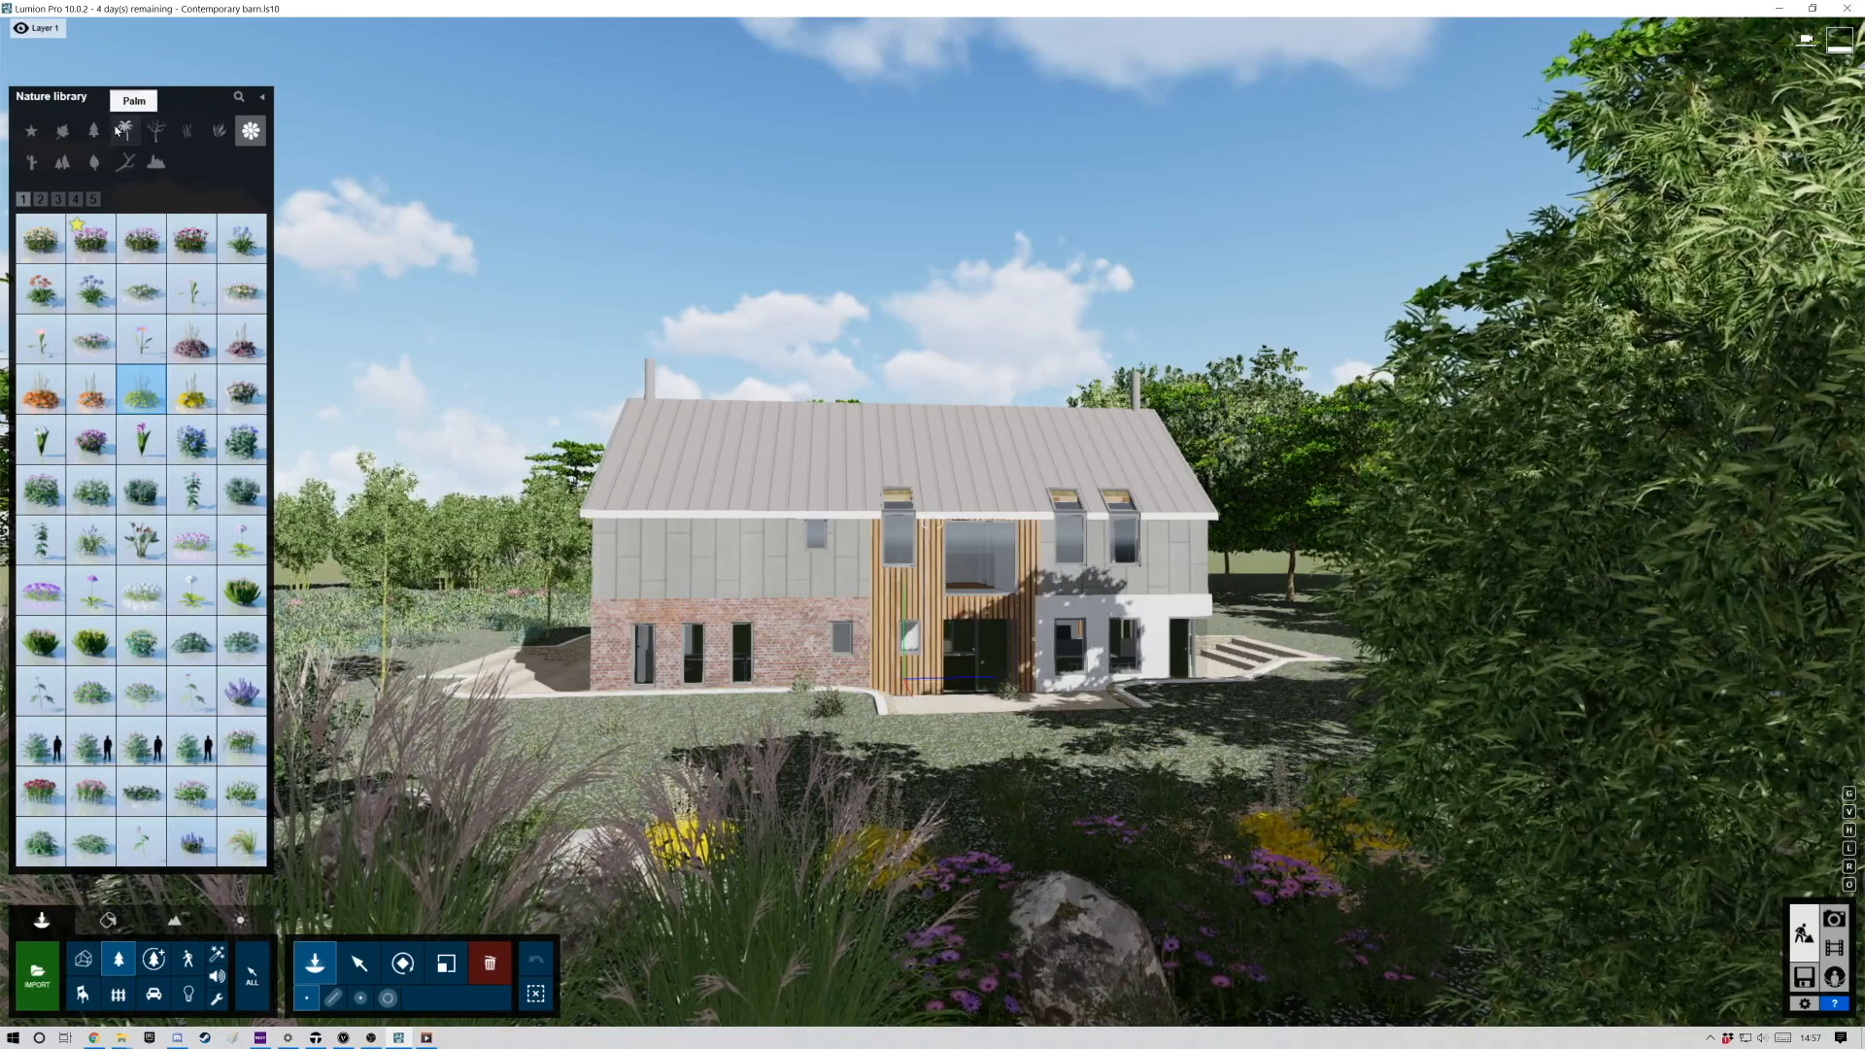
Fill the ground behind the foreground flowers with low grass clusters, and choose a finer grass for placement.
click(190, 132)
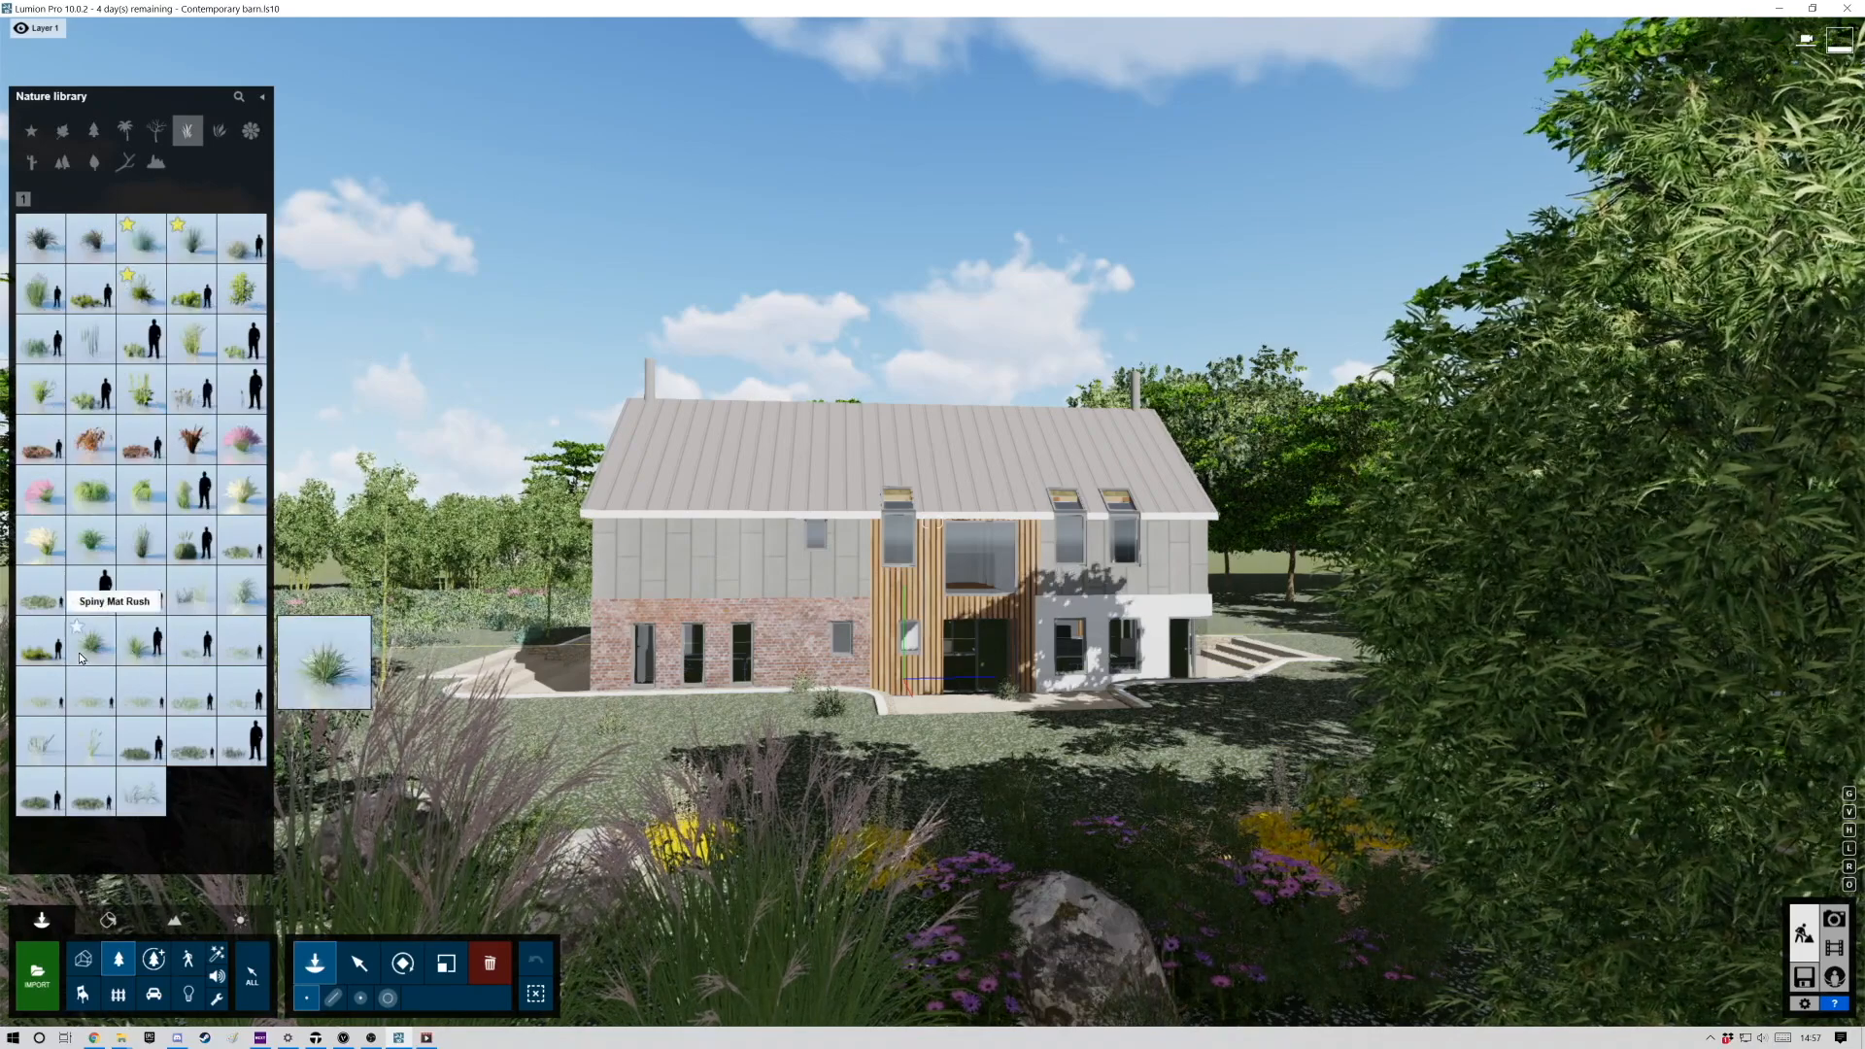
click(36, 609)
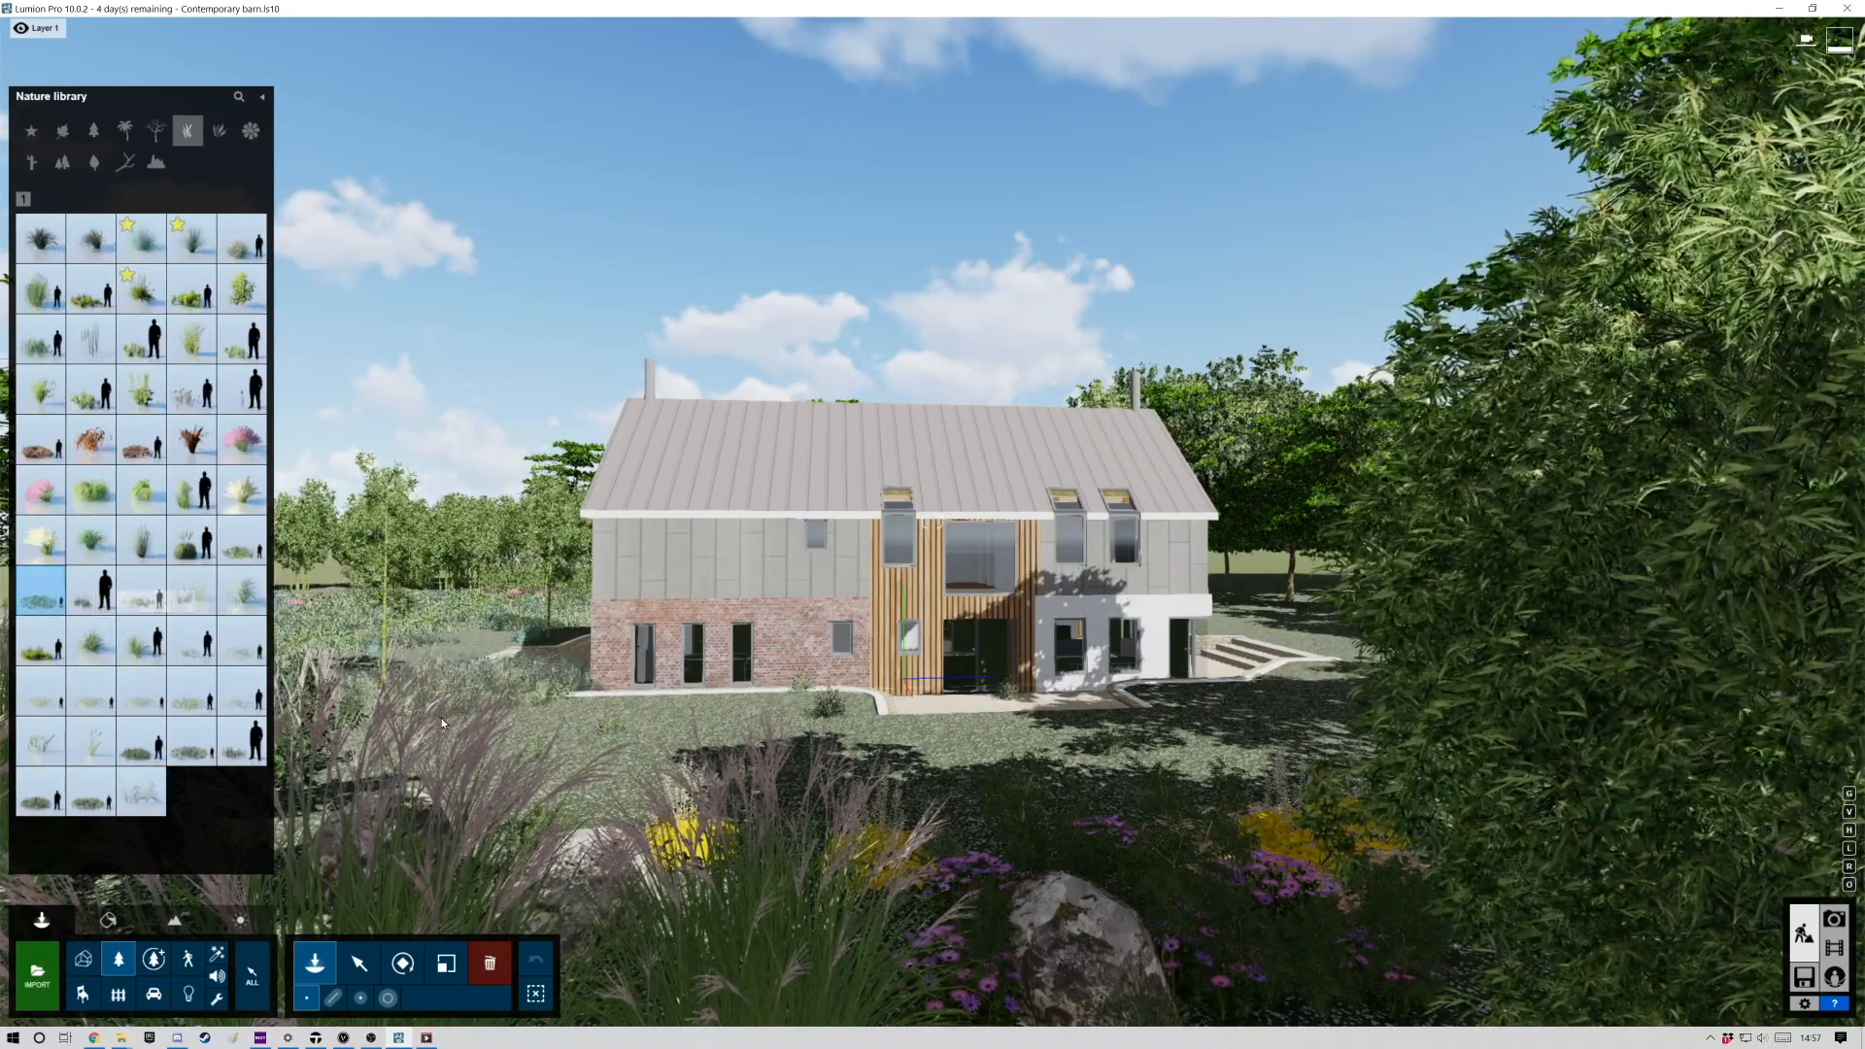
click(474, 777)
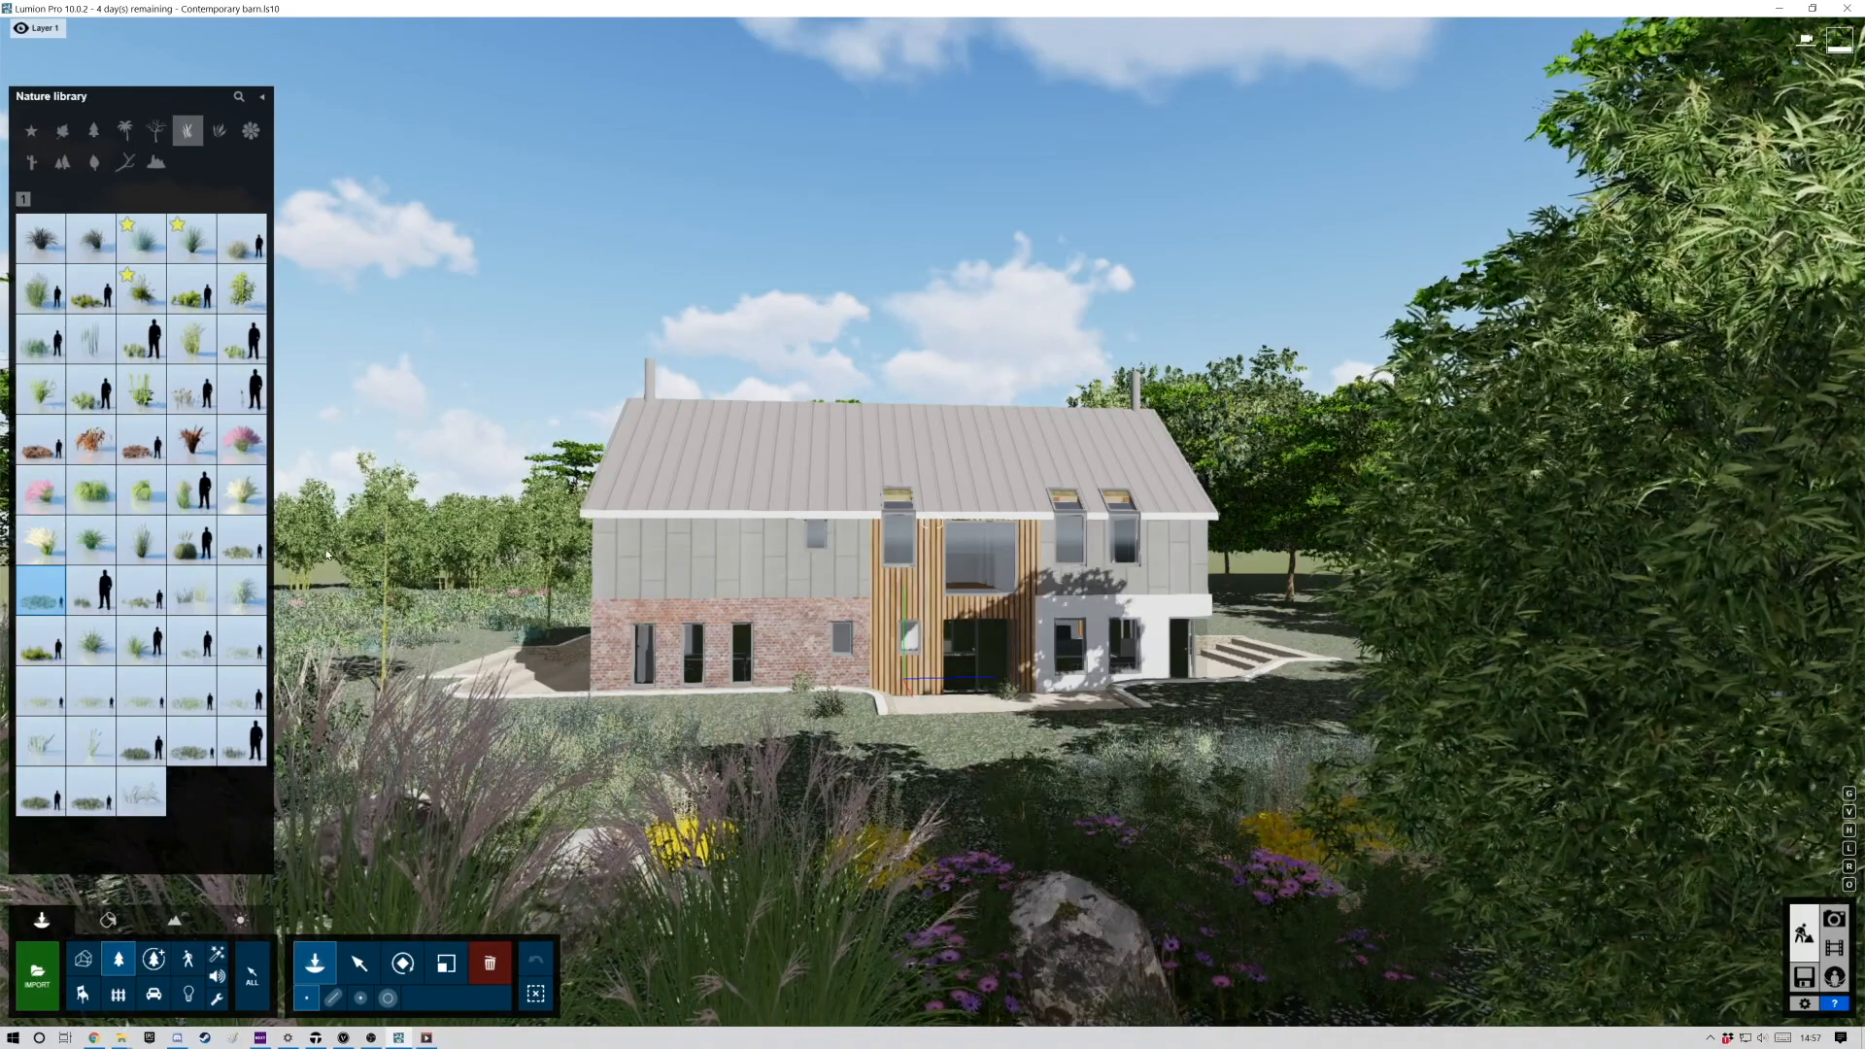
mouse_move(152, 601)
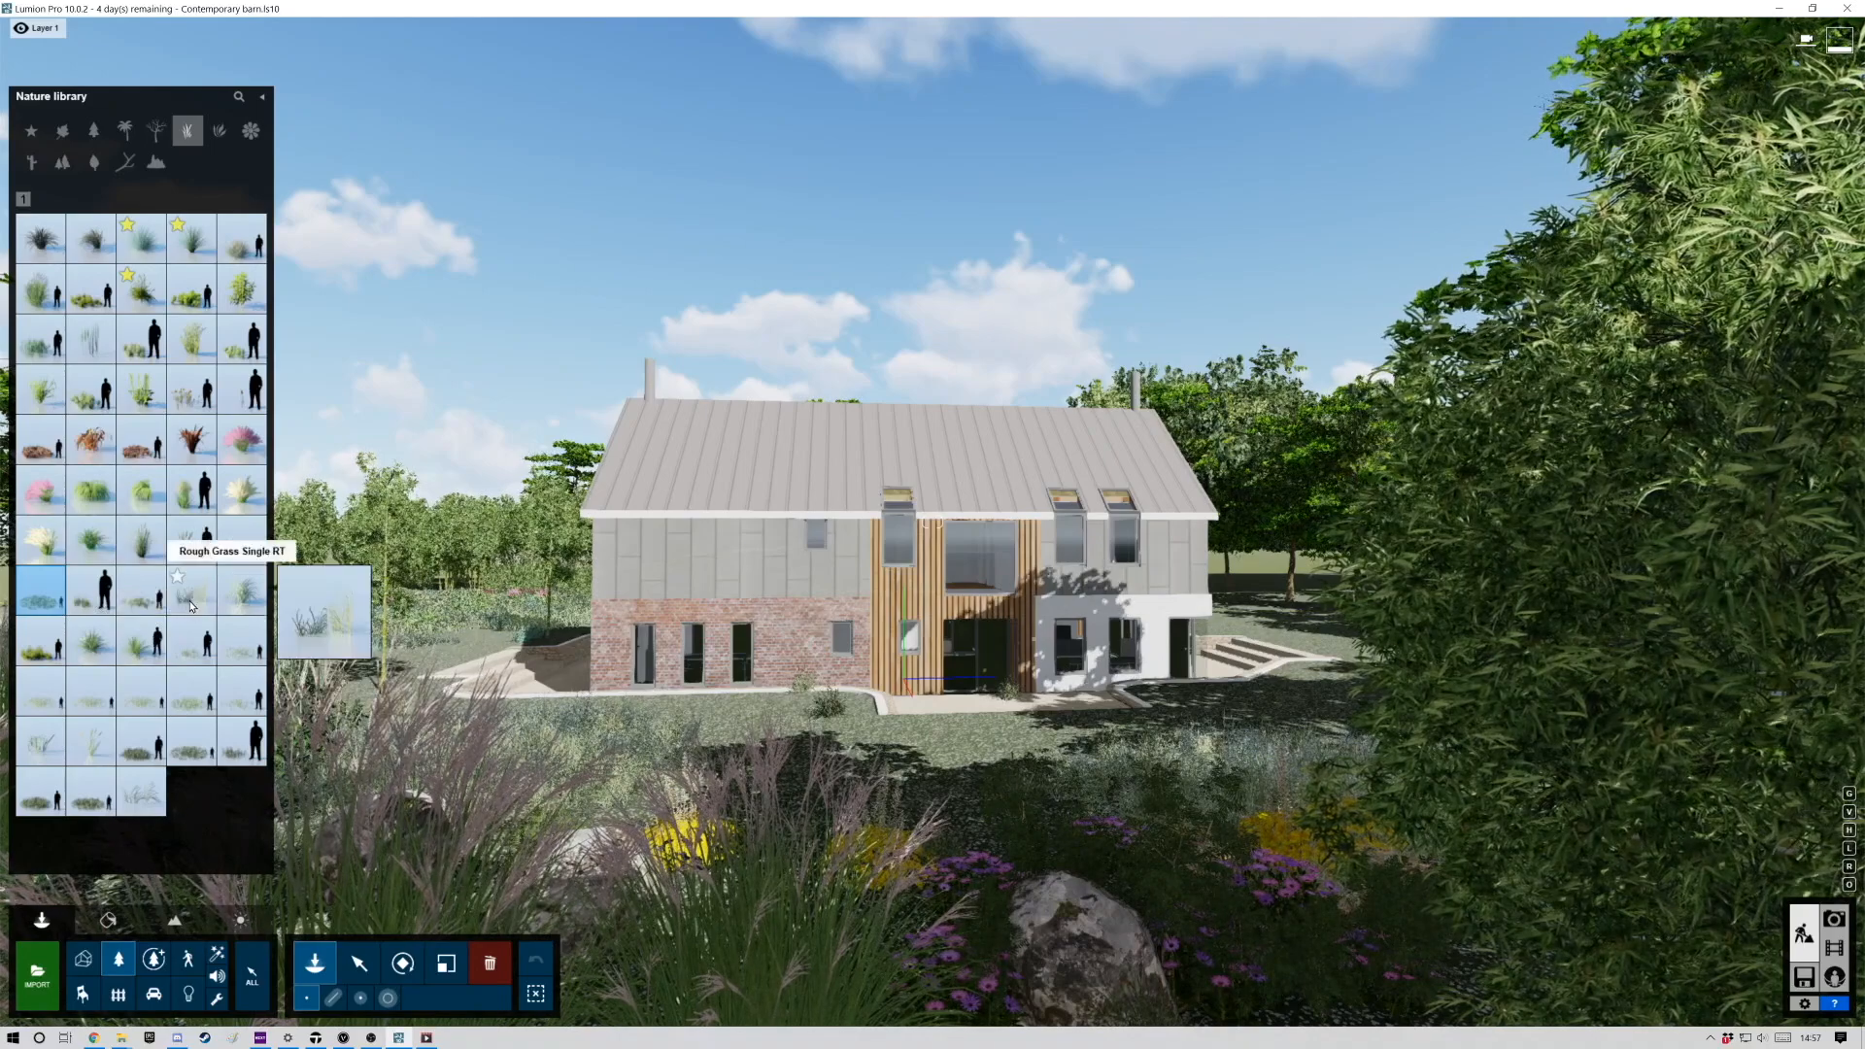
mouse_move(201, 515)
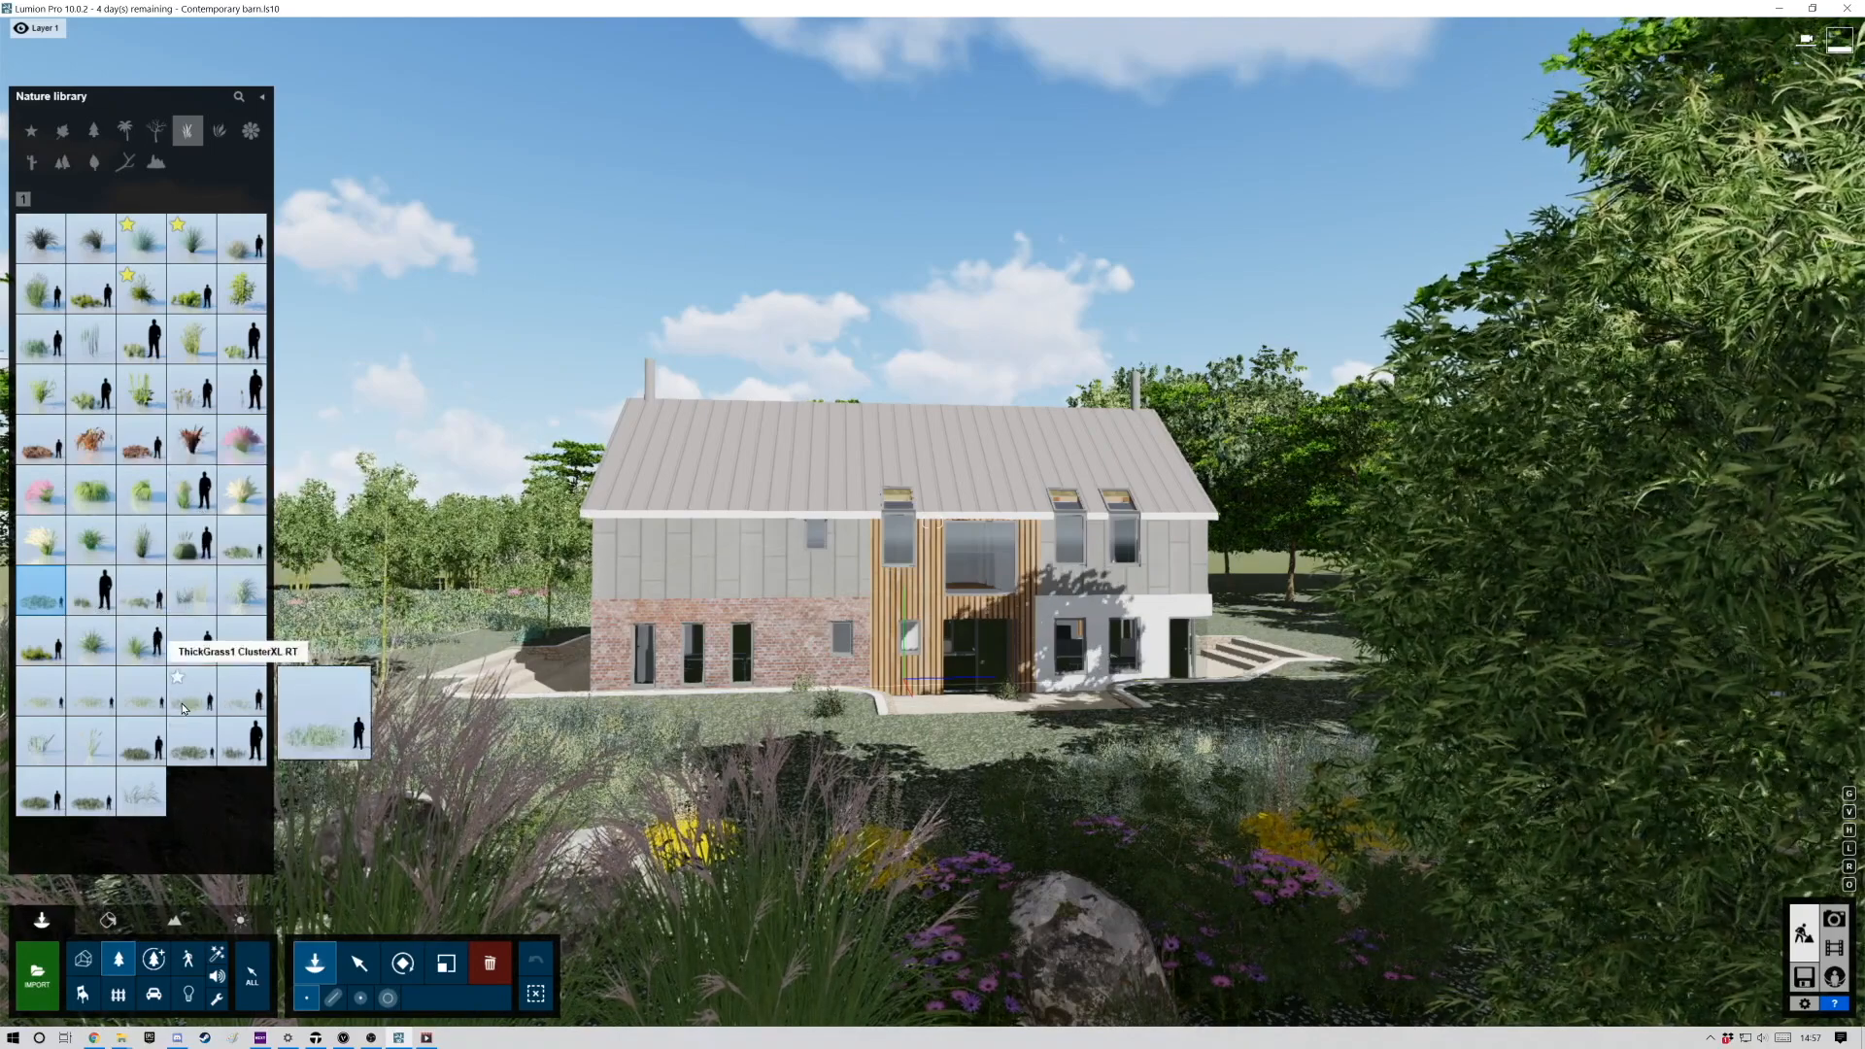
click(48, 714)
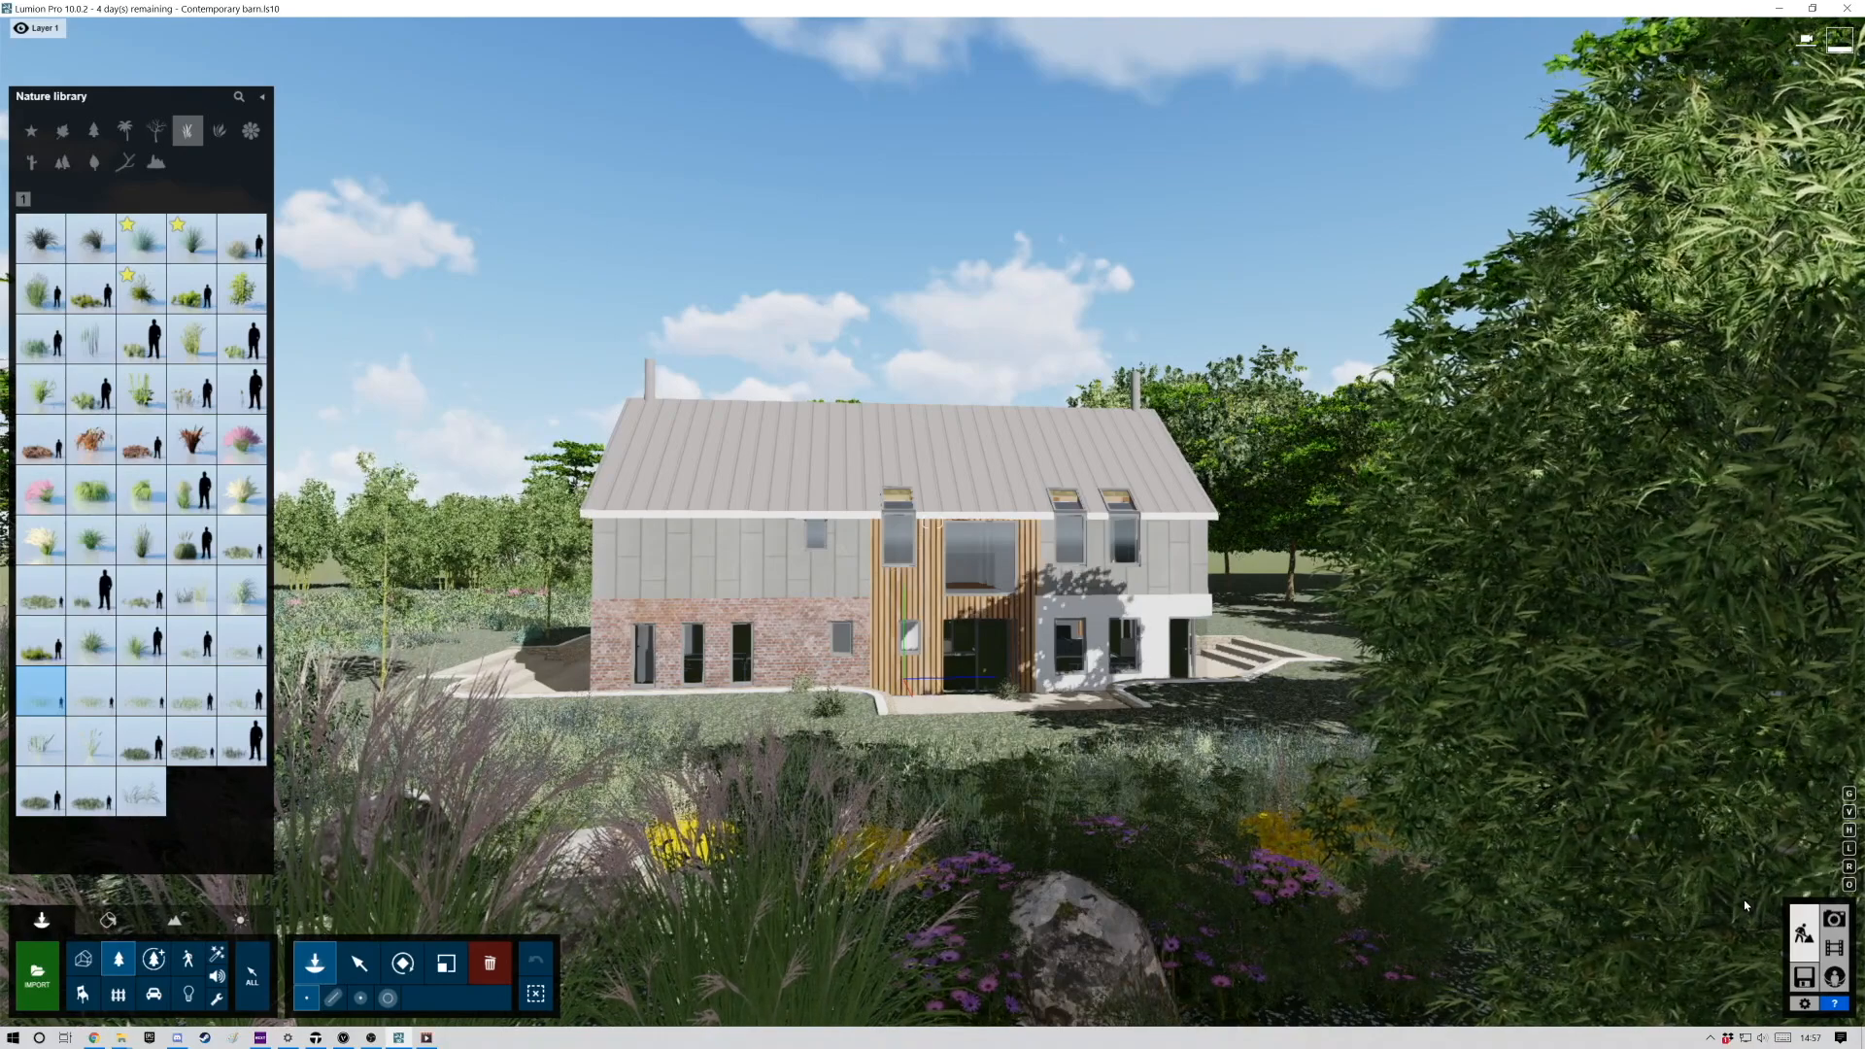
In Photo mode, frame the house behind the flowers and boulders, and store the view in photo slot 3.
click(1833, 923)
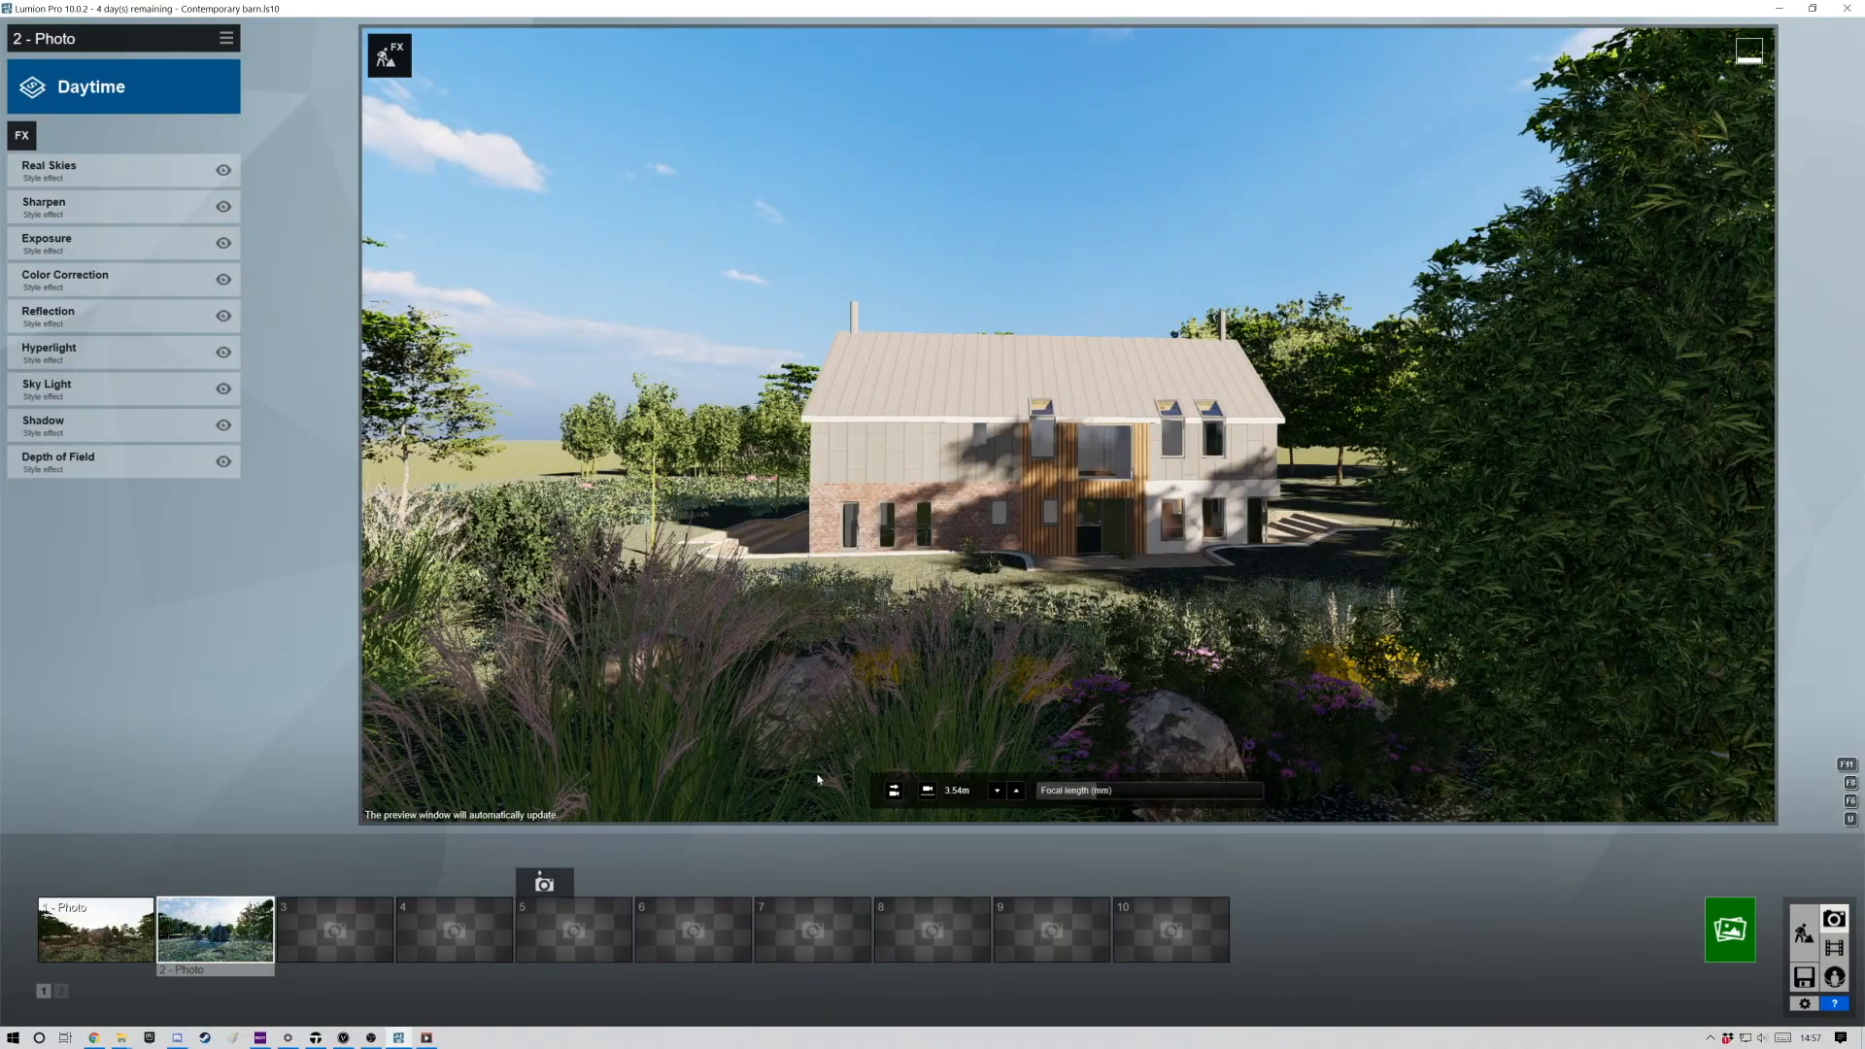
key(w)
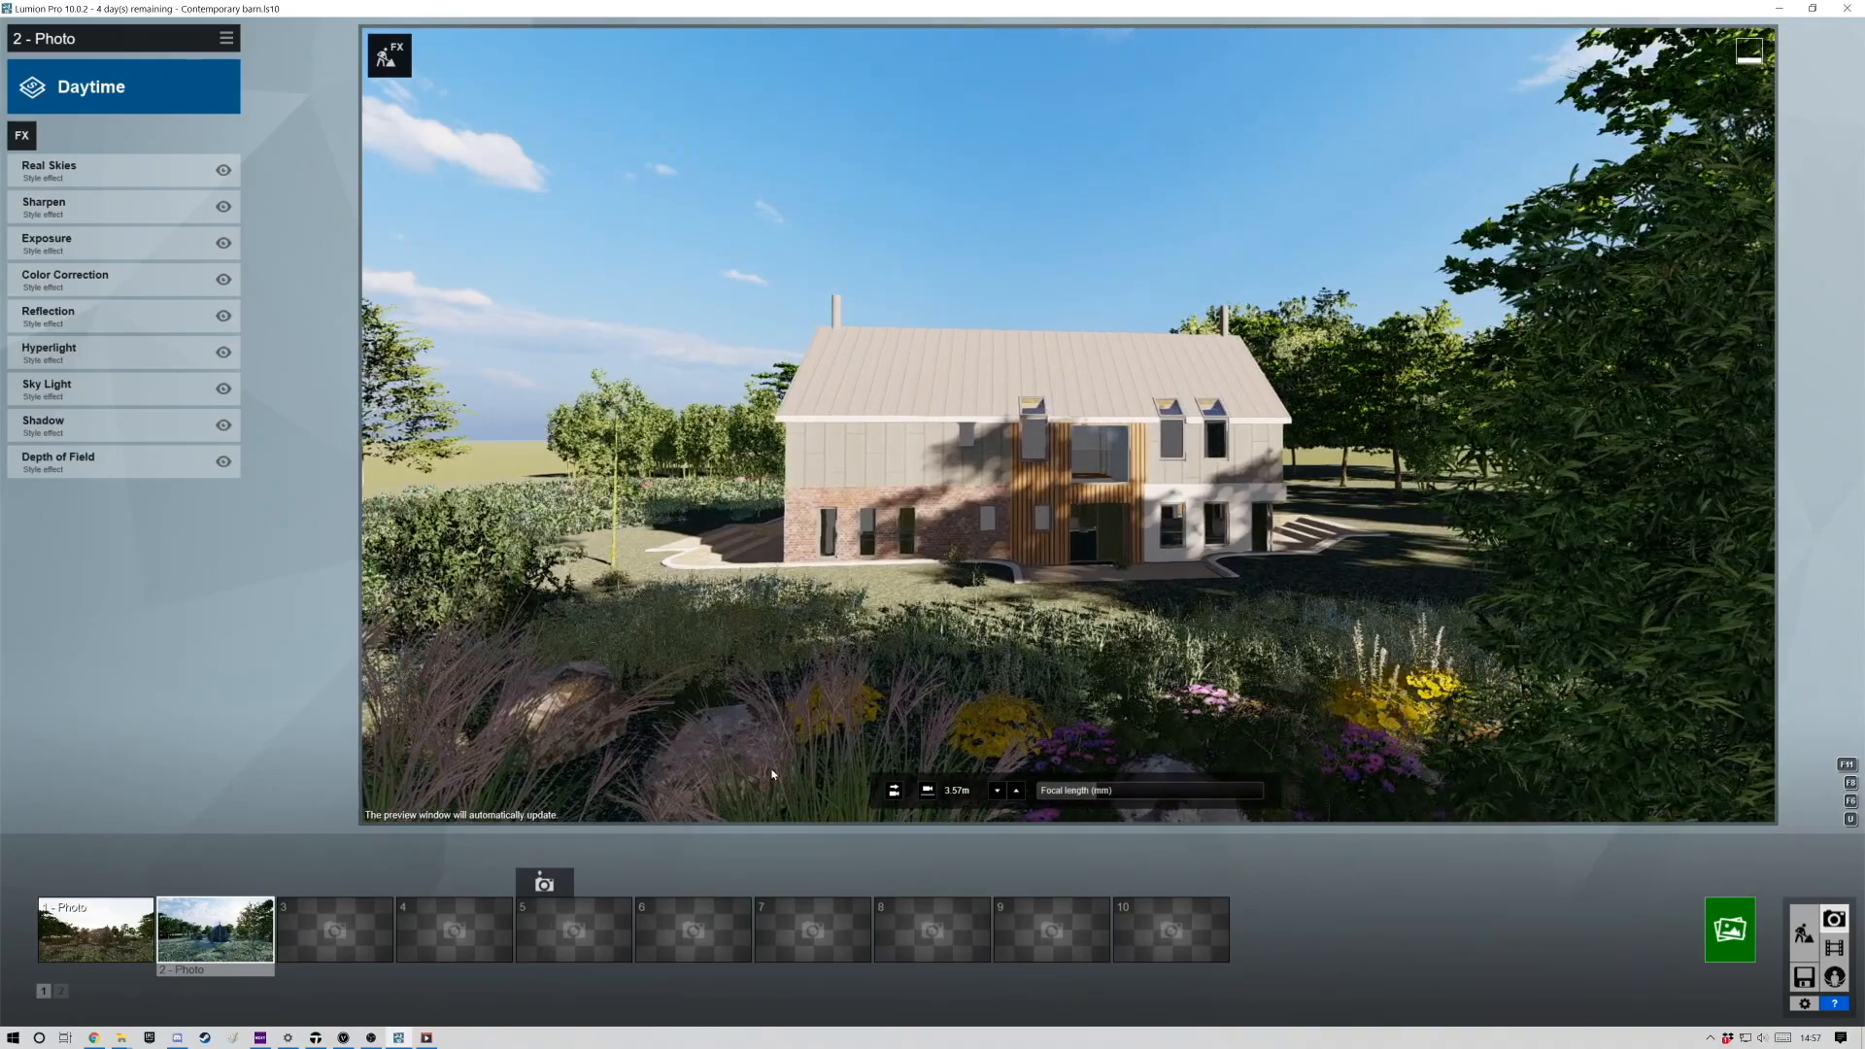
key(a)
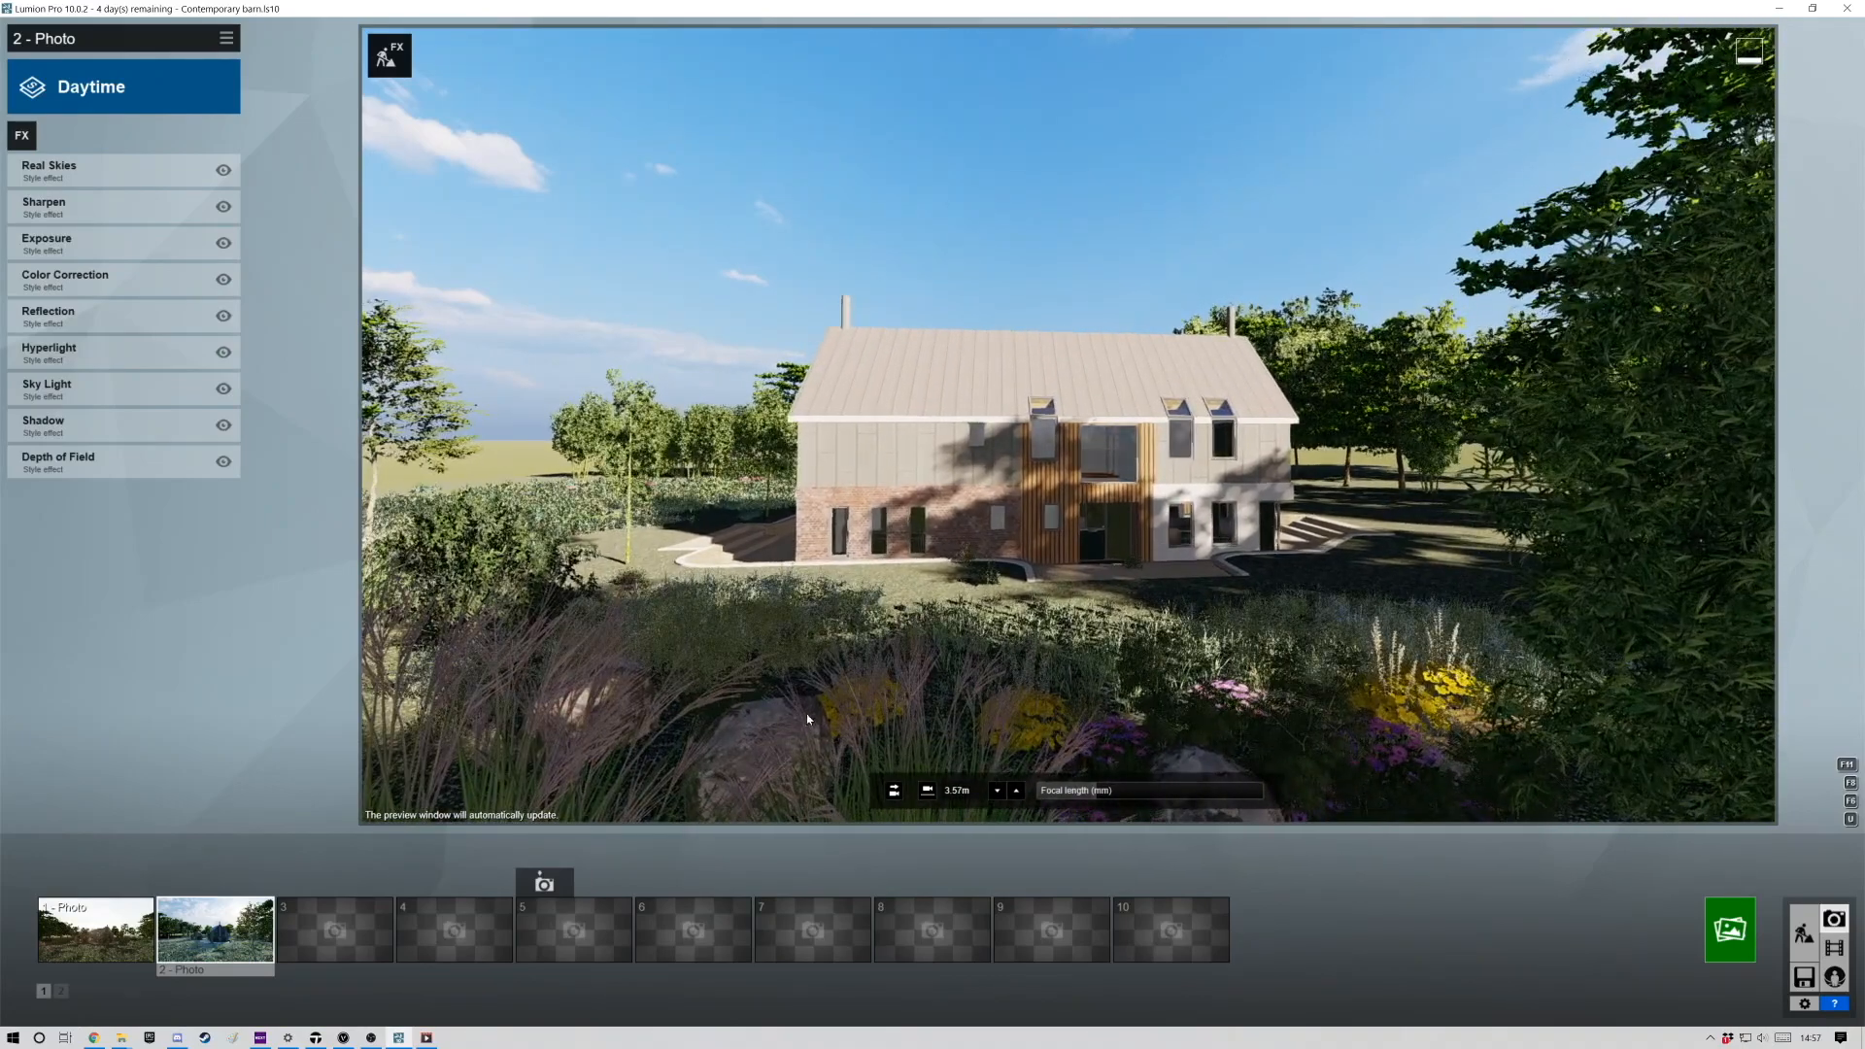
click(306, 883)
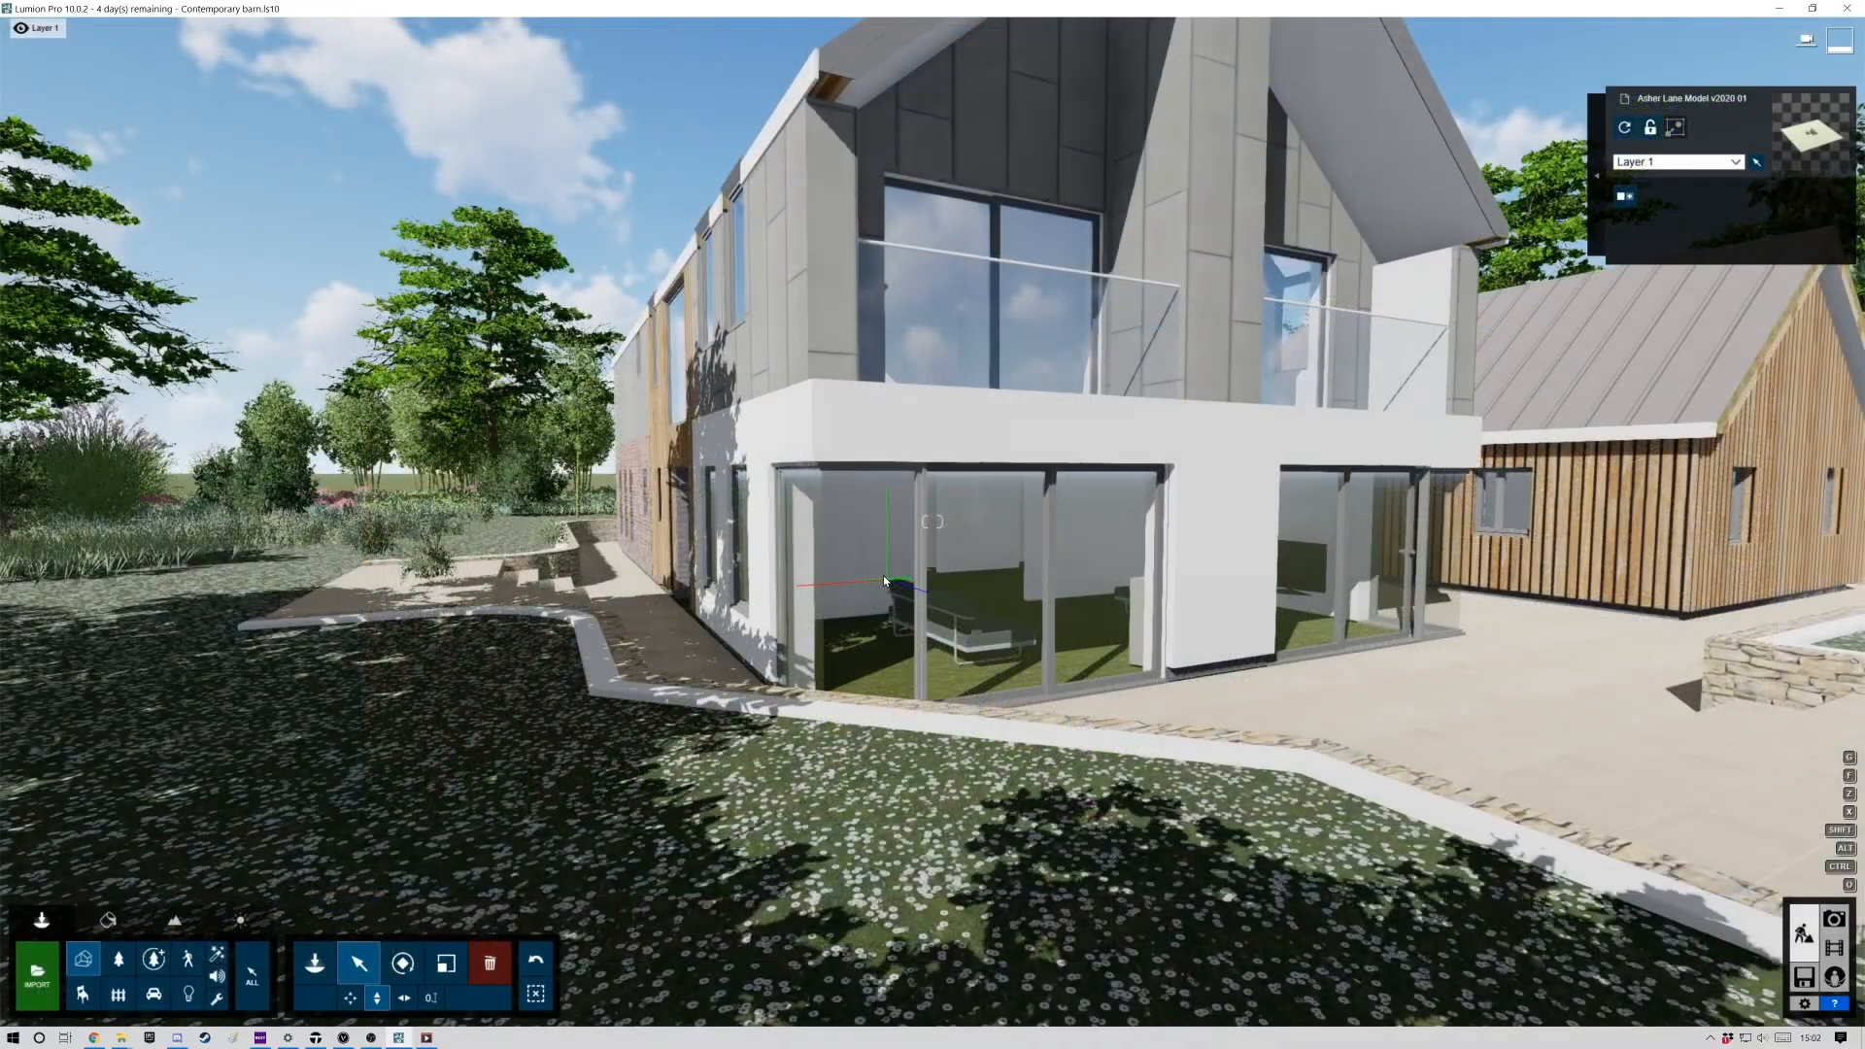
Raise the flat terrain into a low mound beyond the trees behind the house.
click(884, 580)
key(q)
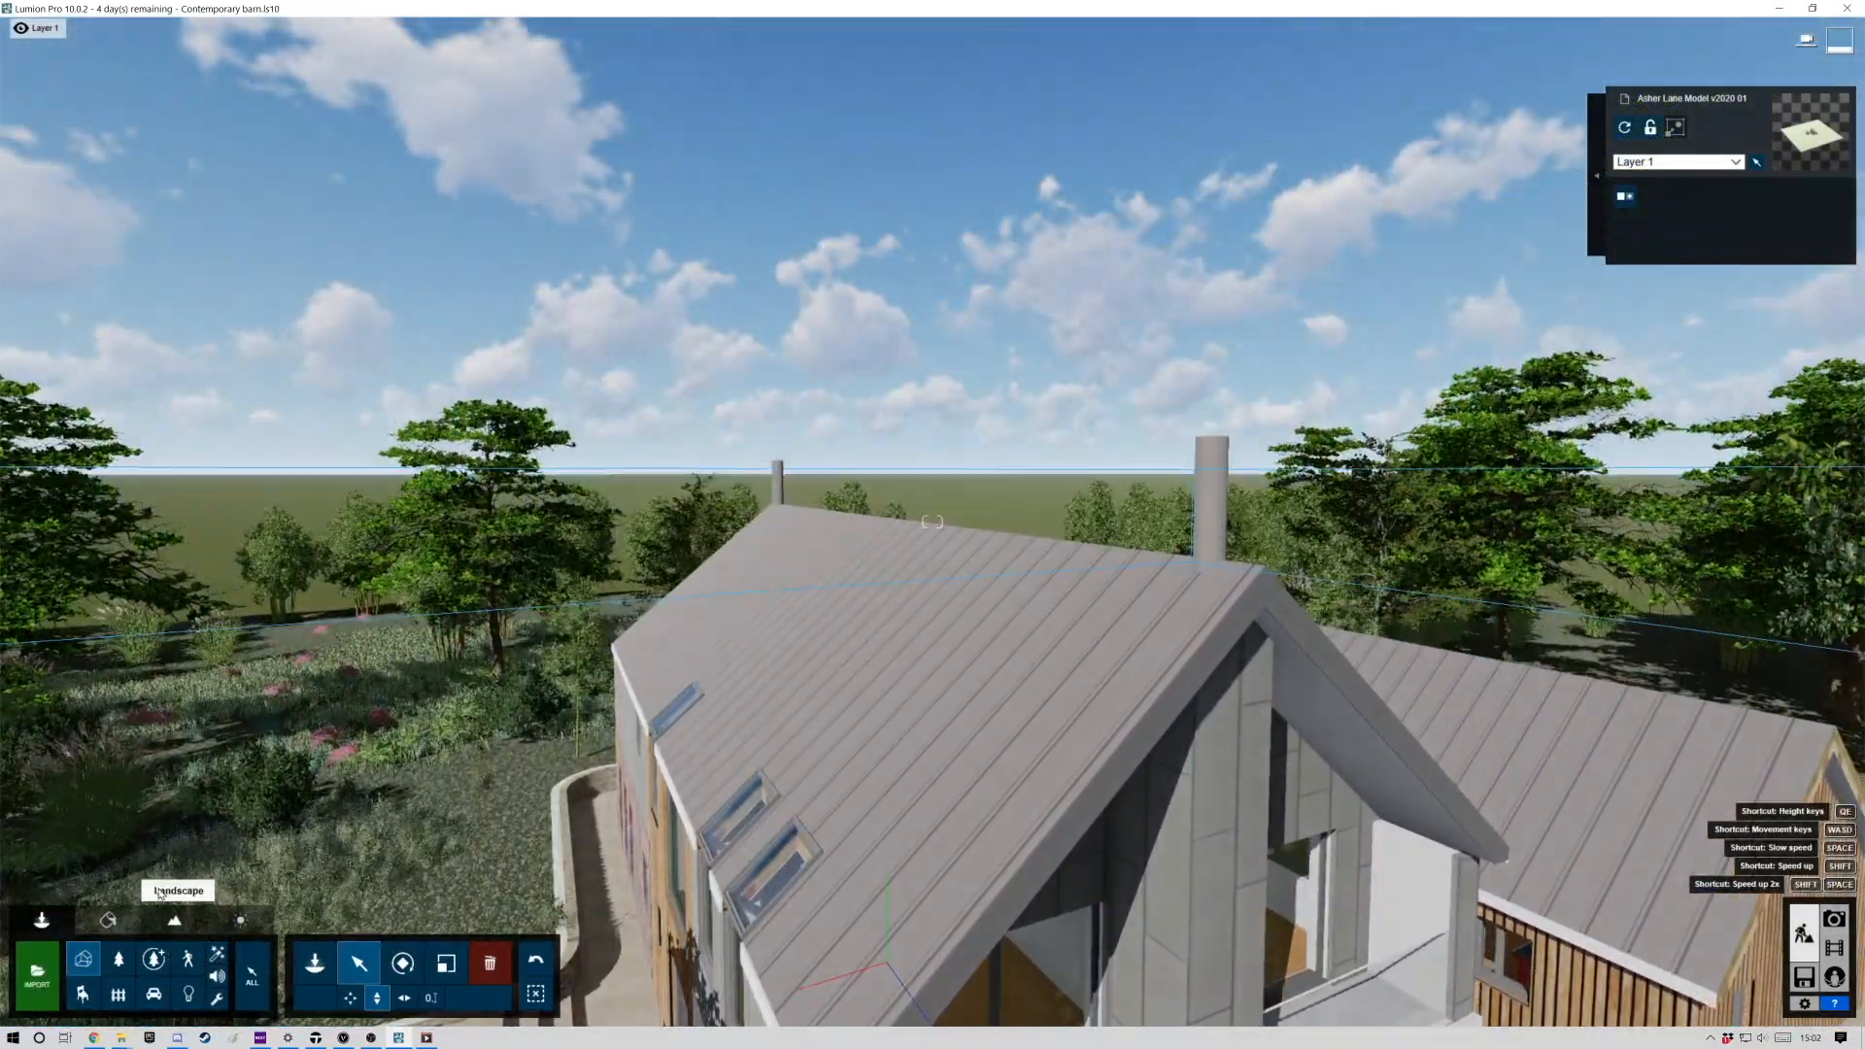
click(108, 920)
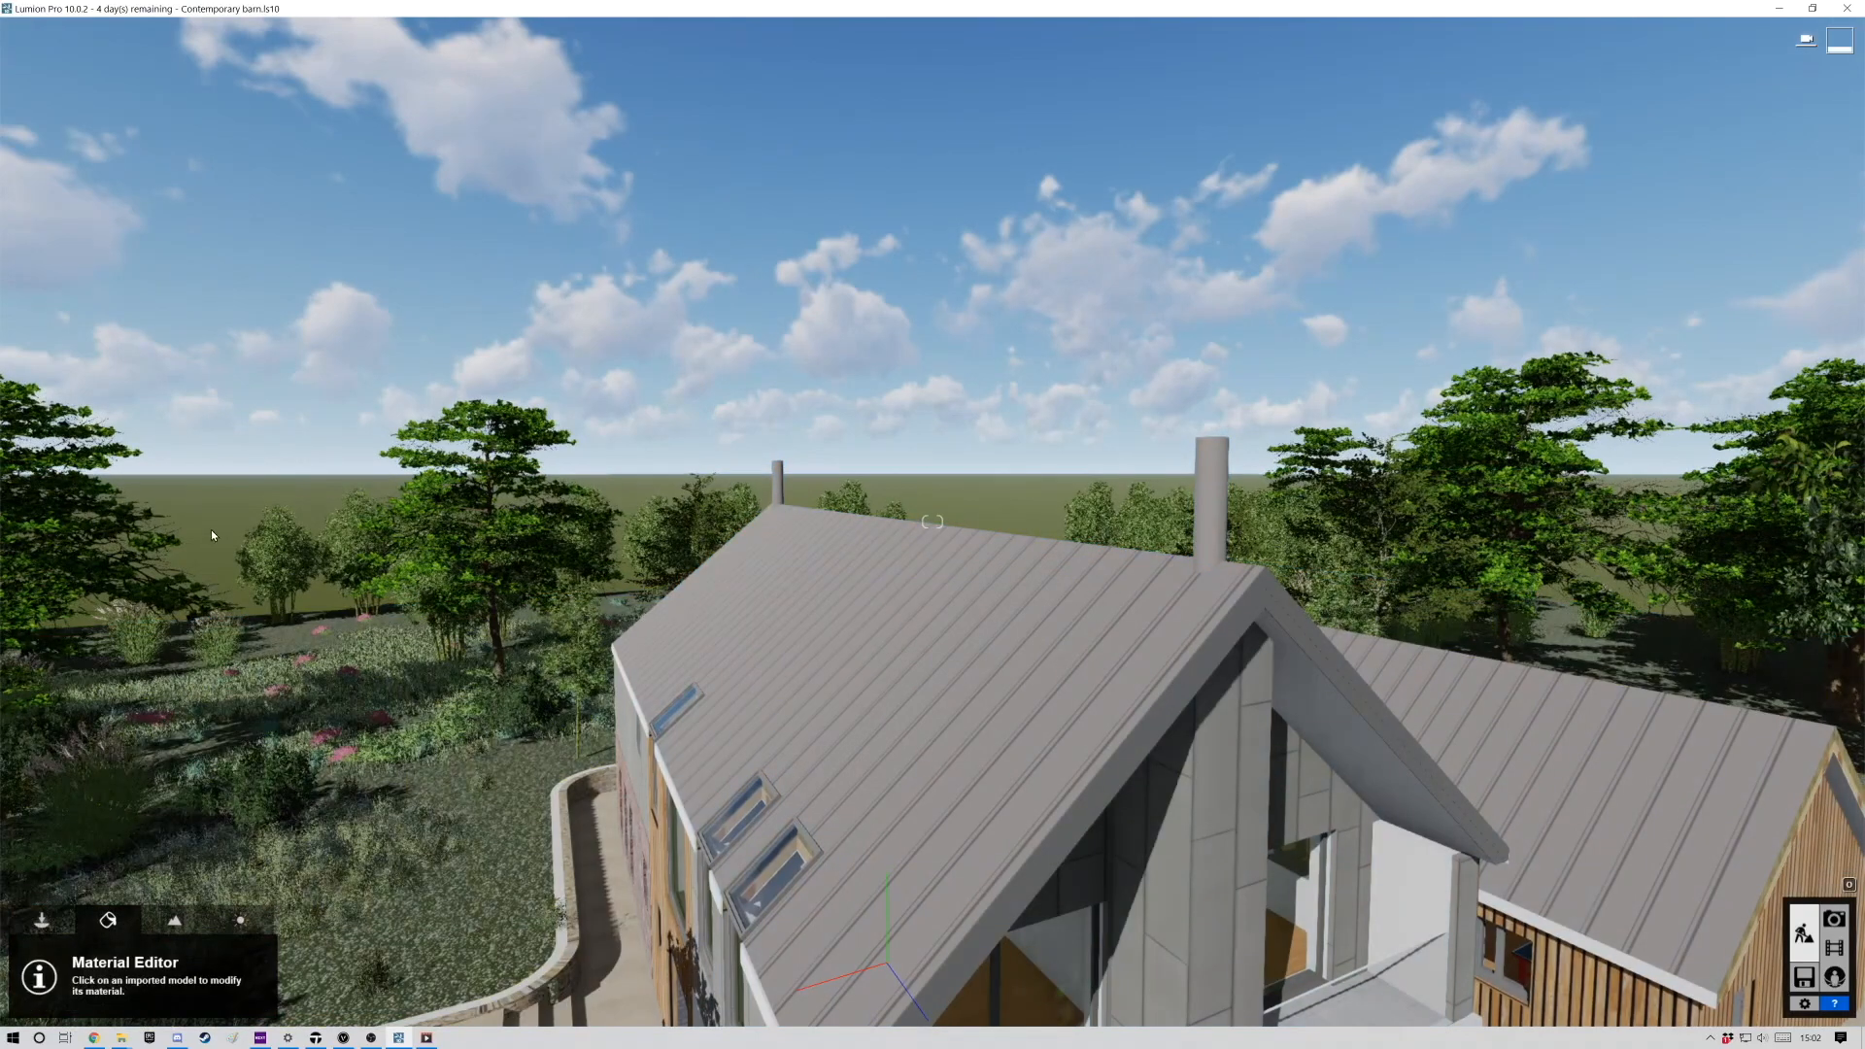
key(q)
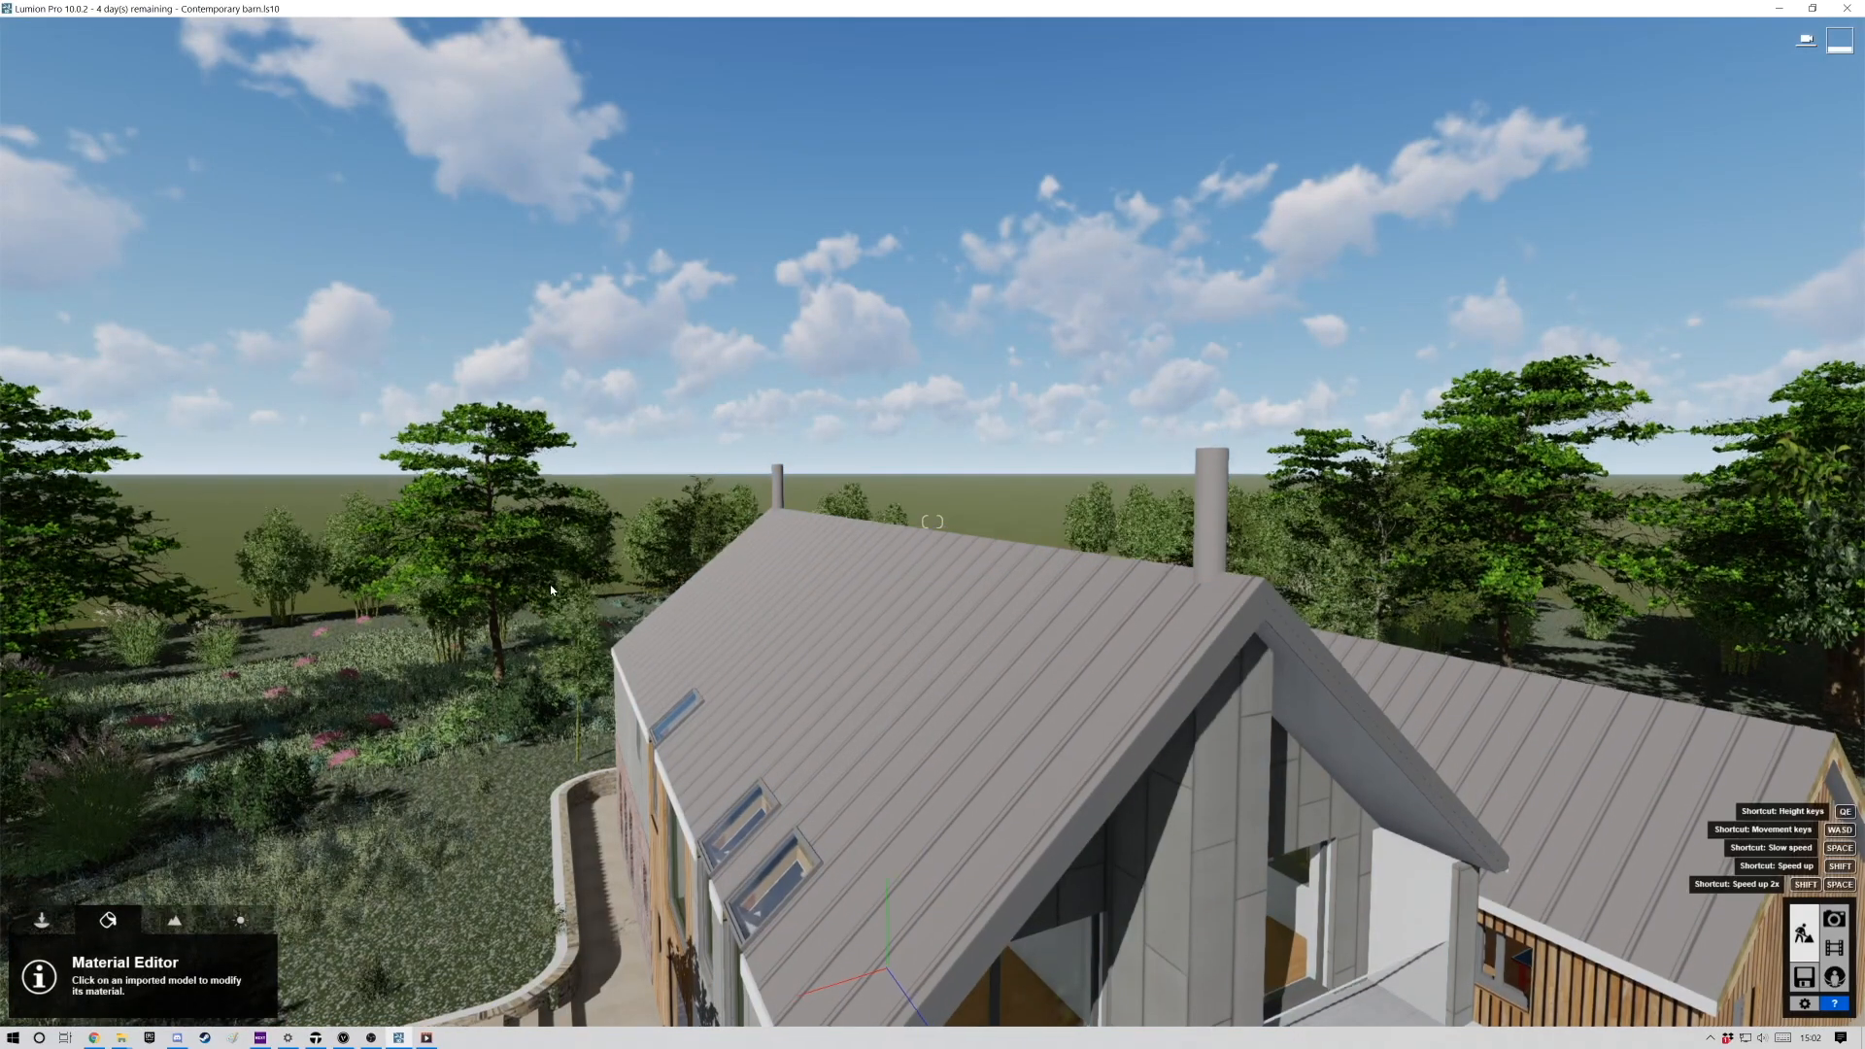
key(q)
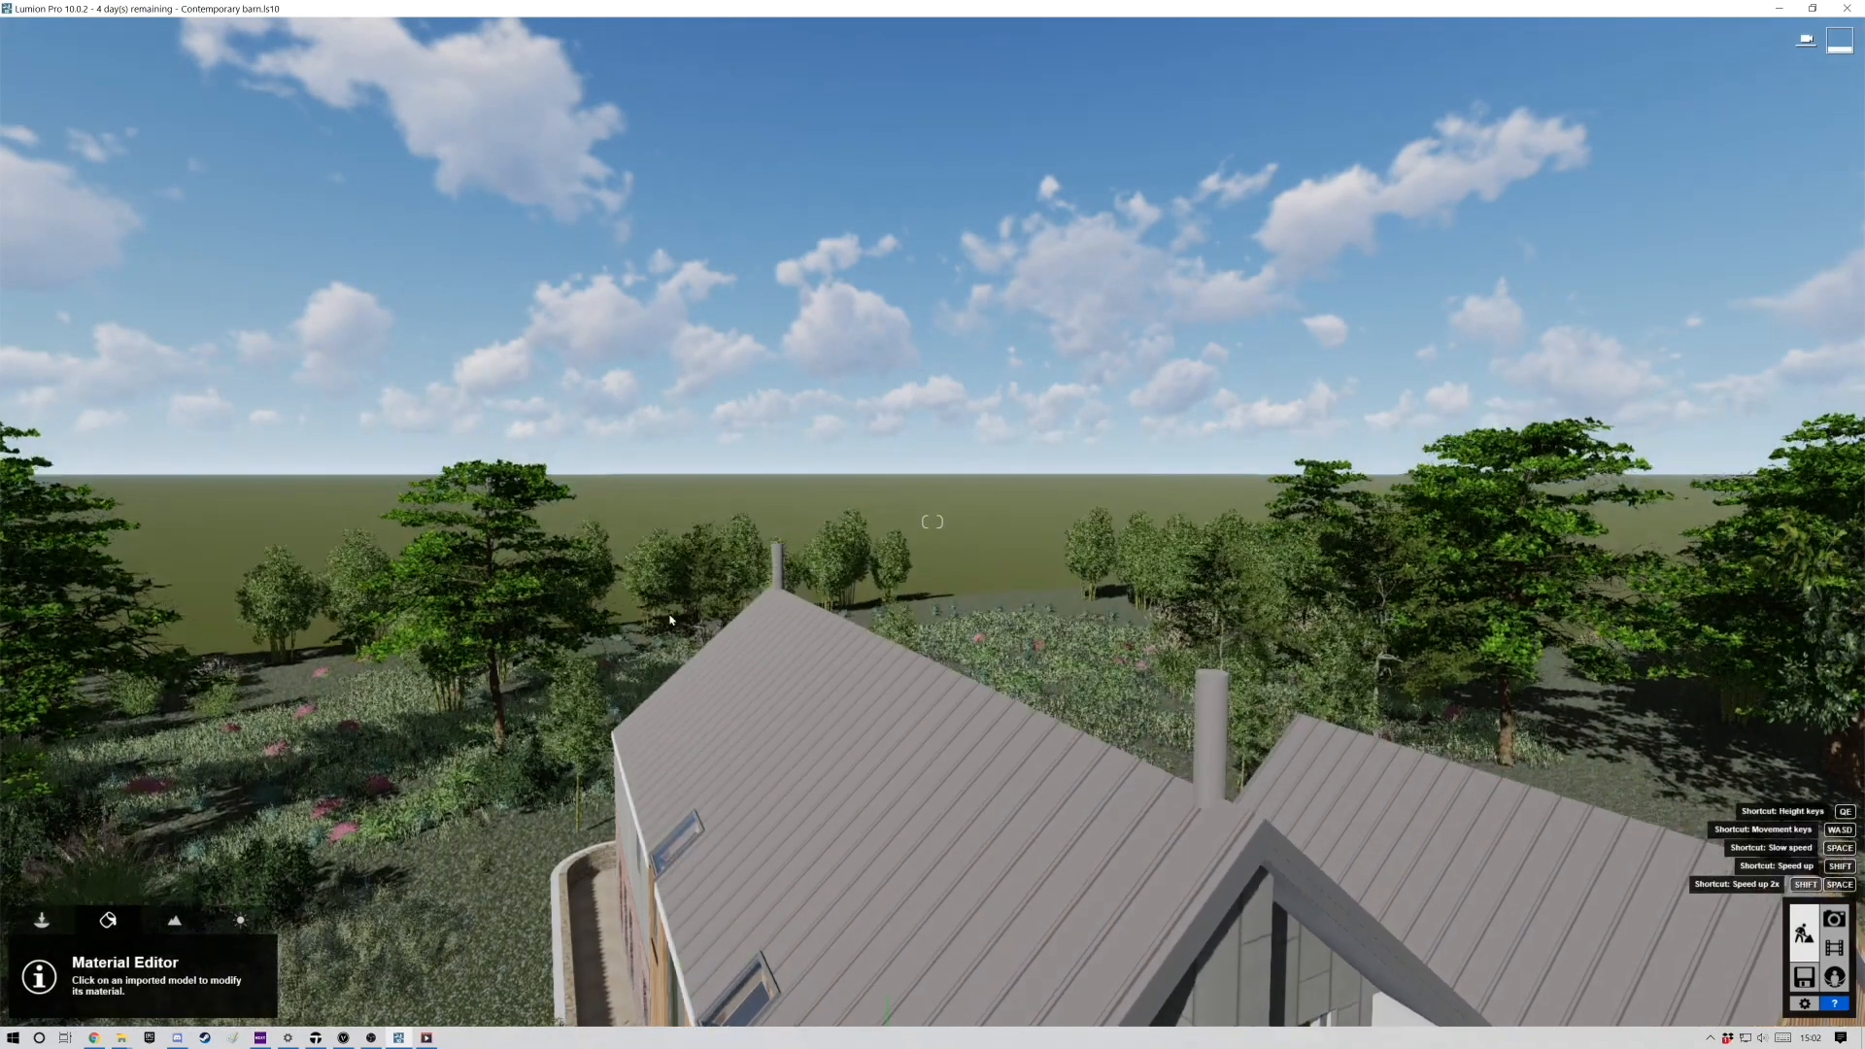
click(175, 921)
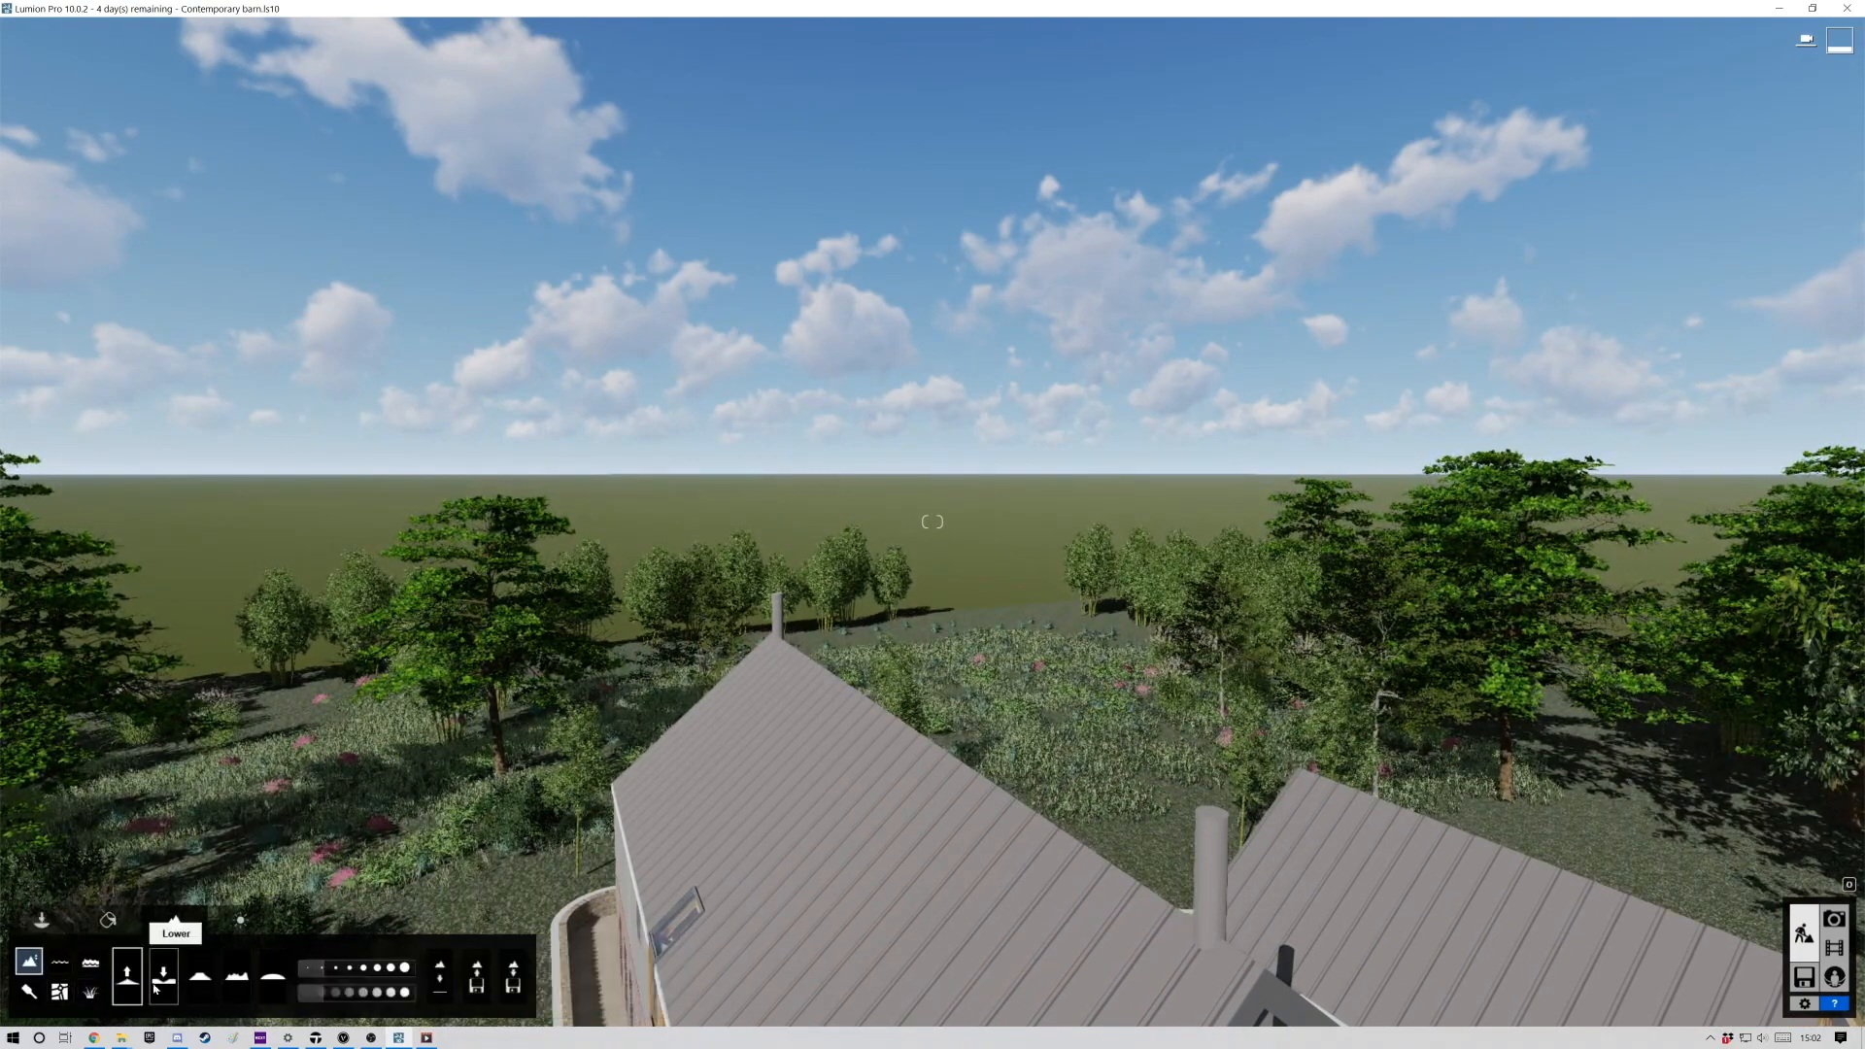
click(194, 580)
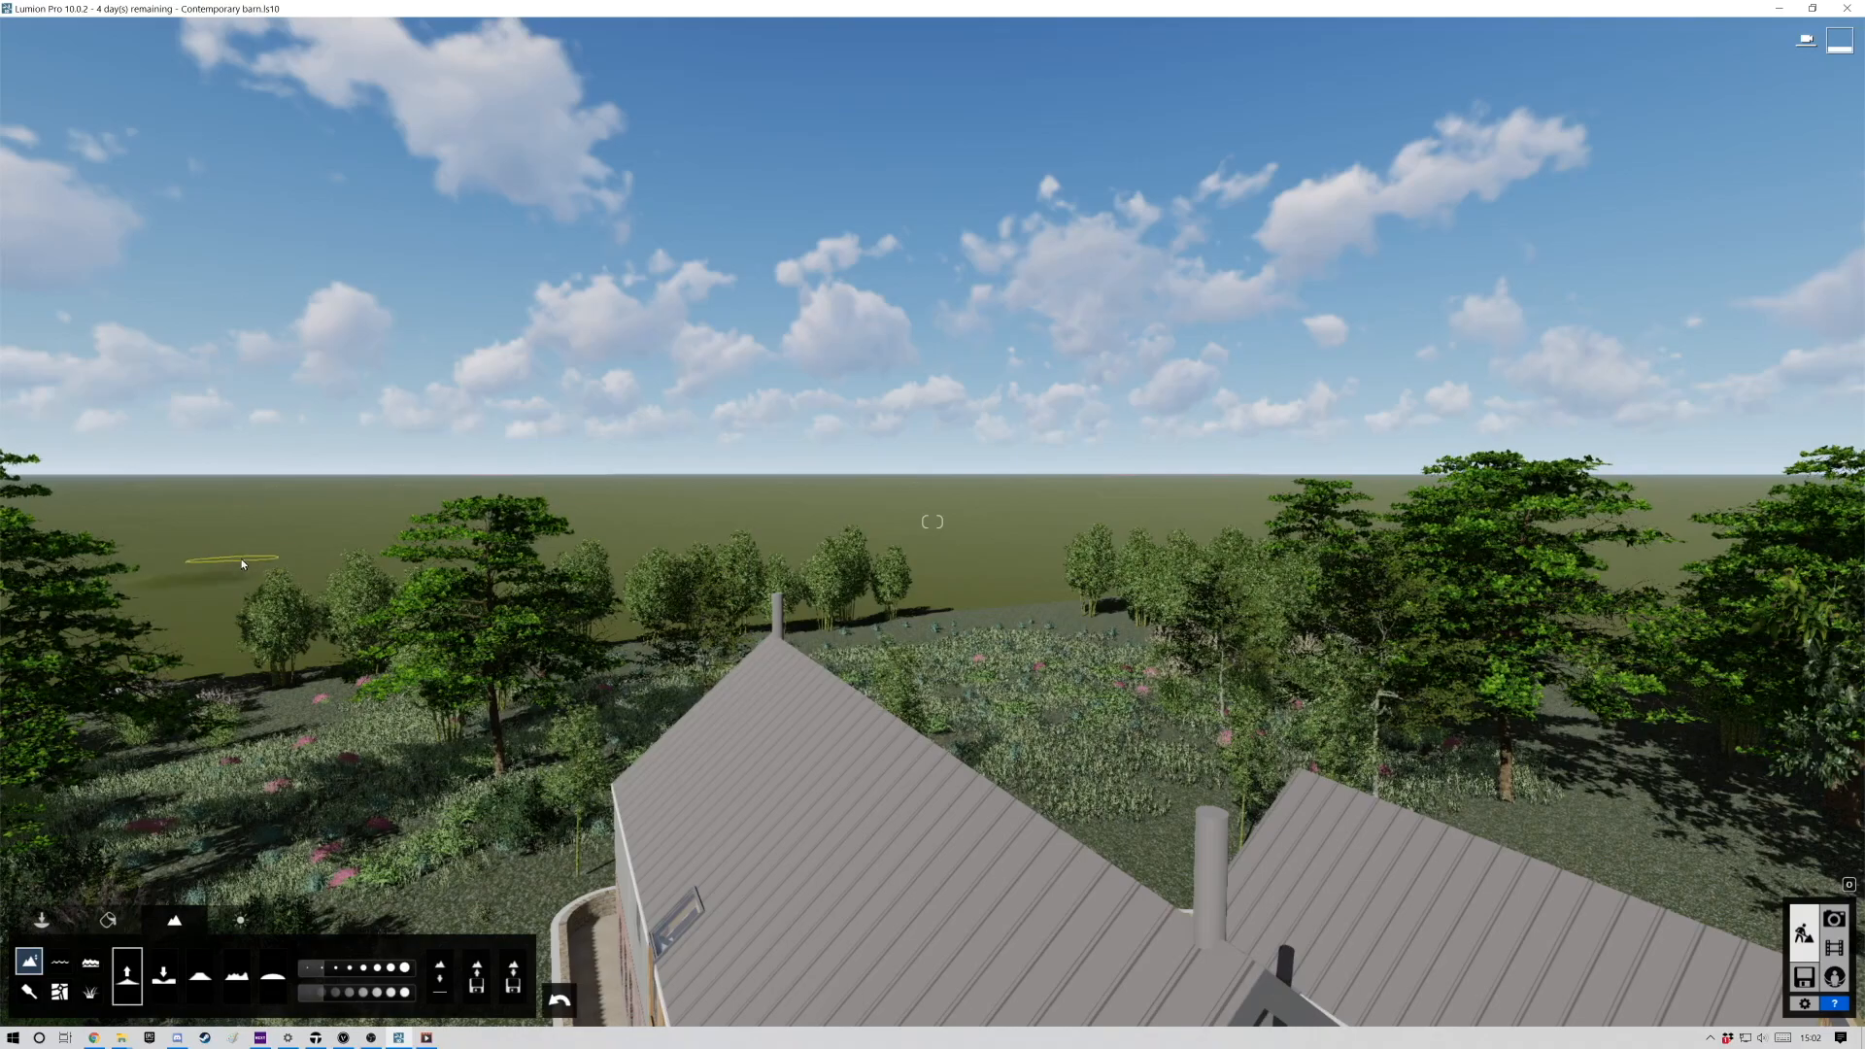
key(q)
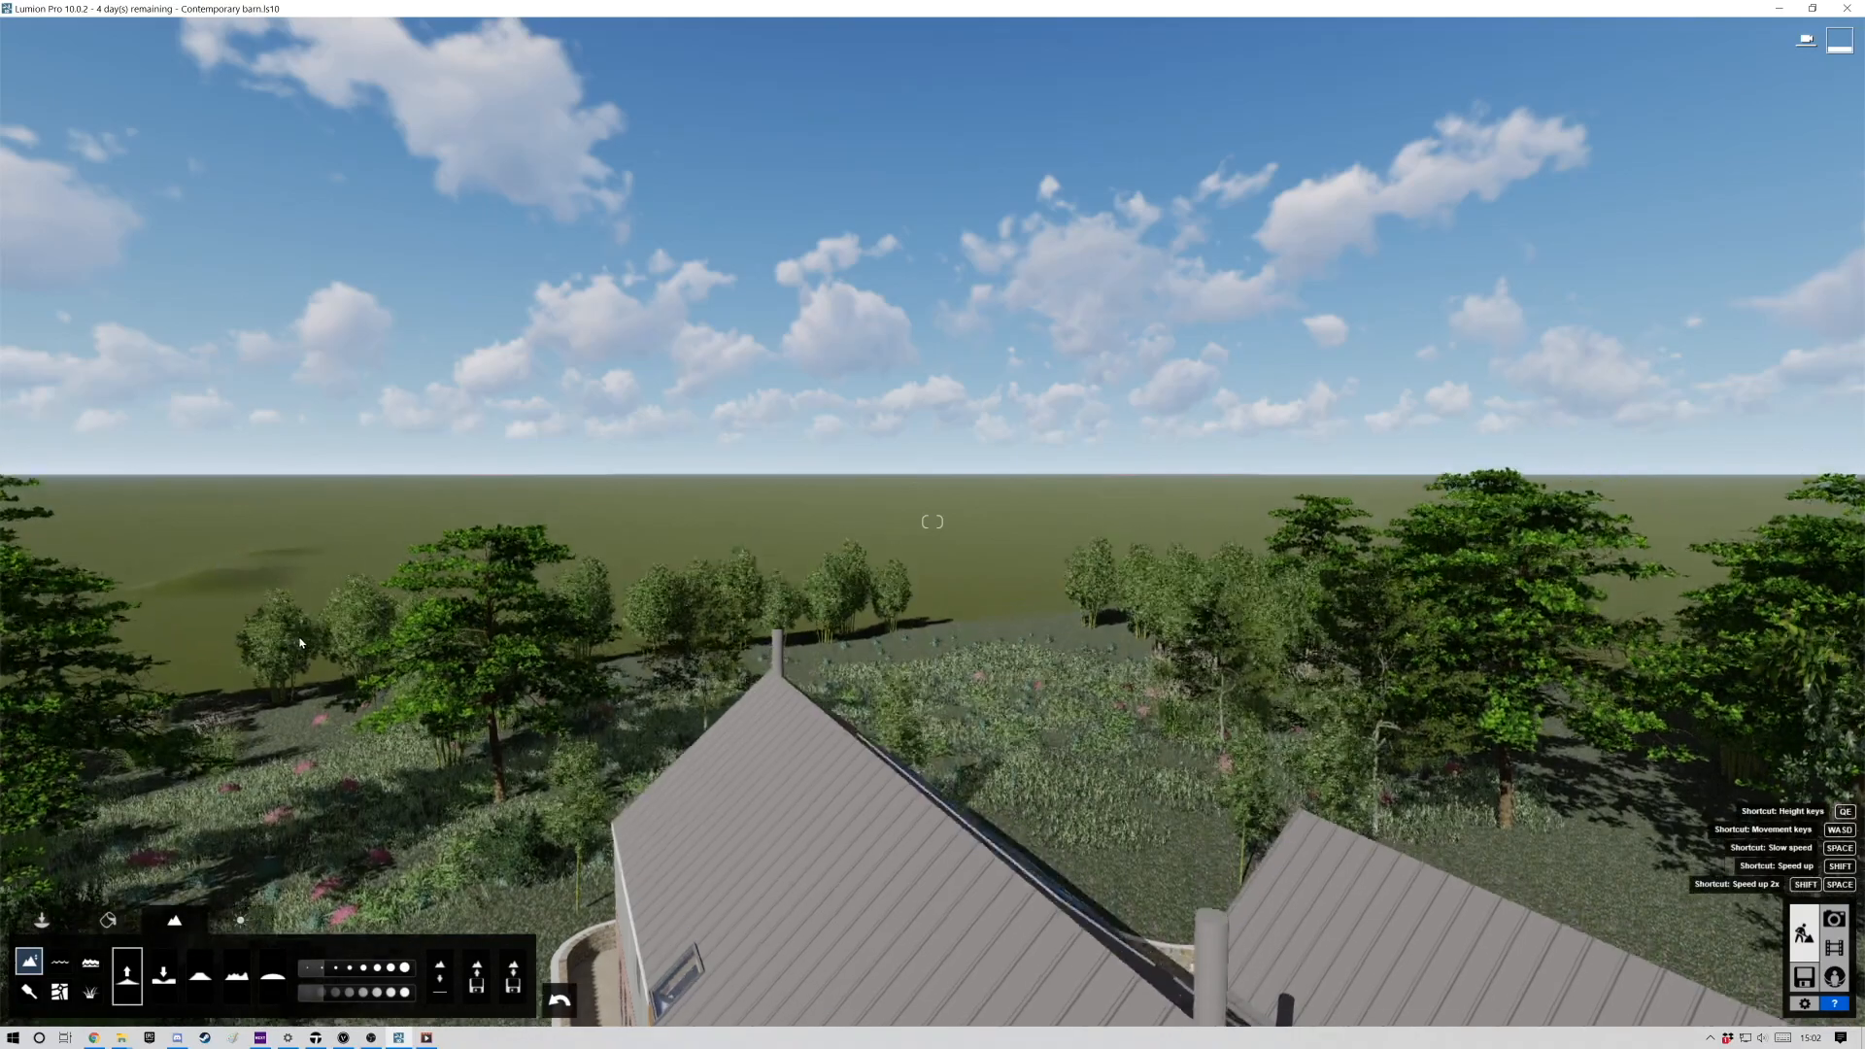
right_drag(368, 575, 199, 941)
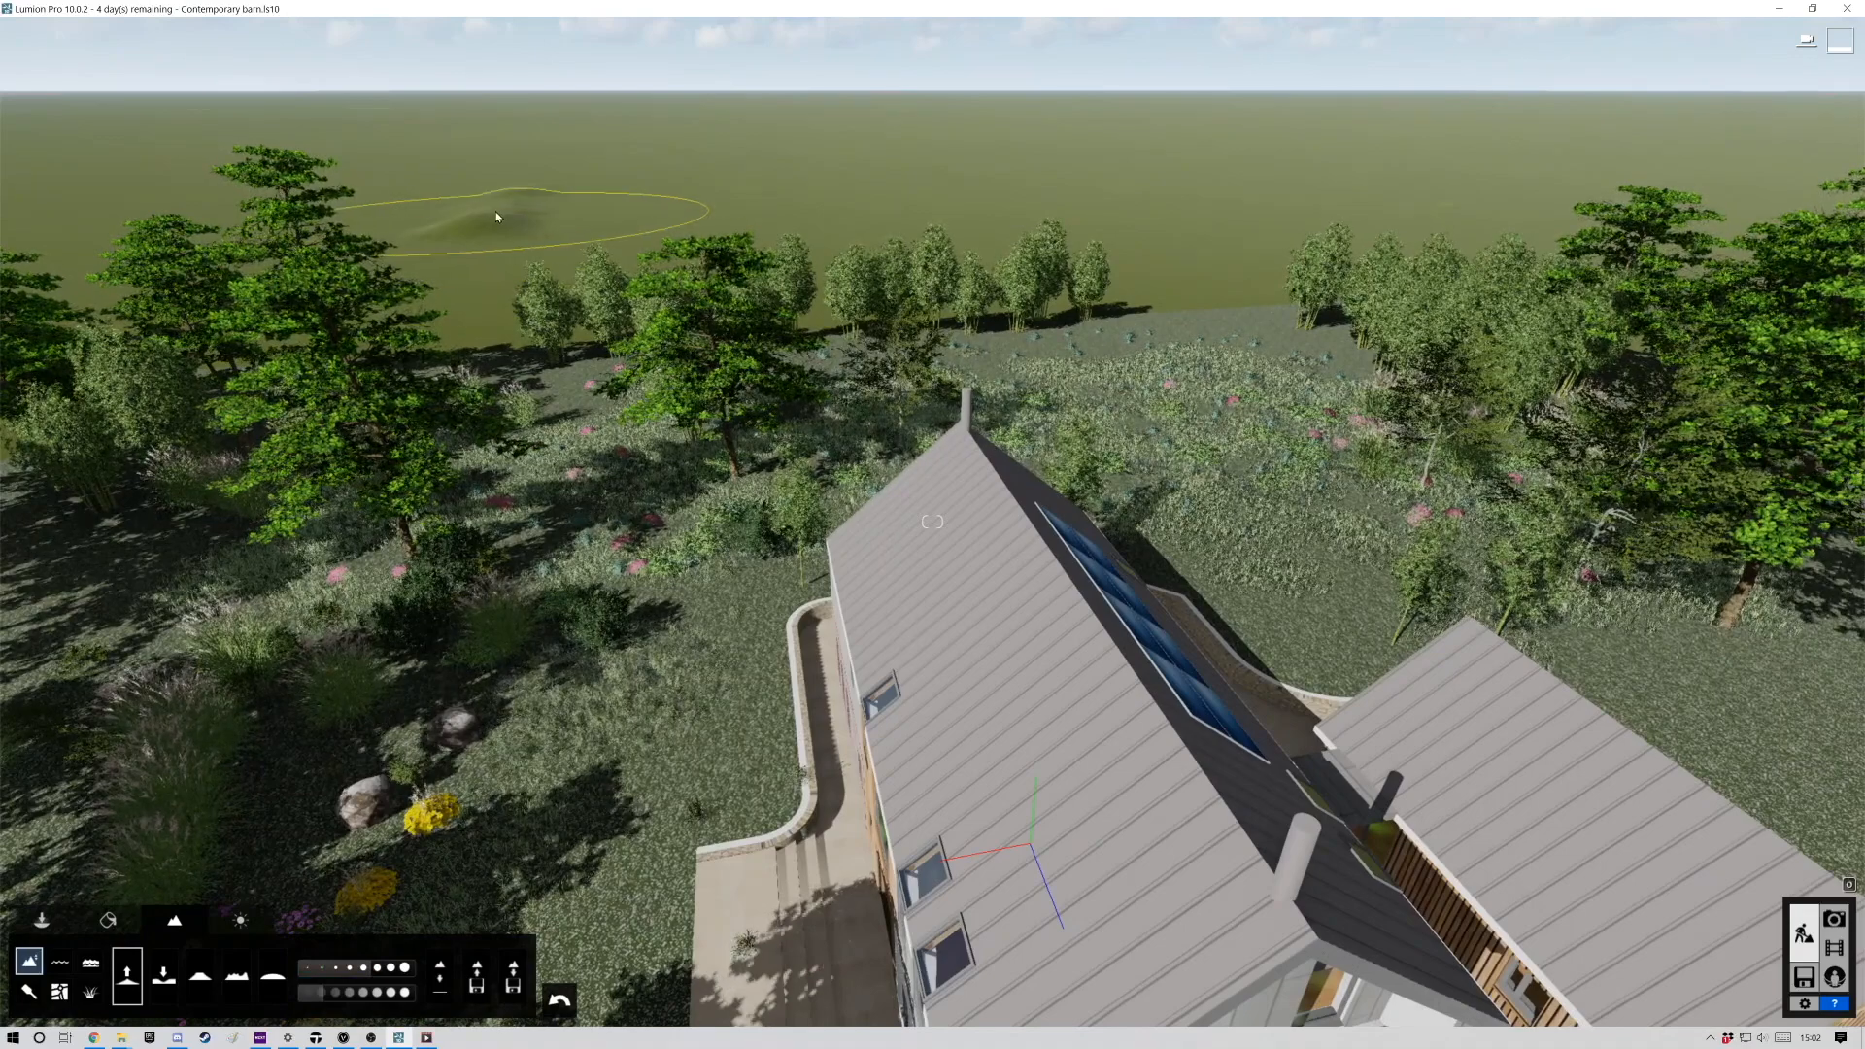
drag(595, 201, 726, 184)
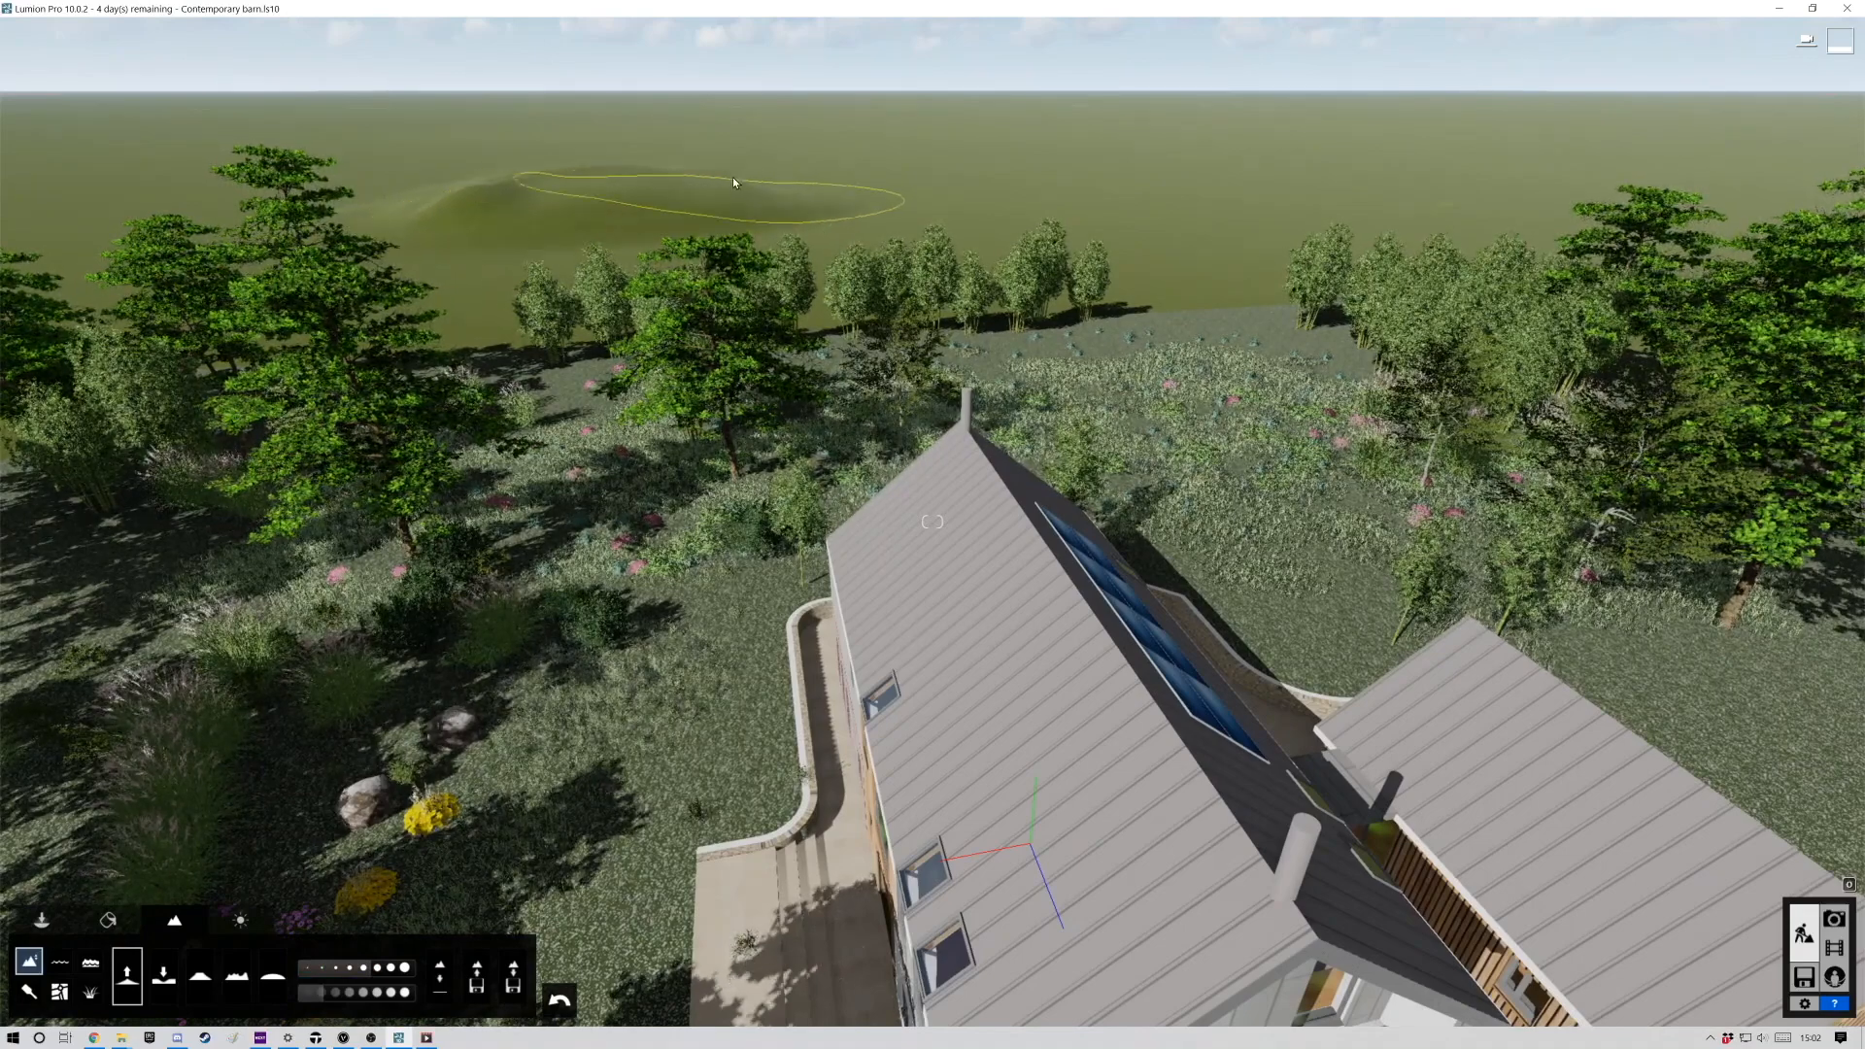
Extend the raised terrain into gentle undulations along and beneath the far tree line.
drag(1102, 272, 968, 207)
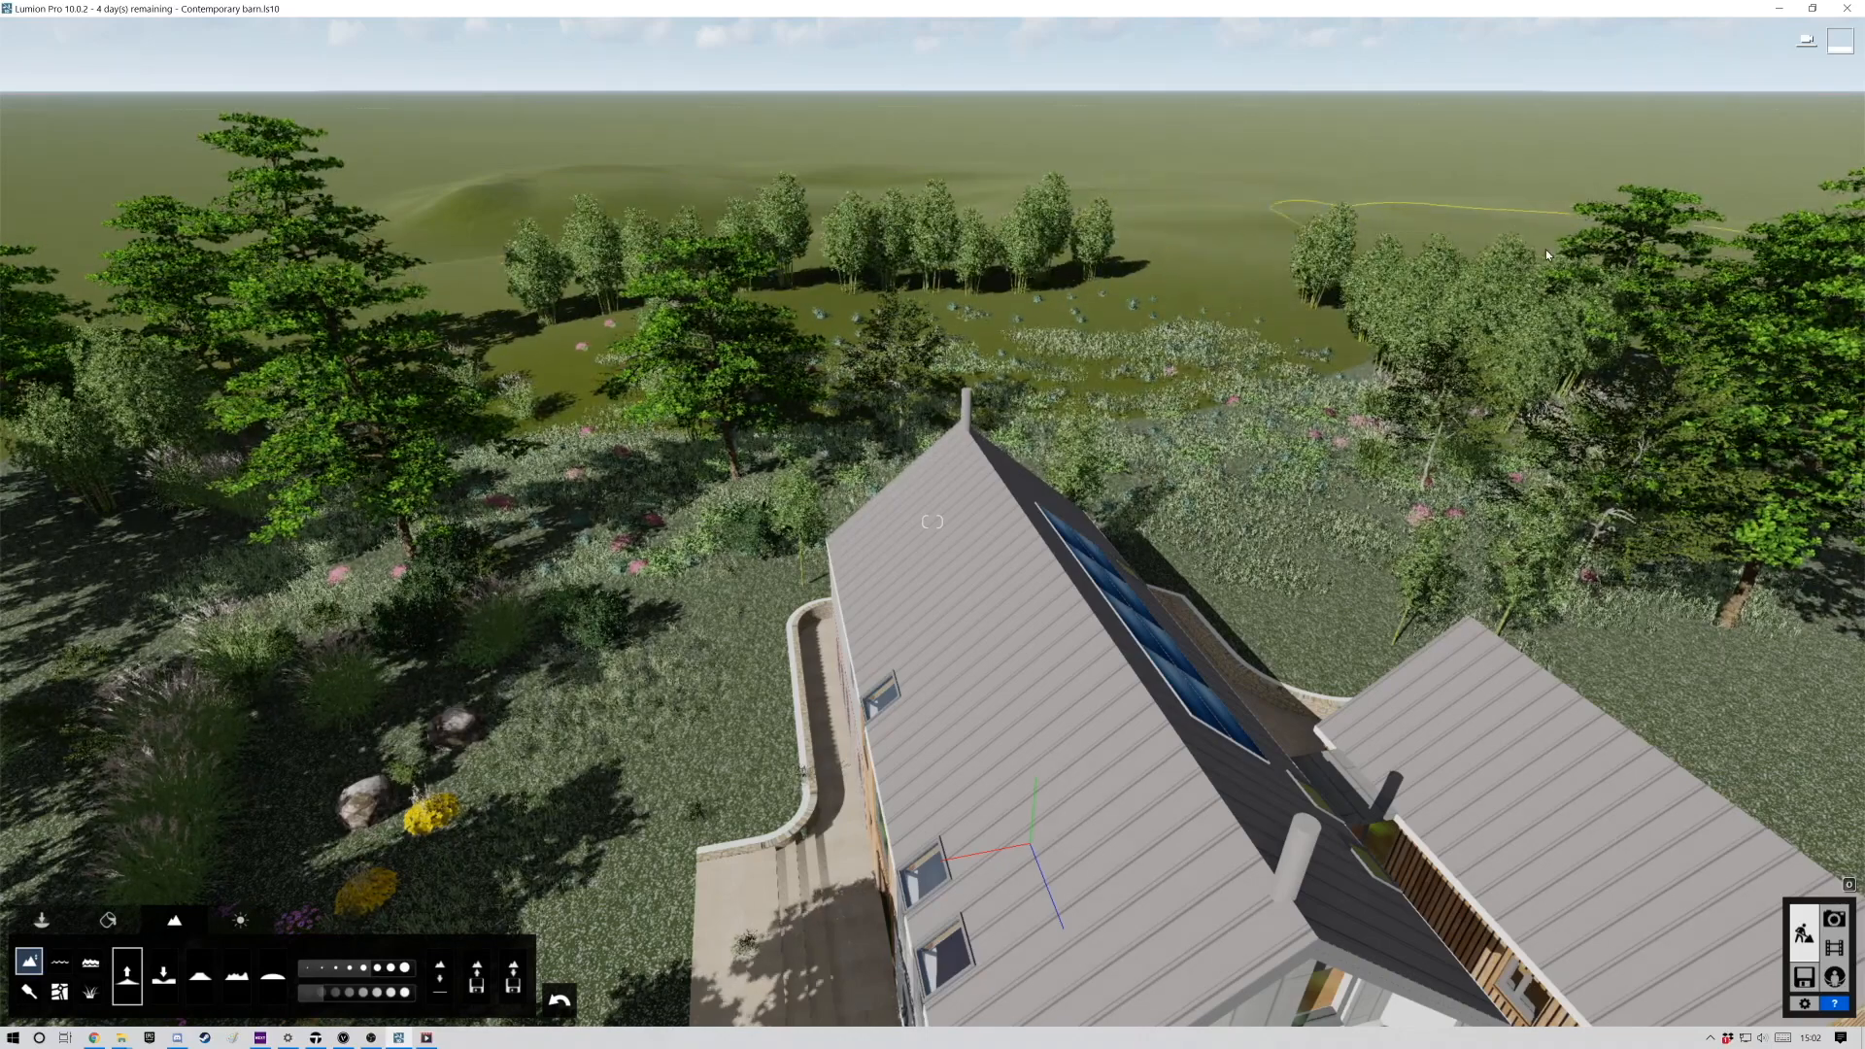
drag(1183, 250, 671, 250)
drag(267, 309, 320, 311)
Continue raising the terrain around the plot, behind the dense woodland by the smaller barn and beyond the trees on the adjoining side.
key(w)
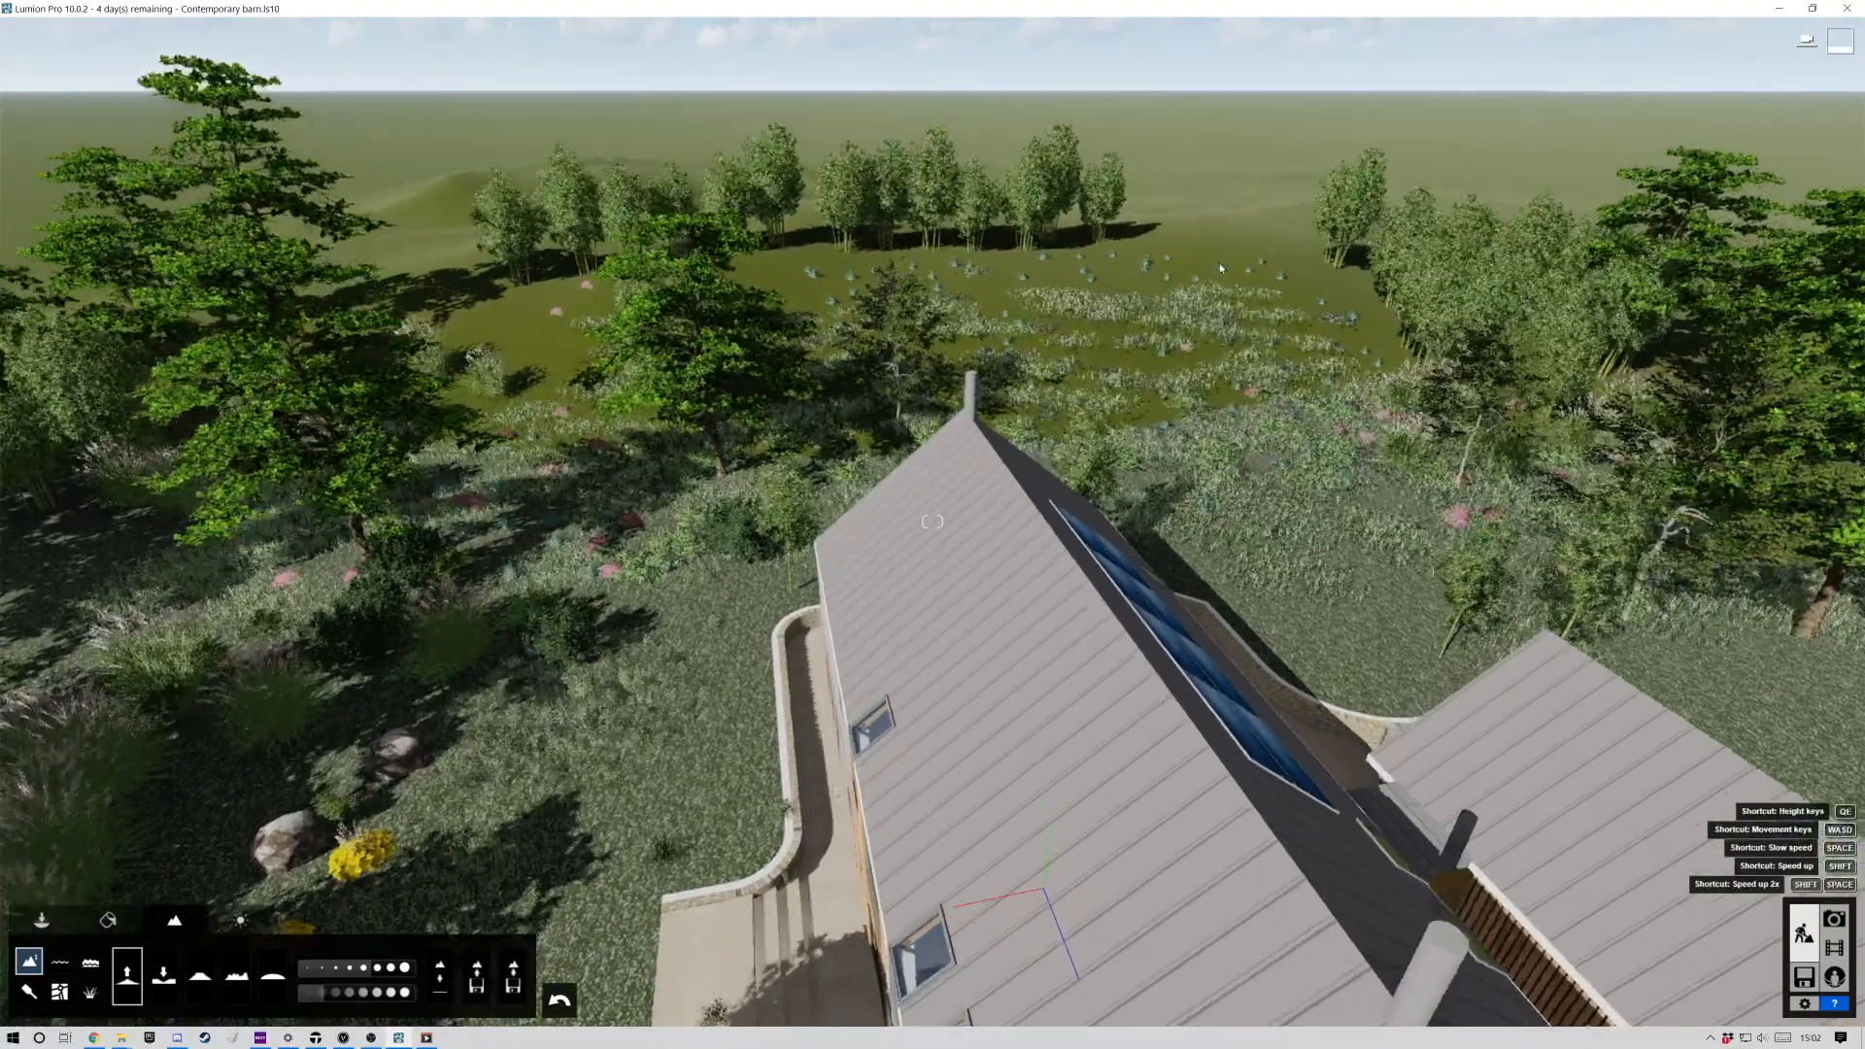
key(s)
right_drag(1221, 268, 830, 282)
key(q)
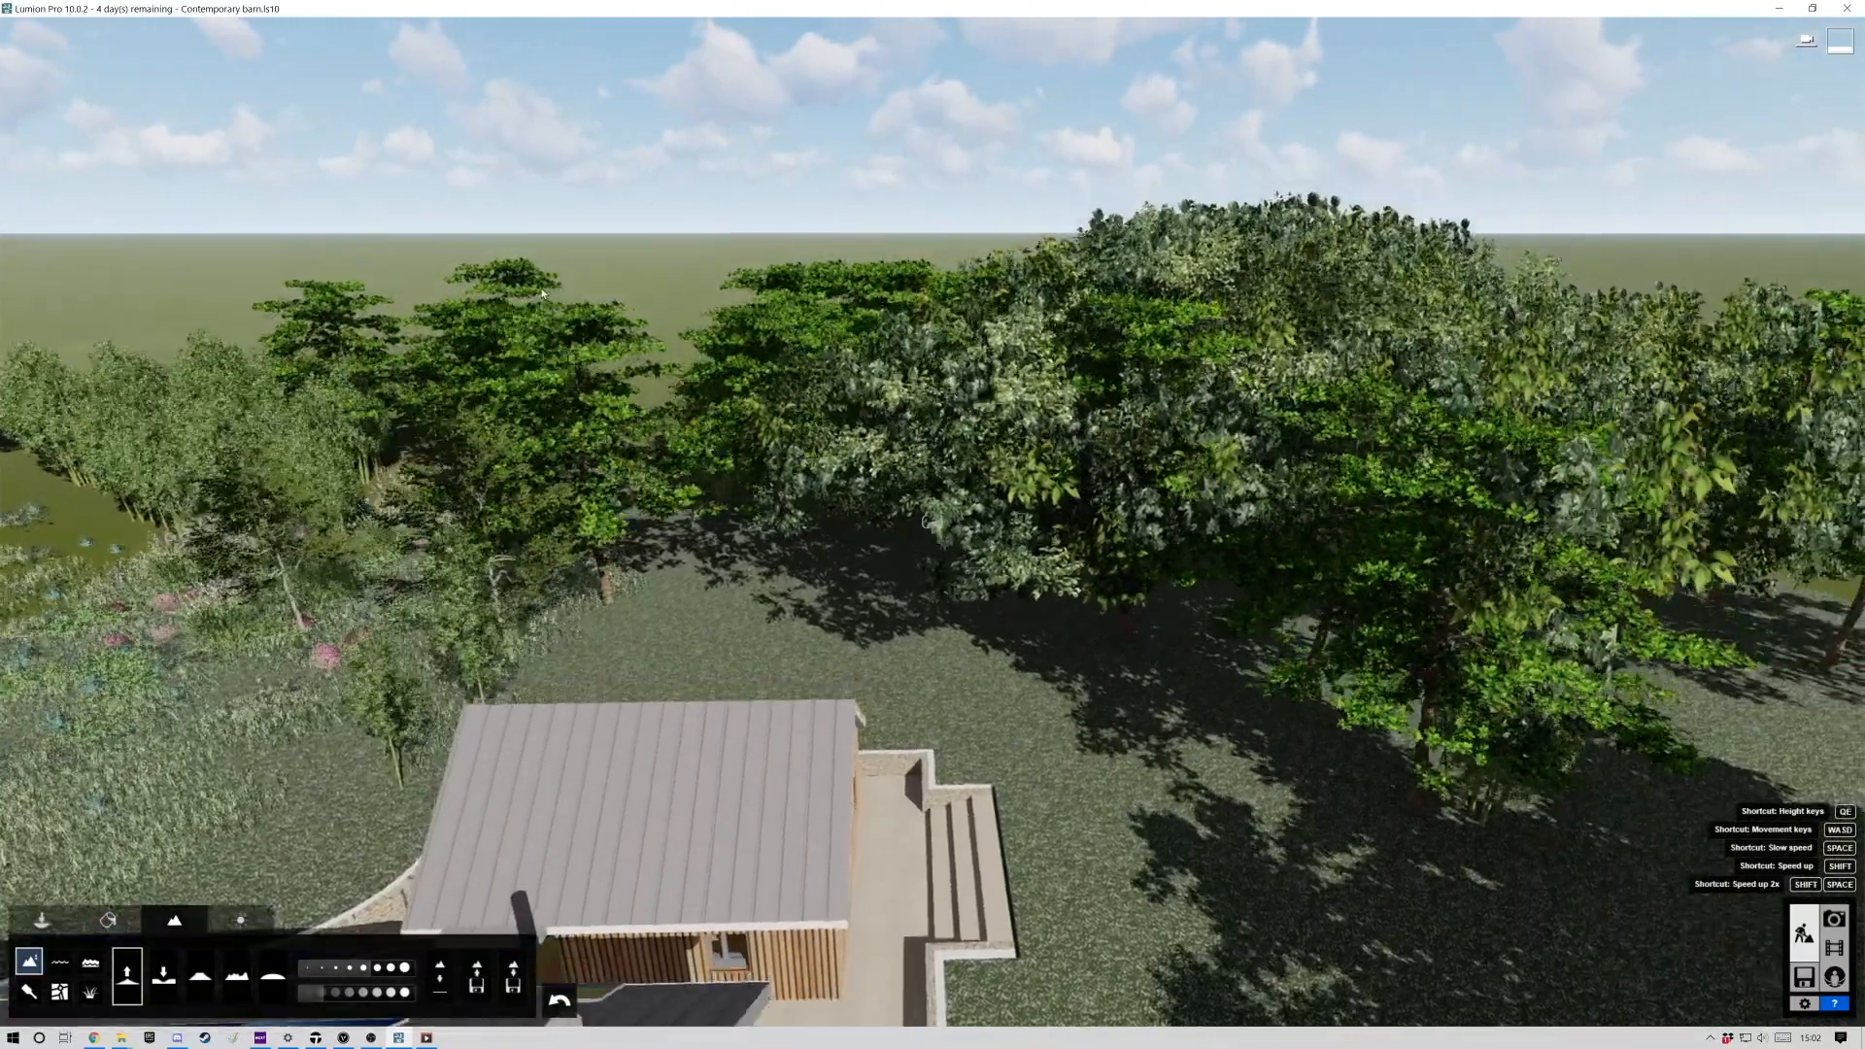
key(w)
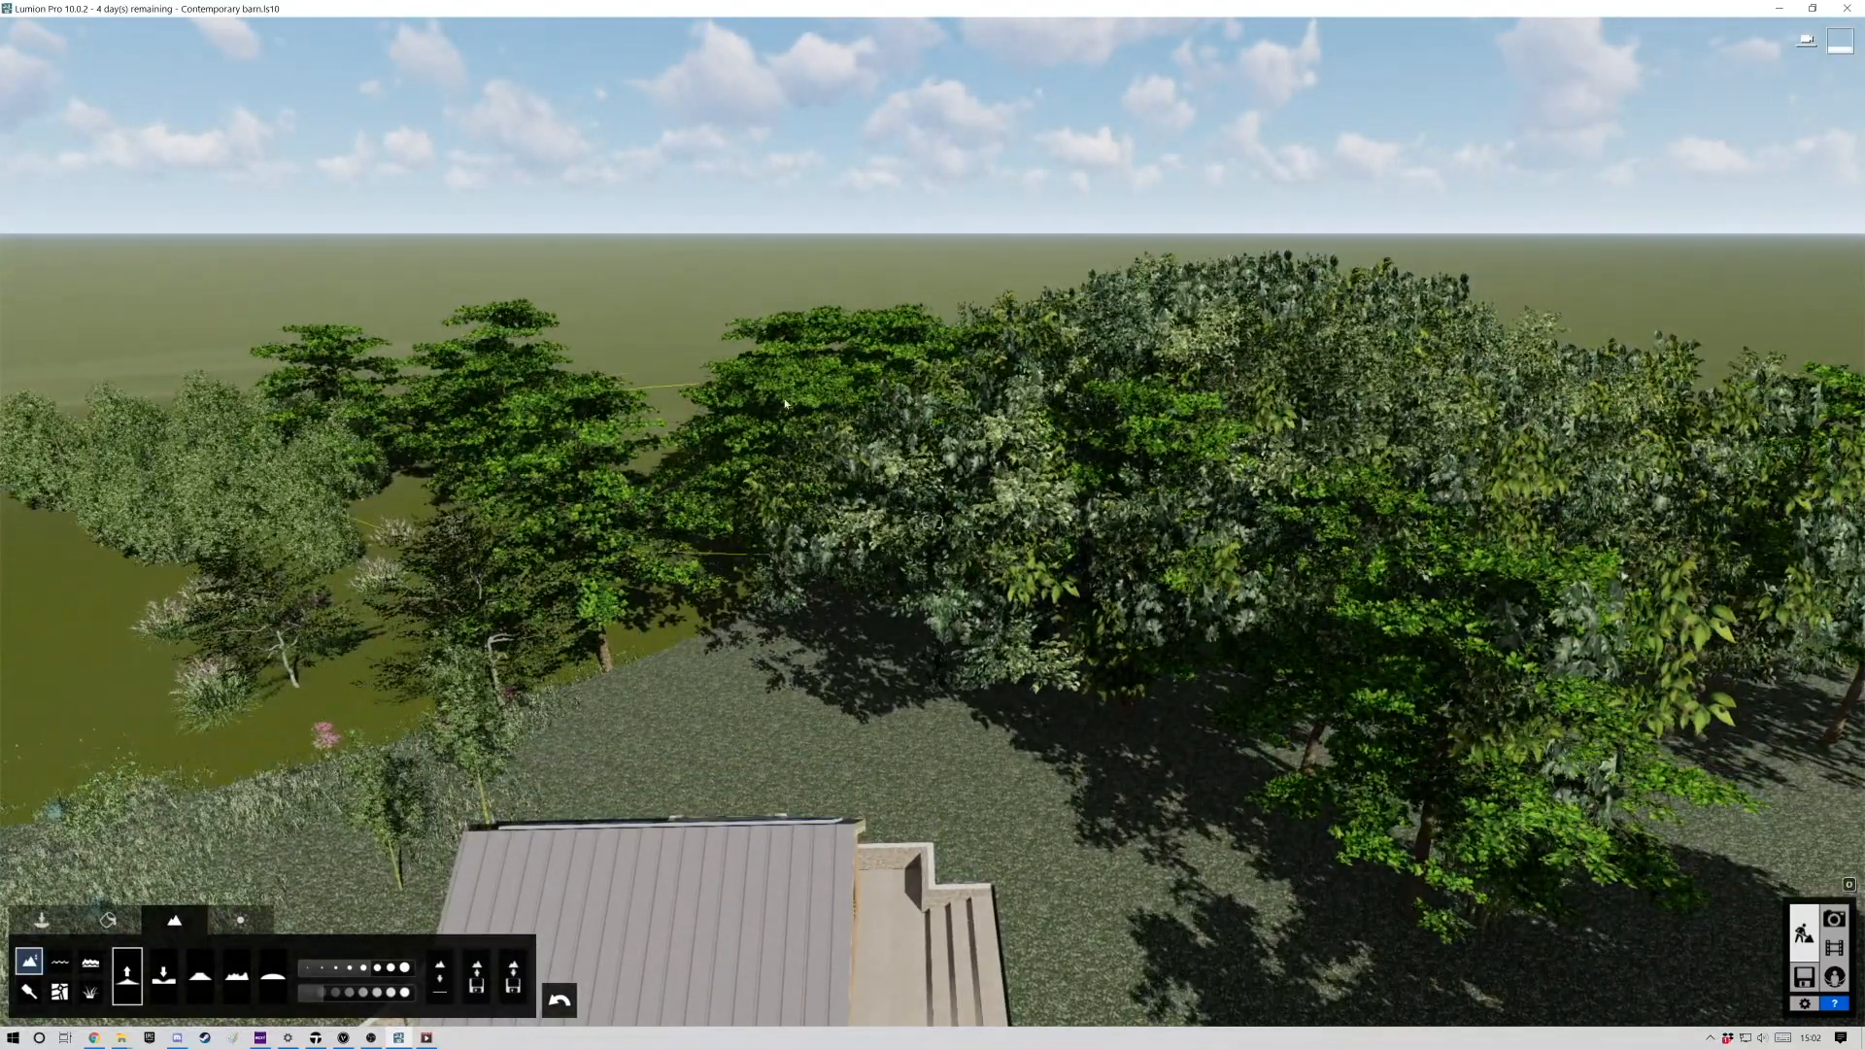
drag(785, 403, 874, 384)
right_drag(1348, 400, 525, 573)
mouse_move(505, 577)
mouse_down()
mouse_move(473, 580)
mouse_move(979, 488)
mouse_move(1516, 461)
mouse_move(1268, 519)
mouse_up()
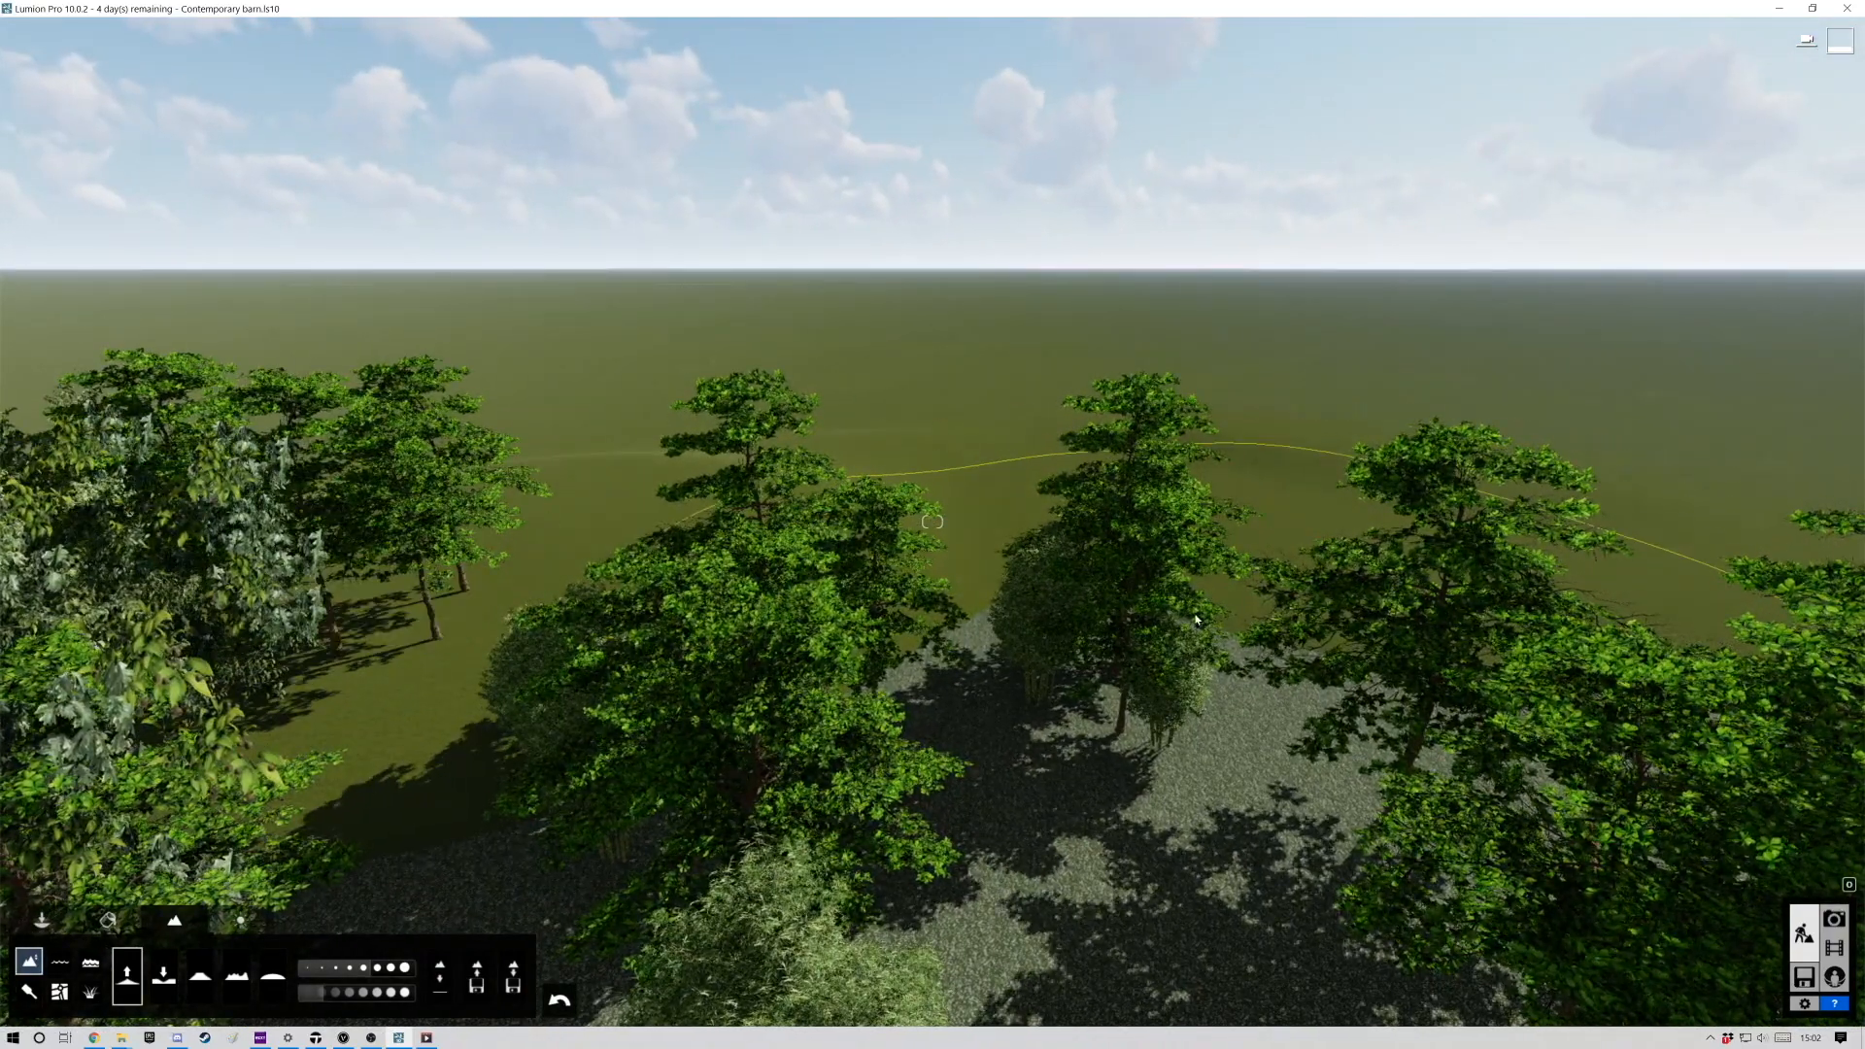
Replace the site model's ground material with the grass material Ground 021 2048 and save the change.
click(108, 920)
click(1056, 830)
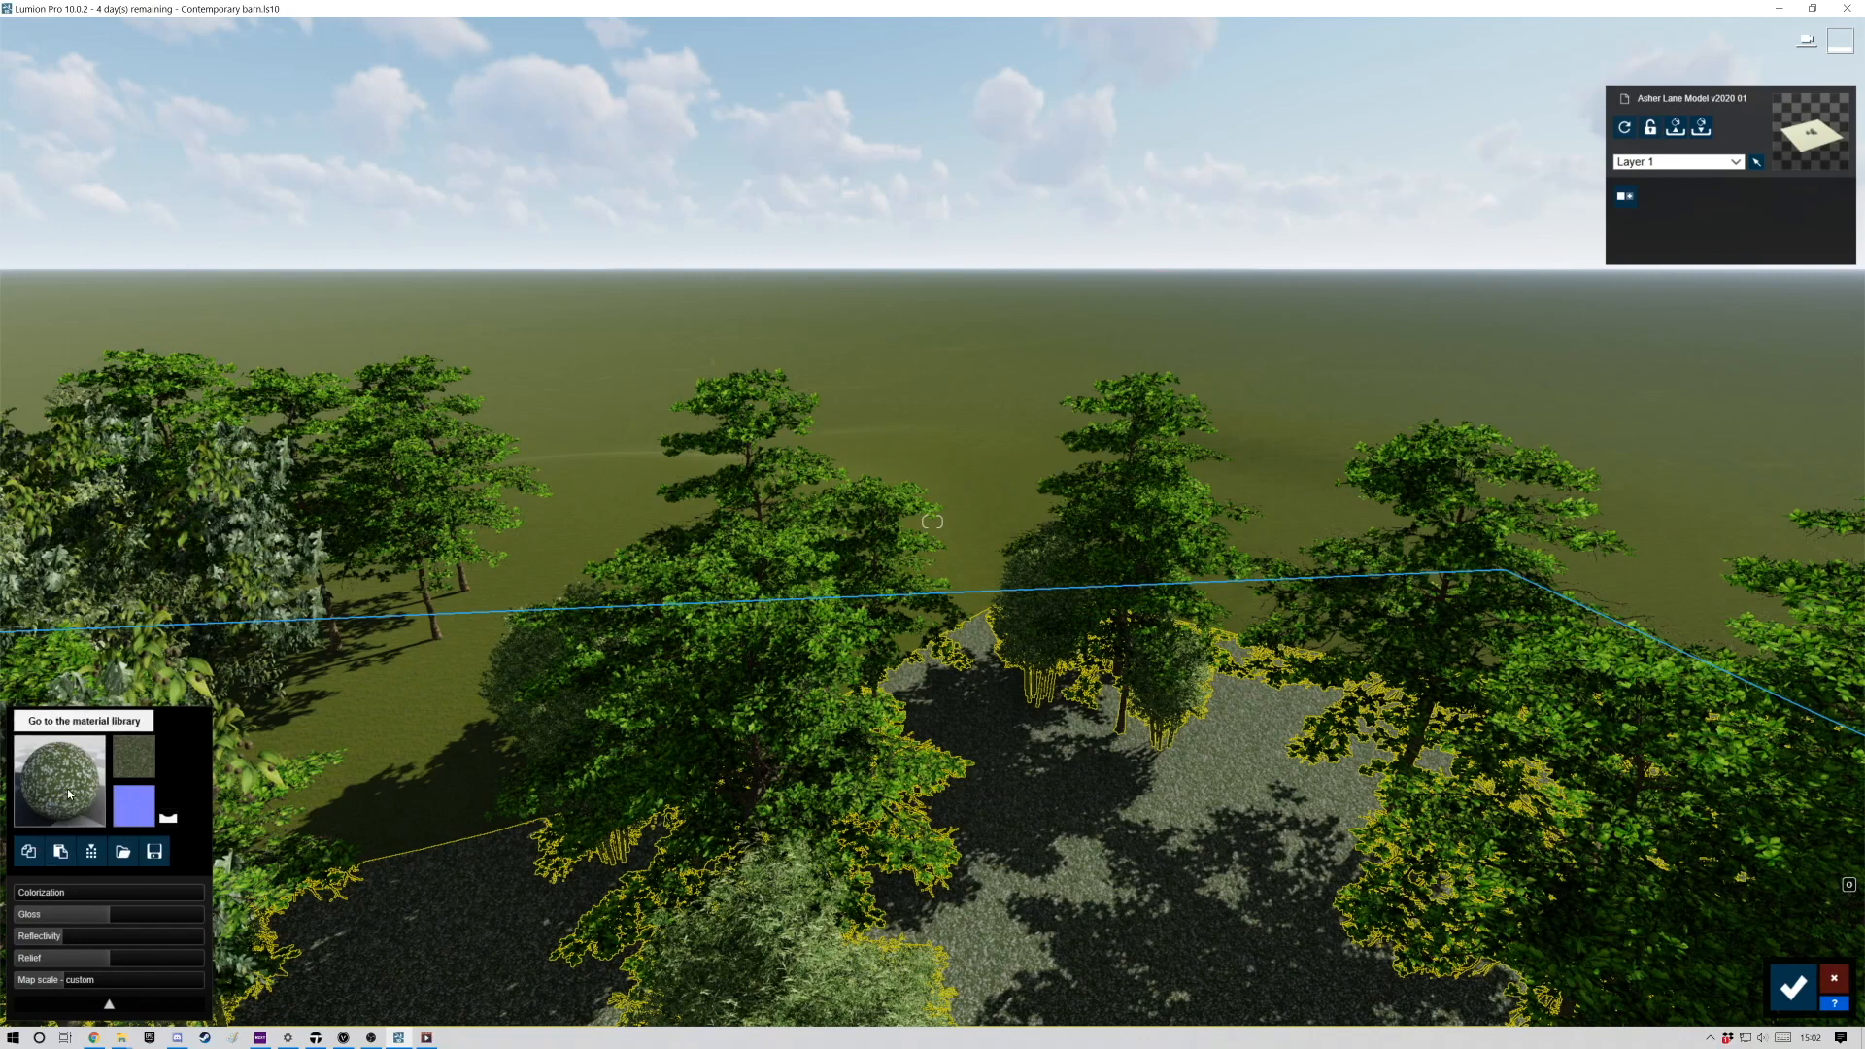
click(110, 771)
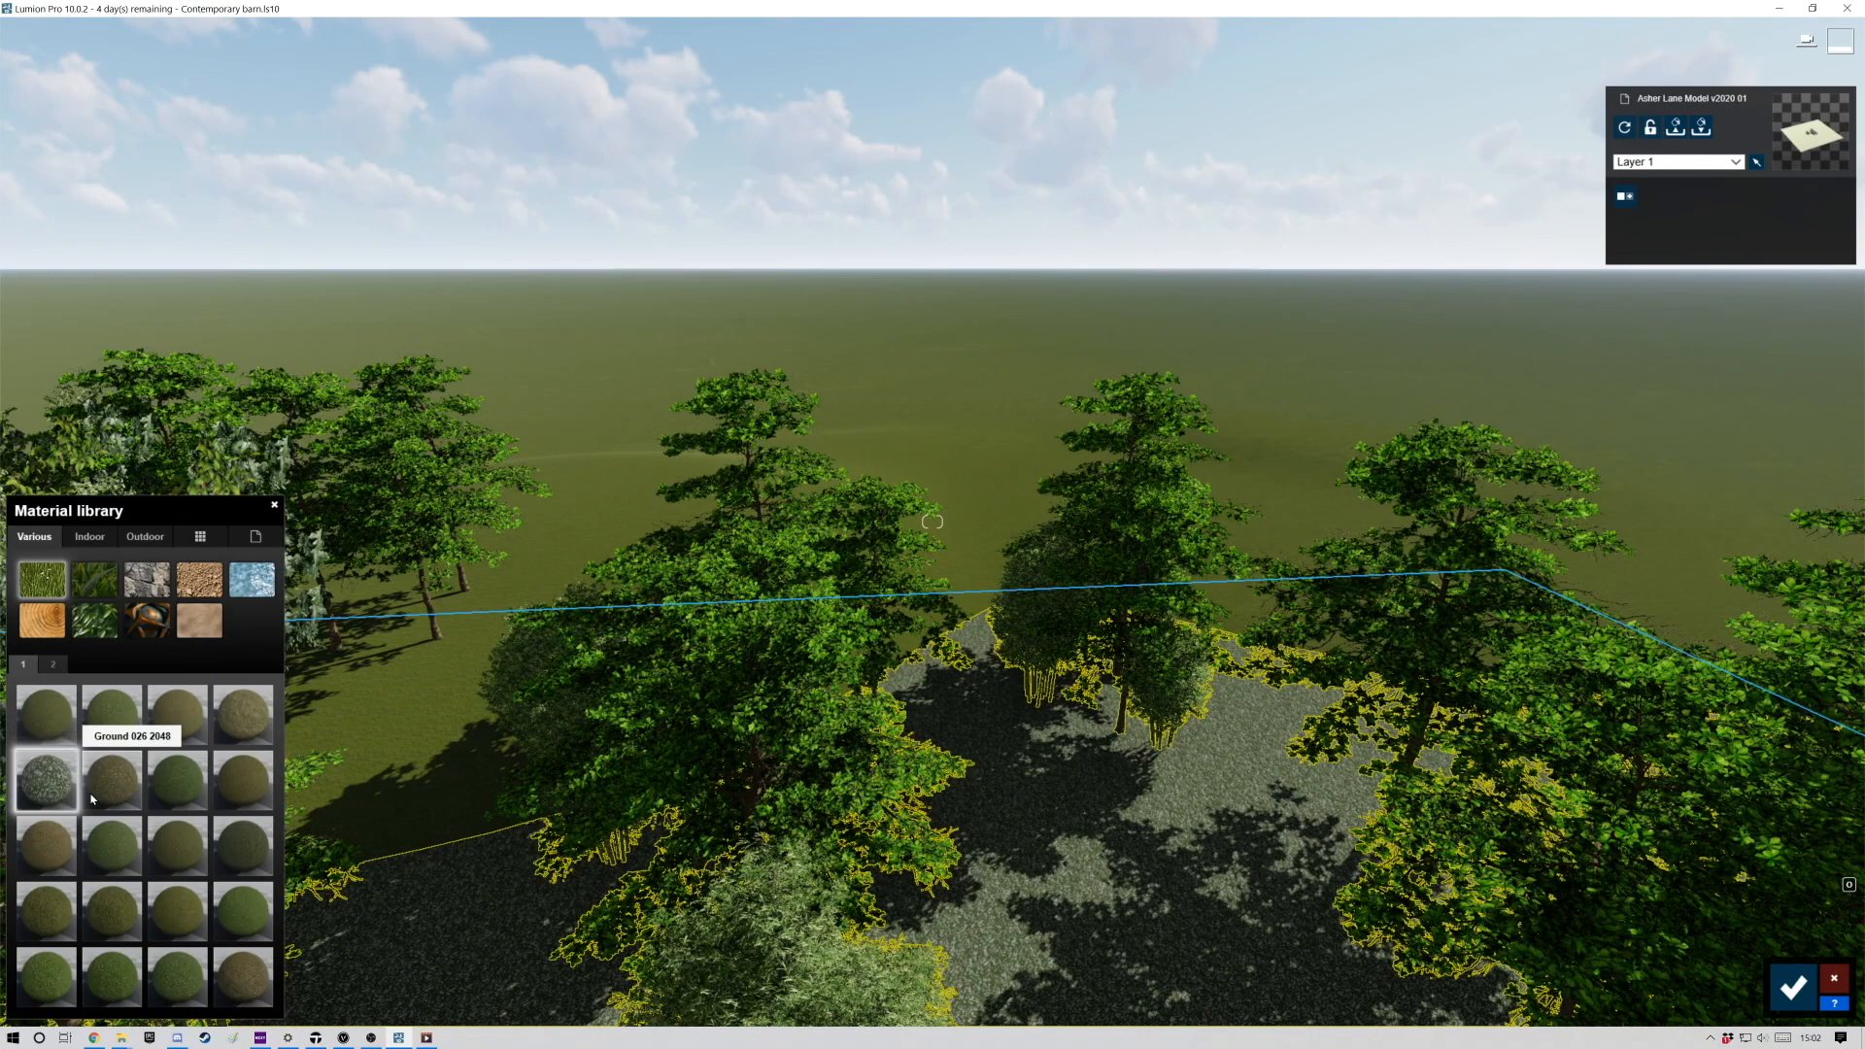
click(98, 722)
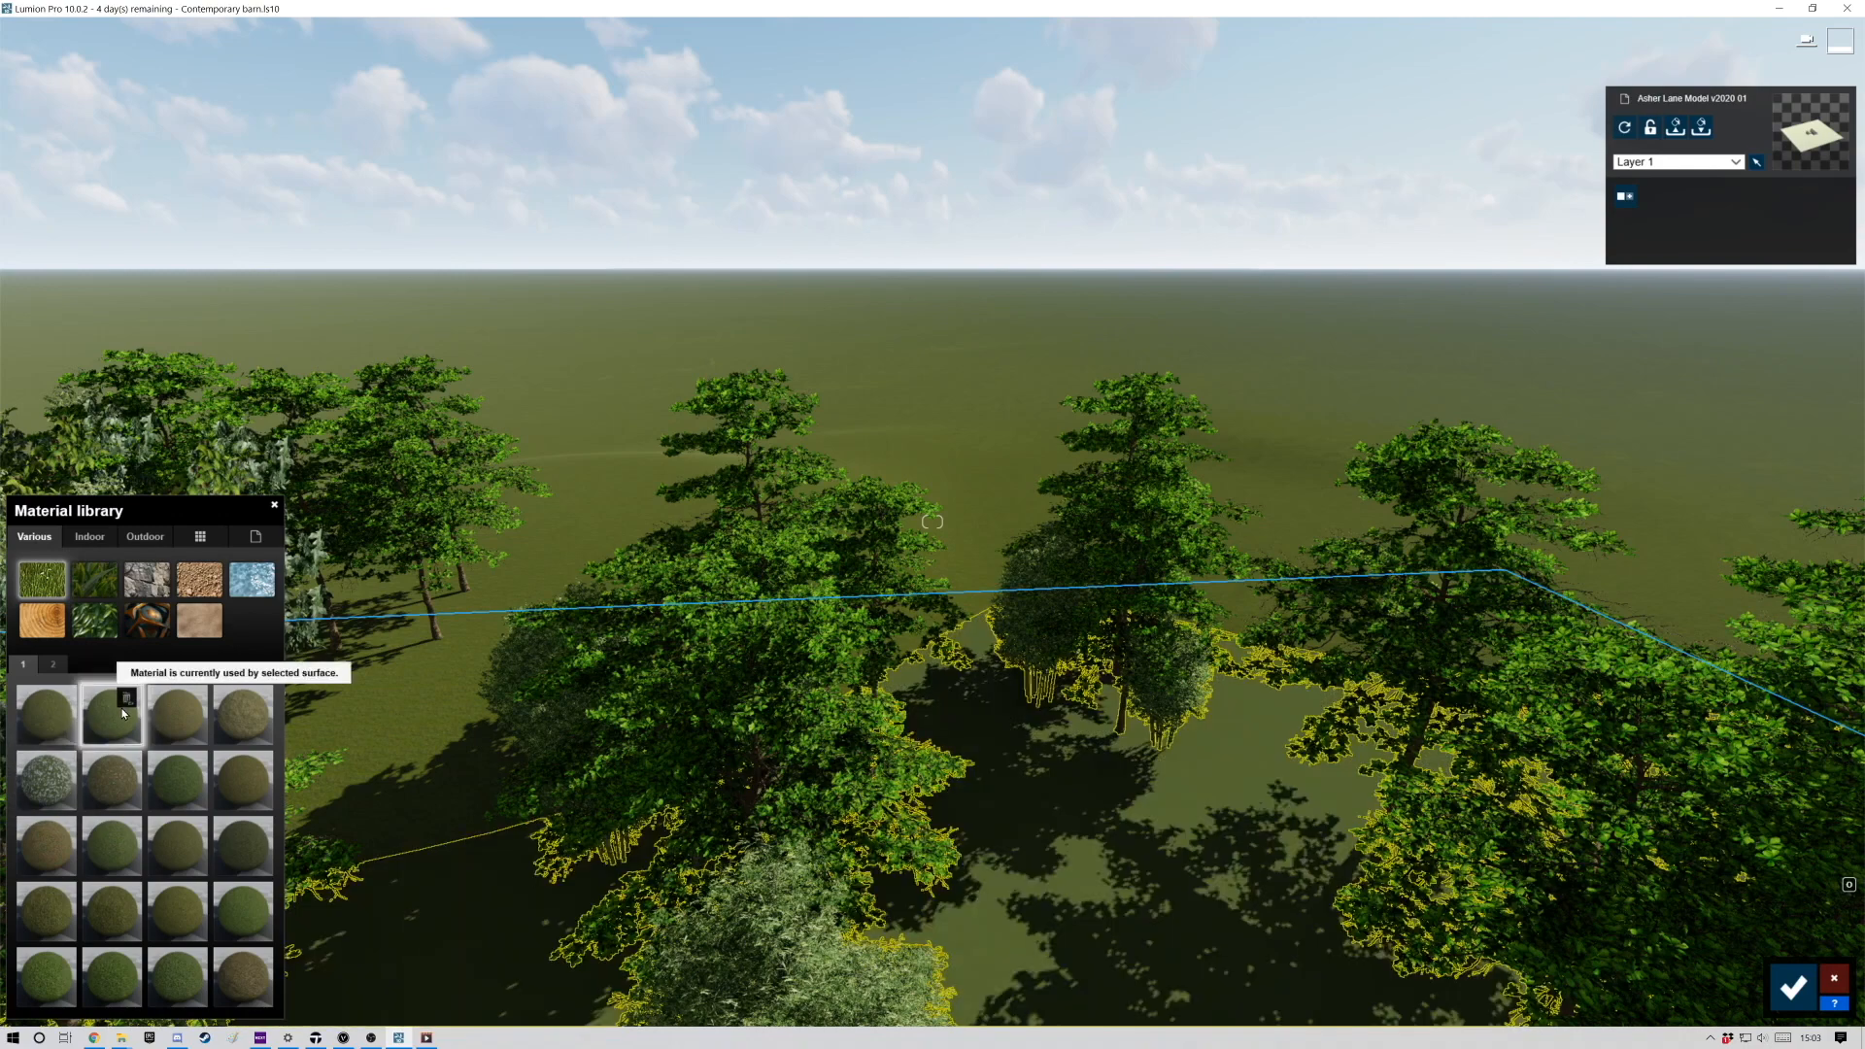
click(53, 724)
click(441, 659)
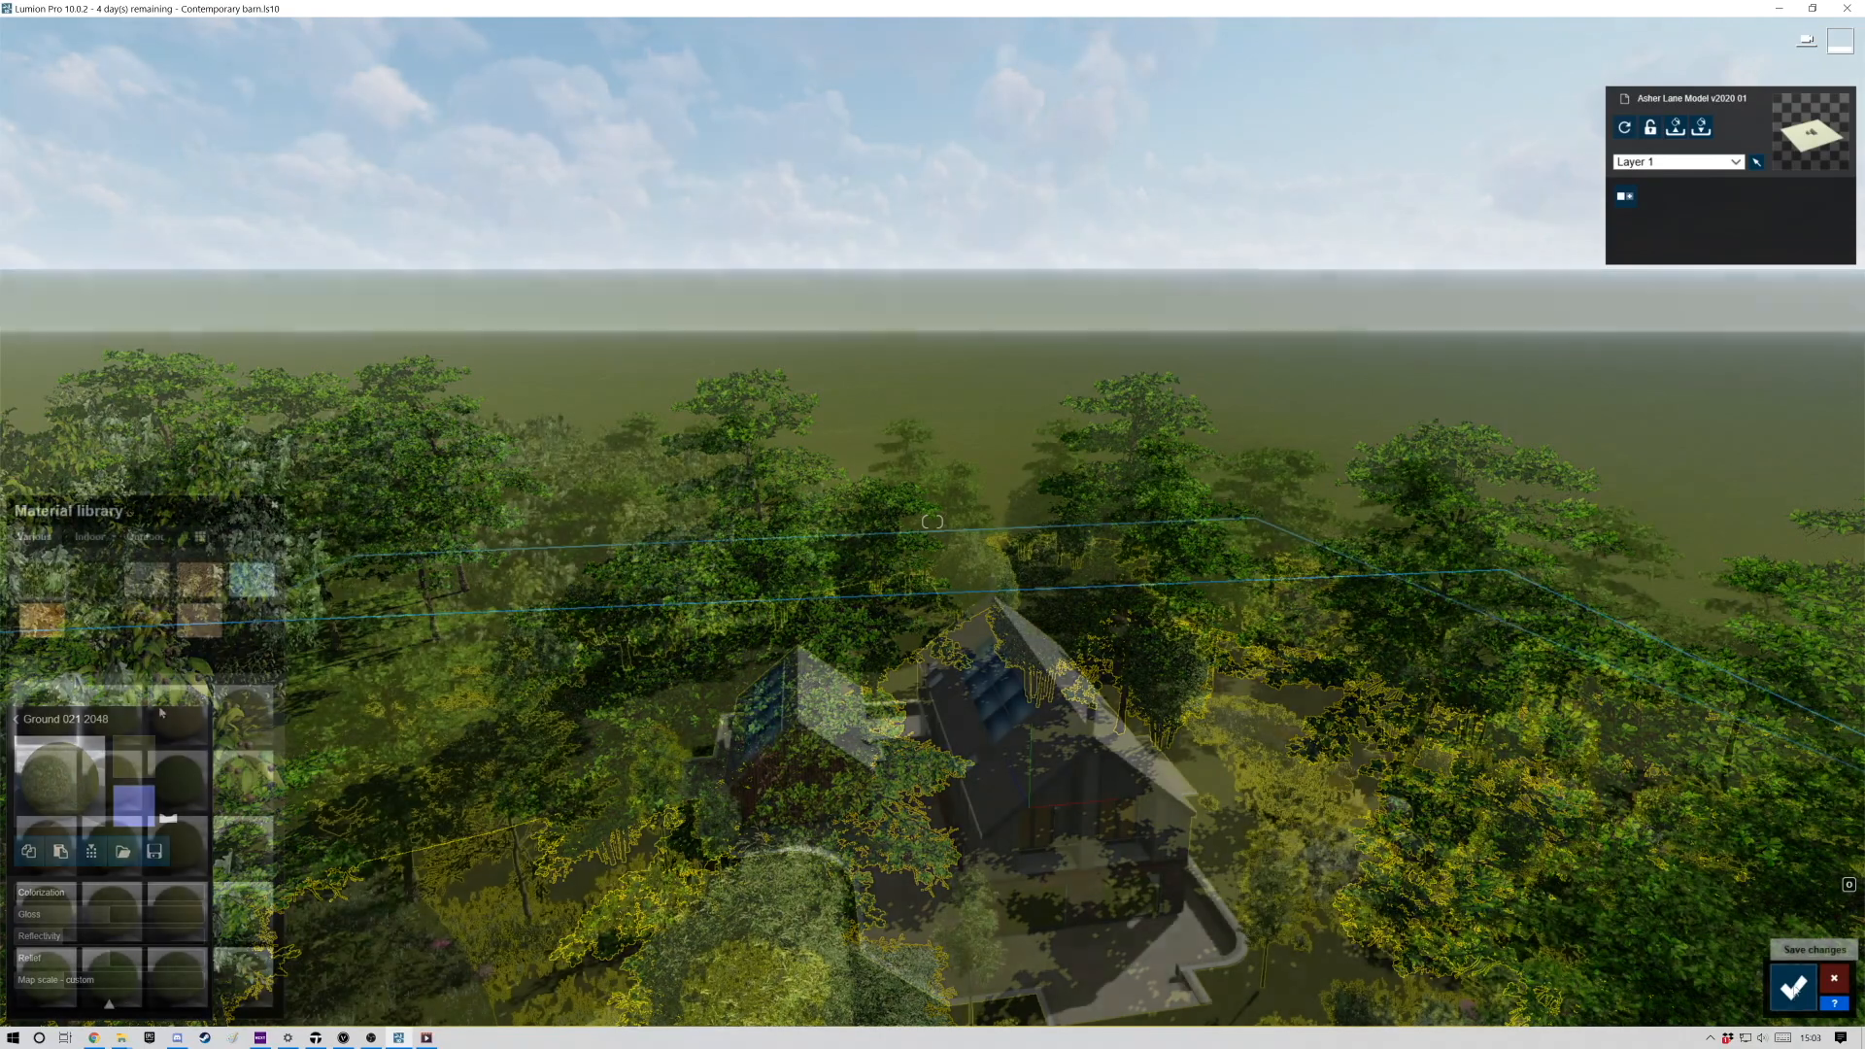
click(1794, 988)
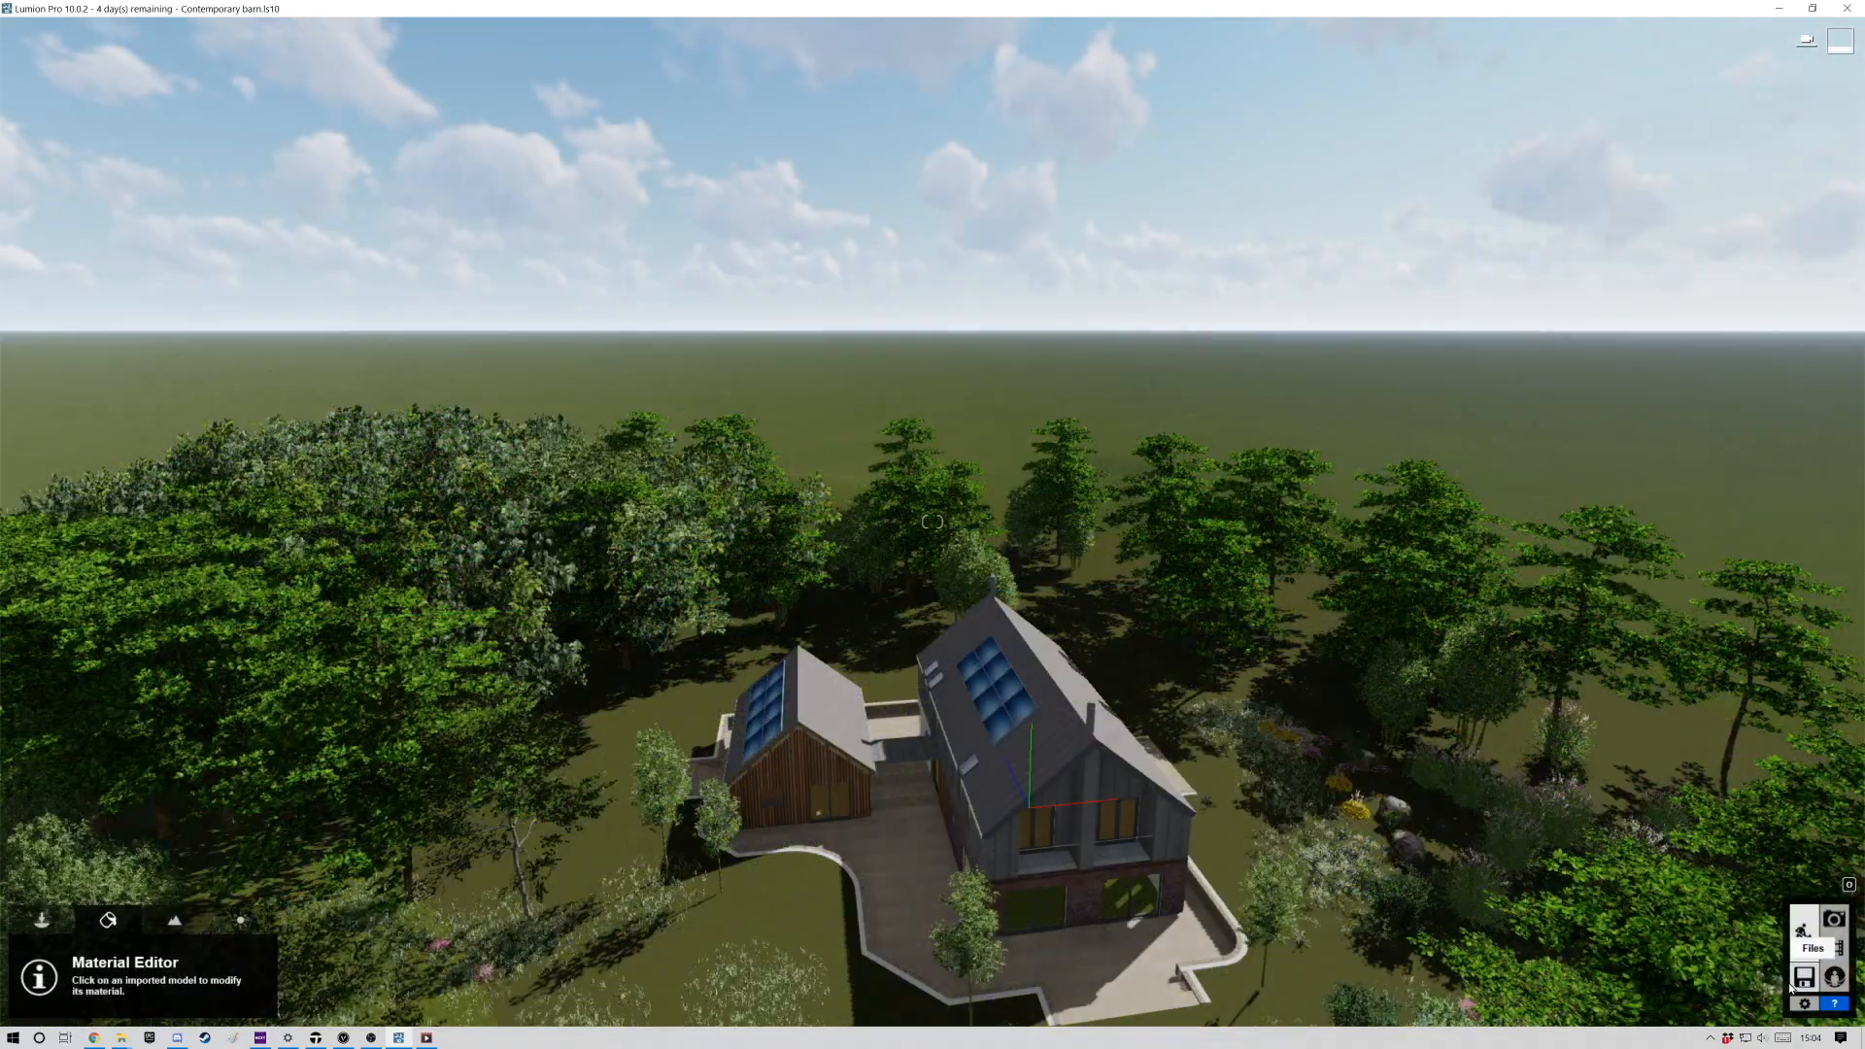
In Photo mode, circle the aerial view around to the house's rooflight side and increase the focal length.
click(1835, 925)
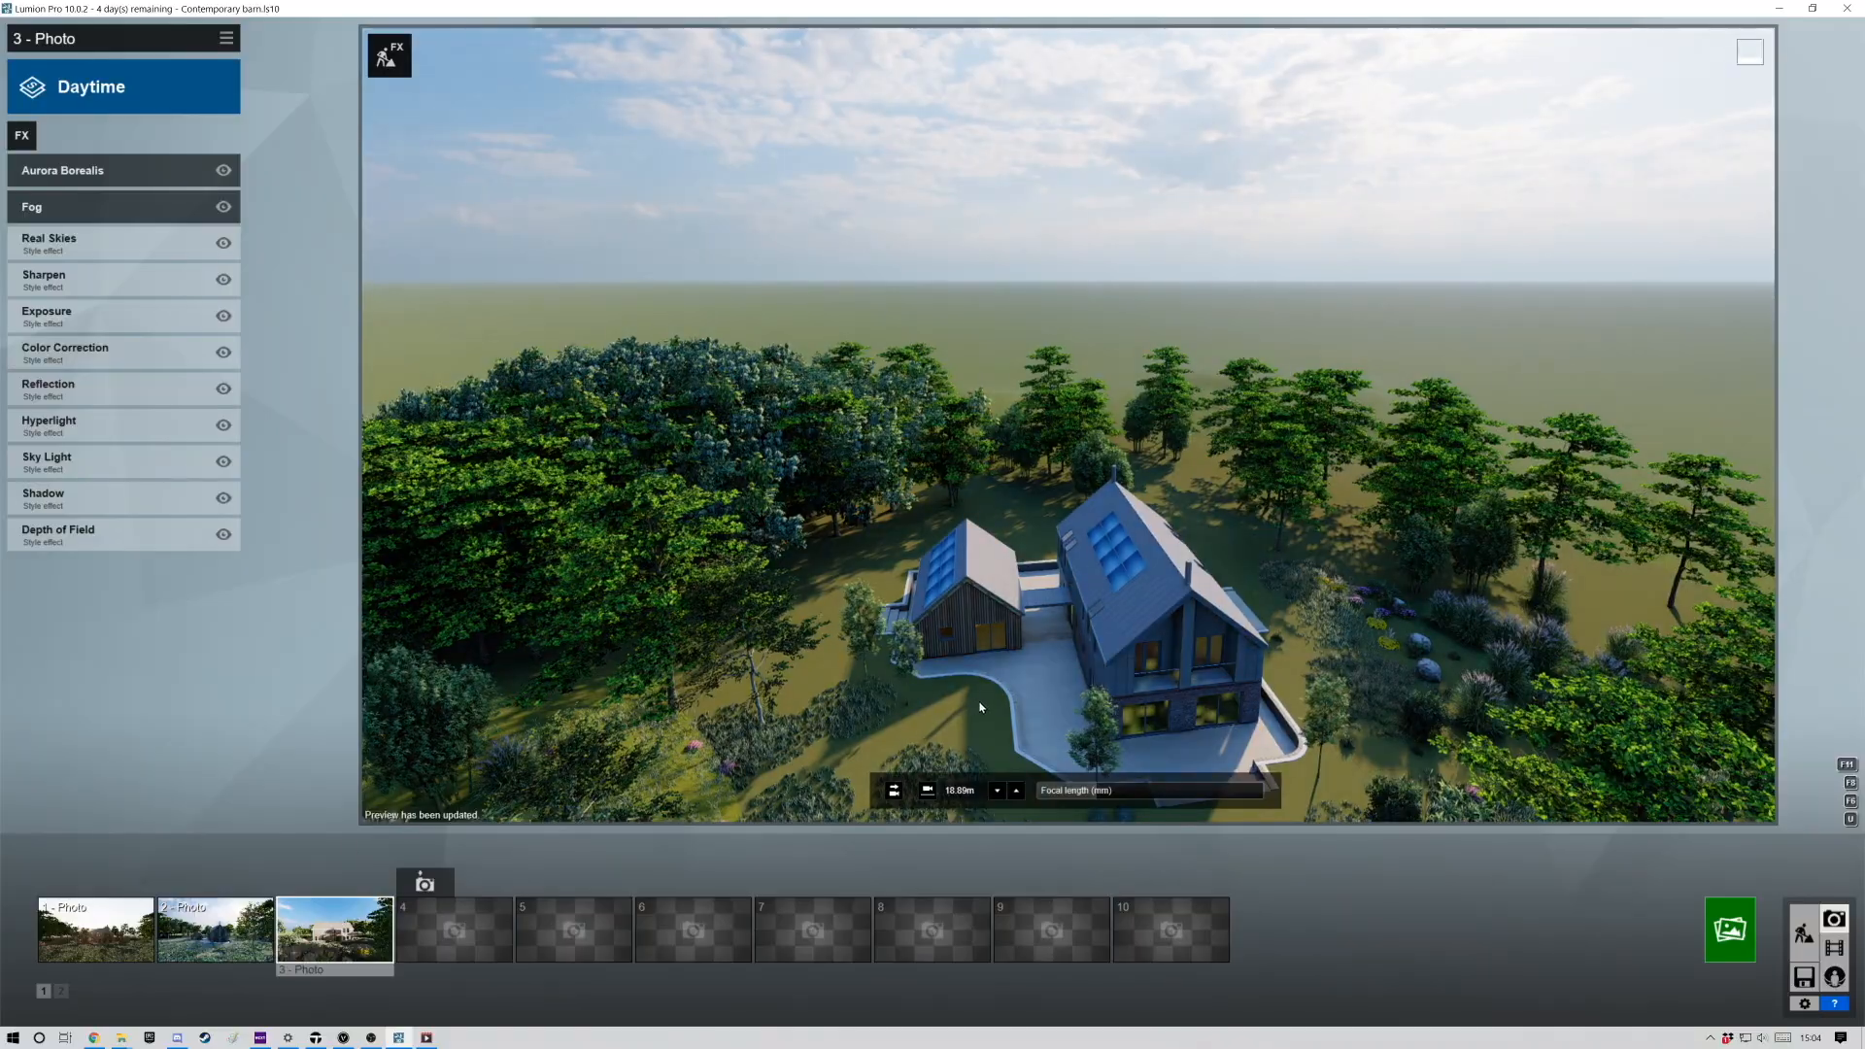
key(e)
key(e)
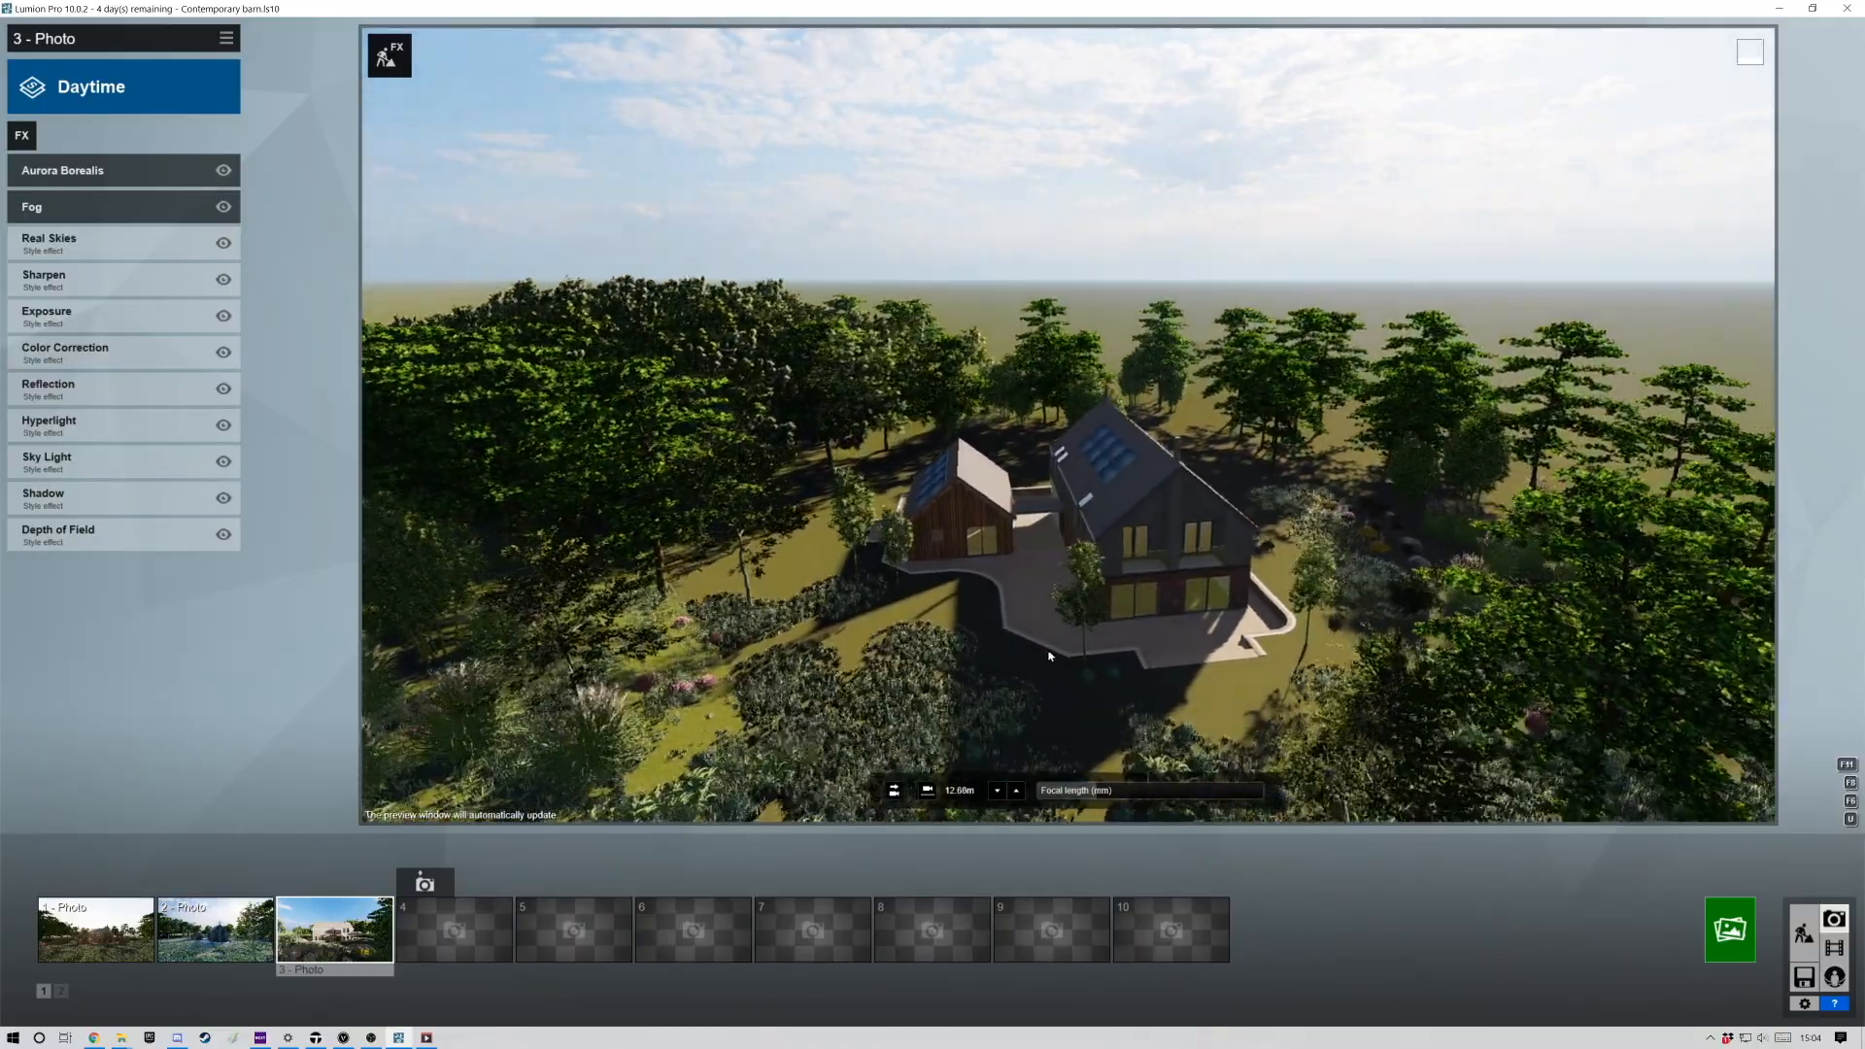
key(d)
right_drag(1035, 684, 817, 692)
key(d)
key(q)
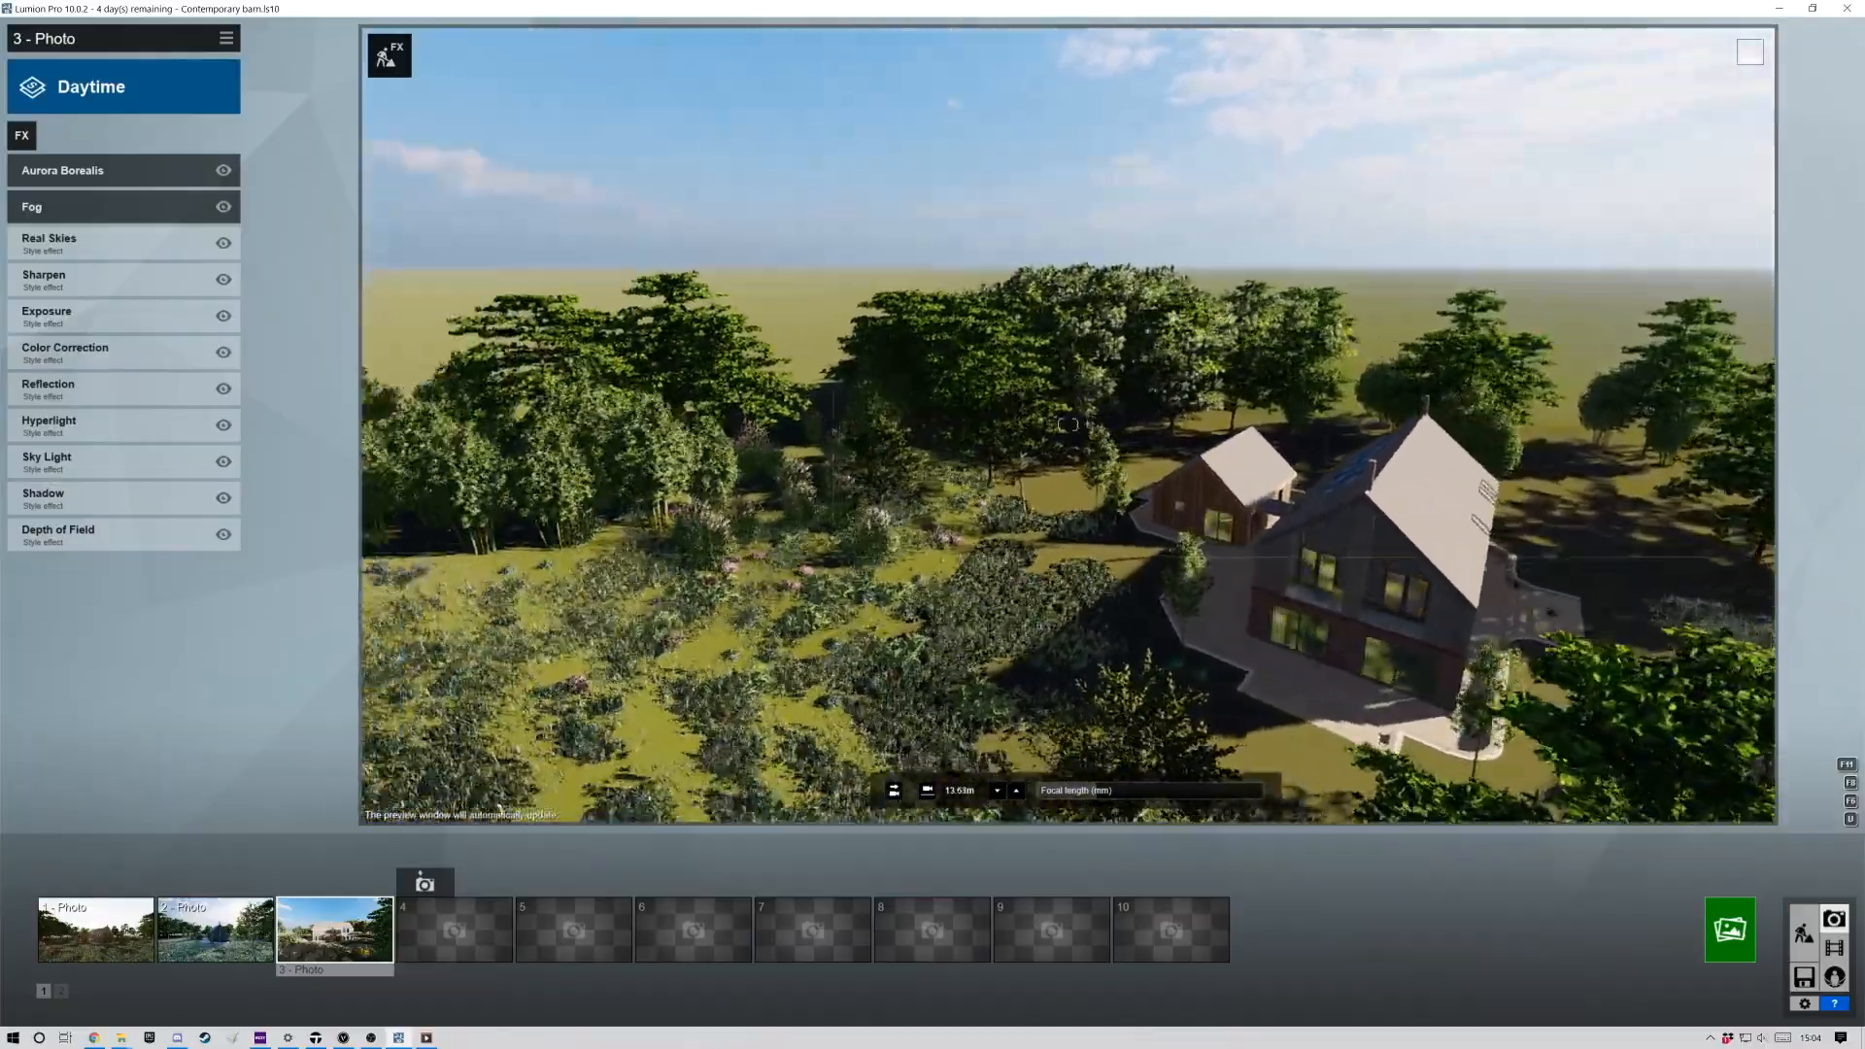
key(d)
key(q)
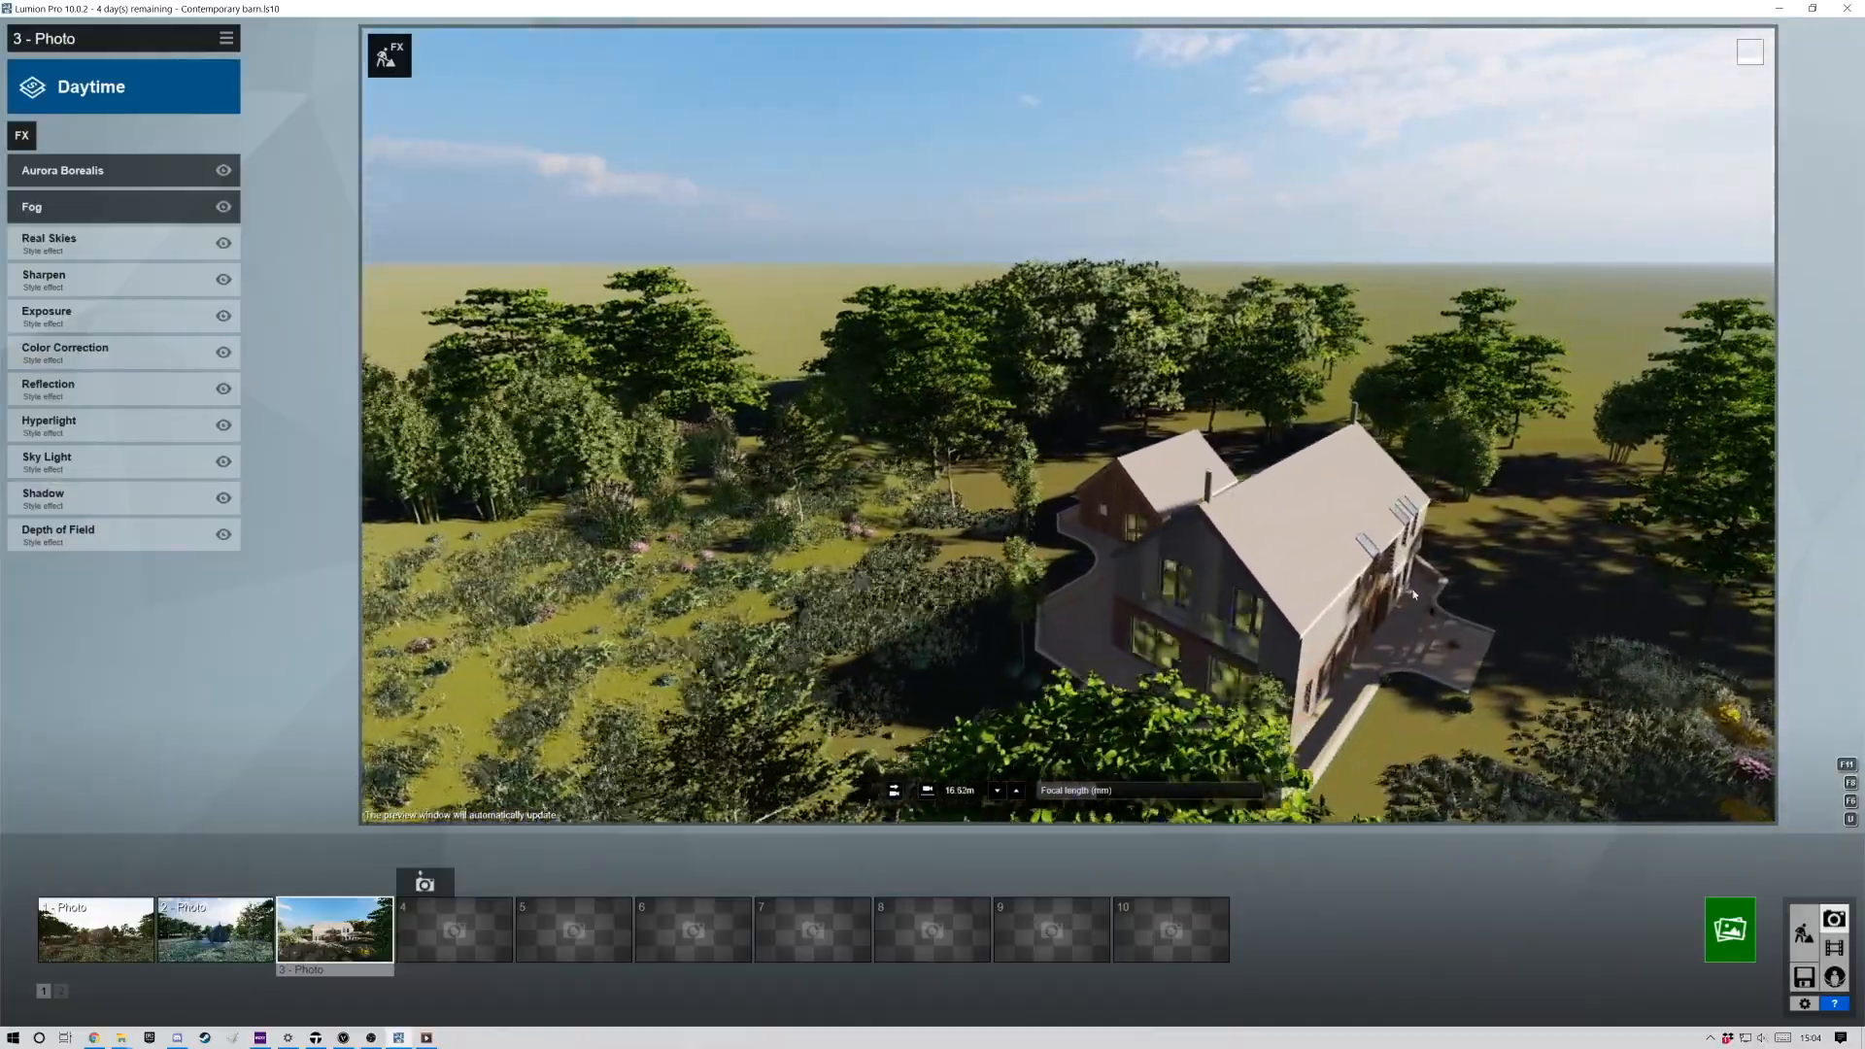
right_drag(1486, 685, 1397, 643)
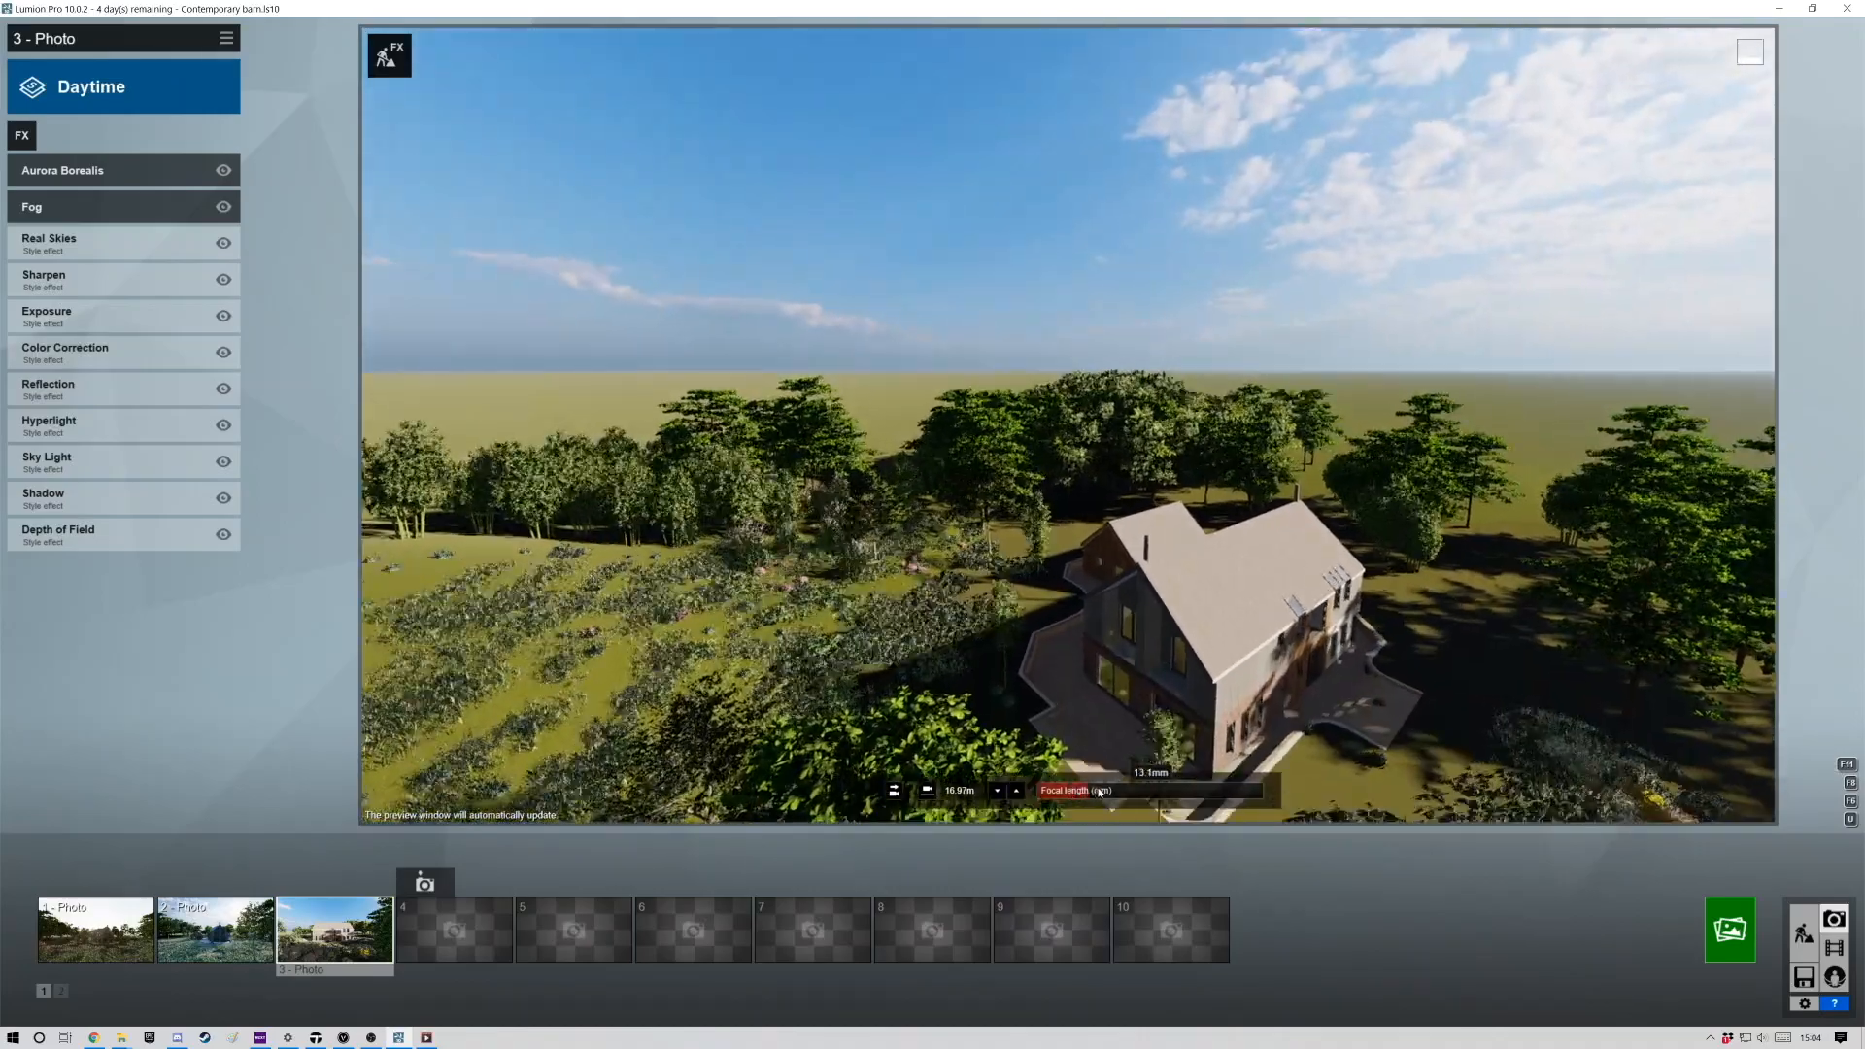
drag(1083, 799, 1133, 791)
Frame the house's brick corner from low among the planting, with pink flowers in front and overhanging branches above.
right_drag(1010, 642, 1109, 690)
key(s)
key(e)
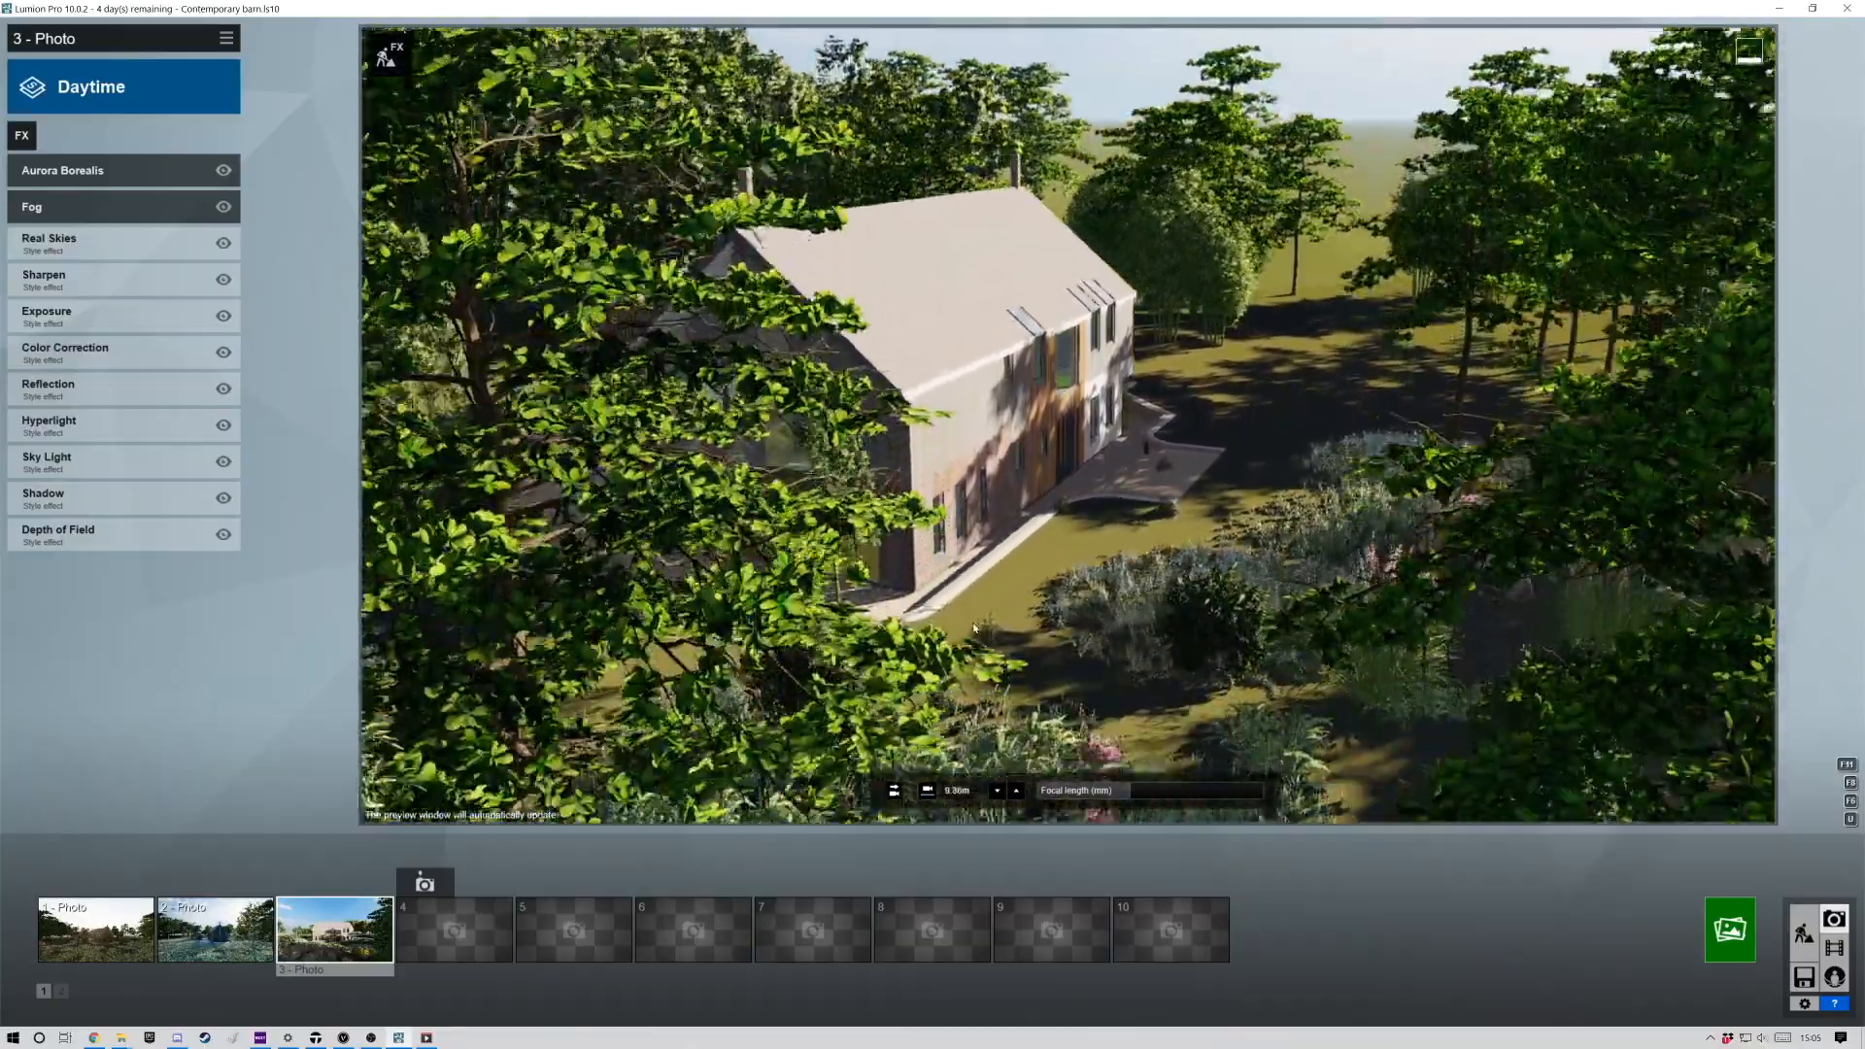
key(w)
right_drag(975, 628, 875, 598)
key(d)
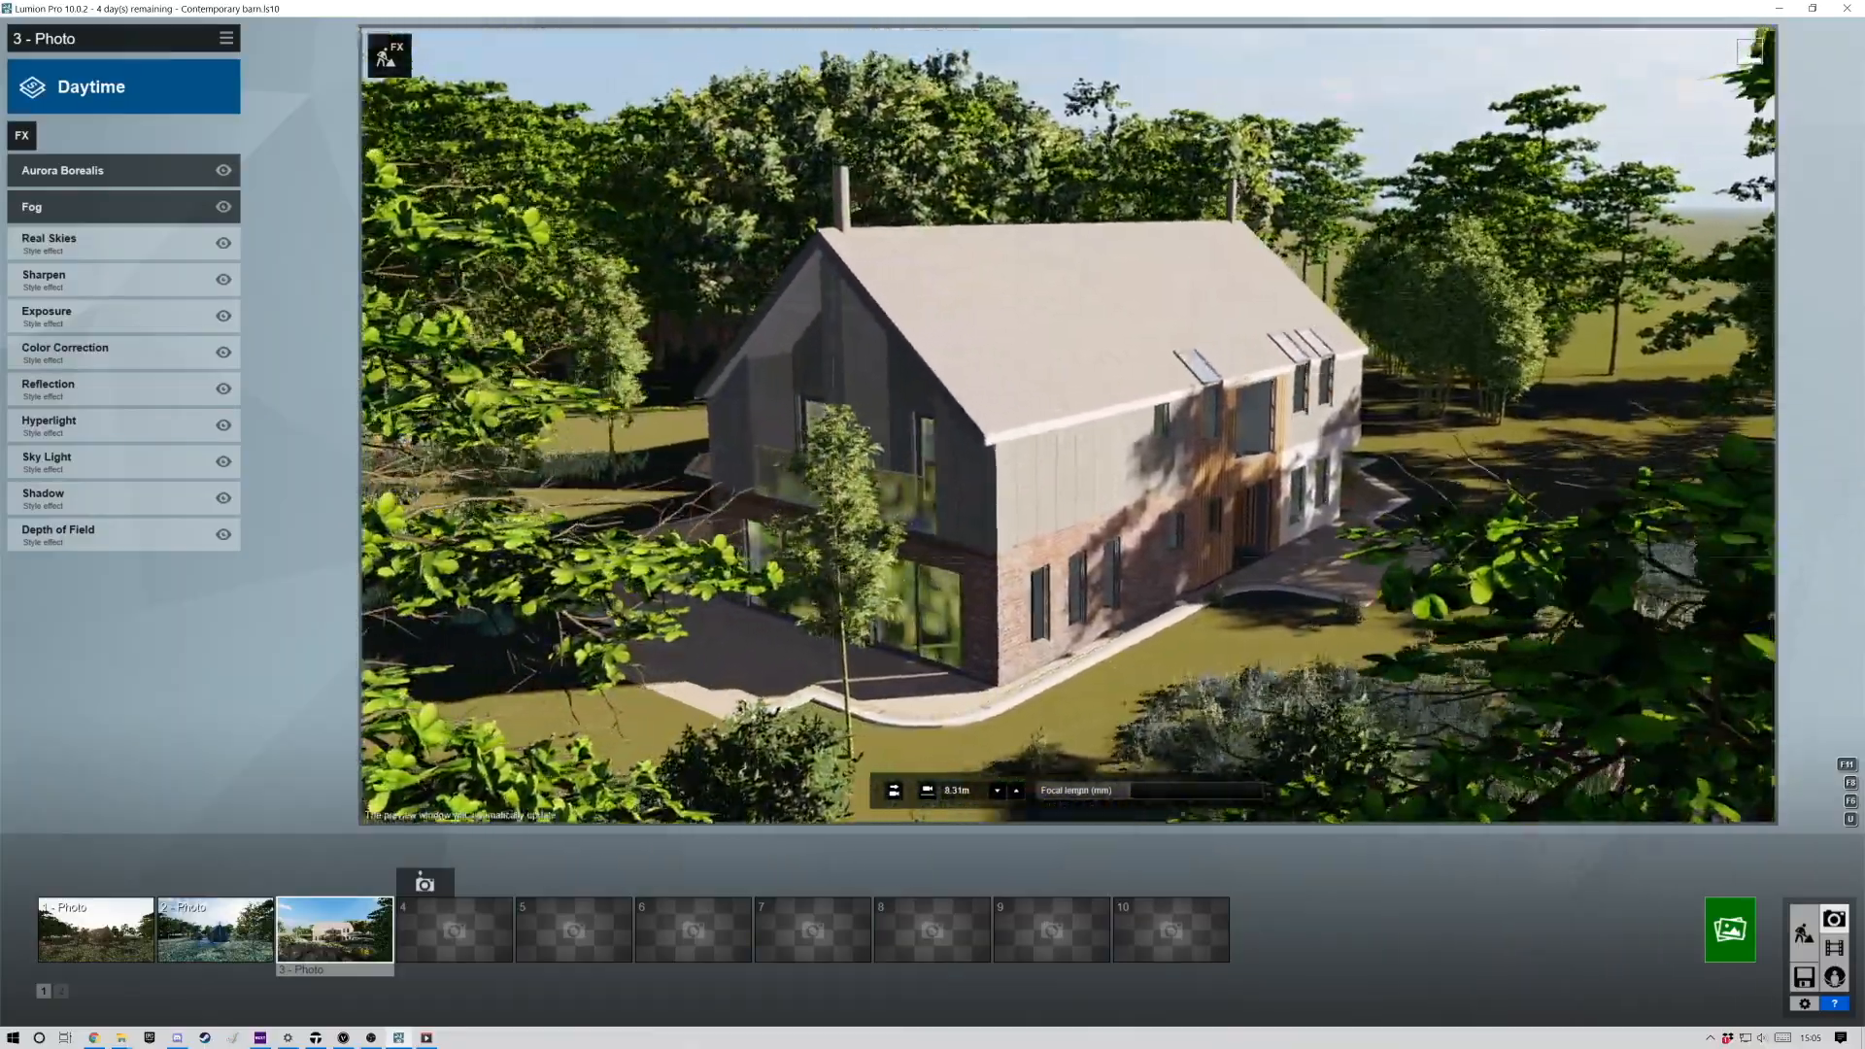
right_drag(1205, 708, 1183, 672)
key(e)
key(e)
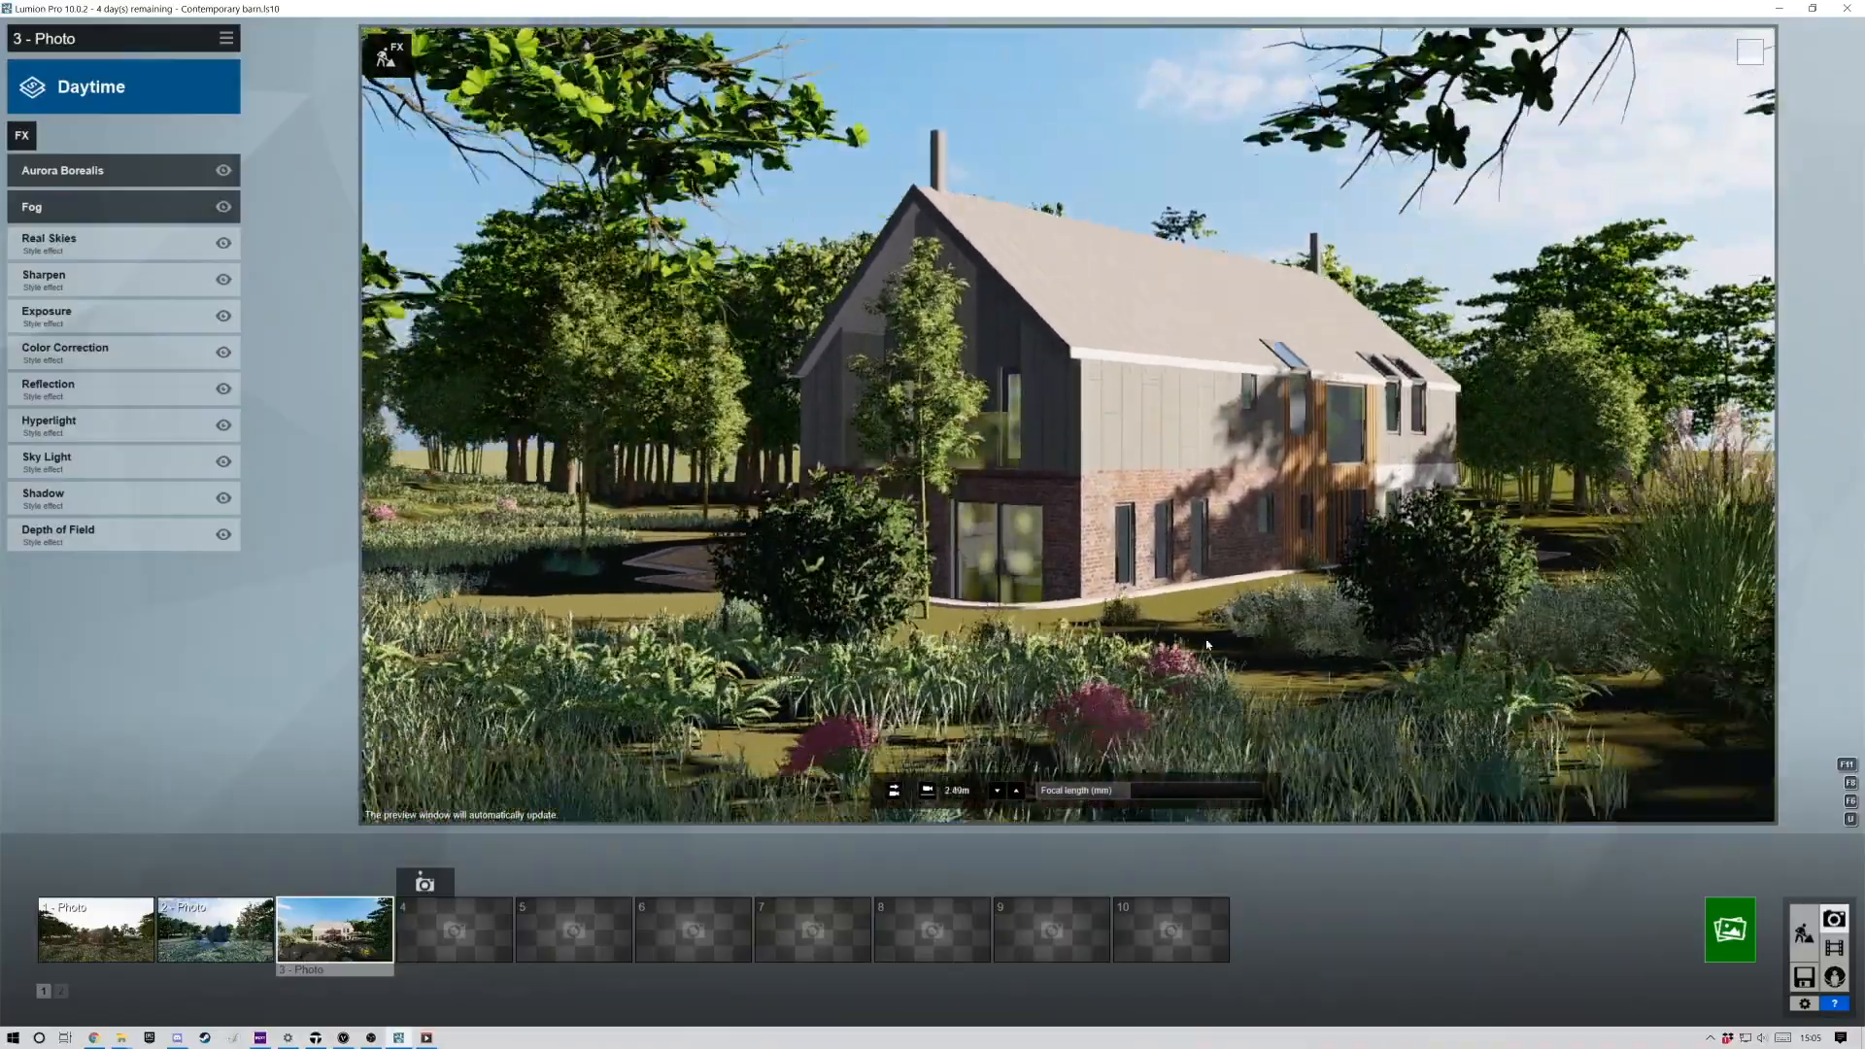
right_drag(1208, 645, 1238, 615)
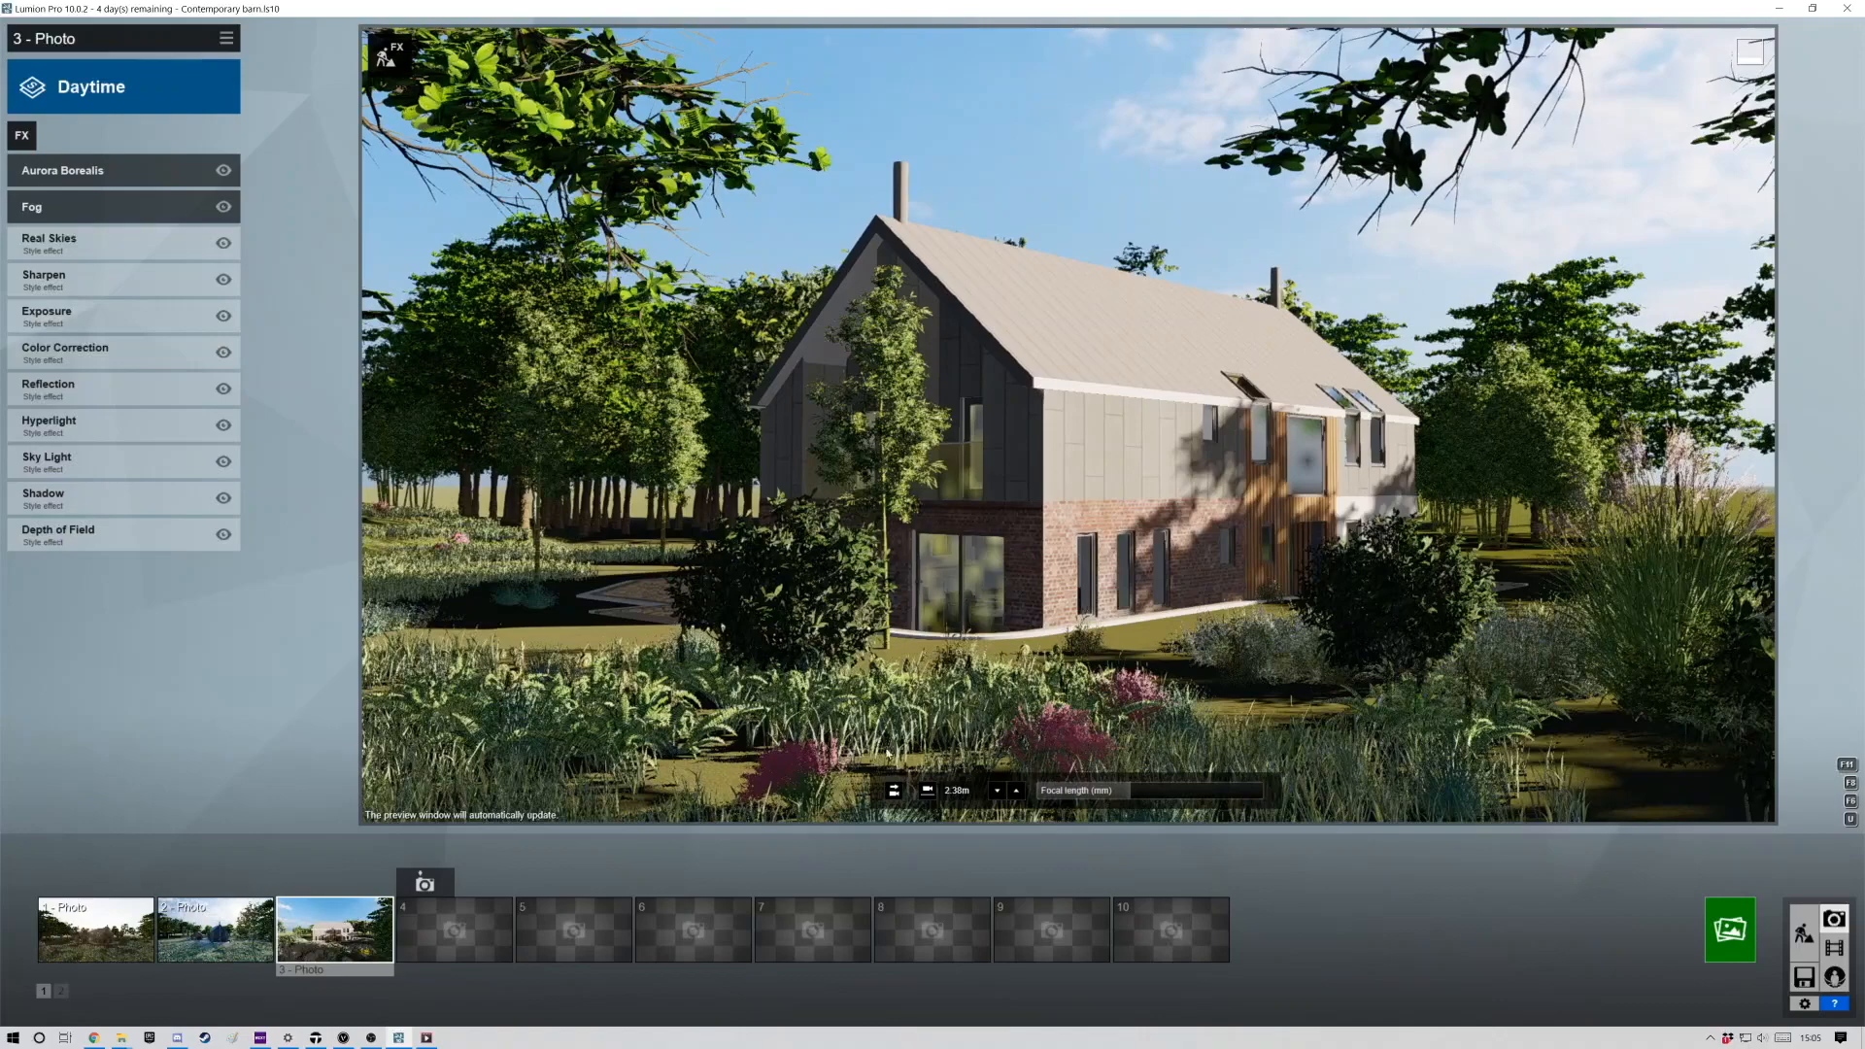
Store the framed view in photo slot 4 and apply the Overcast style to it.
click(430, 886)
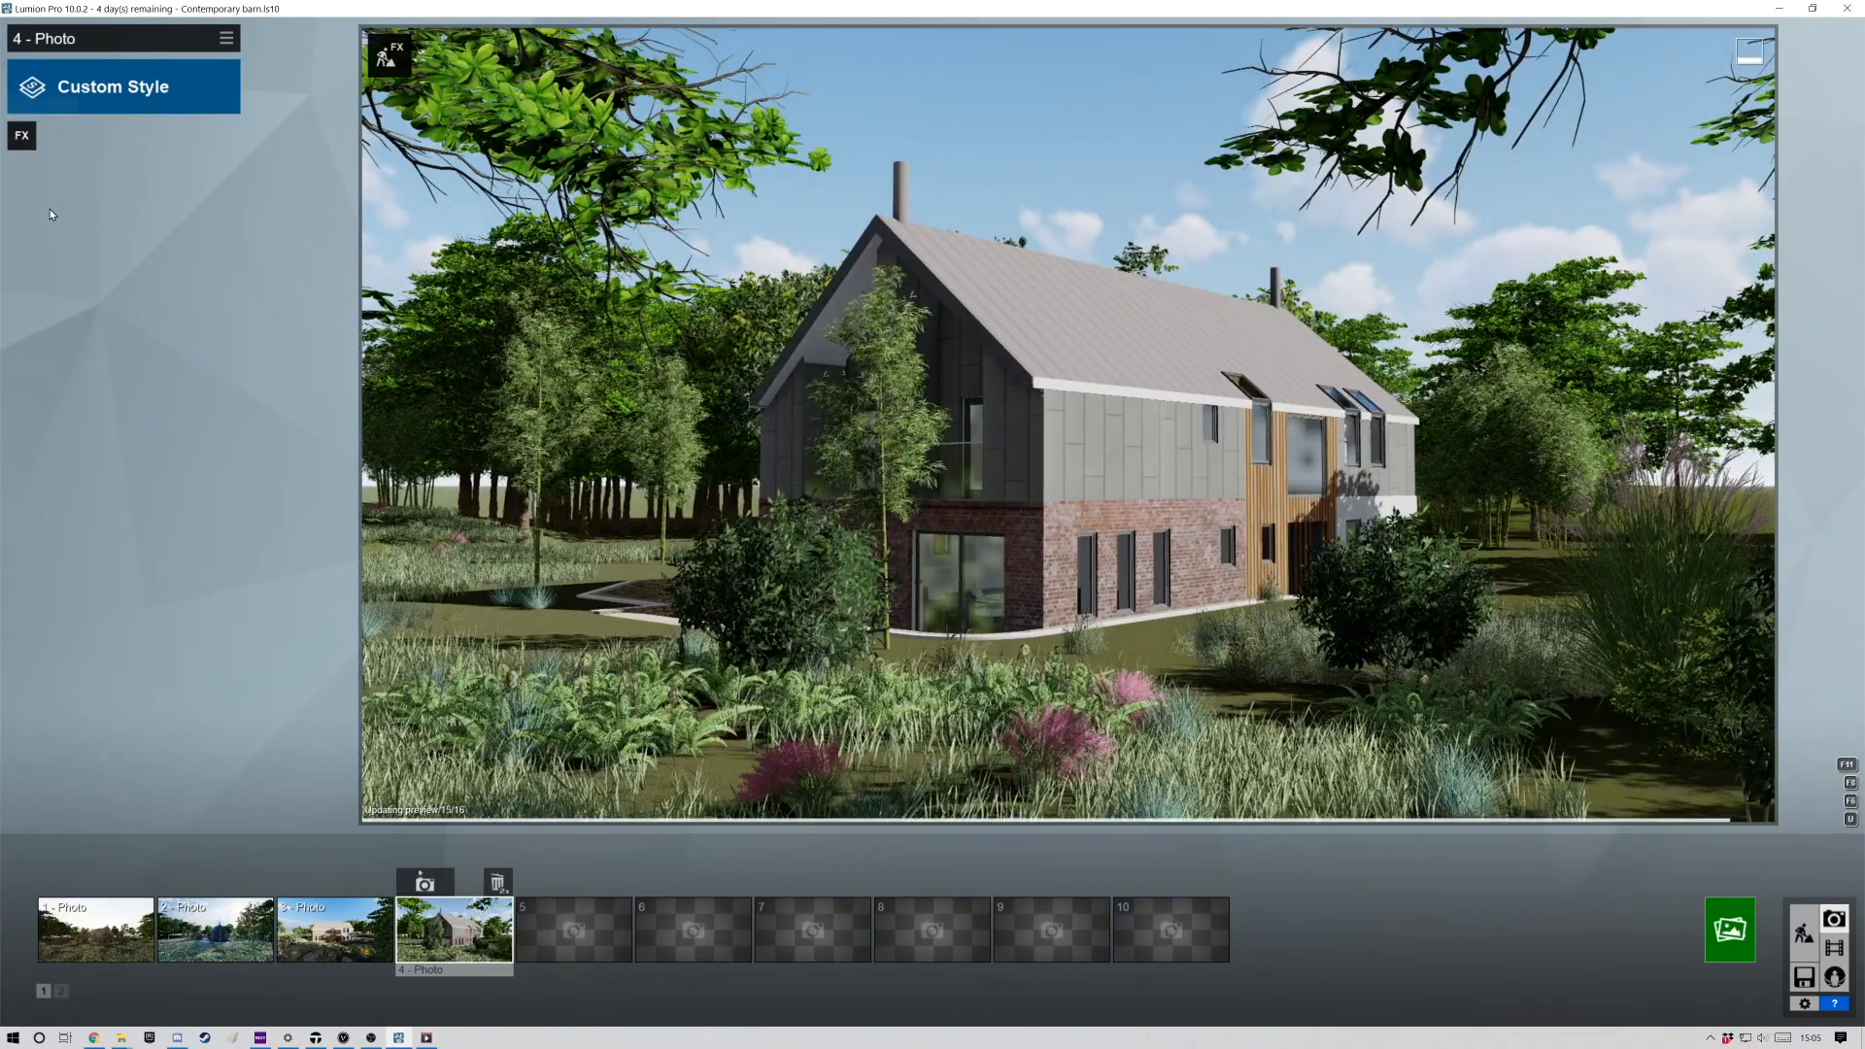
click(116, 84)
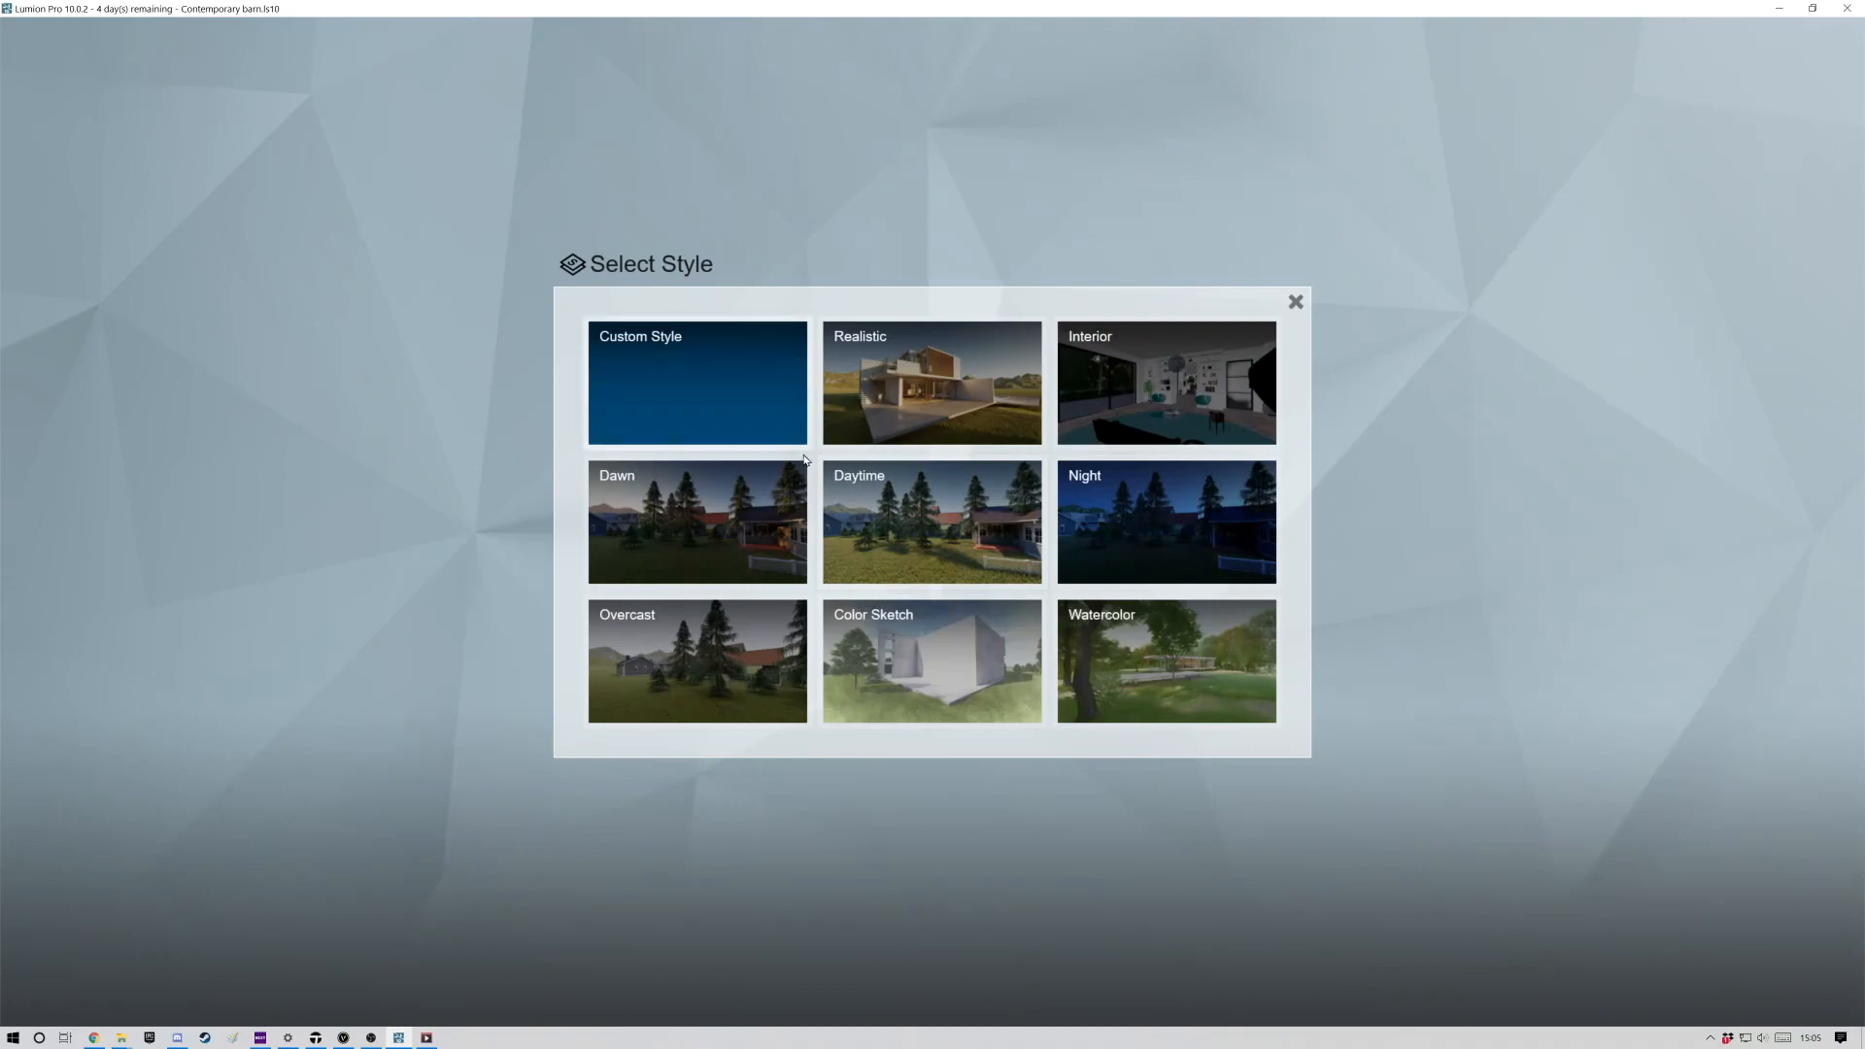
click(674, 654)
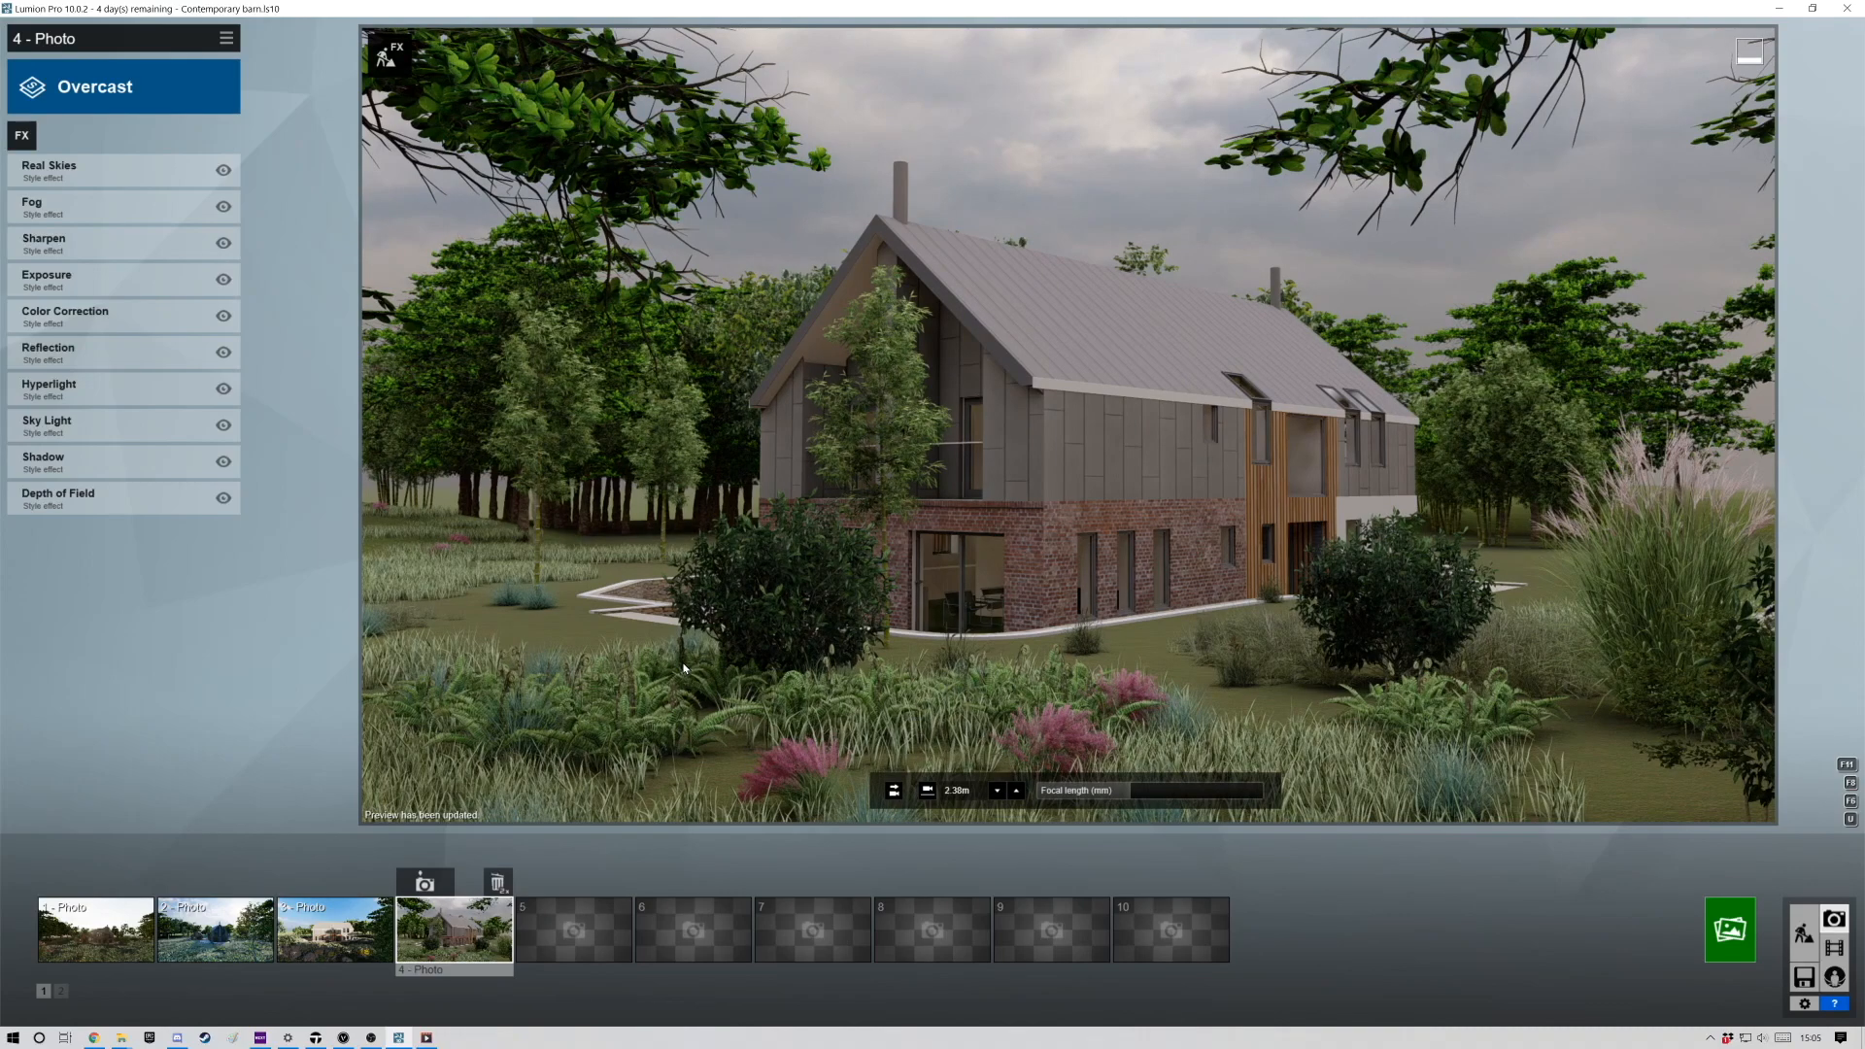
Circle the photo camera from the brick corner around to face the house's gable end.
key(d)
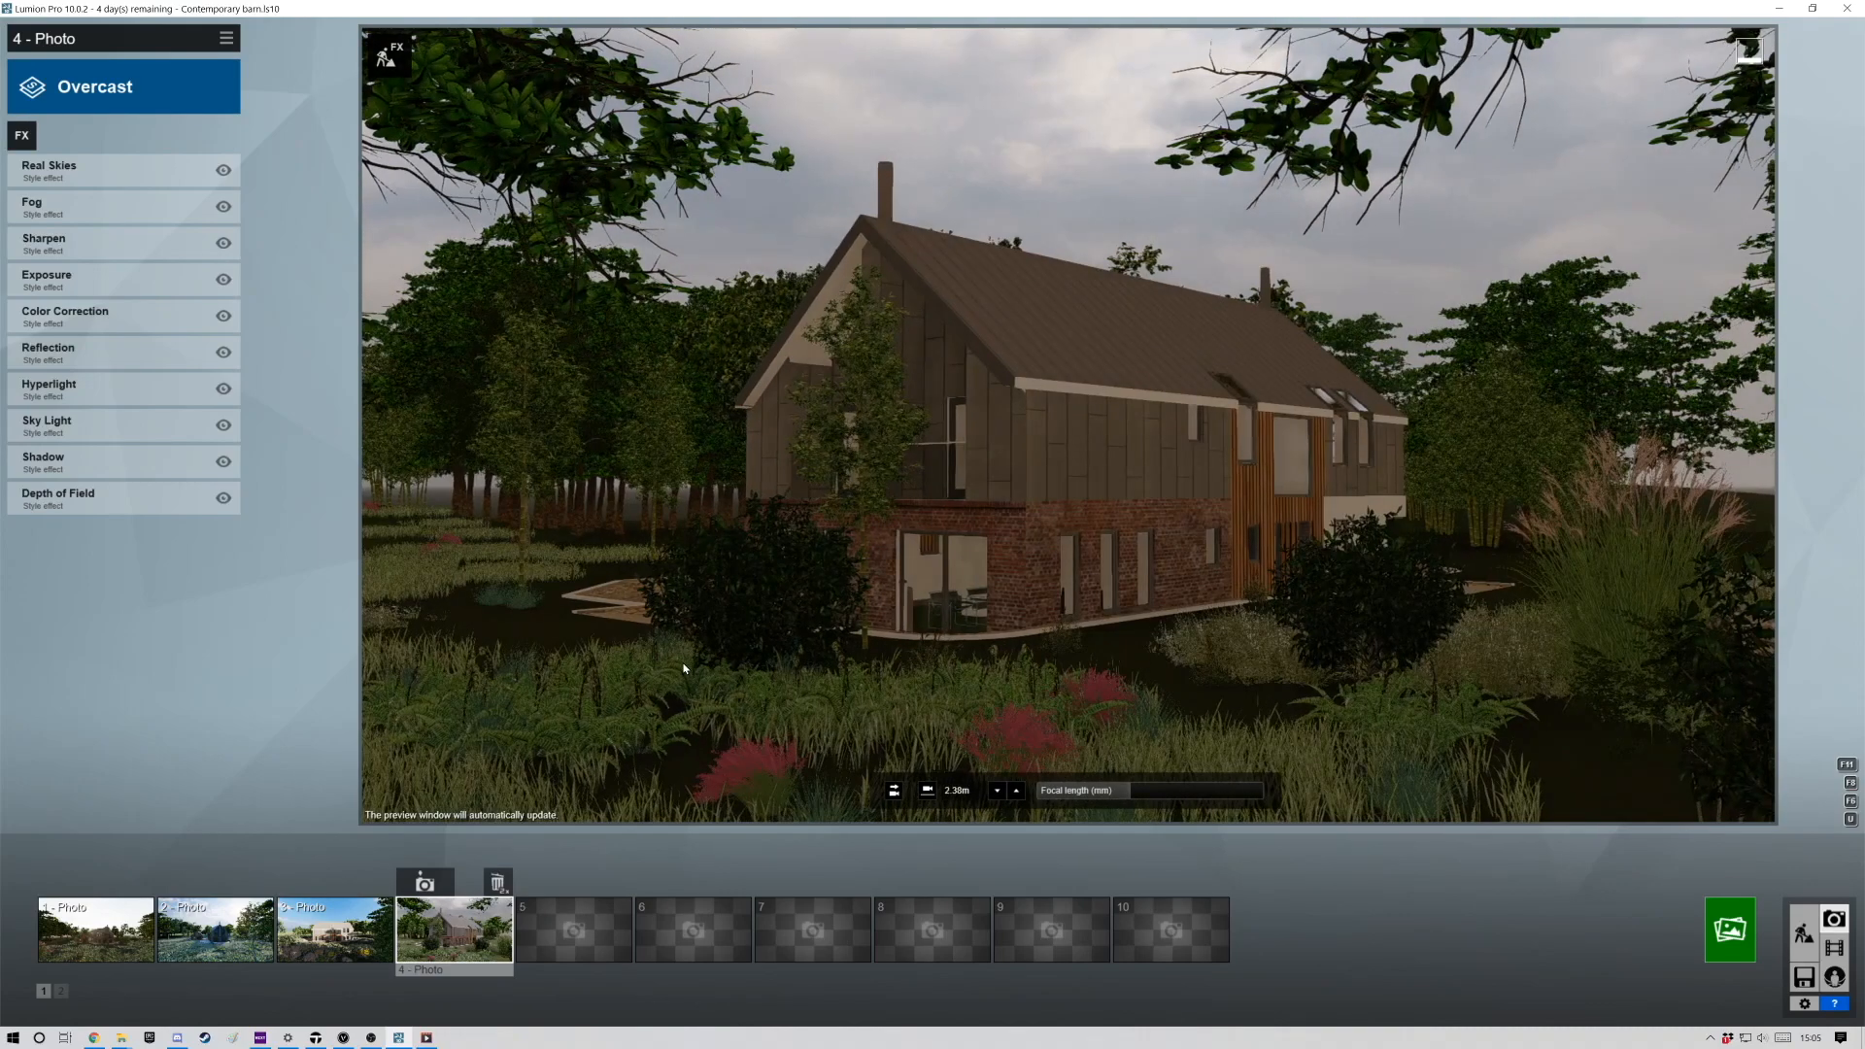
key(a)
key(a)
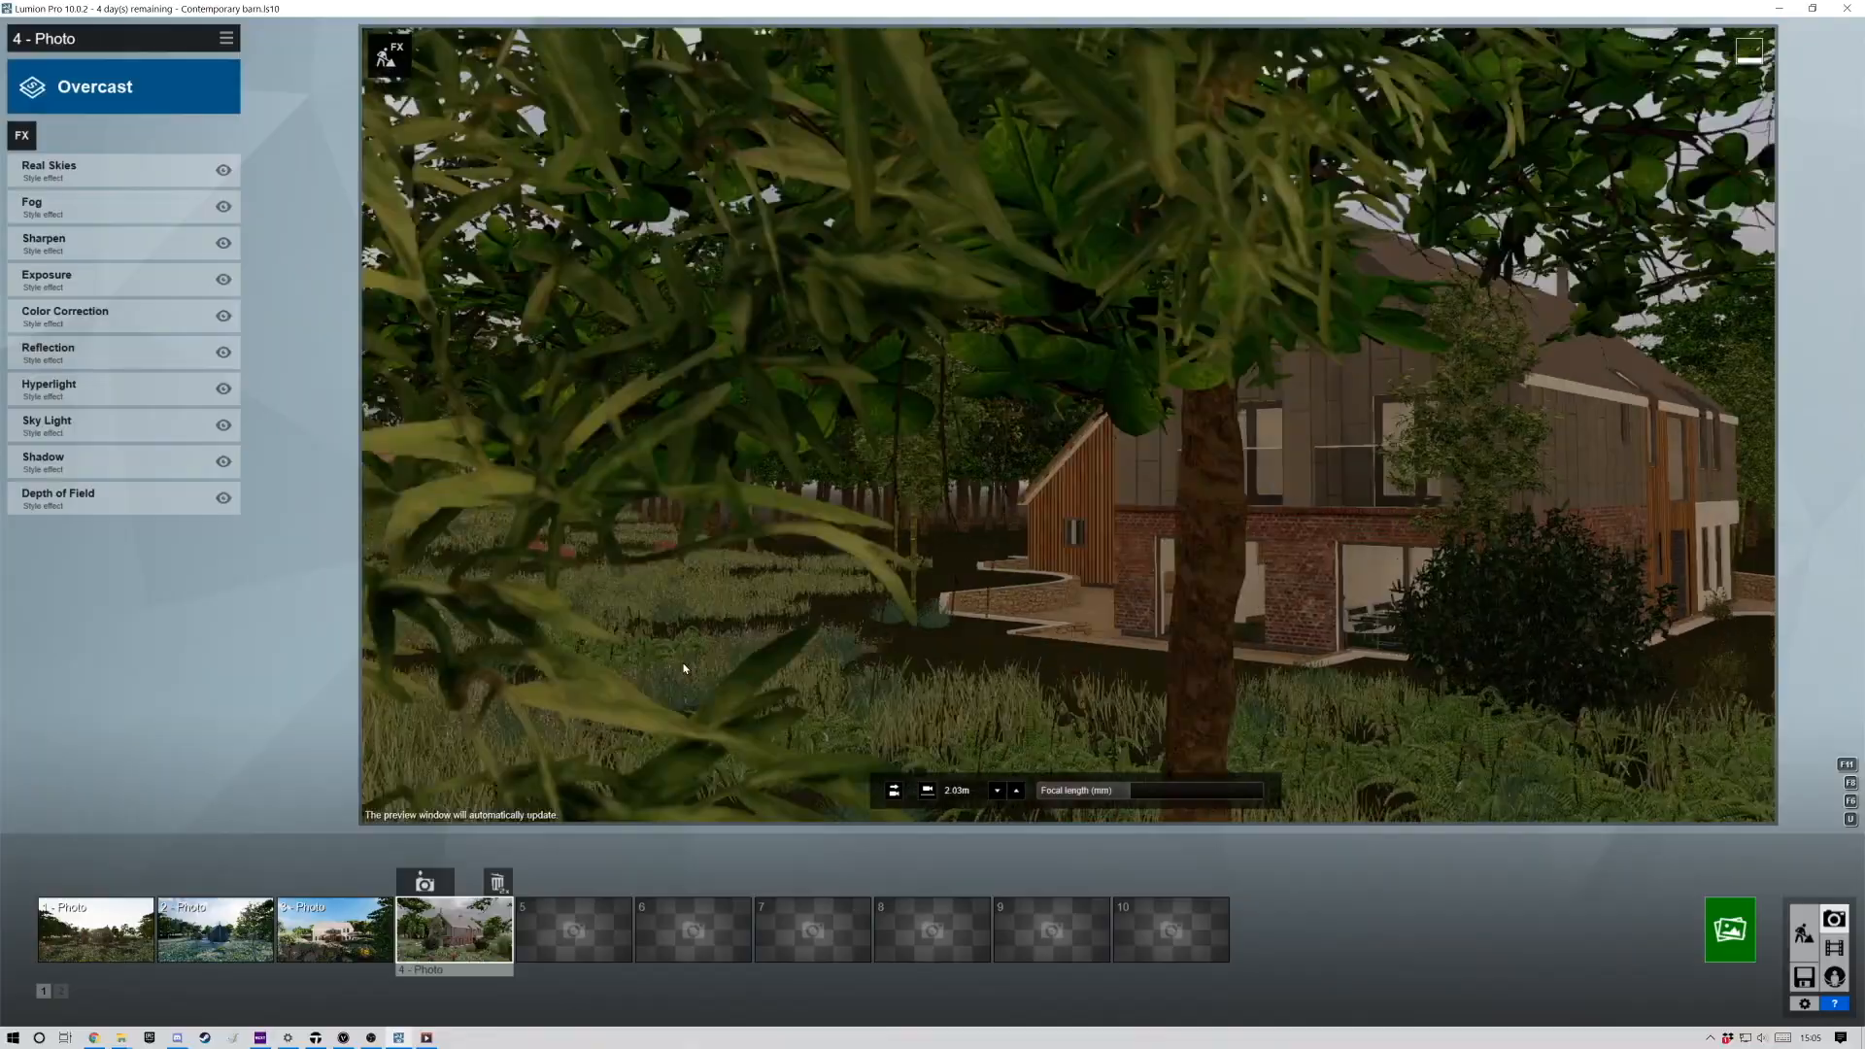
key(a)
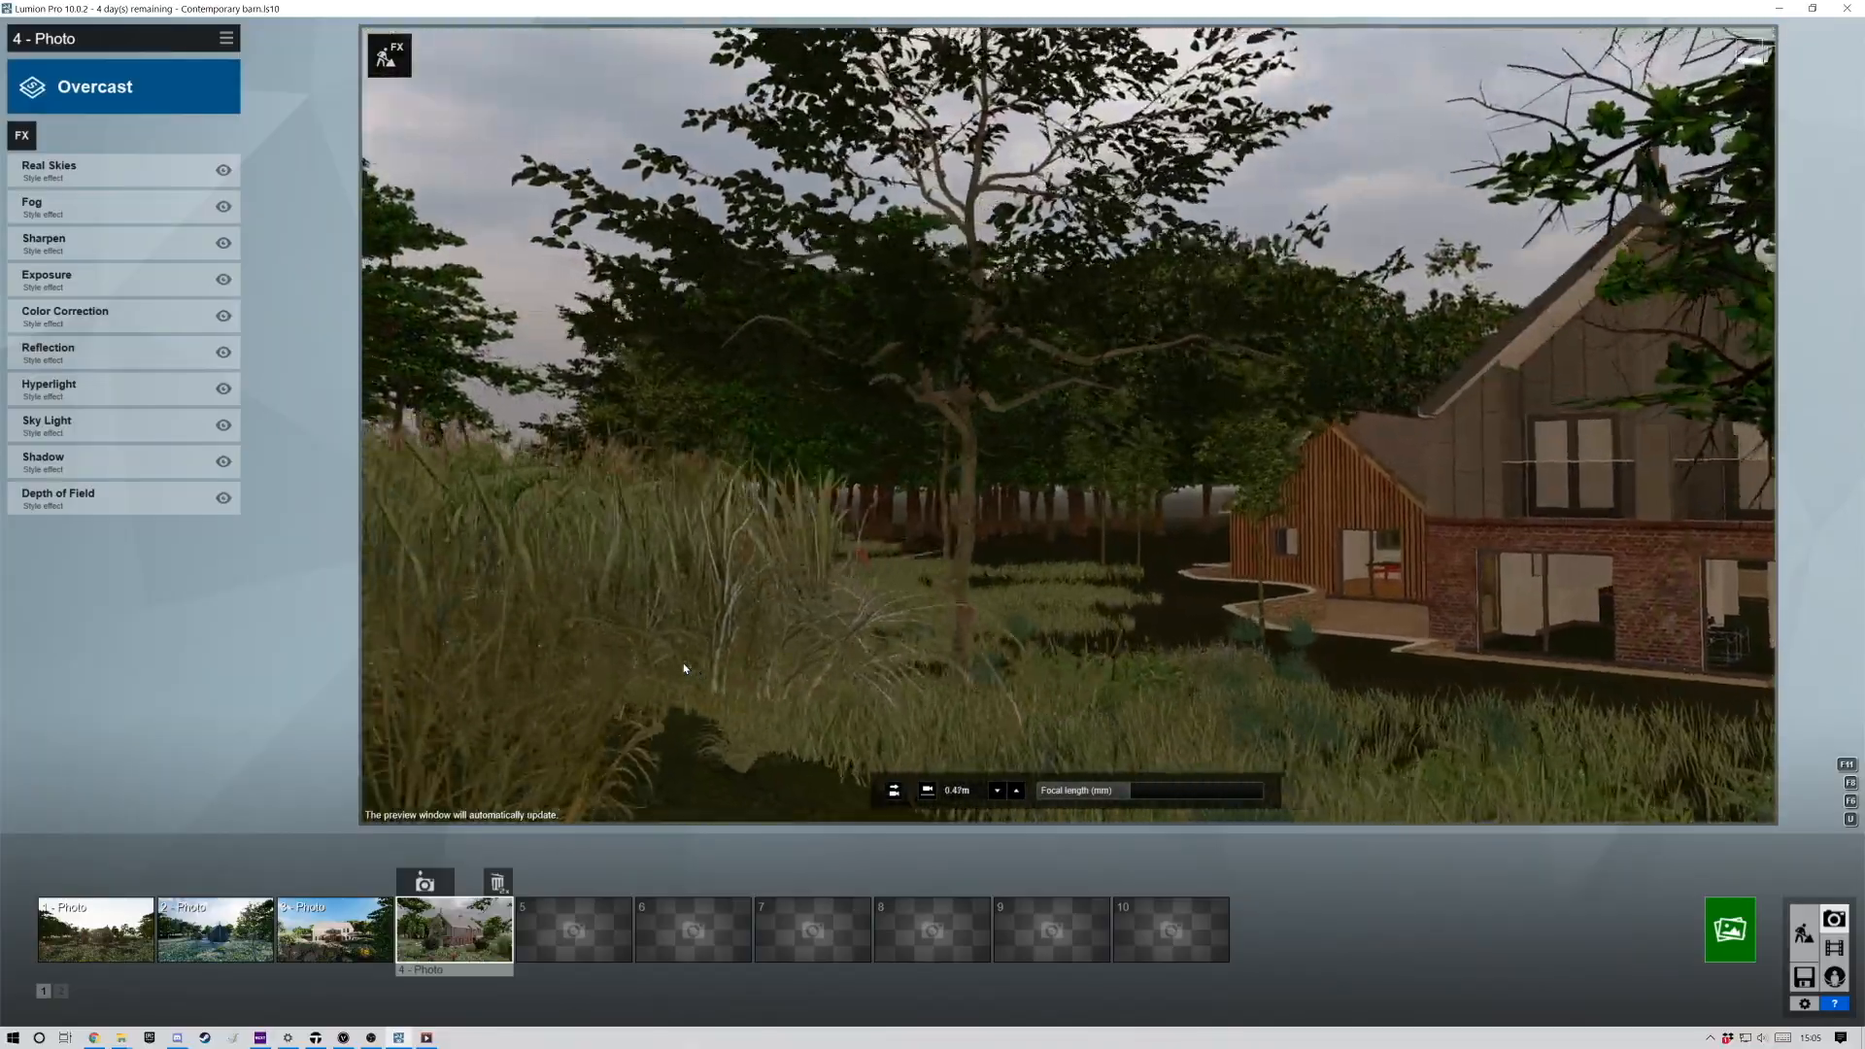
key(a)
mouse_move(684, 669)
right_down()
mouse_move(971, 641)
mouse_move(683, 669)
right_up()
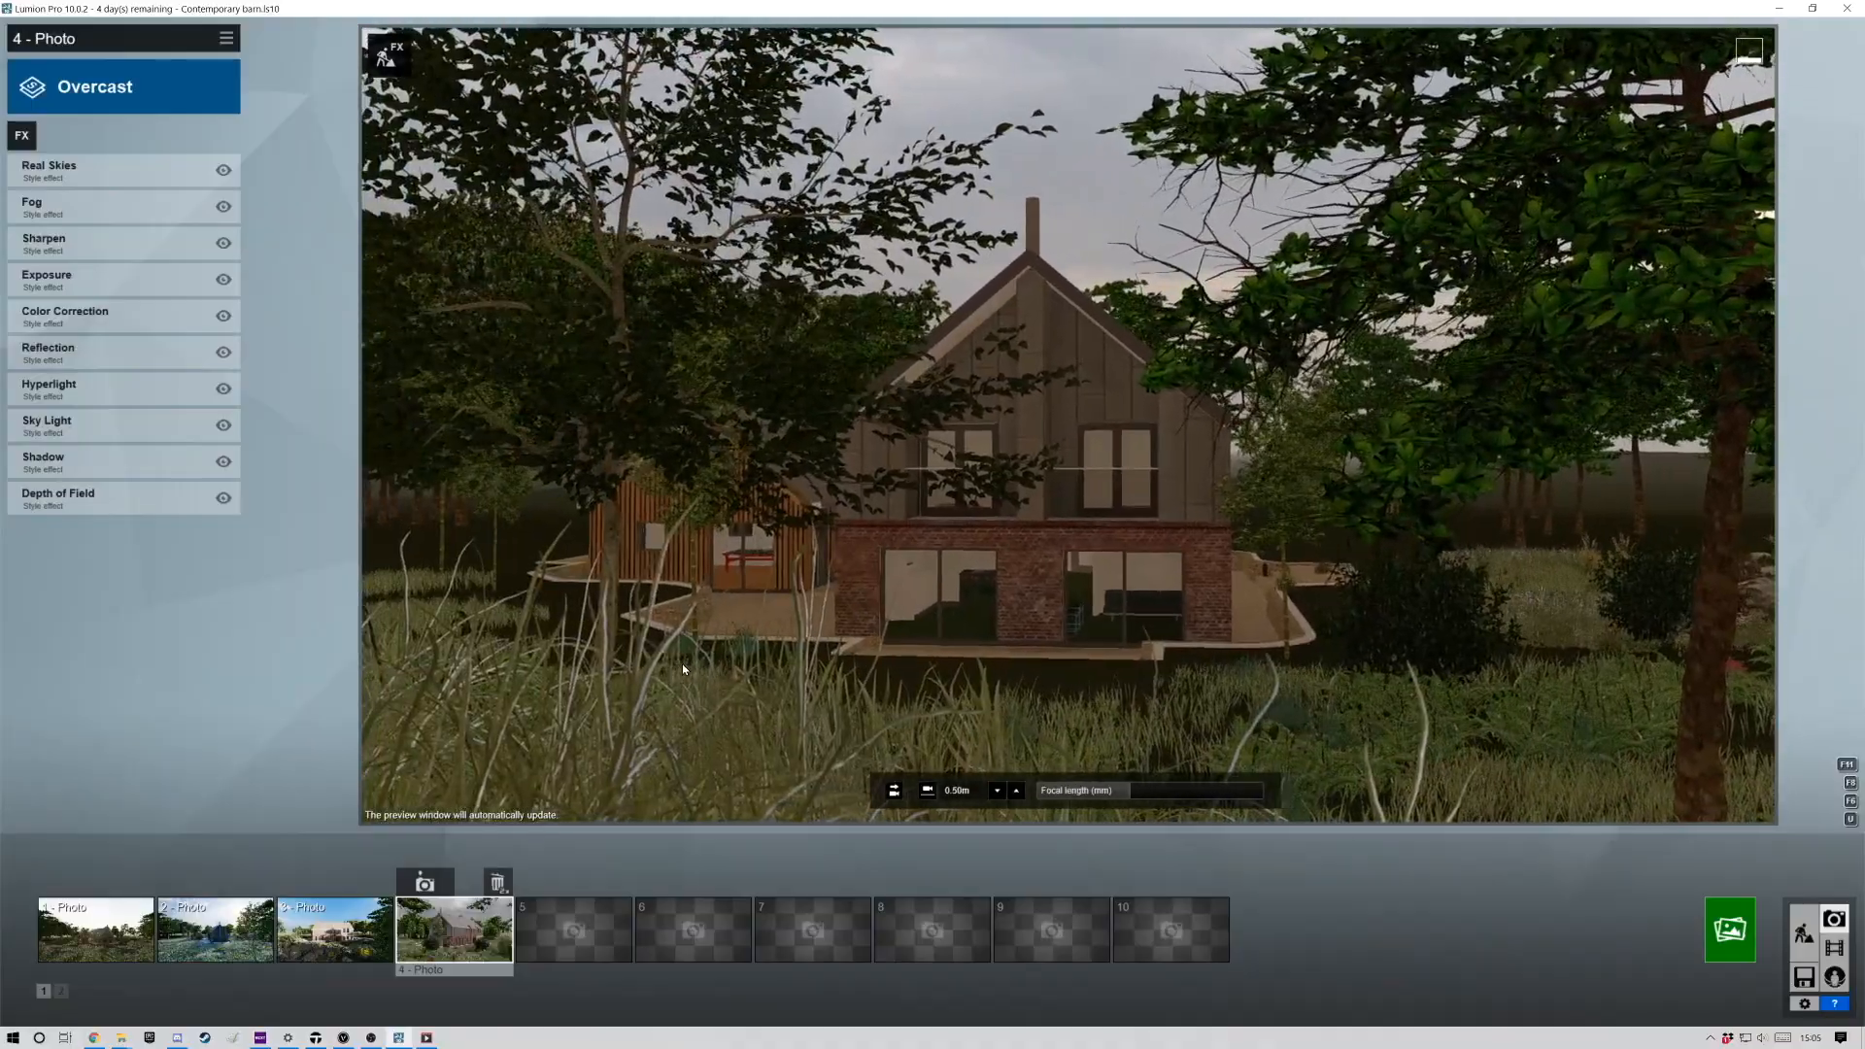
key(q)
key(q)
key(w)
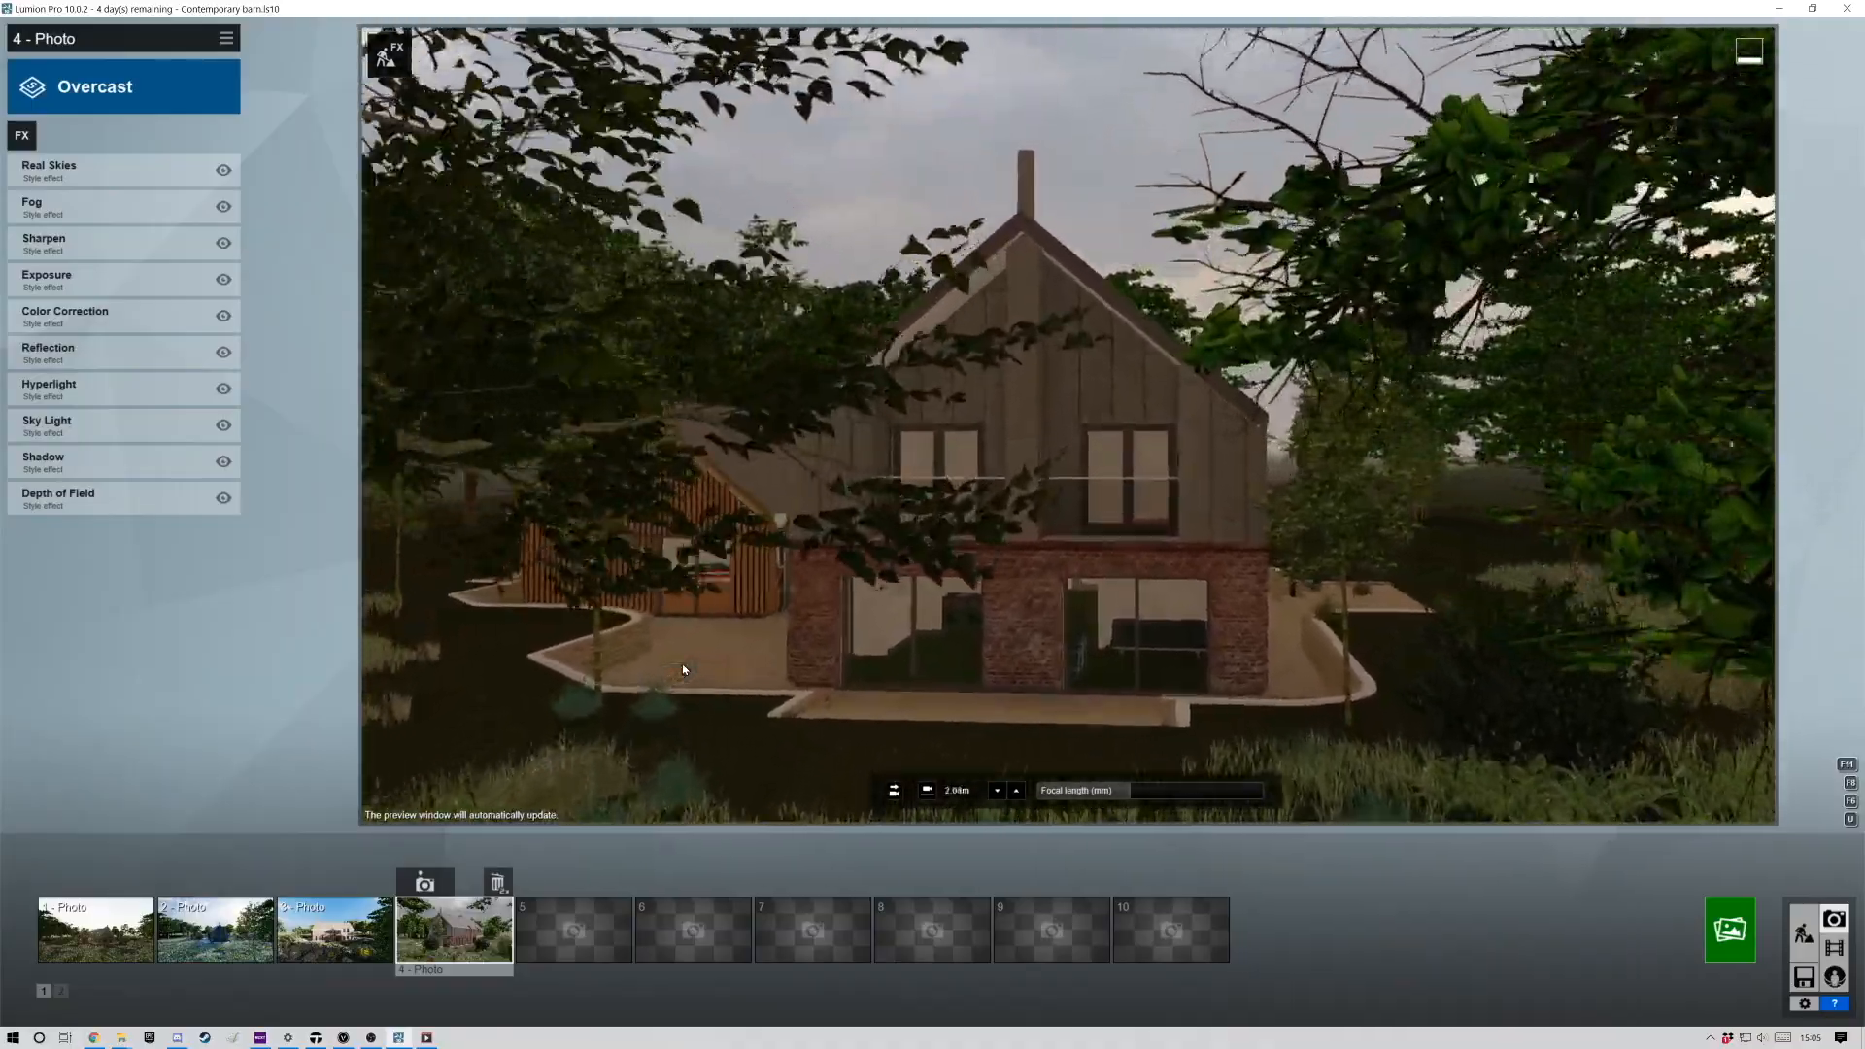
Frame the gable end from low behind the foreground grasses and store the view in photo slot 5.
key(s)
key(w)
key(e)
key(e)
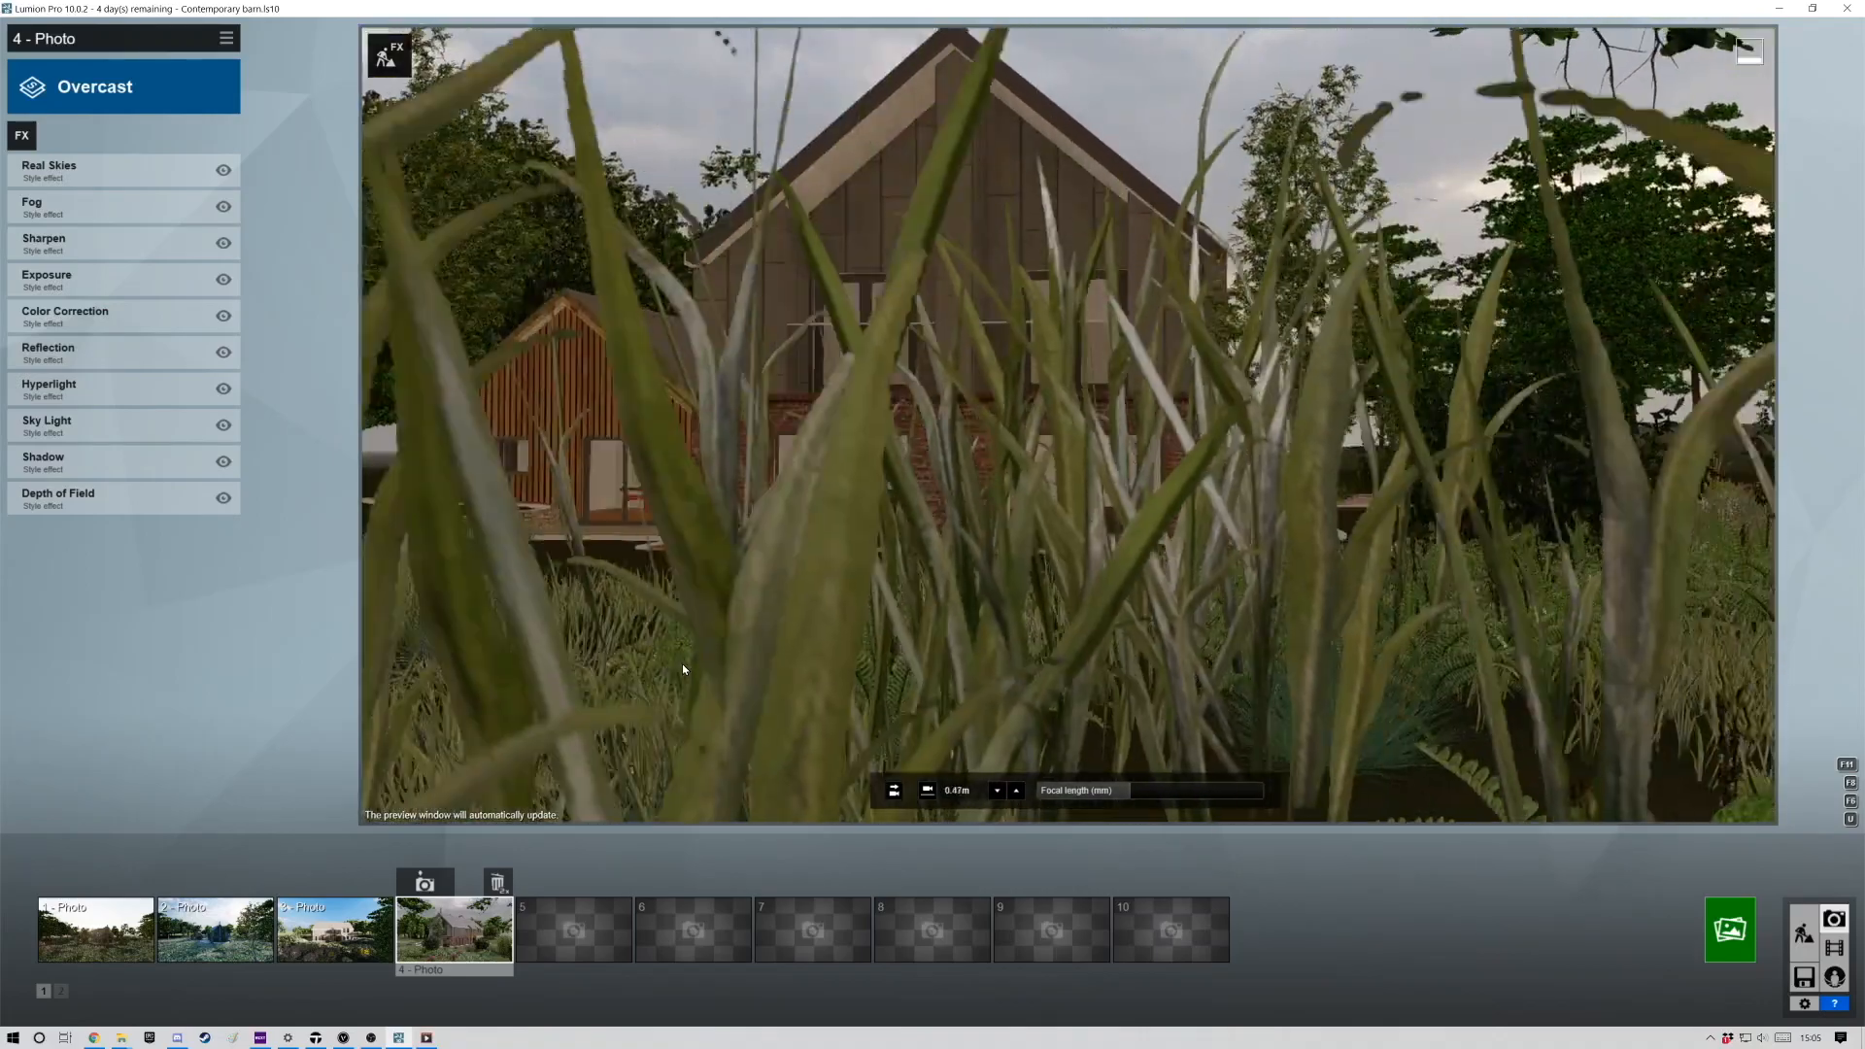
key(q)
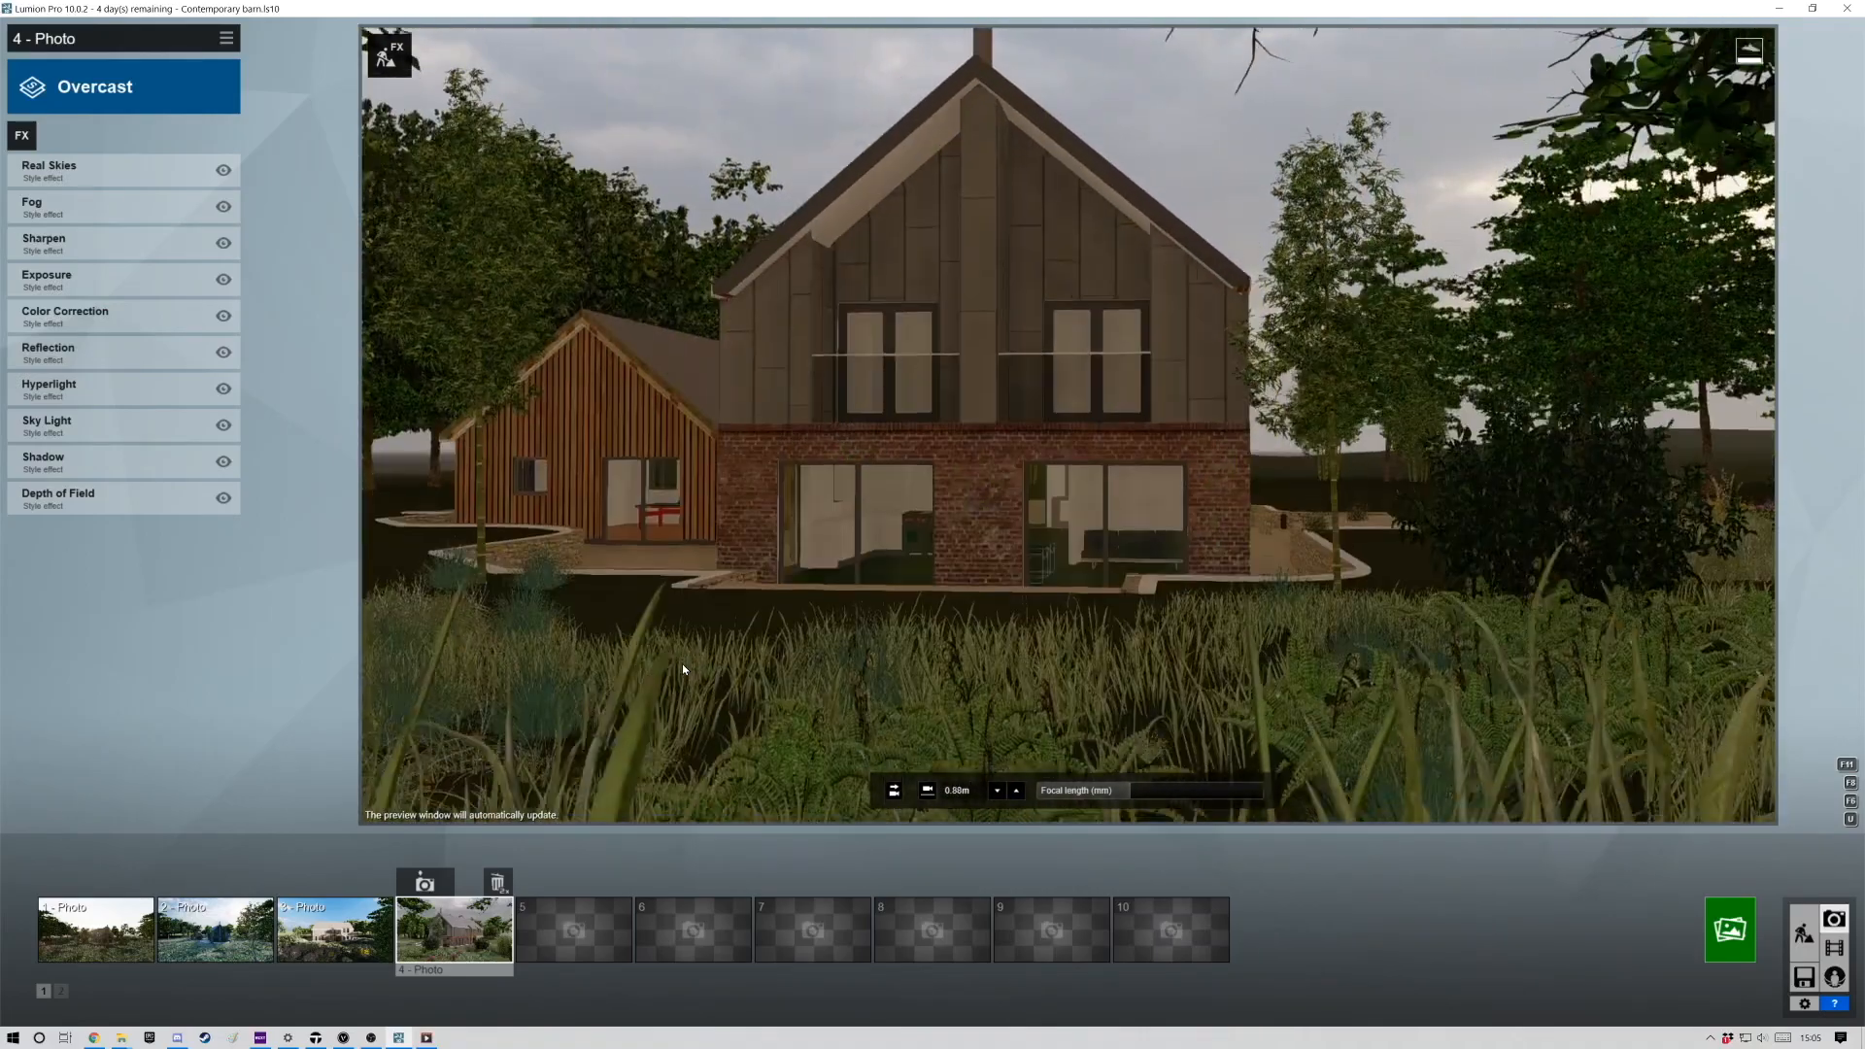
key(e)
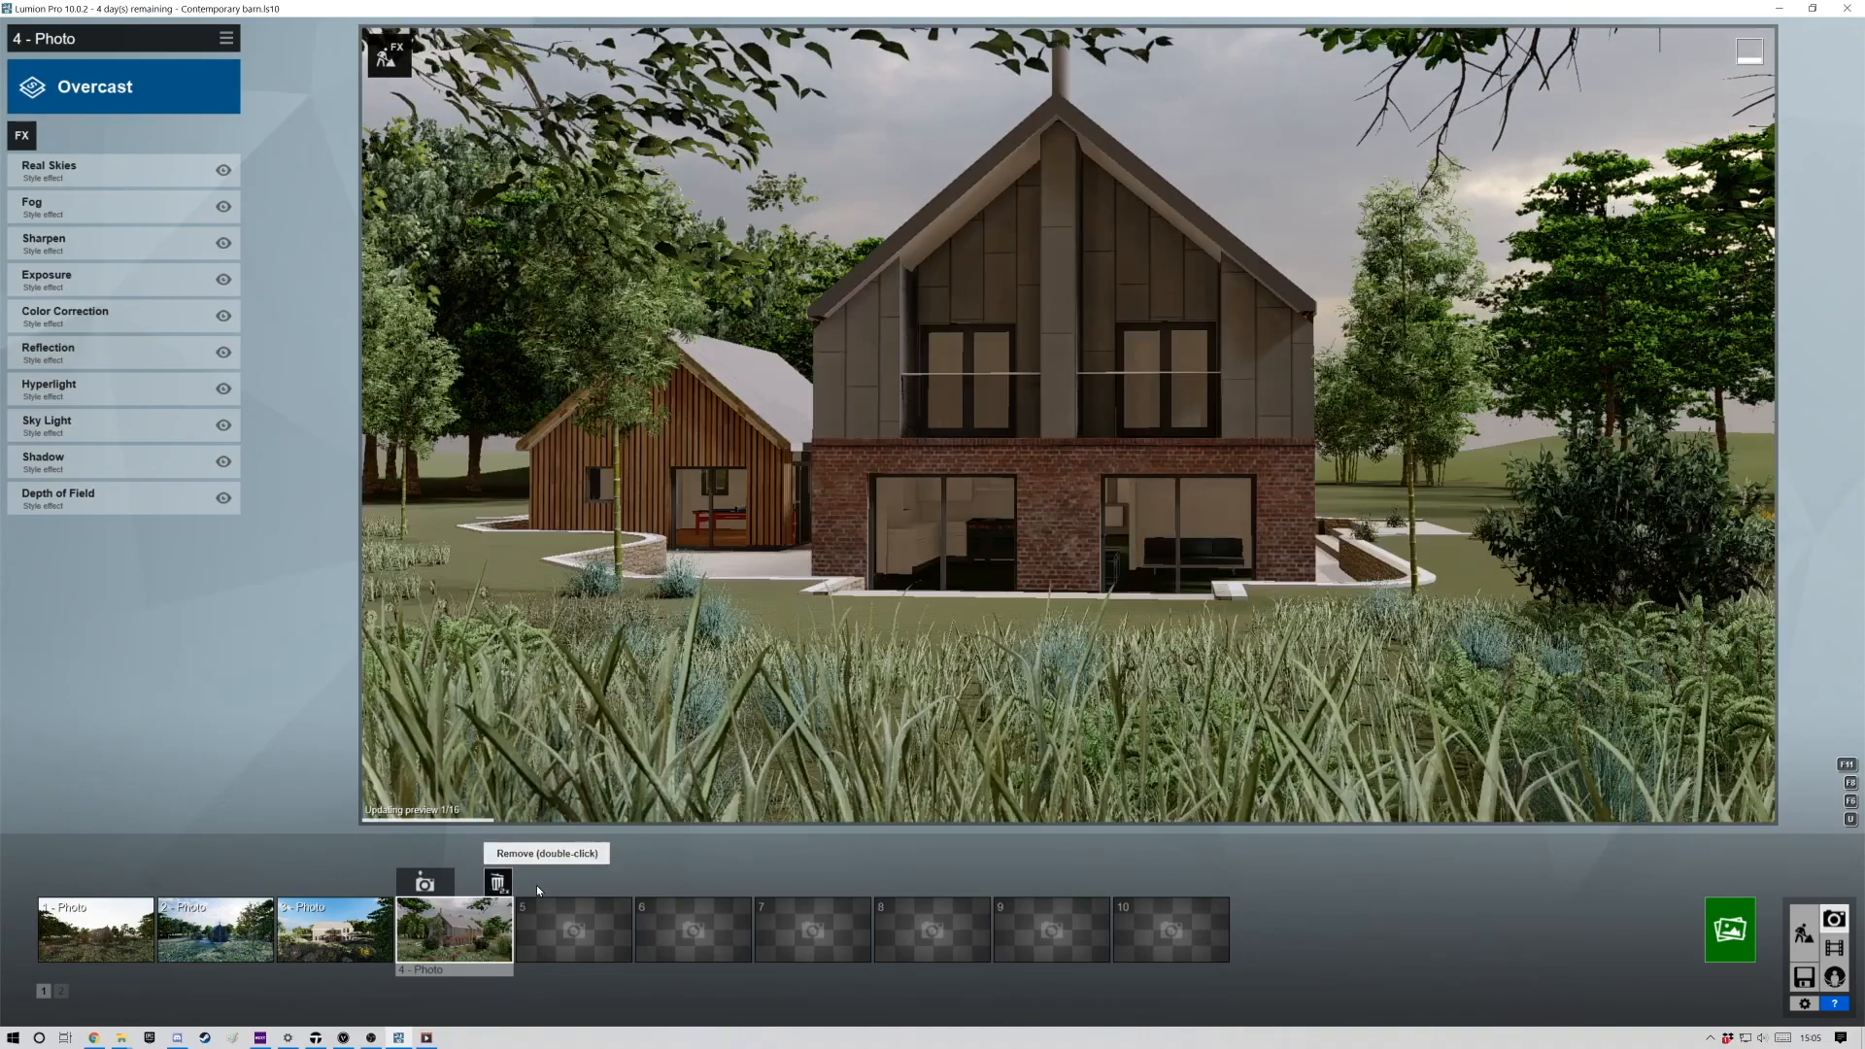
click(559, 927)
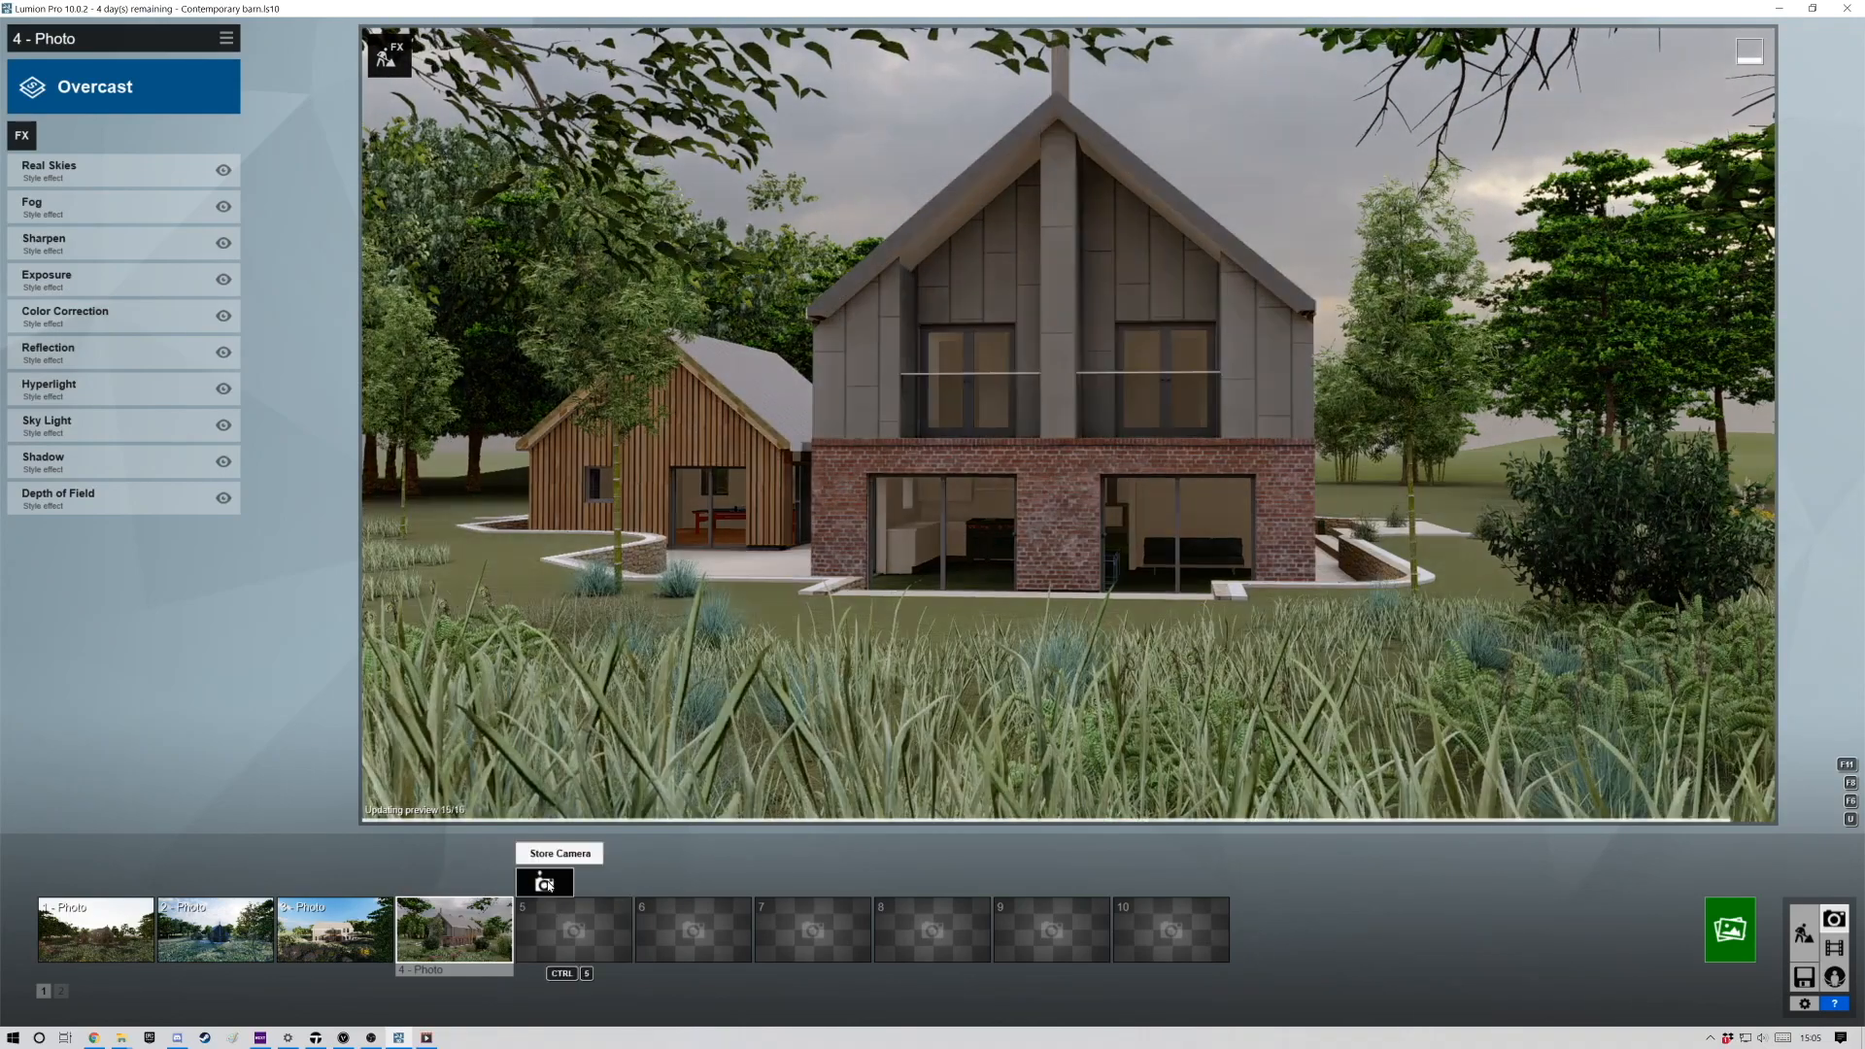
click(545, 883)
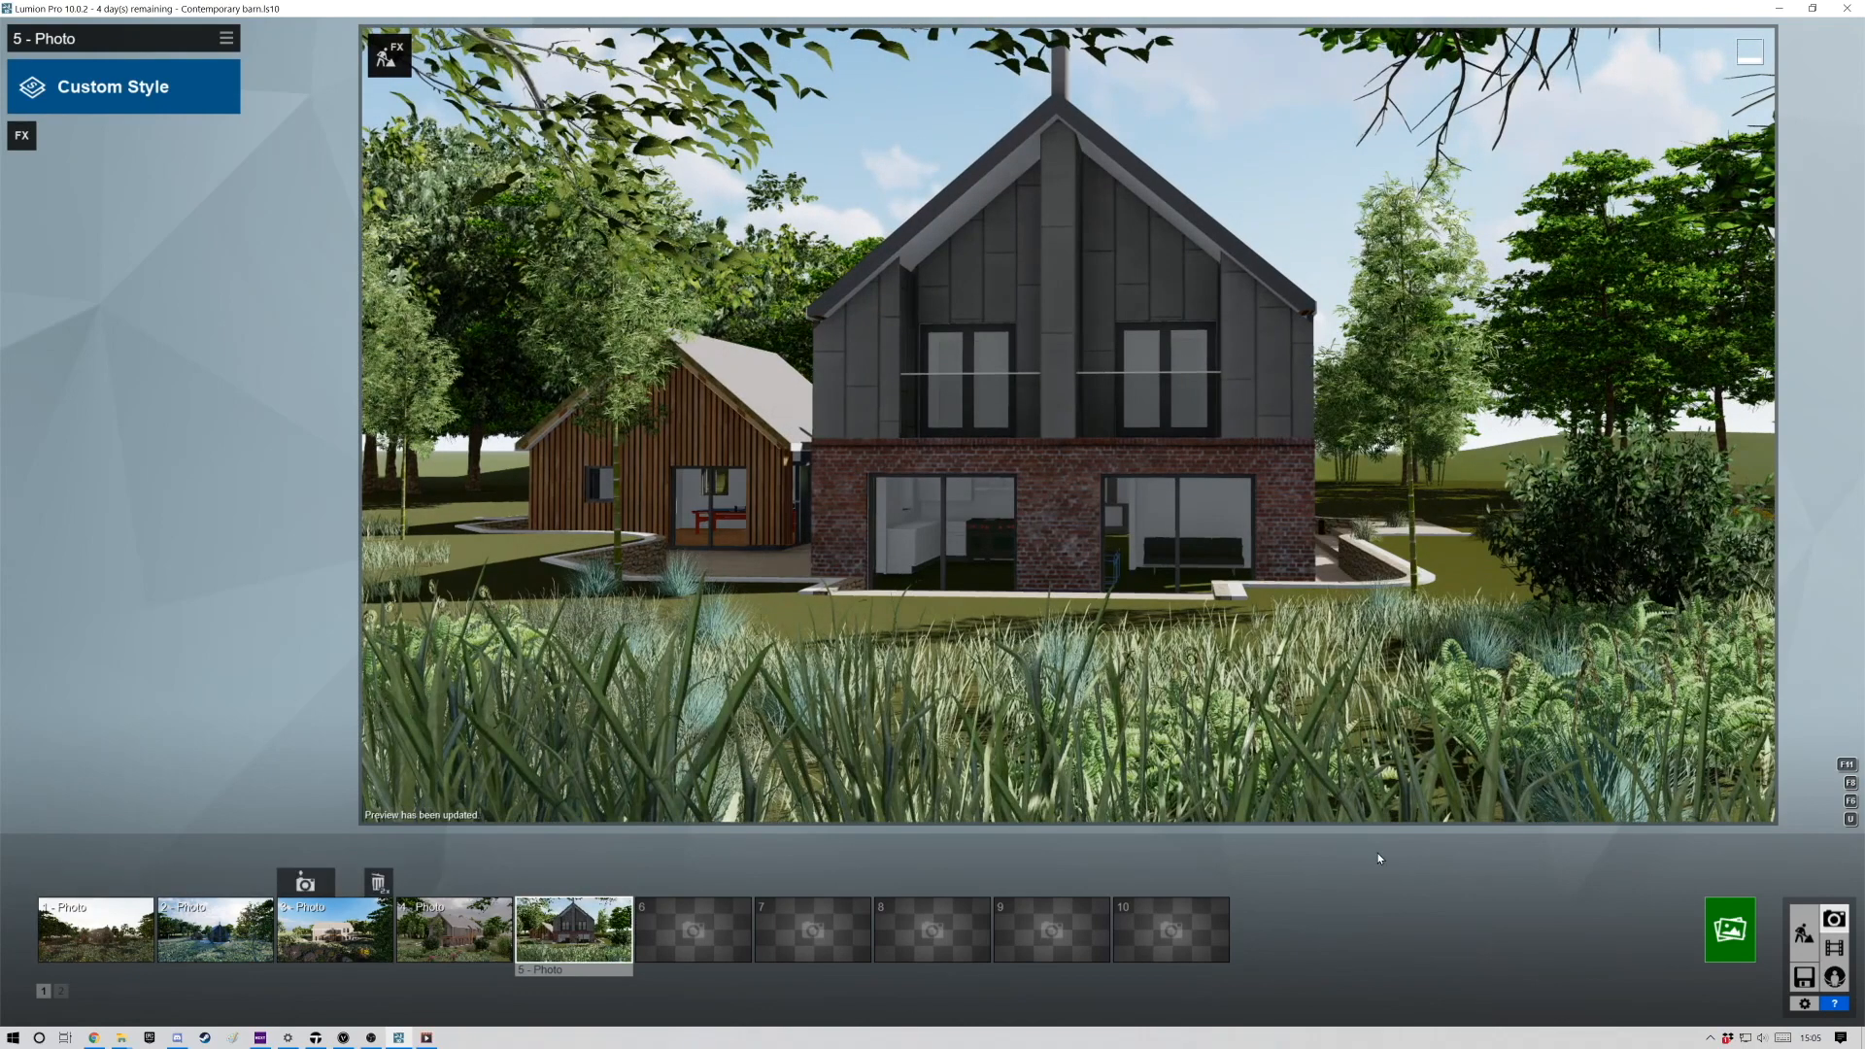
In Movie mode, start recording a camera path in clip 1 and add the first keyframe facing the gable end across the grasses.
click(1842, 948)
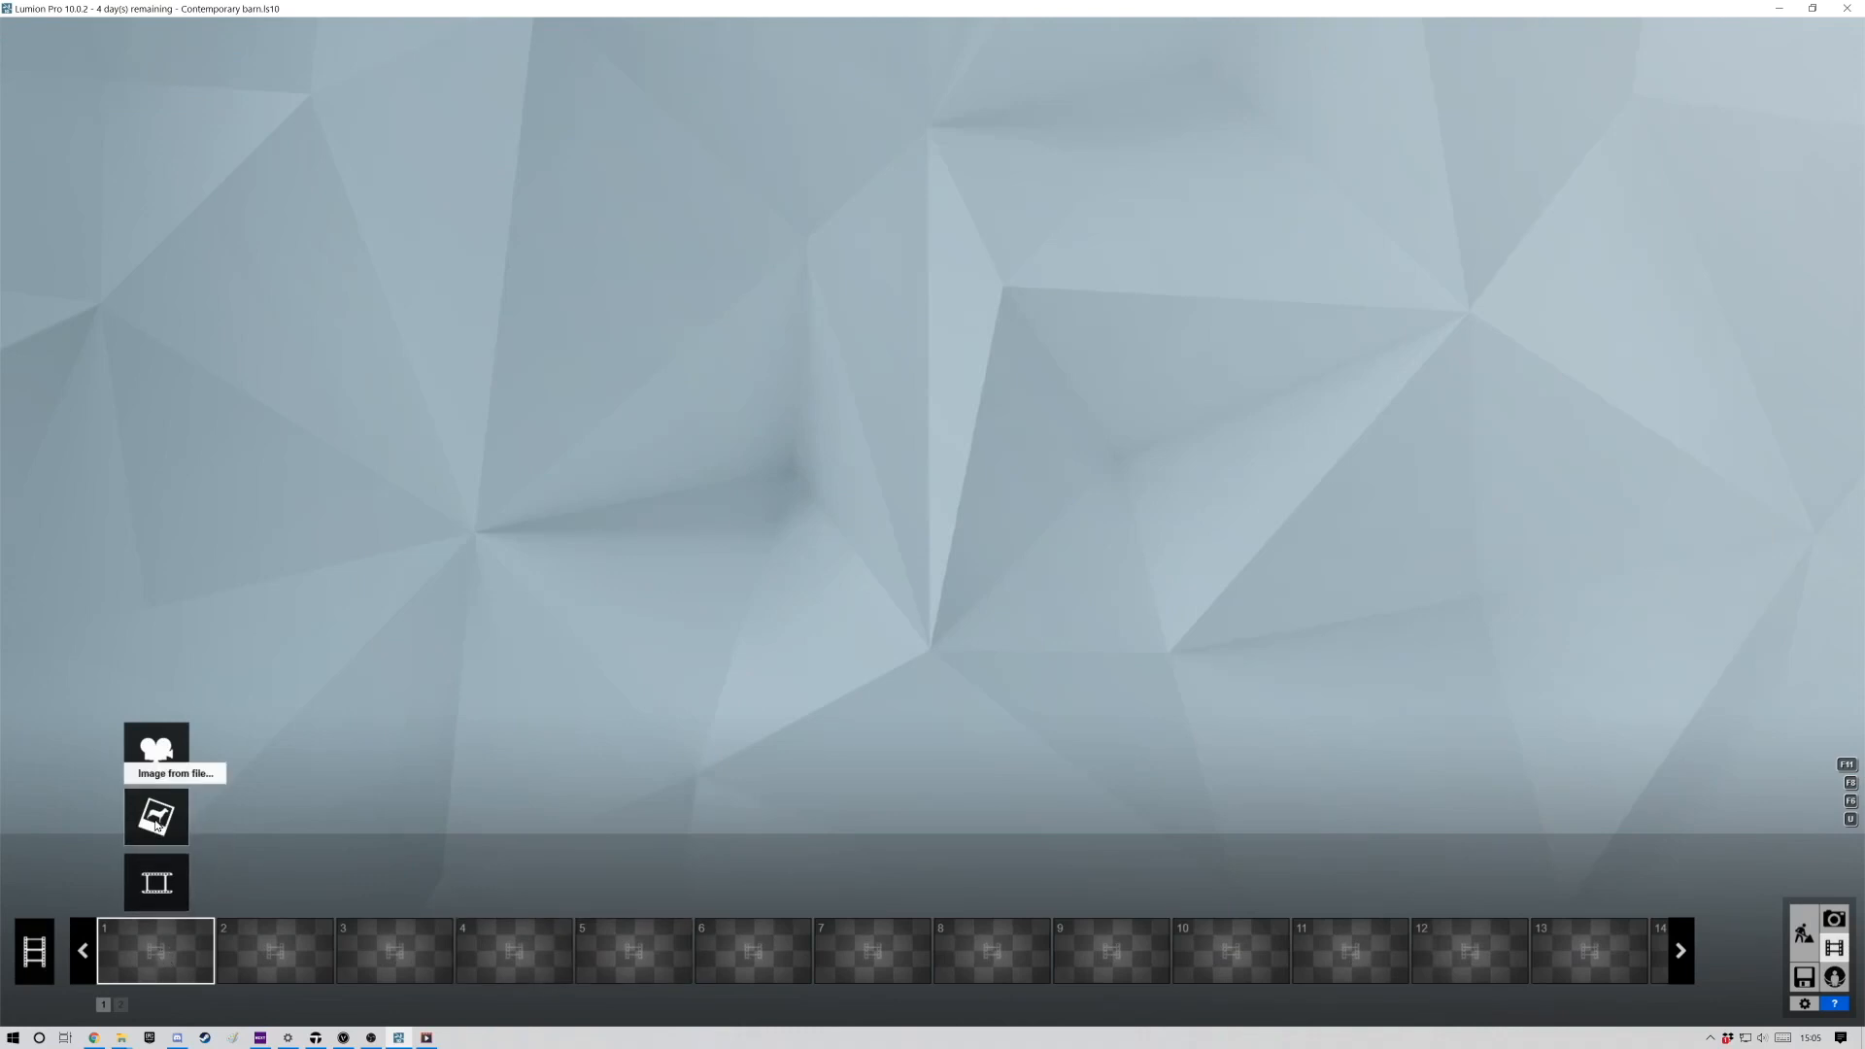
click(156, 753)
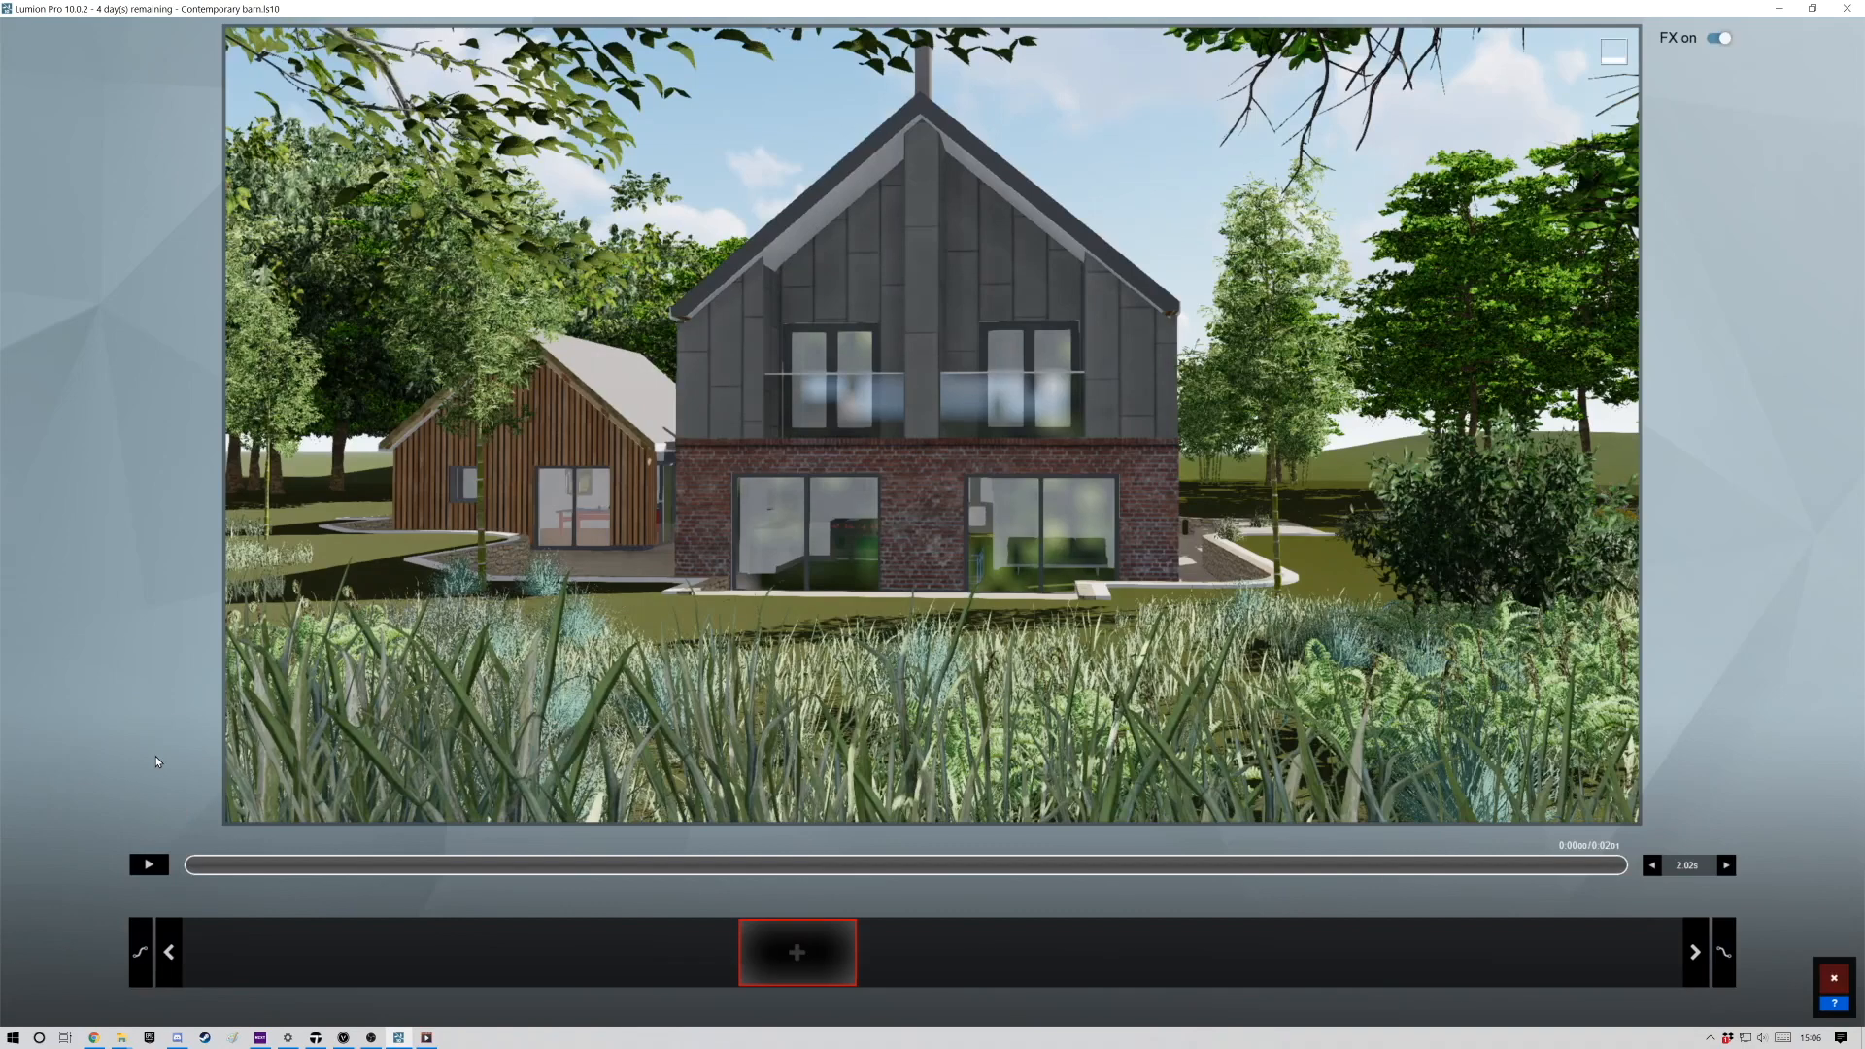
key(w)
key(w)
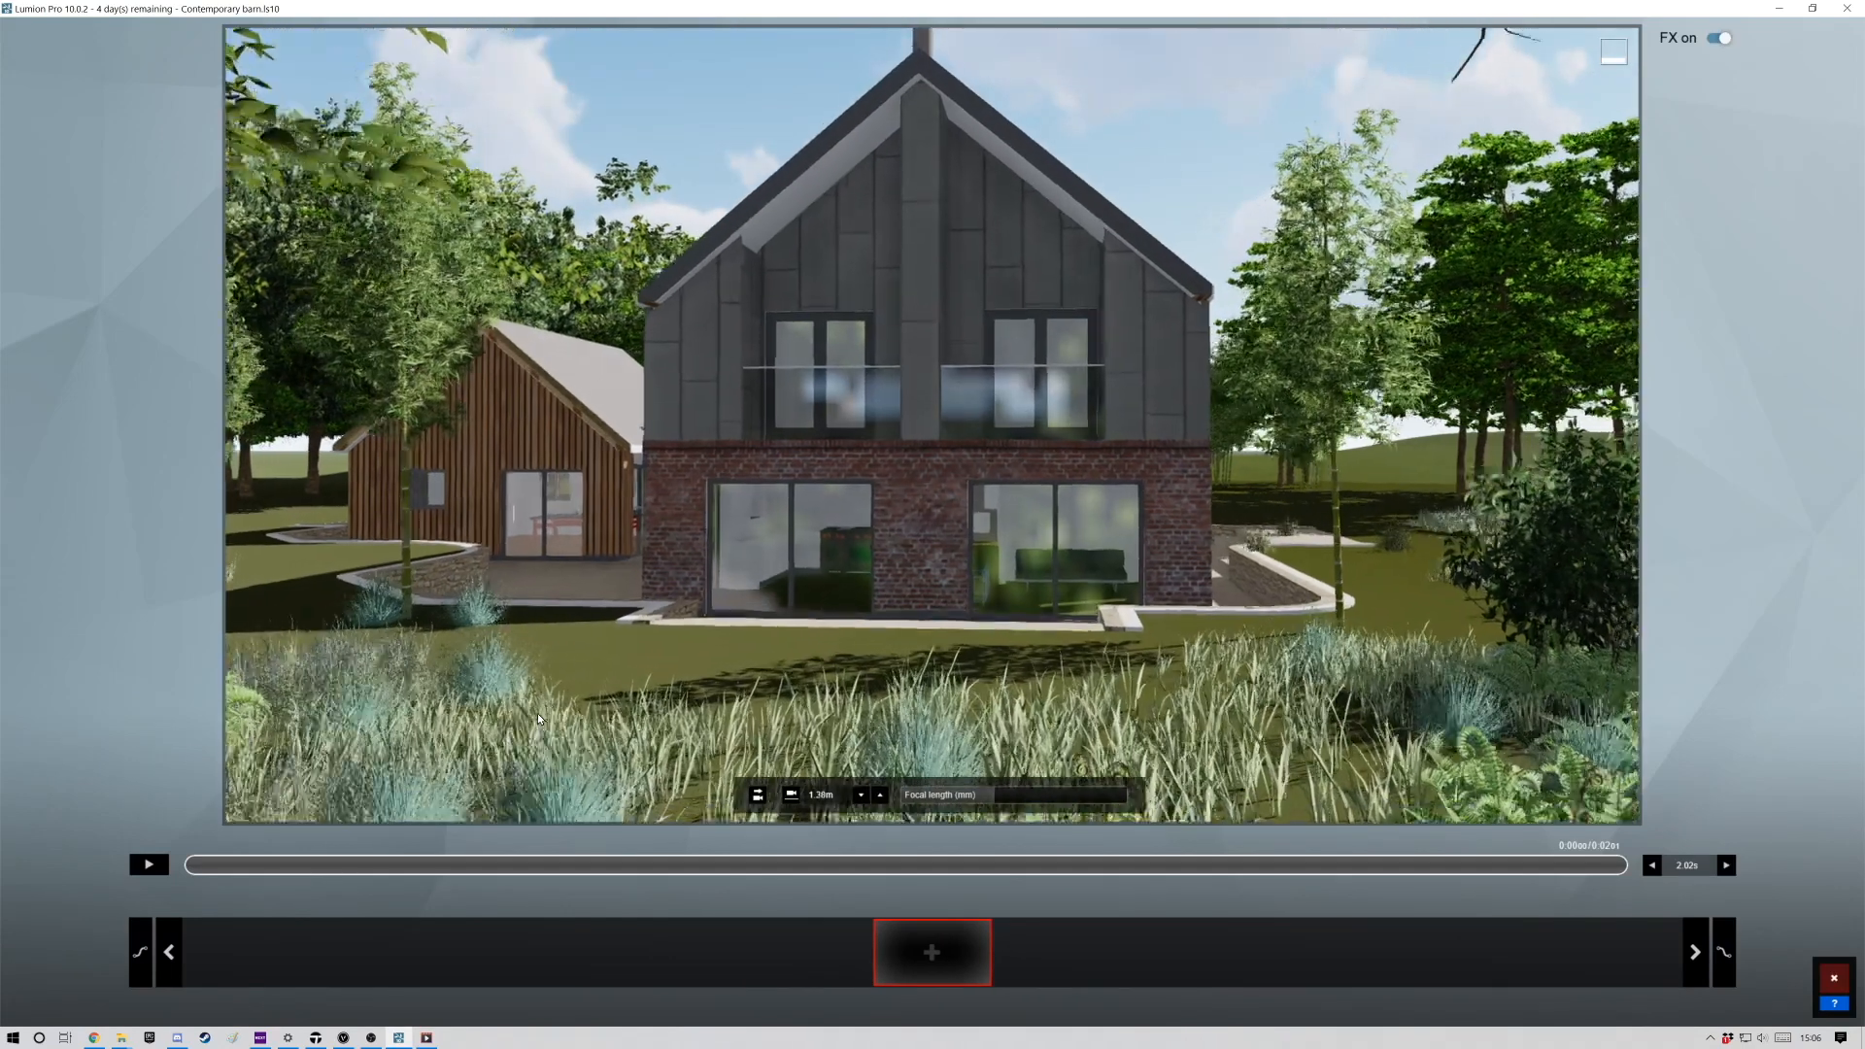
key(a)
key(s)
key(s)
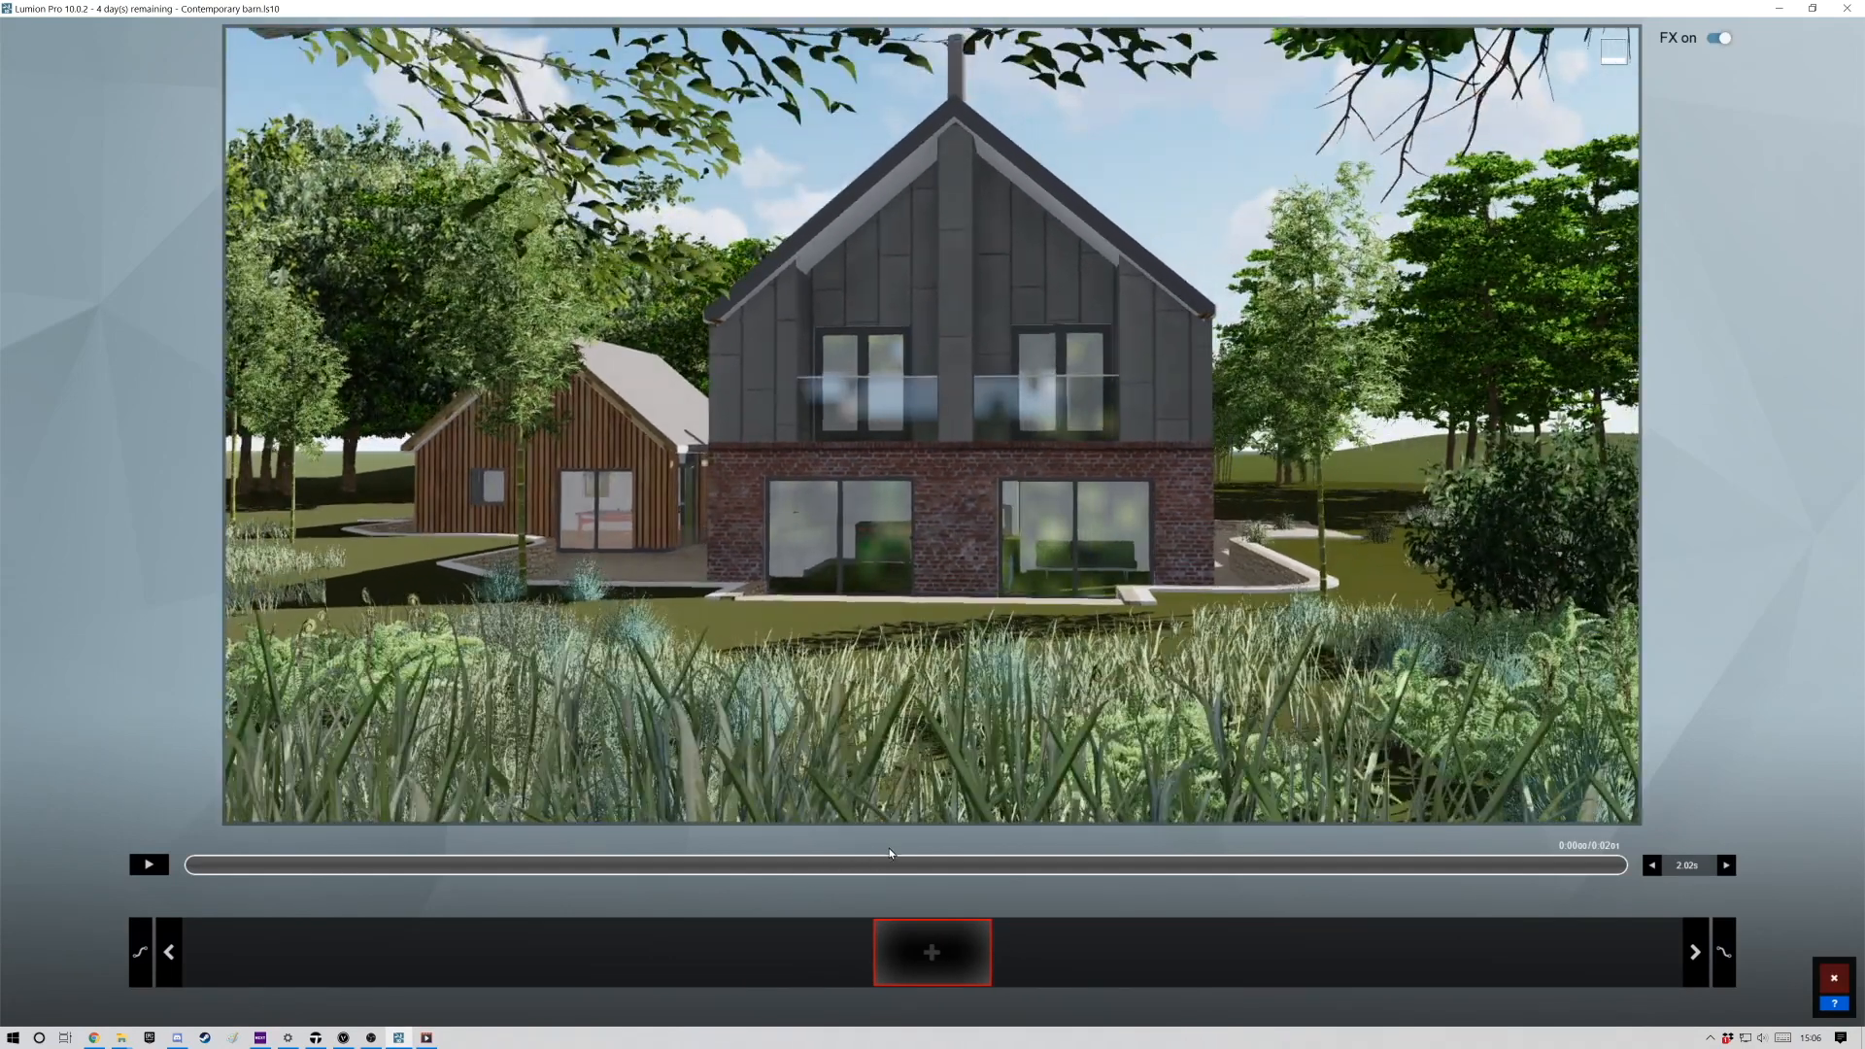
click(931, 954)
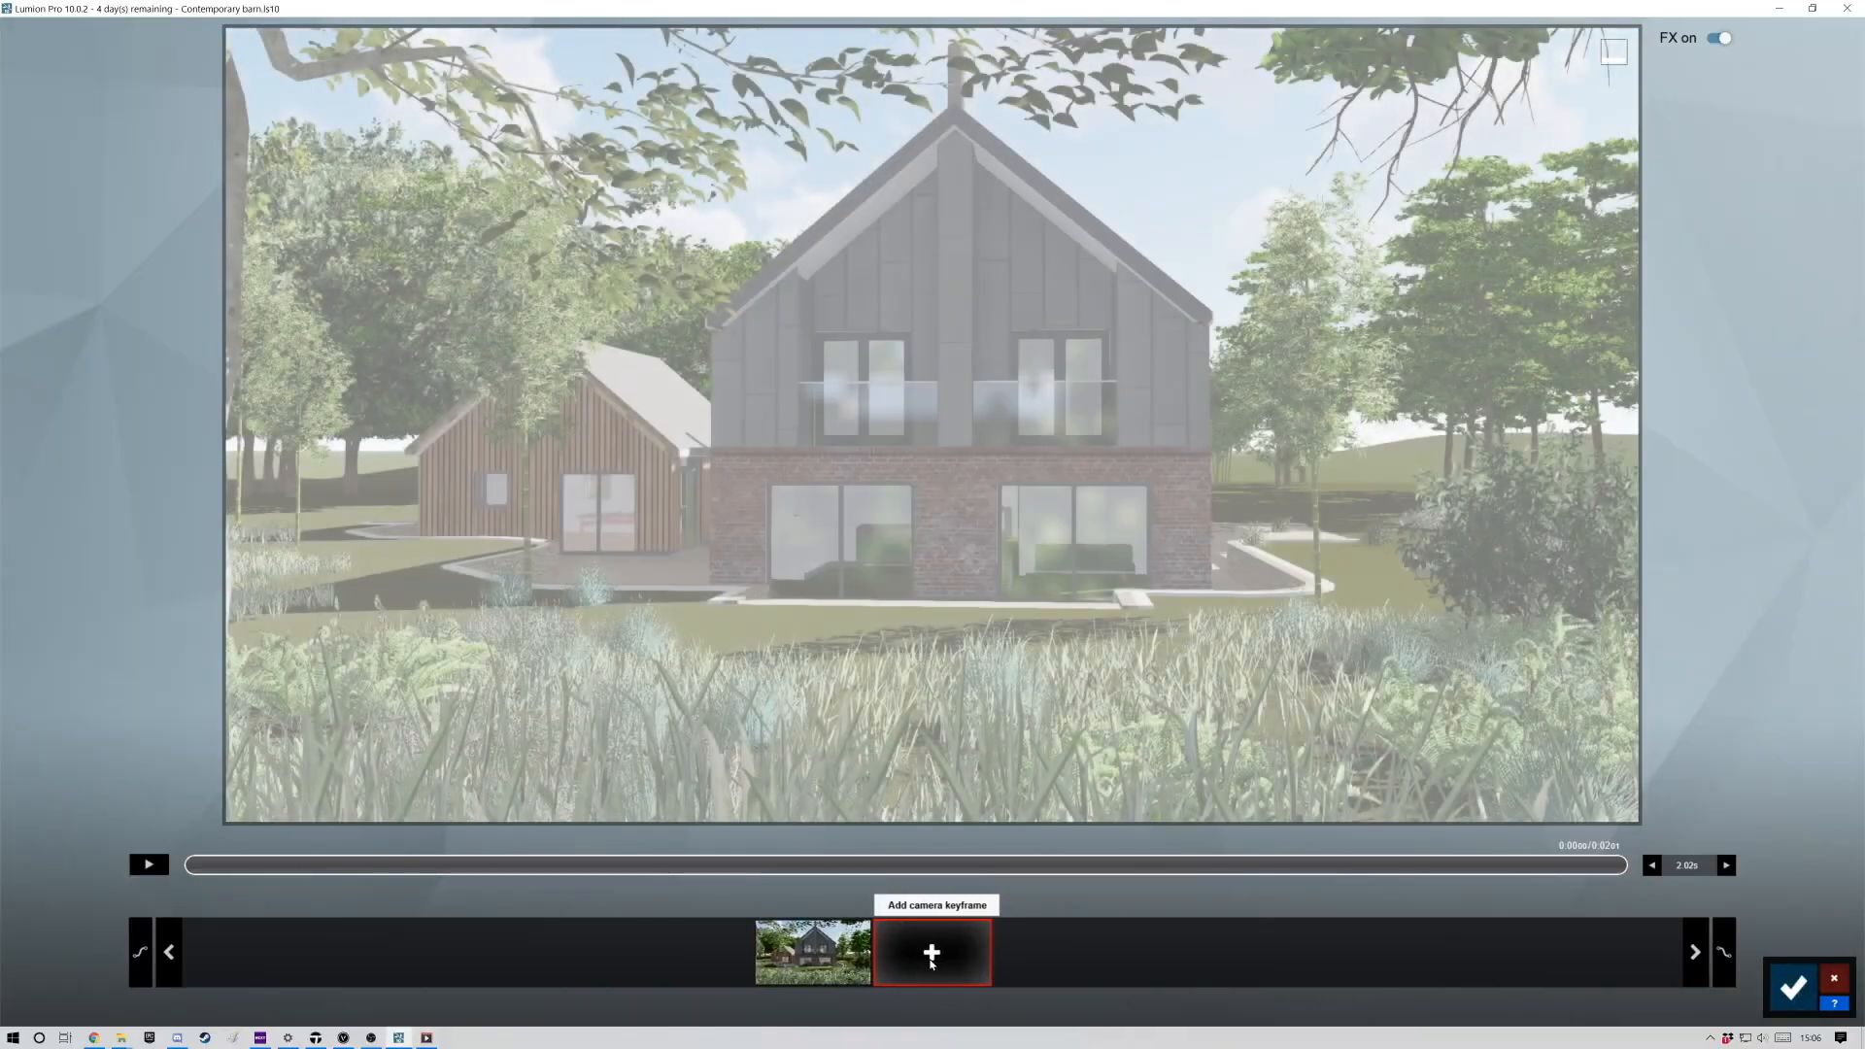
Add a second camera keyframe closer to the gable and a third shifted towards the timber-clad outbuilding.
key(w)
key(w)
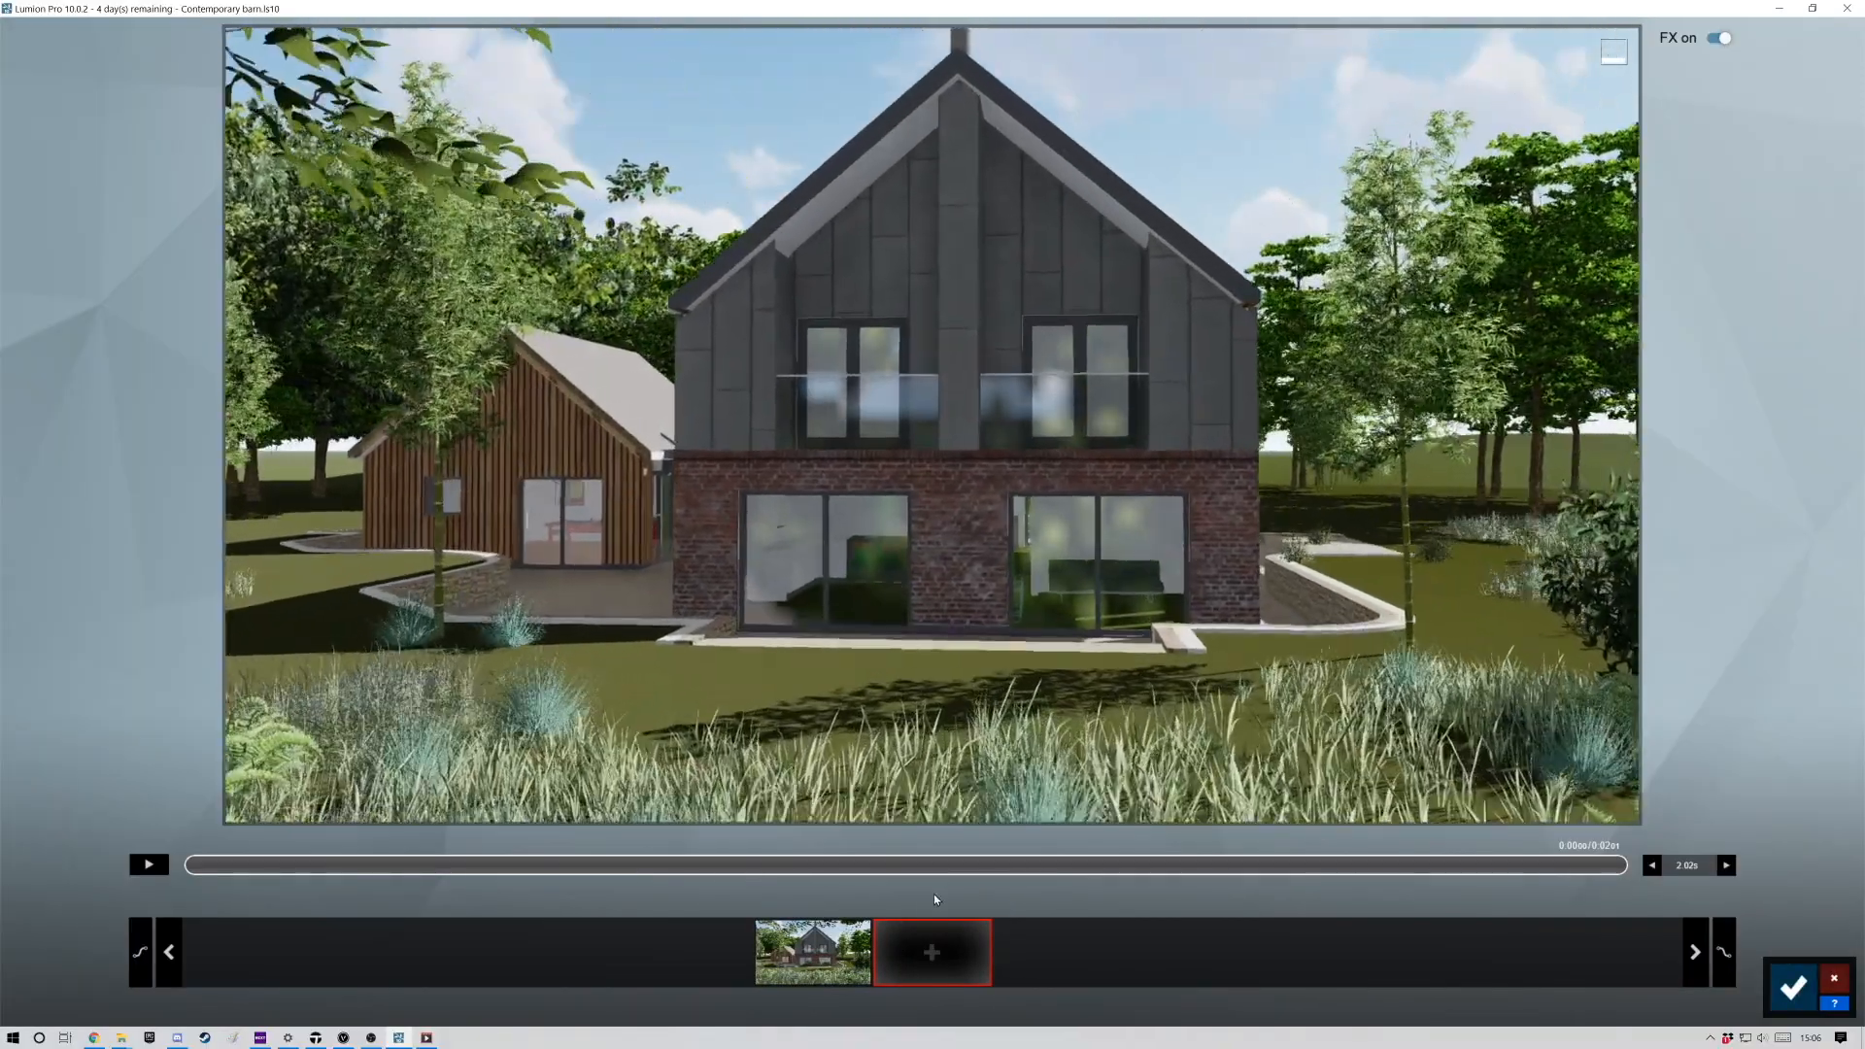
click(933, 954)
key(a)
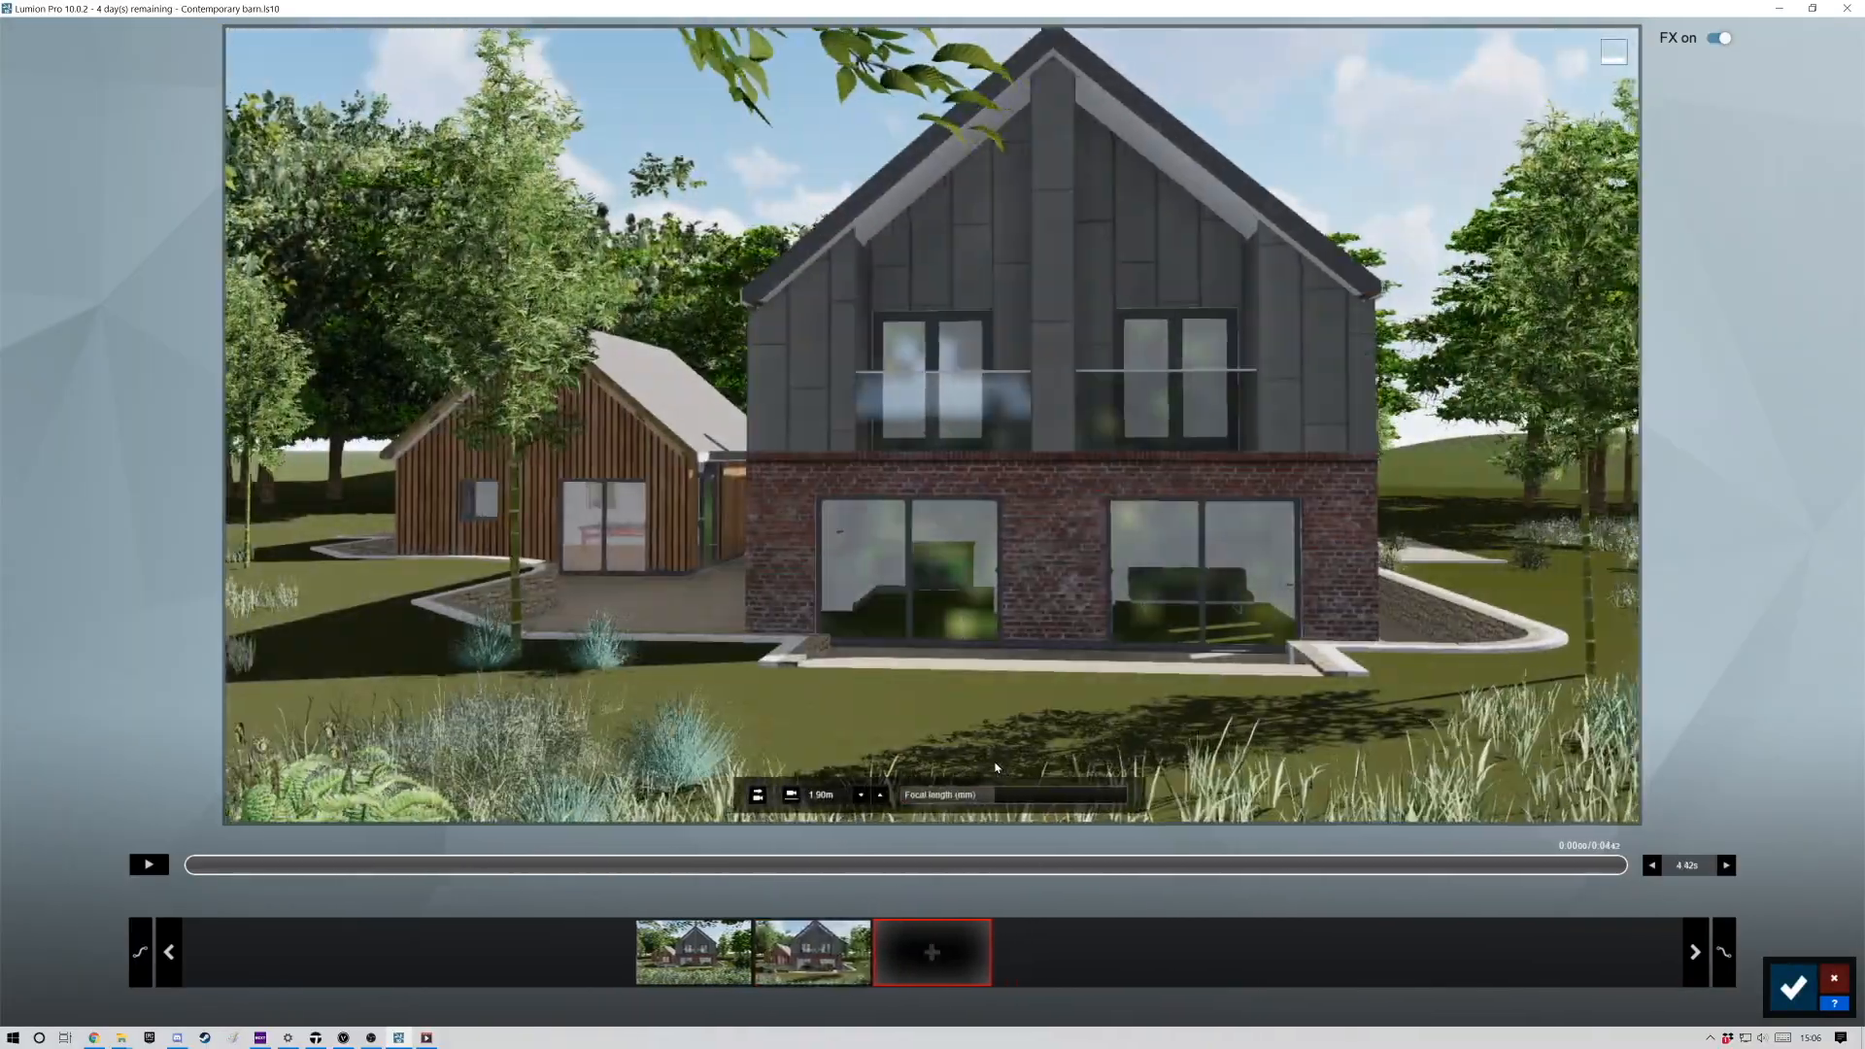
key(d)
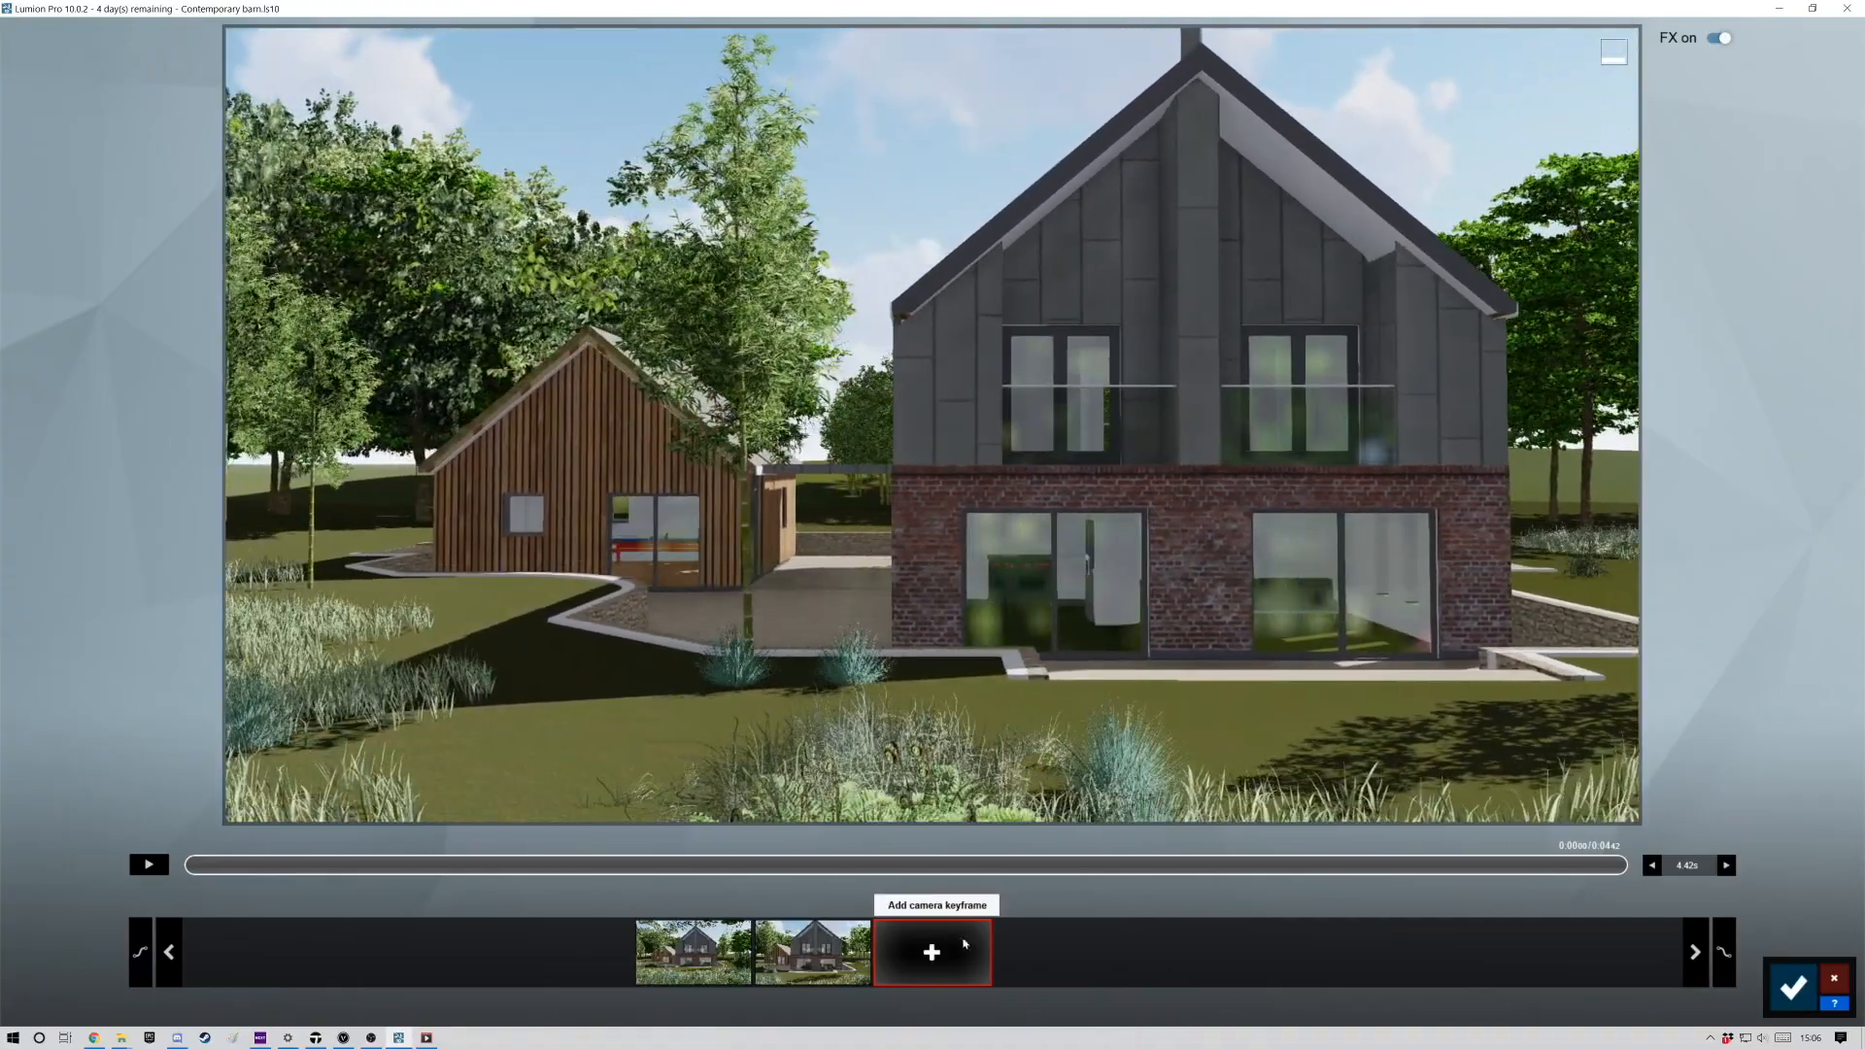
click(965, 942)
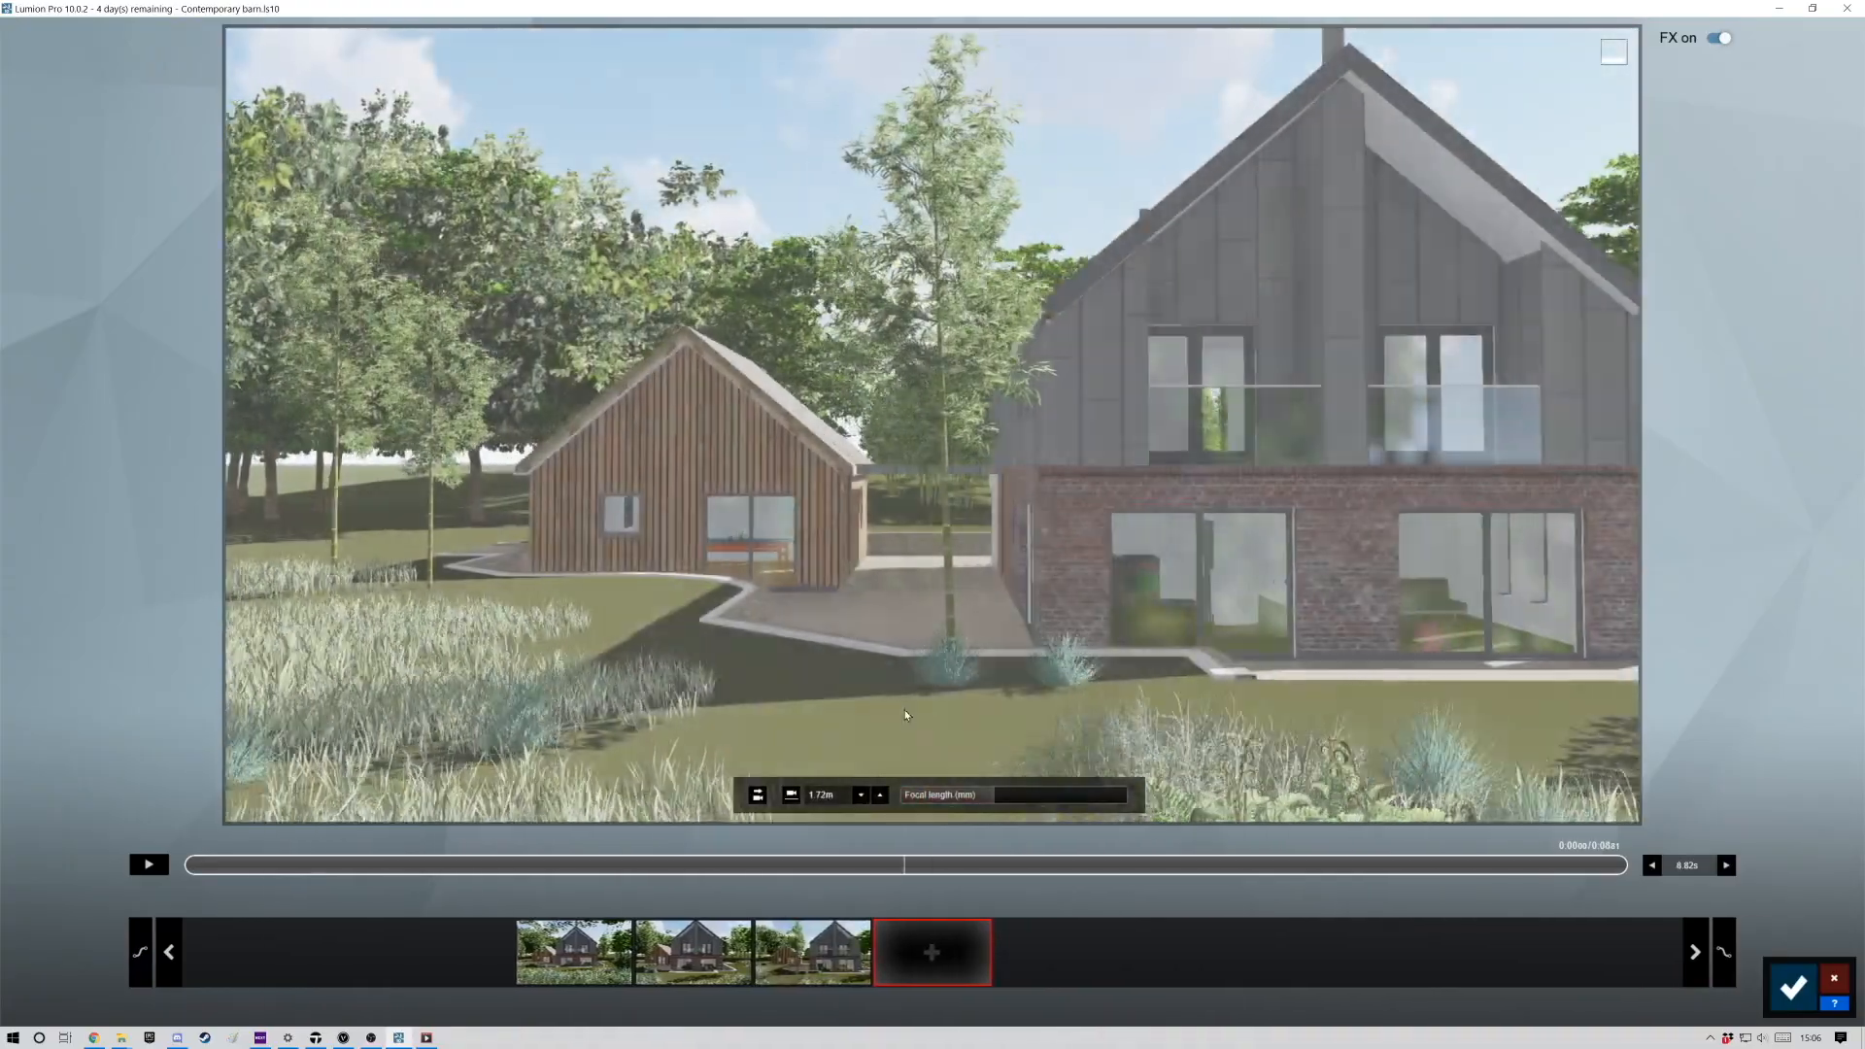
Add three more camera keyframes sweeping around the house corner to show the long side with the solar panels.
key(a)
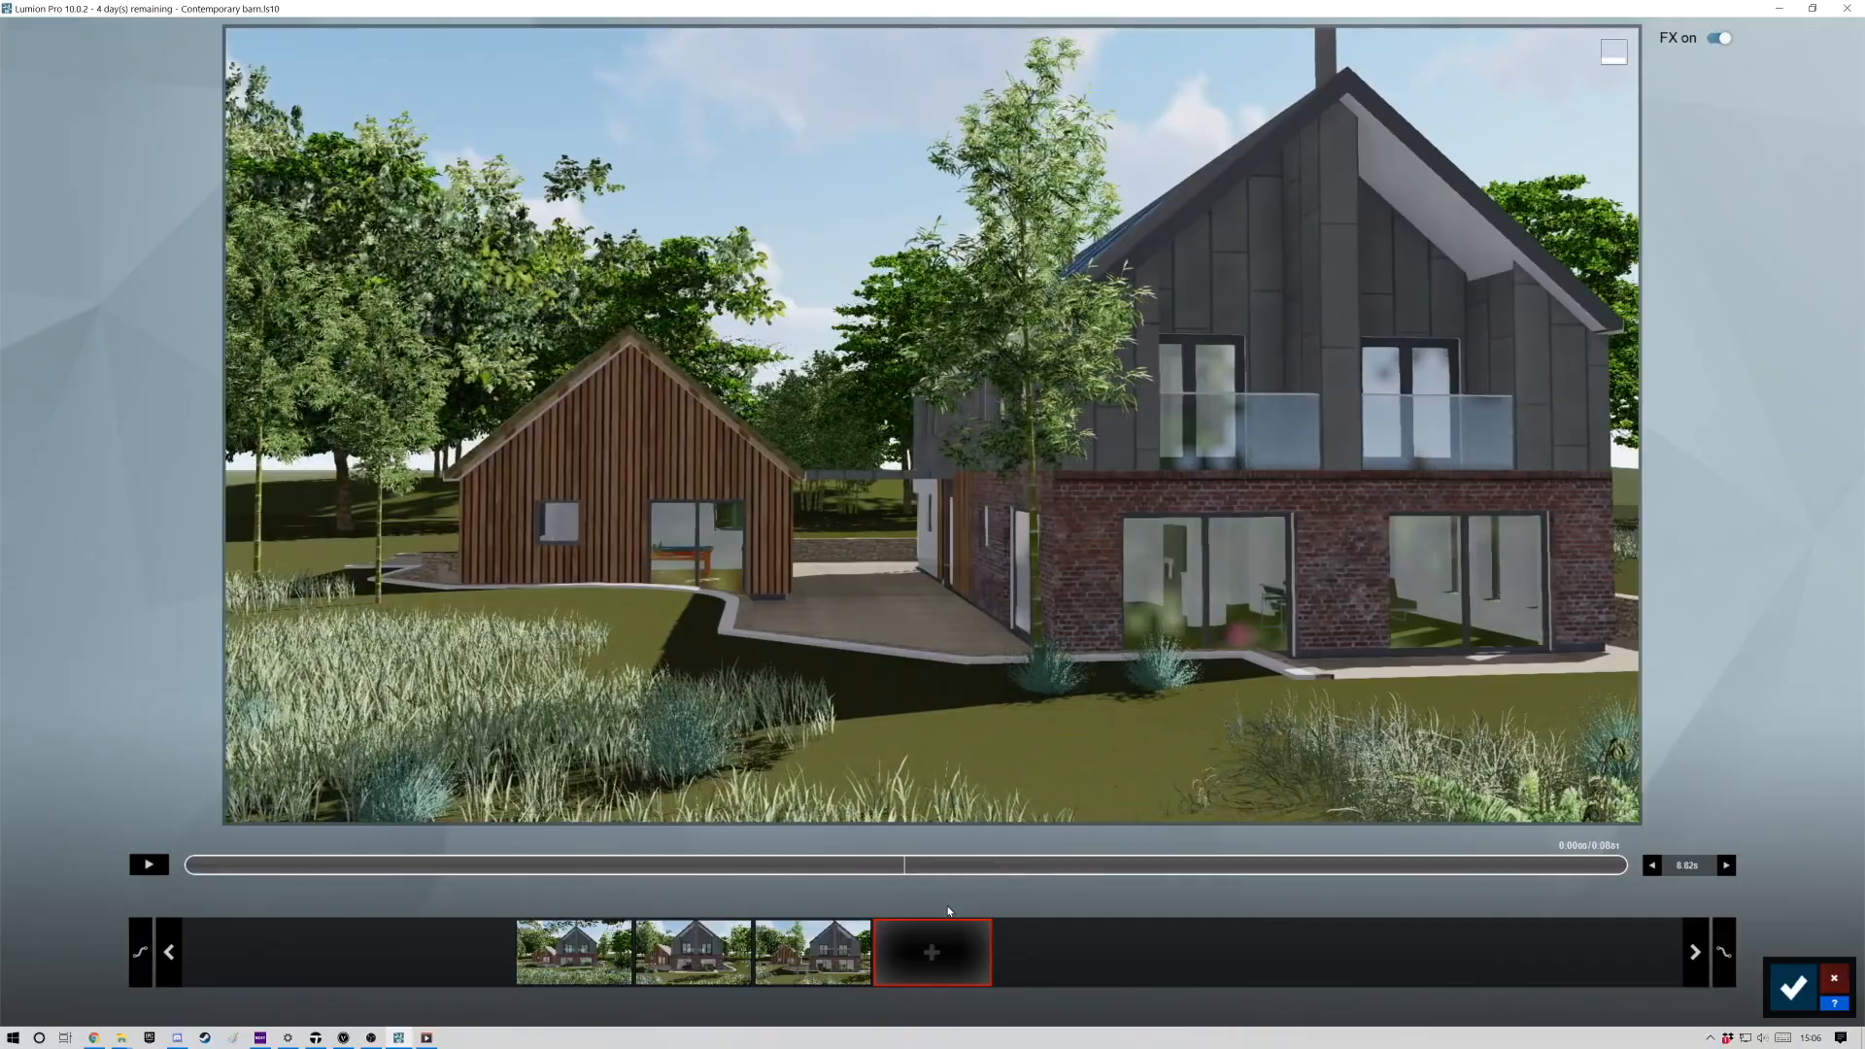
click(931, 952)
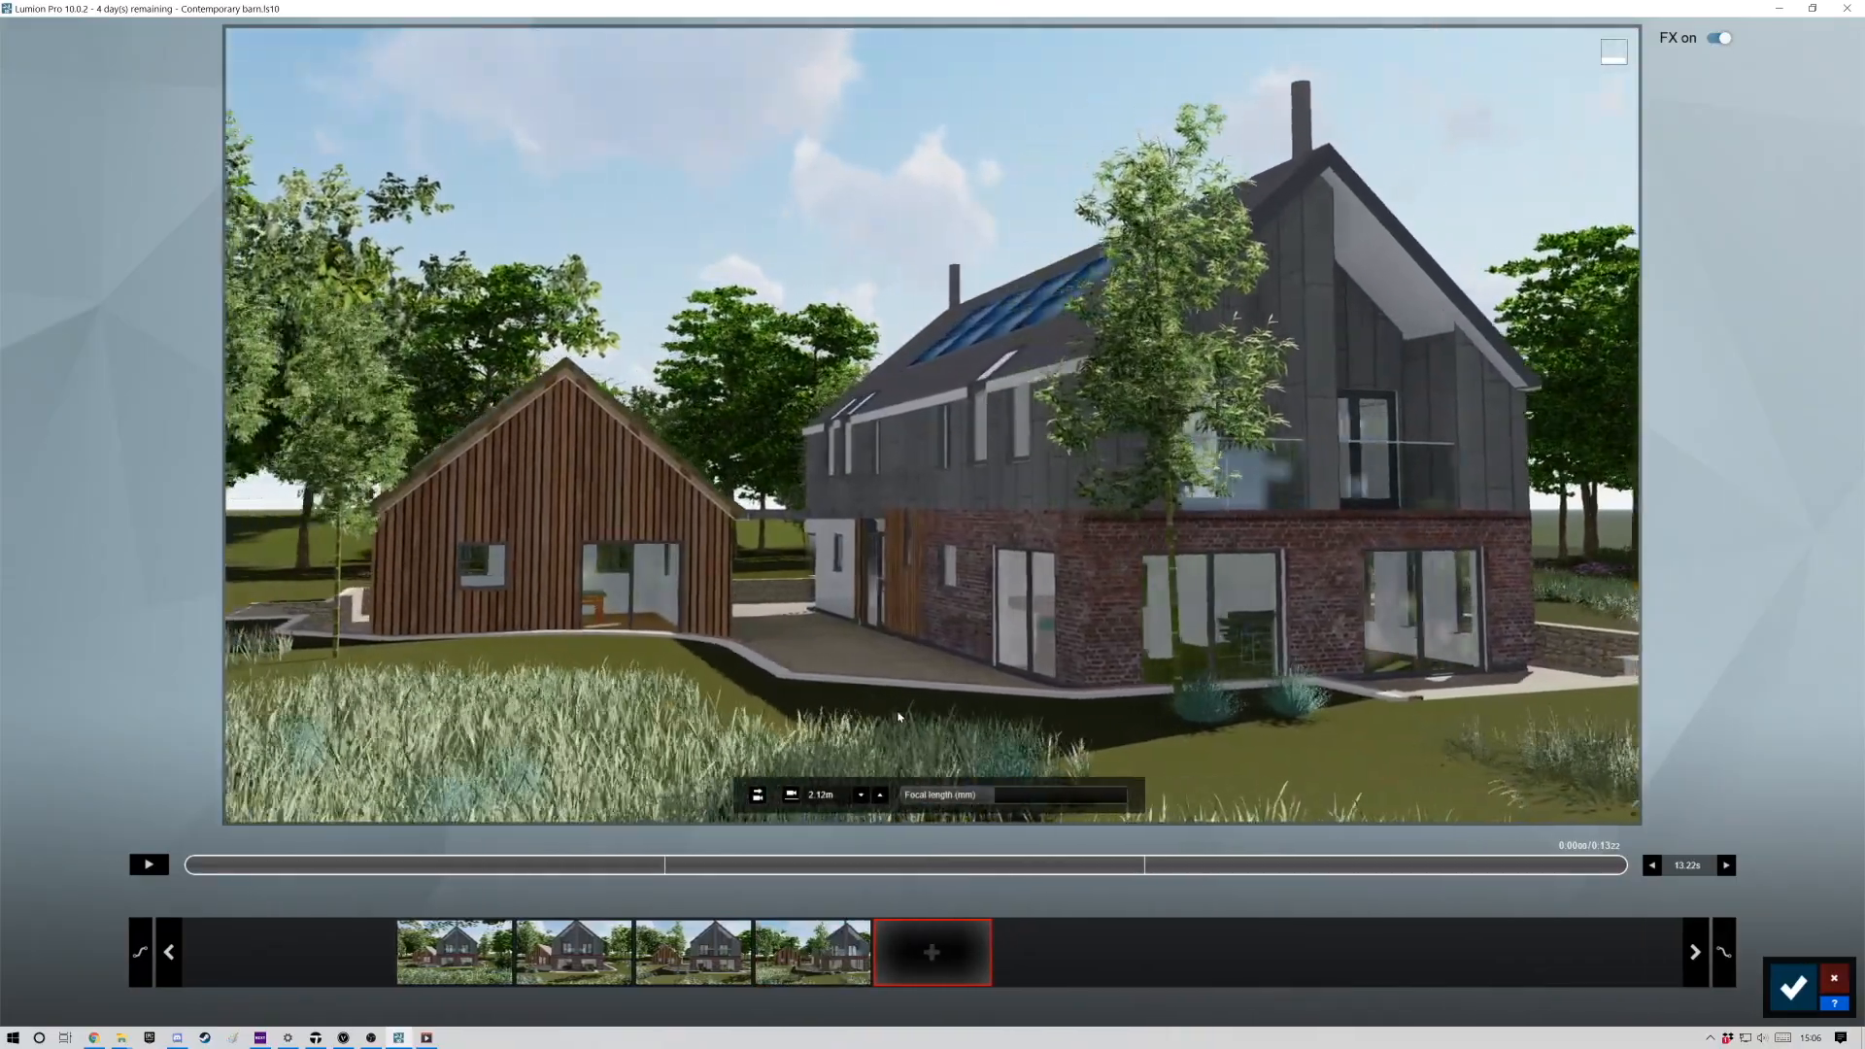
key(a)
click(931, 952)
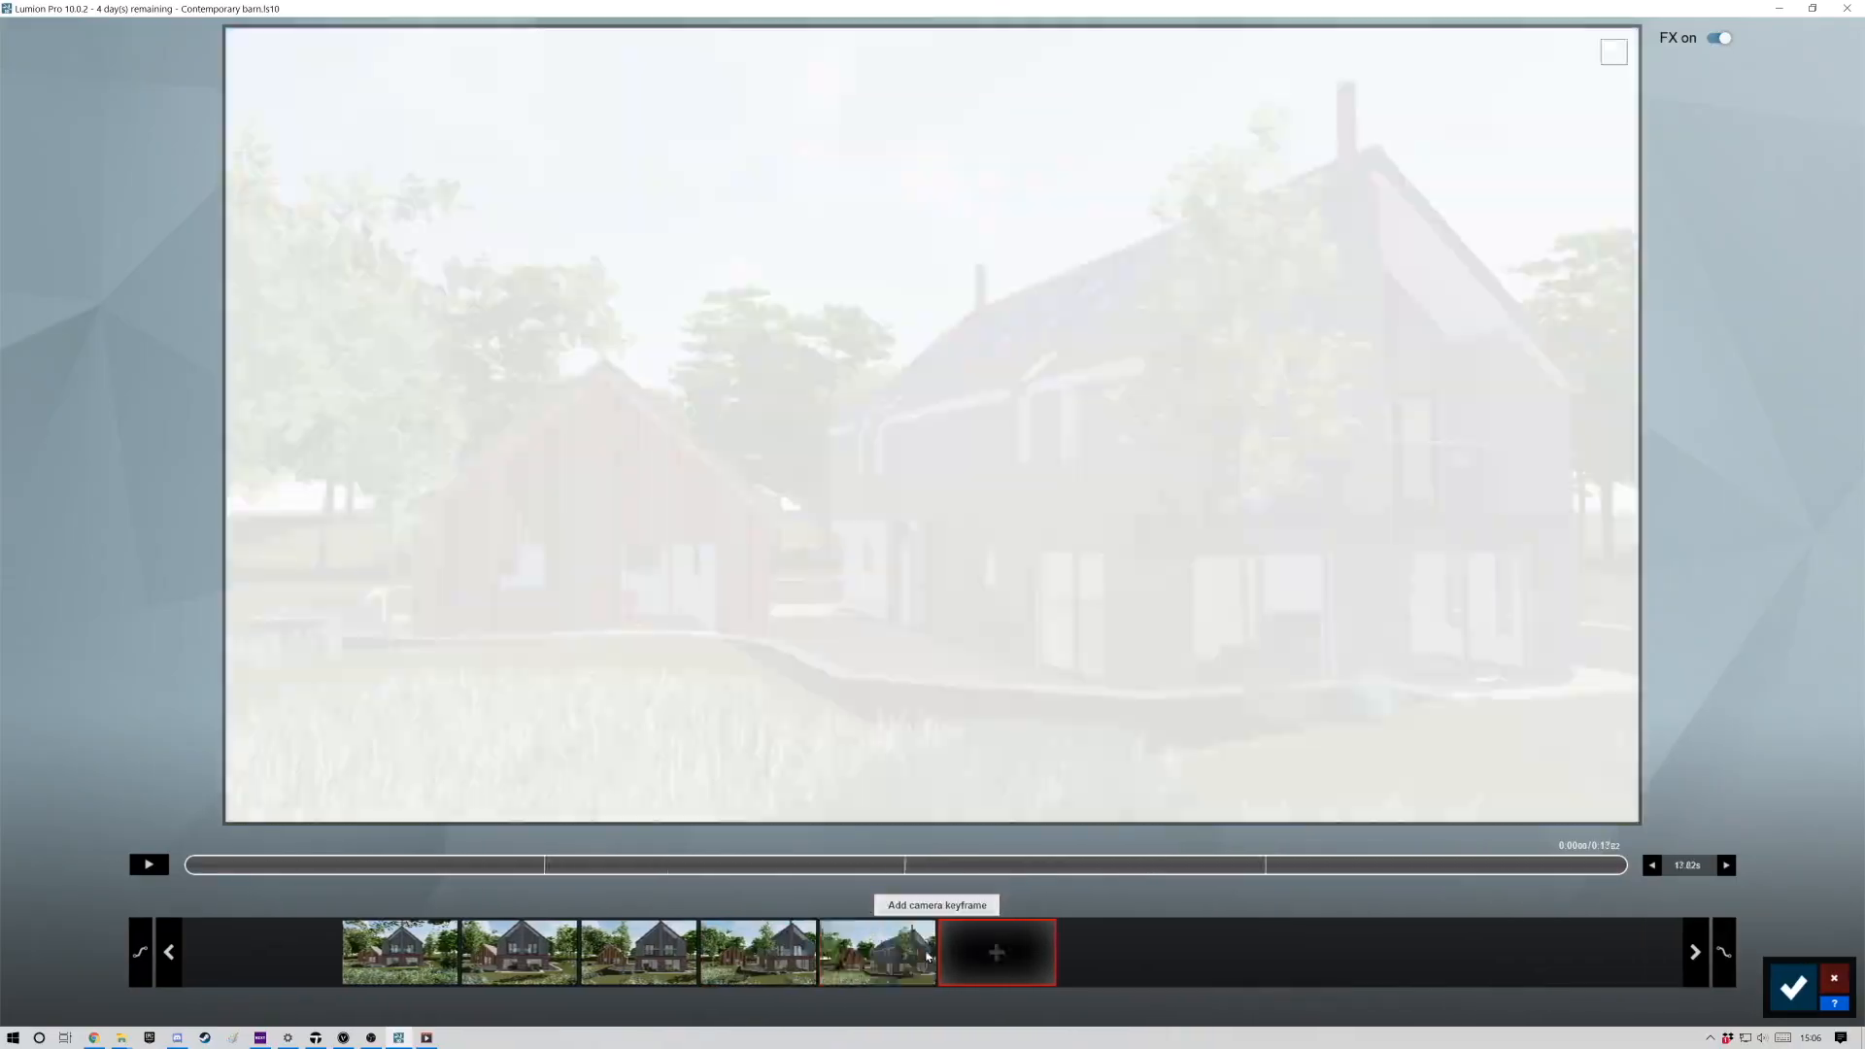
key(a)
right_drag(879, 733, 1011, 738)
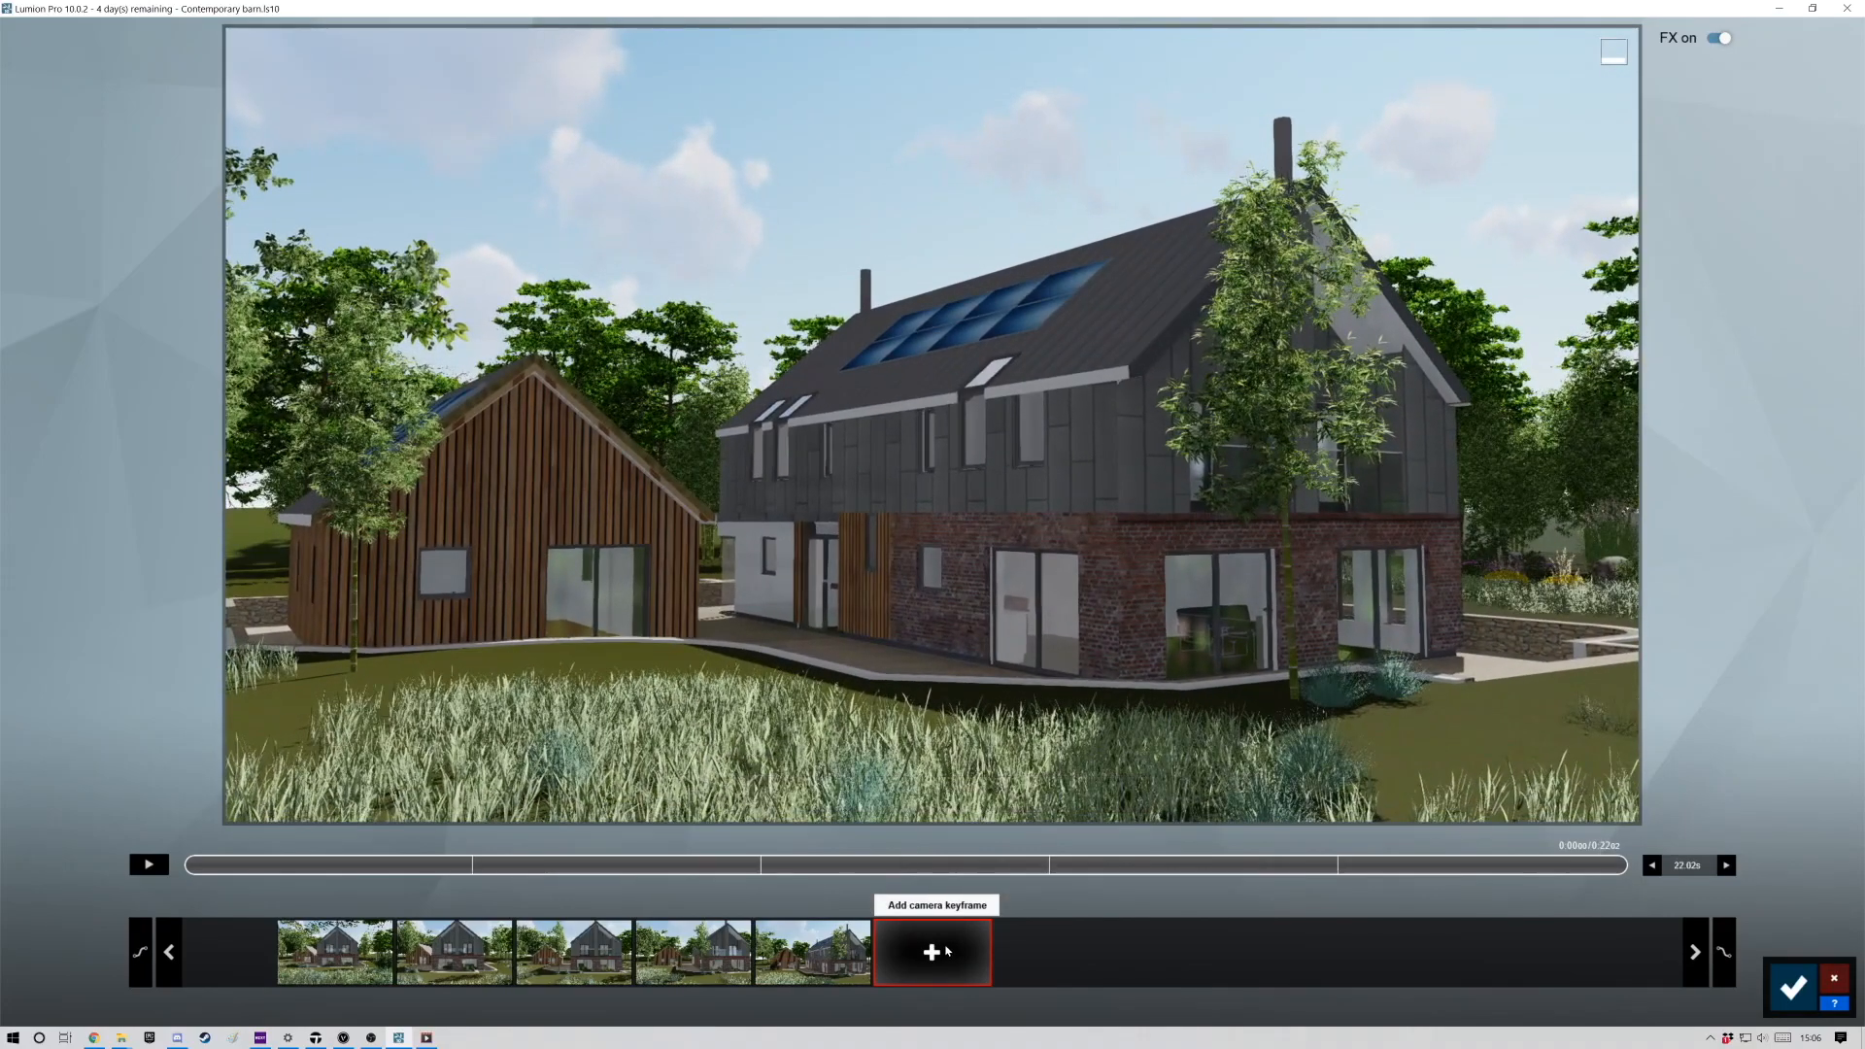
click(948, 952)
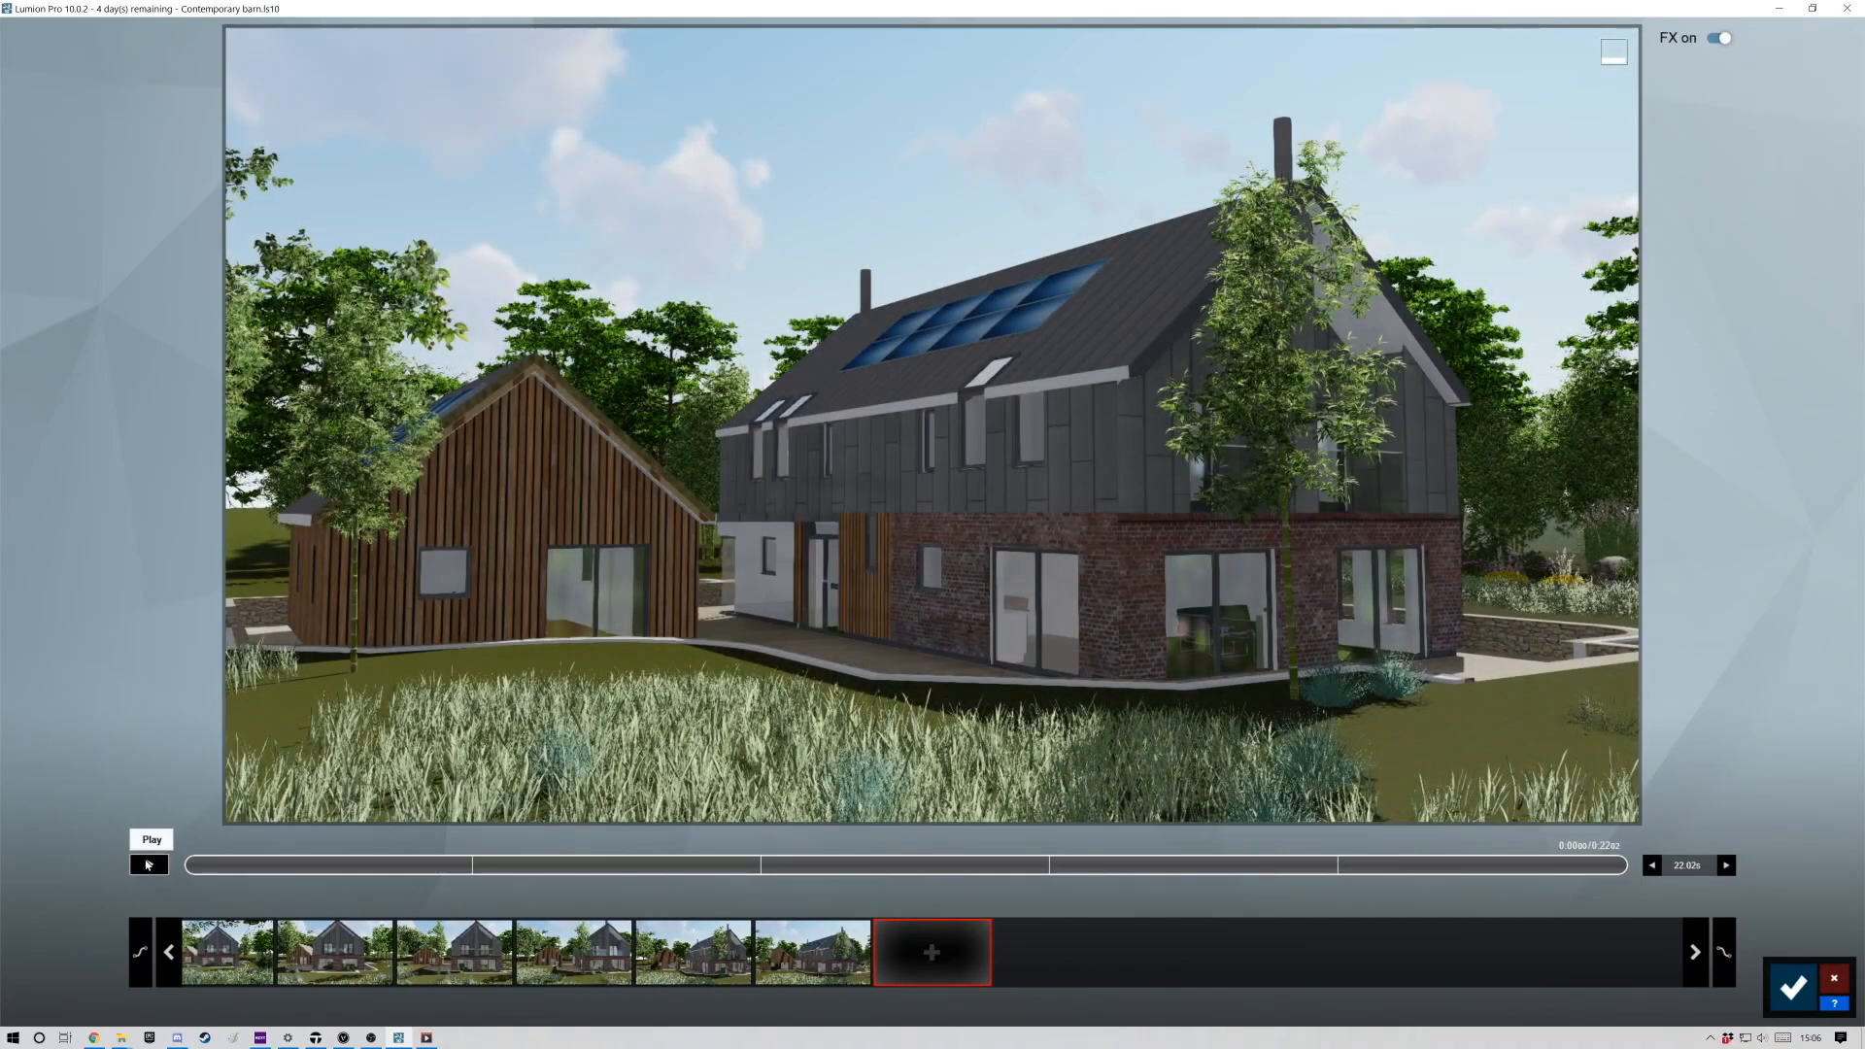
Preview the recorded camera path briefly and save it as clip 1.
click(148, 865)
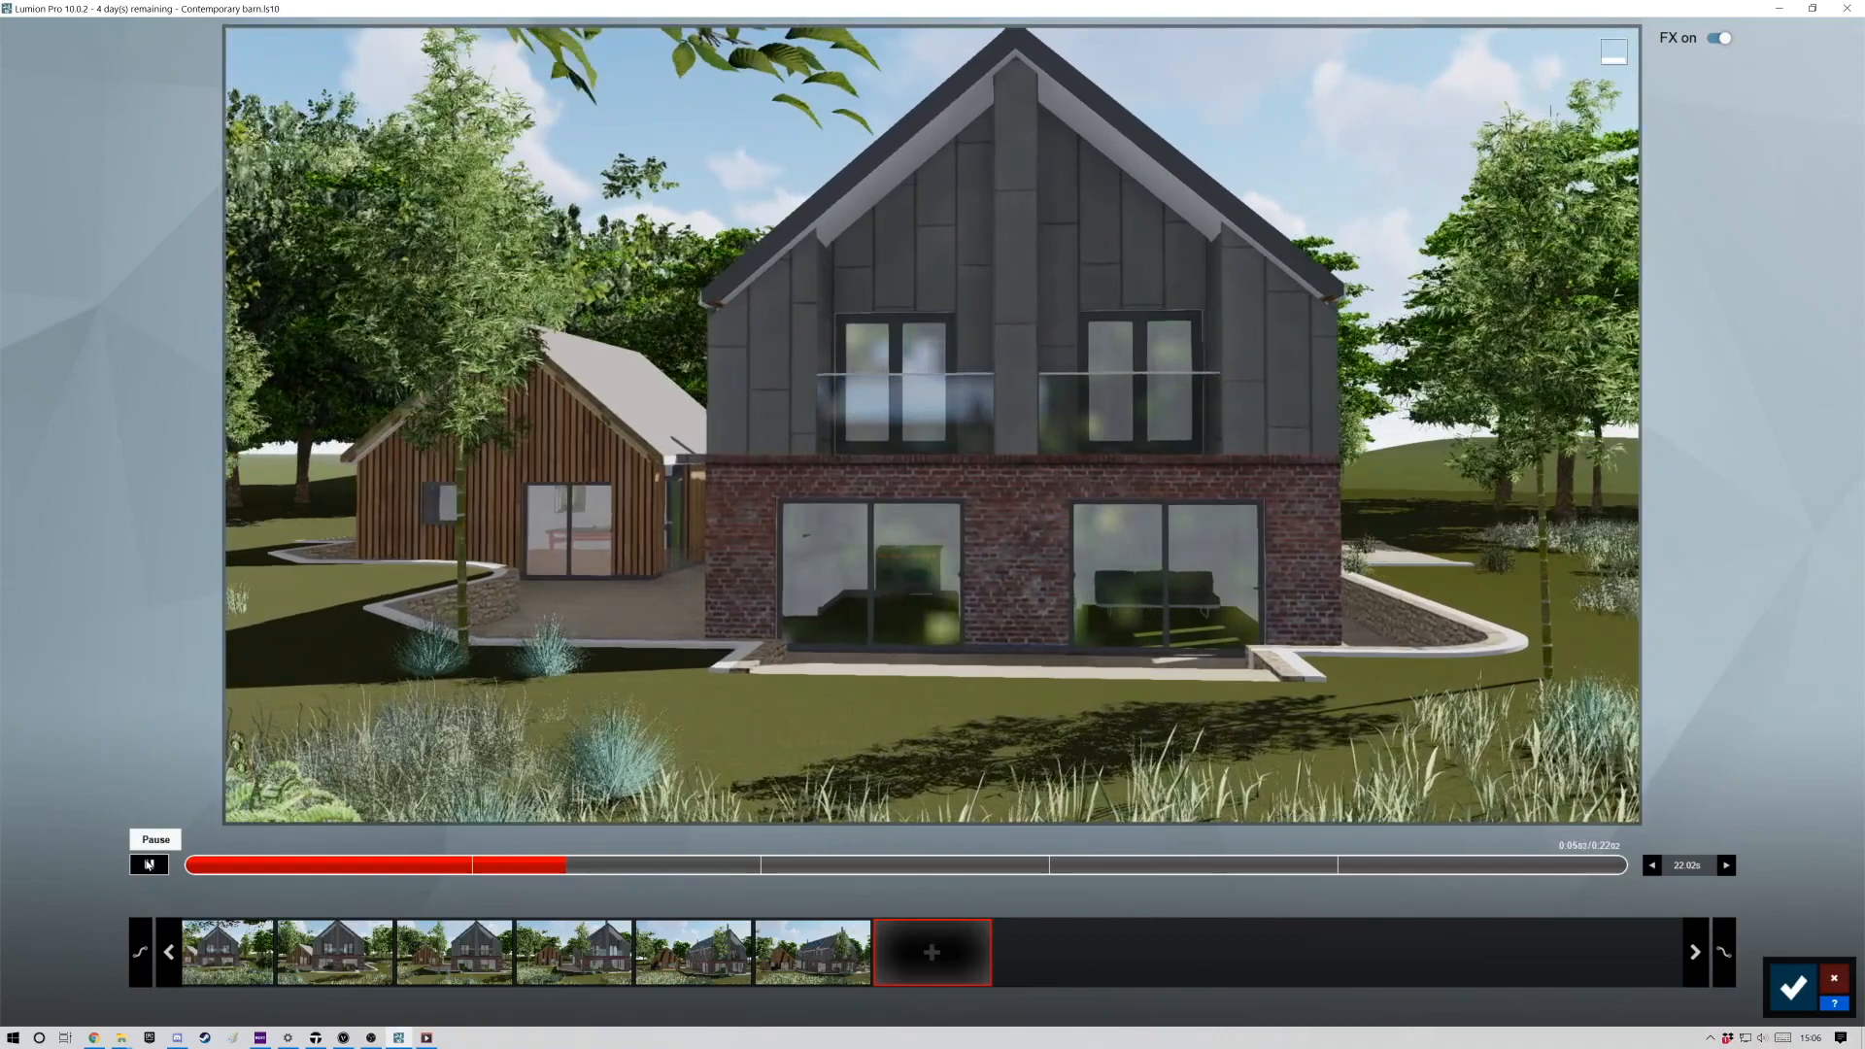
click(148, 865)
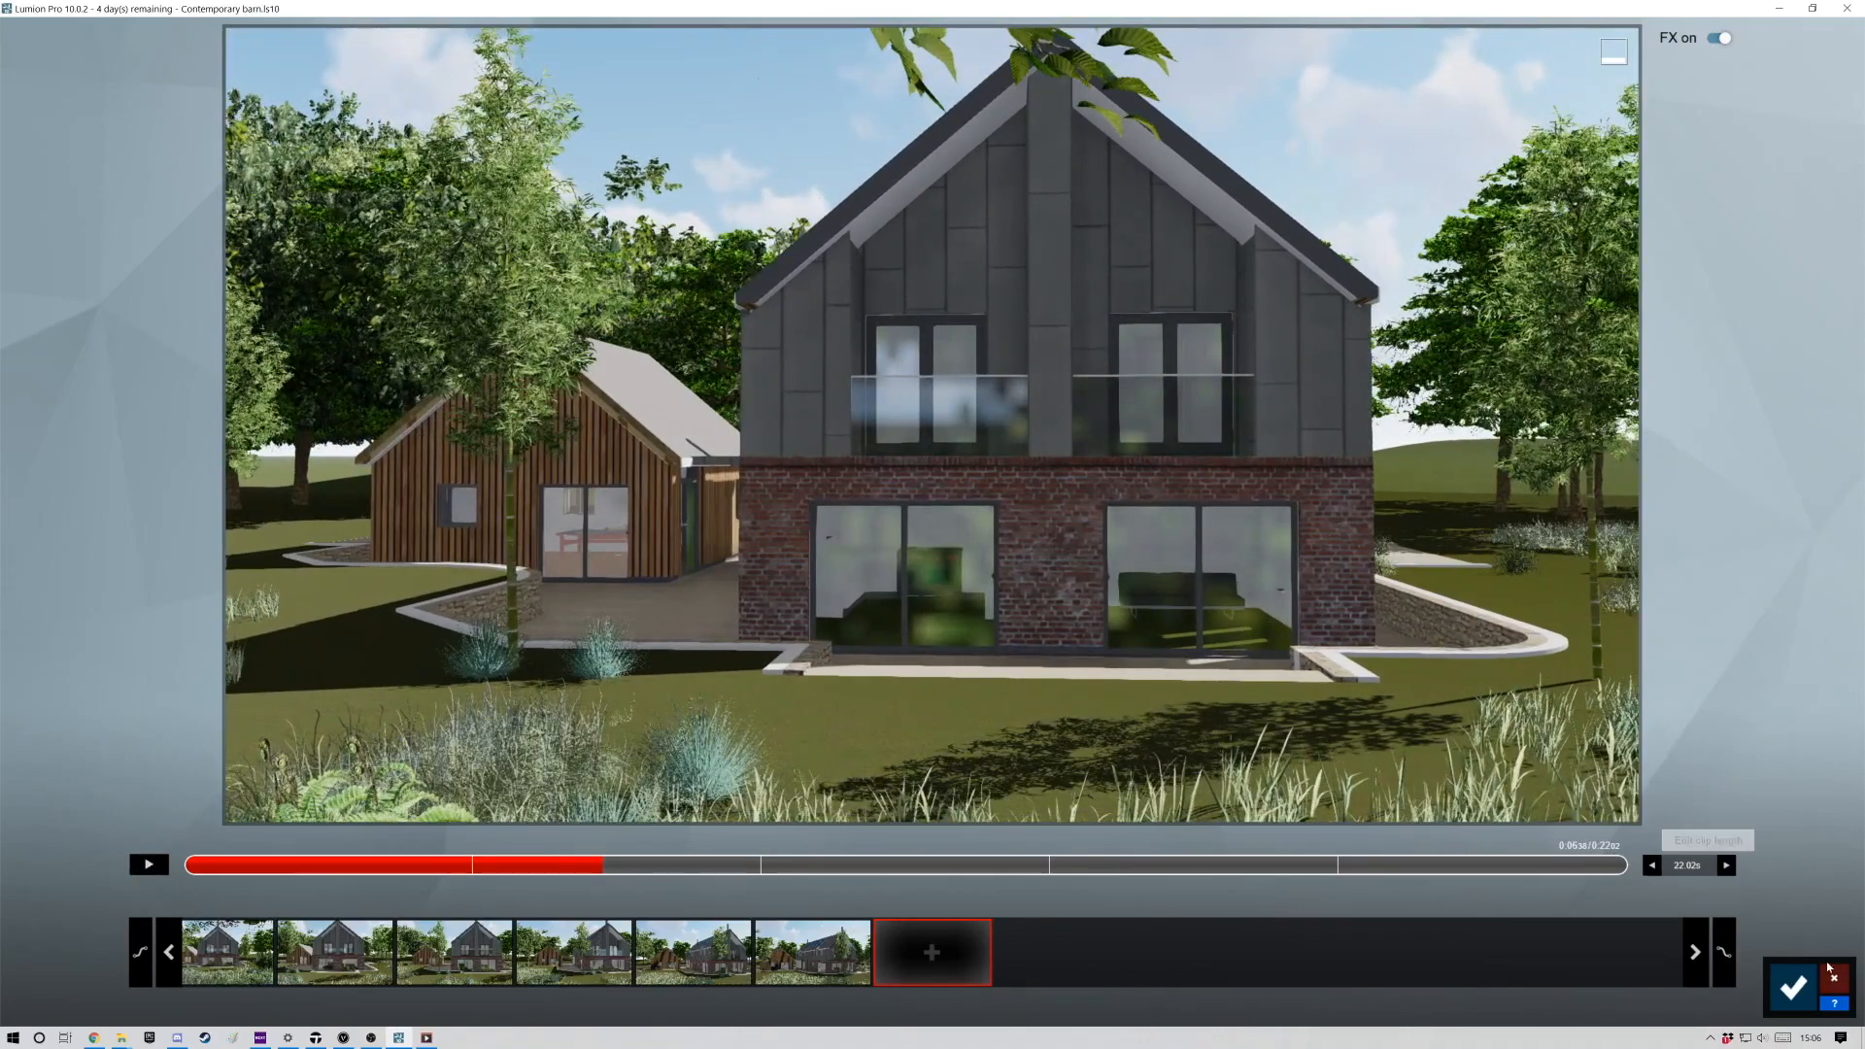
click(1793, 989)
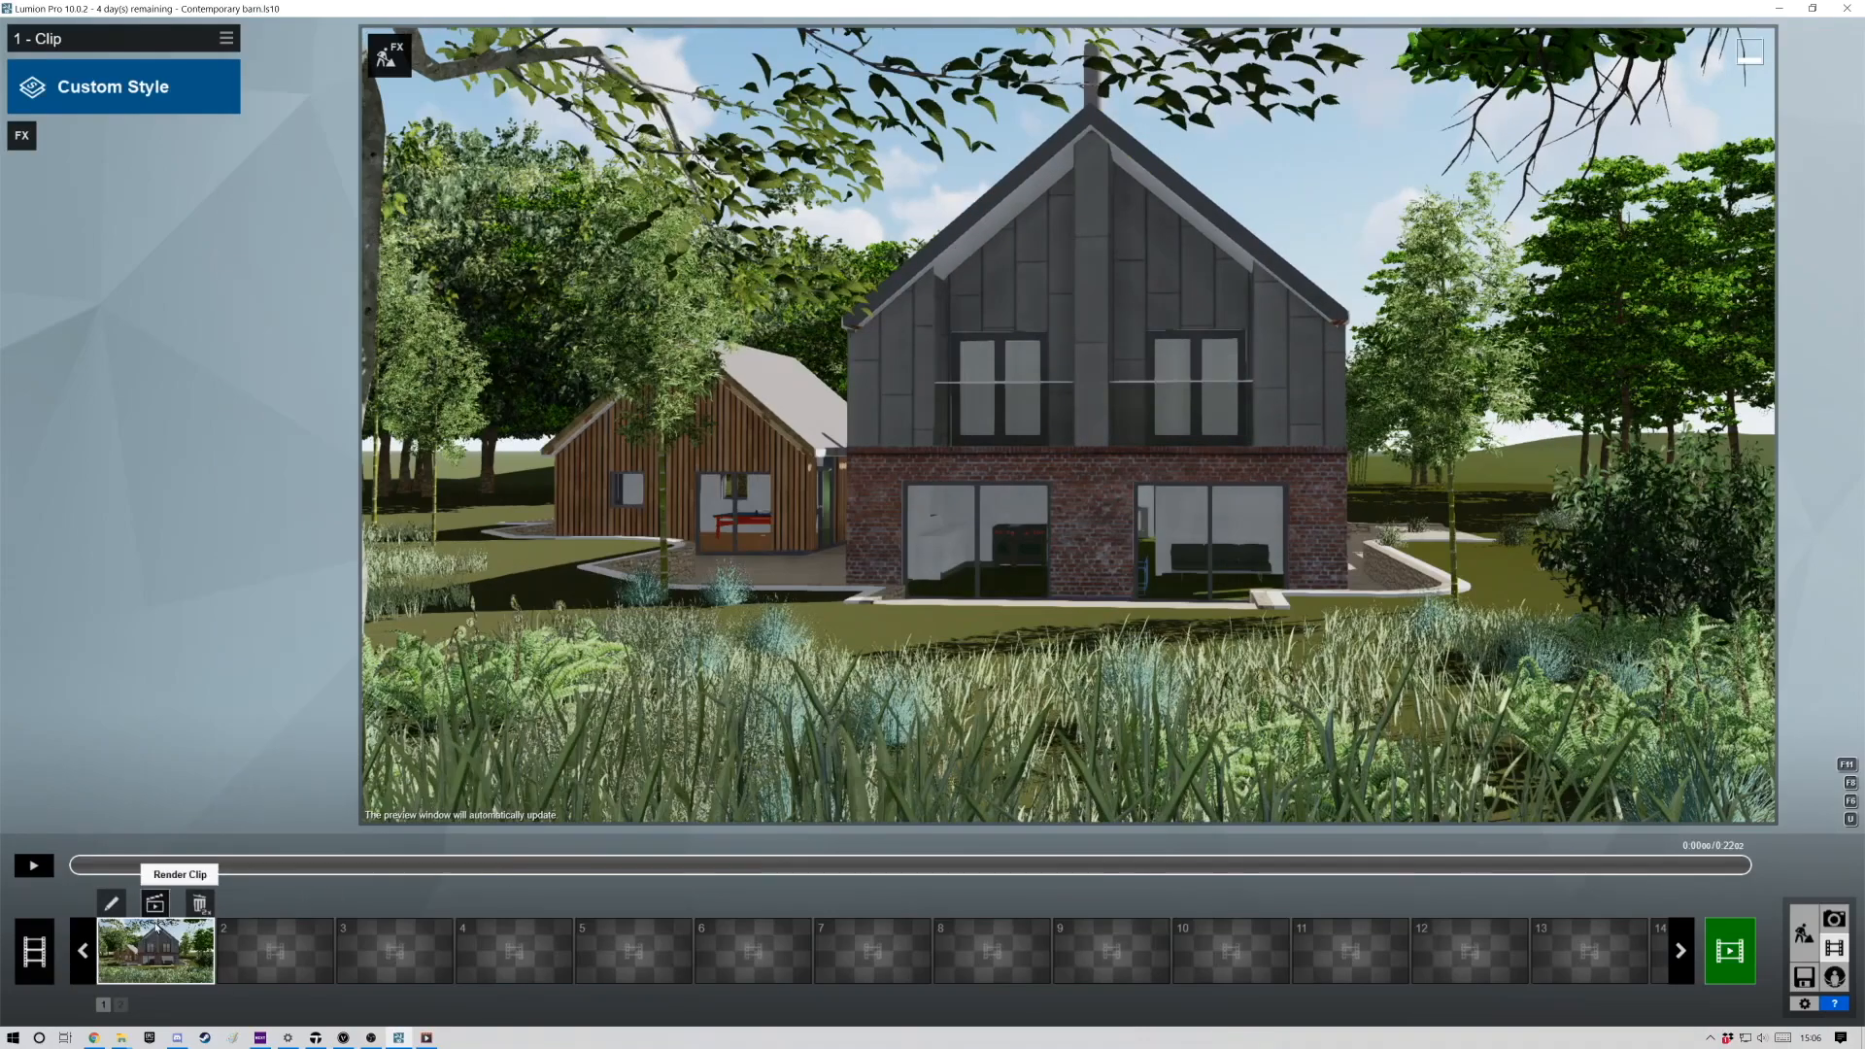
Return to Build mode, select the site model's Ground 021 2048 material and adjust its map scale.
click(1805, 933)
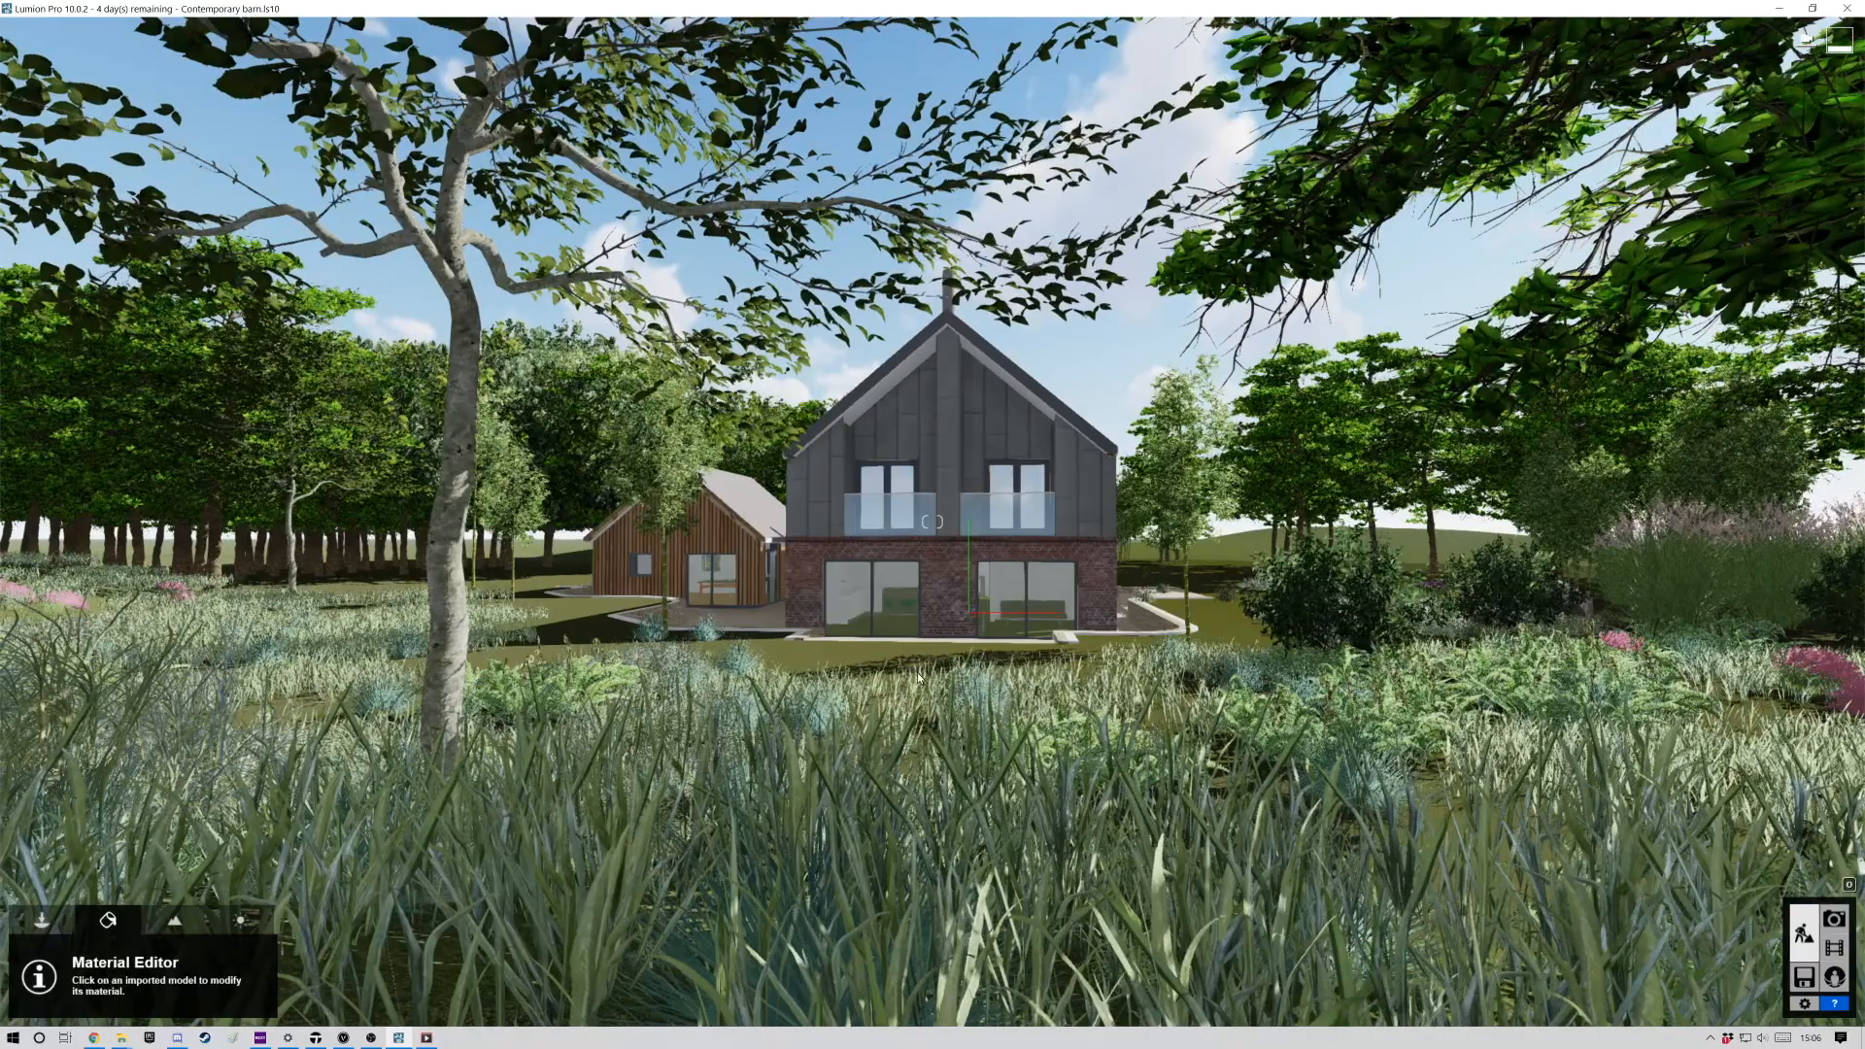
click(820, 652)
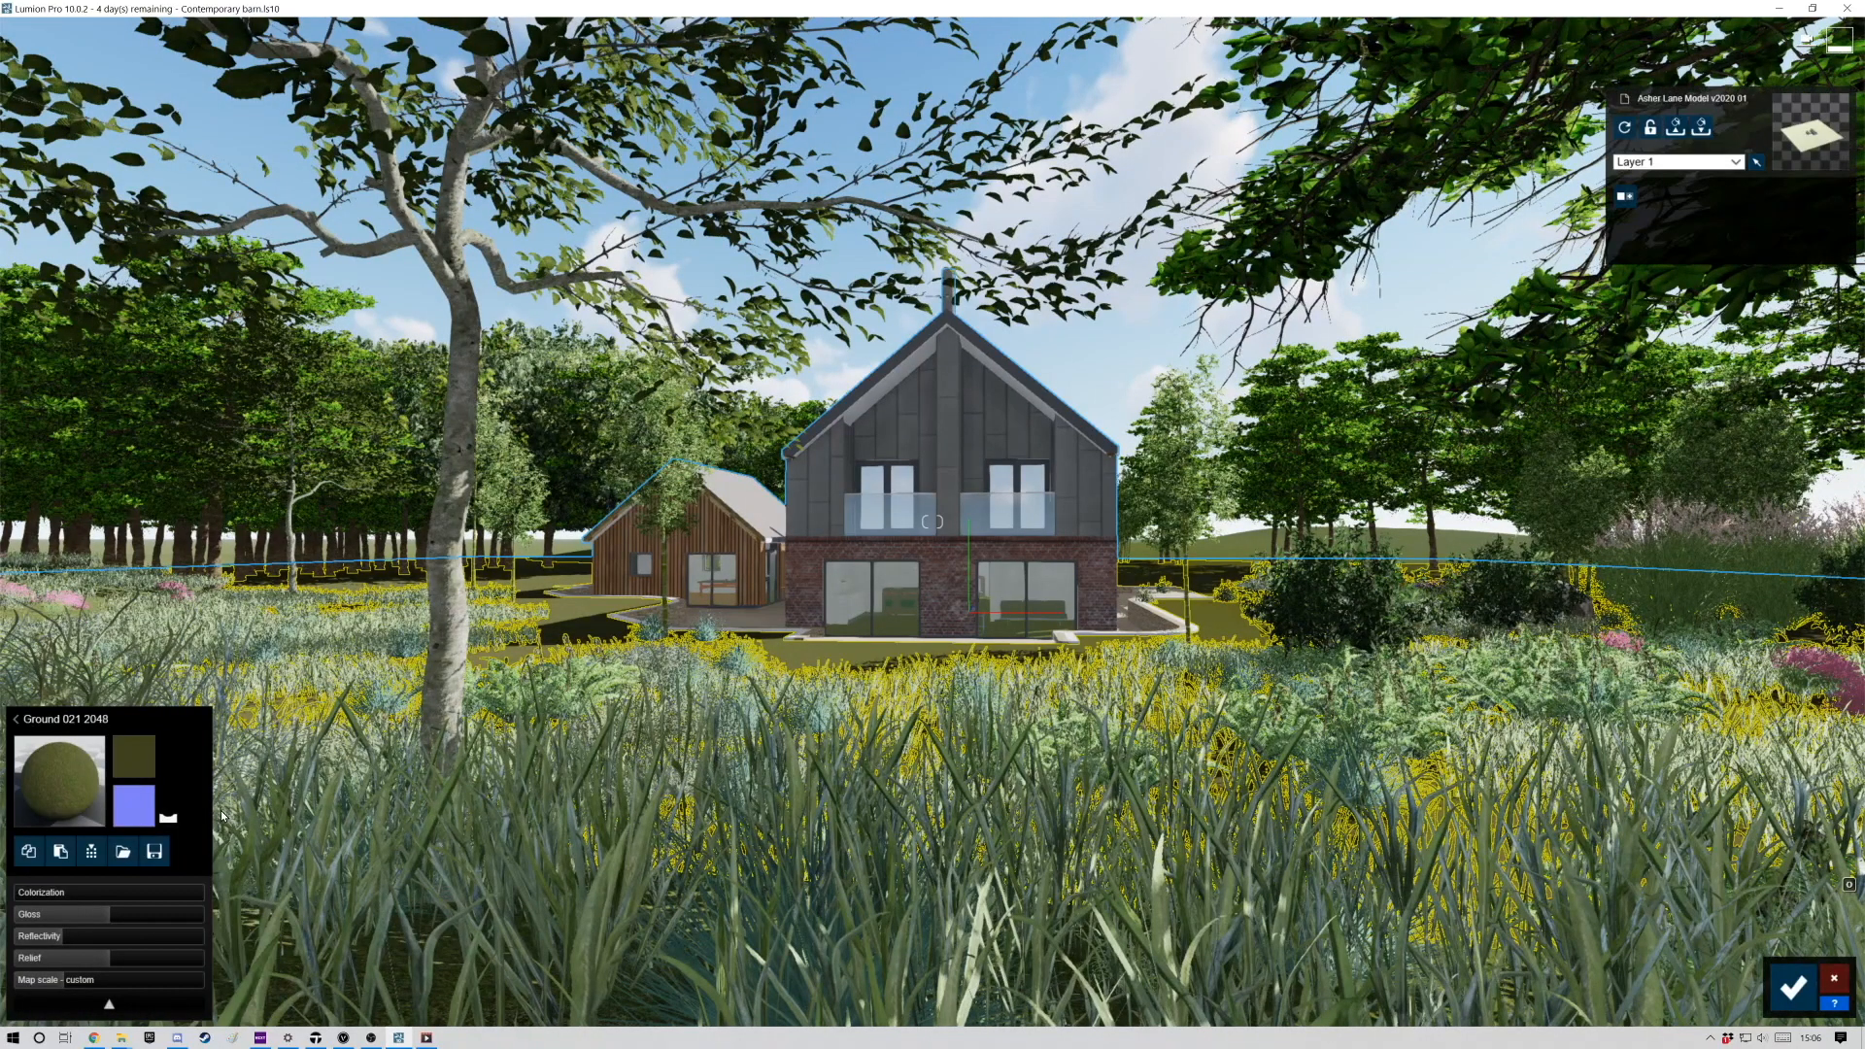
mouse_move(71, 987)
mouse_down()
mouse_move(111, 980)
mouse_move(80, 978)
mouse_up()
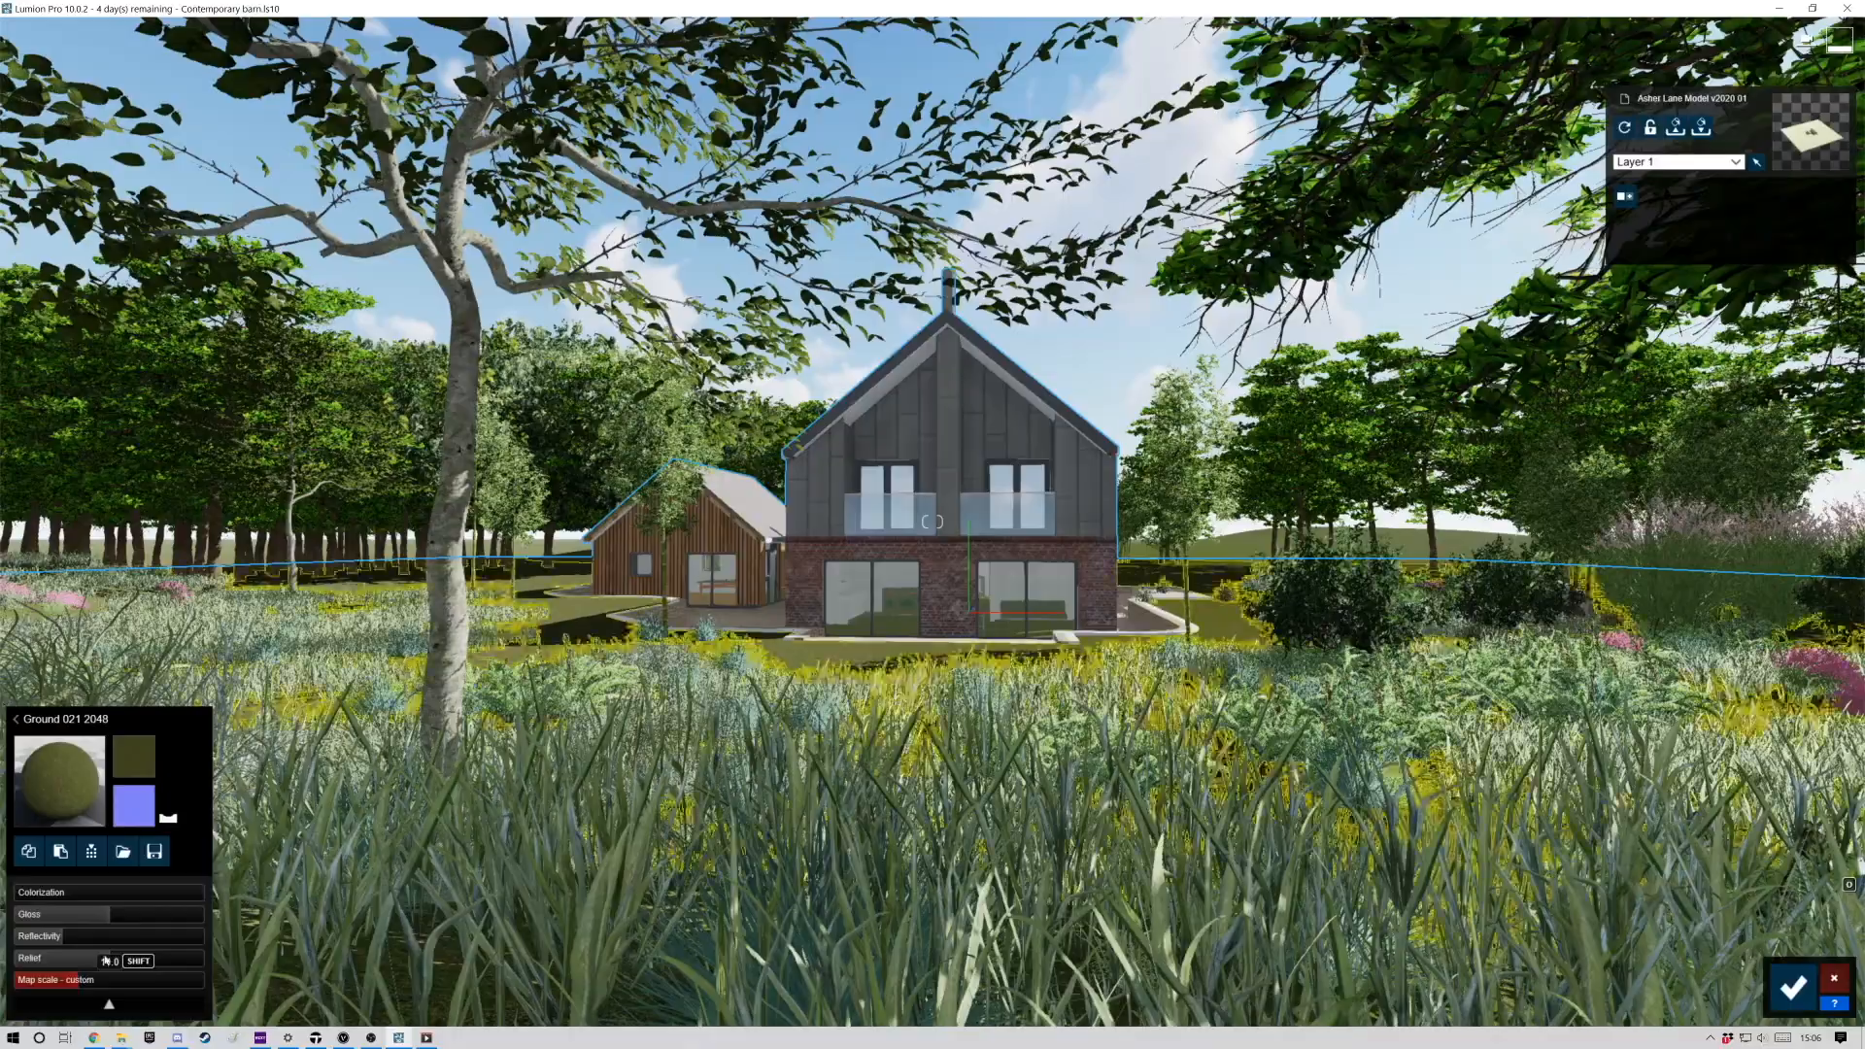
Inspect the lawn from nearer the house and replace its ground material with the 3D grass Checkerboard Grass 01.
key(w)
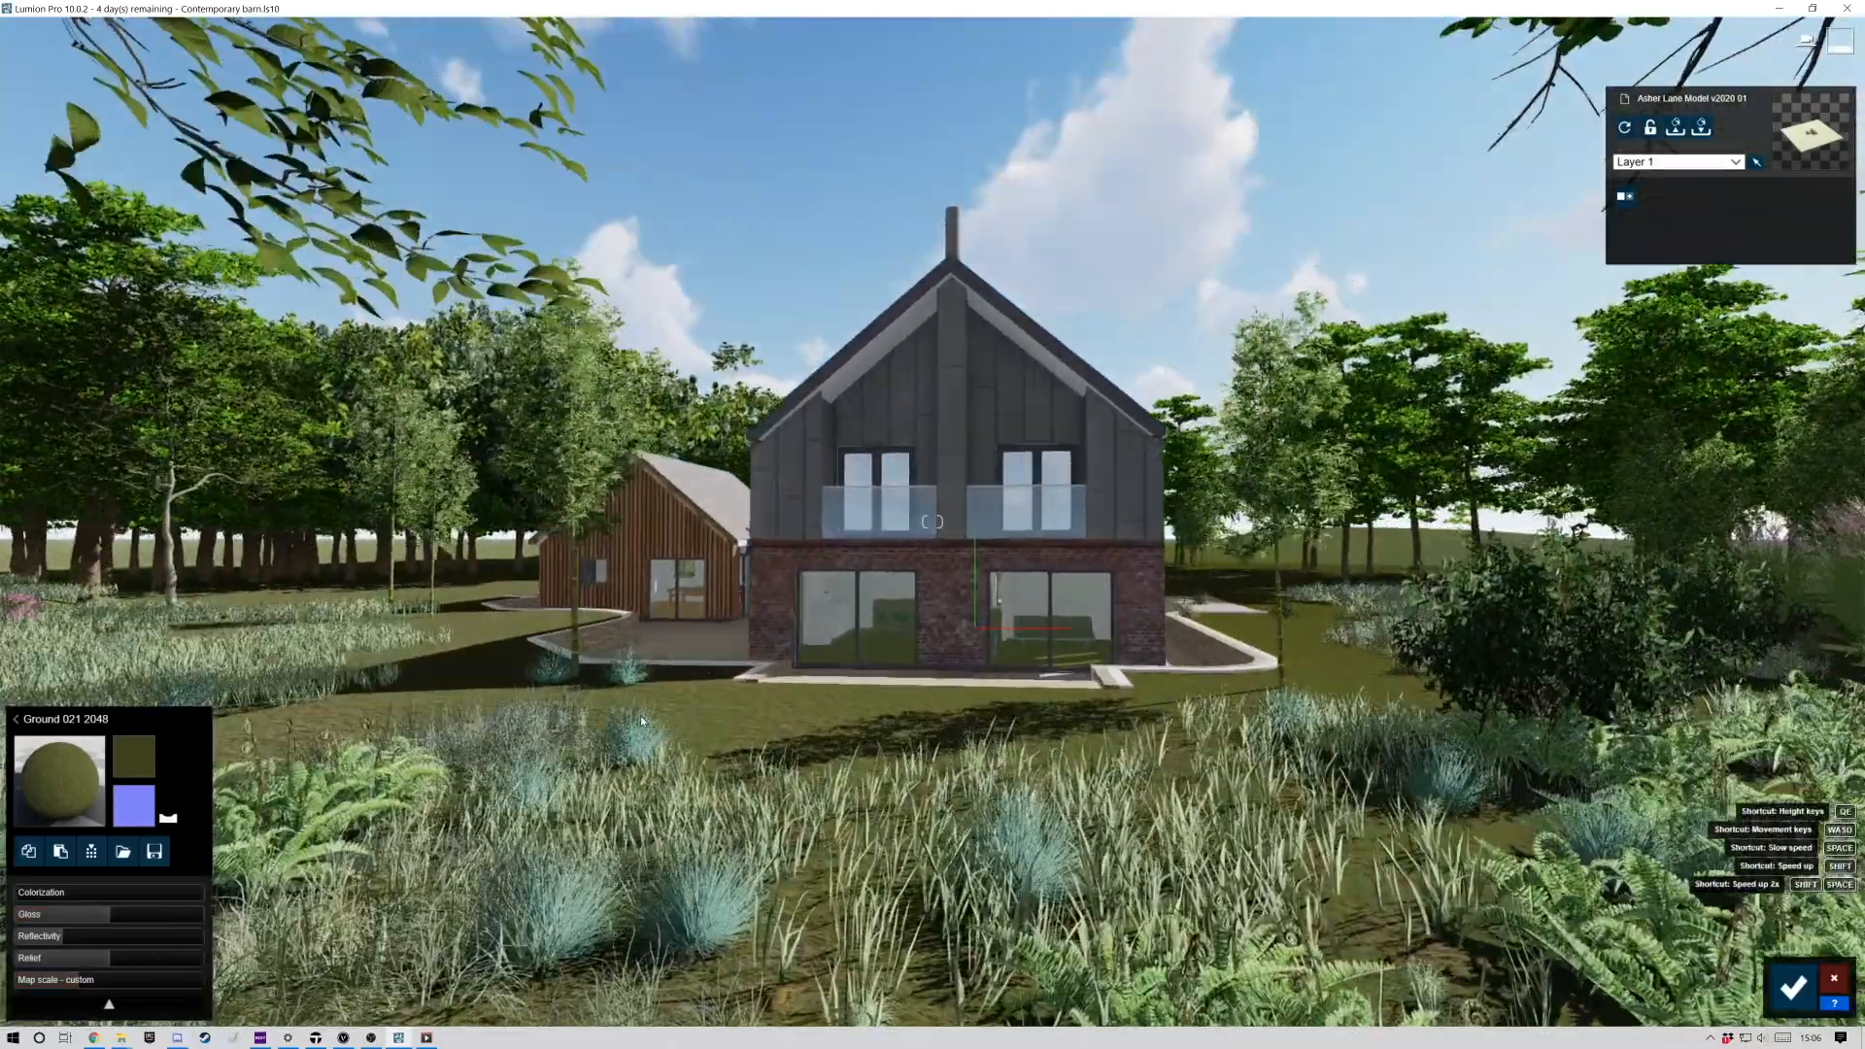
key(w)
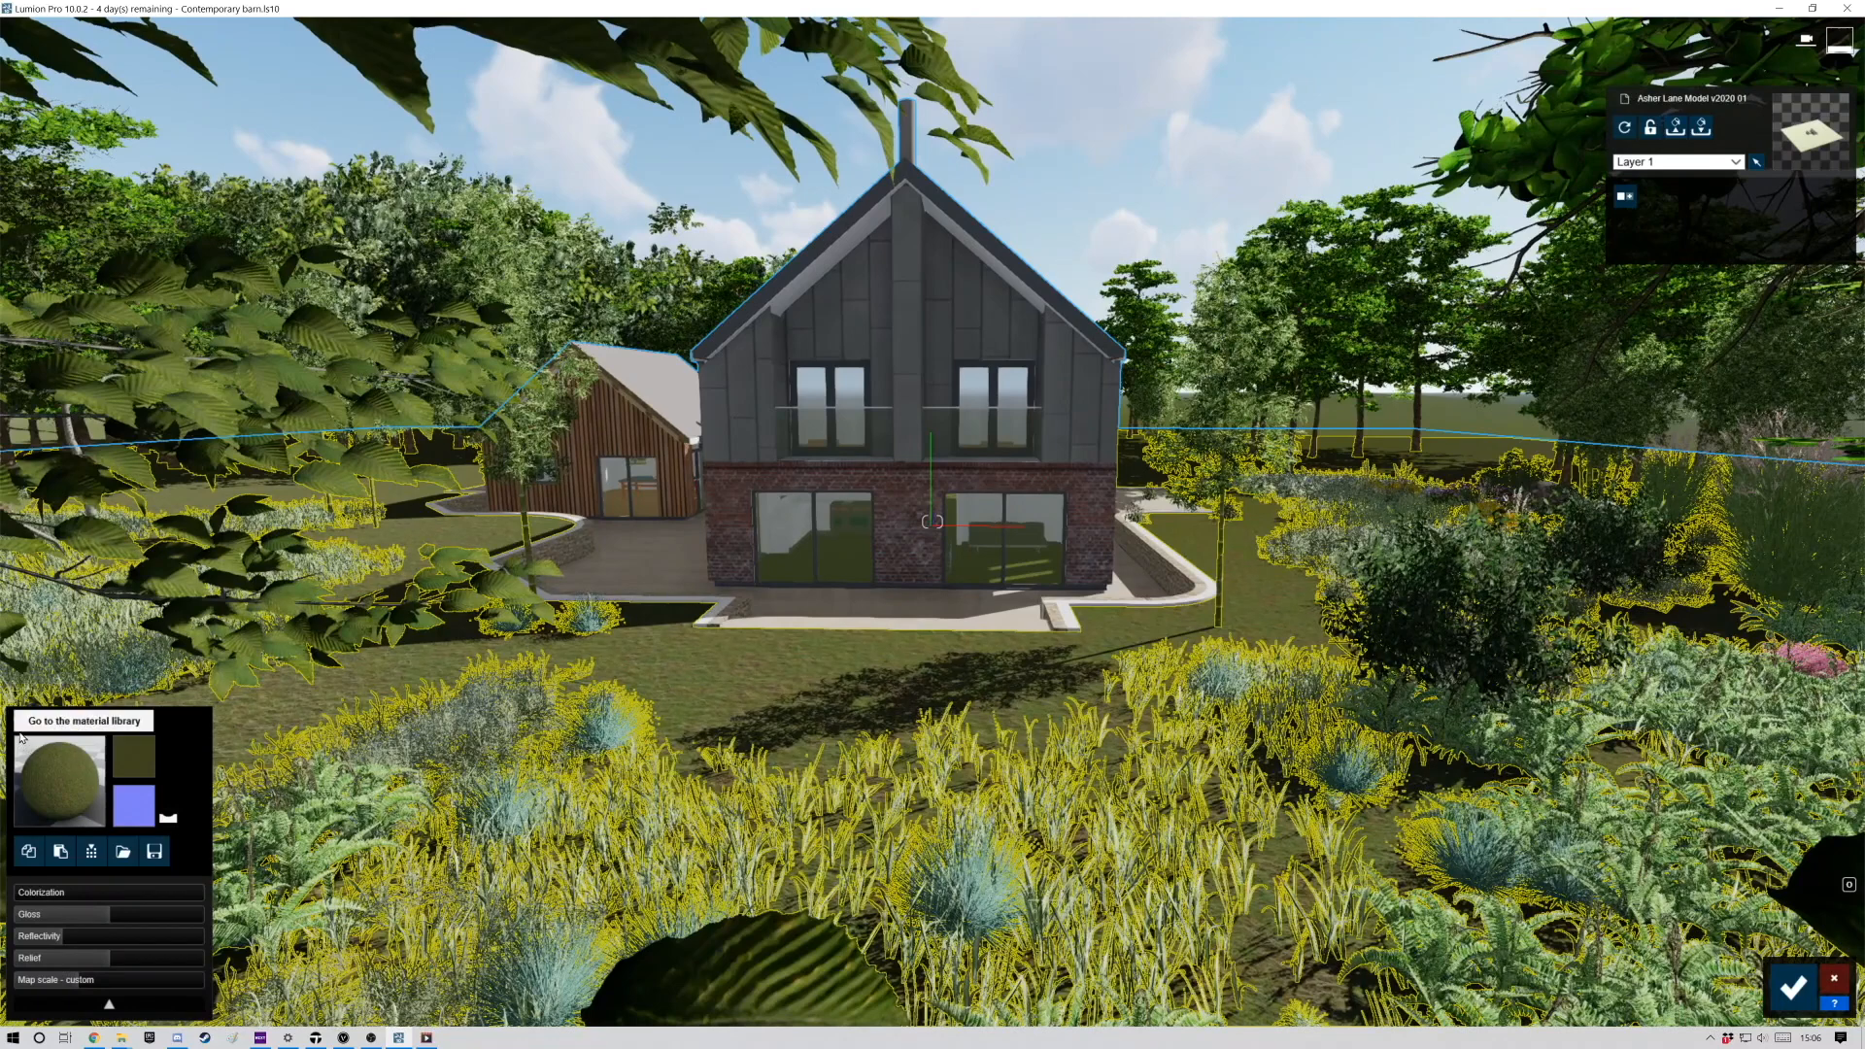
click(20, 738)
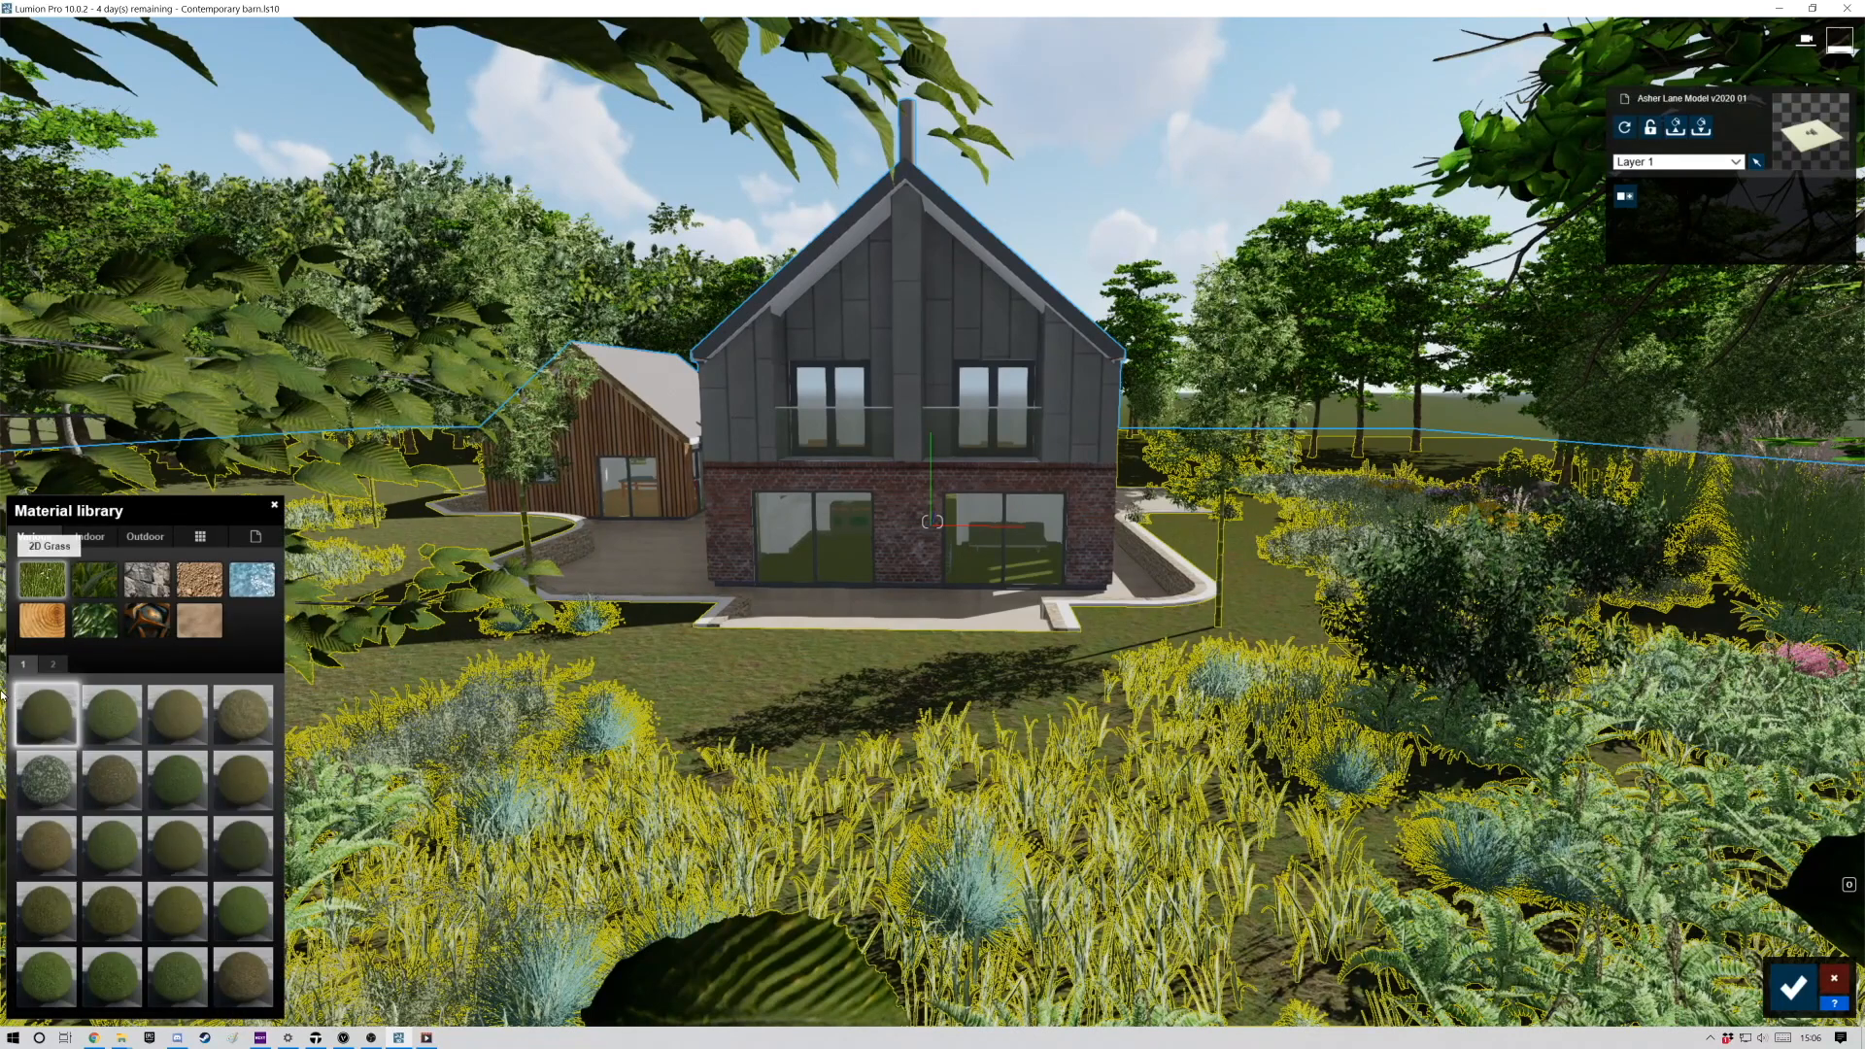
click(85, 588)
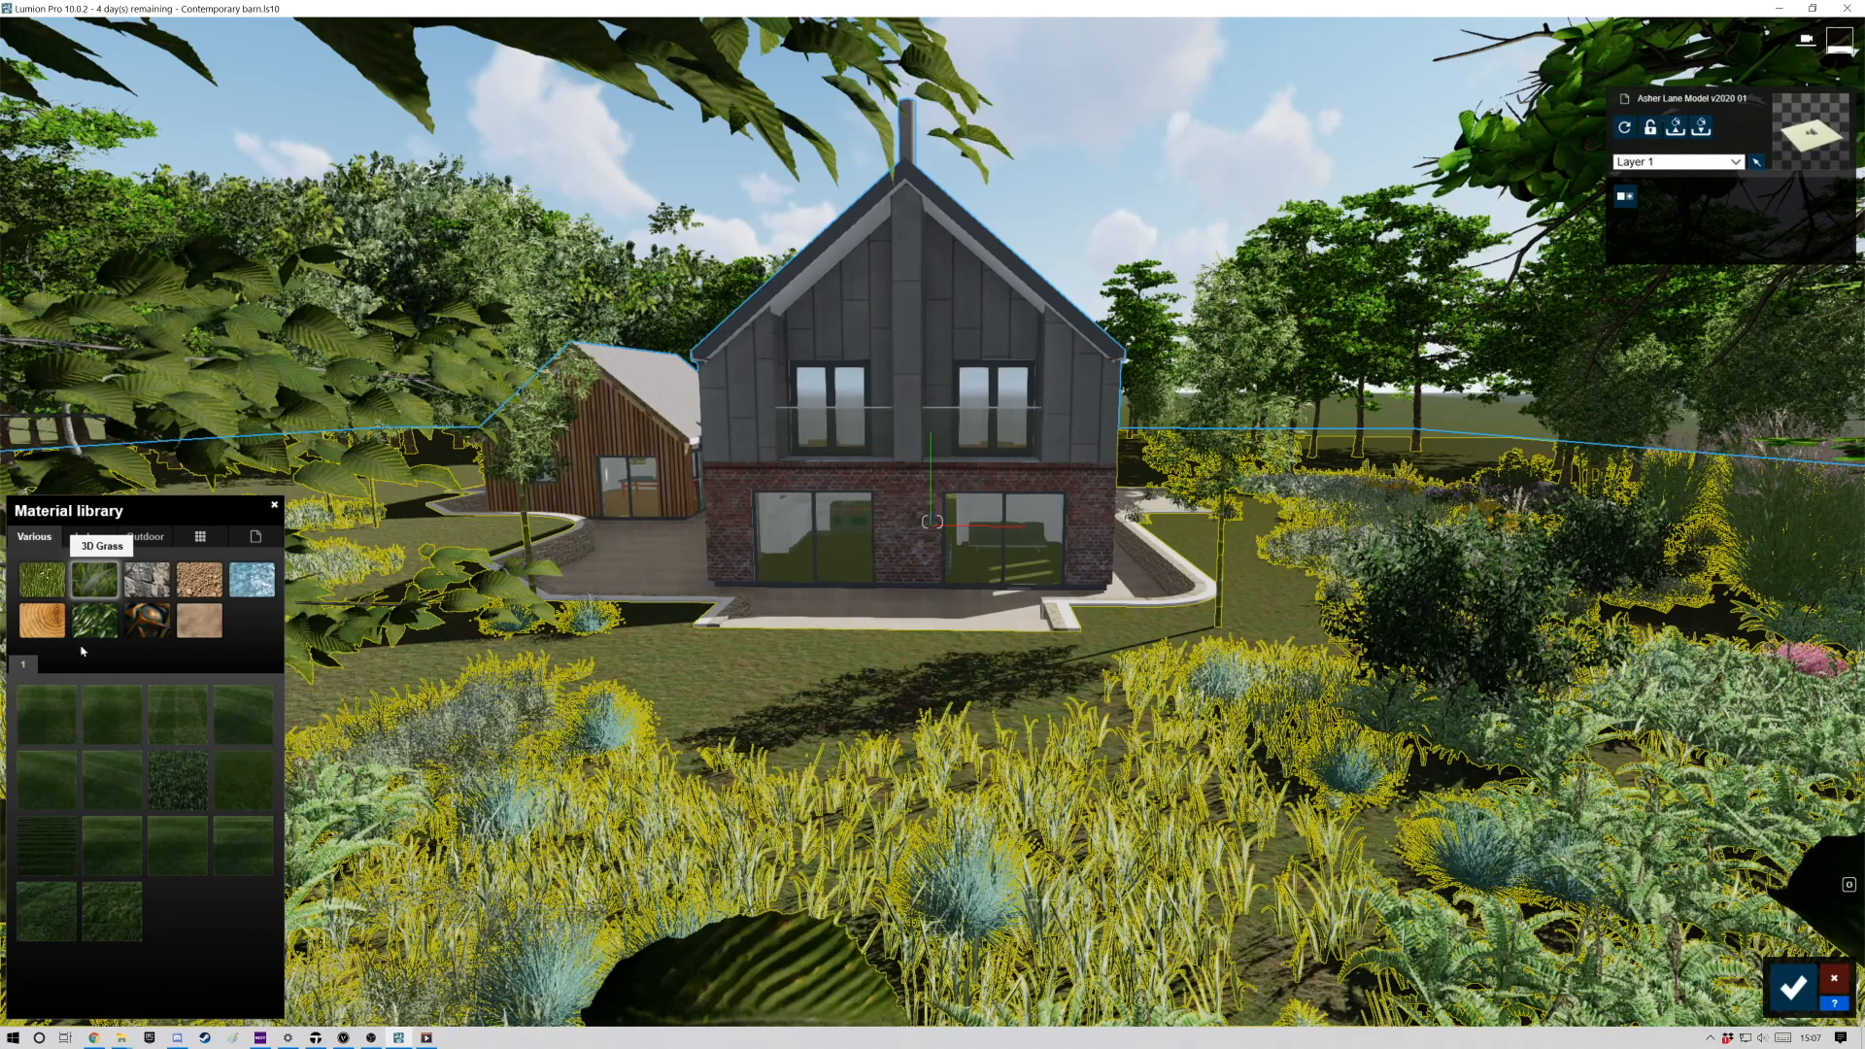
click(54, 719)
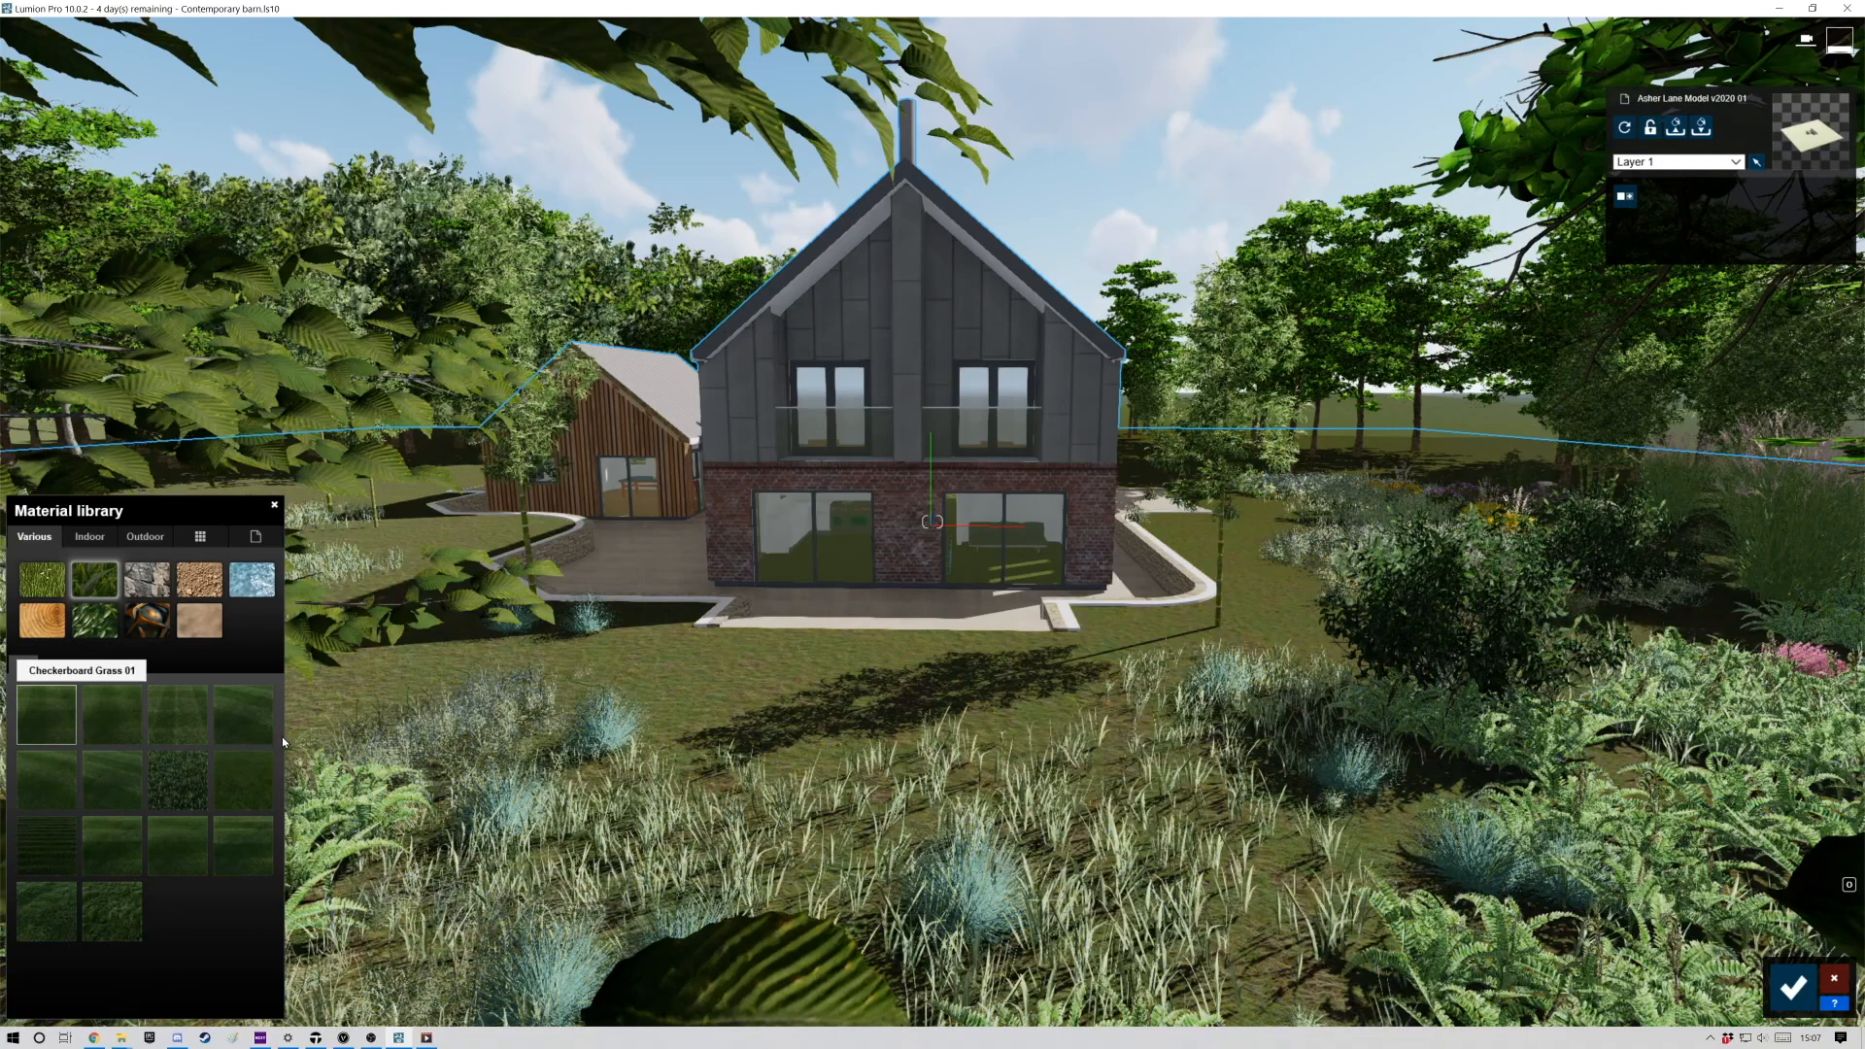
Switch the site's ground to the second grass variant in the library, after Checkerboard Grass 01, and save the material change.
click(105, 724)
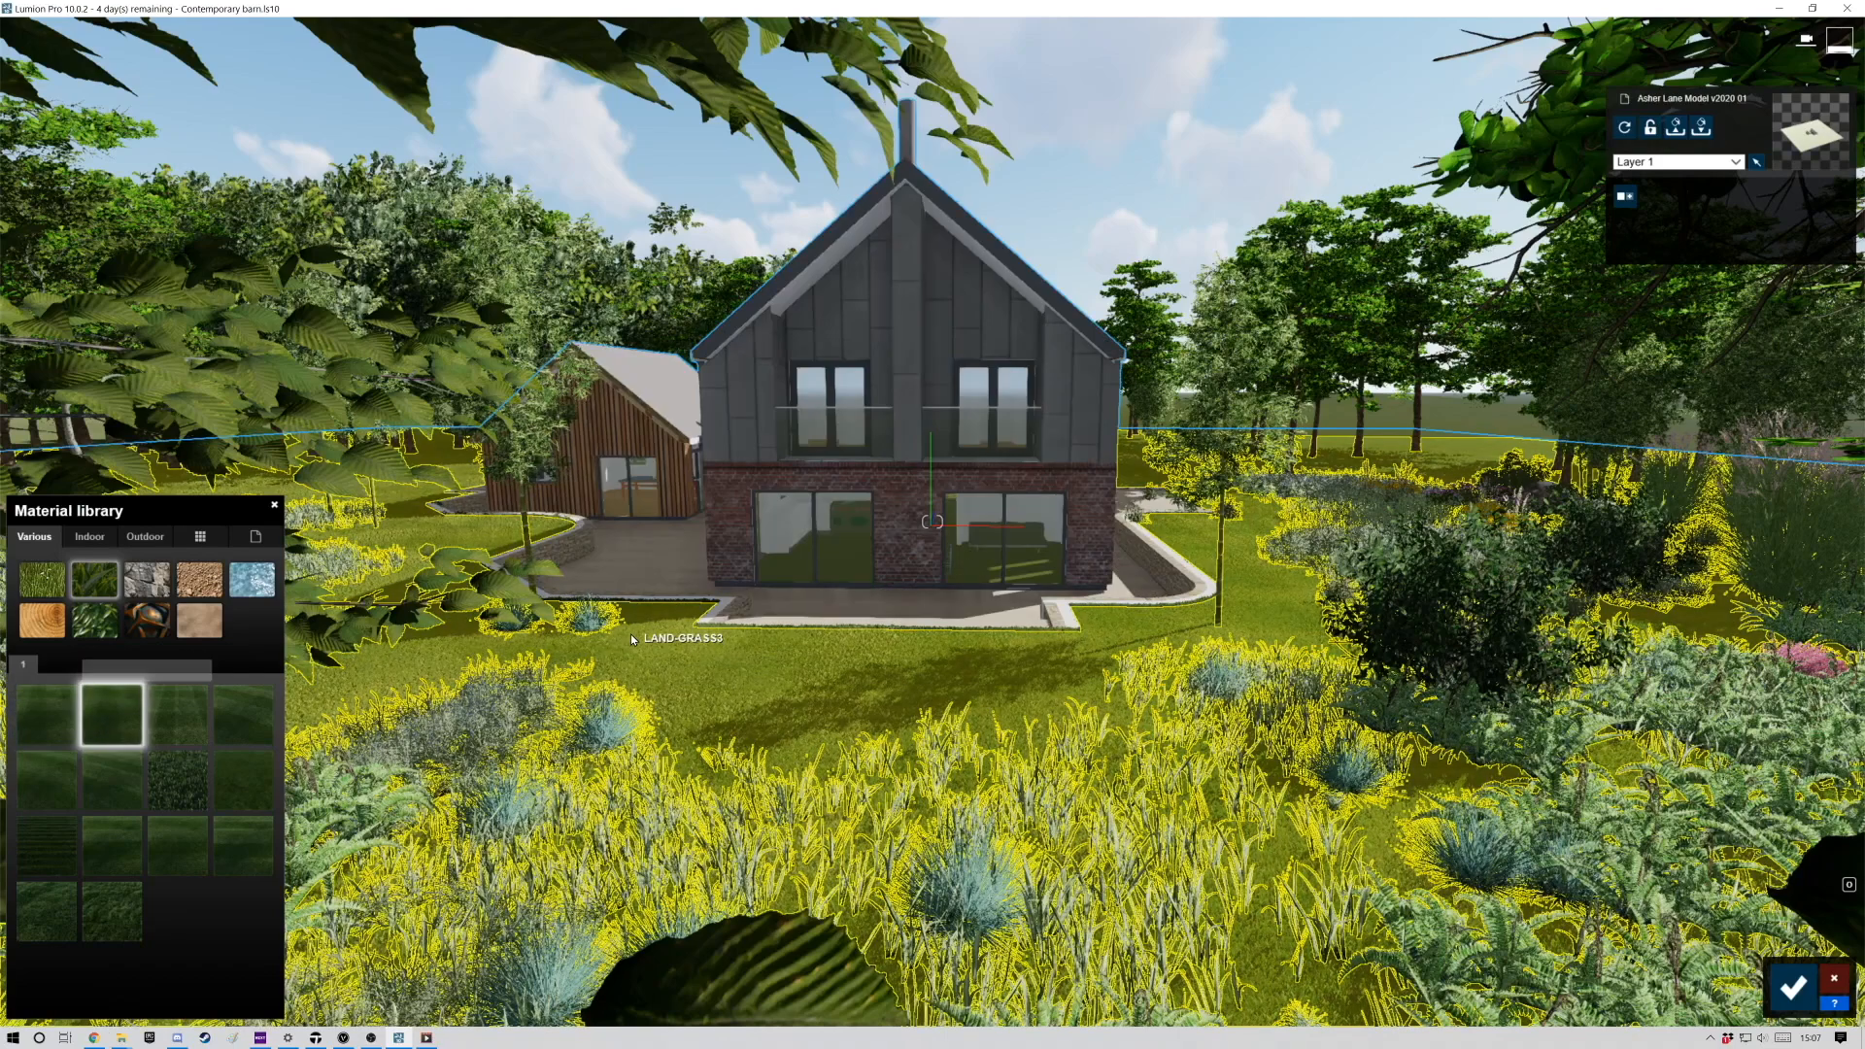
click(1792, 989)
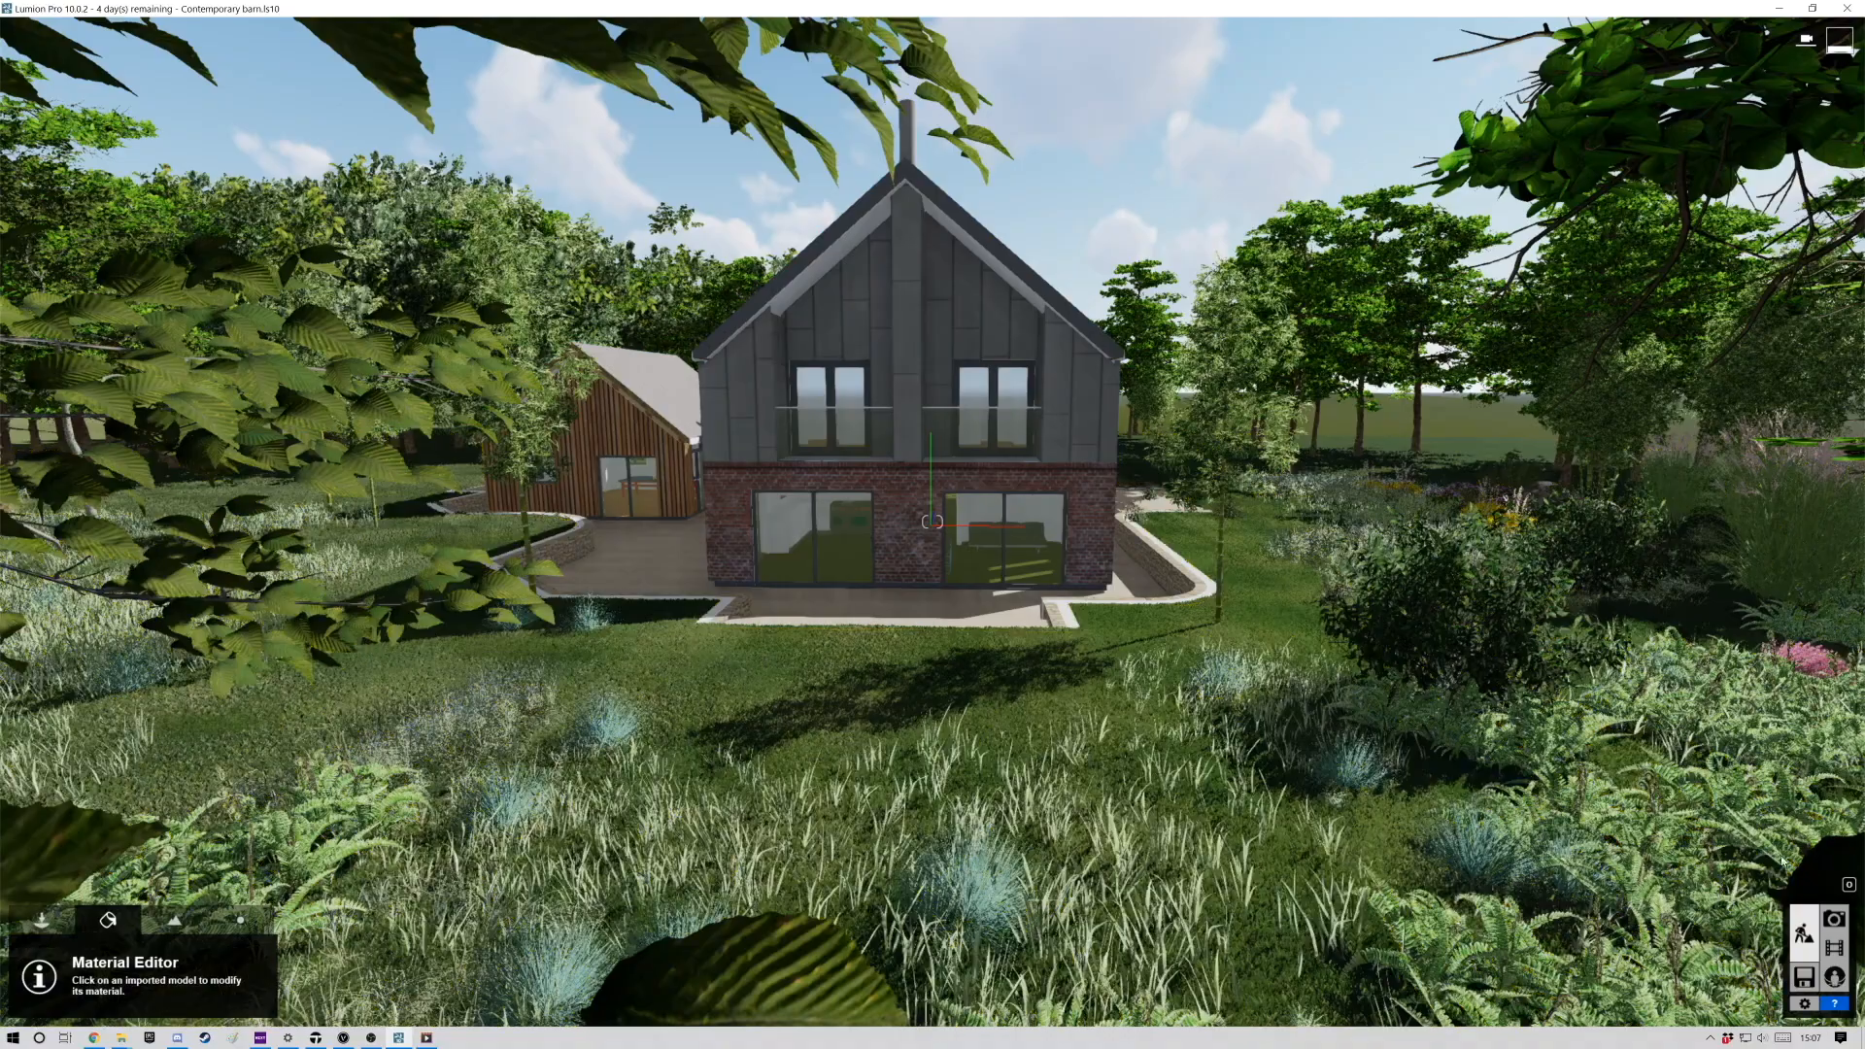
Review the stored photo views 5 to 1 in Photo mode to check the new lawn in each one.
click(1836, 928)
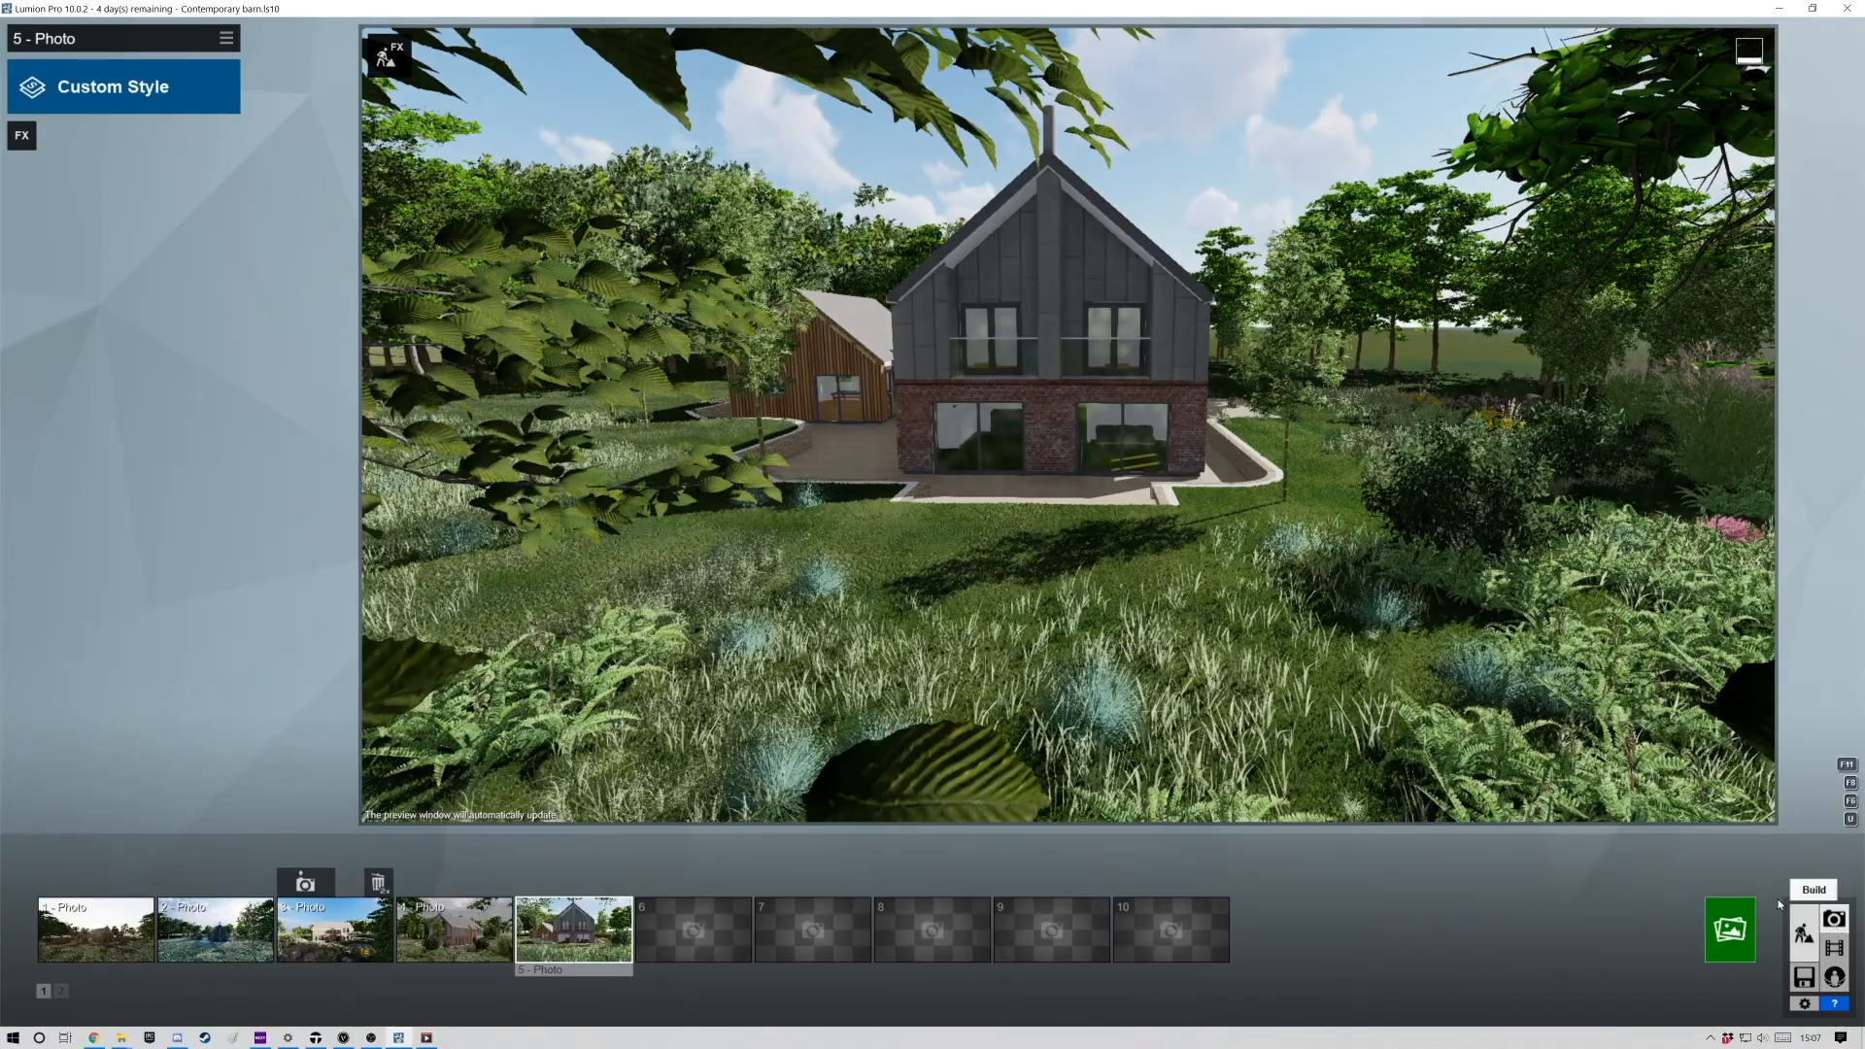
click(588, 940)
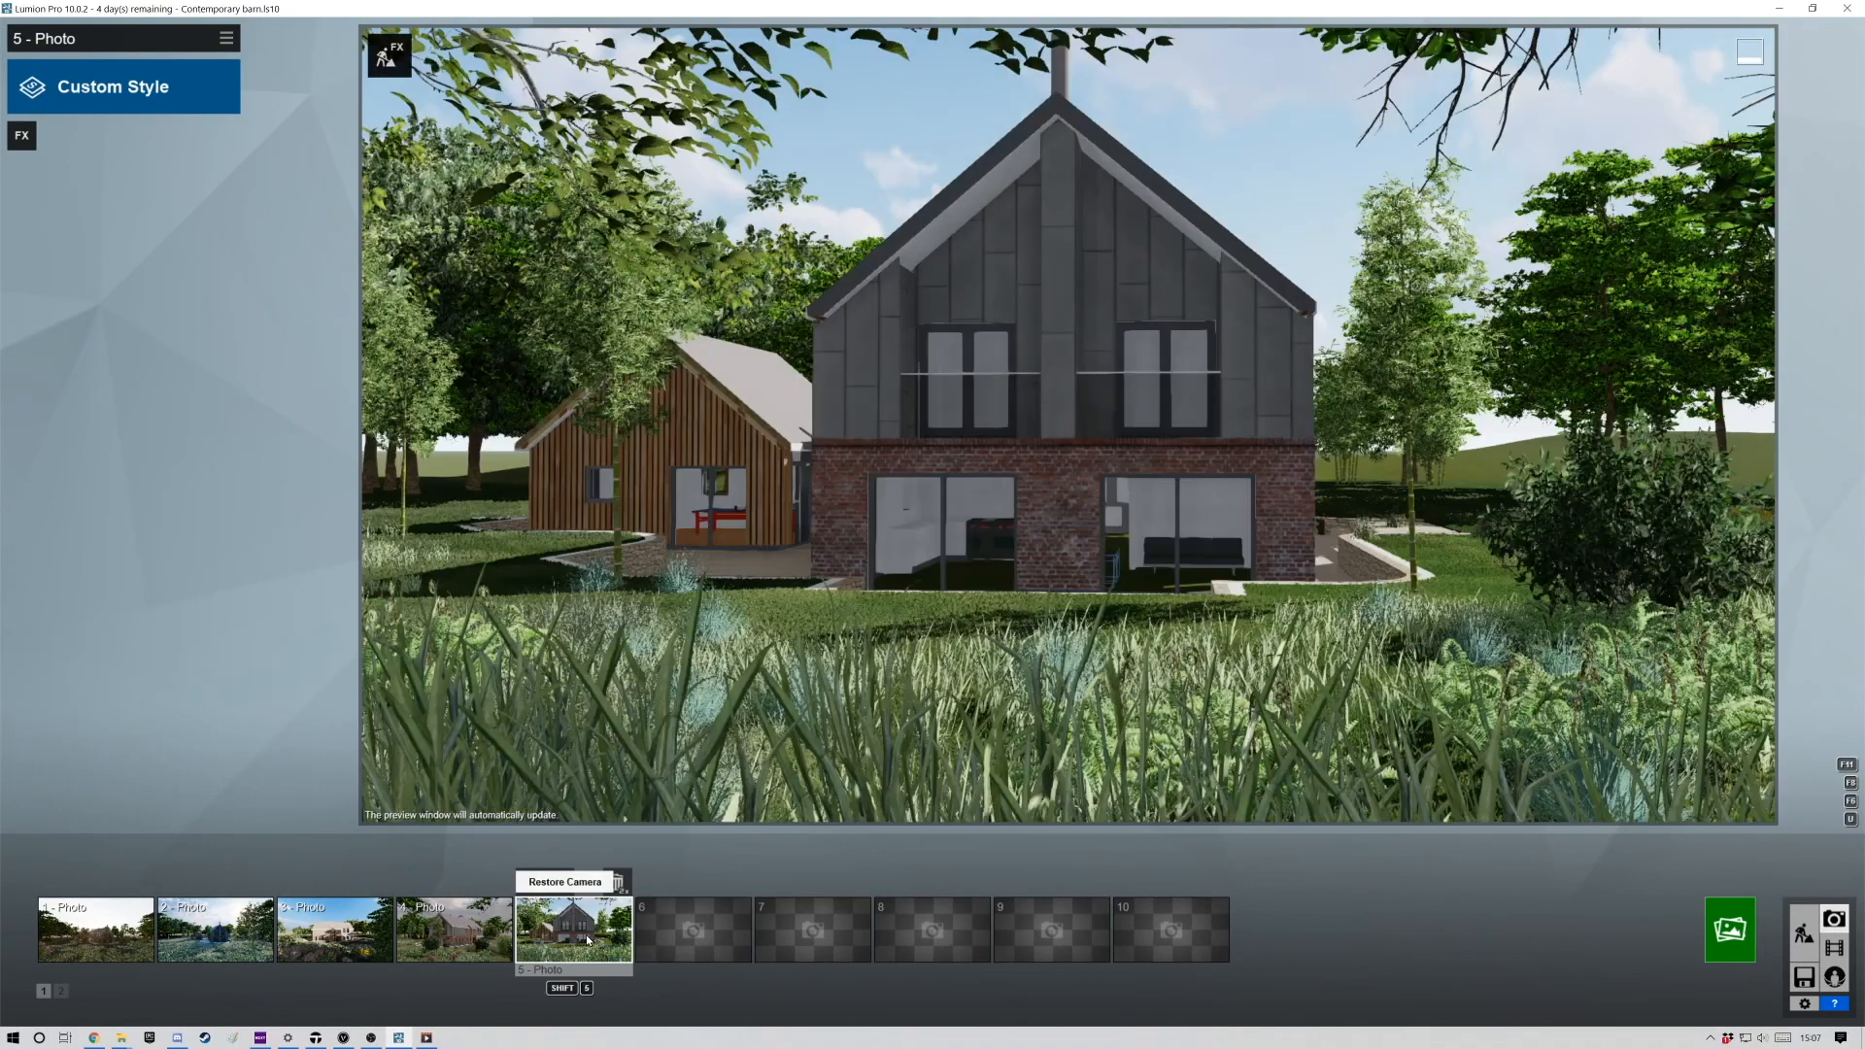
click(484, 955)
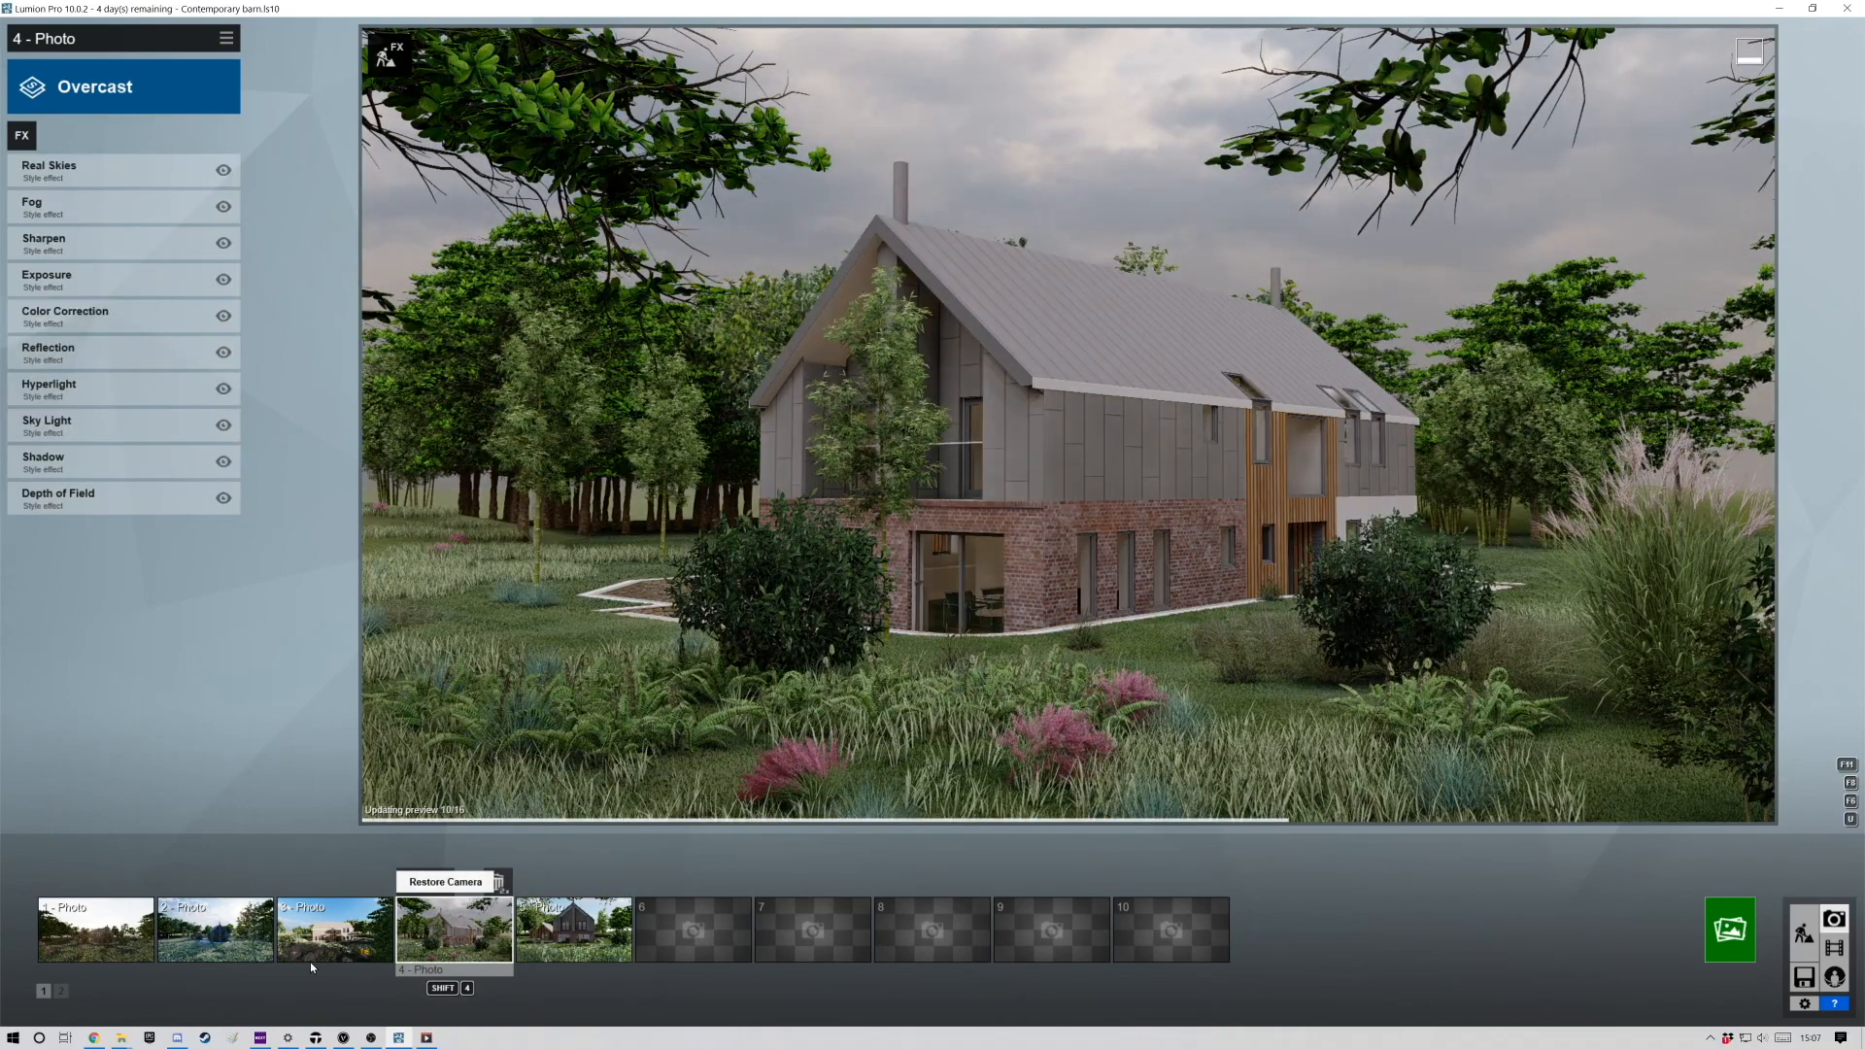
click(312, 962)
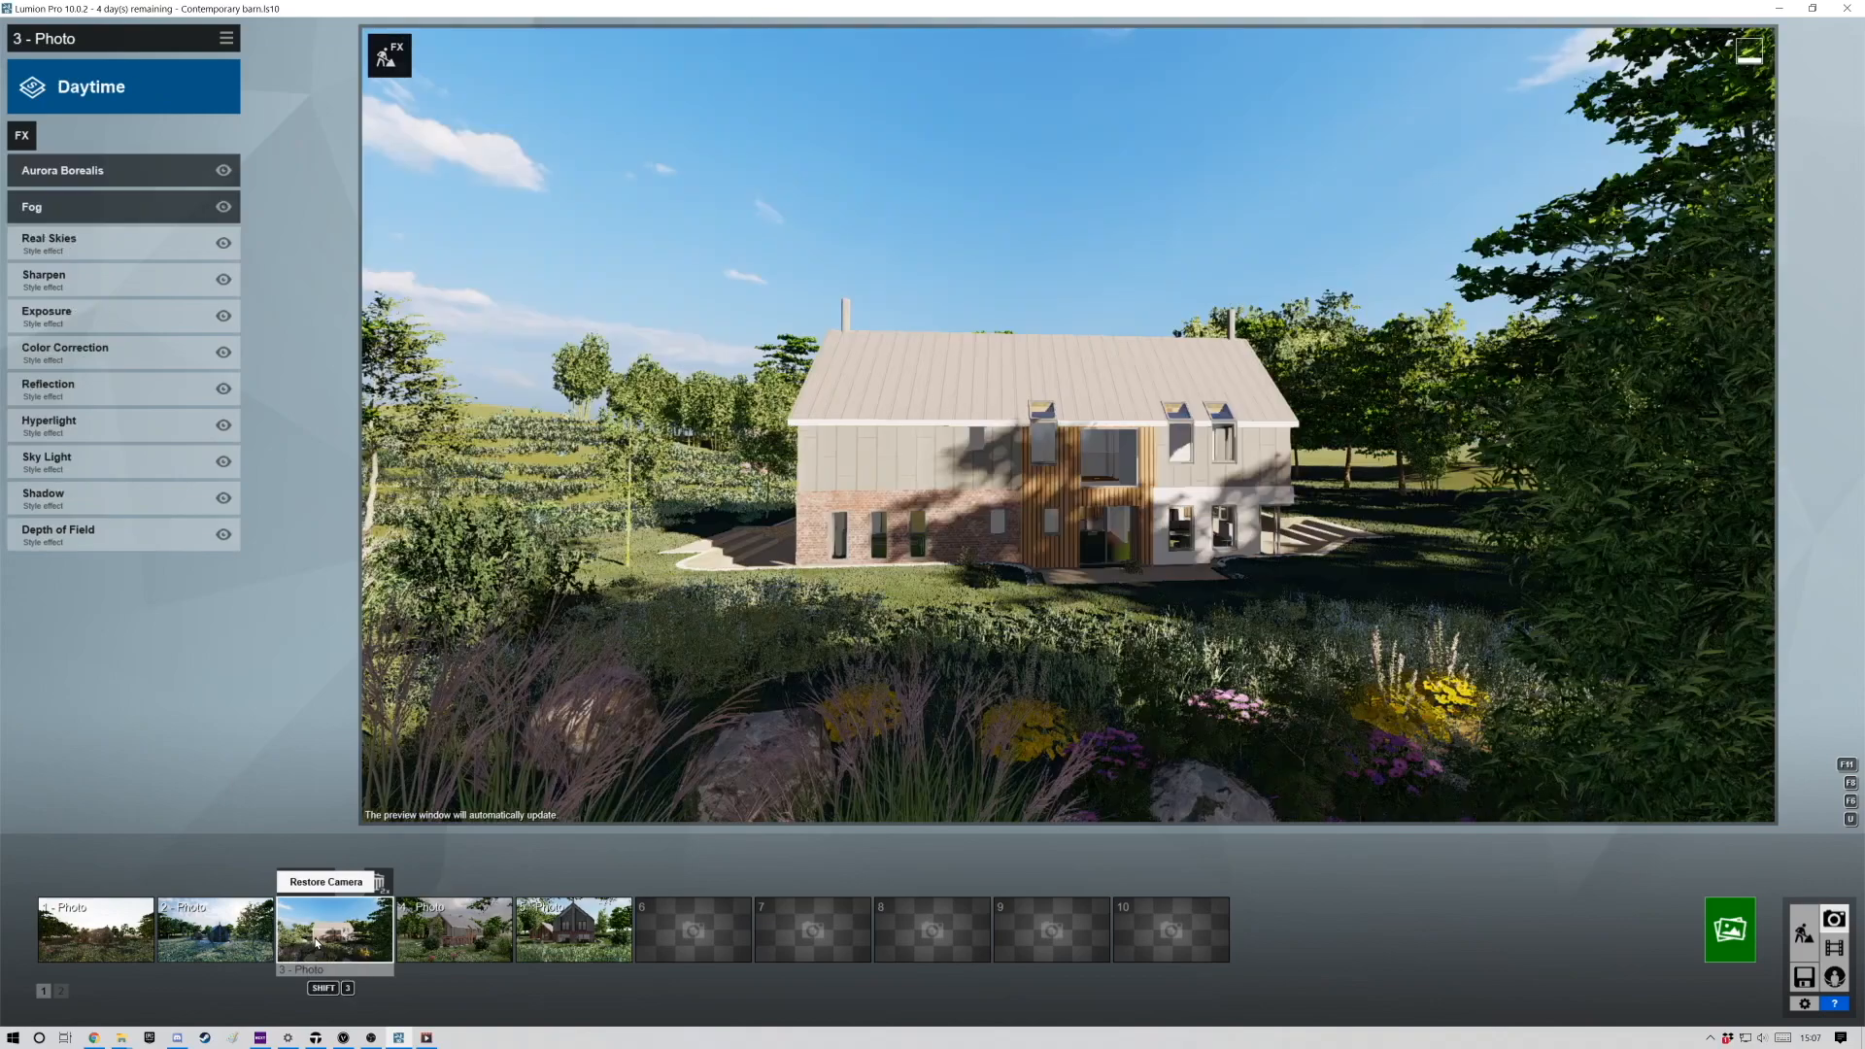
click(224, 944)
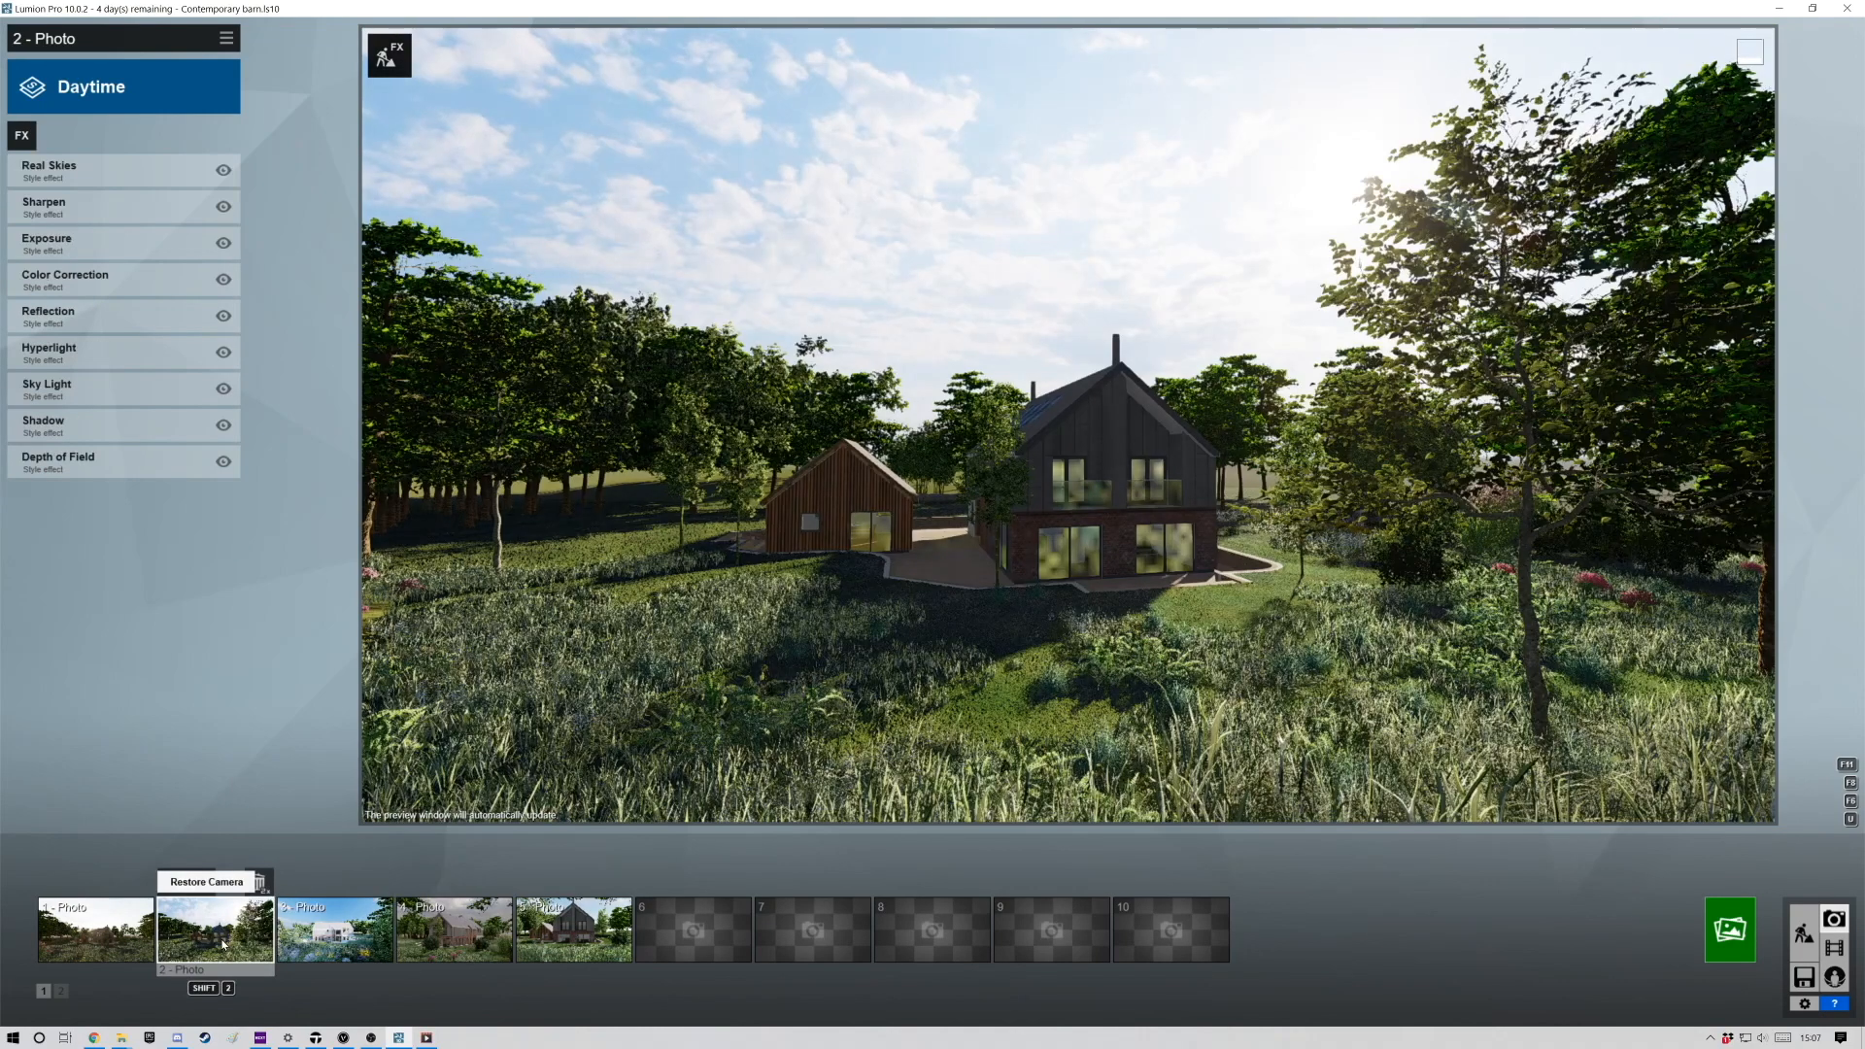
click(144, 953)
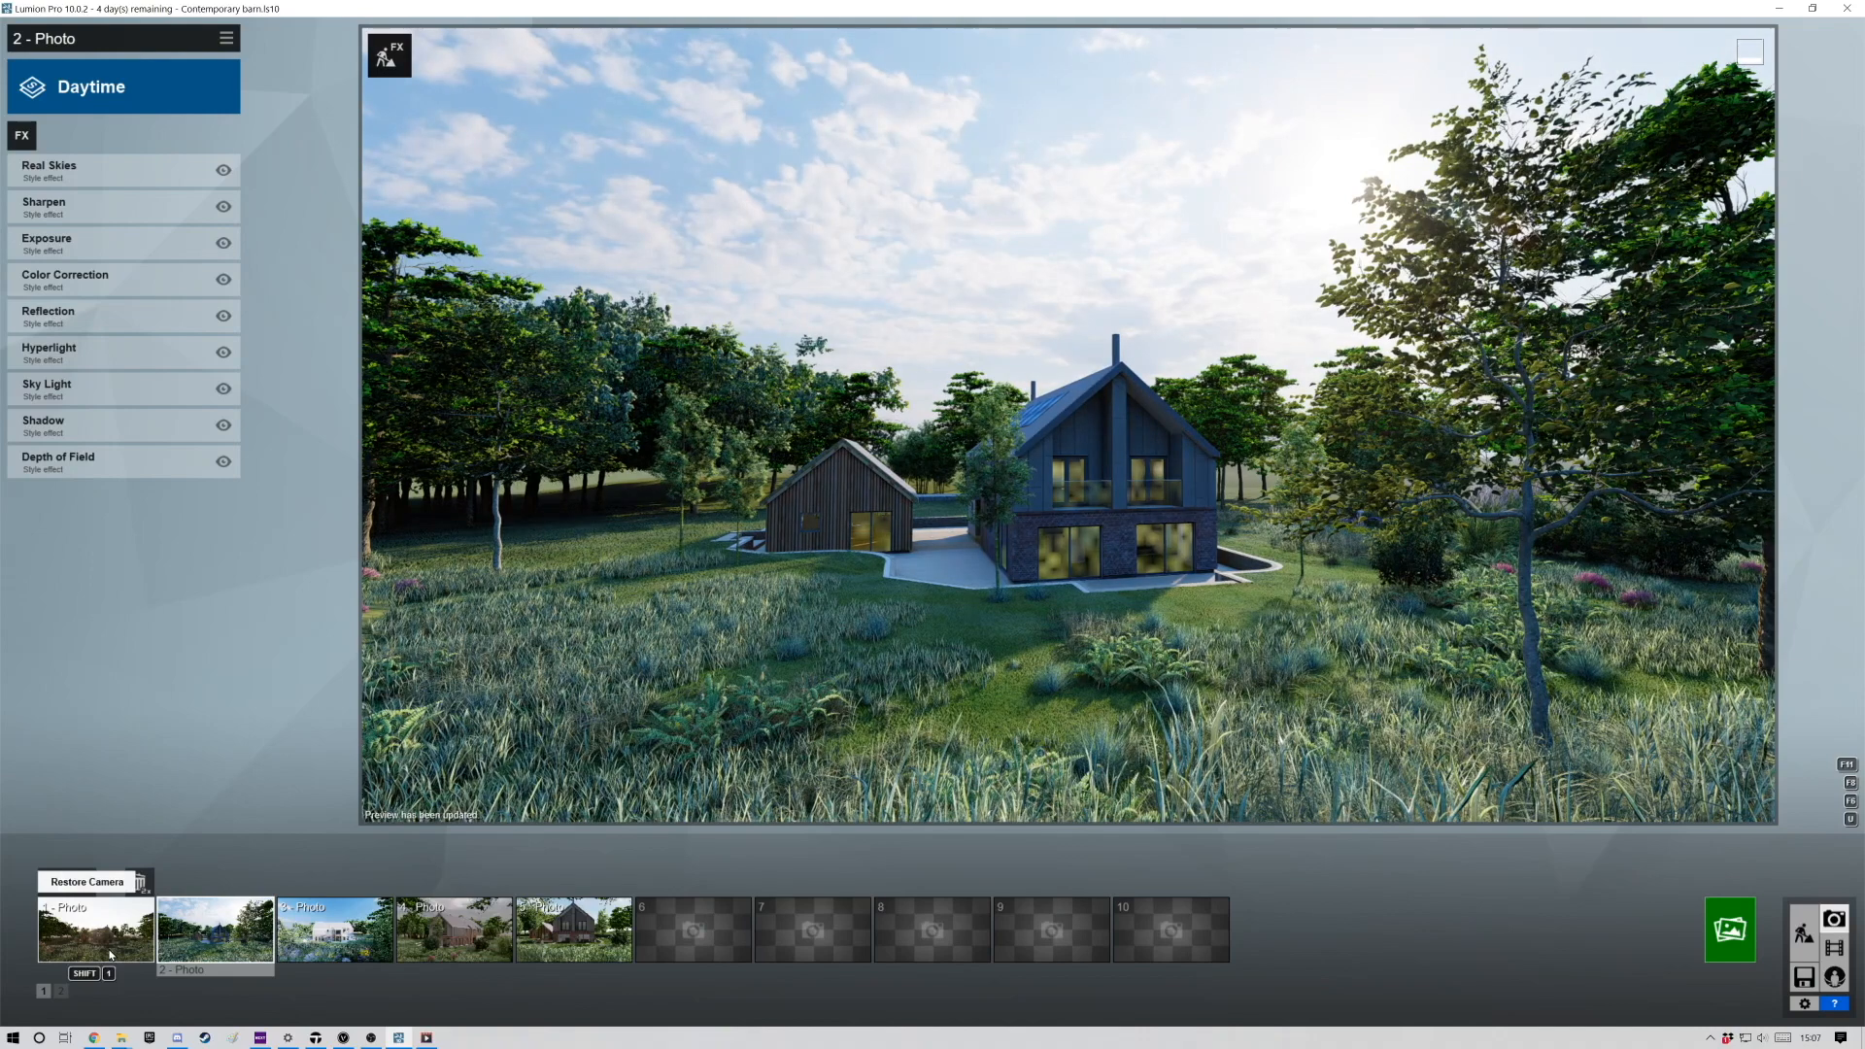
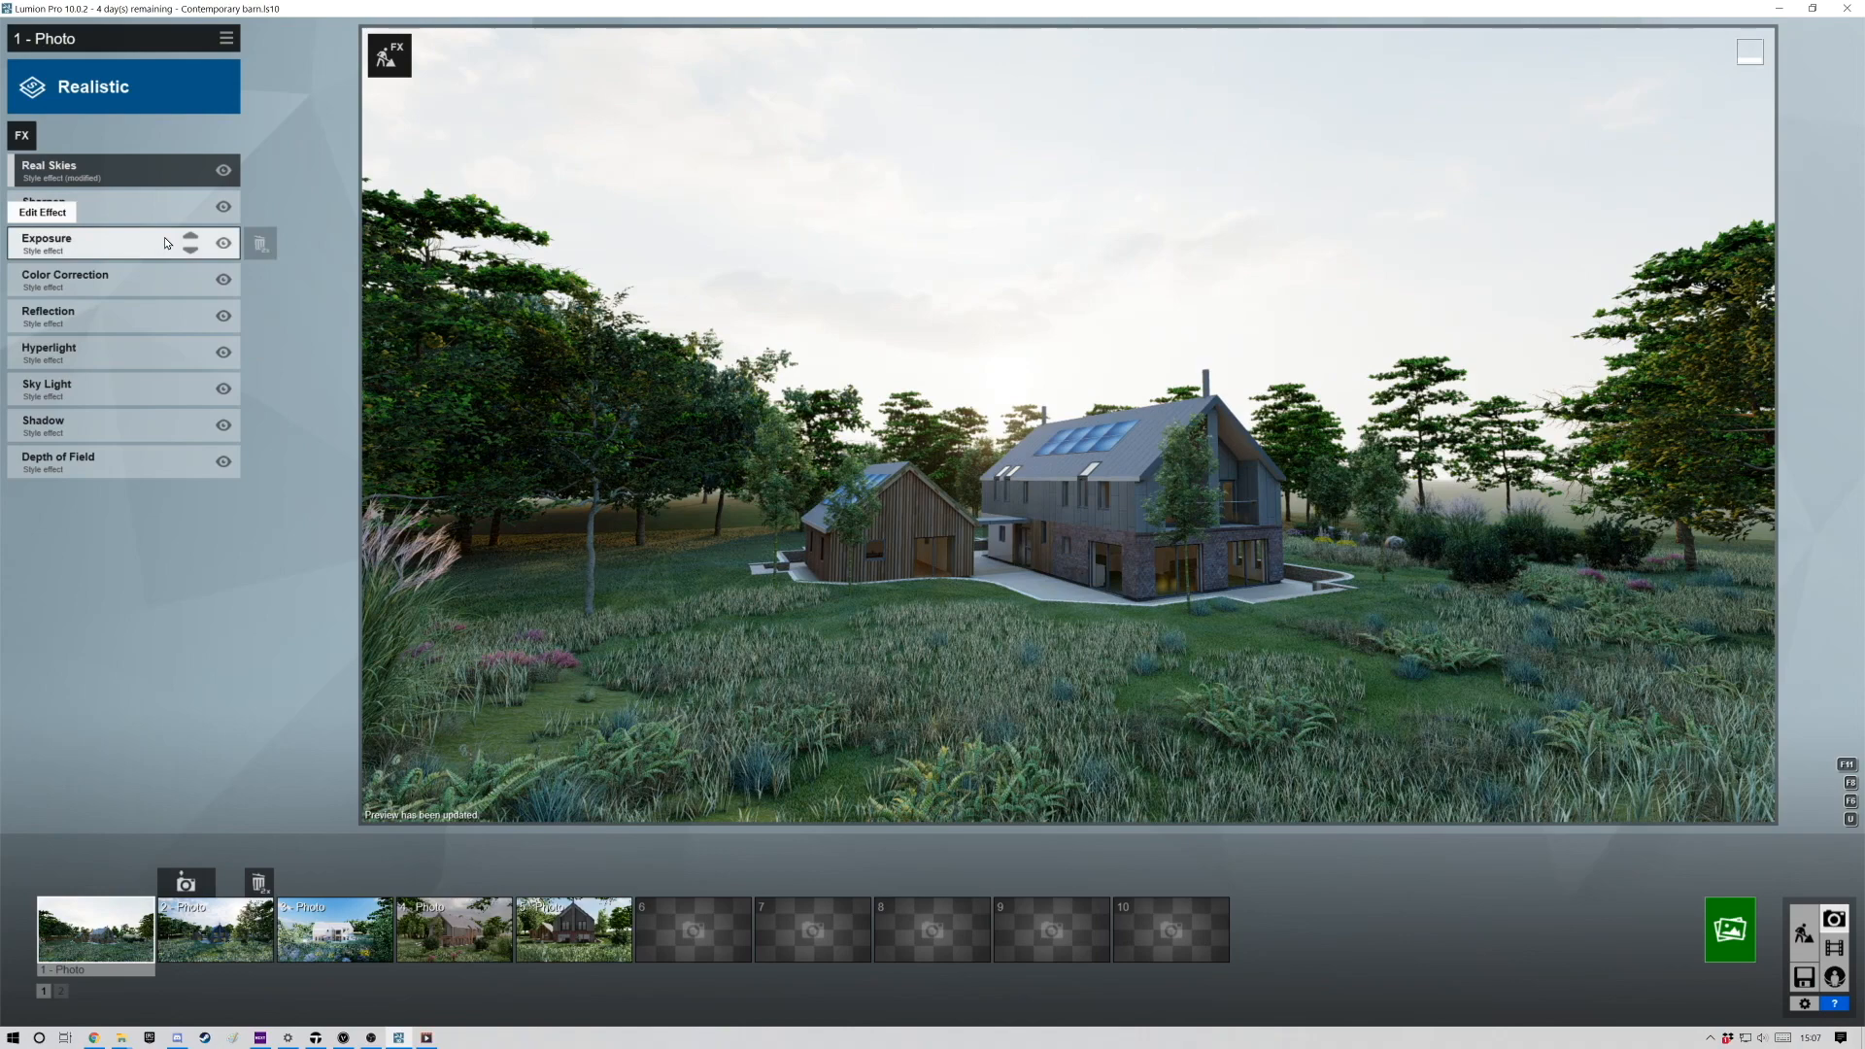
Change the Real Skies effect of photo 1 to the Night sky with the purple Milky Way arch.
click(117, 172)
click(75, 224)
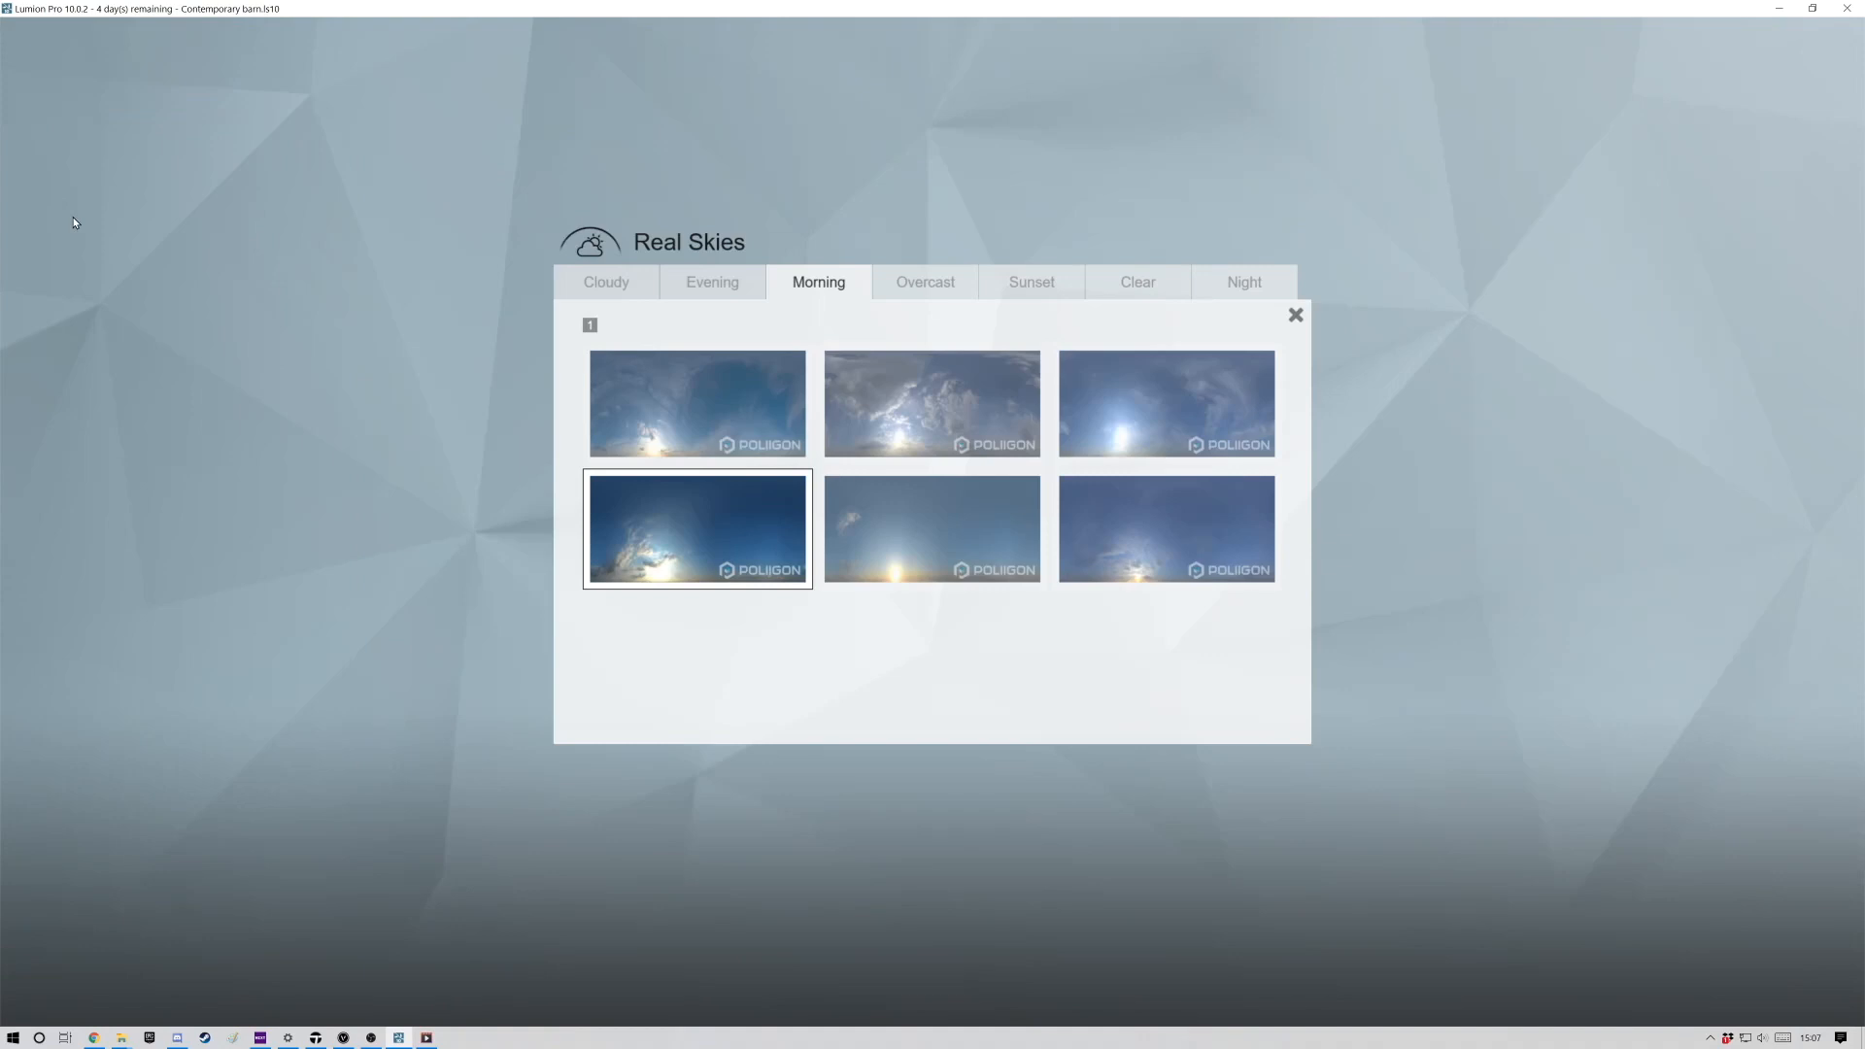
click(1140, 286)
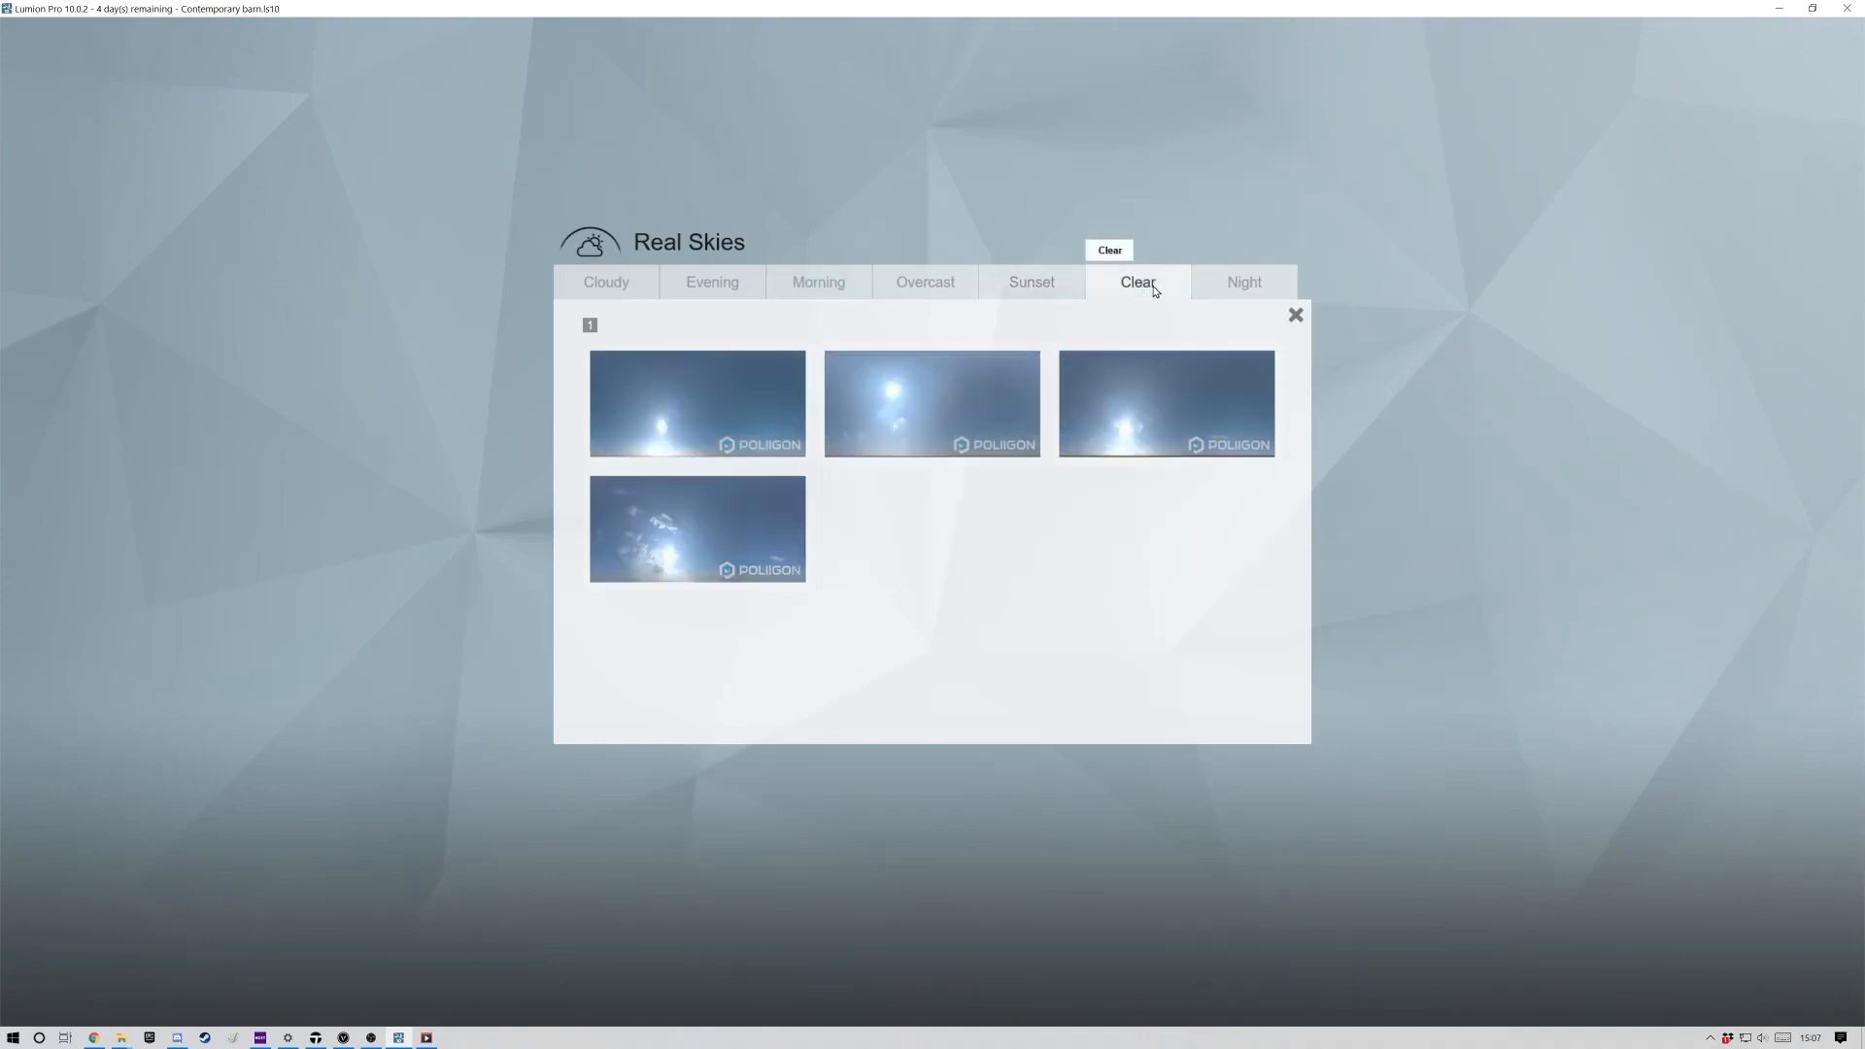
click(1261, 281)
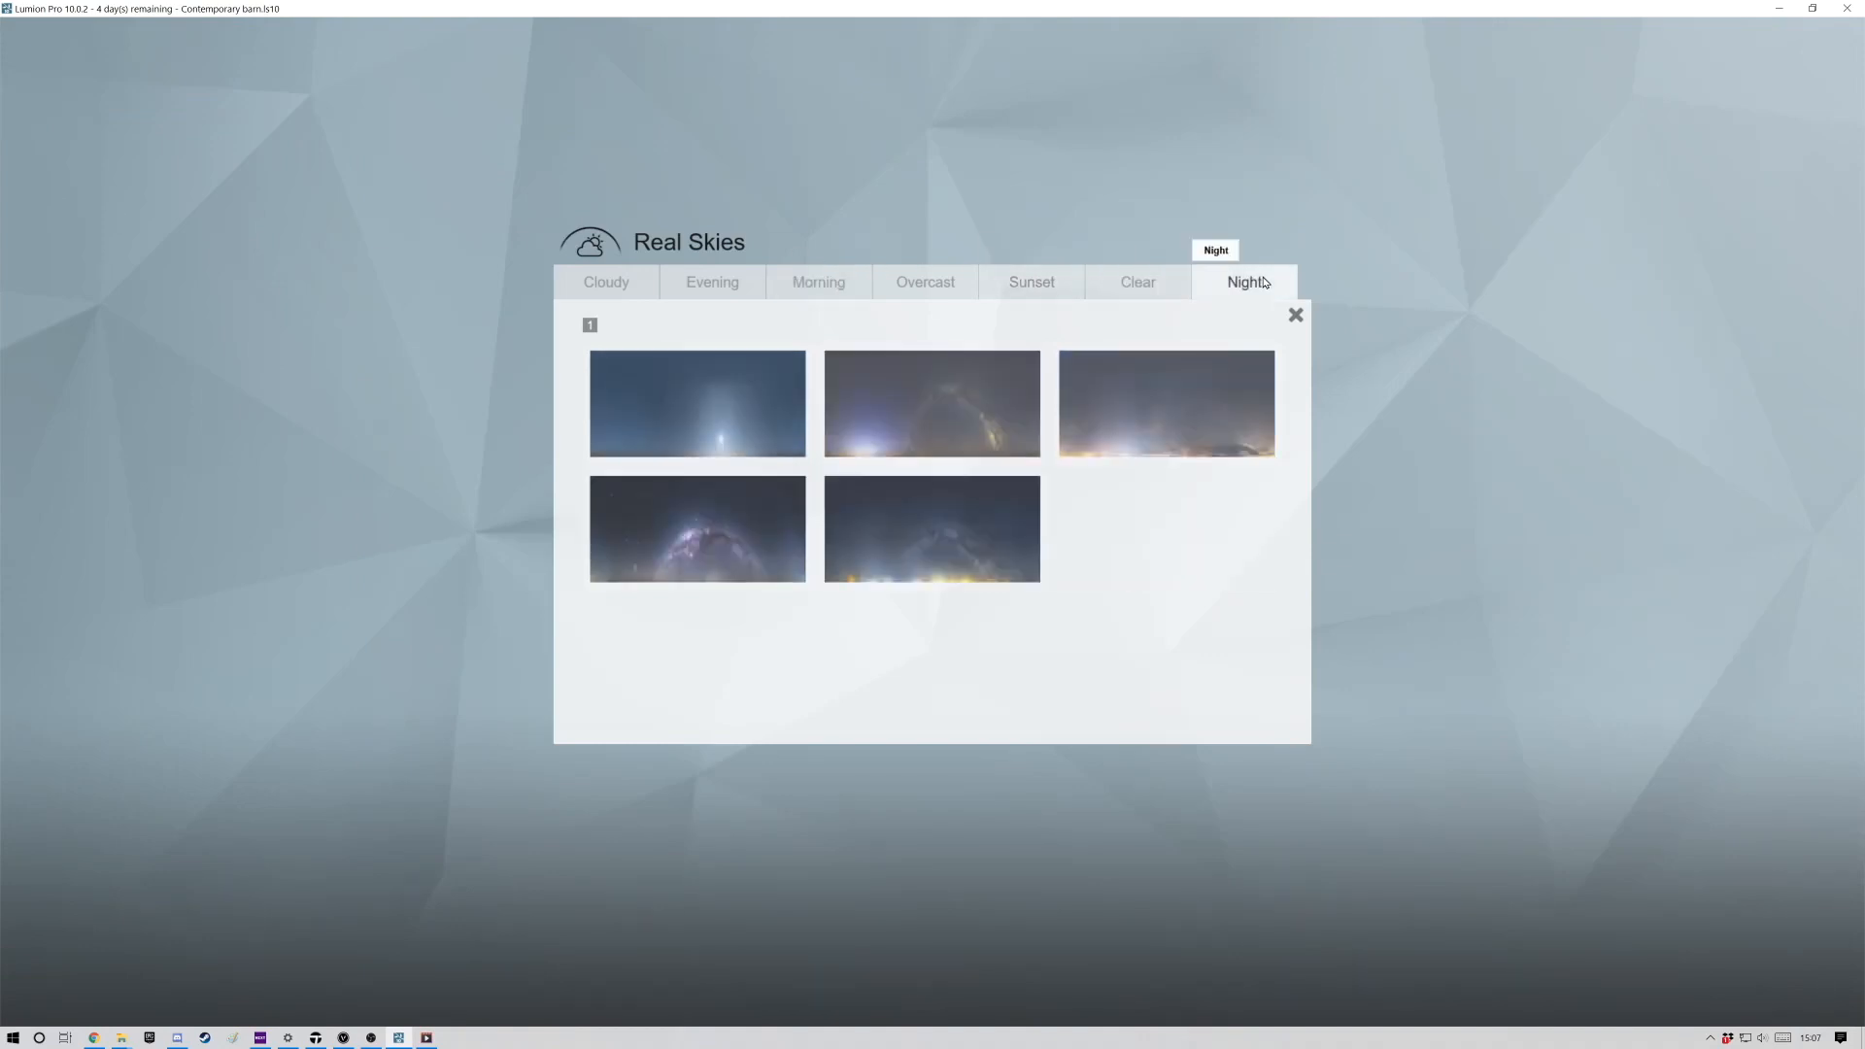
click(739, 552)
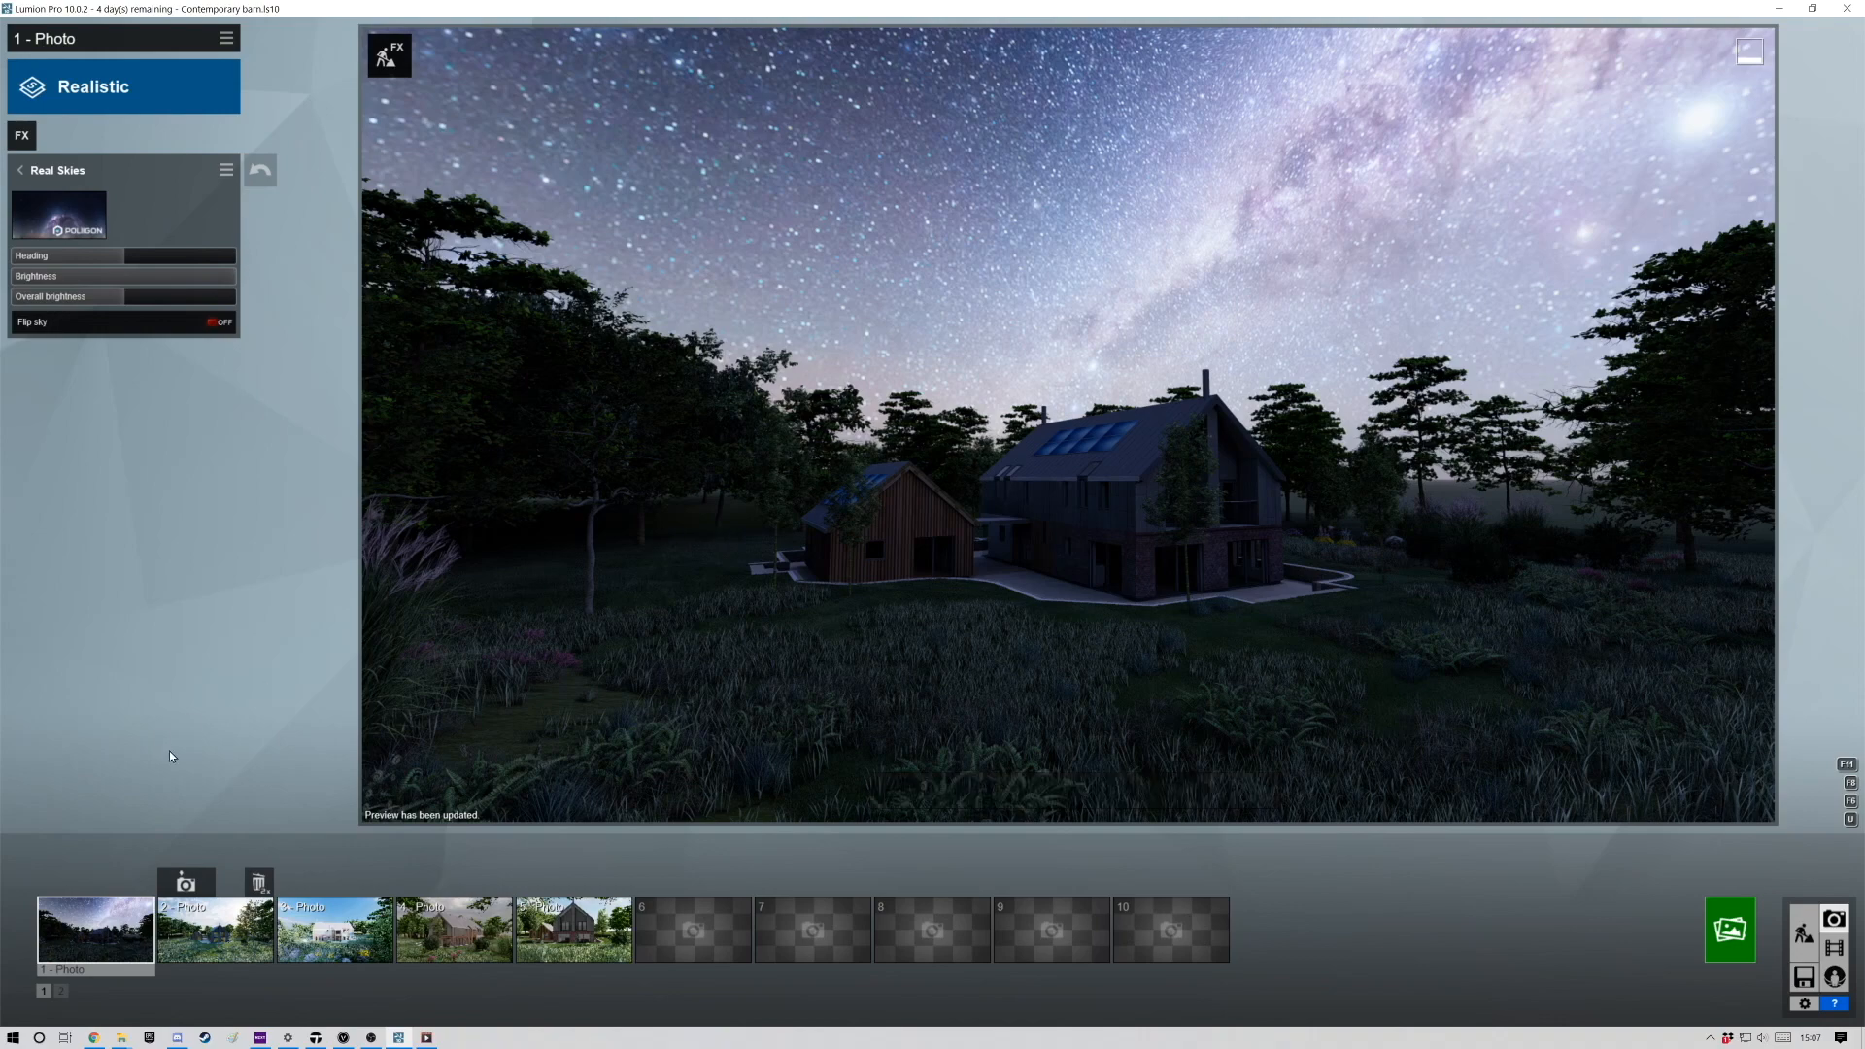
Add the Aurora Borealis sky effect to photo 1 and store its camera view.
click(27, 136)
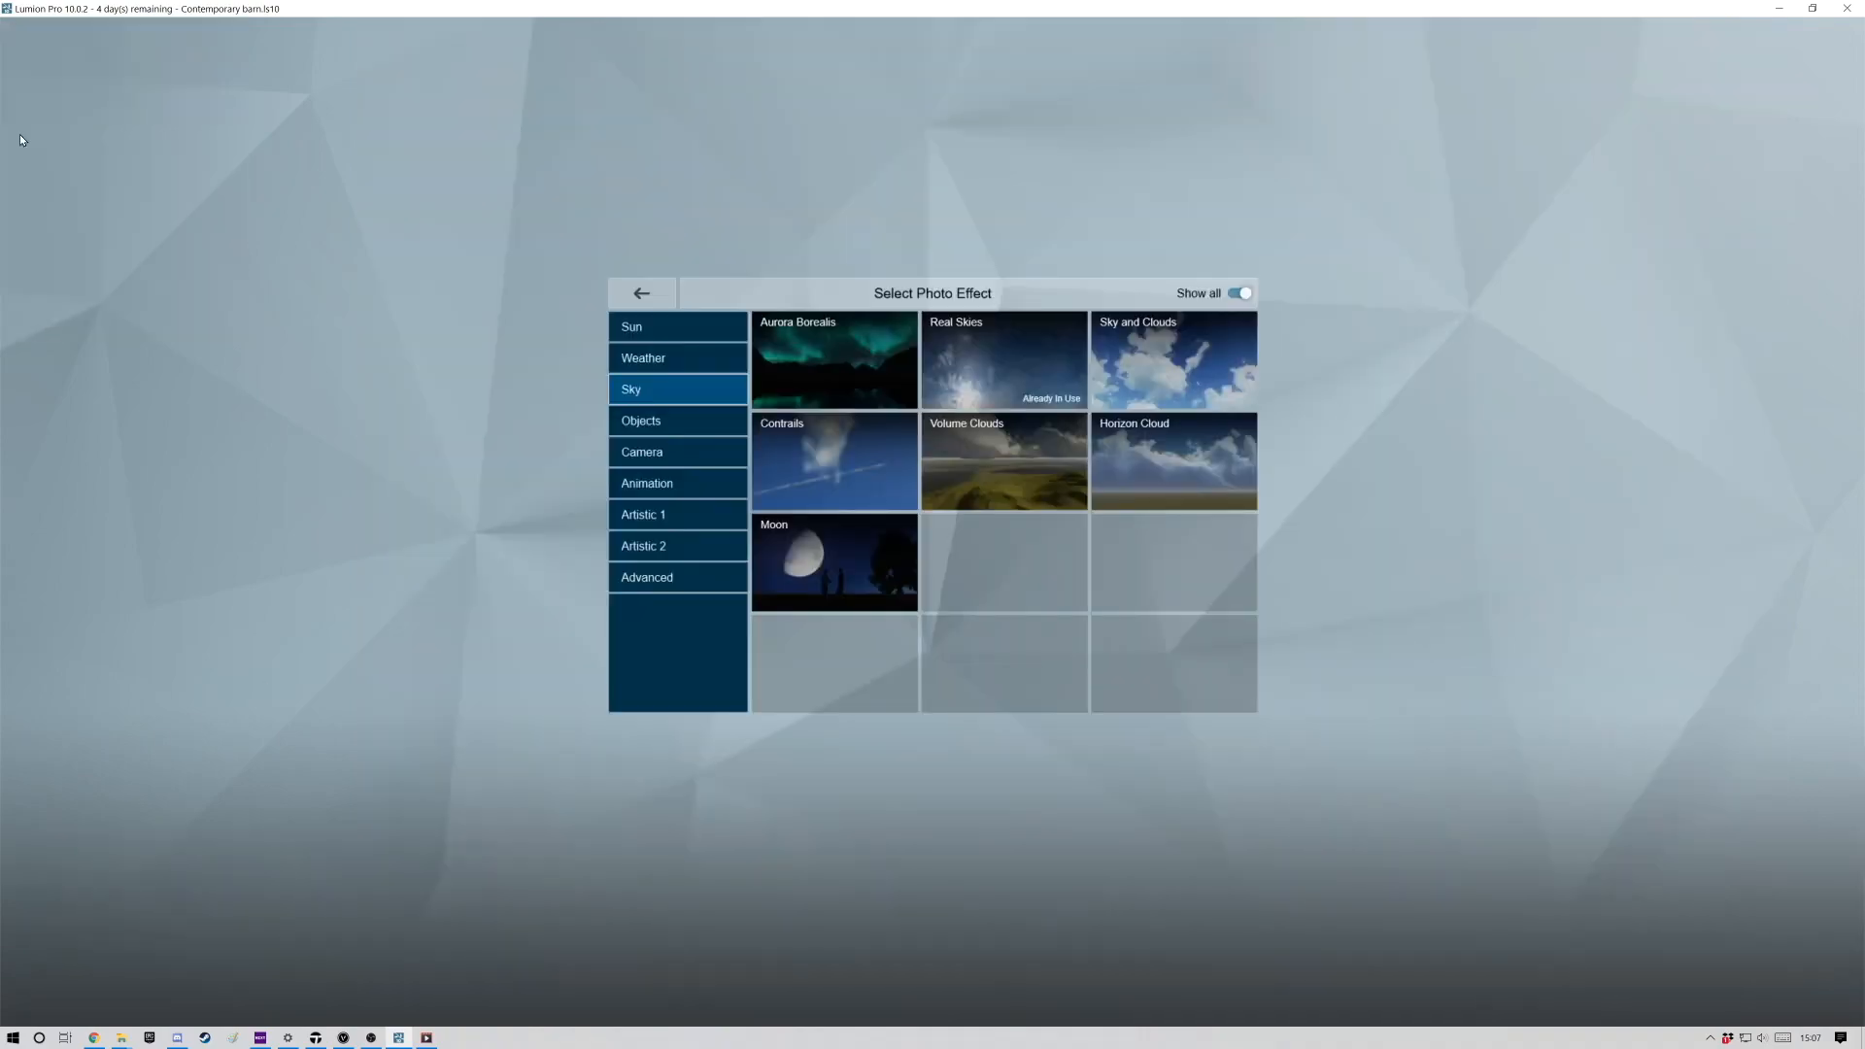
click(854, 388)
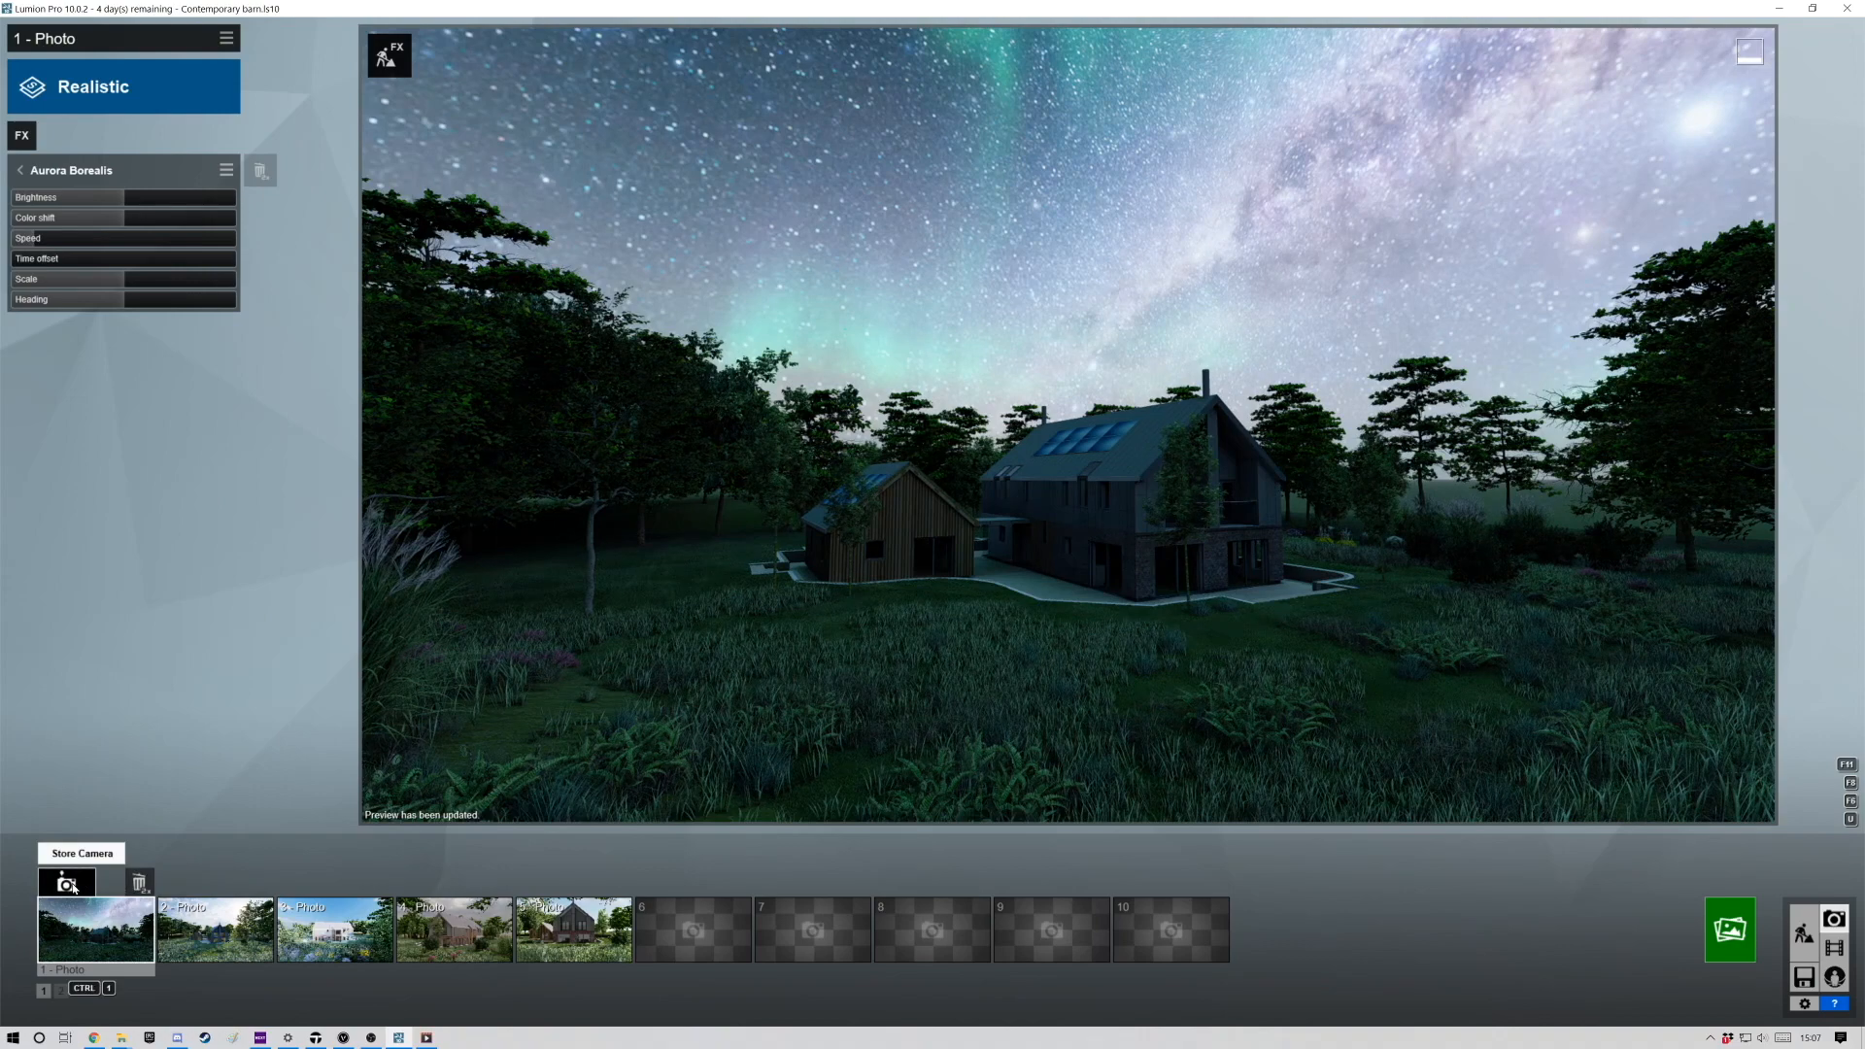
click(70, 885)
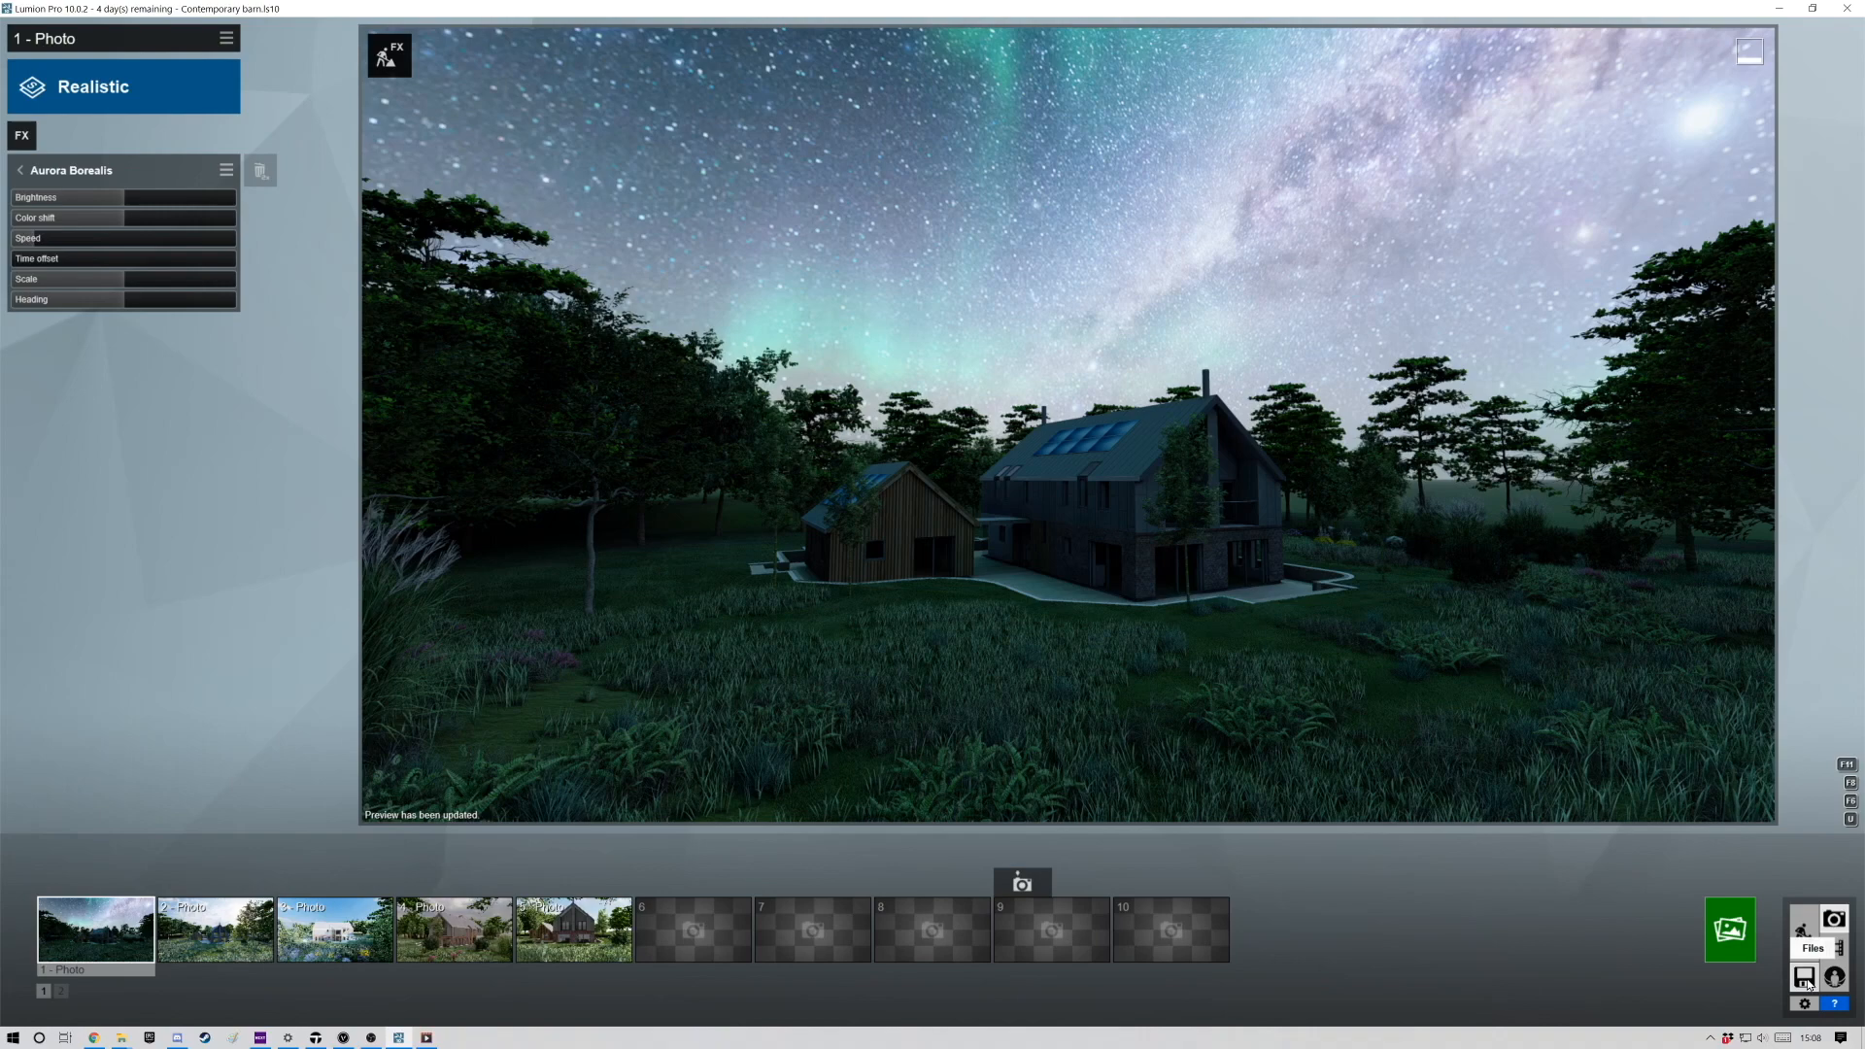
Save the scene to its existing Contemporary barn.ls10 file.
click(1807, 979)
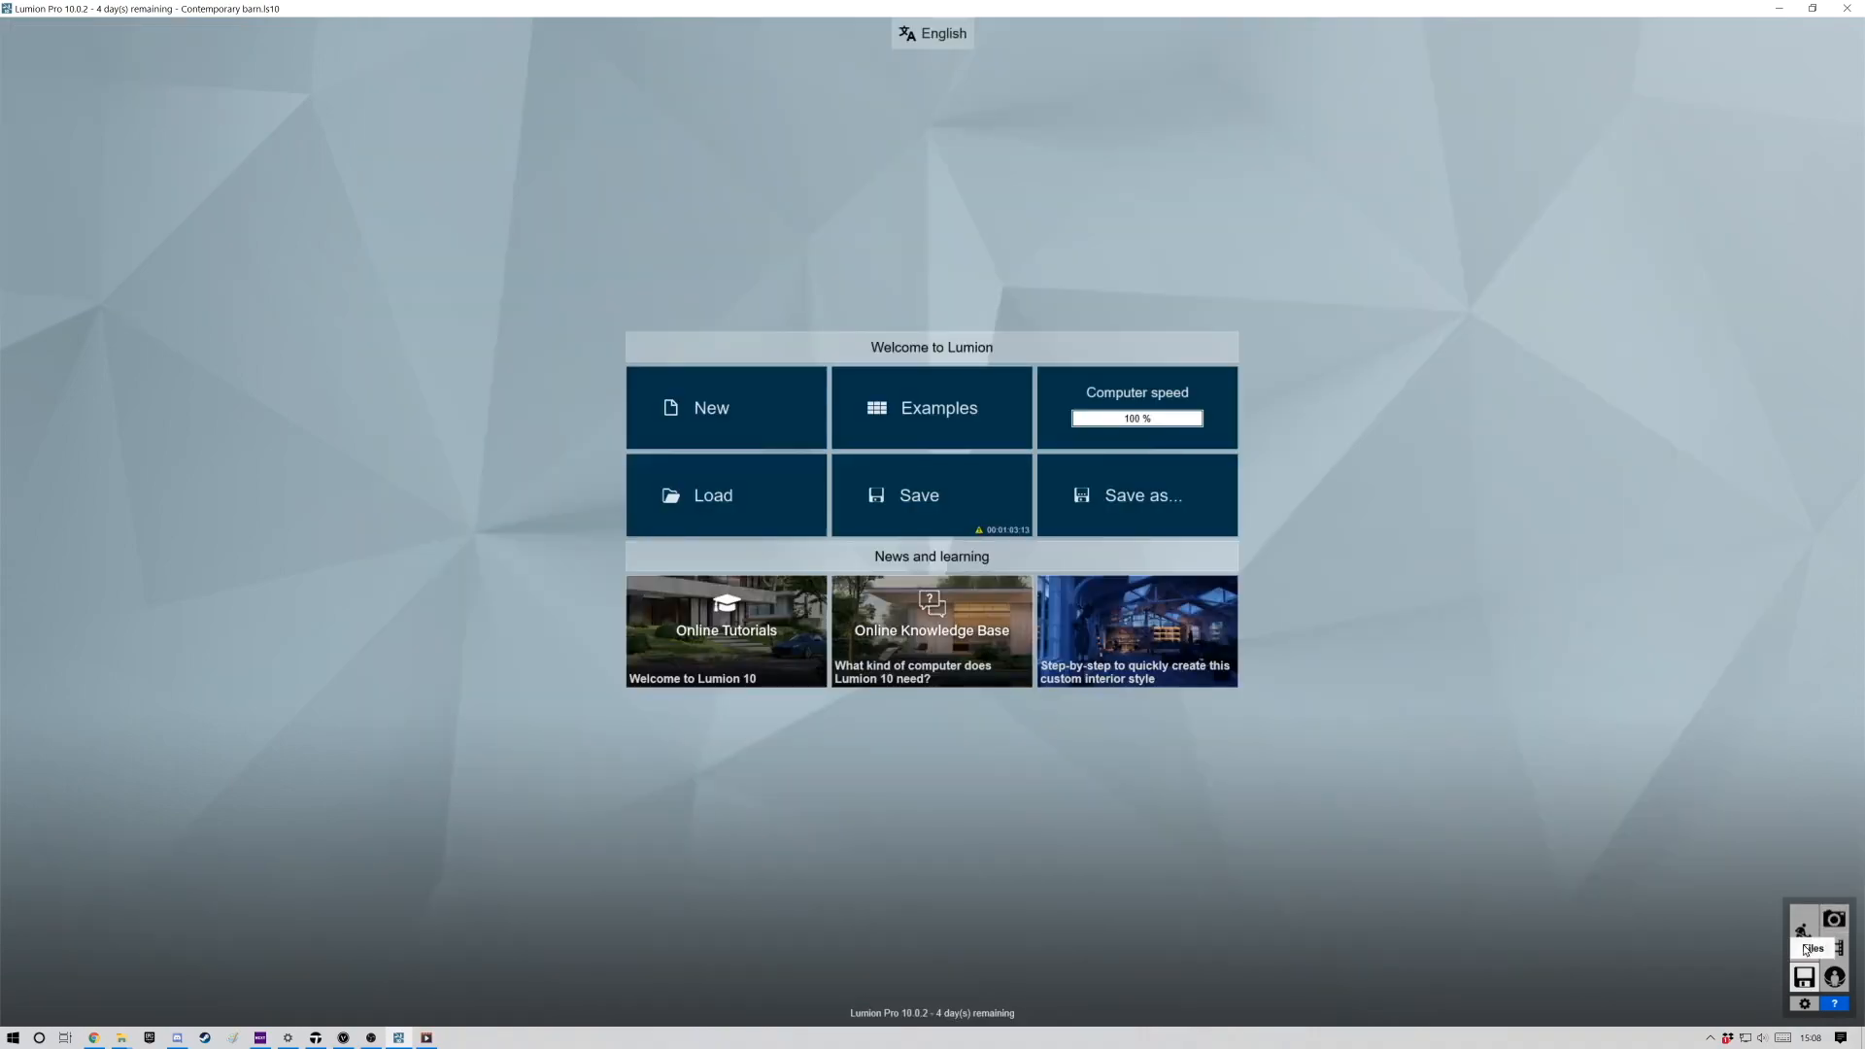
click(916, 507)
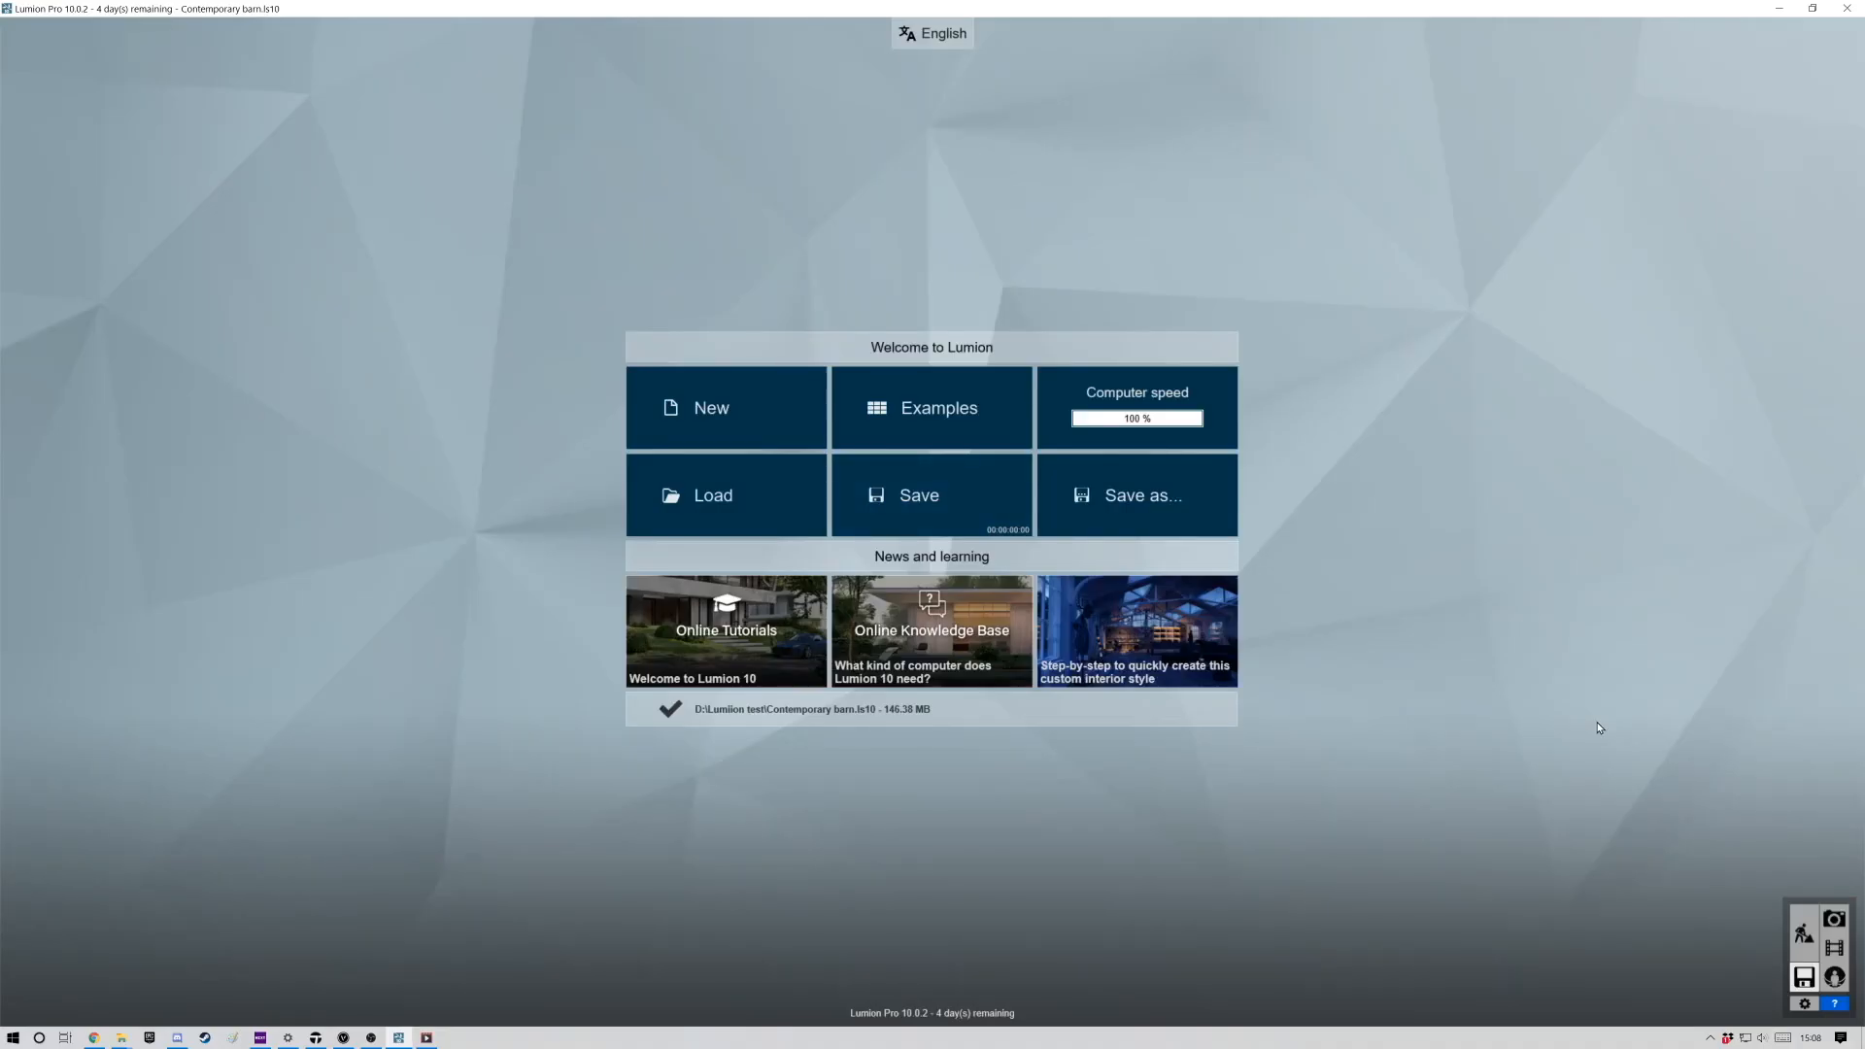
Switch to Movie mode and play back clip 1 to check the camera path with the new grass.
click(1833, 923)
click(1836, 955)
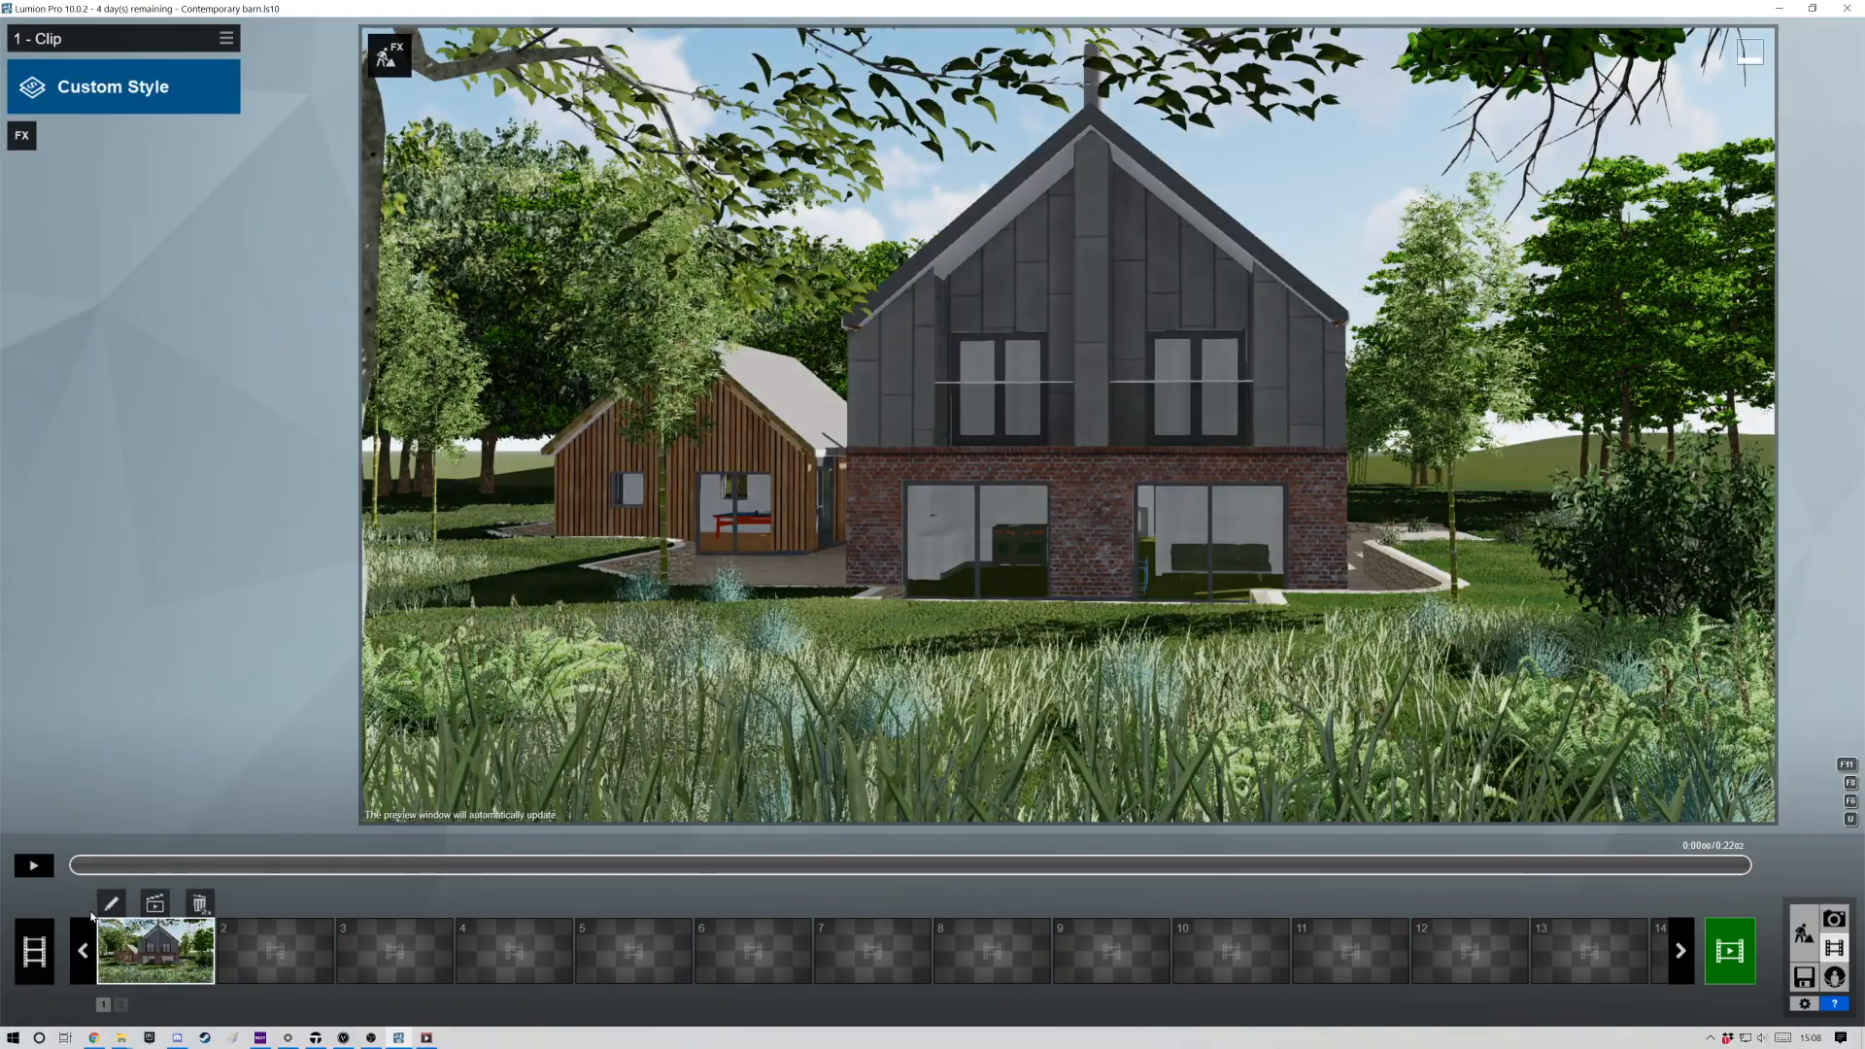
click(33, 866)
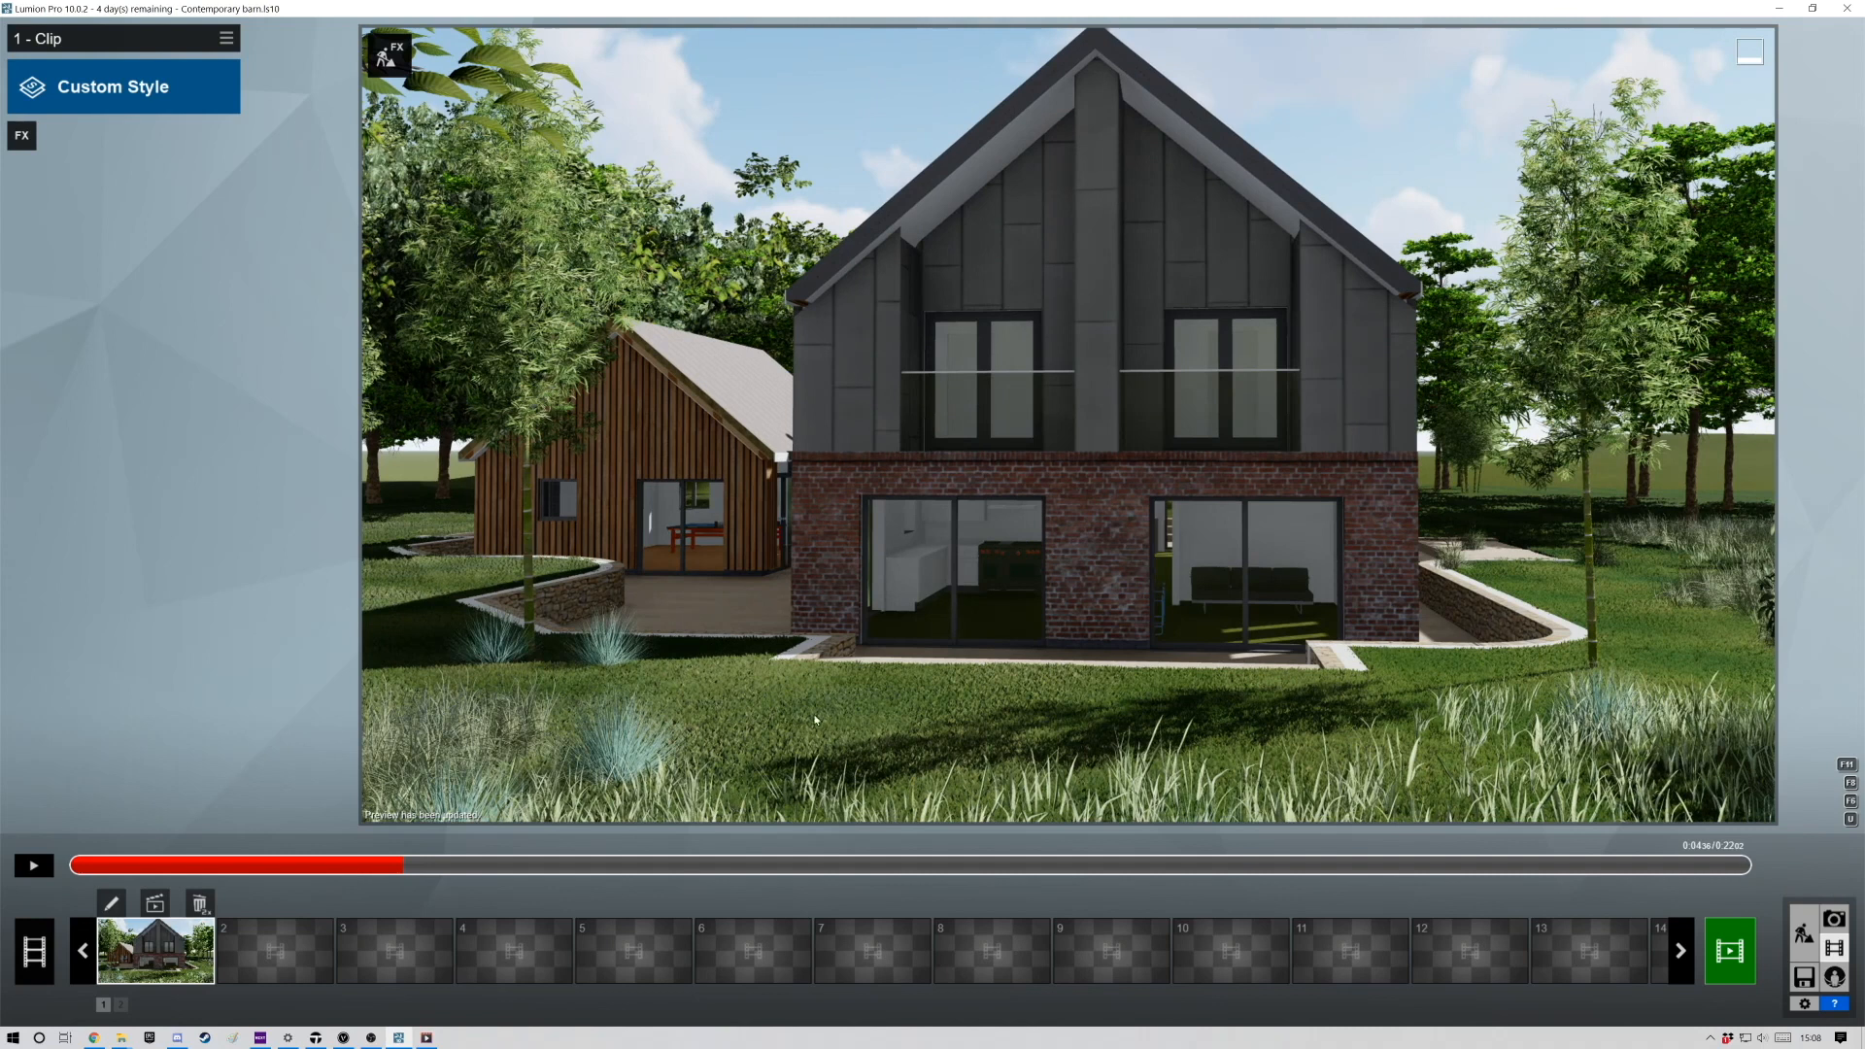
Return to Build mode and fly over the roofs to view the white-banded gable and timber outbuilding from the opposite lawn.
click(1805, 936)
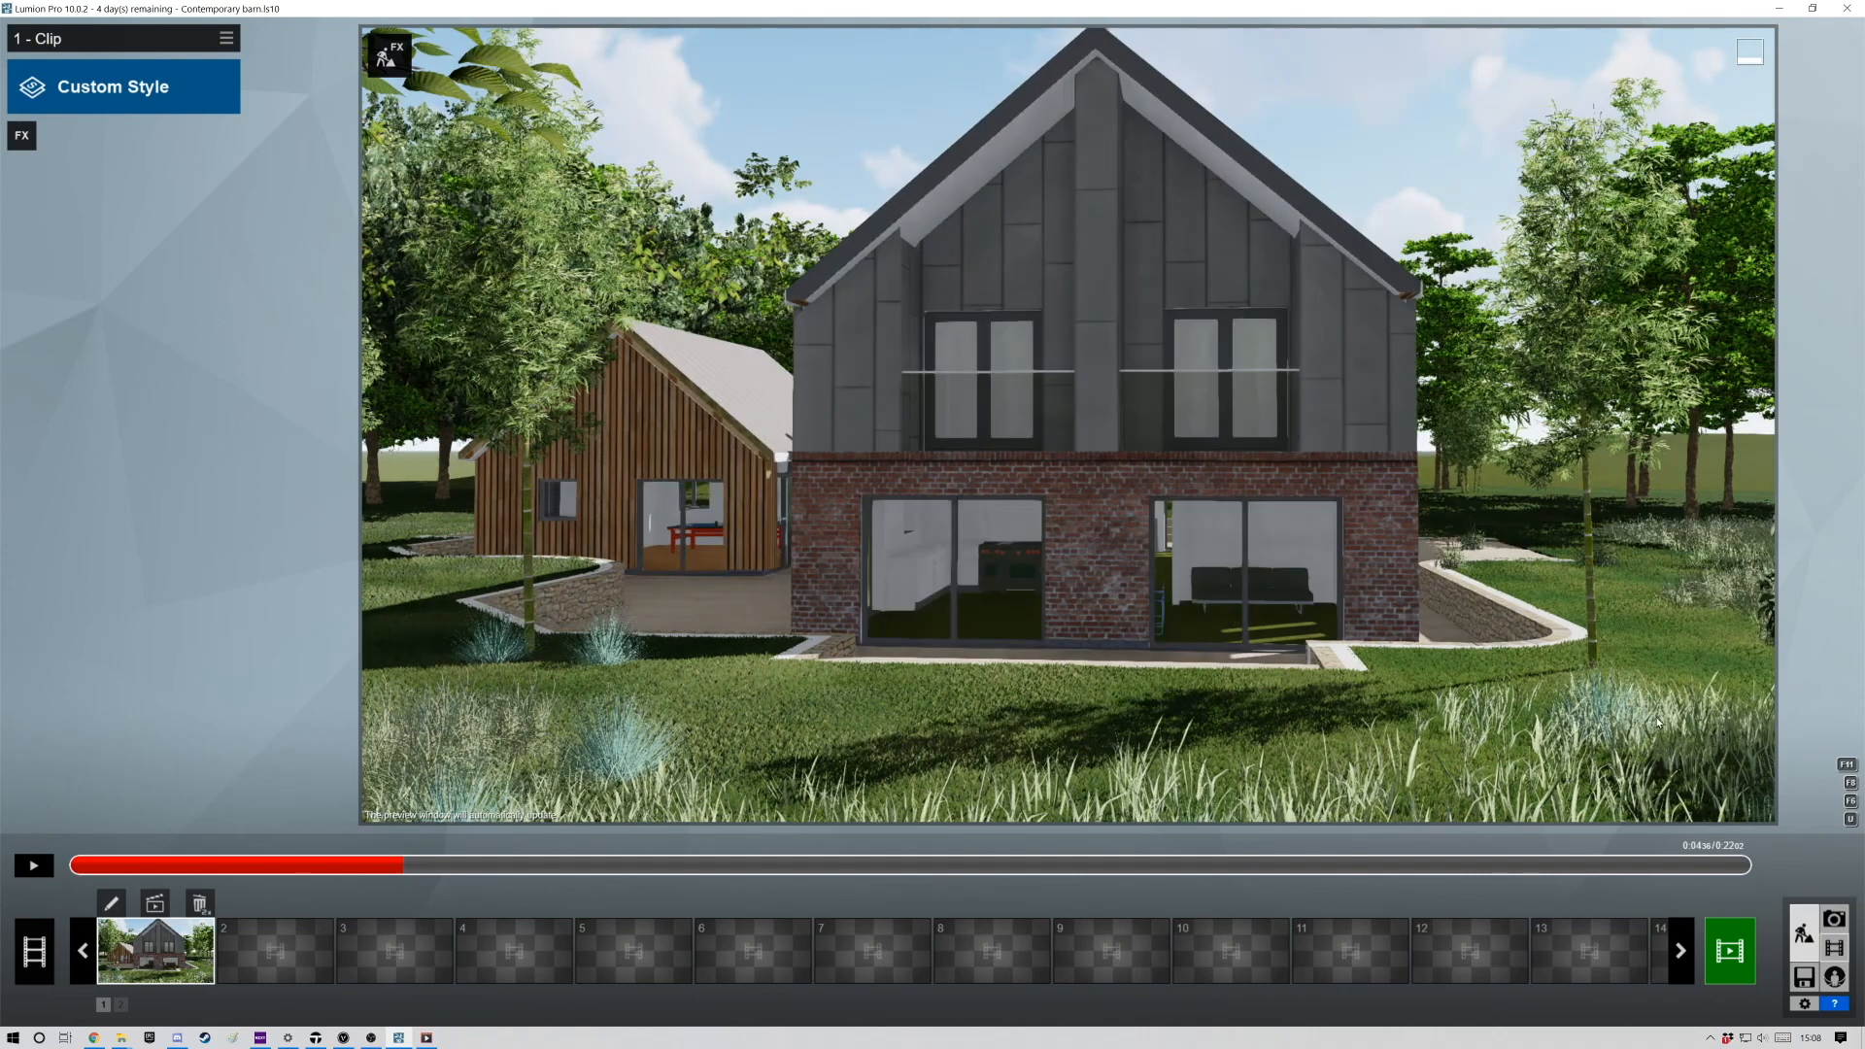
key(w)
key(q)
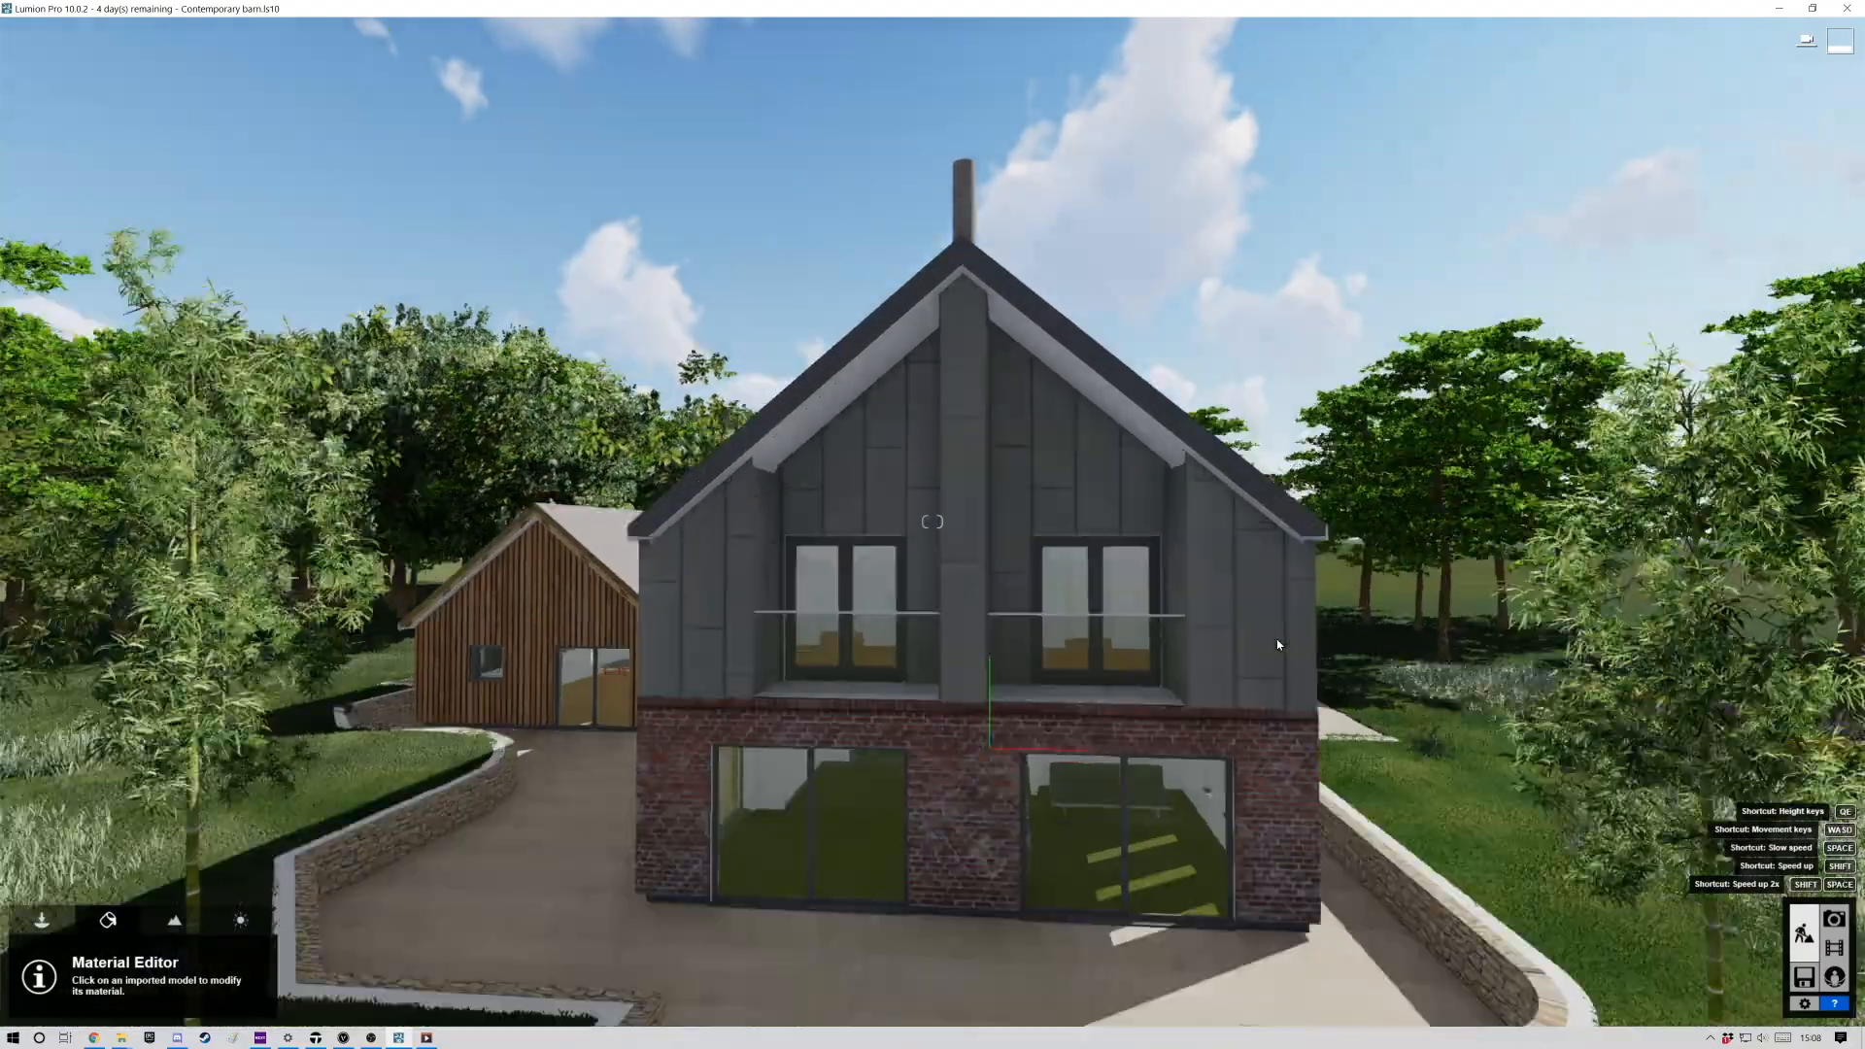
key(w)
key(q)
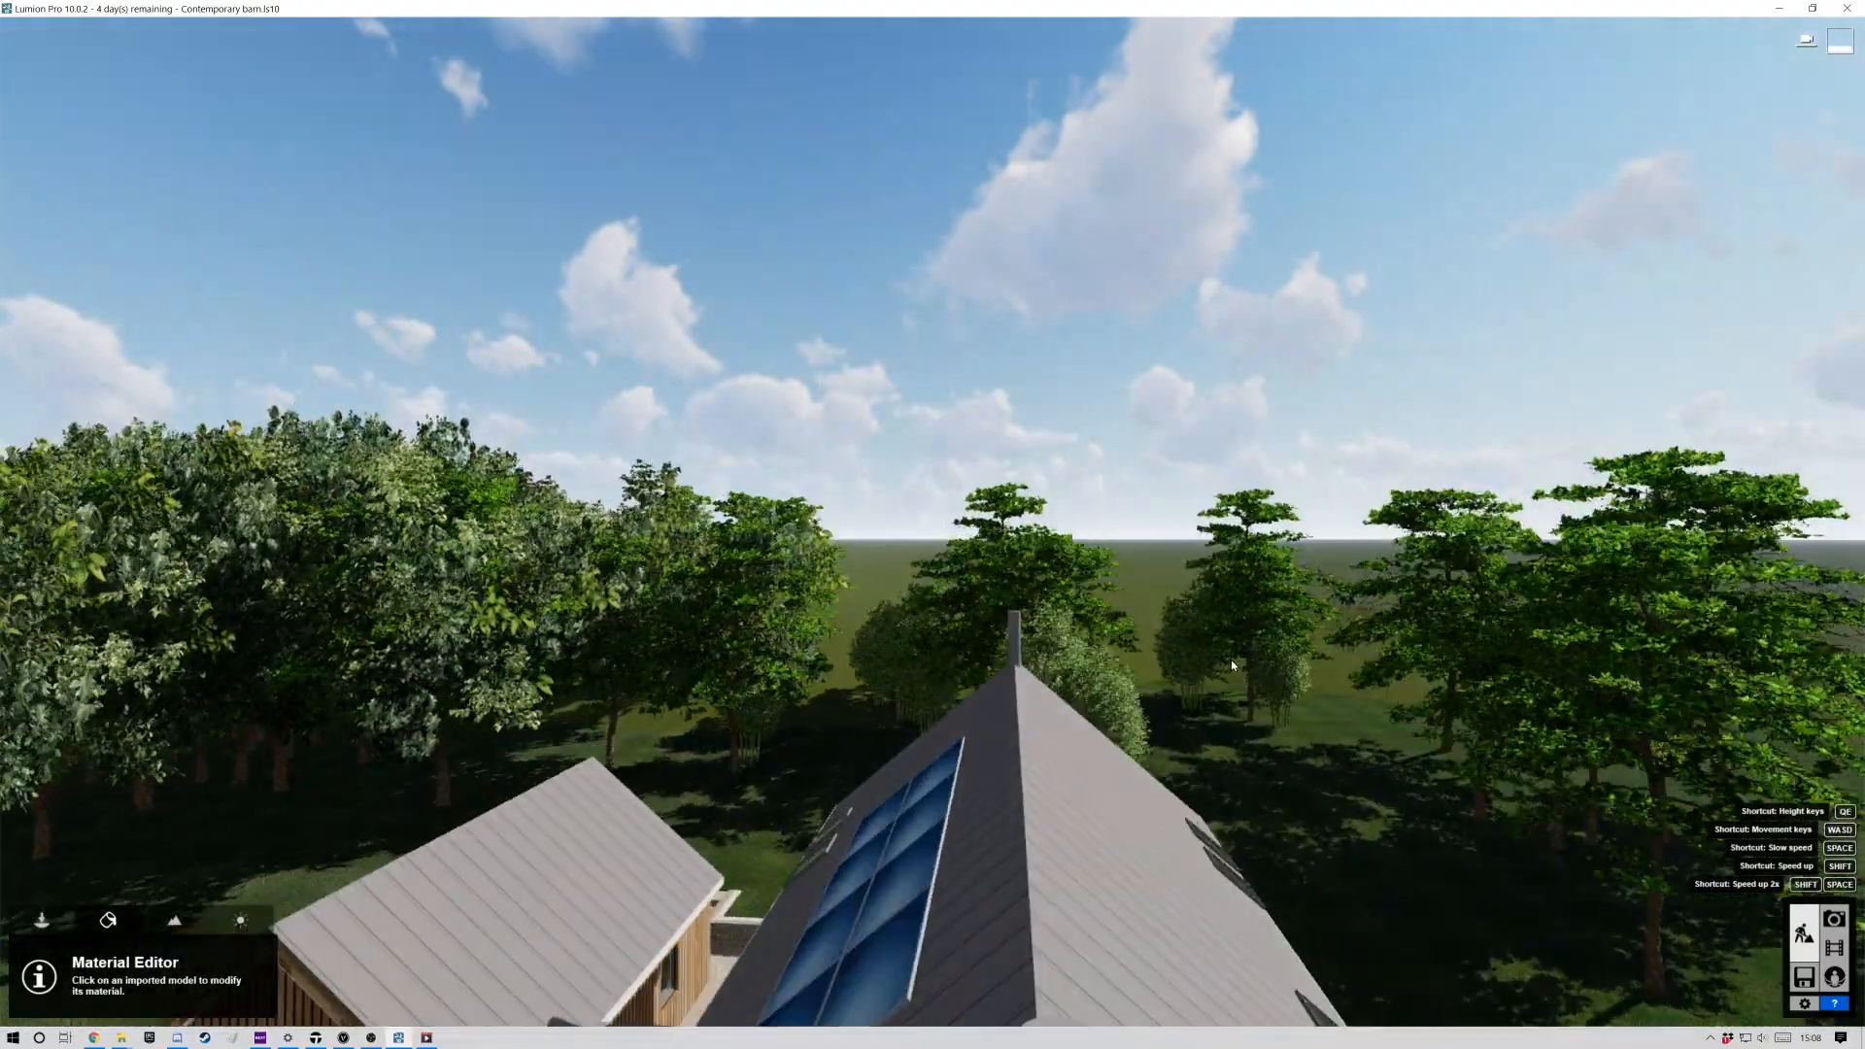
key(w)
key(q)
mouse_move(925, 859)
right_down()
mouse_move(962, 855)
mouse_move(950, 865)
right_up()
key(s)
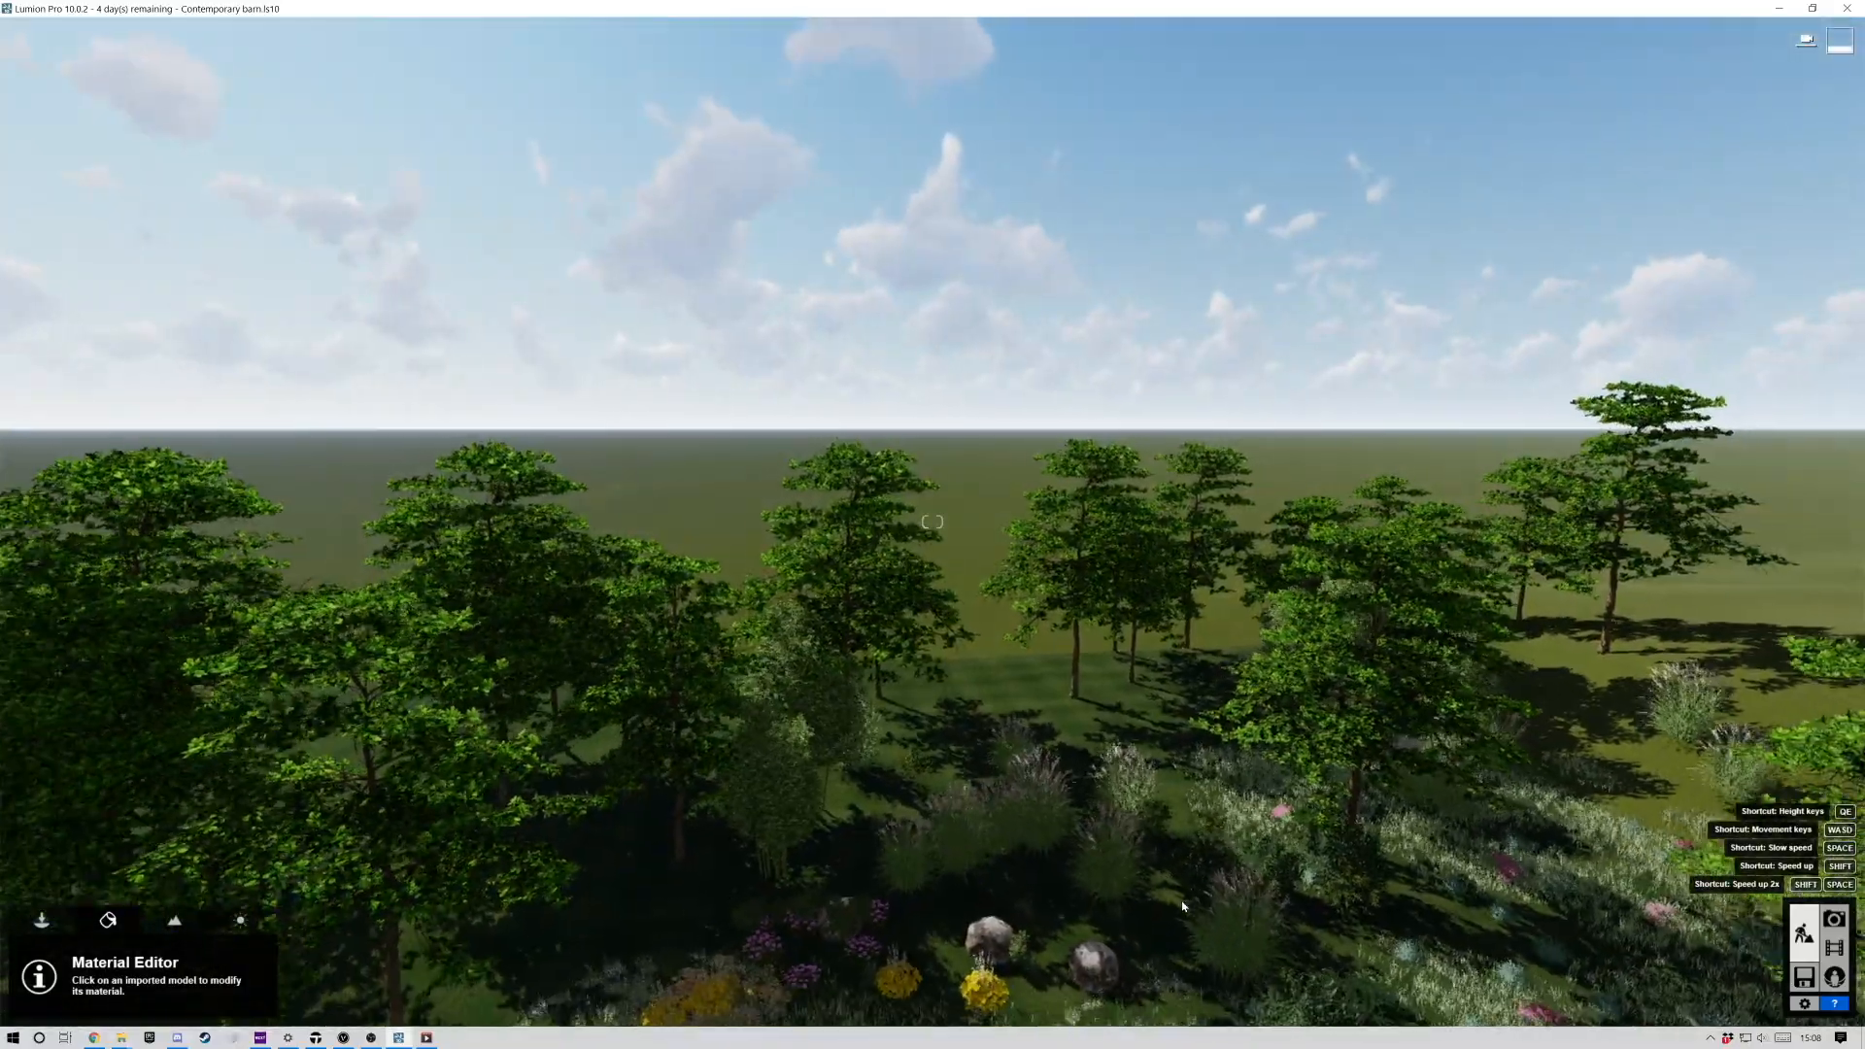
right_drag(1166, 903, 787, 960)
key(s)
key(e)
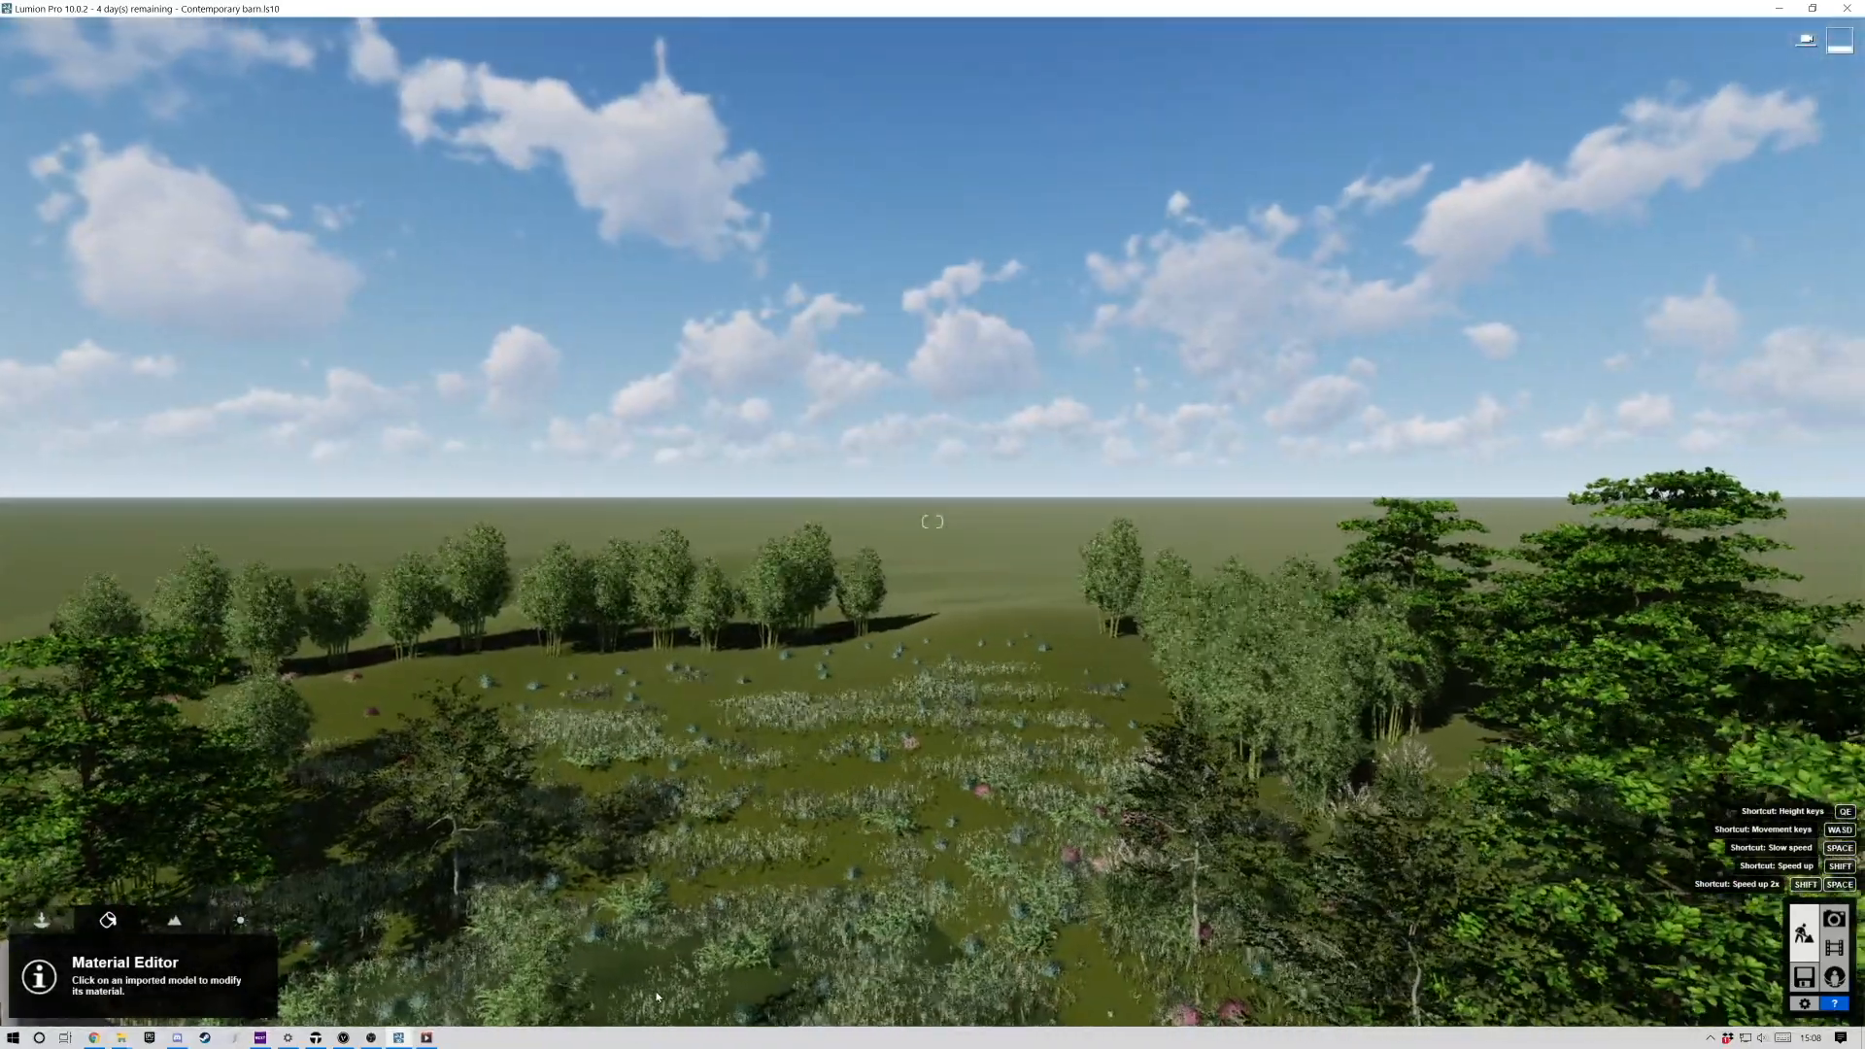
key(e)
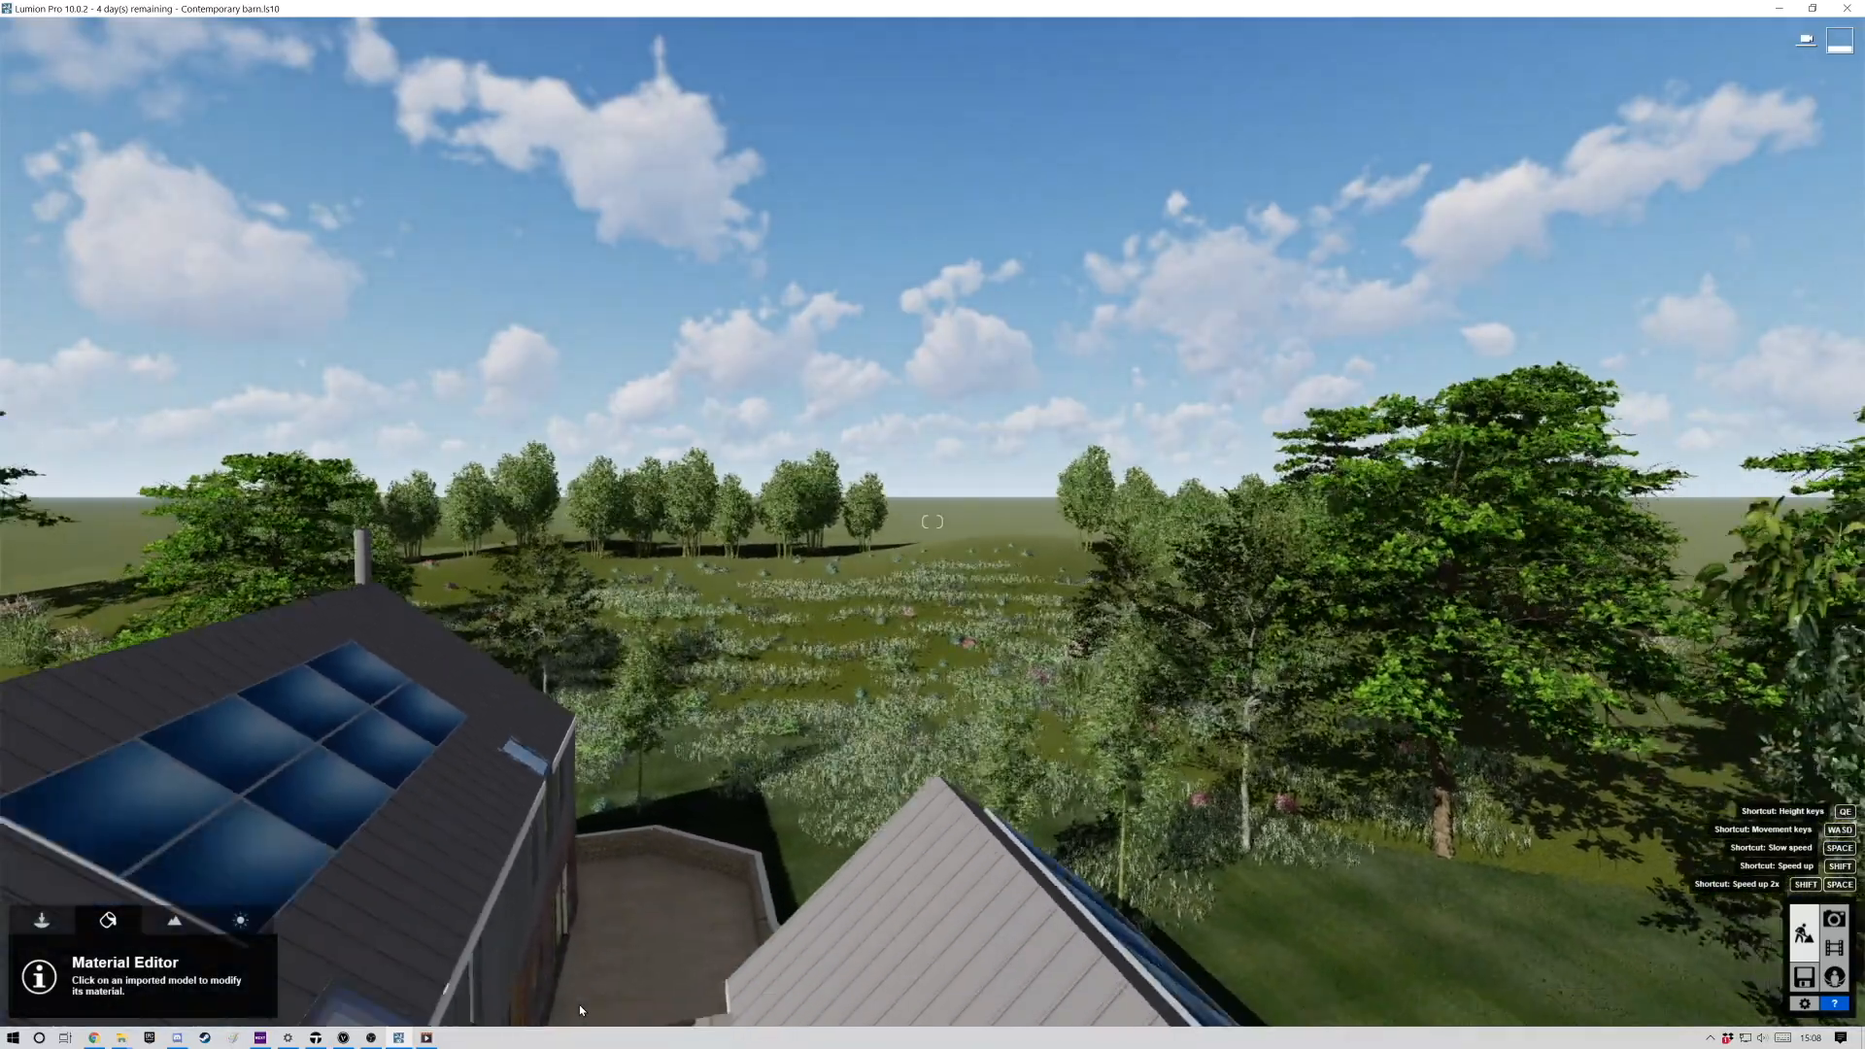
key(s)
key(e)
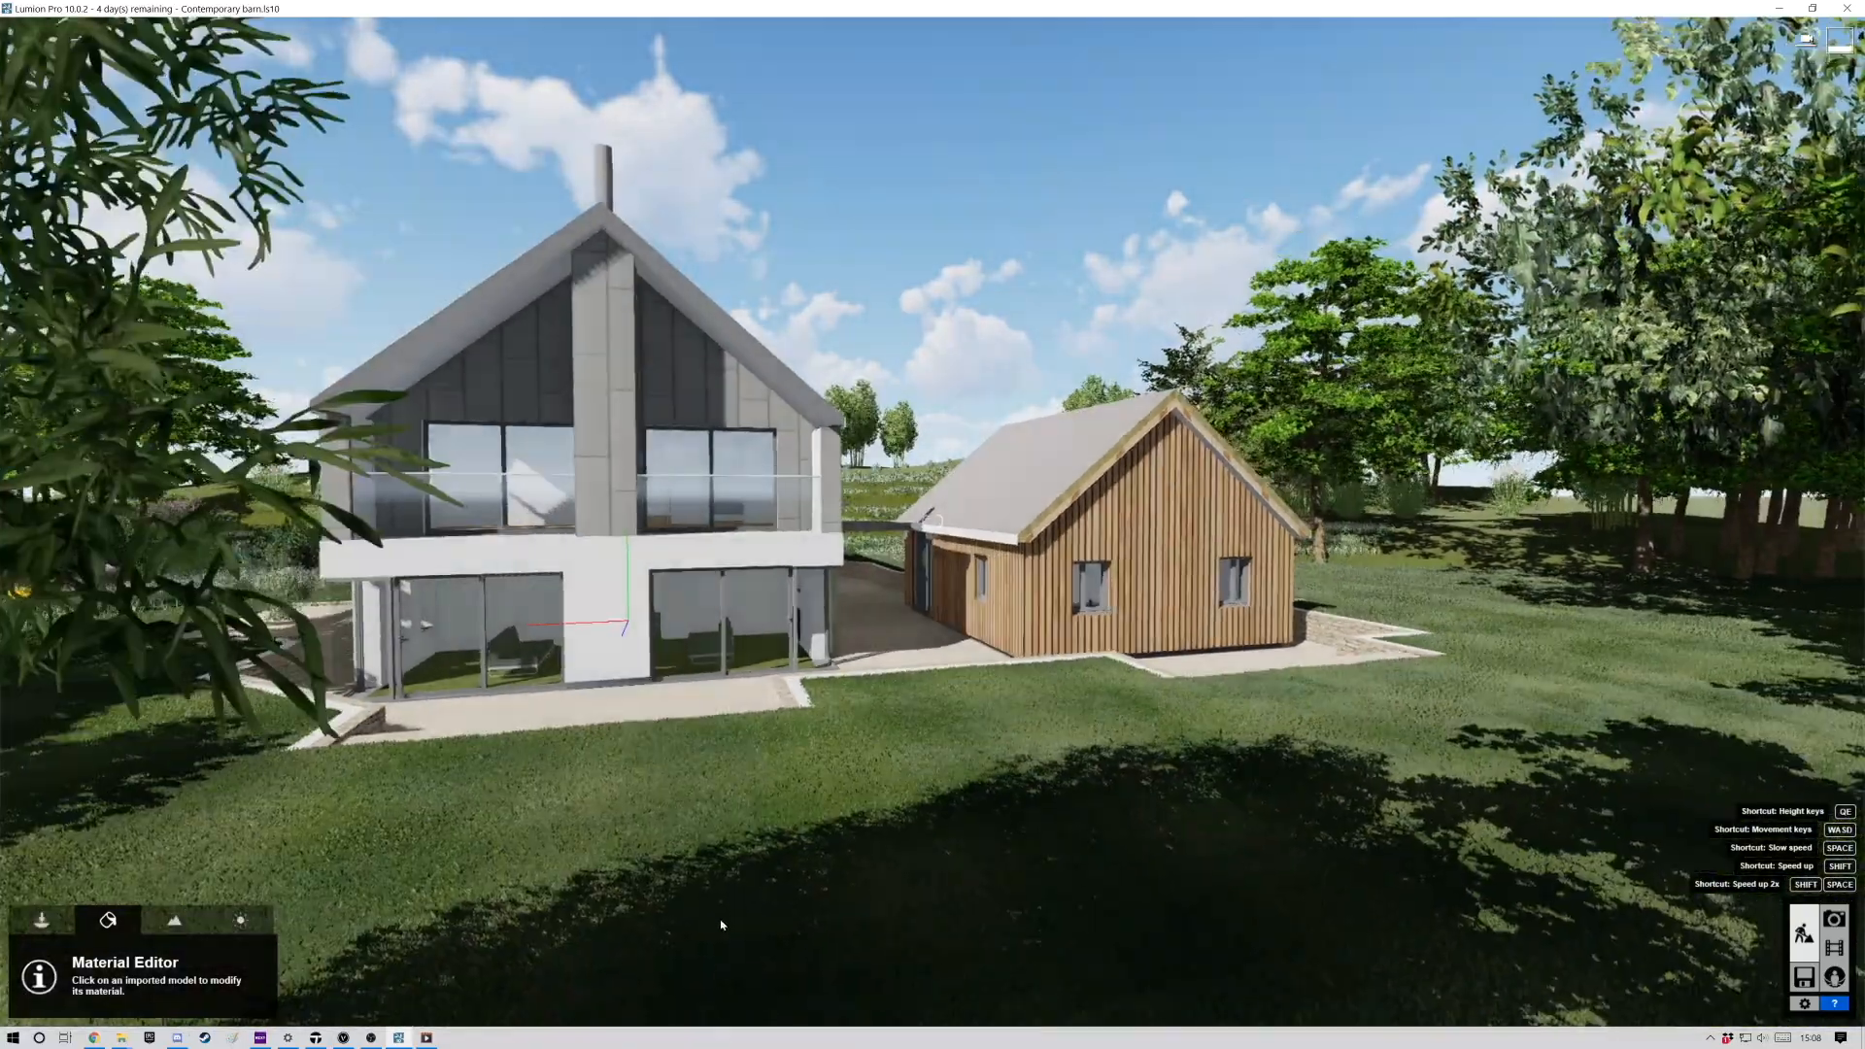
key(d)
right_drag(721, 925, 778, 940)
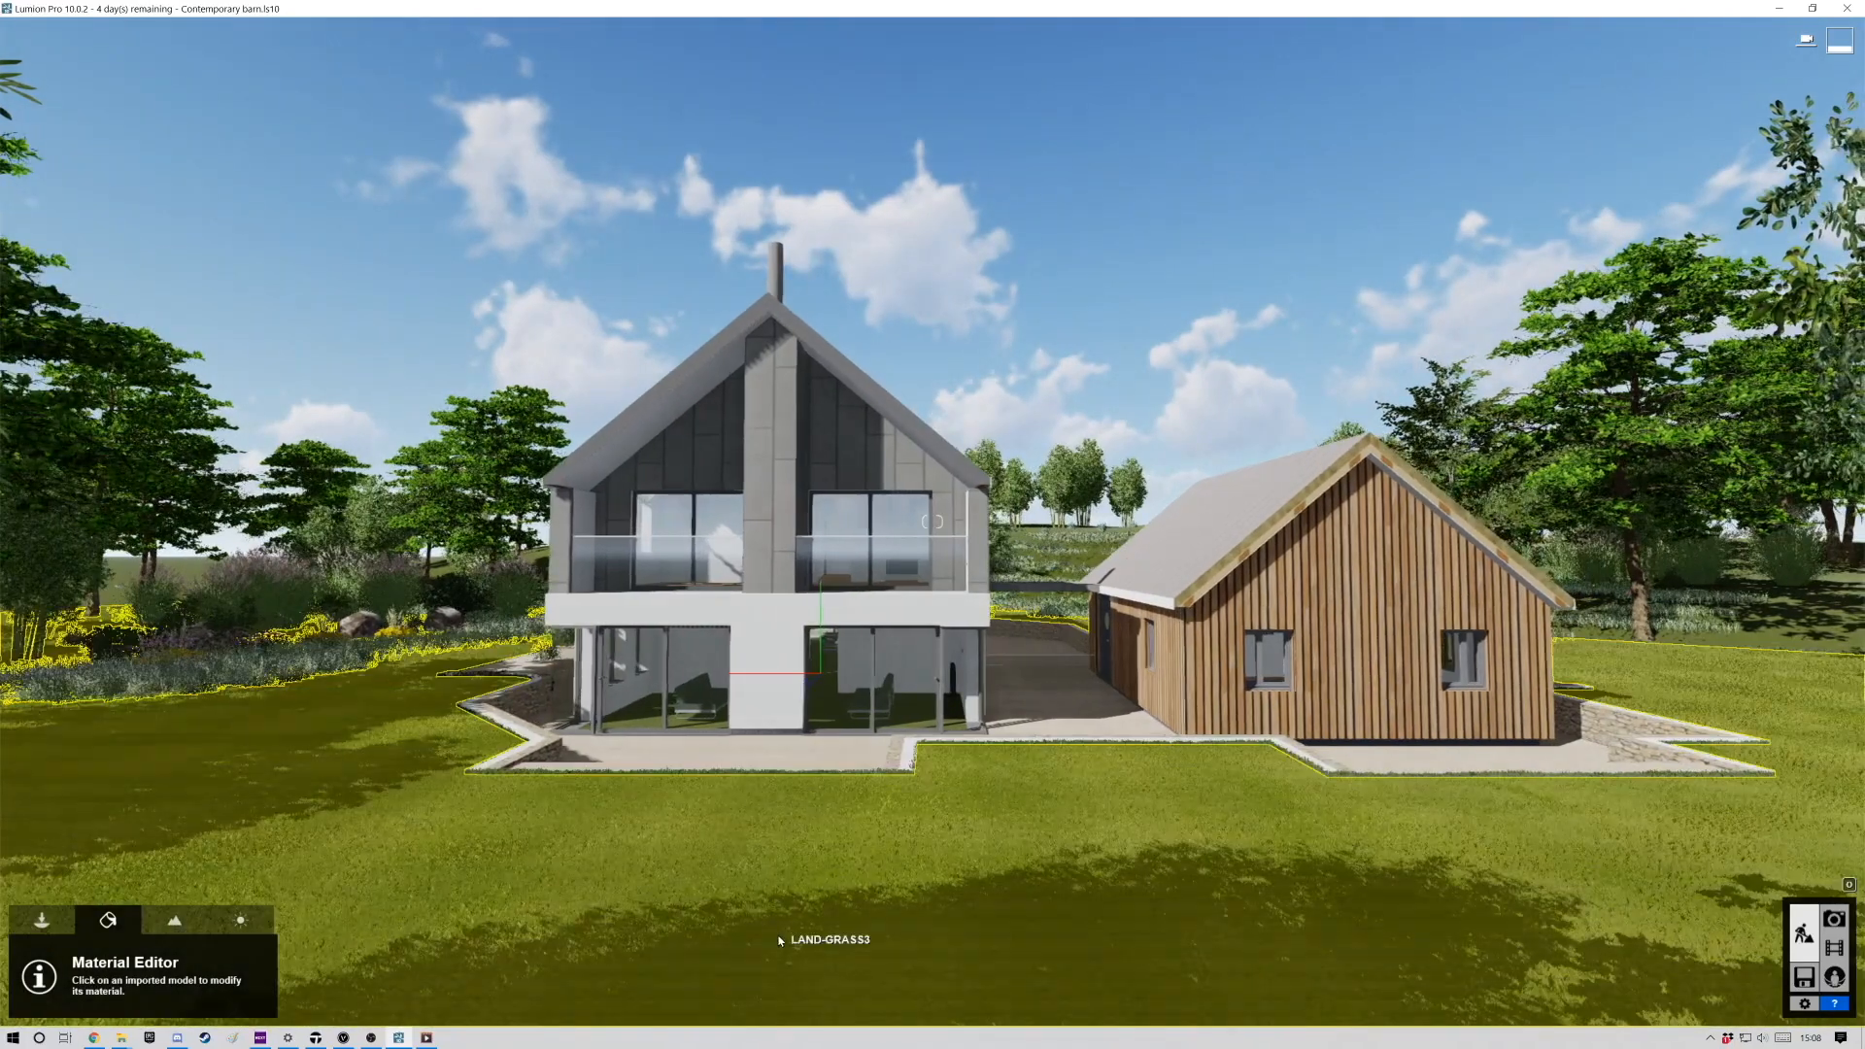
key(d)
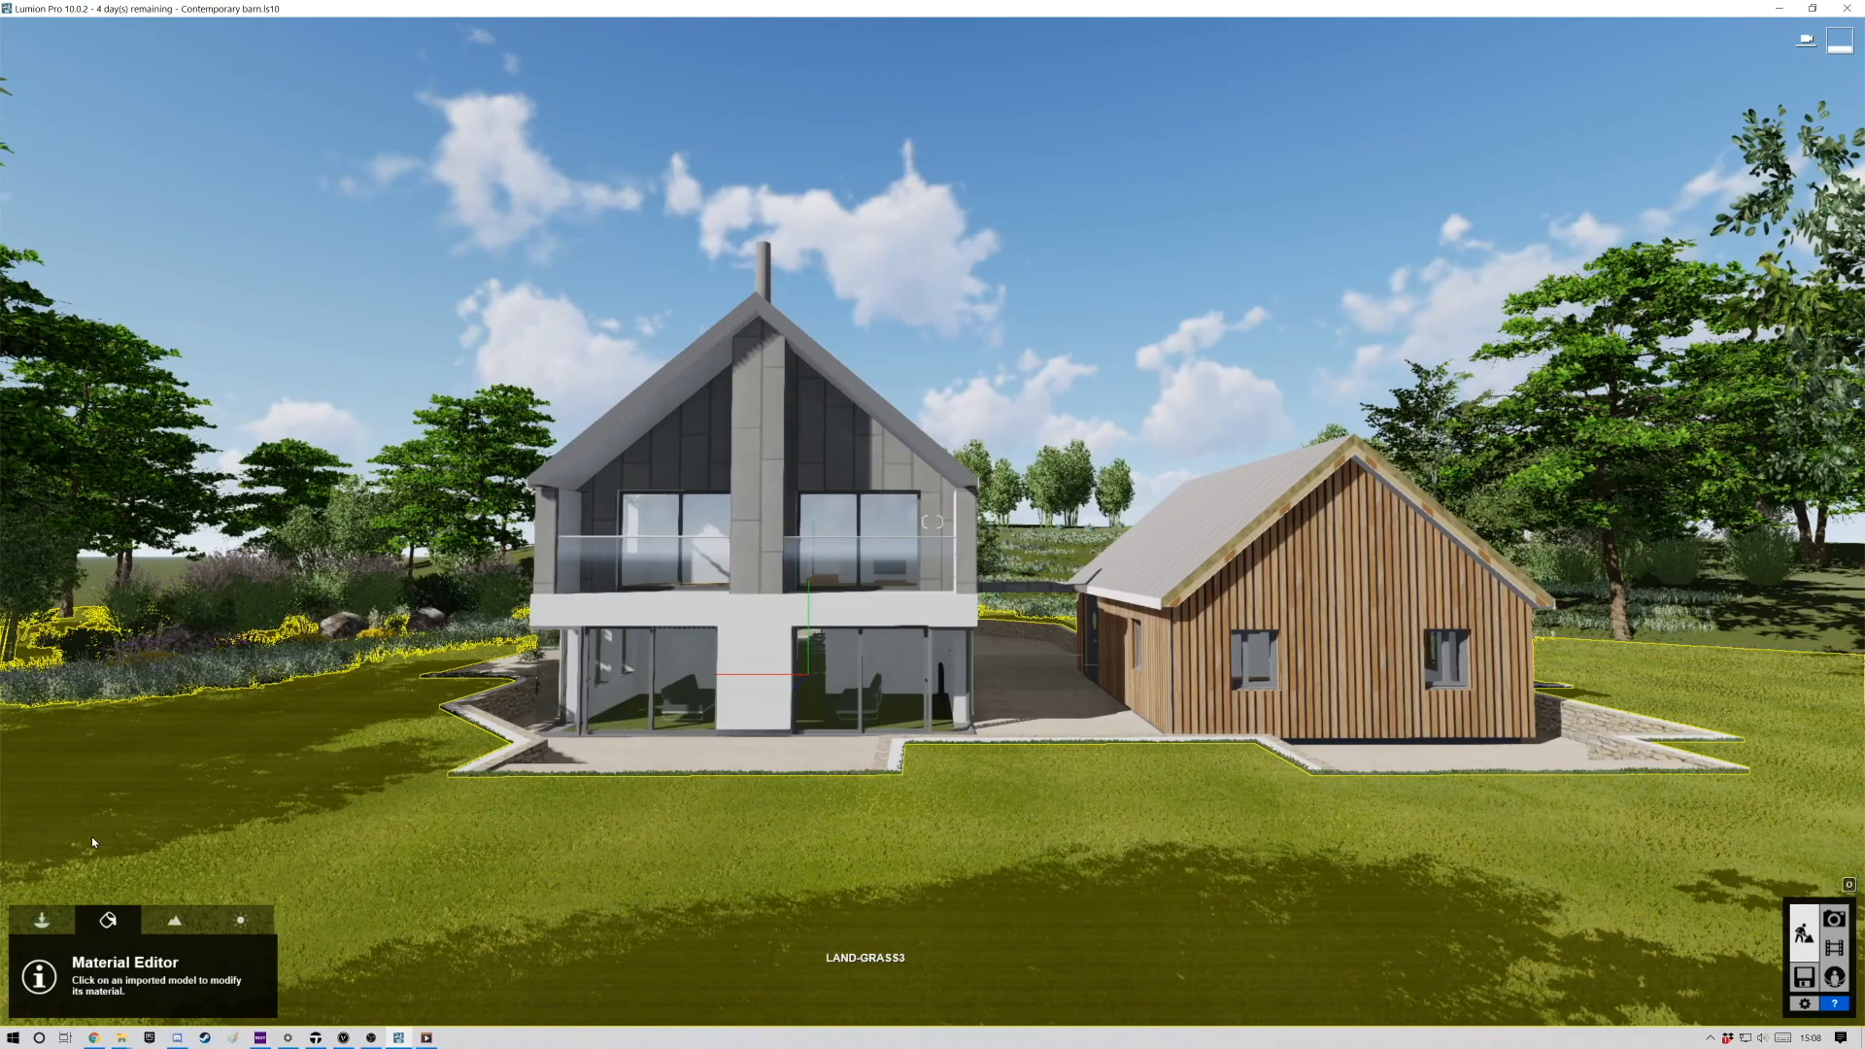
Plant a continuous band of ornamental grasses from the Nature library across the foreground lawn facing the house and outbuilding.
click(46, 922)
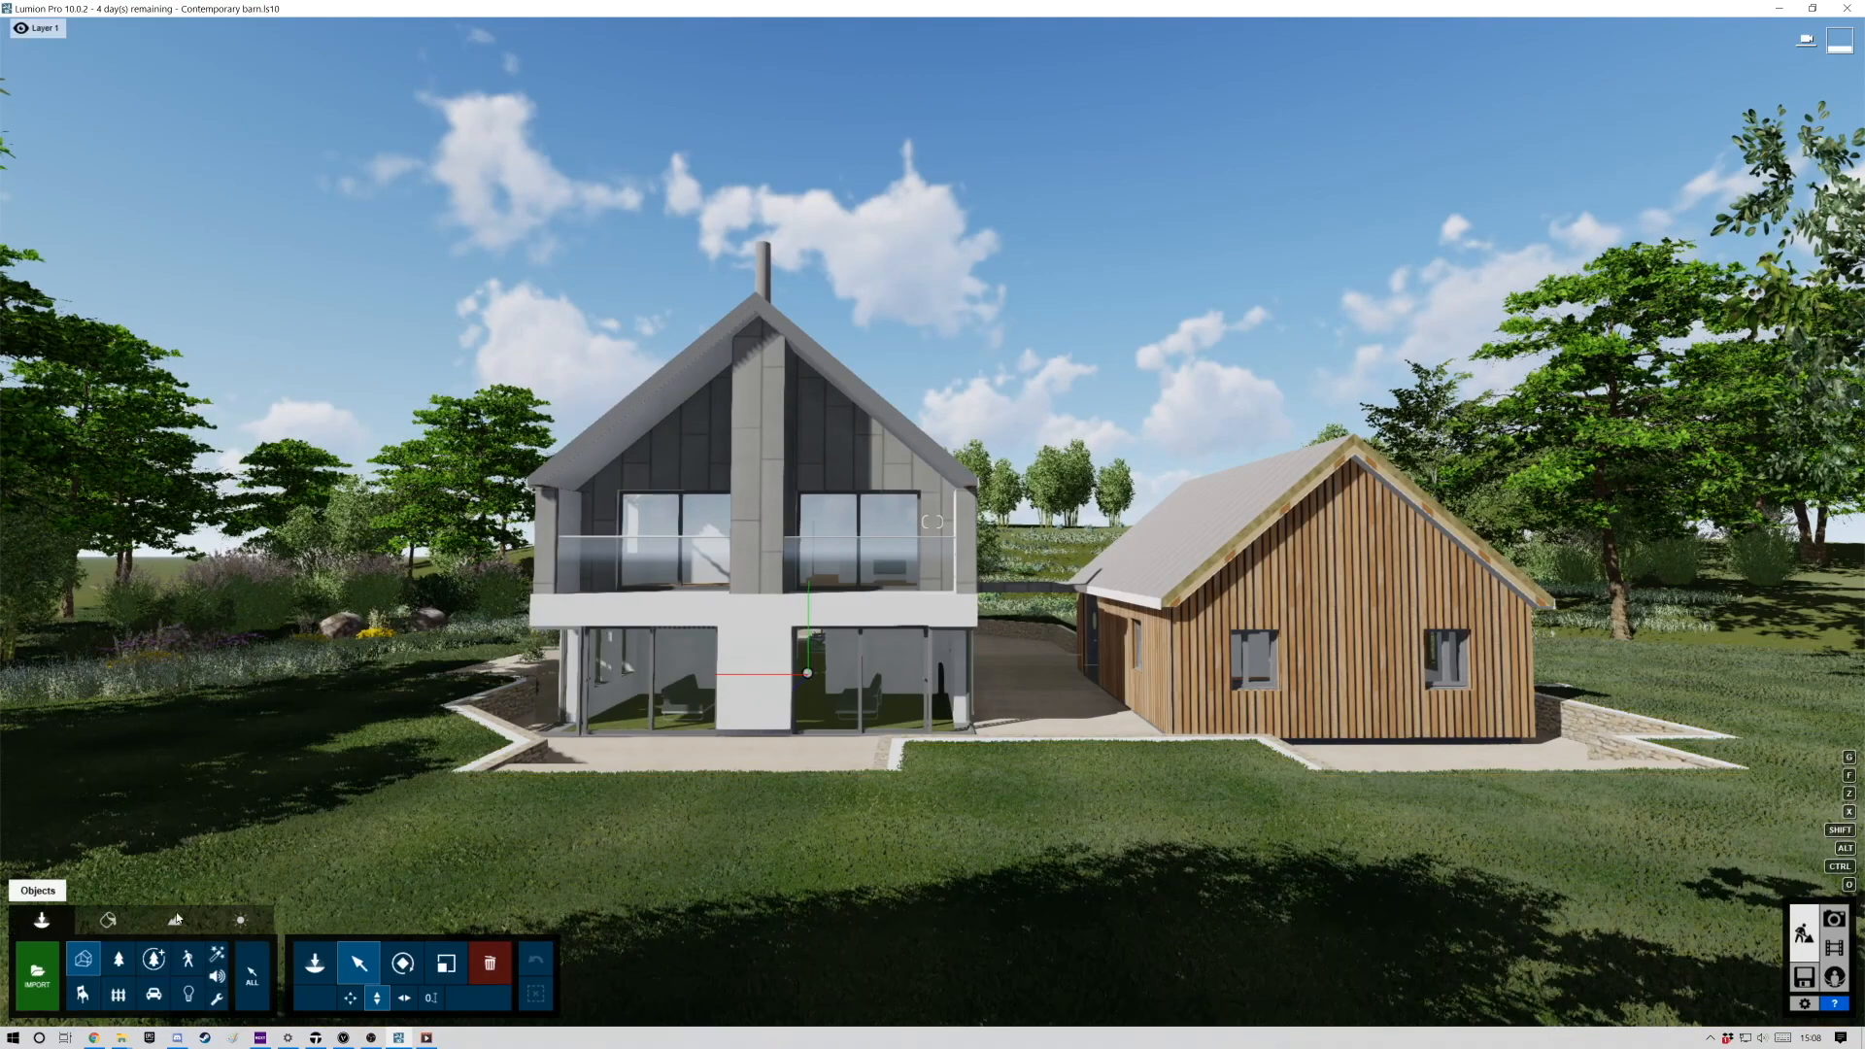
click(315, 963)
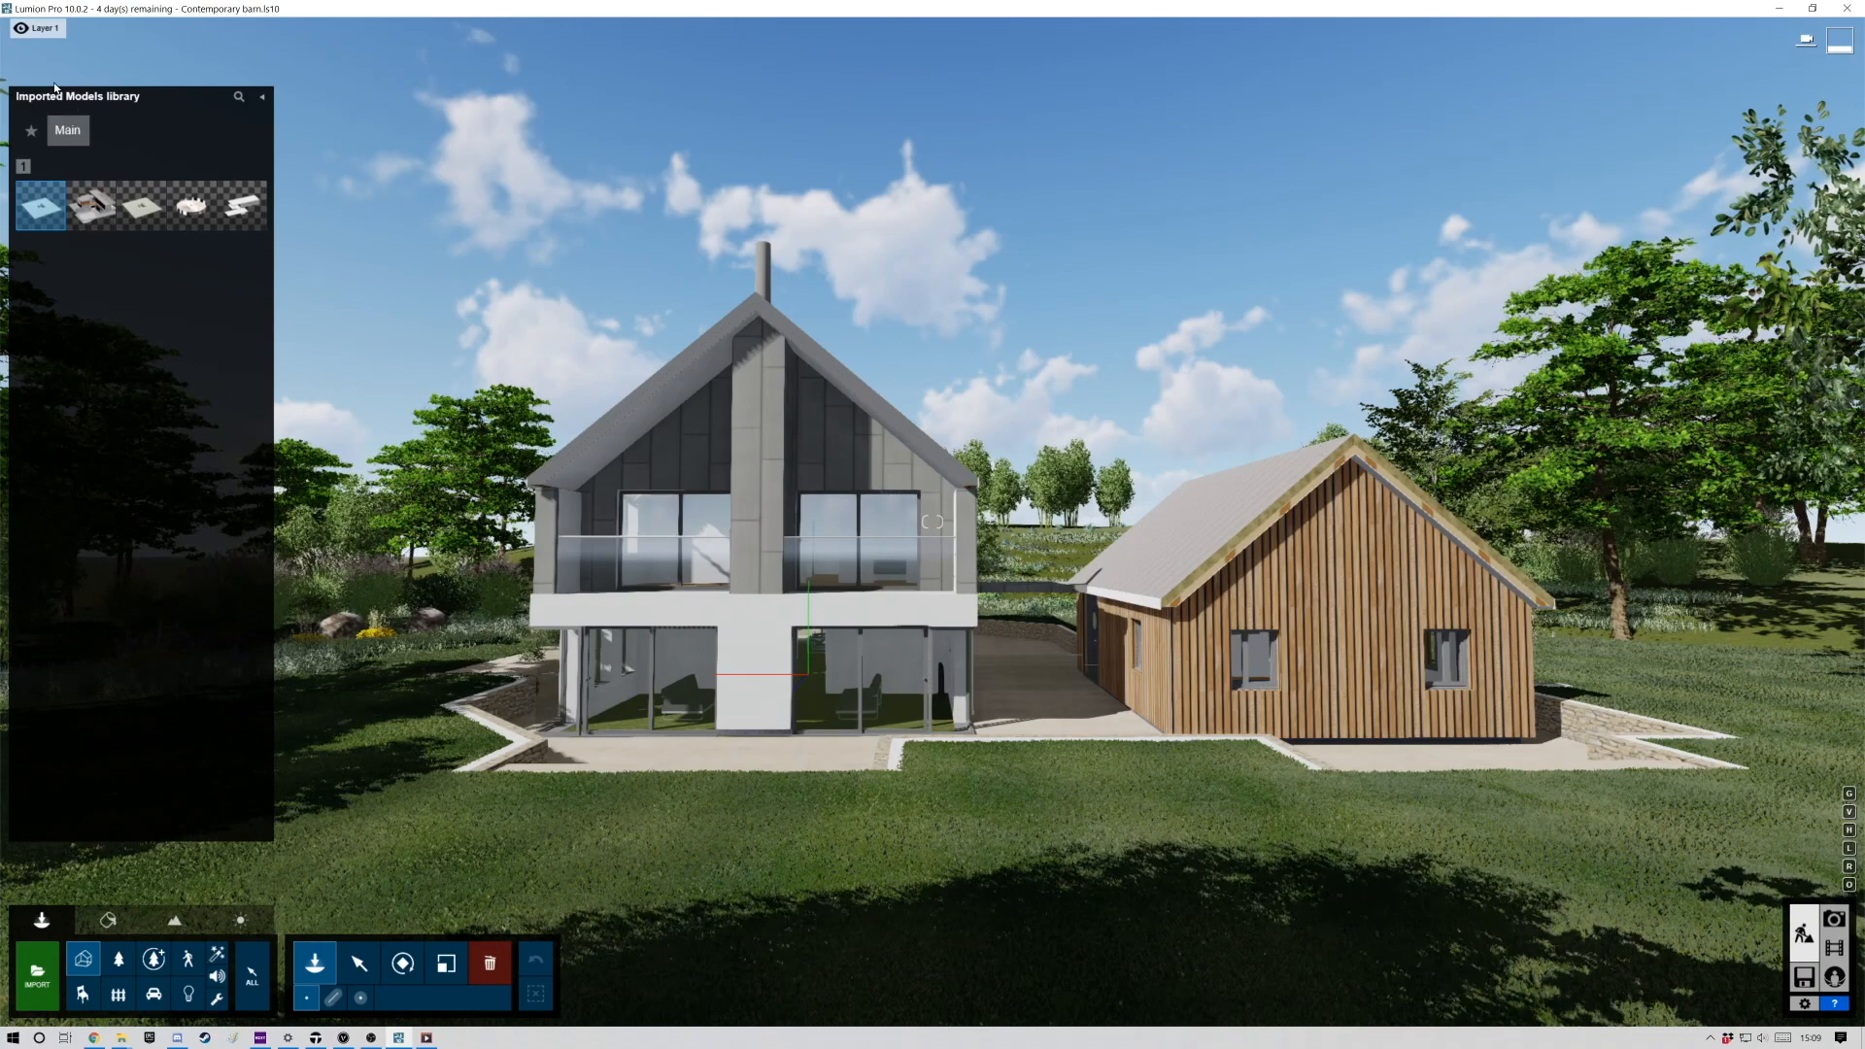
click(117, 960)
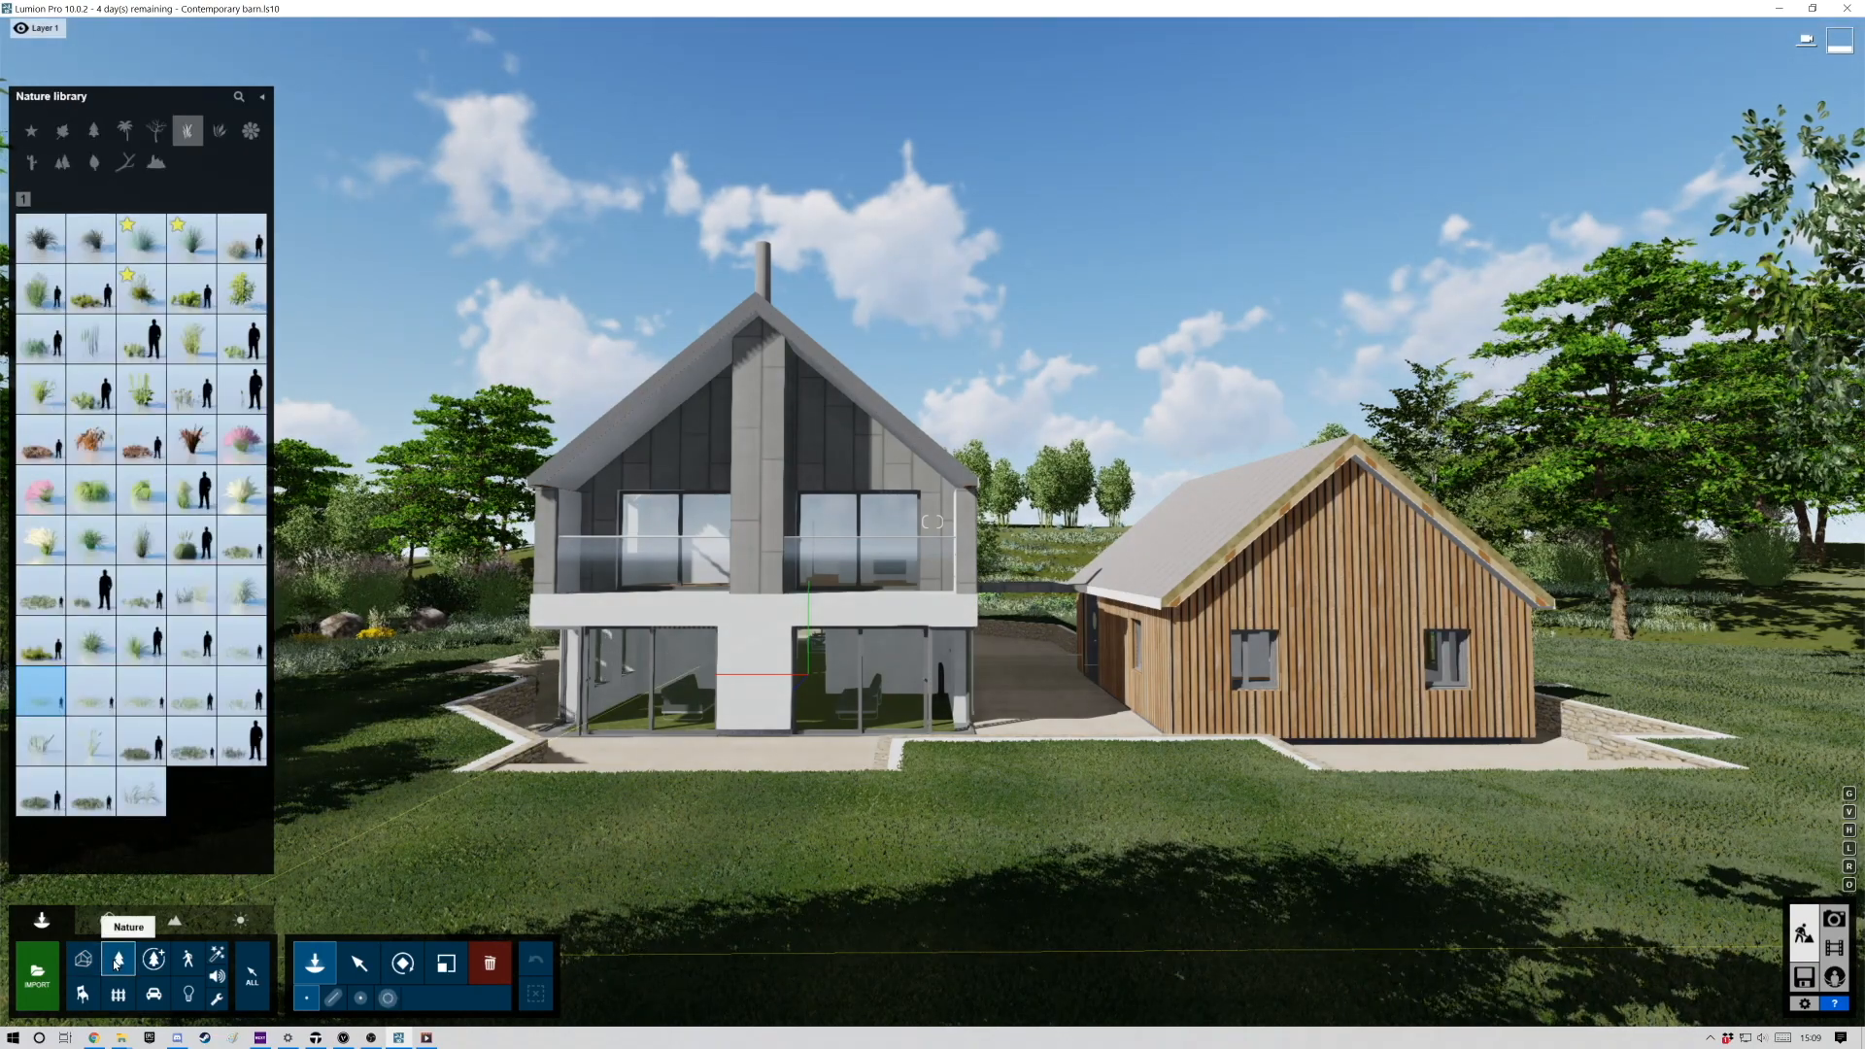
click(141, 742)
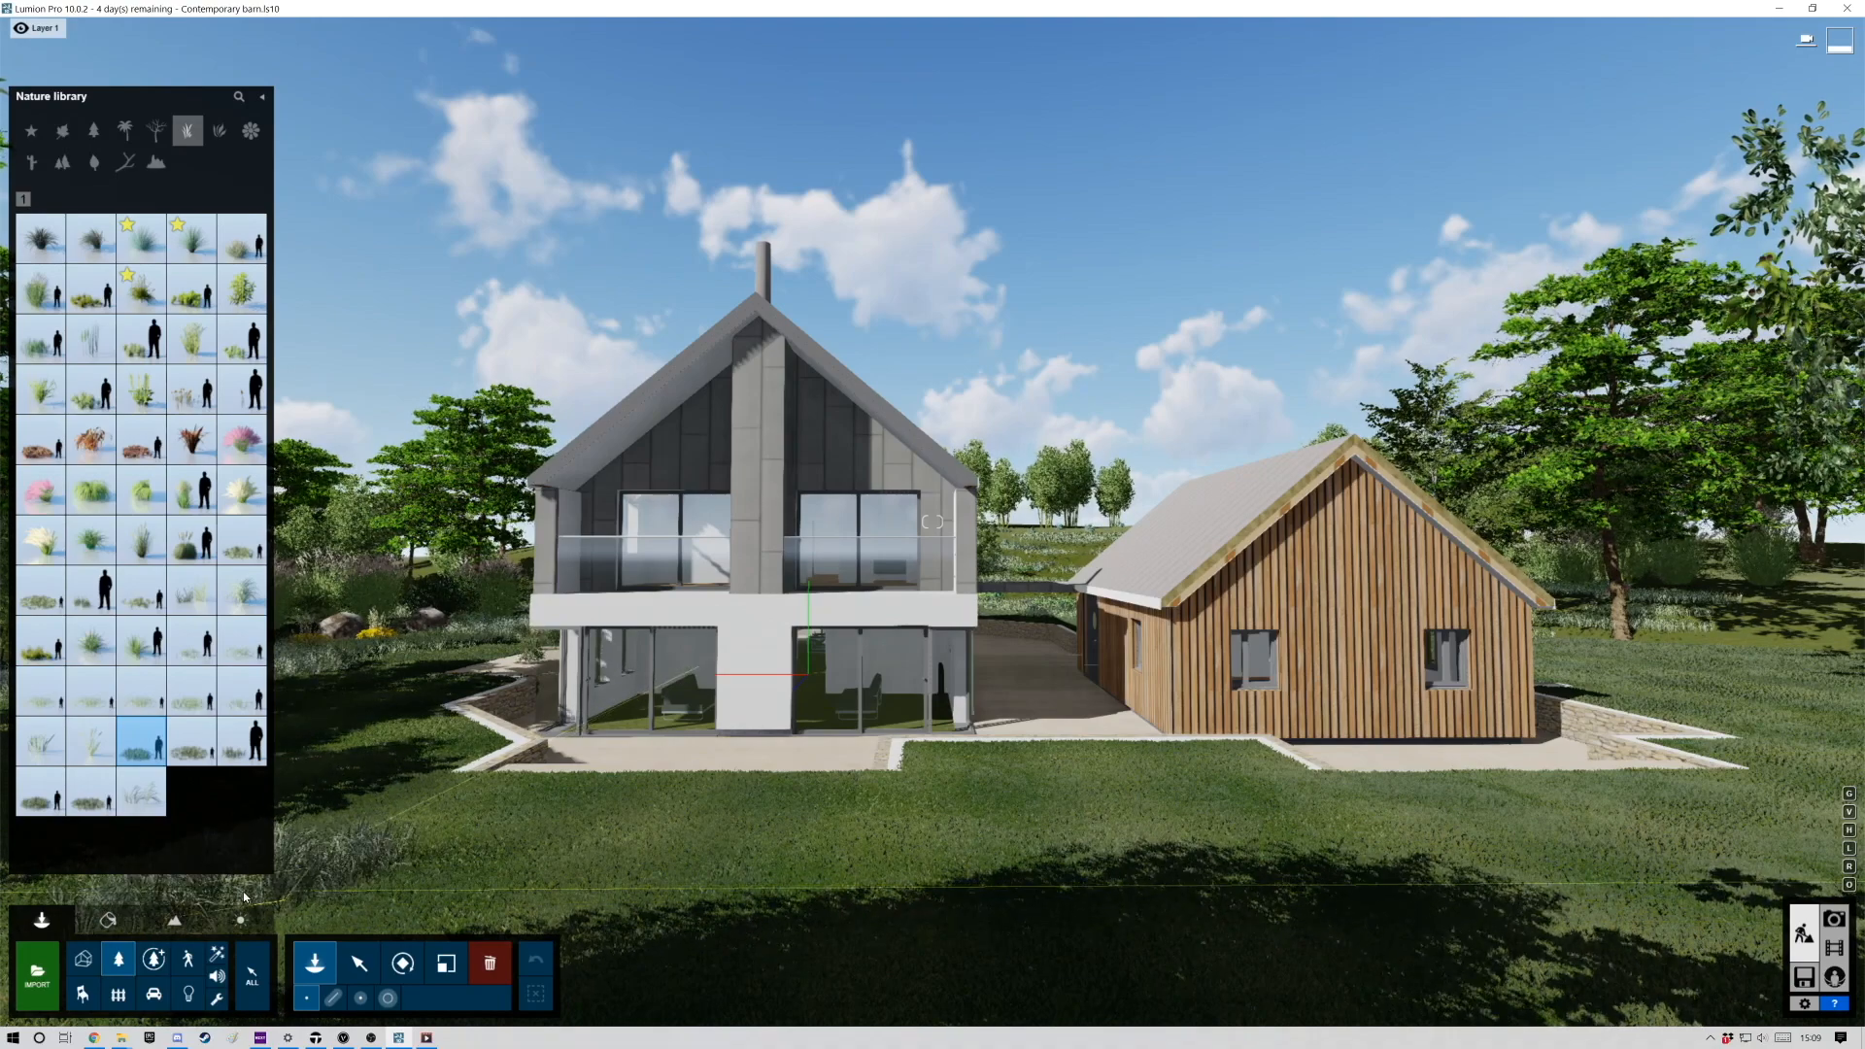
click(393, 905)
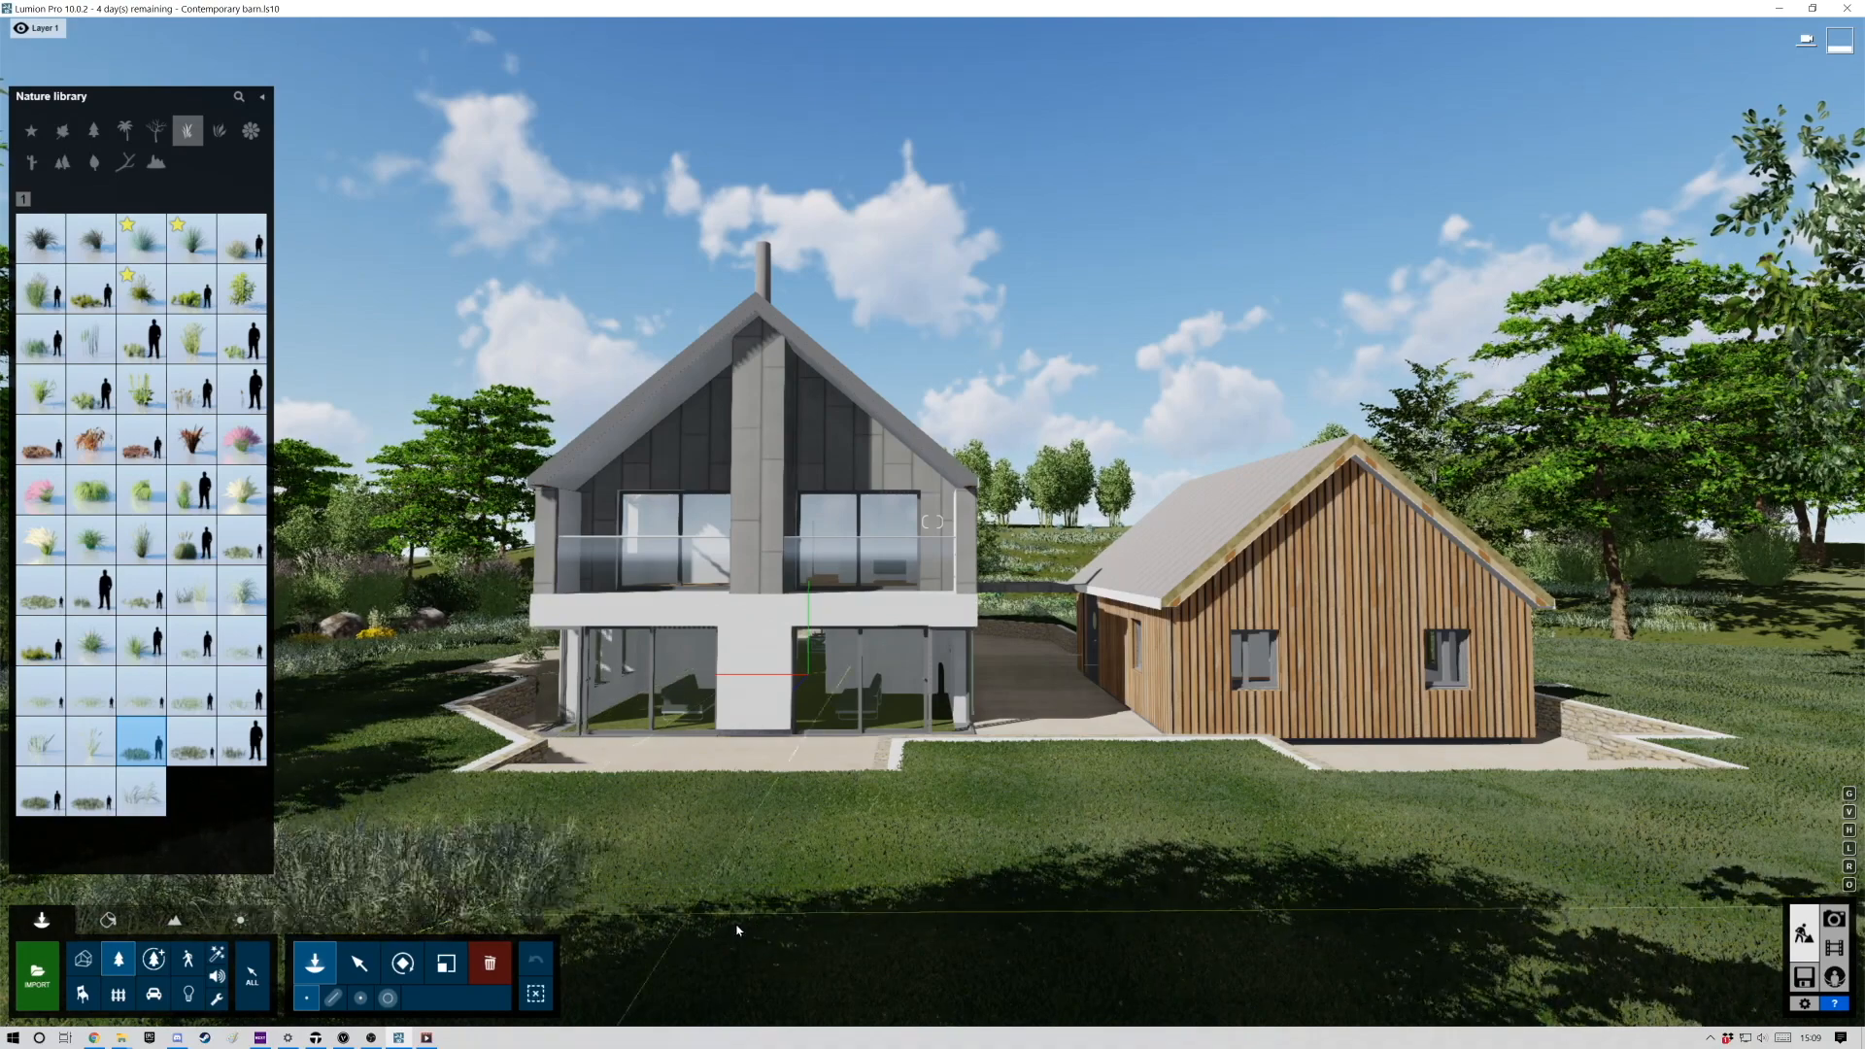
click(618, 960)
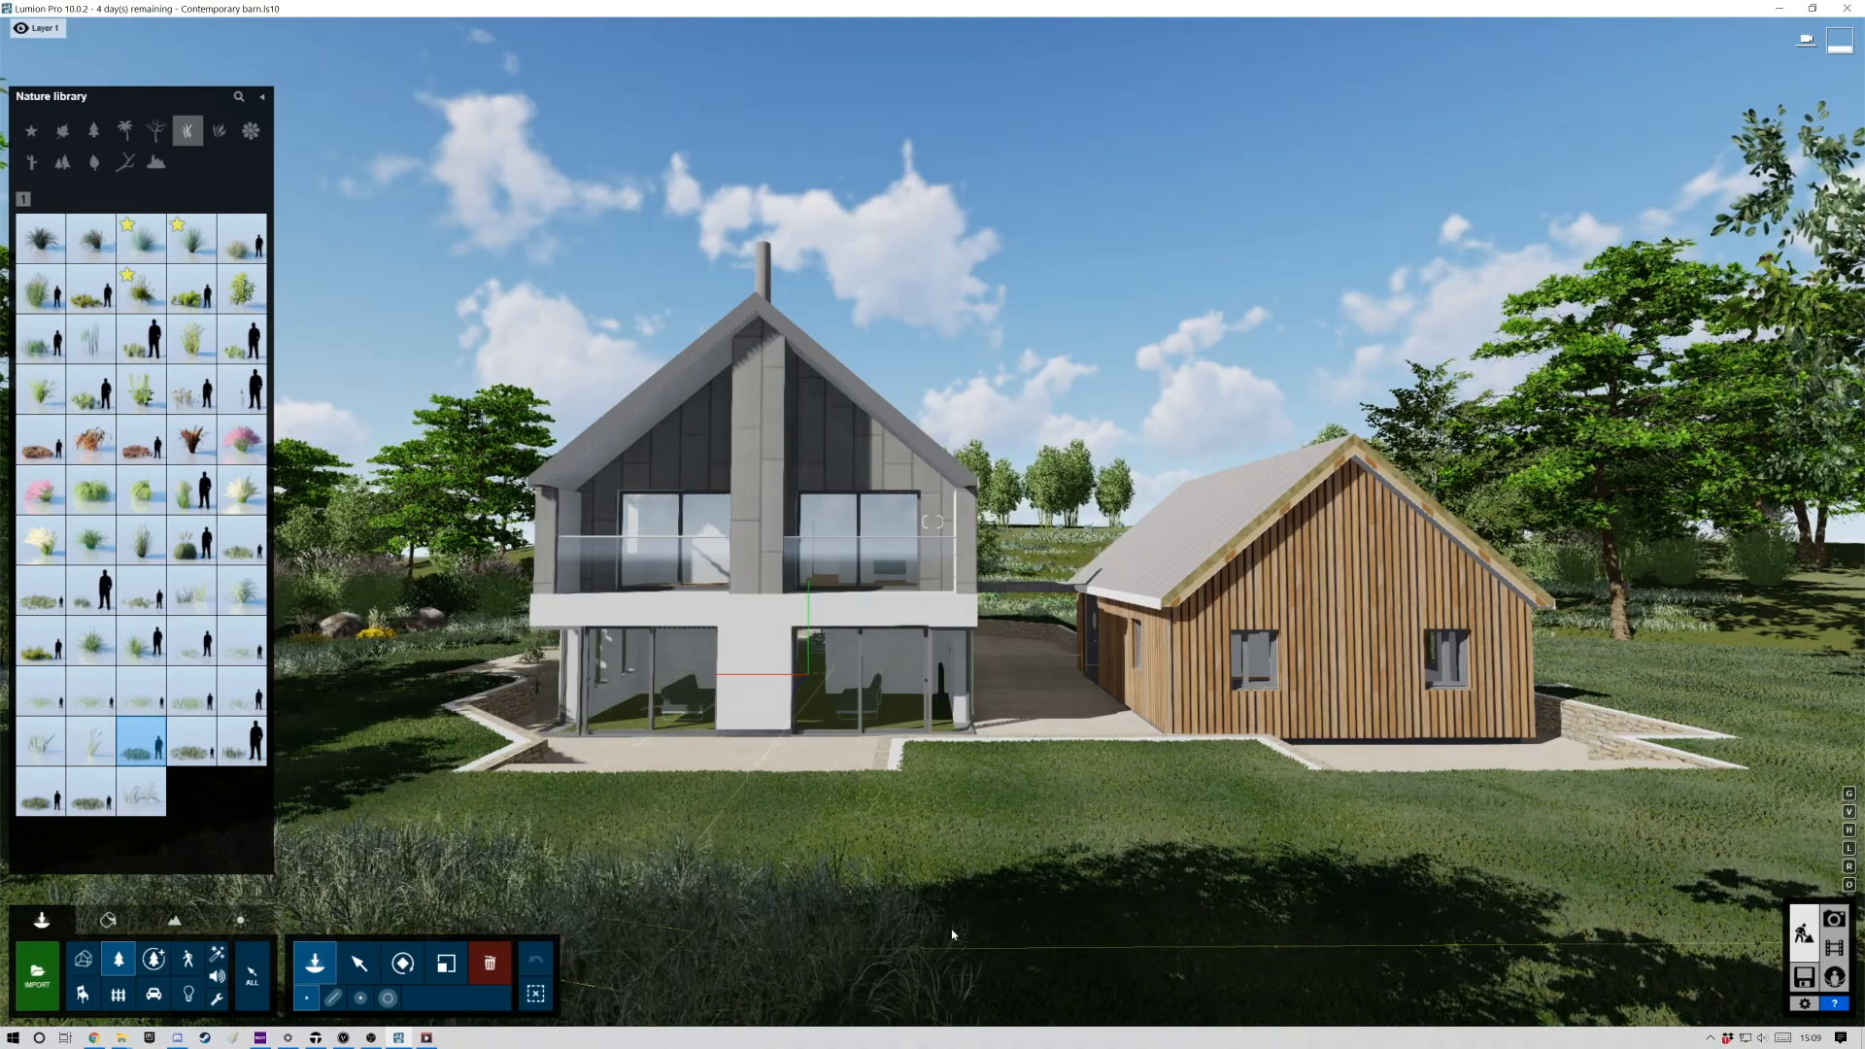
click(952, 929)
click(1287, 973)
click(1603, 952)
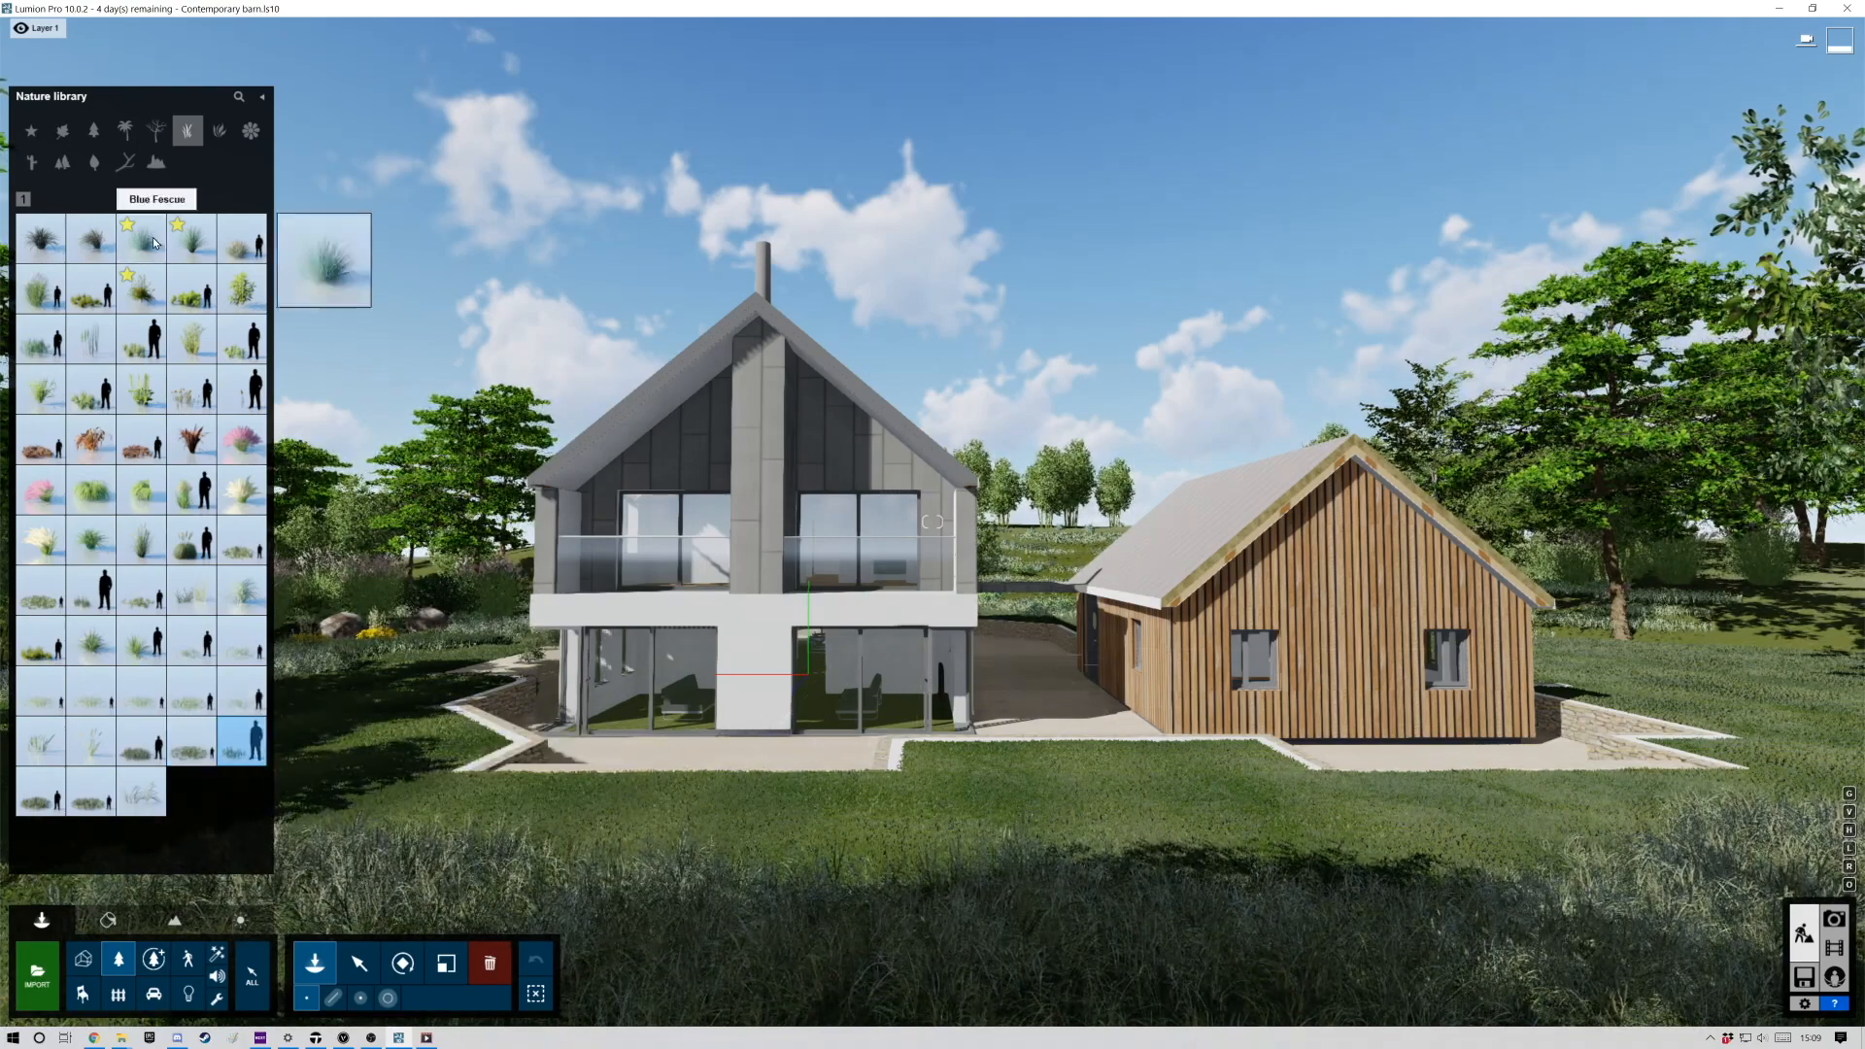
Scatter a patch of fallen leaves on the paved terrace in front of the house.
click(143, 289)
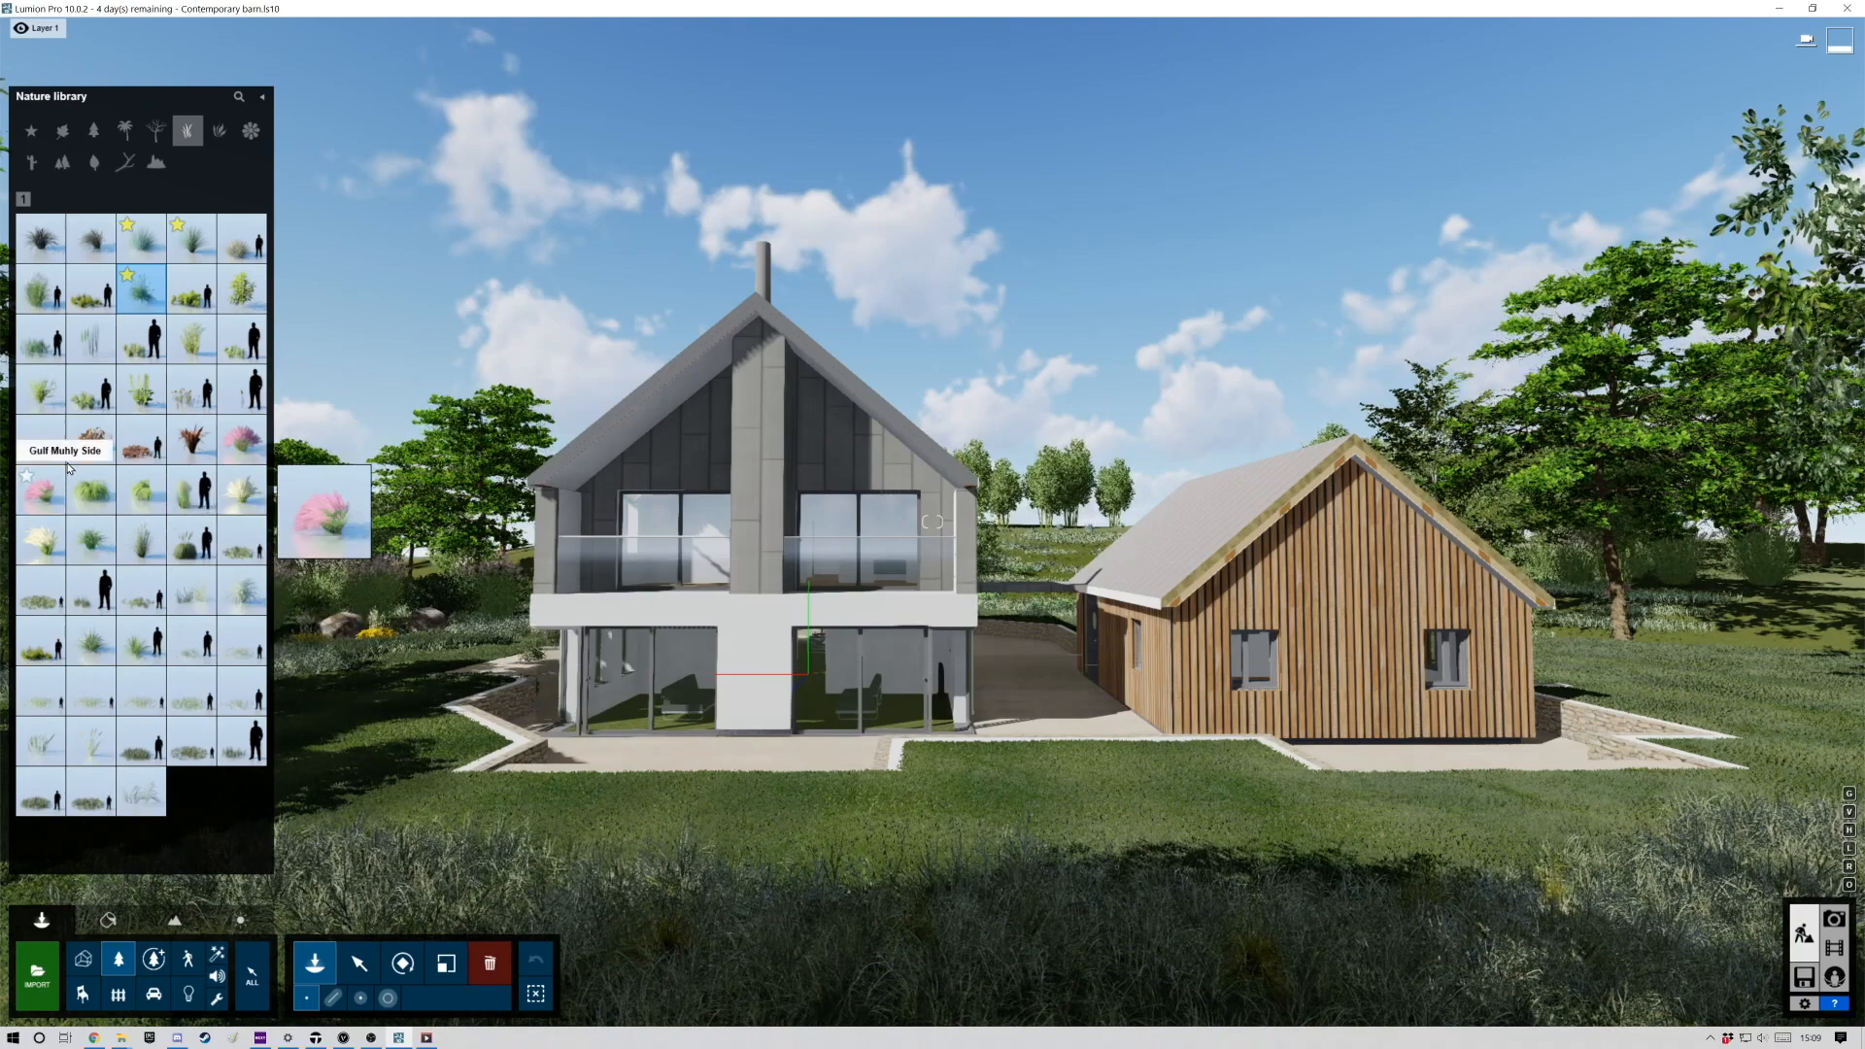
click(94, 162)
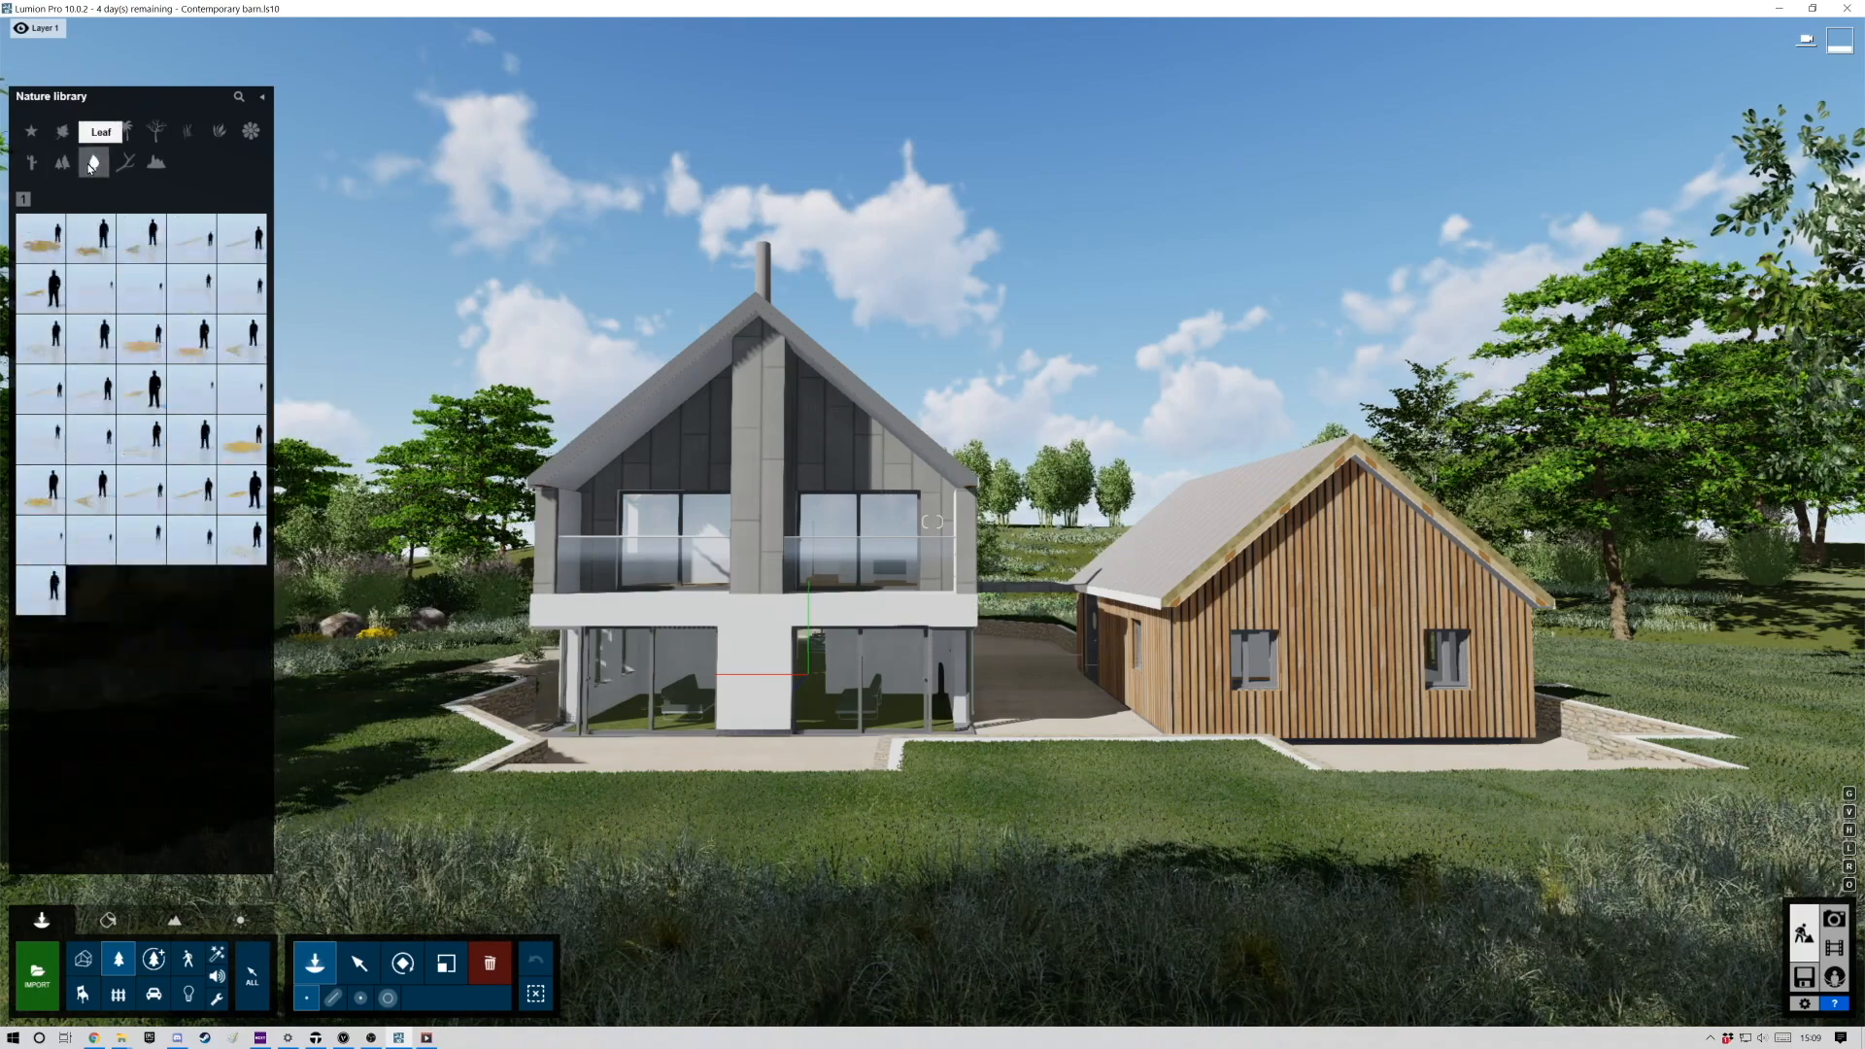
click(141, 439)
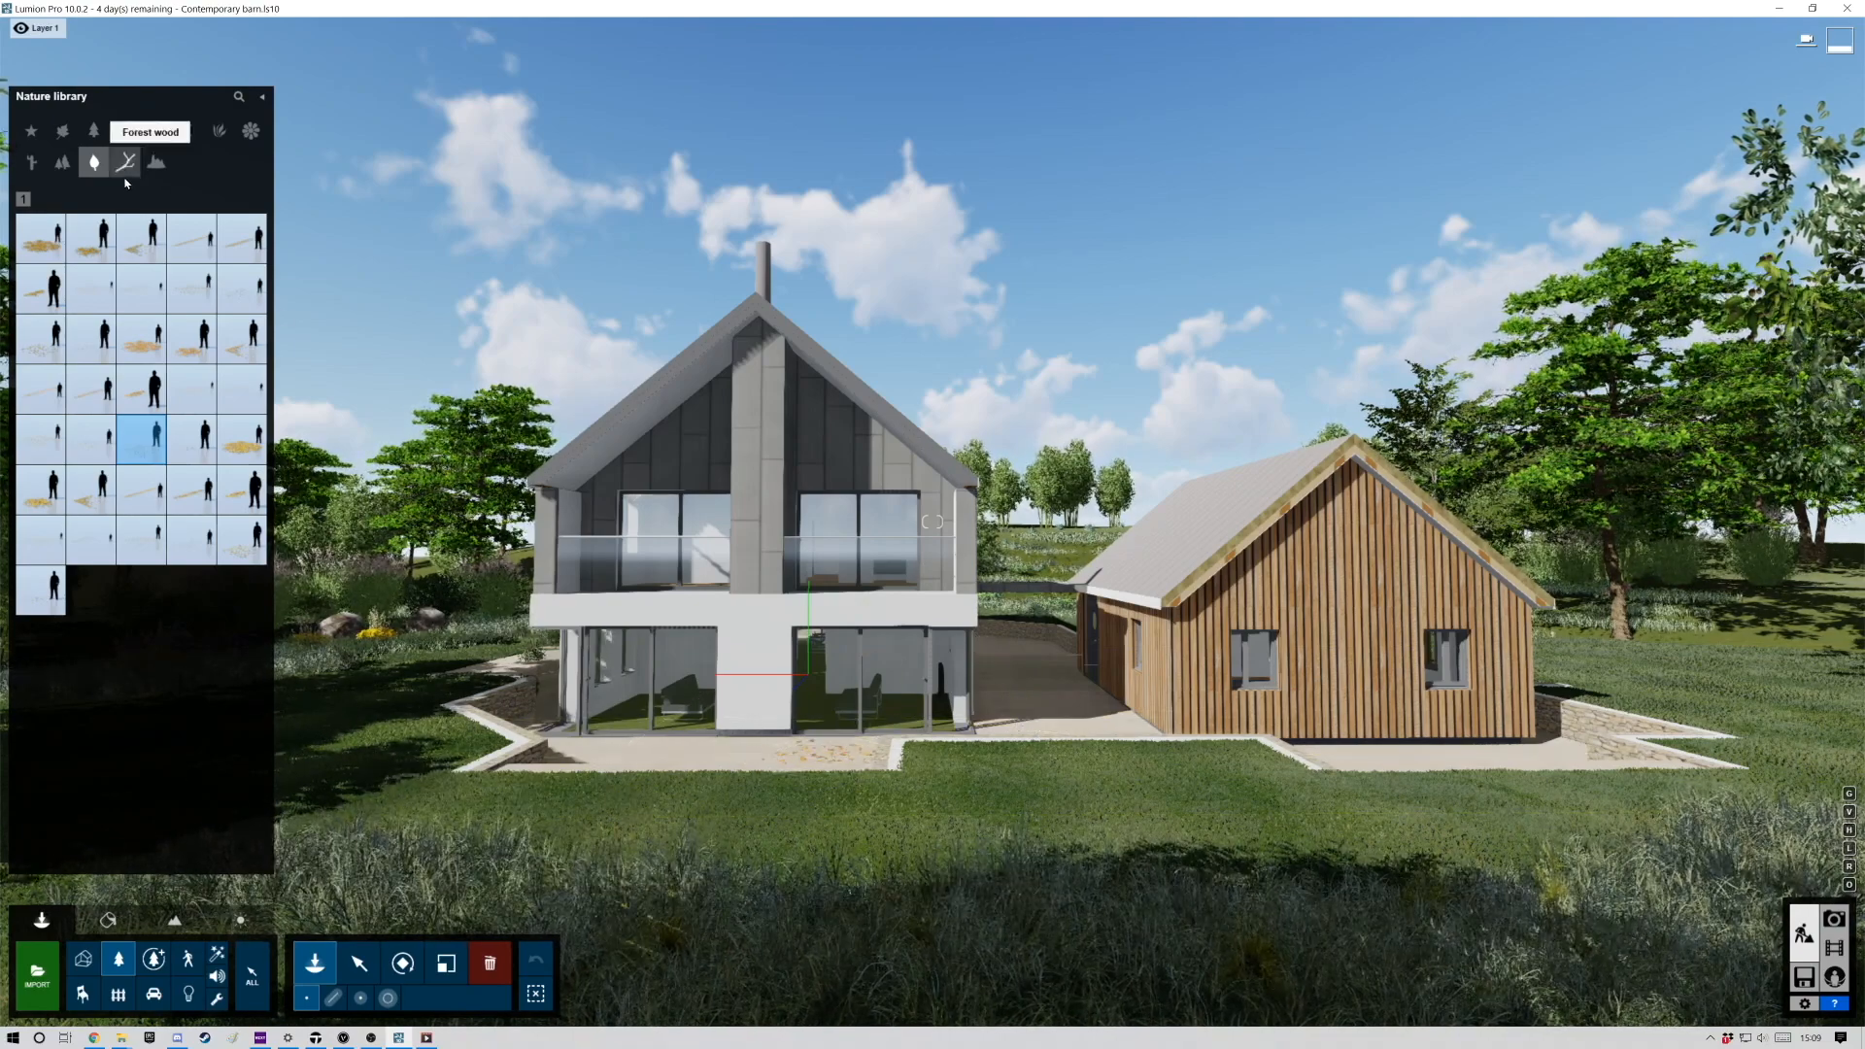
Place clumps of pale pink flowers along the house side of the foreground grass bed.
click(252, 134)
mouse_move(143, 296)
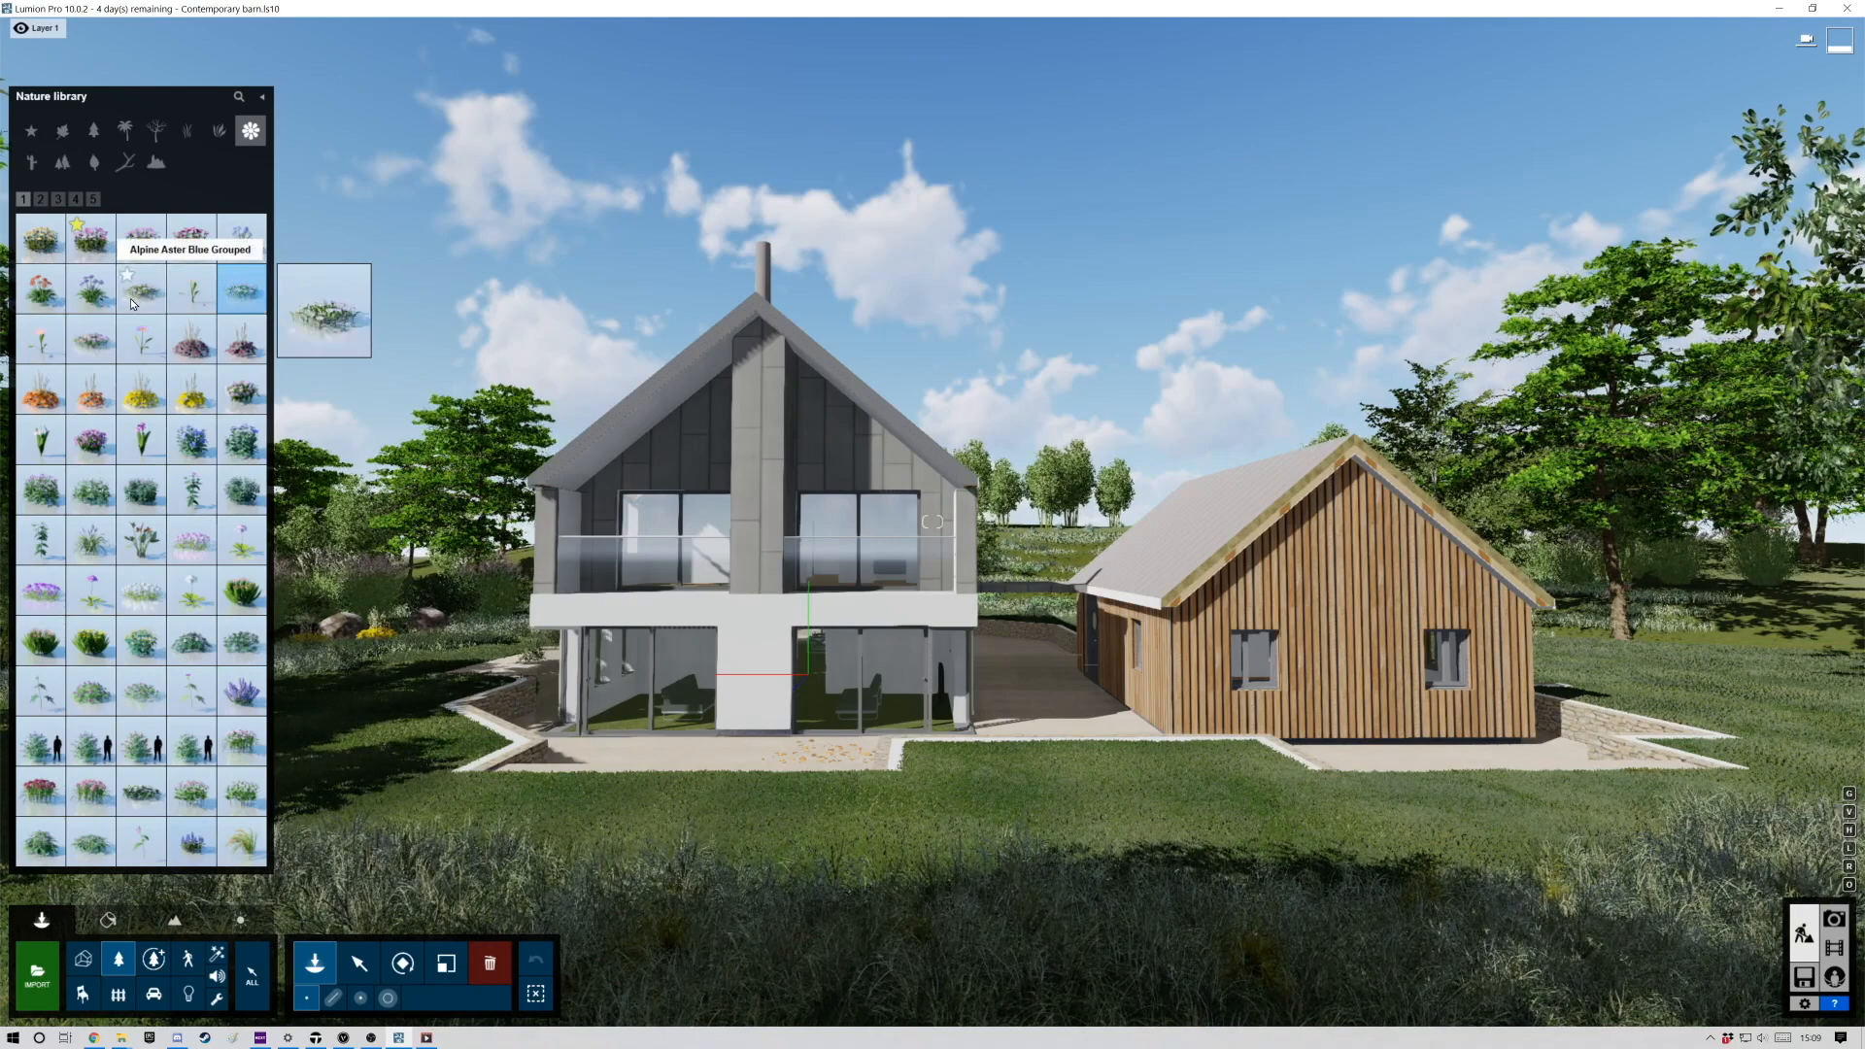
click(201, 294)
click(228, 275)
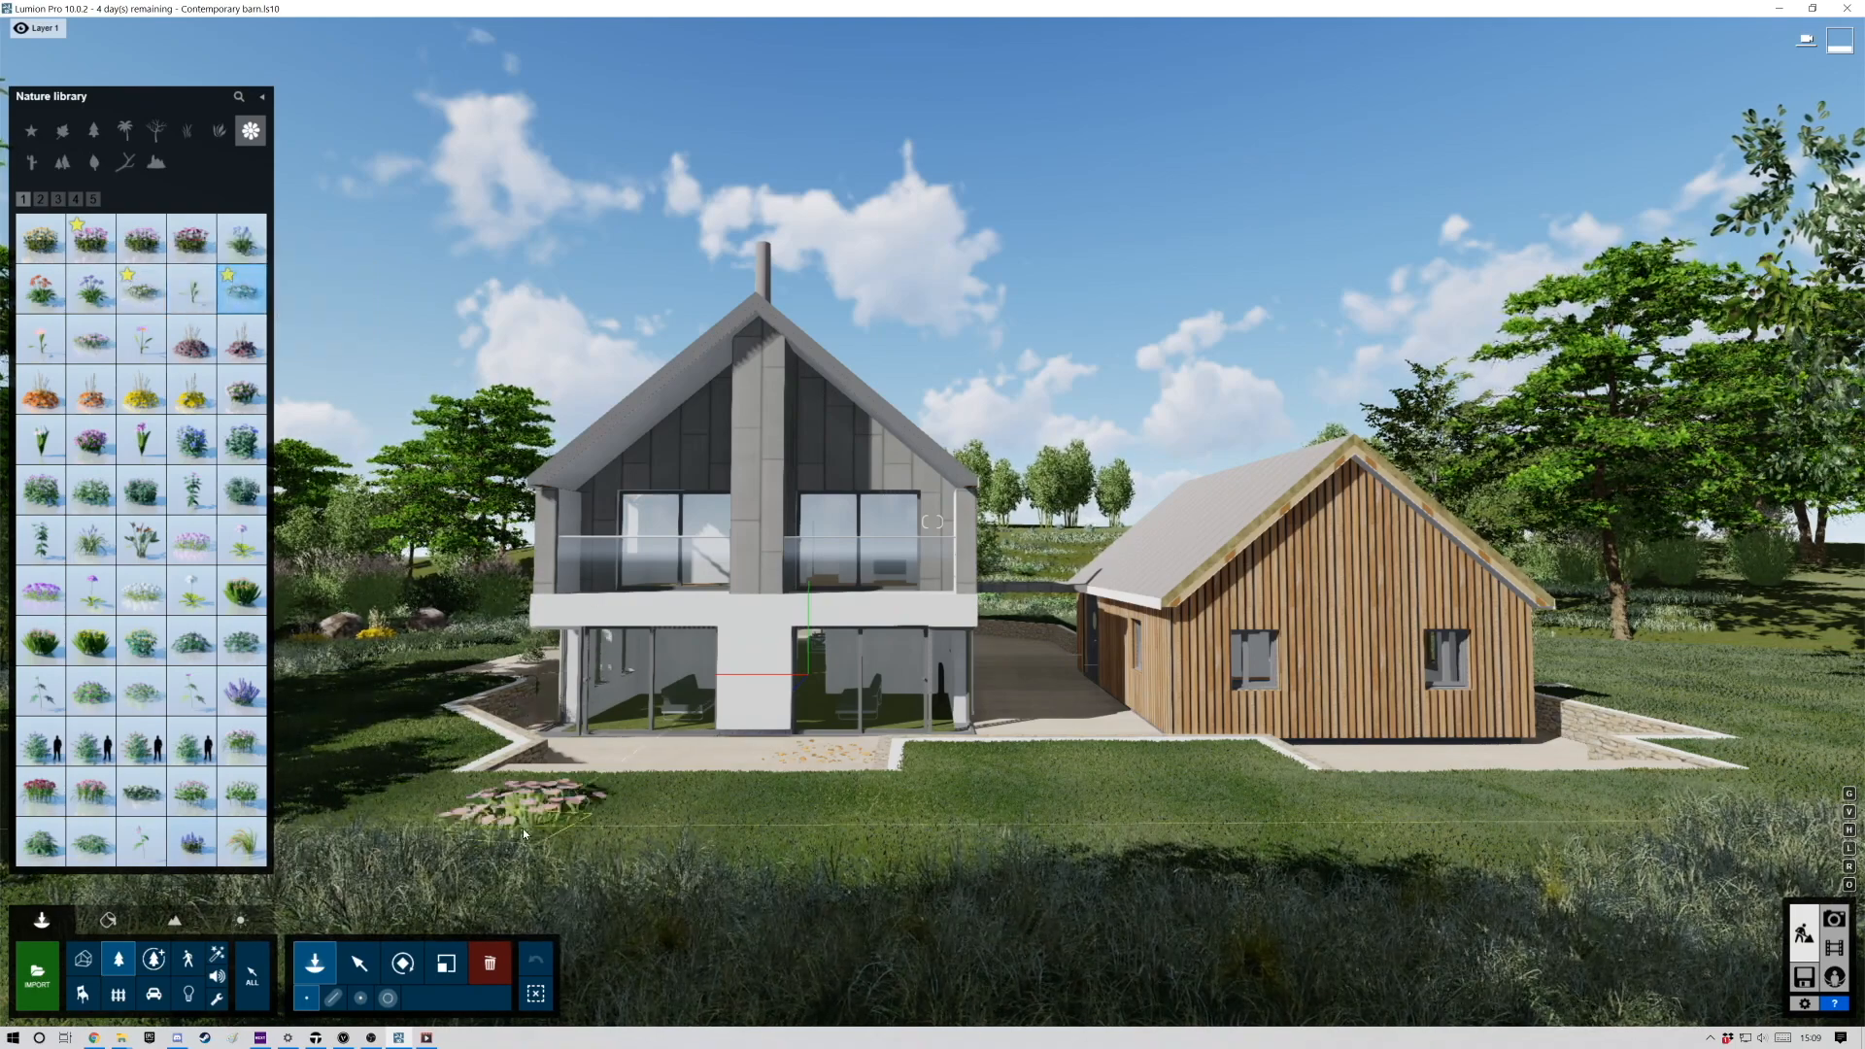
click(516, 872)
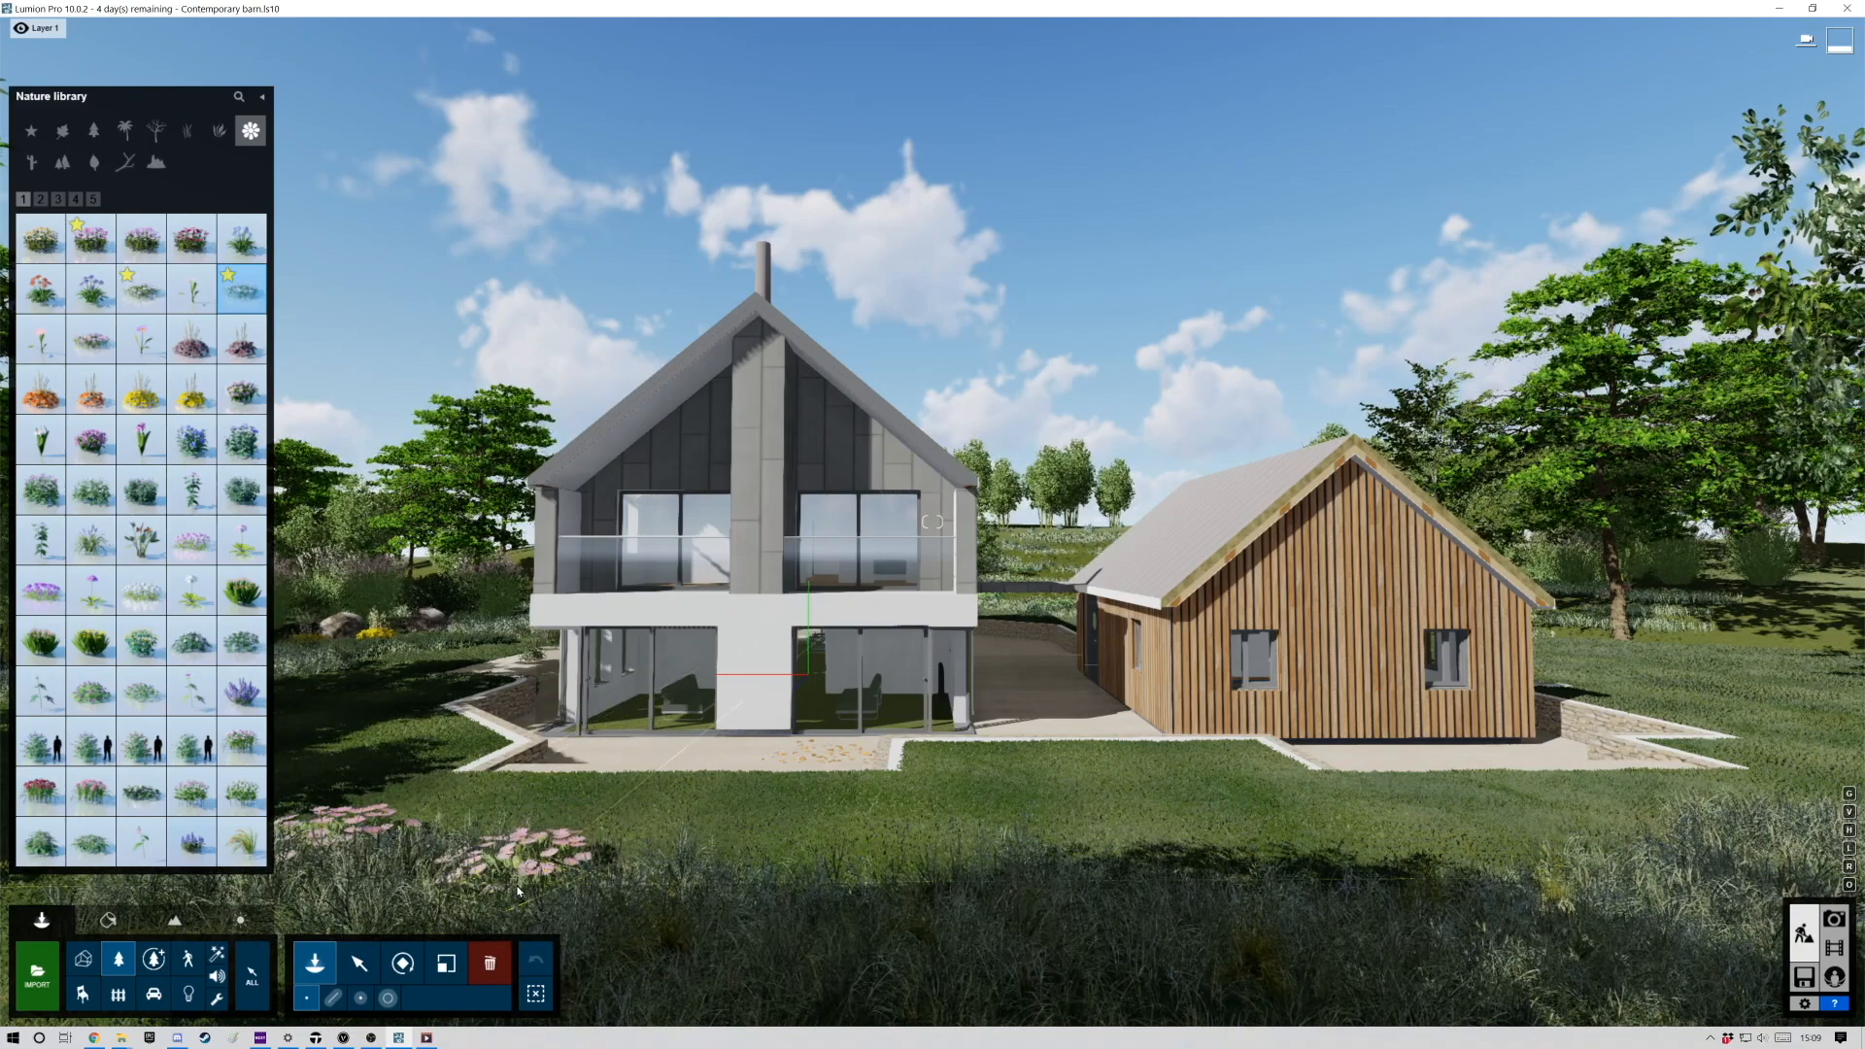
click(702, 877)
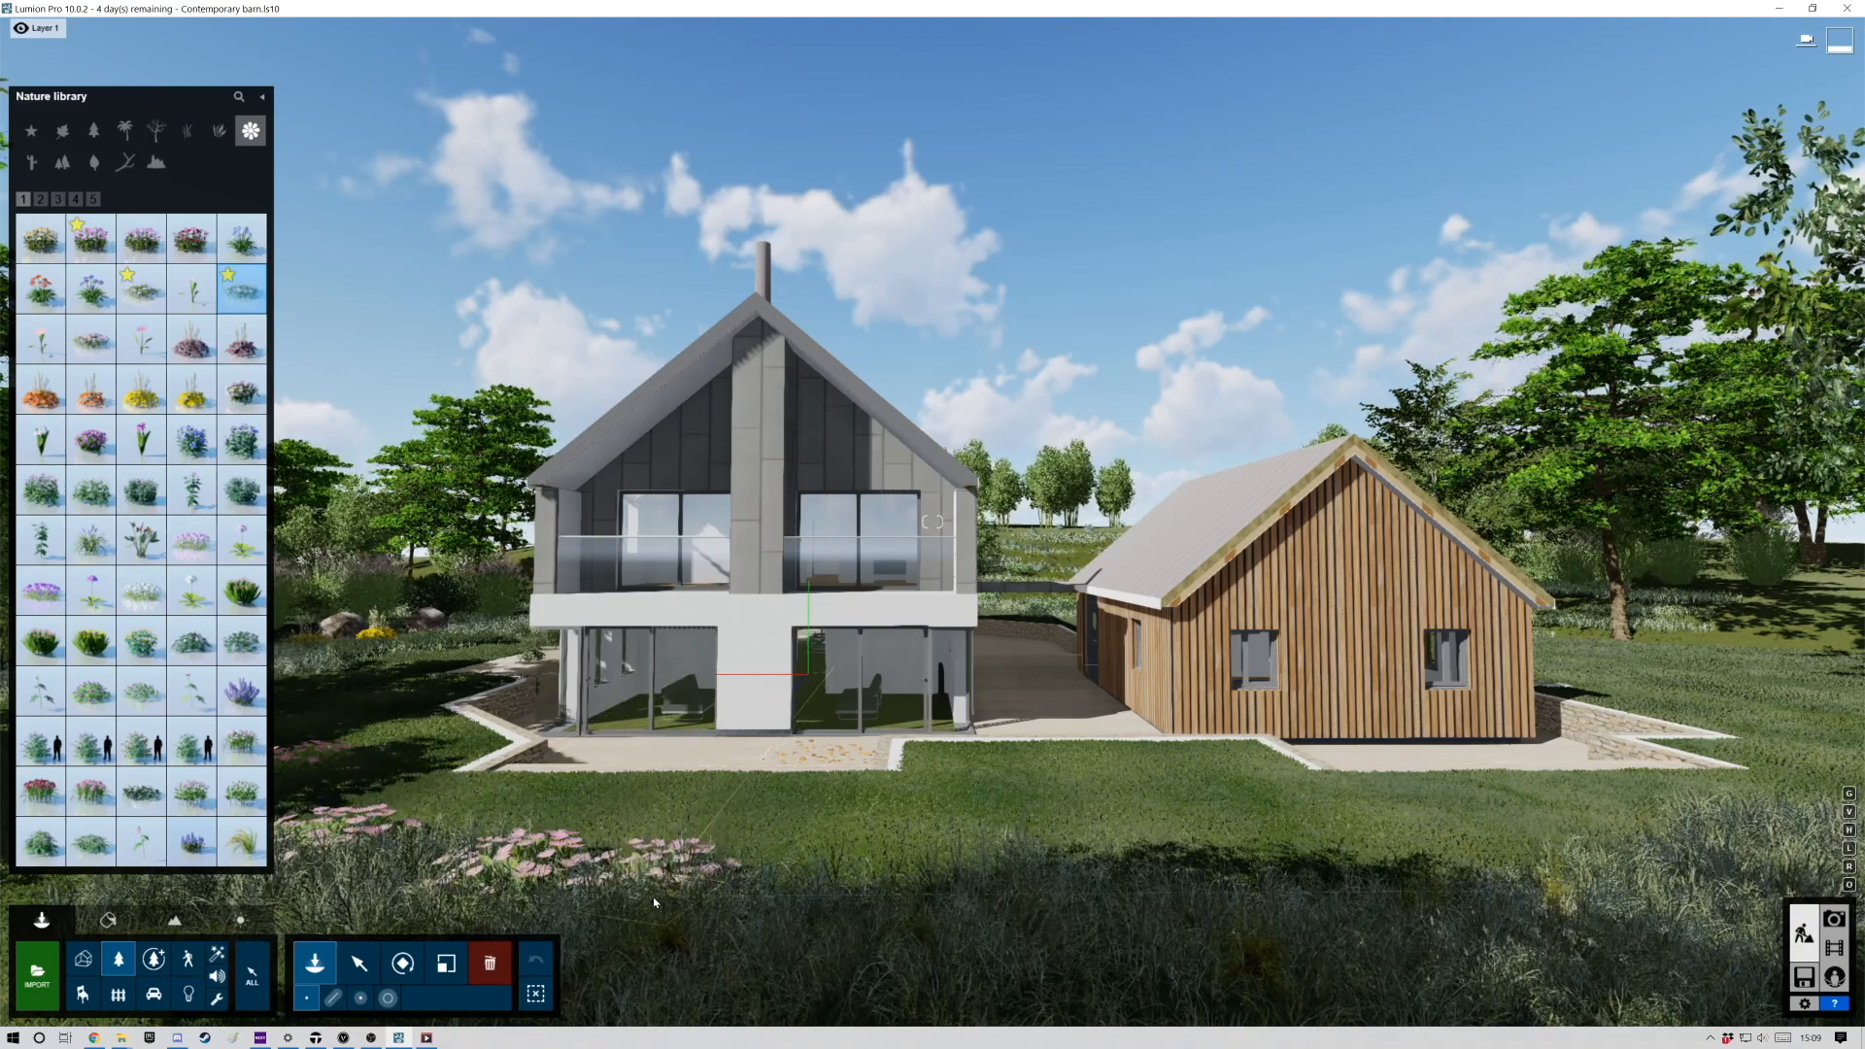
click(854, 886)
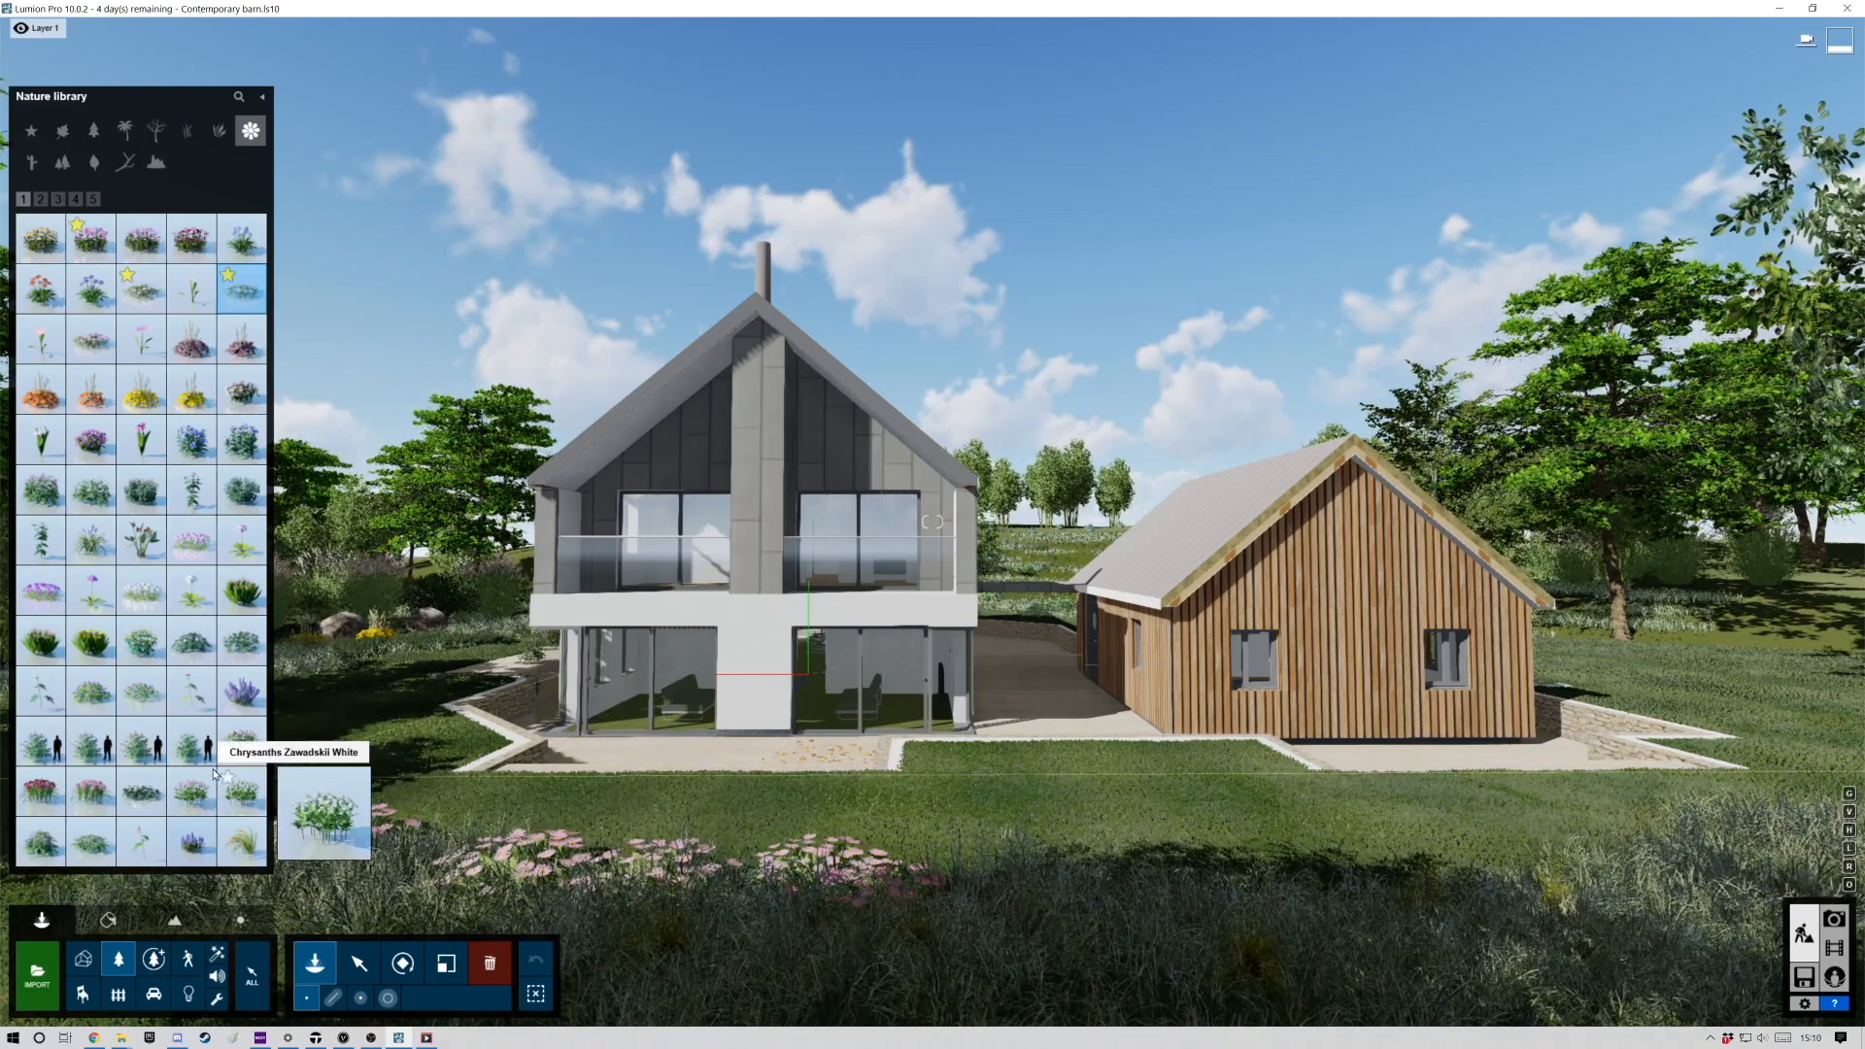
Add light purple flowers to the bed before the outbuilding and space tall pink plumed flowers through the grasses.
click(241, 740)
click(1555, 875)
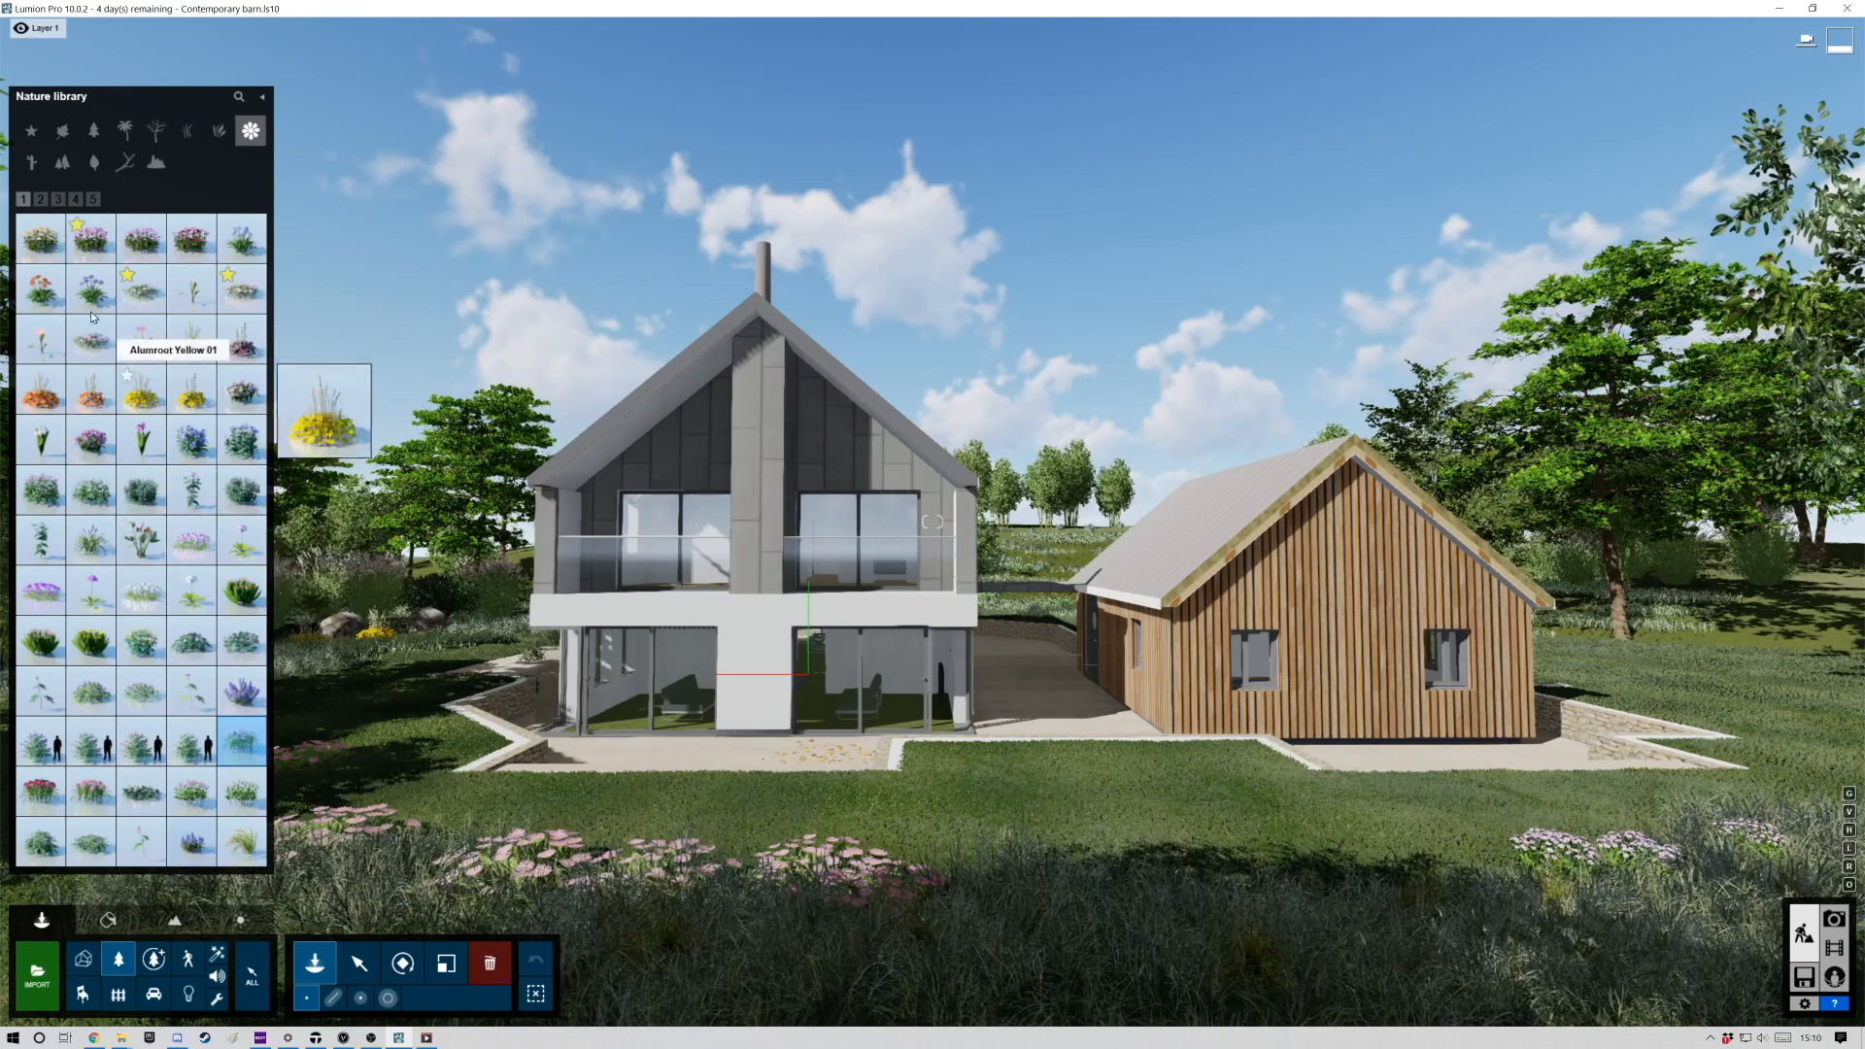
click(41, 199)
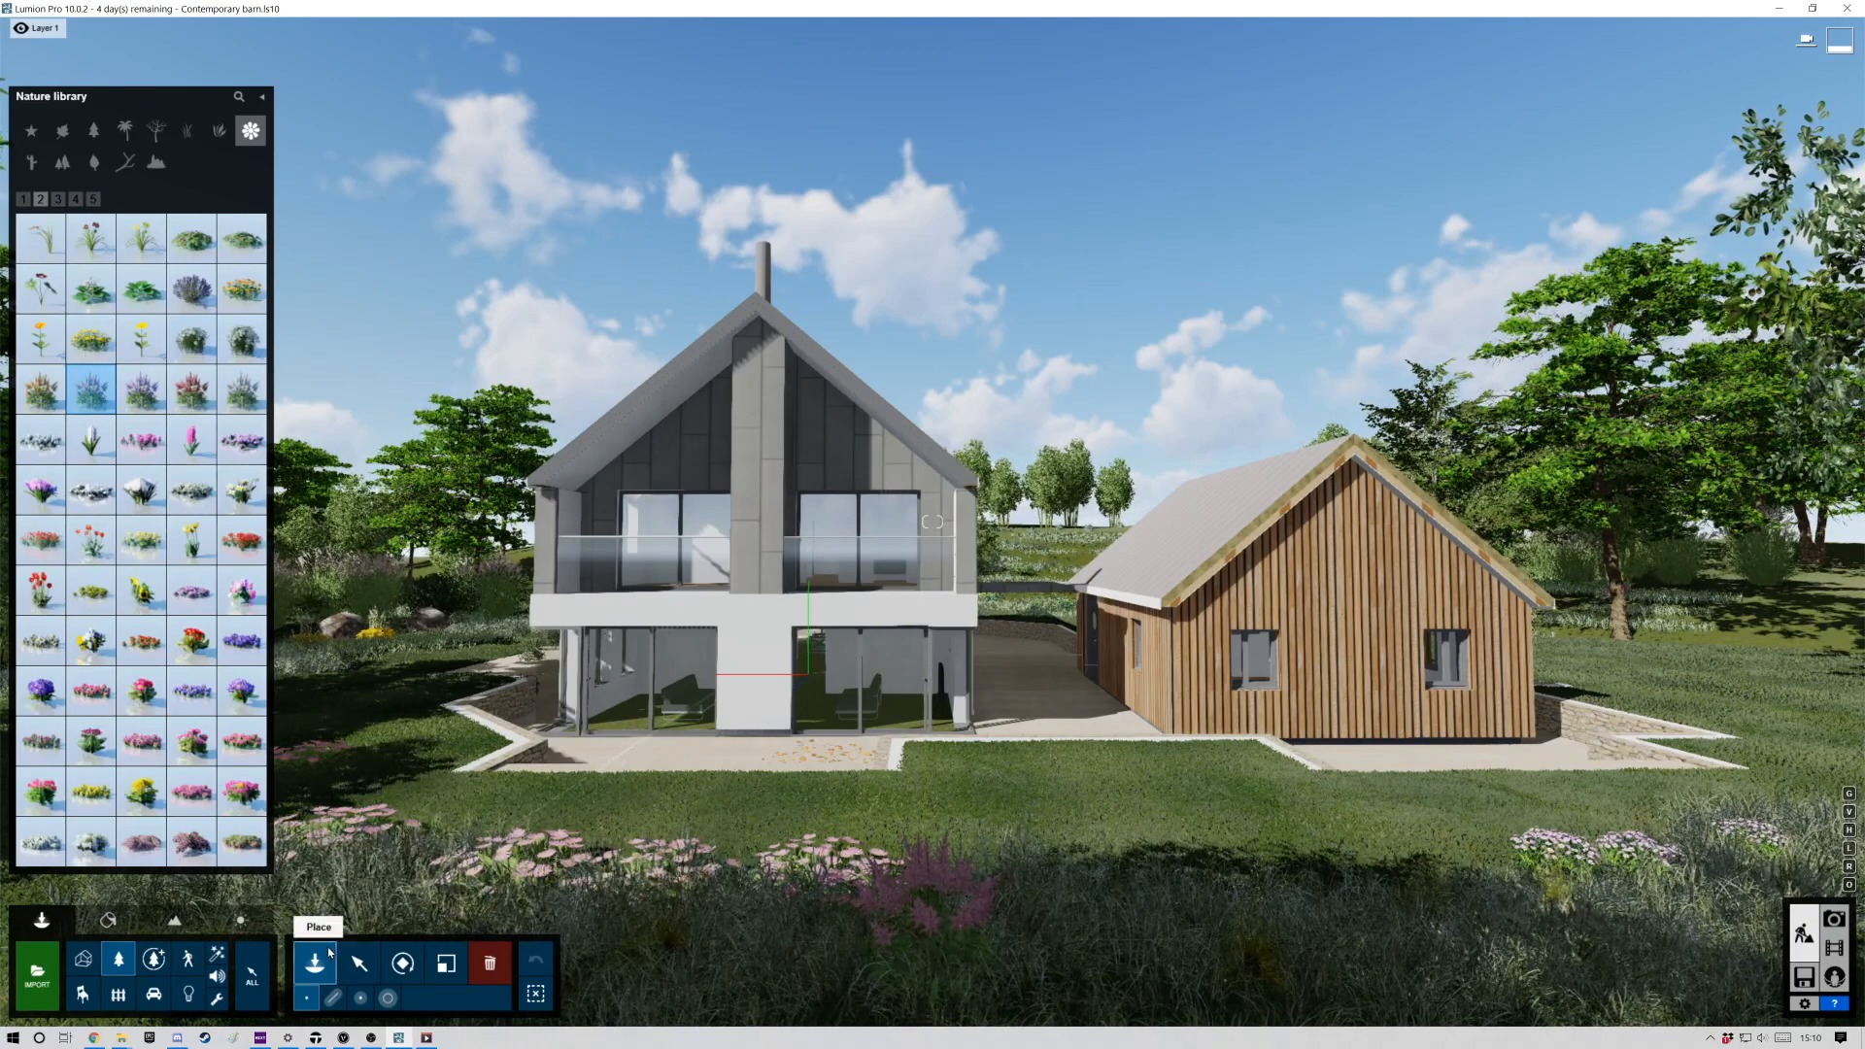
click(340, 903)
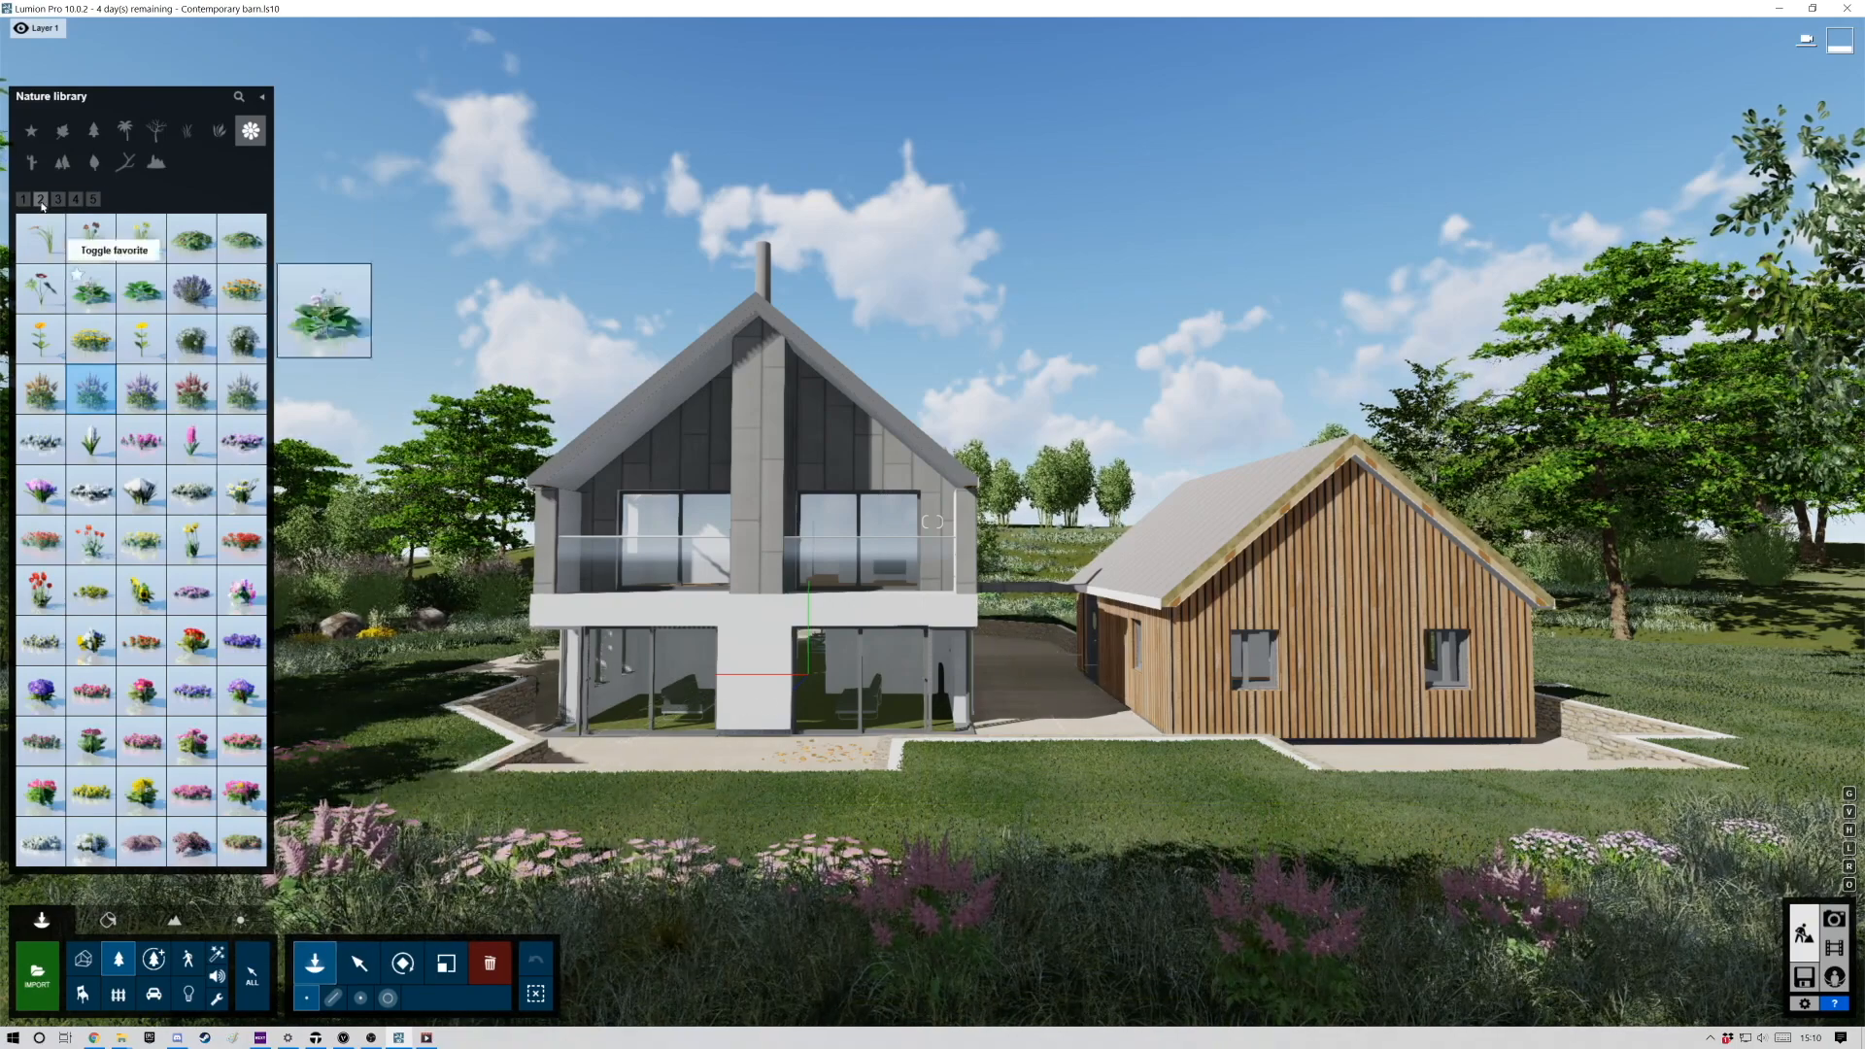
Place a large grey boulder from the Rocks category at each end of the foreground flower bed.
click(156, 163)
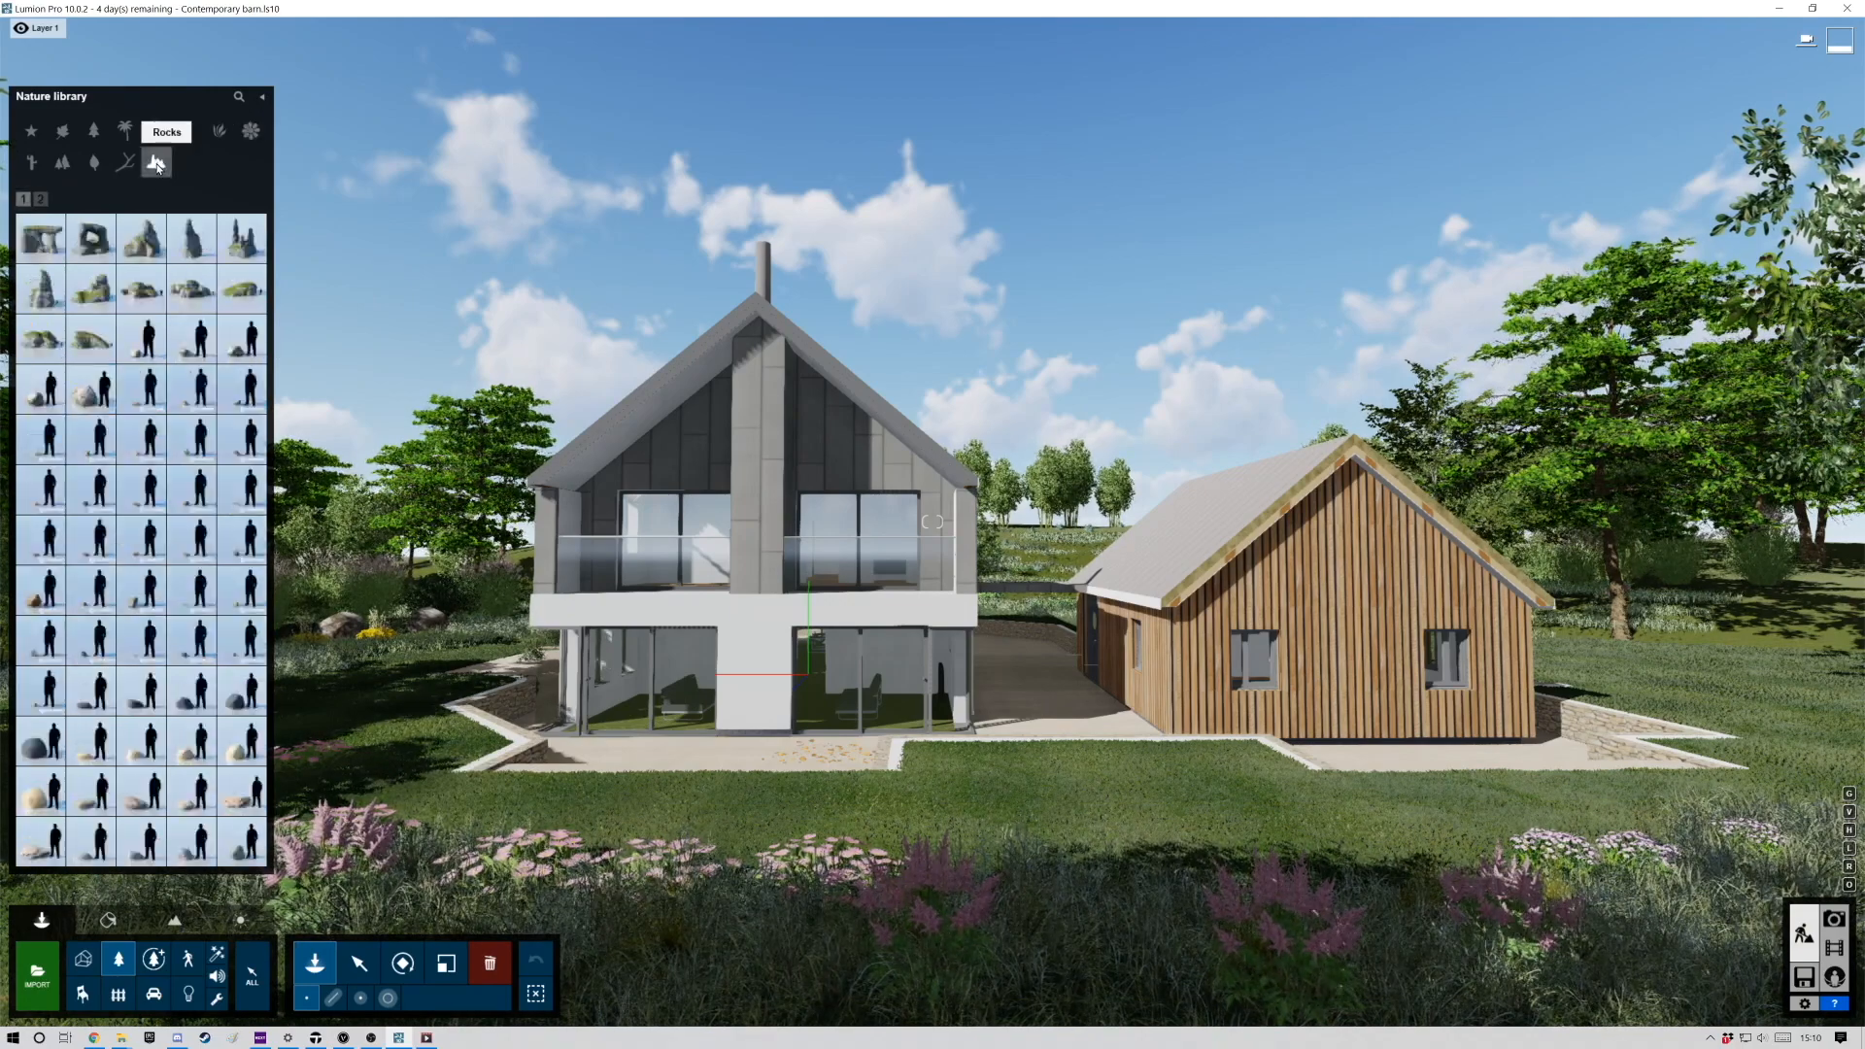
click(40, 199)
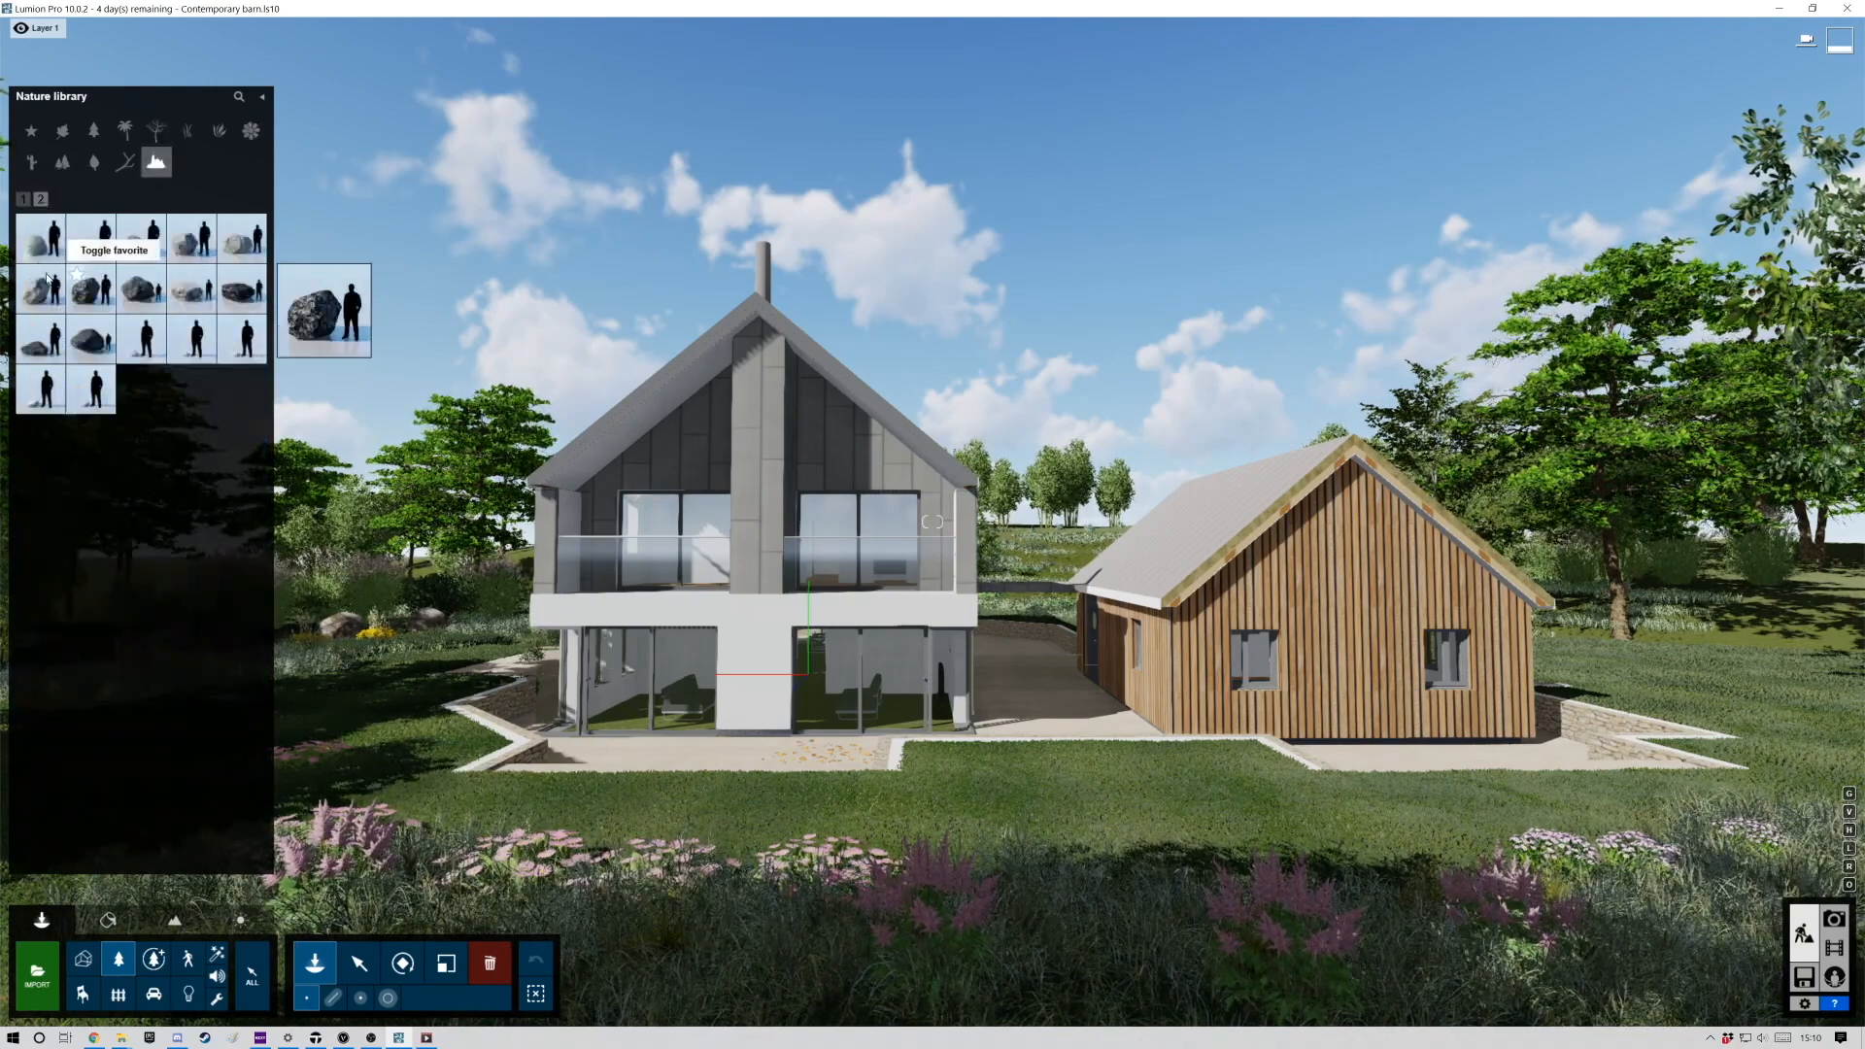
click(41, 238)
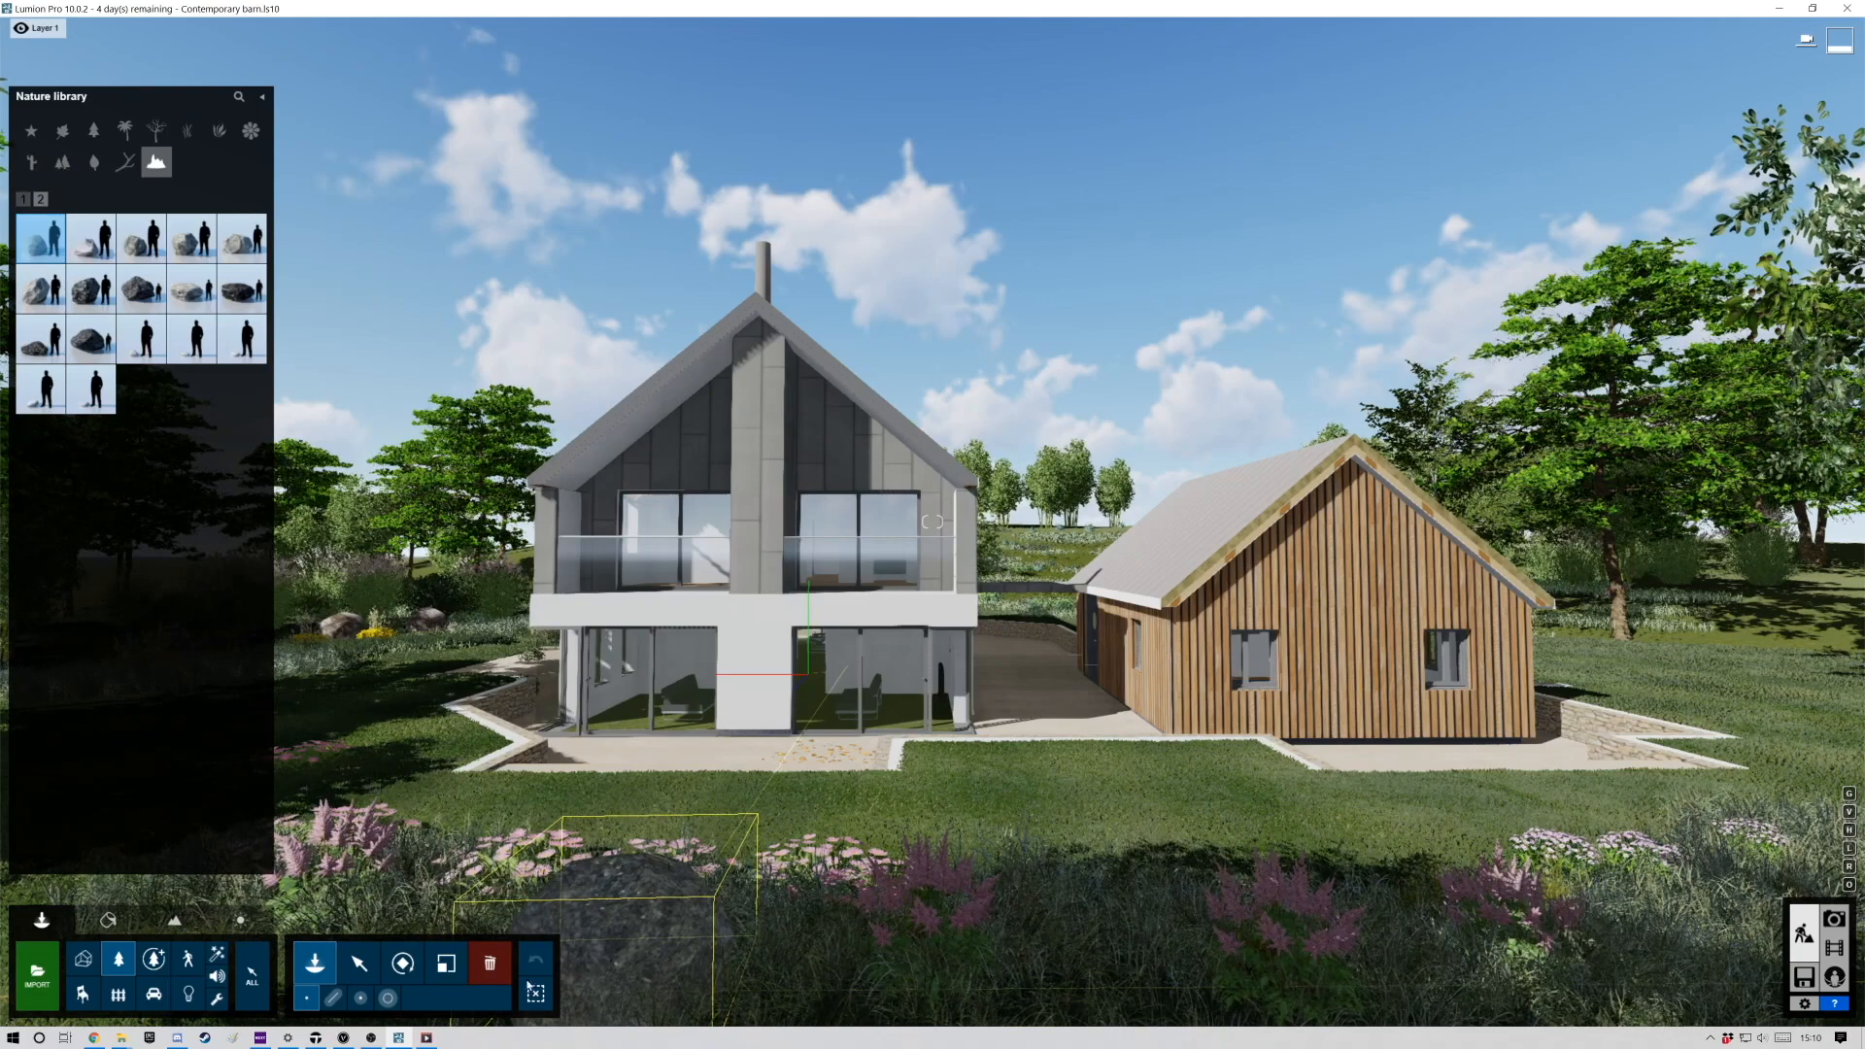
click(288, 921)
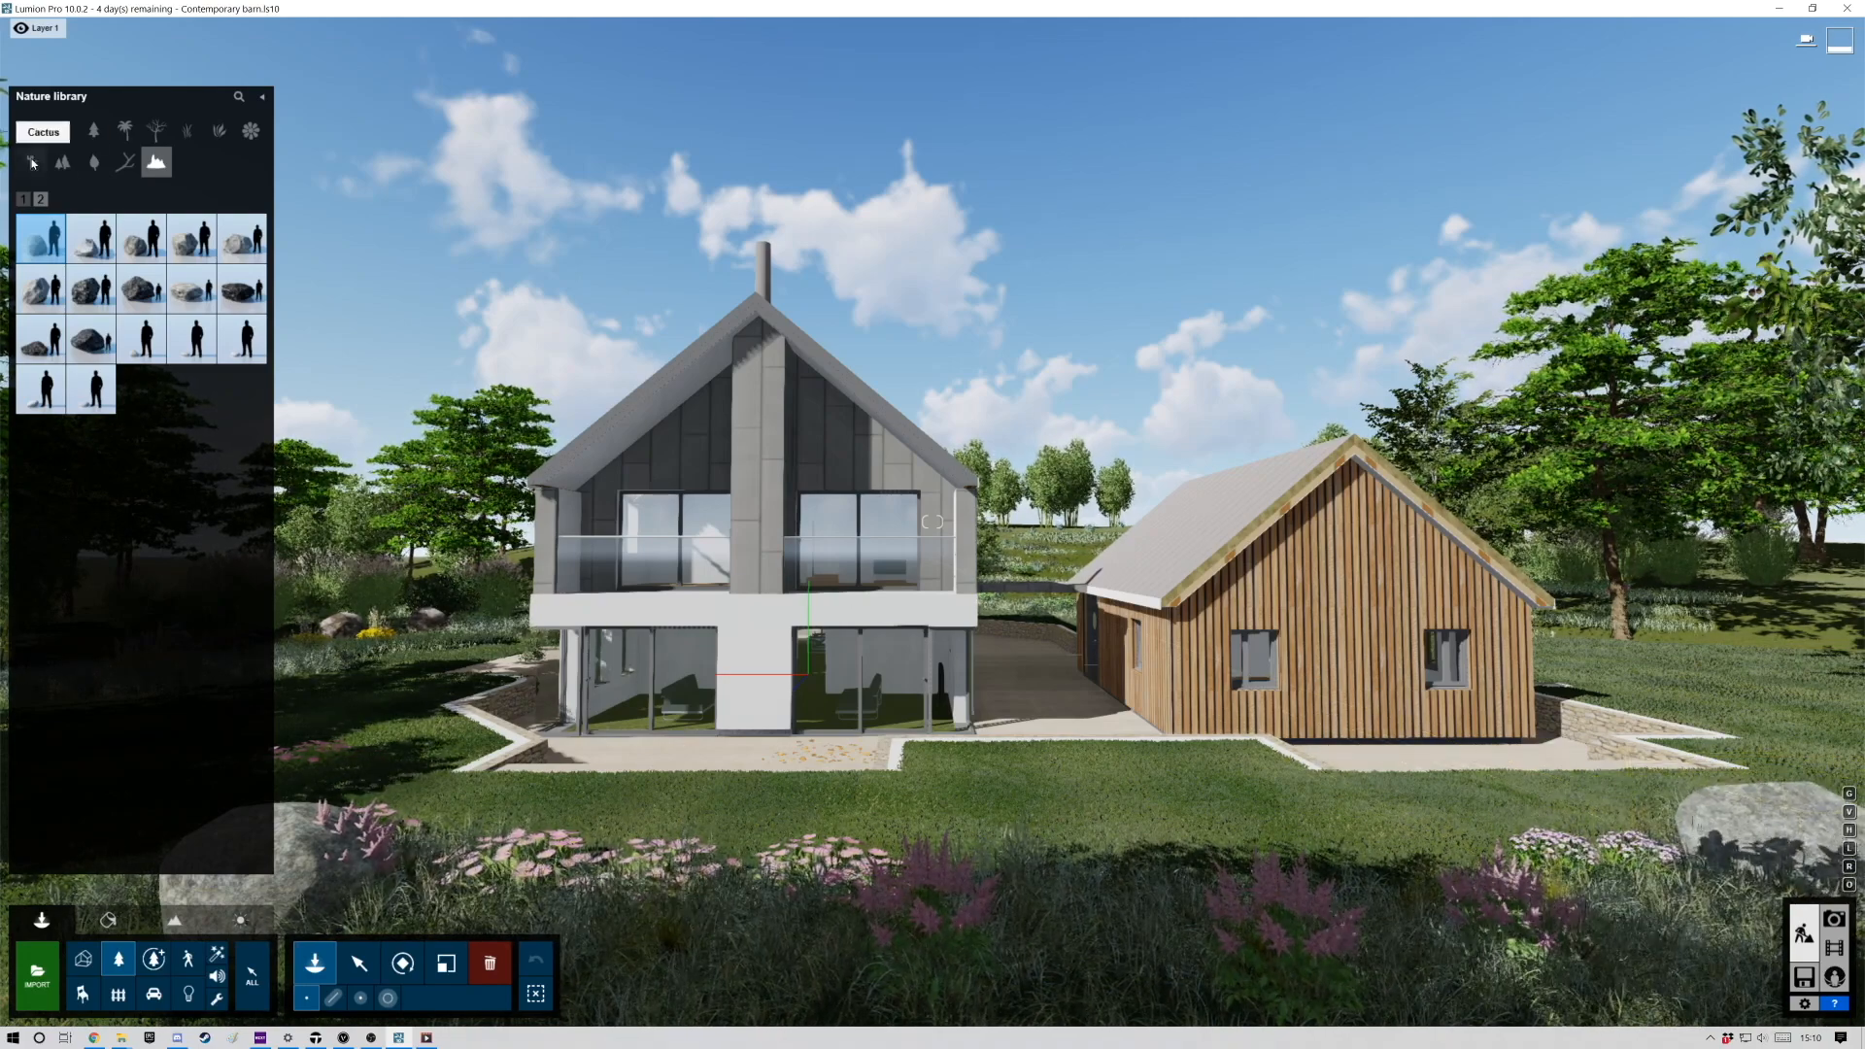
Place a large broadleaf tree from the Fine-detail Nature library so its branches frame the house side of the view.
click(153, 962)
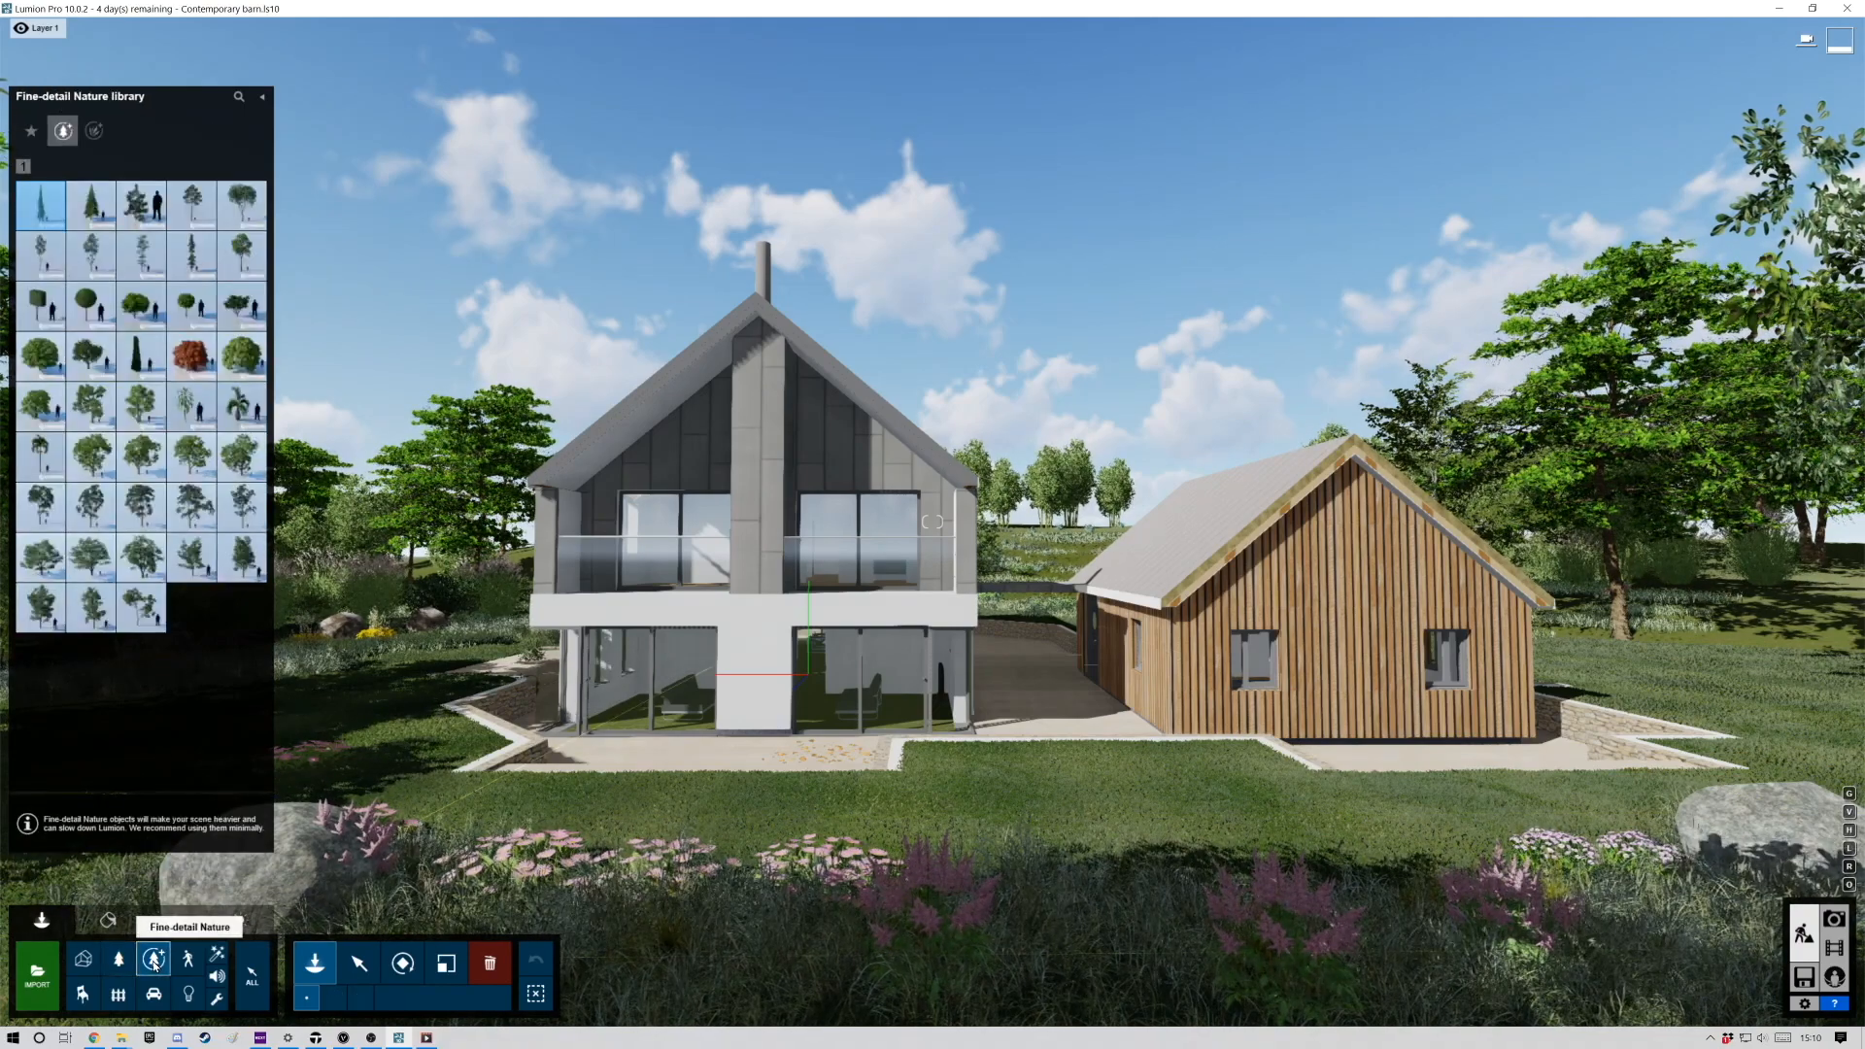
mouse_move(136, 528)
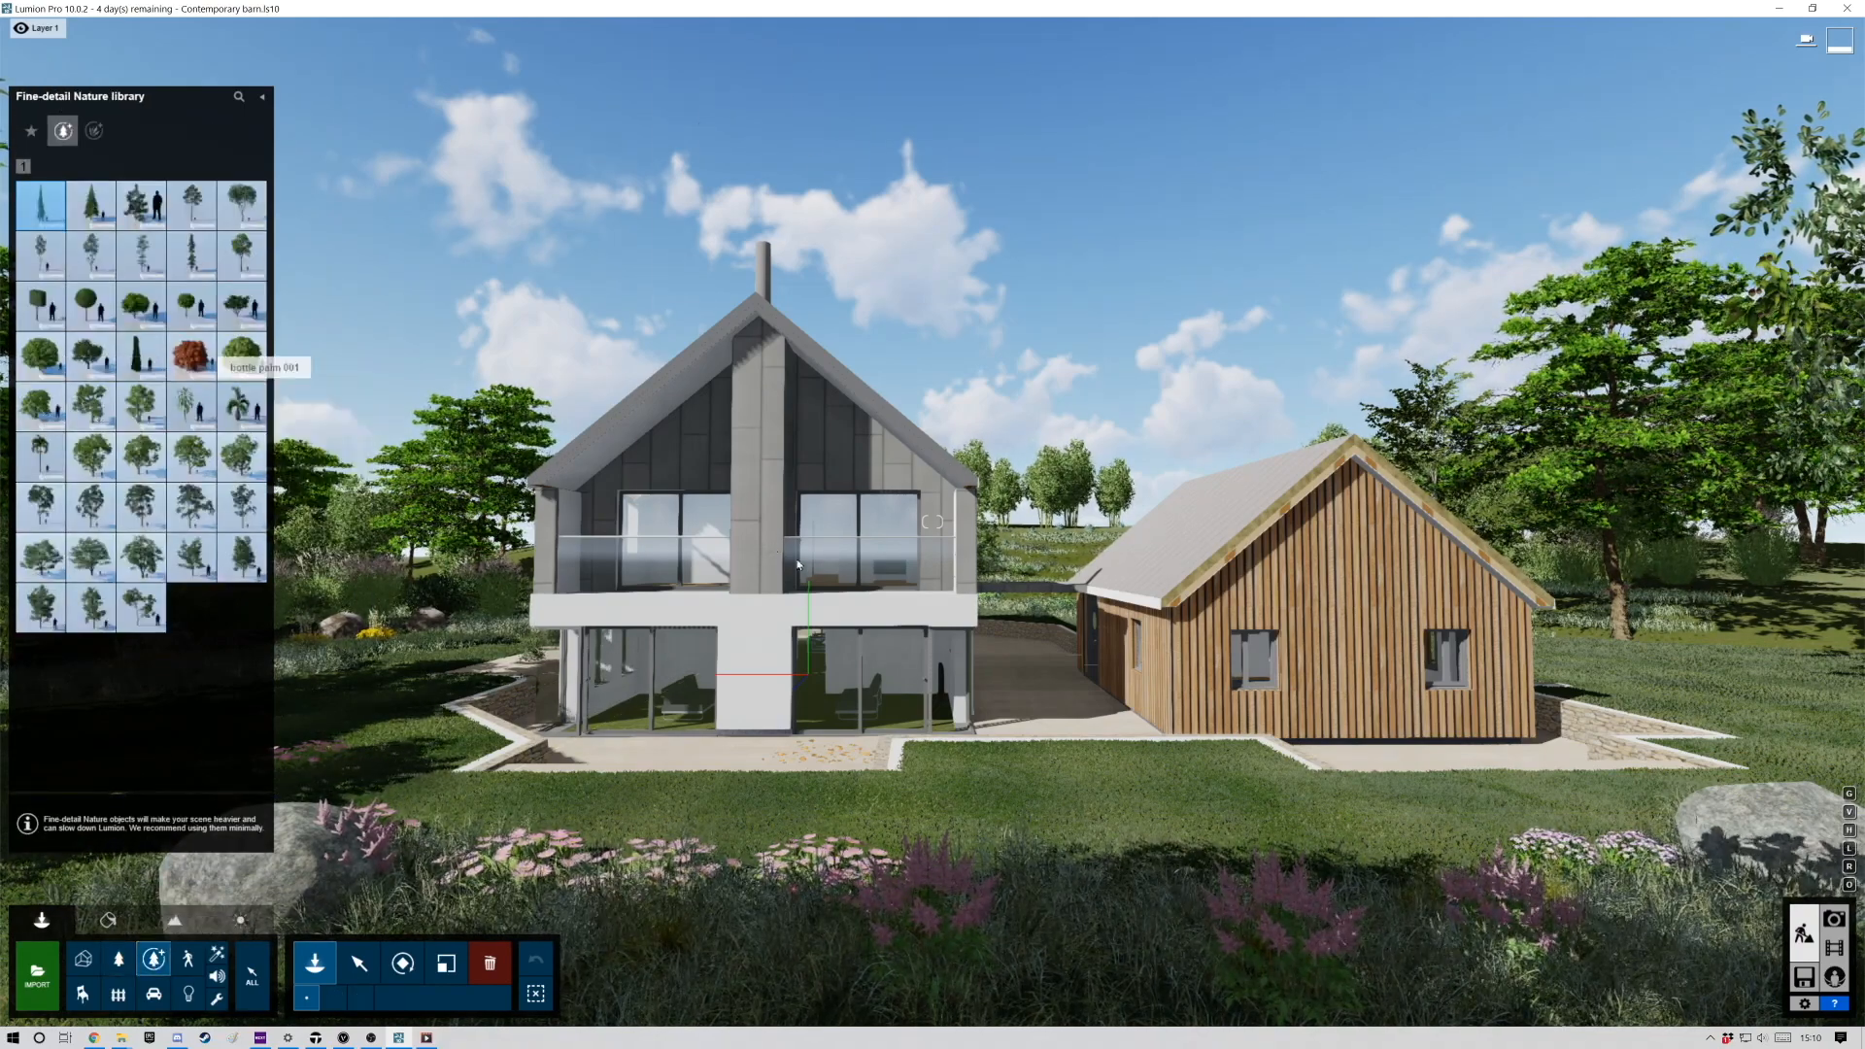
click(844, 633)
key(s)
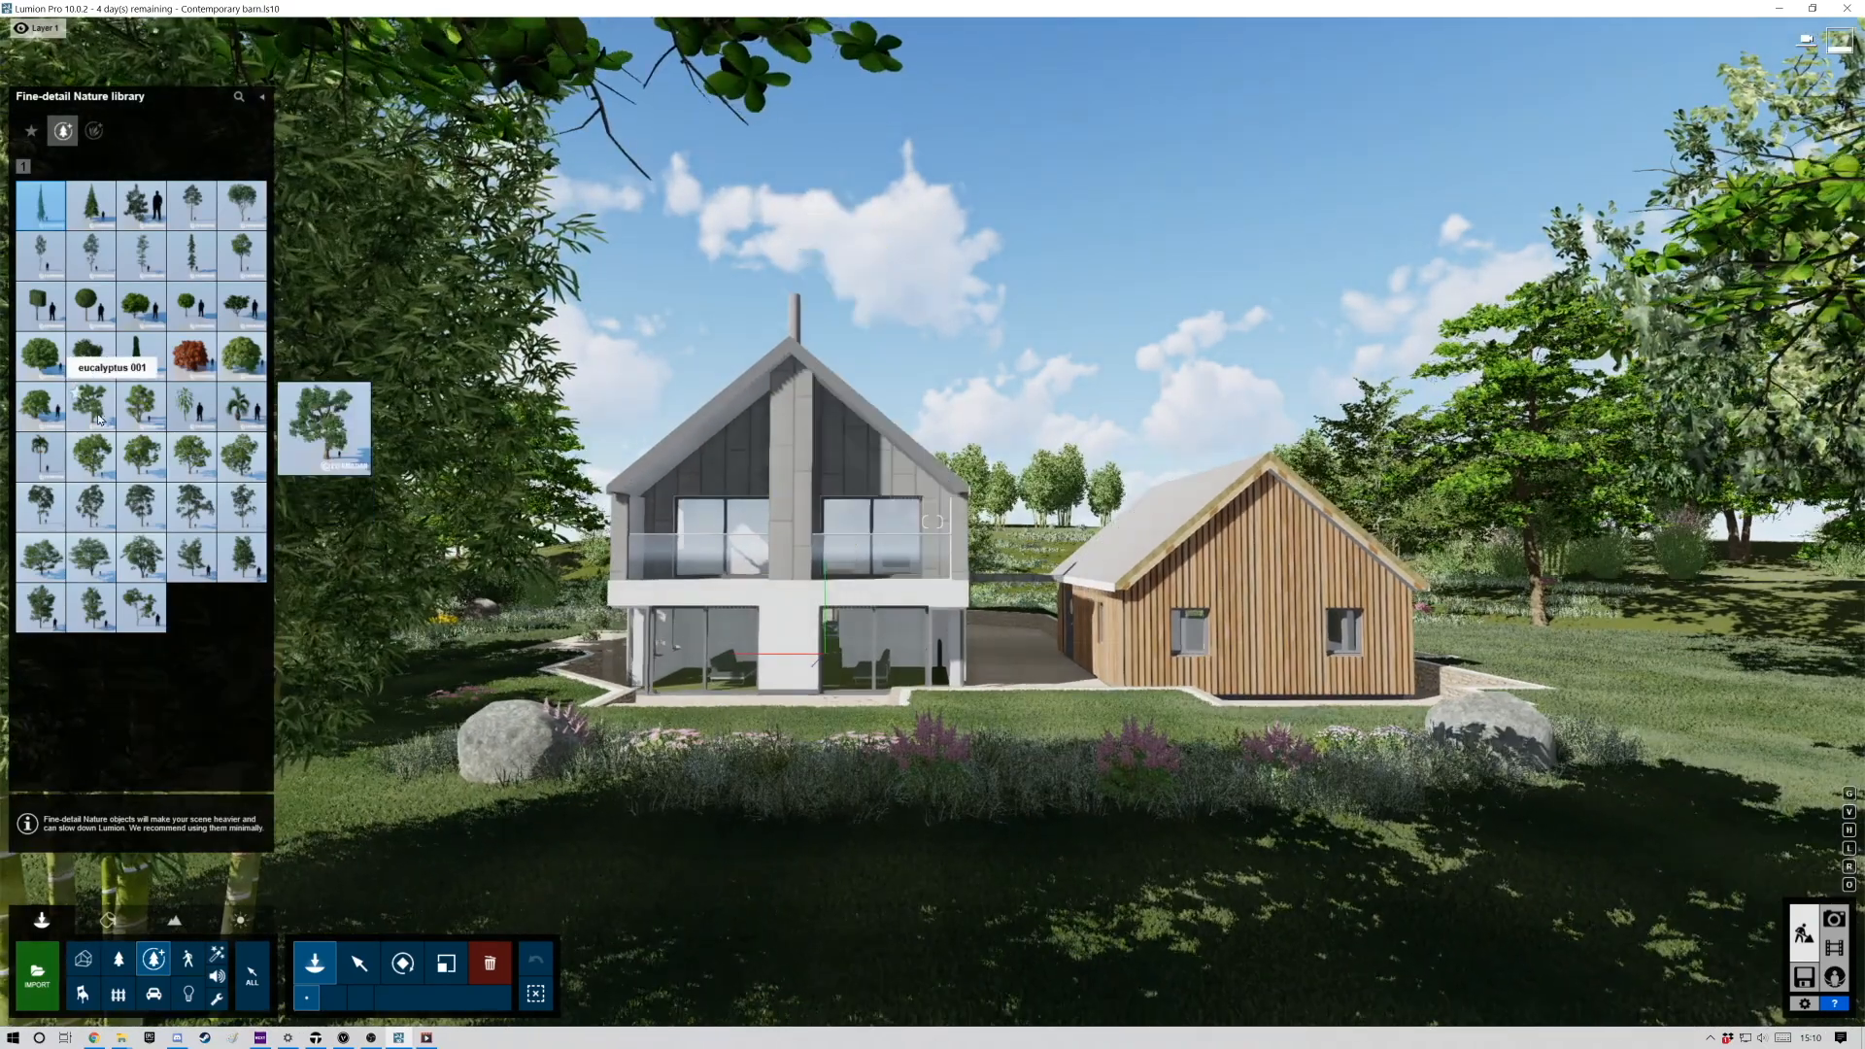
click(92, 456)
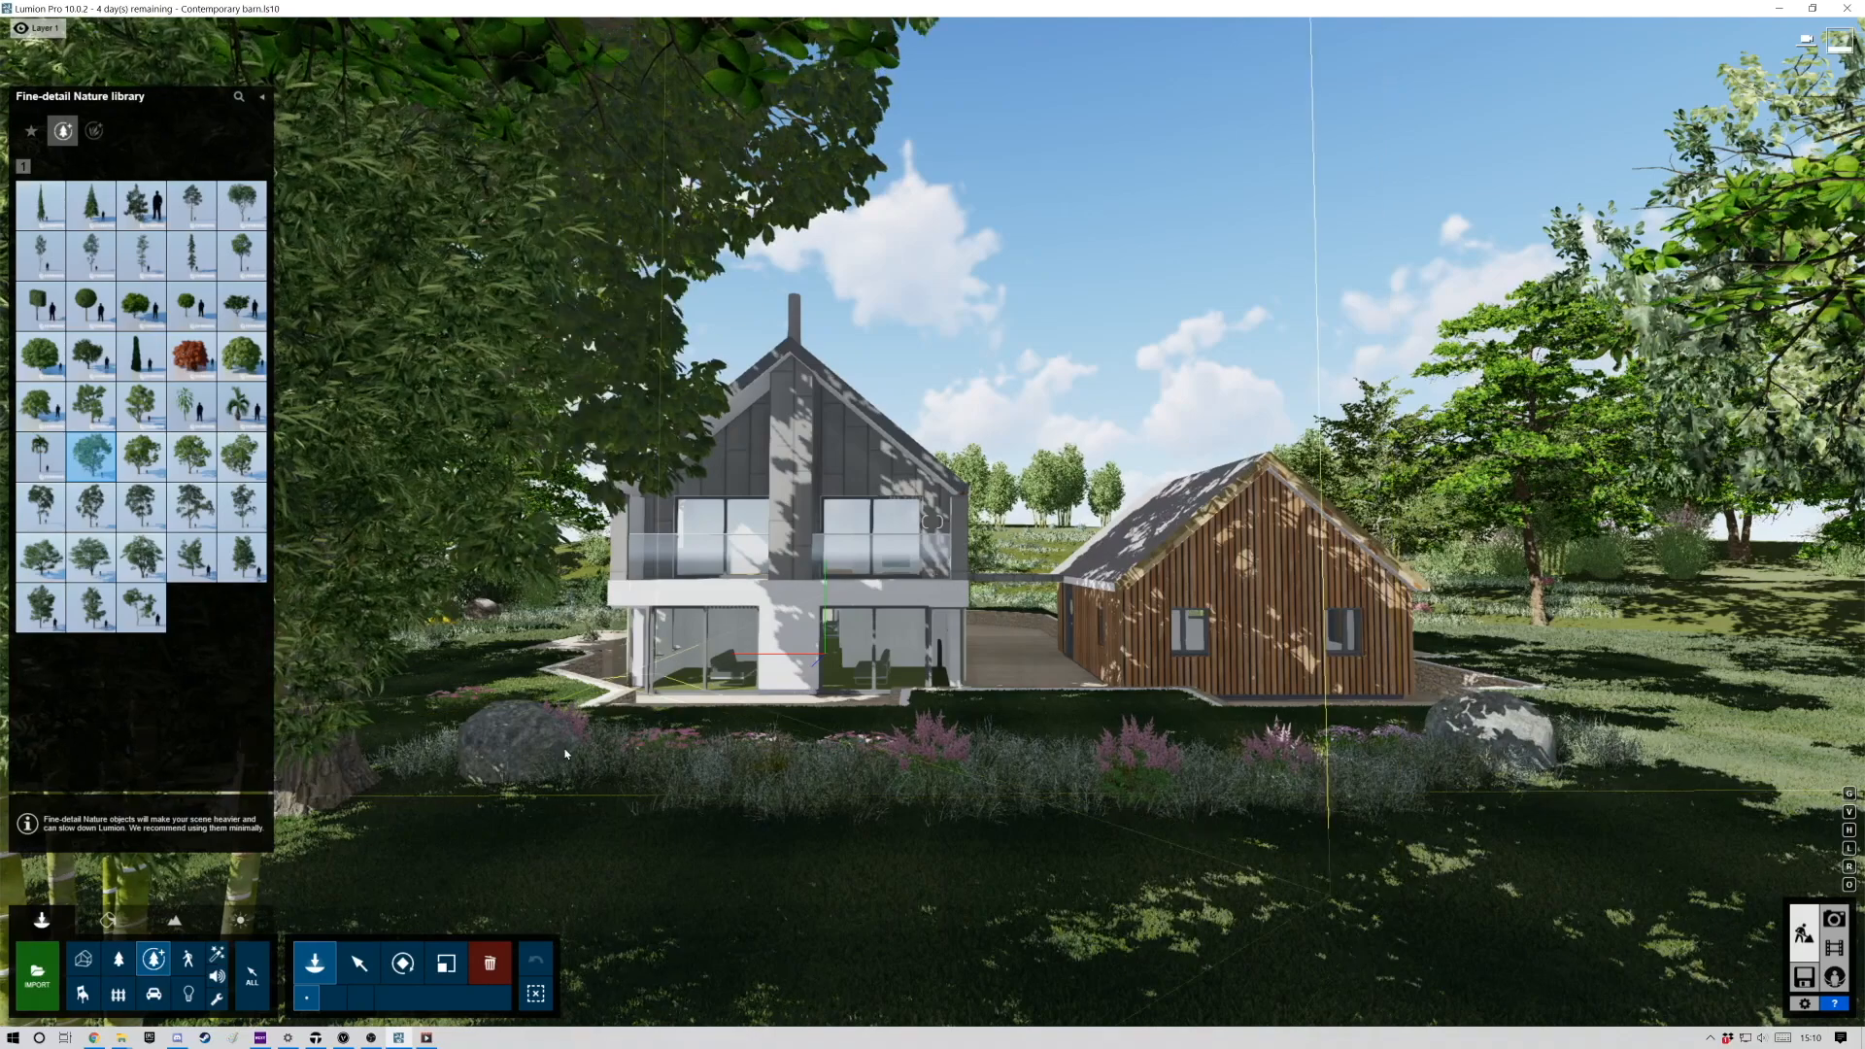
key(w)
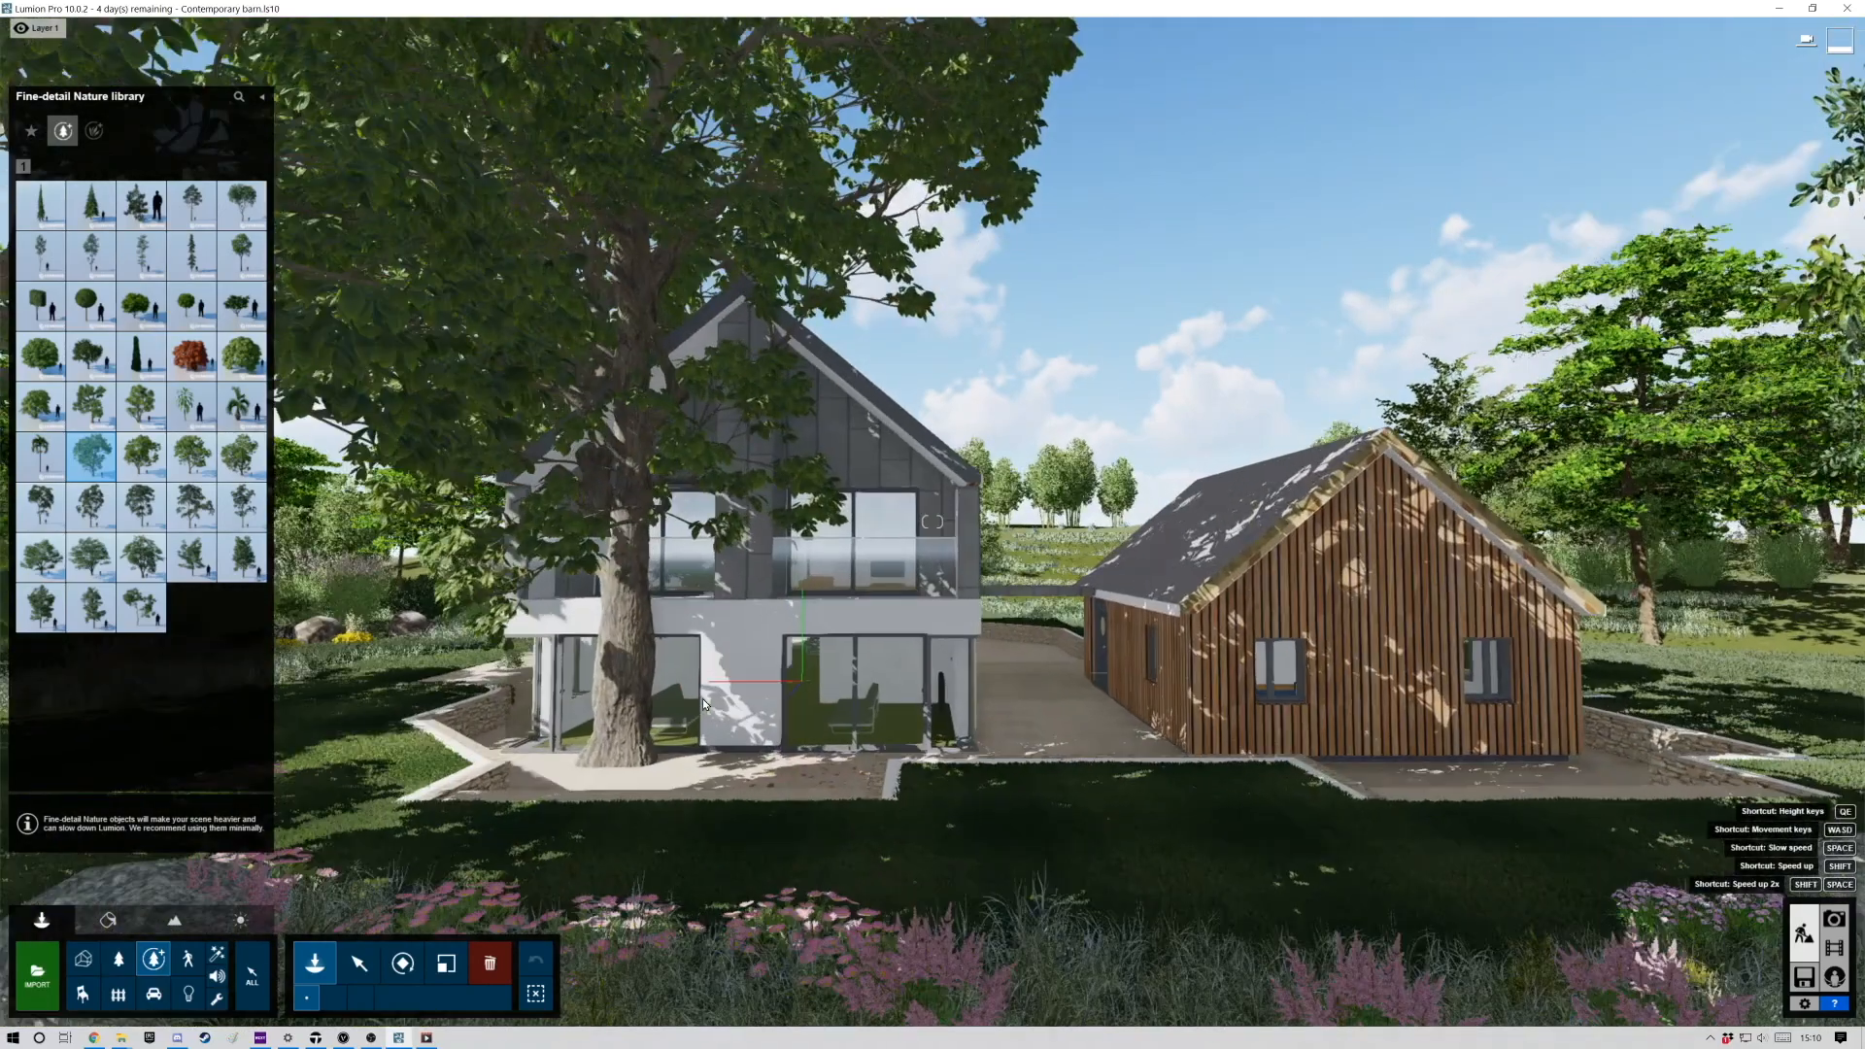
Place a pale-barked fine-detail gum tree near the flower bed so it frames the outbuilding side of the view.
mouse_move(197, 249)
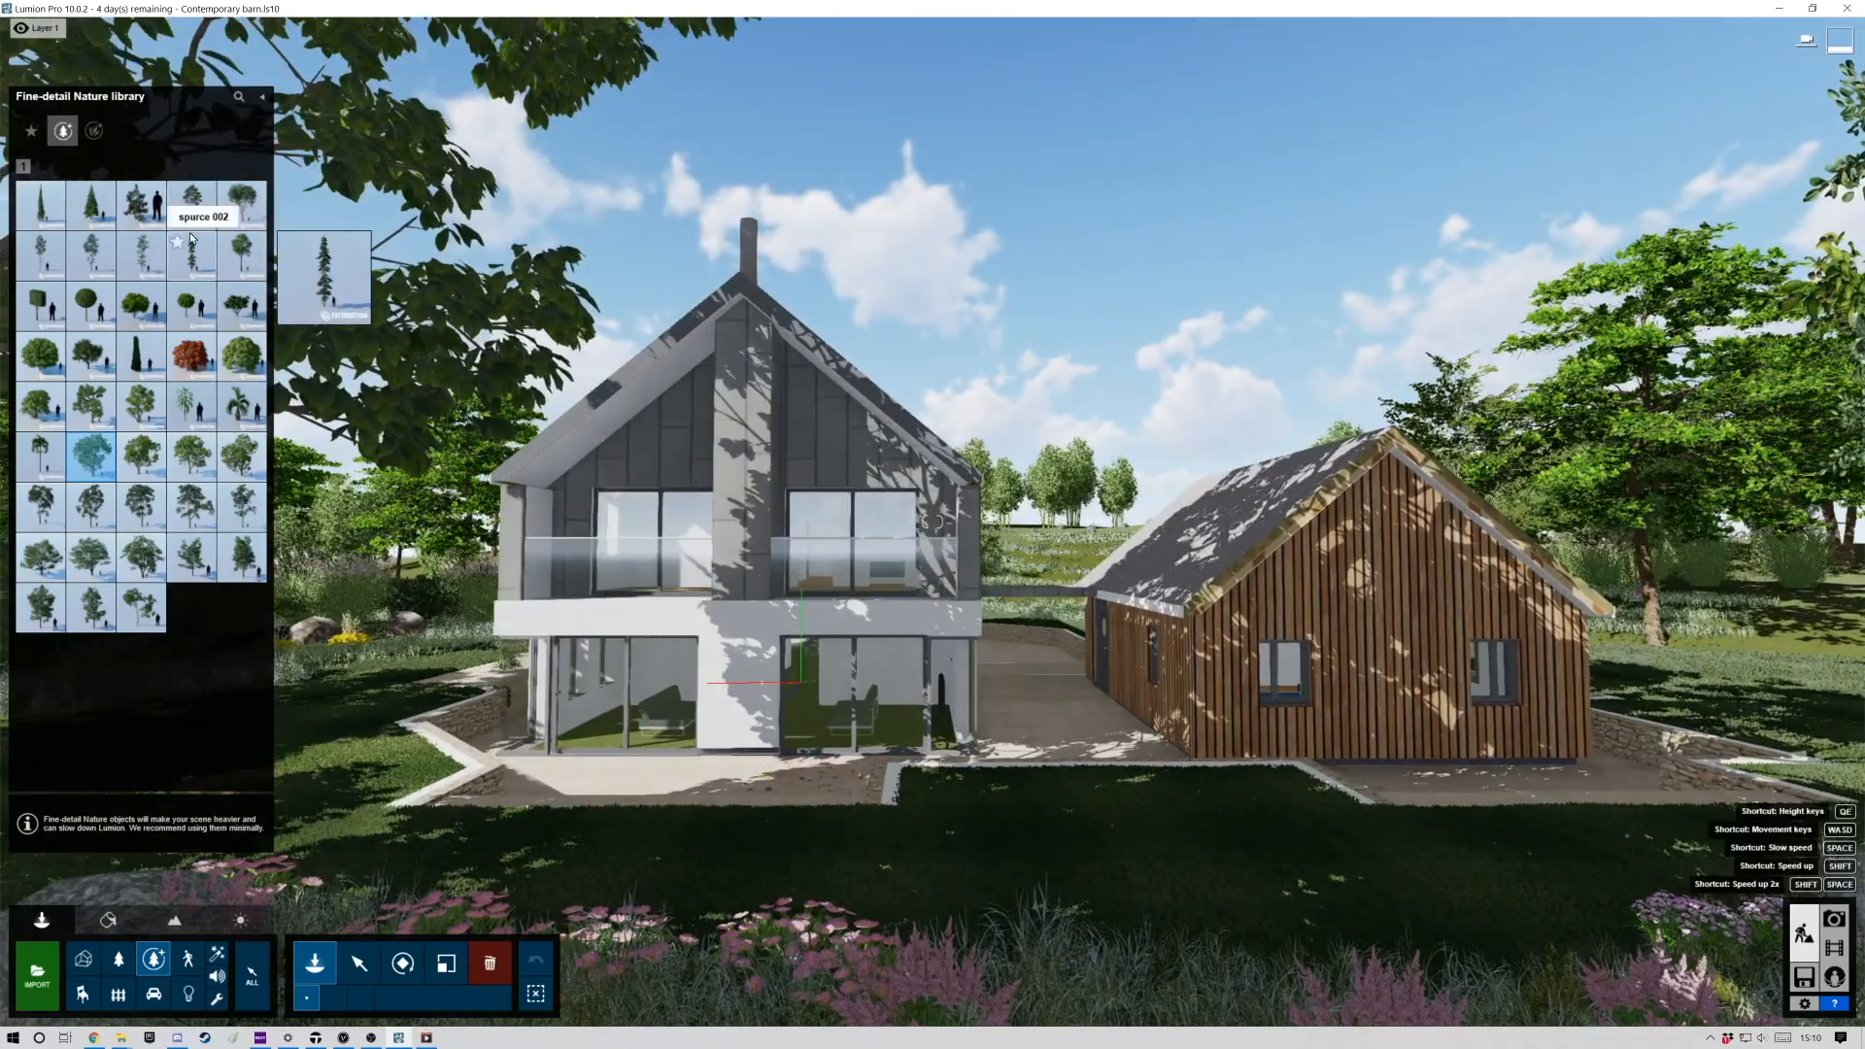
key(s)
mouse_move(204, 520)
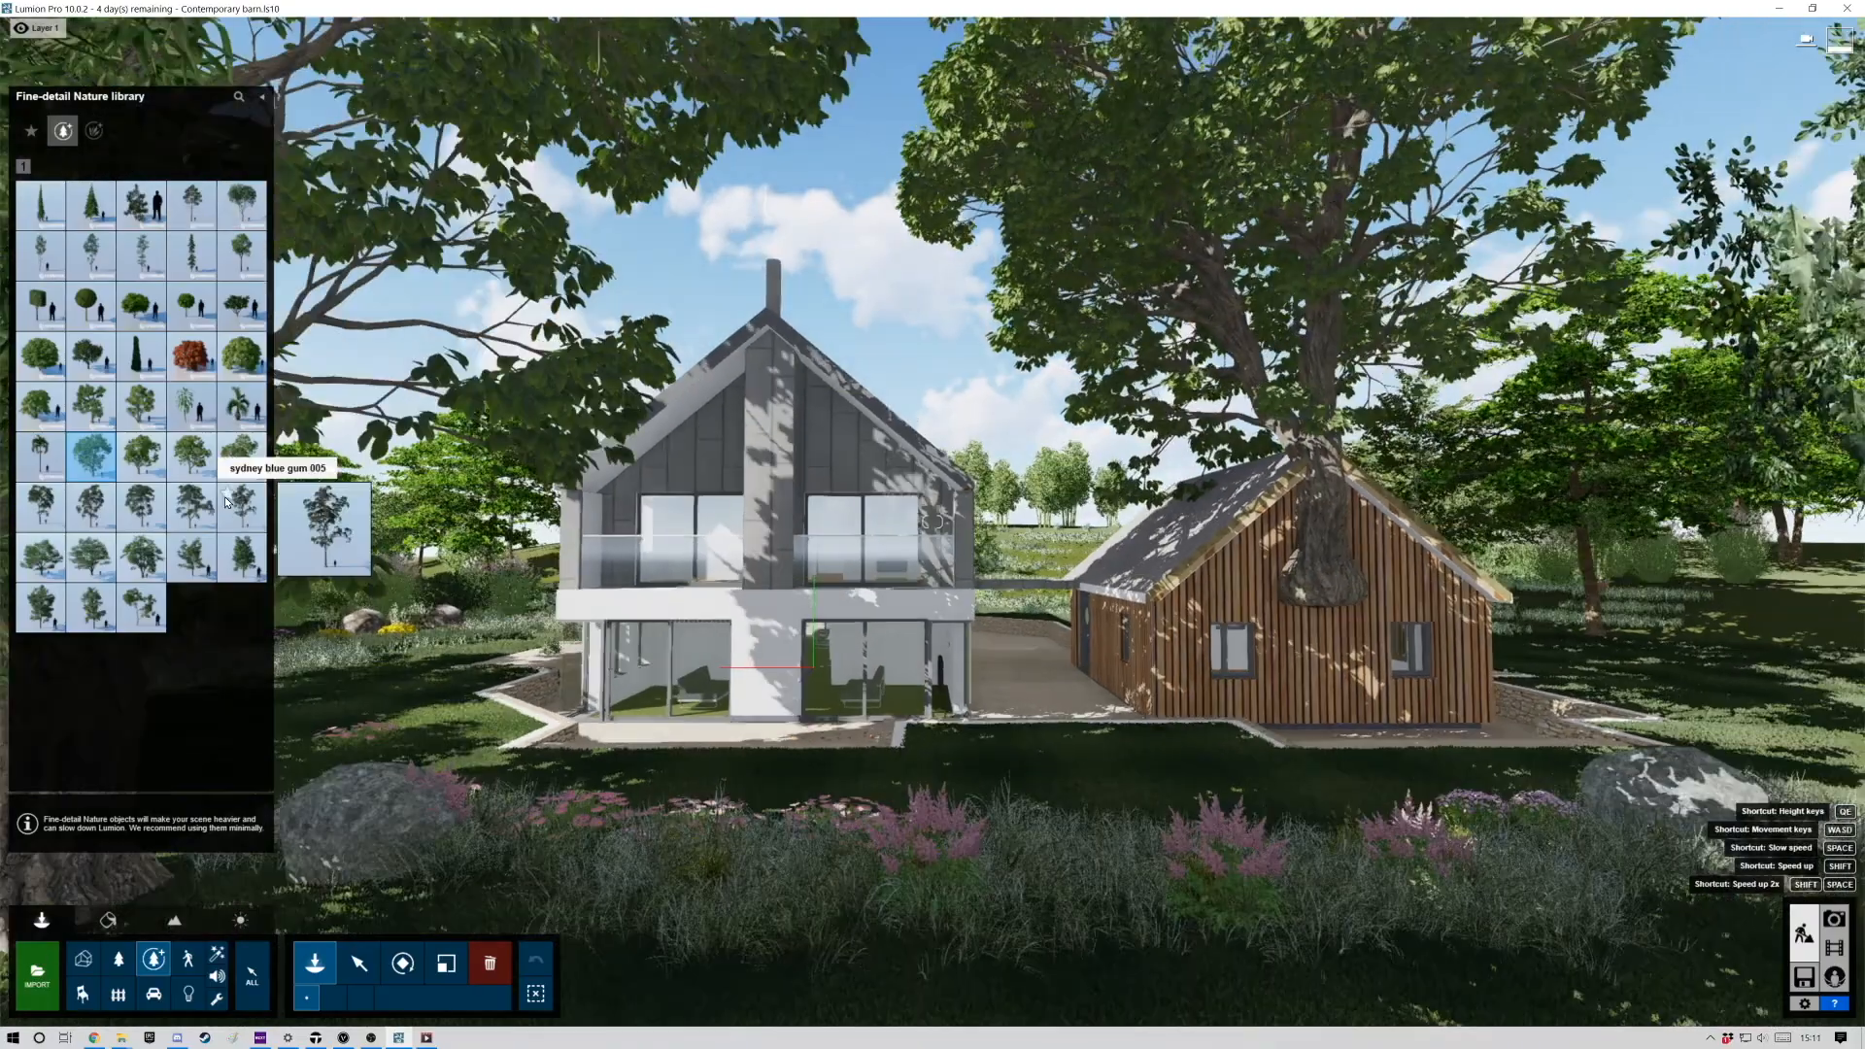
key(s)
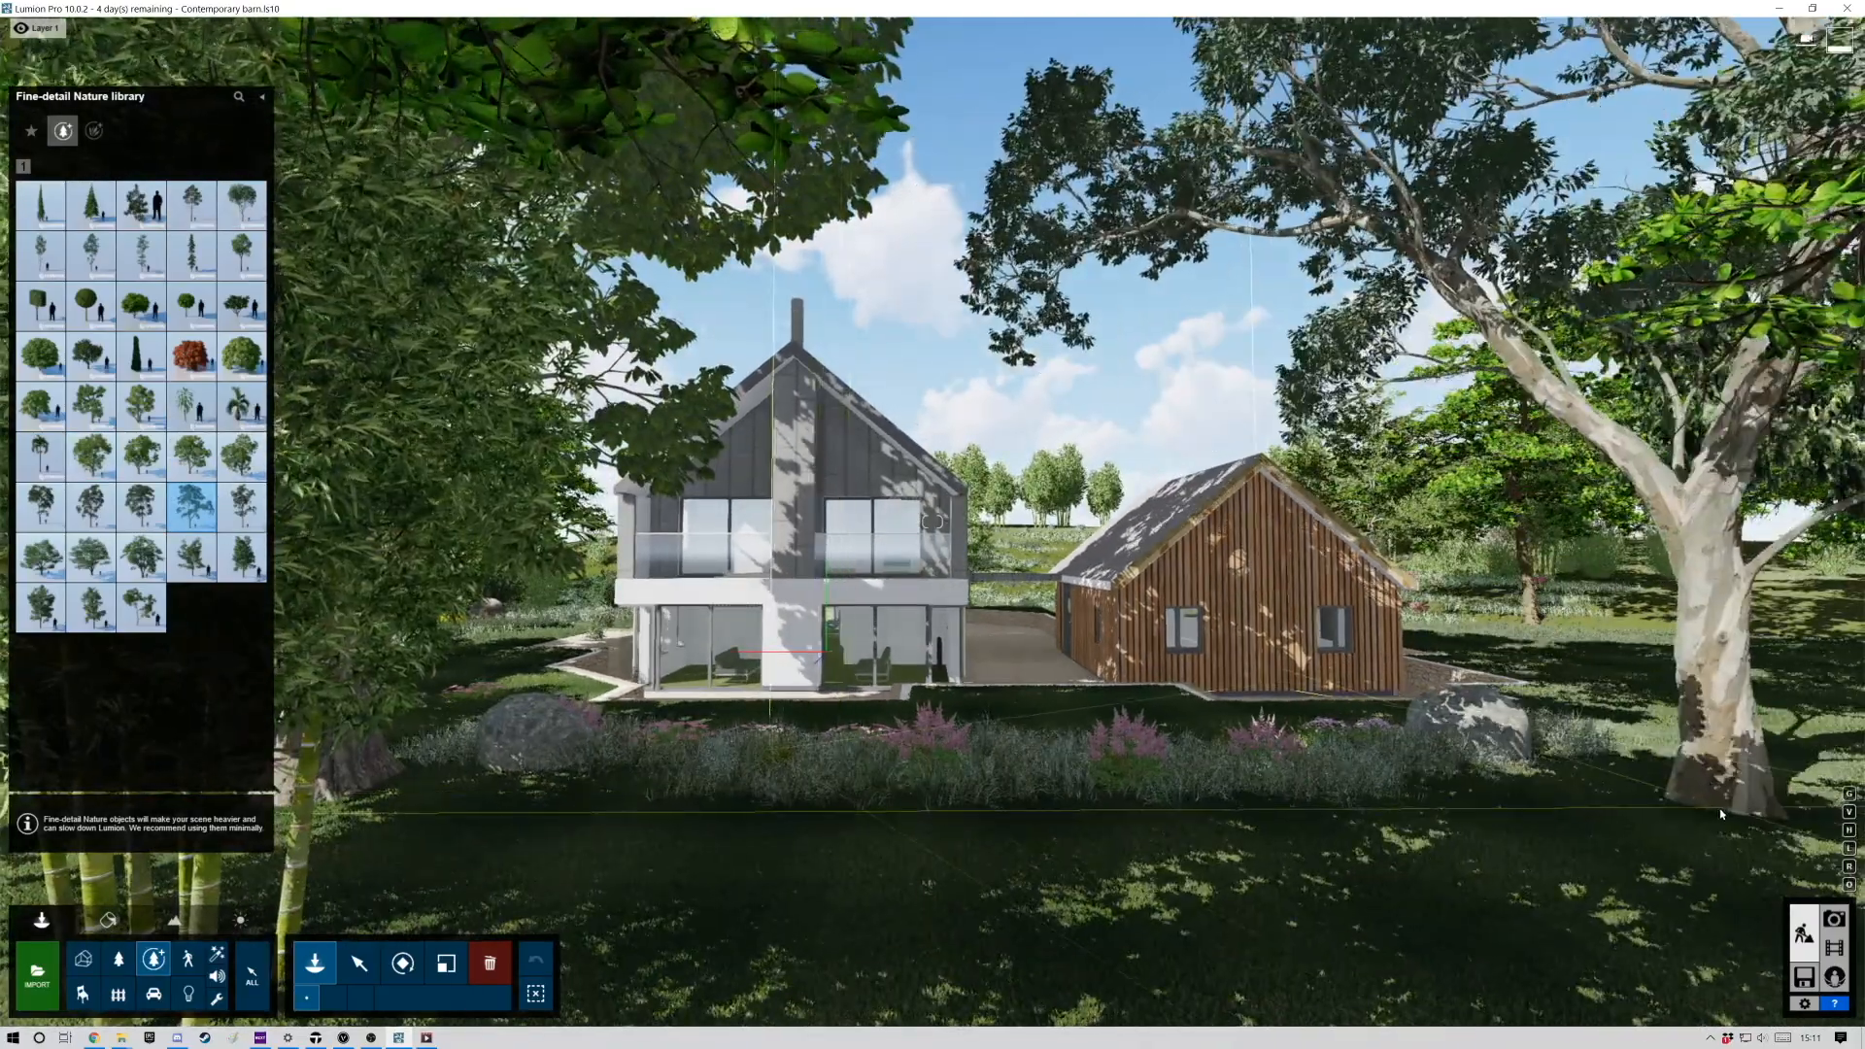
click(1722, 792)
key(w)
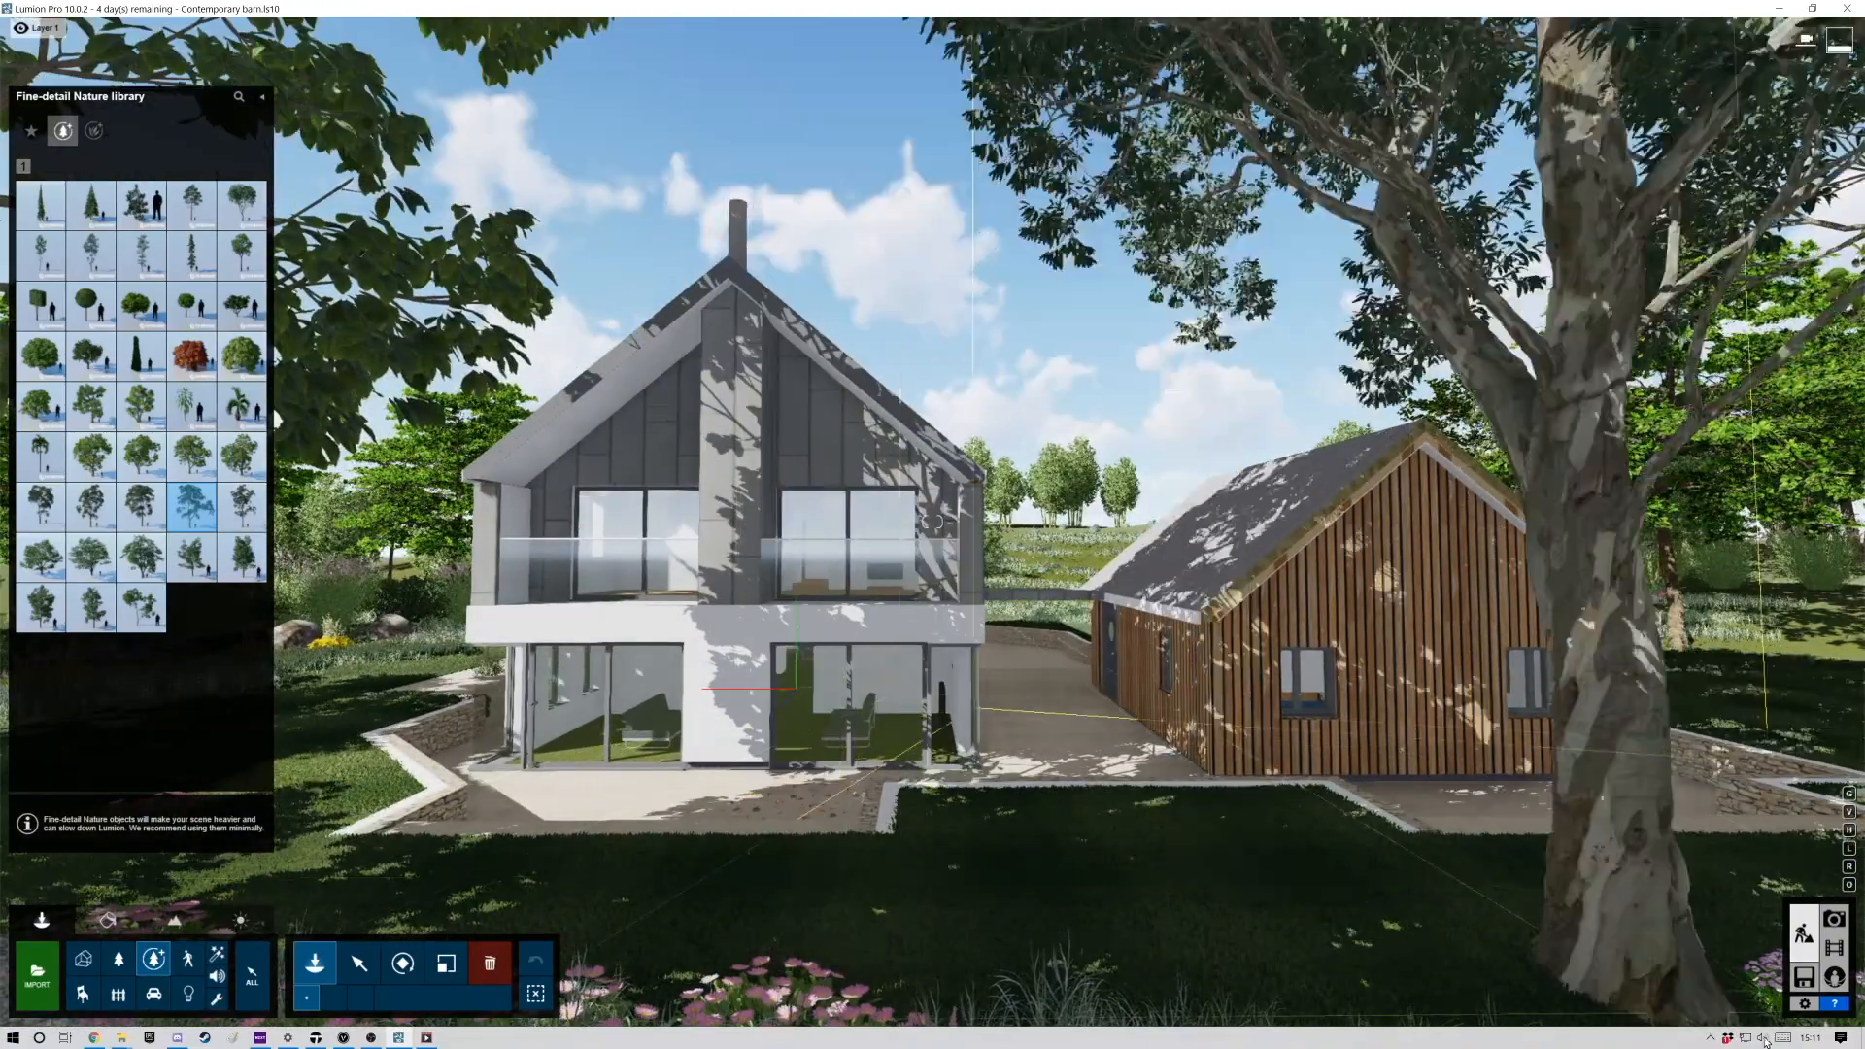
Switch to Photo mode and store the current garden view in empty photo slot 6.
click(1831, 918)
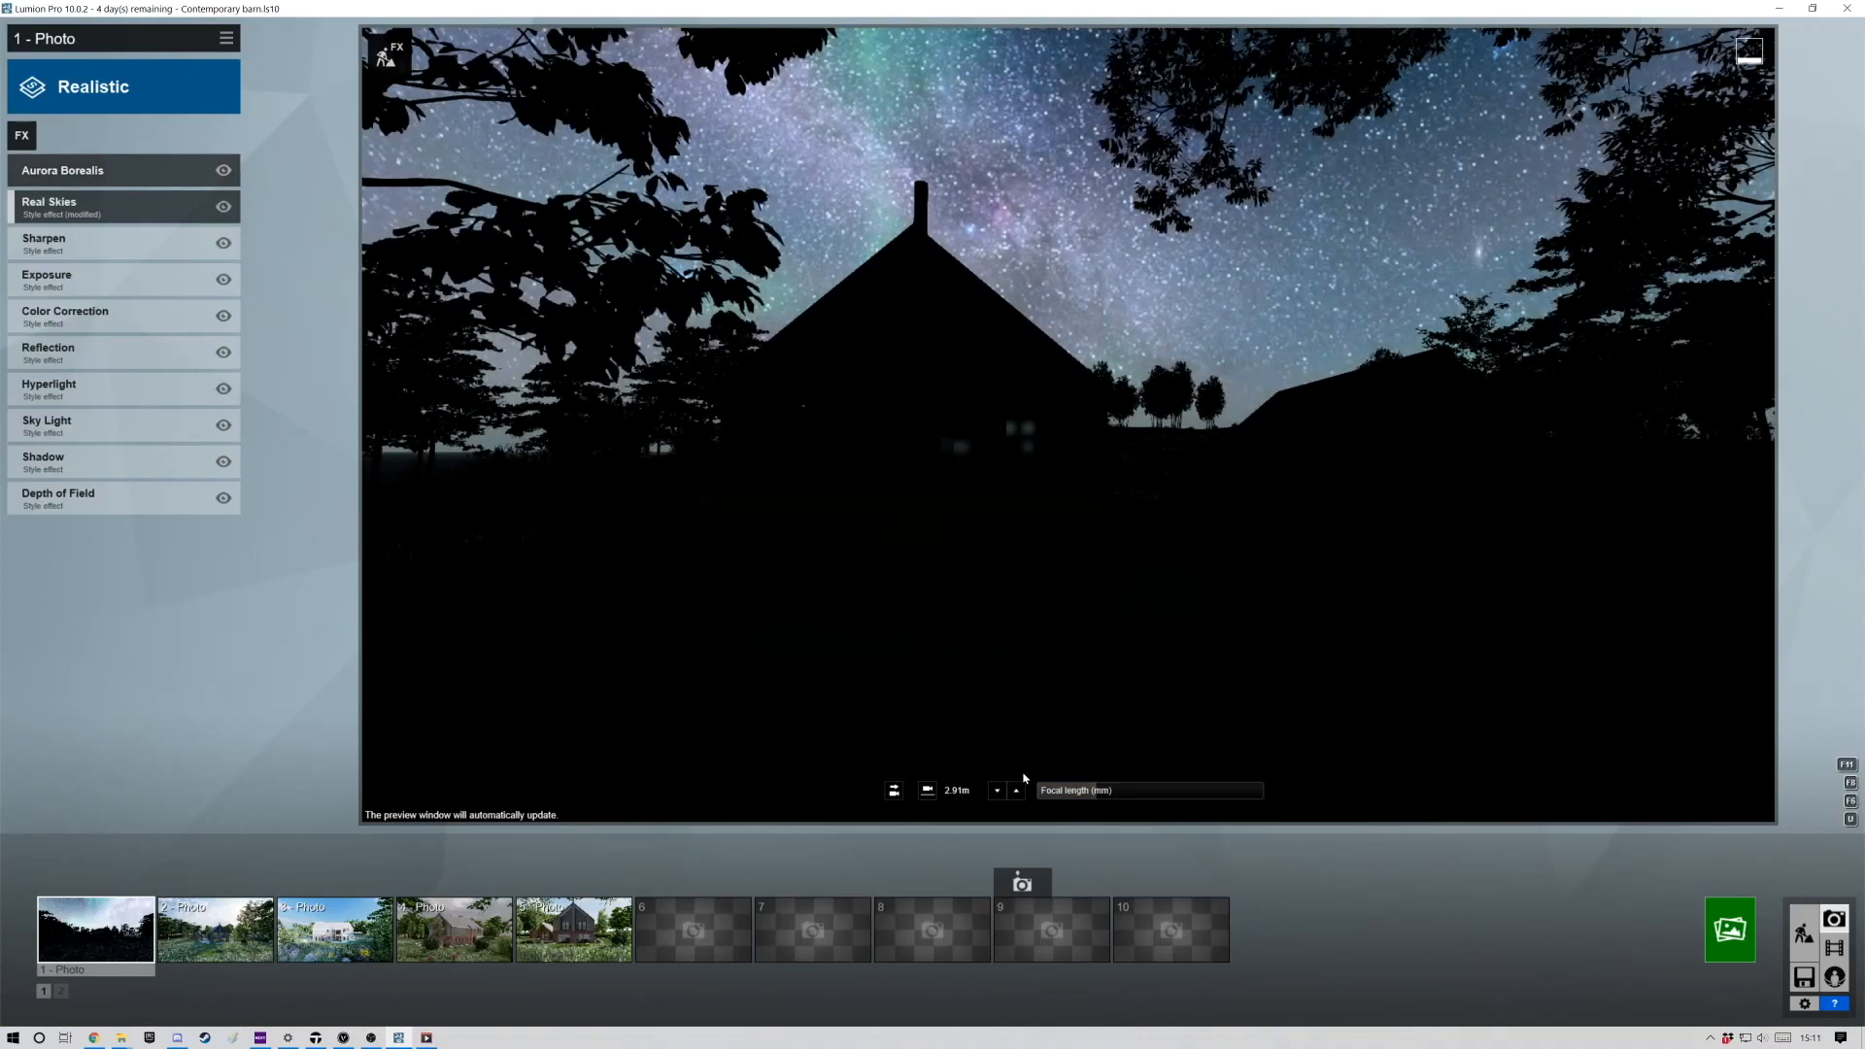
click(685, 923)
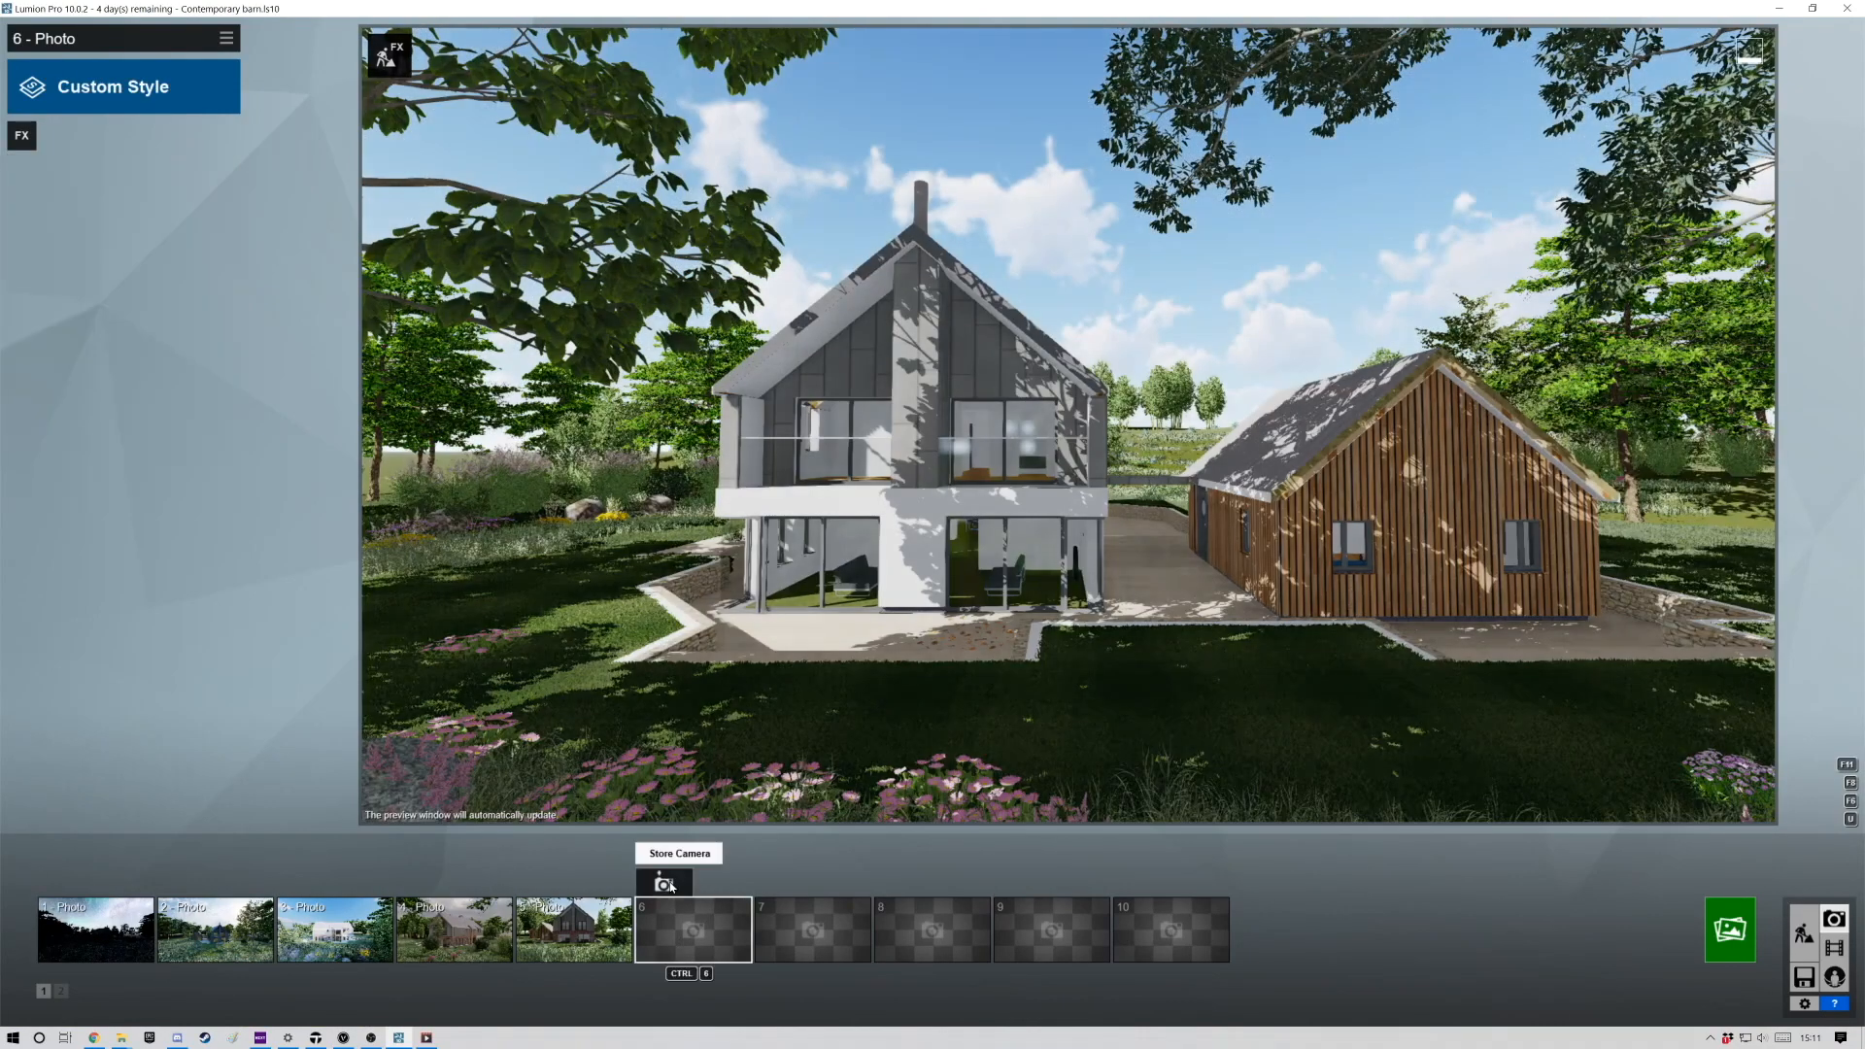
click(666, 884)
Reframe photo 6 from farther back to show both foreground boulders, store the camera, and apply the Dawn style.
key(d)
mouse_move(1069, 425)
right_down()
mouse_move(1086, 413)
mouse_move(1086, 442)
right_up()
key(s)
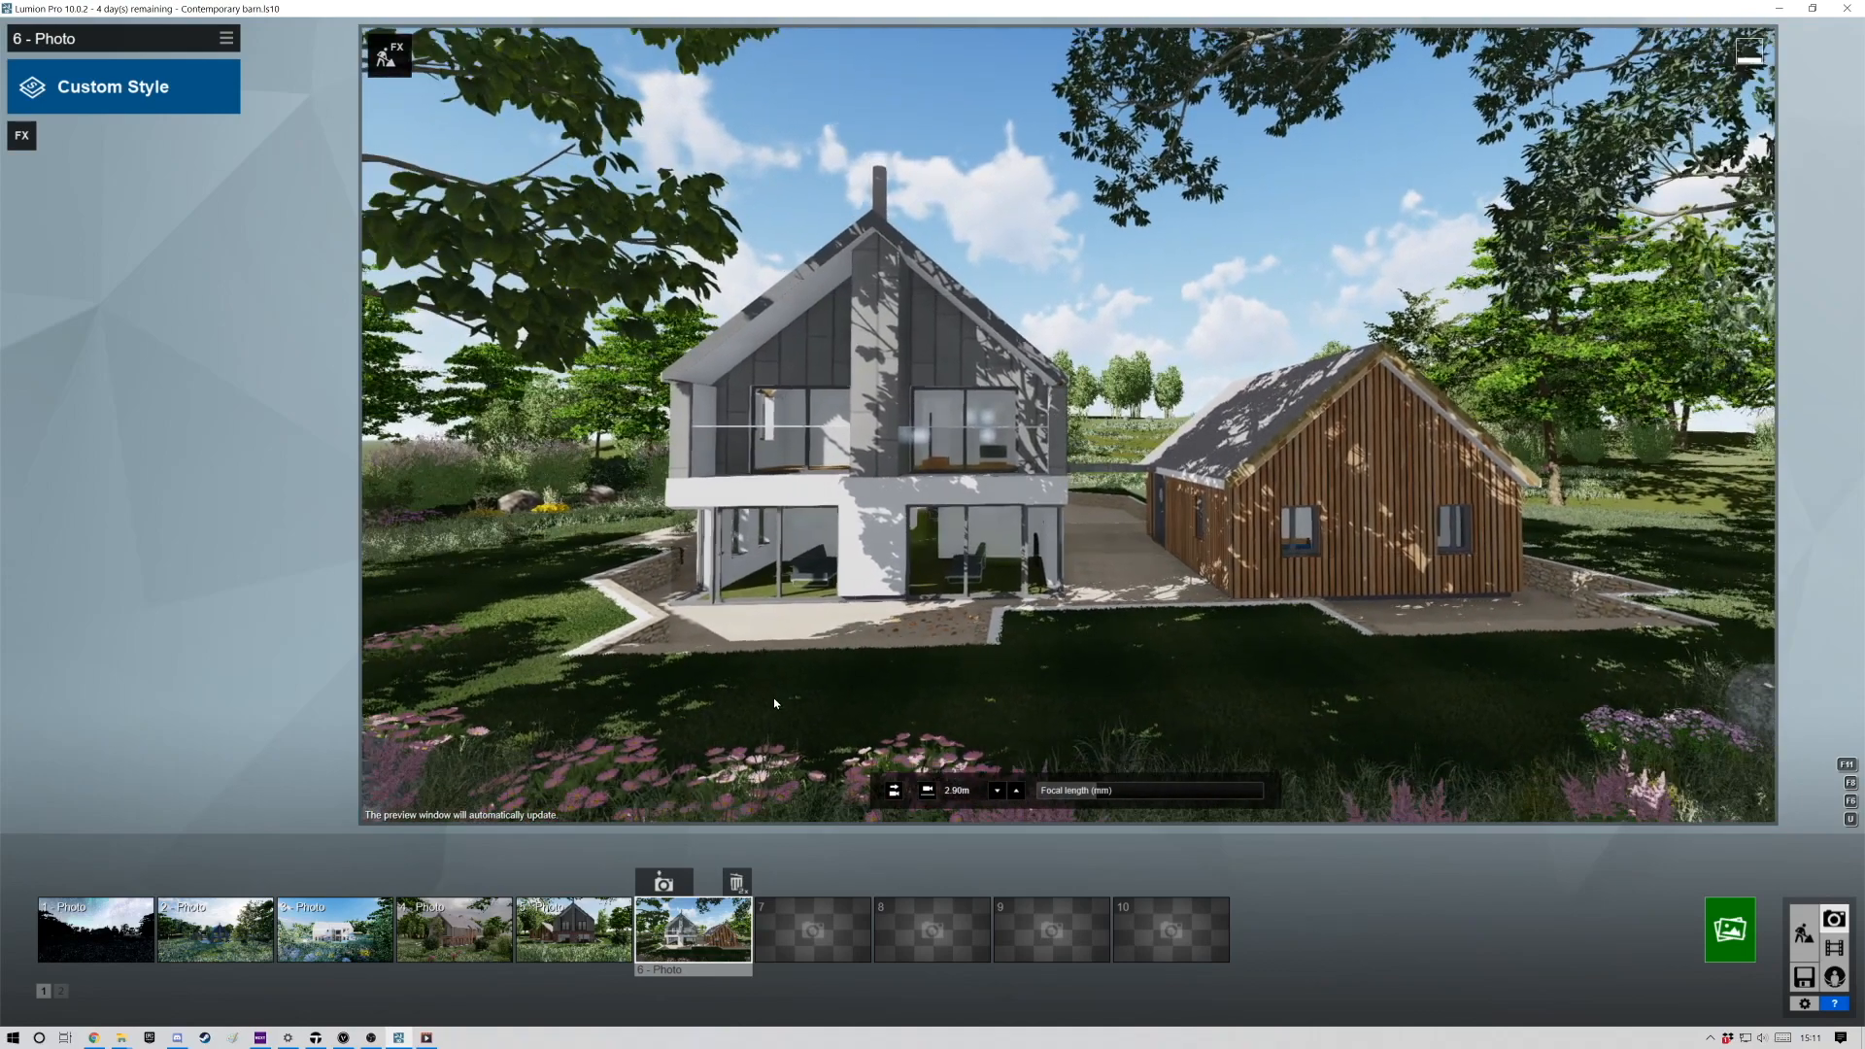
key(d)
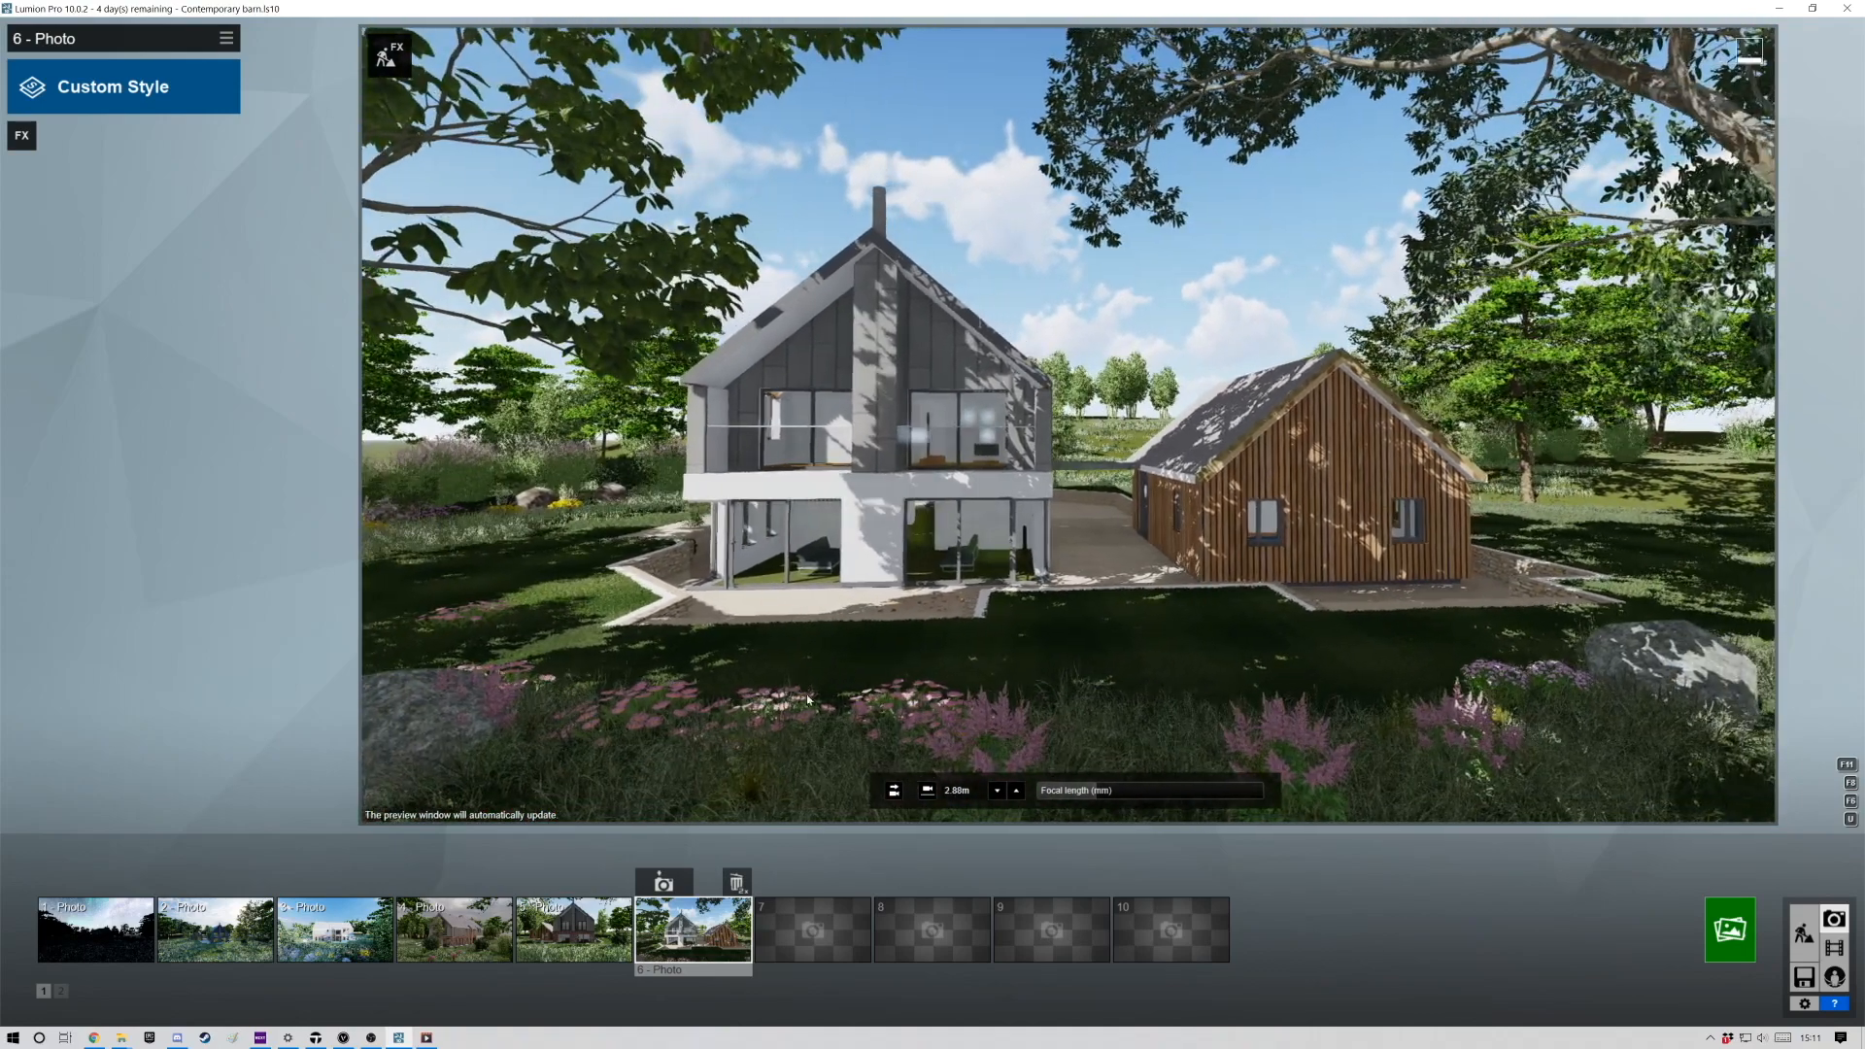
click(674, 889)
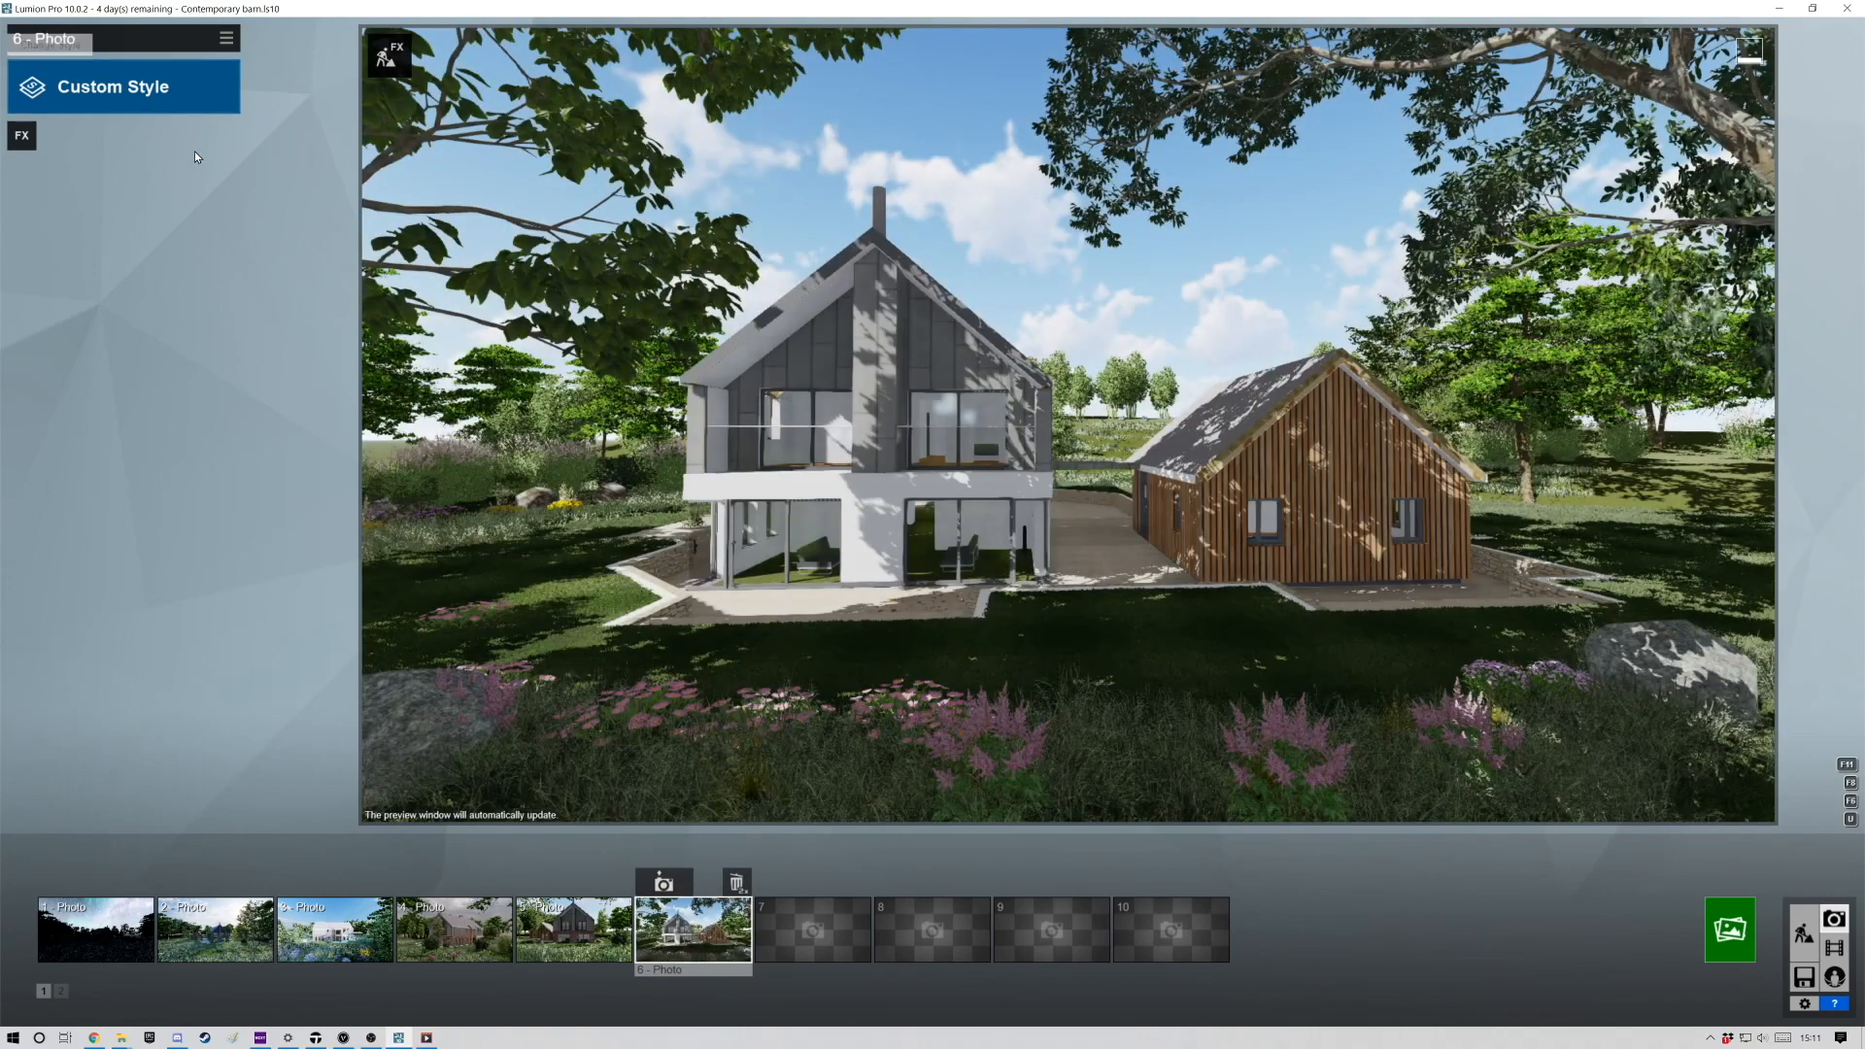
click(157, 96)
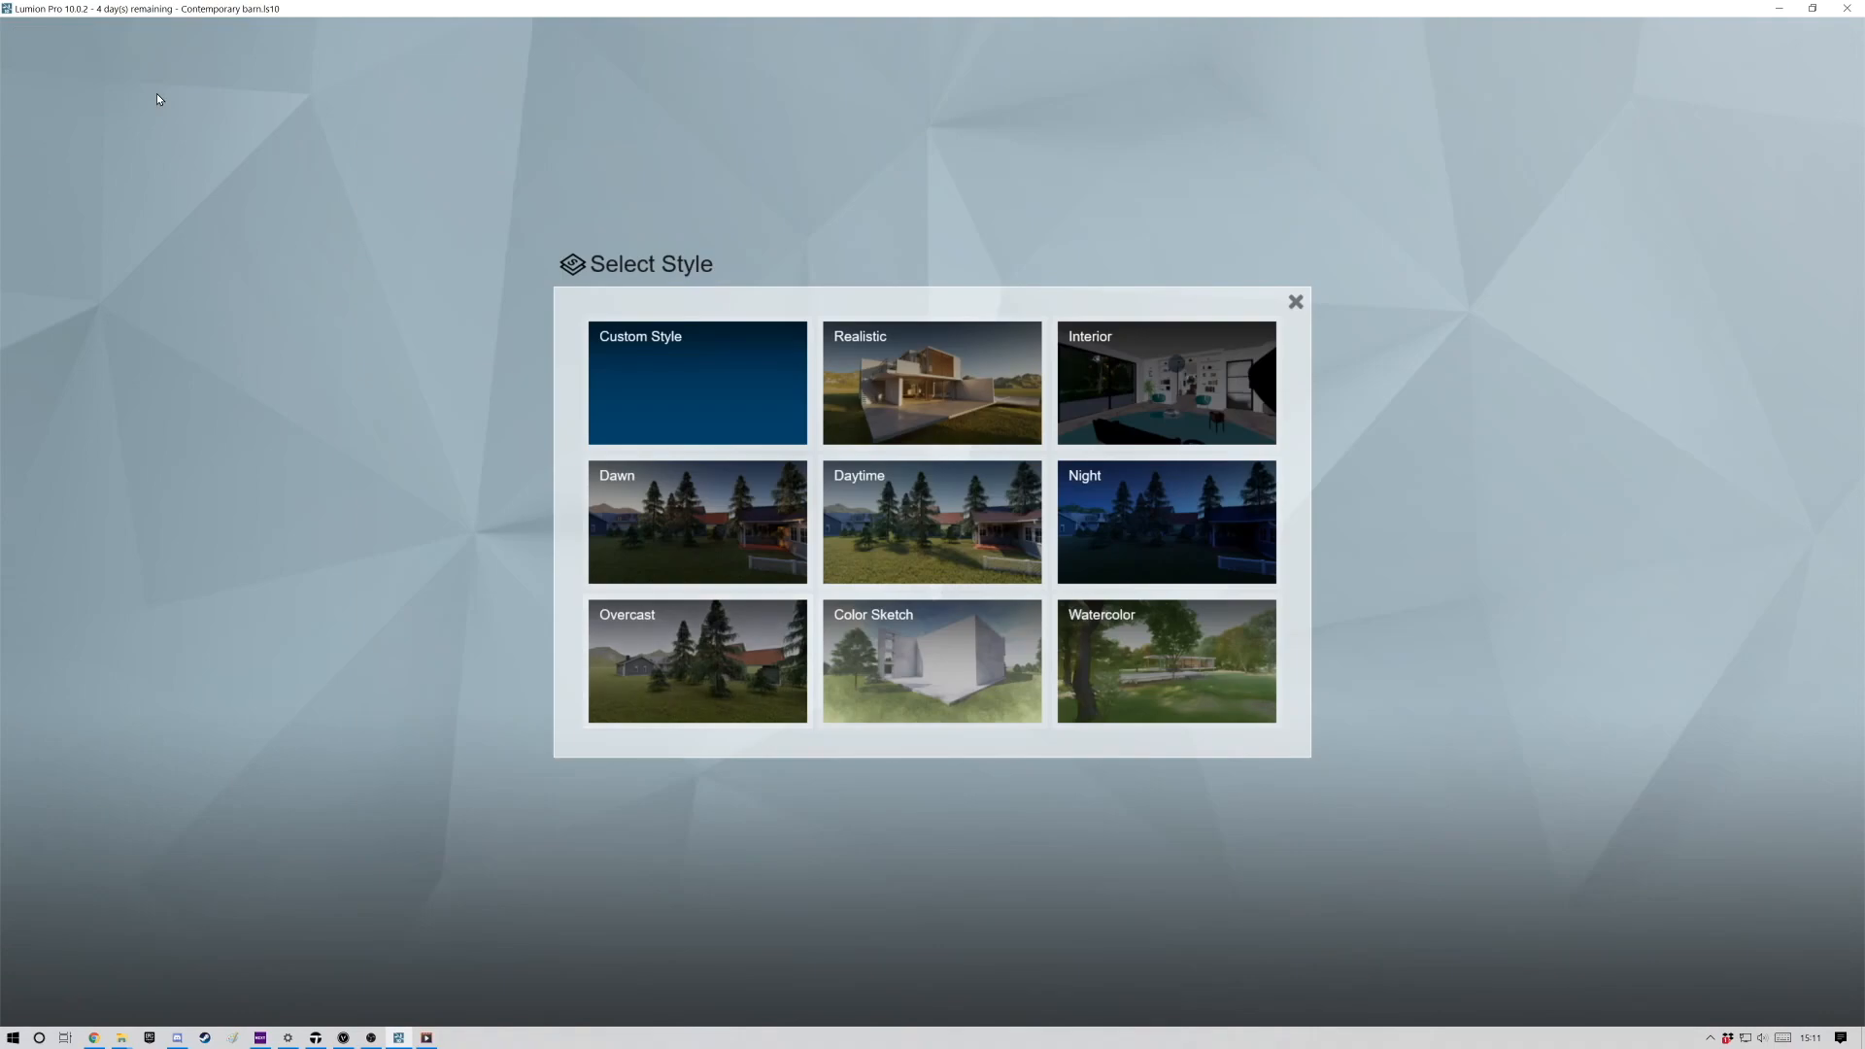
click(722, 518)
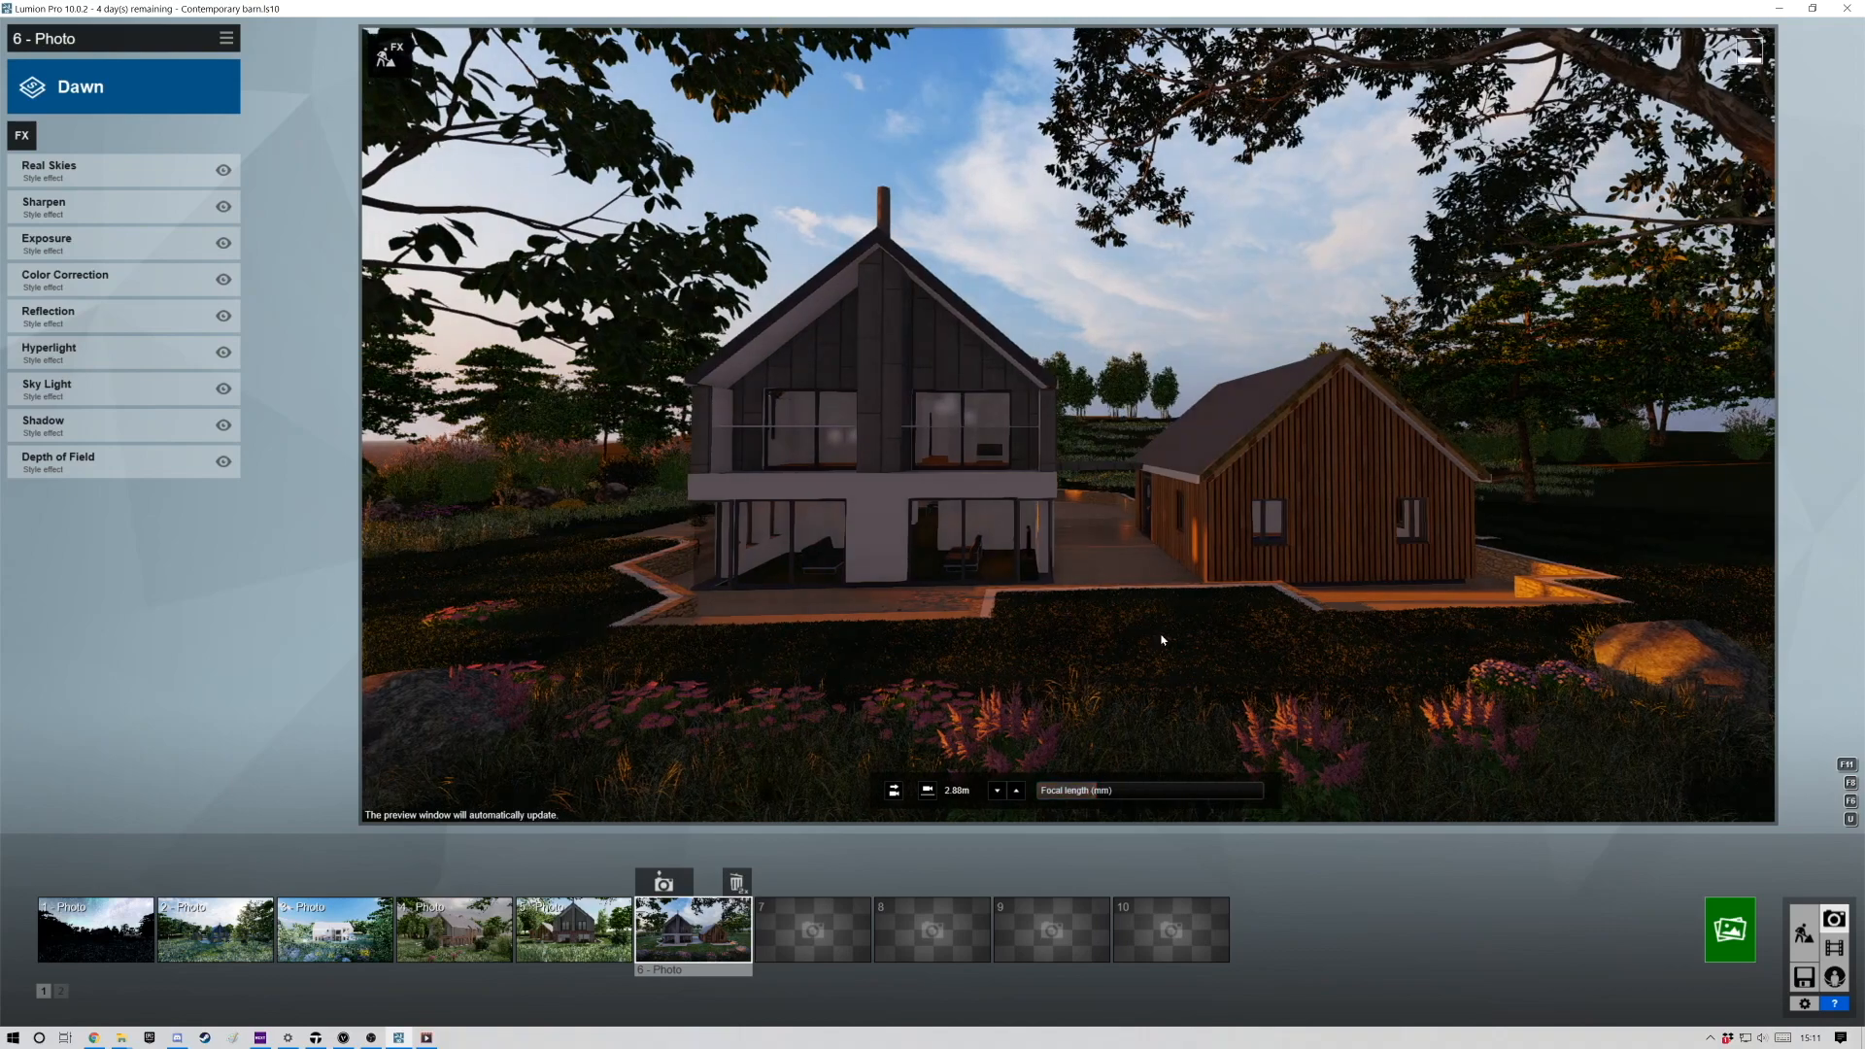
Increase photo 6's focal length slightly, recompose the house and outbuilding between the framing trees, and store the camera again.
right_drag(1162, 641, 1139, 658)
key(d)
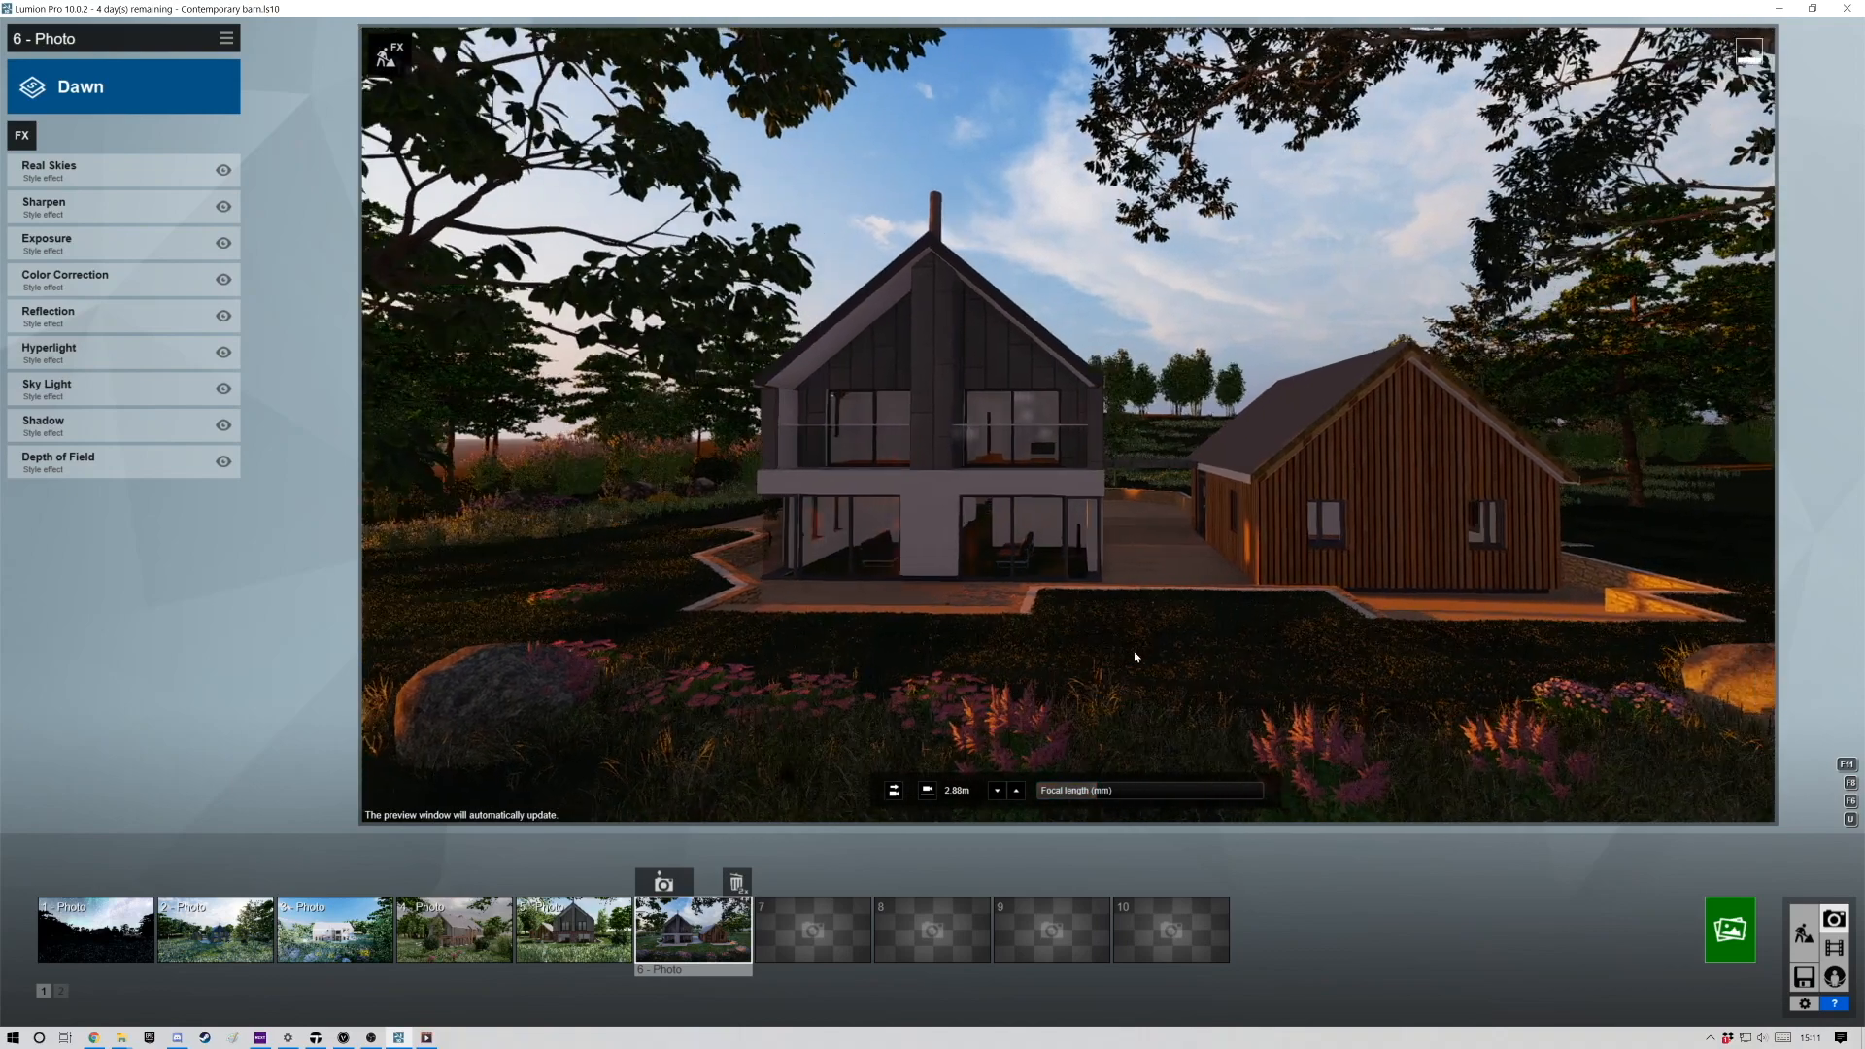
key(d)
key(a)
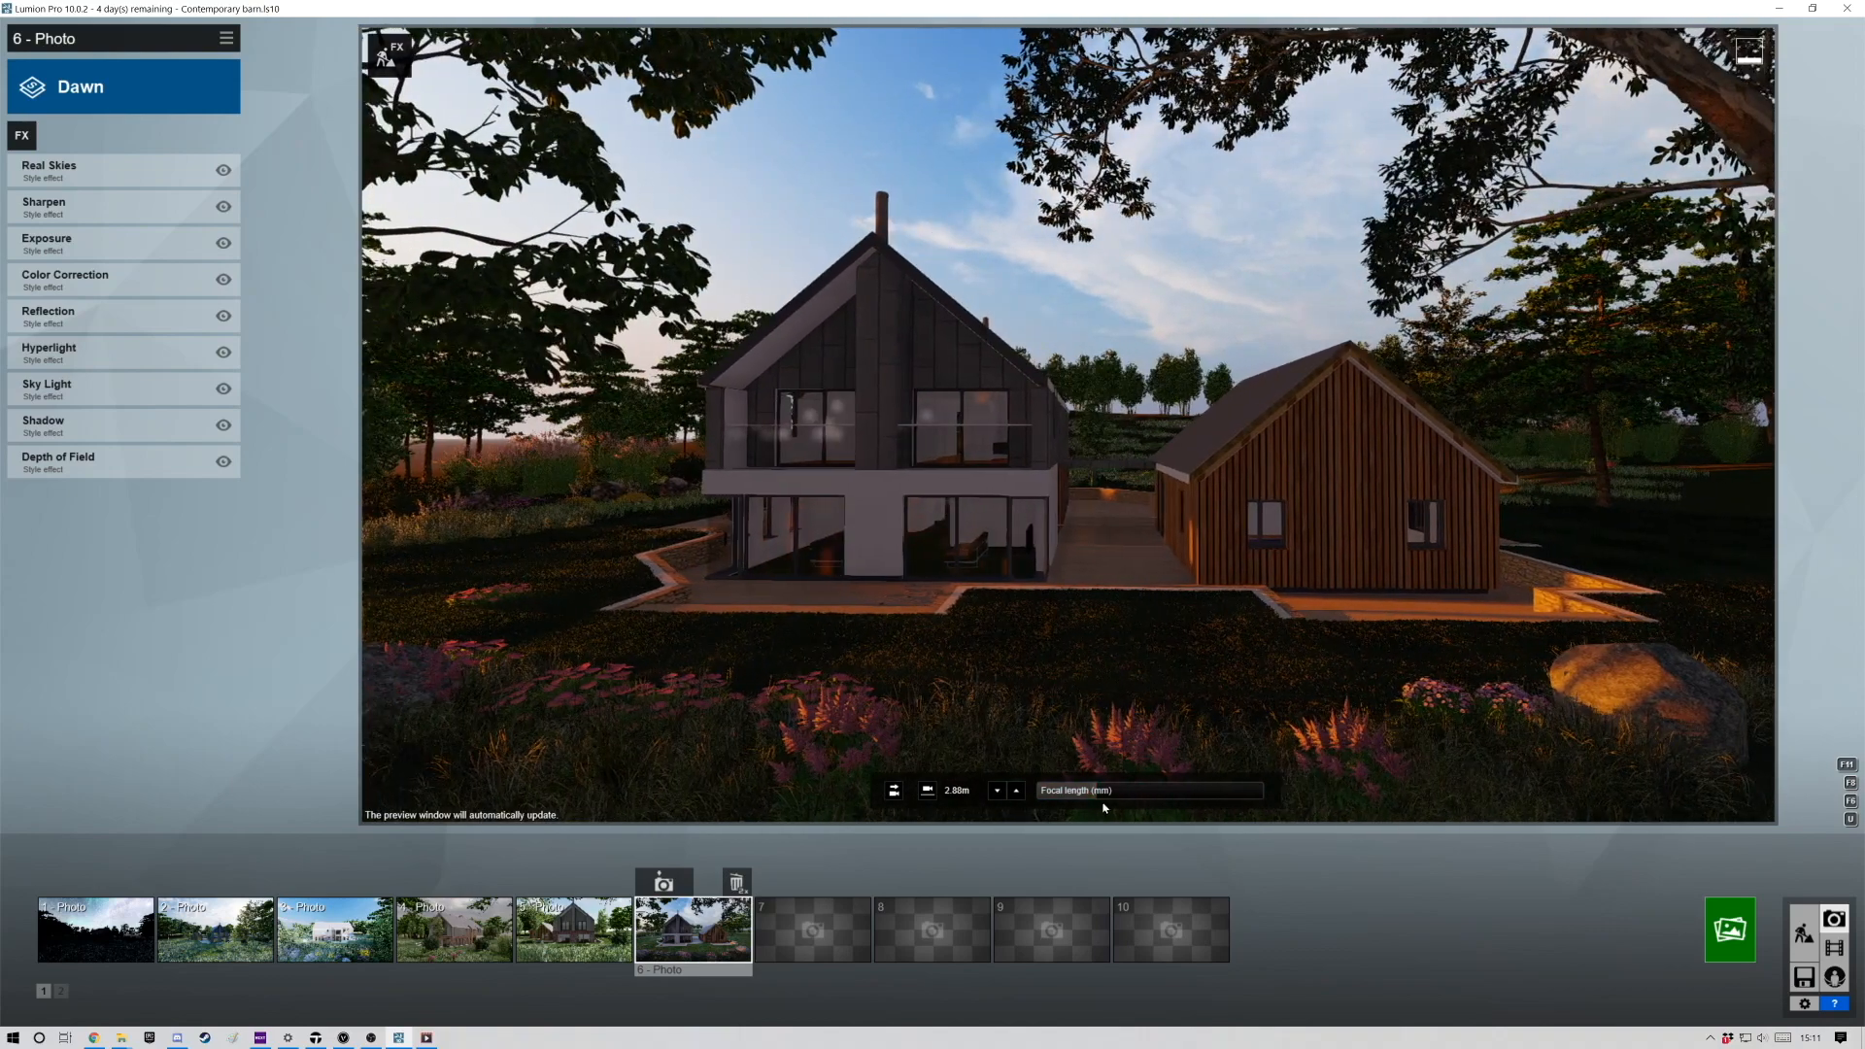
drag(1099, 793, 1105, 791)
mouse_move(1087, 719)
right_down()
mouse_move(1142, 720)
mouse_move(1117, 710)
right_up()
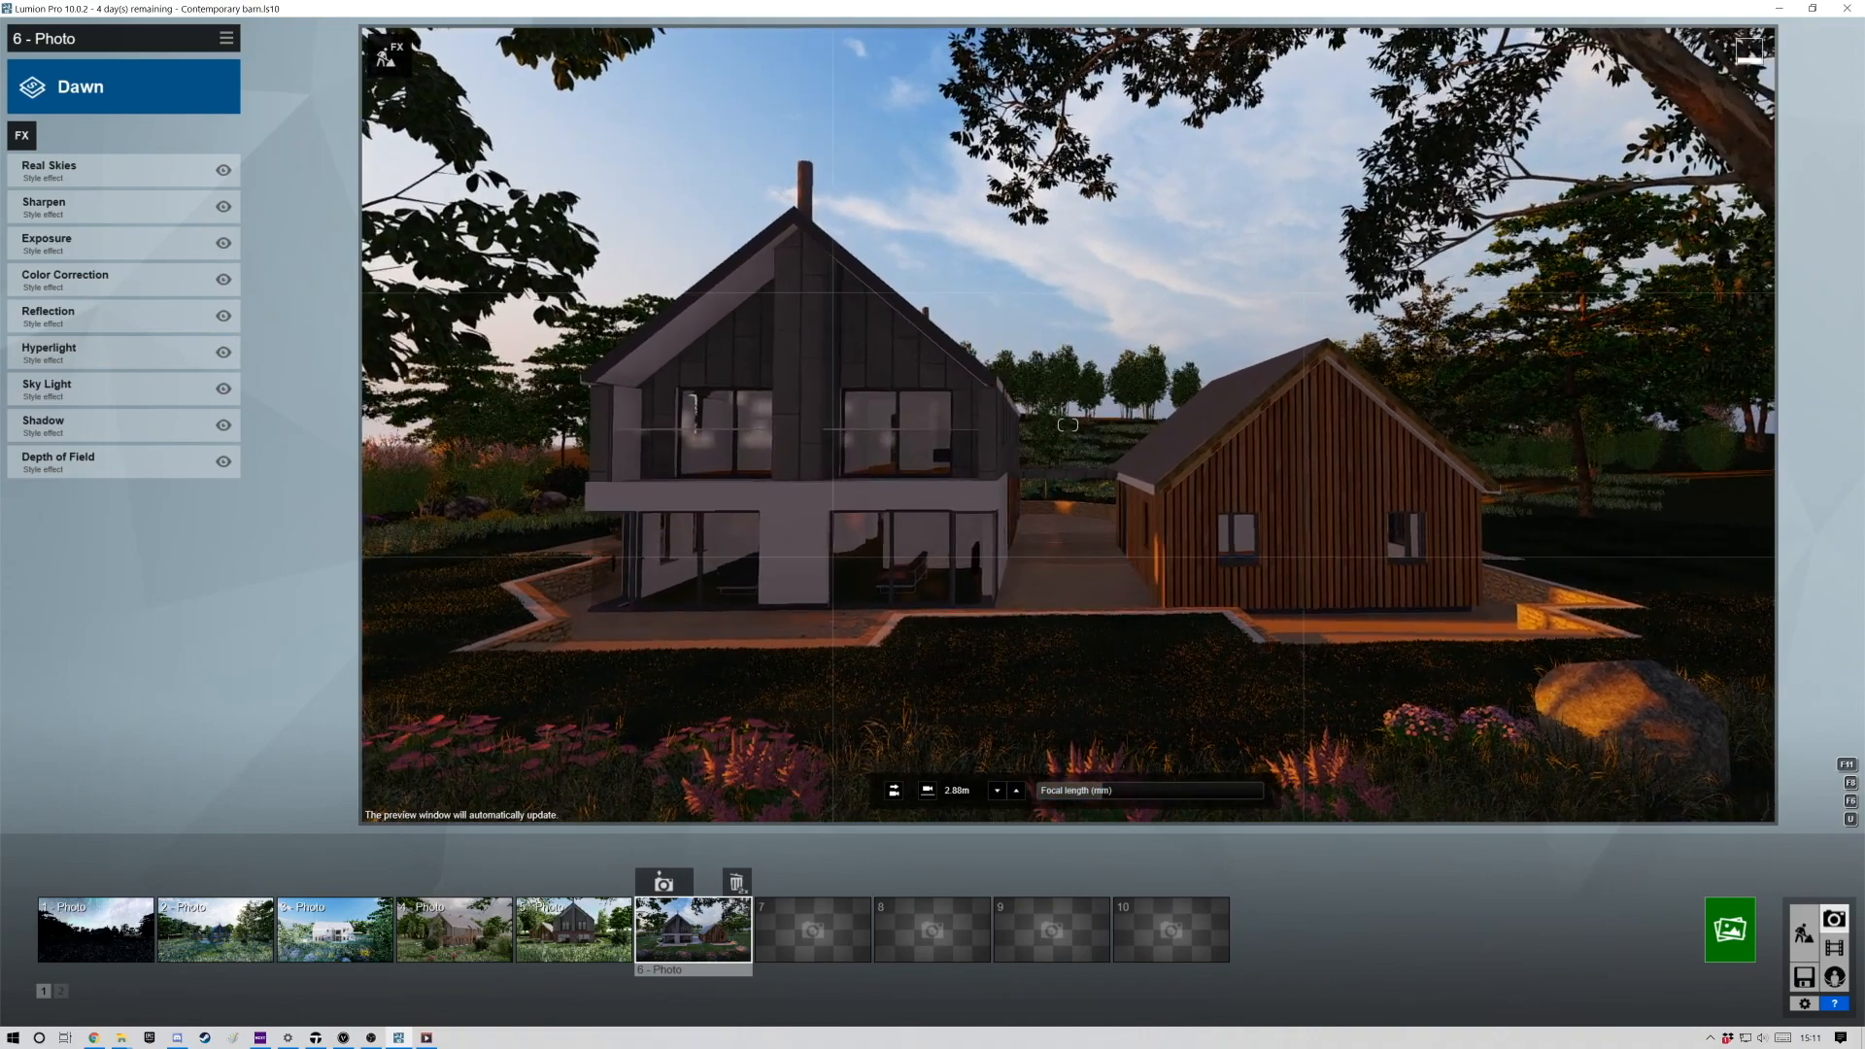
key(s)
key(a)
click(664, 884)
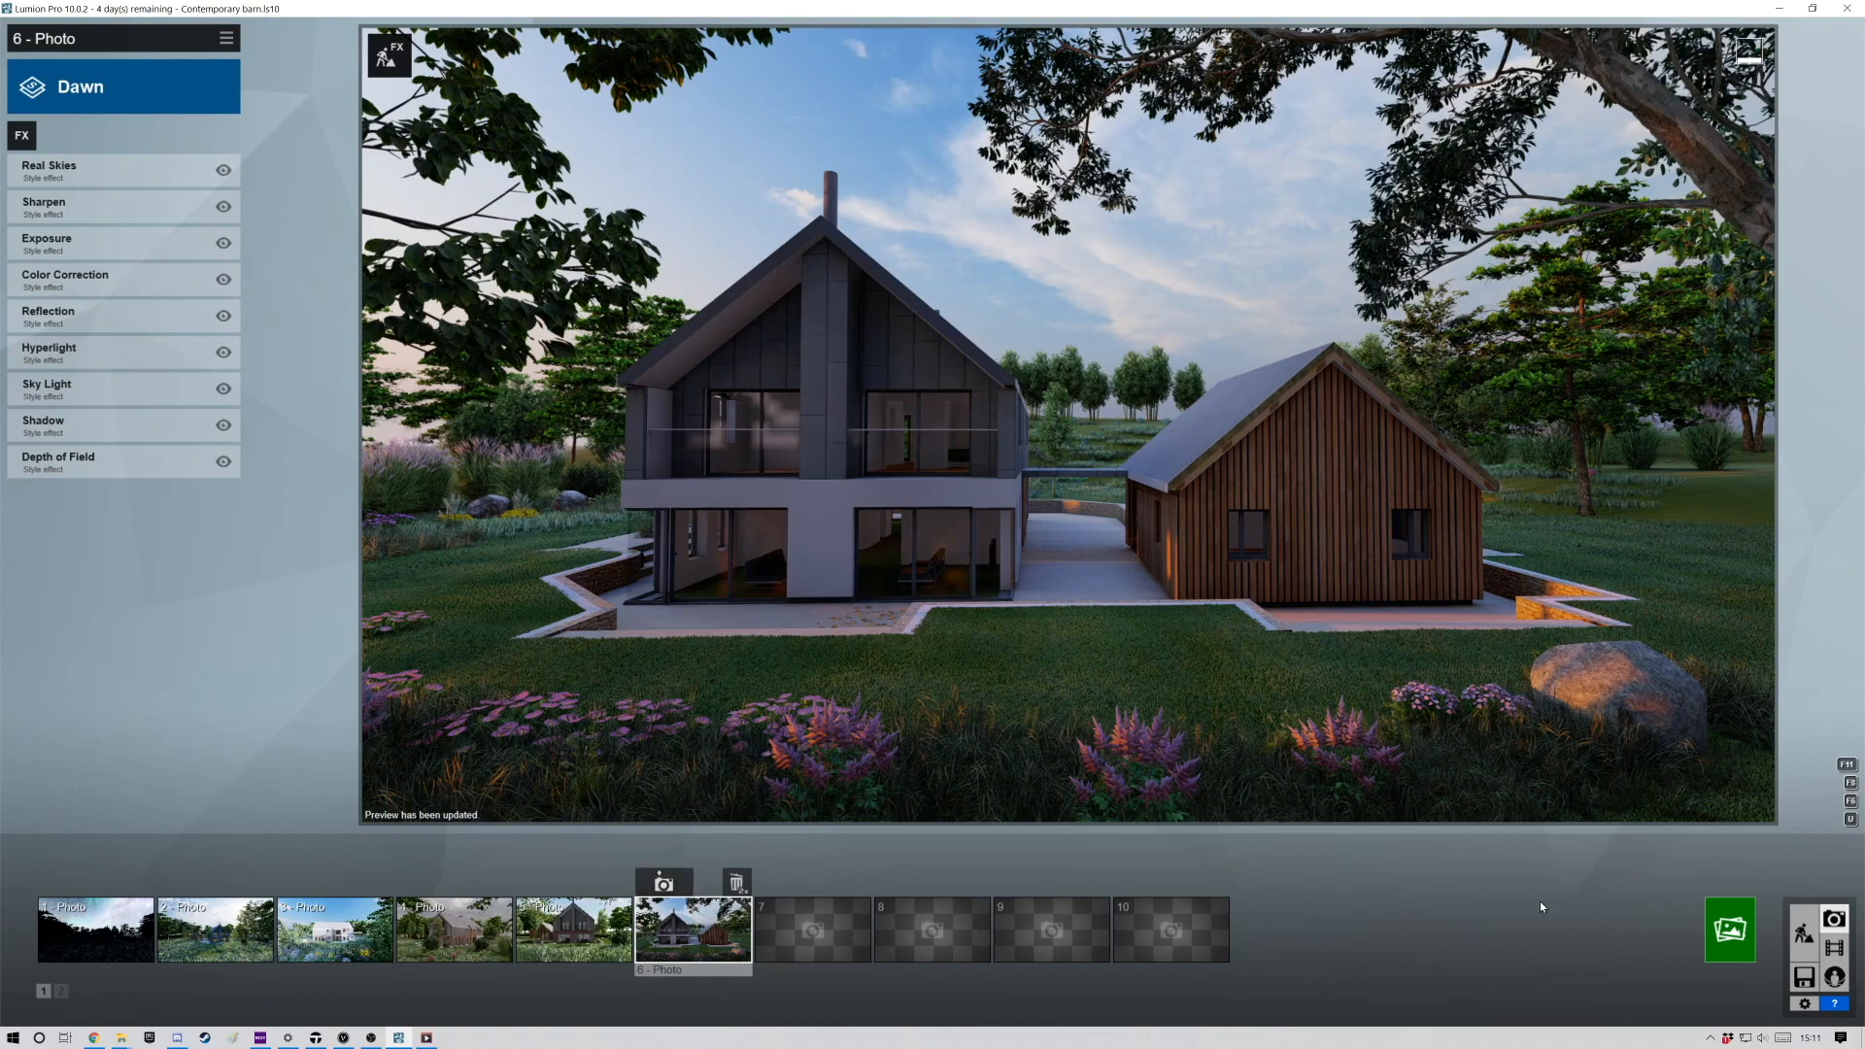
Choose to render the full set of six photos at Print size, 3840x2160.
click(1732, 930)
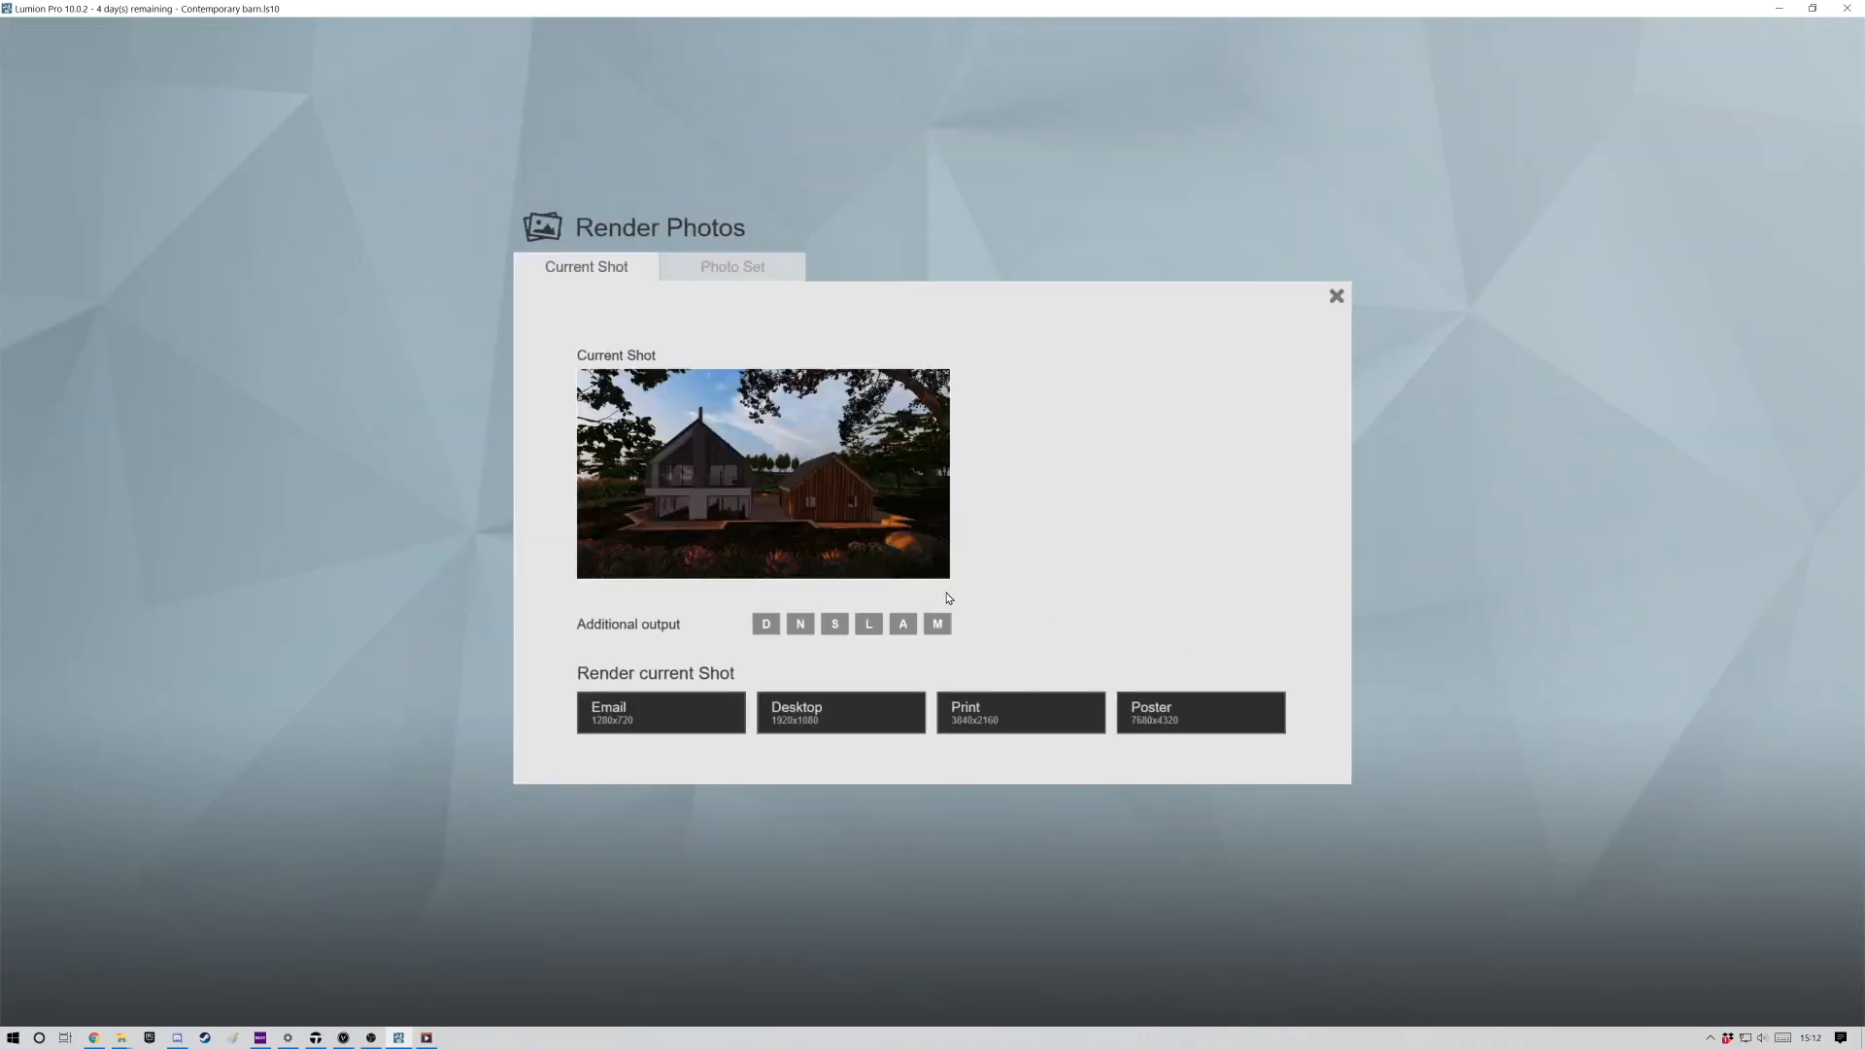
click(741, 277)
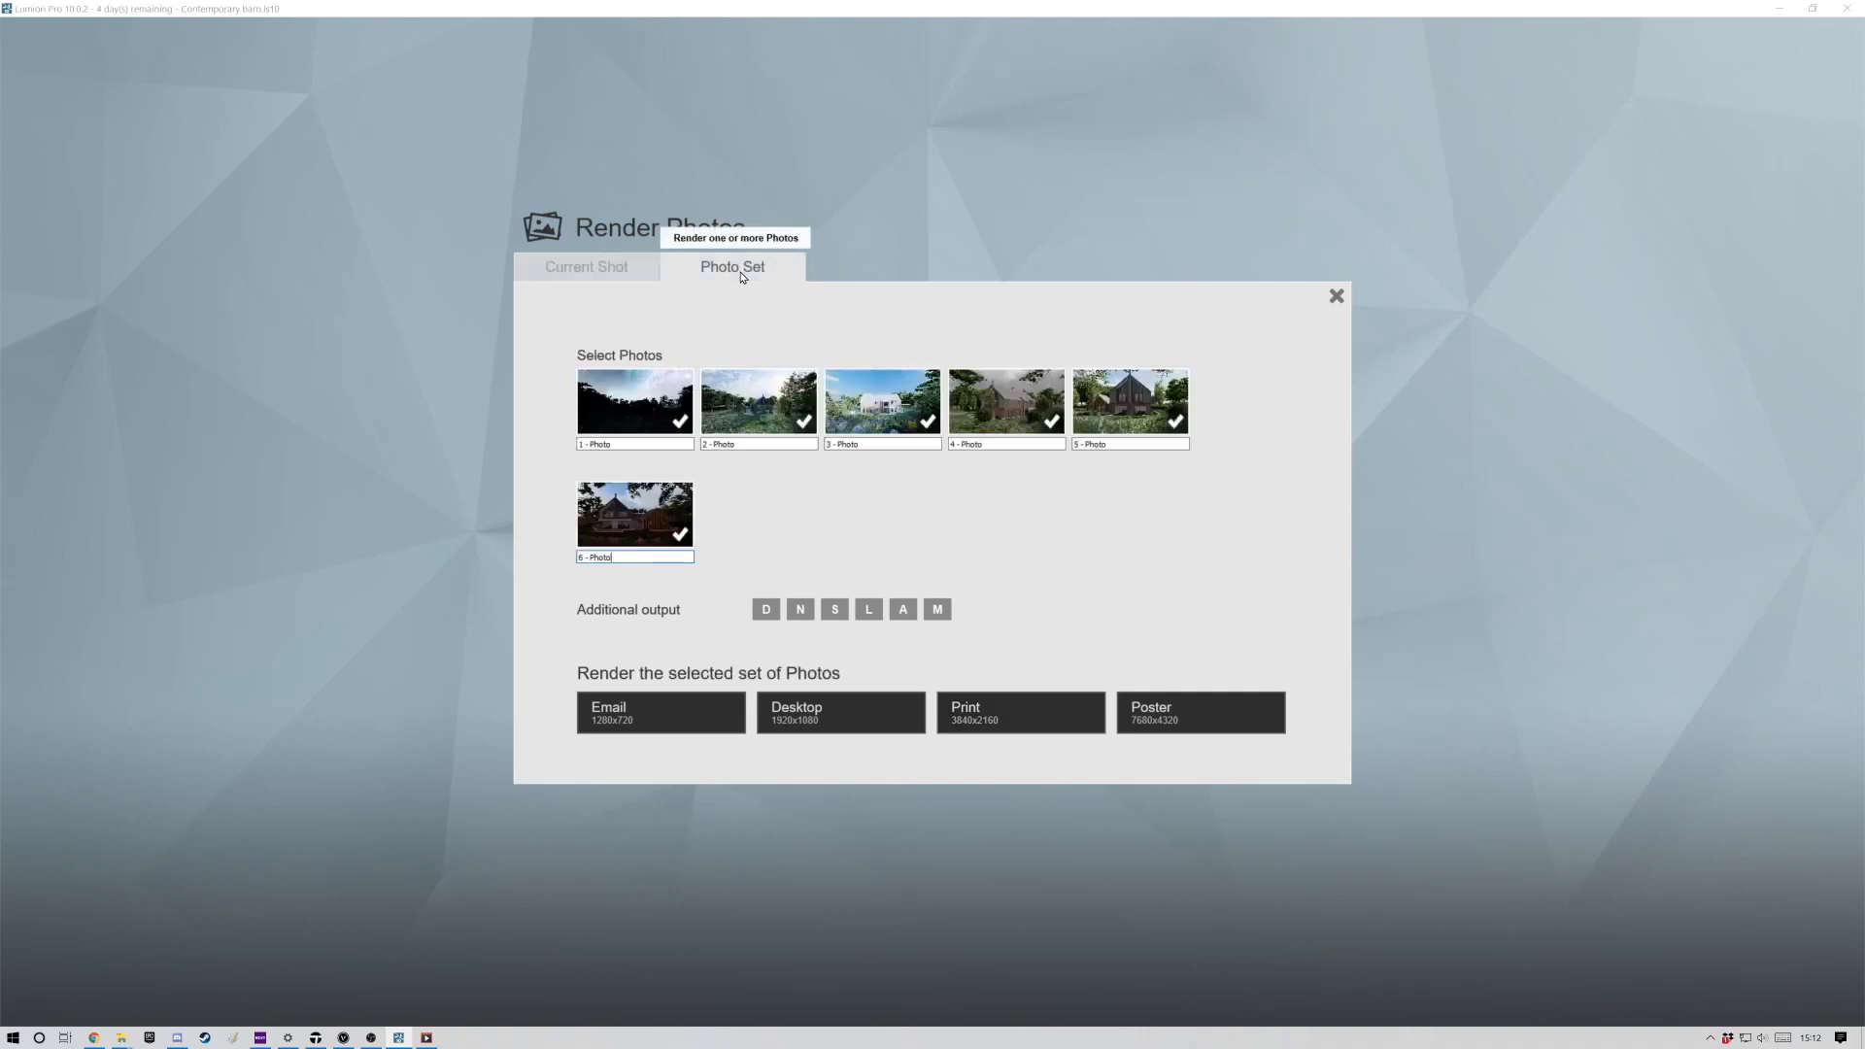
click(980, 721)
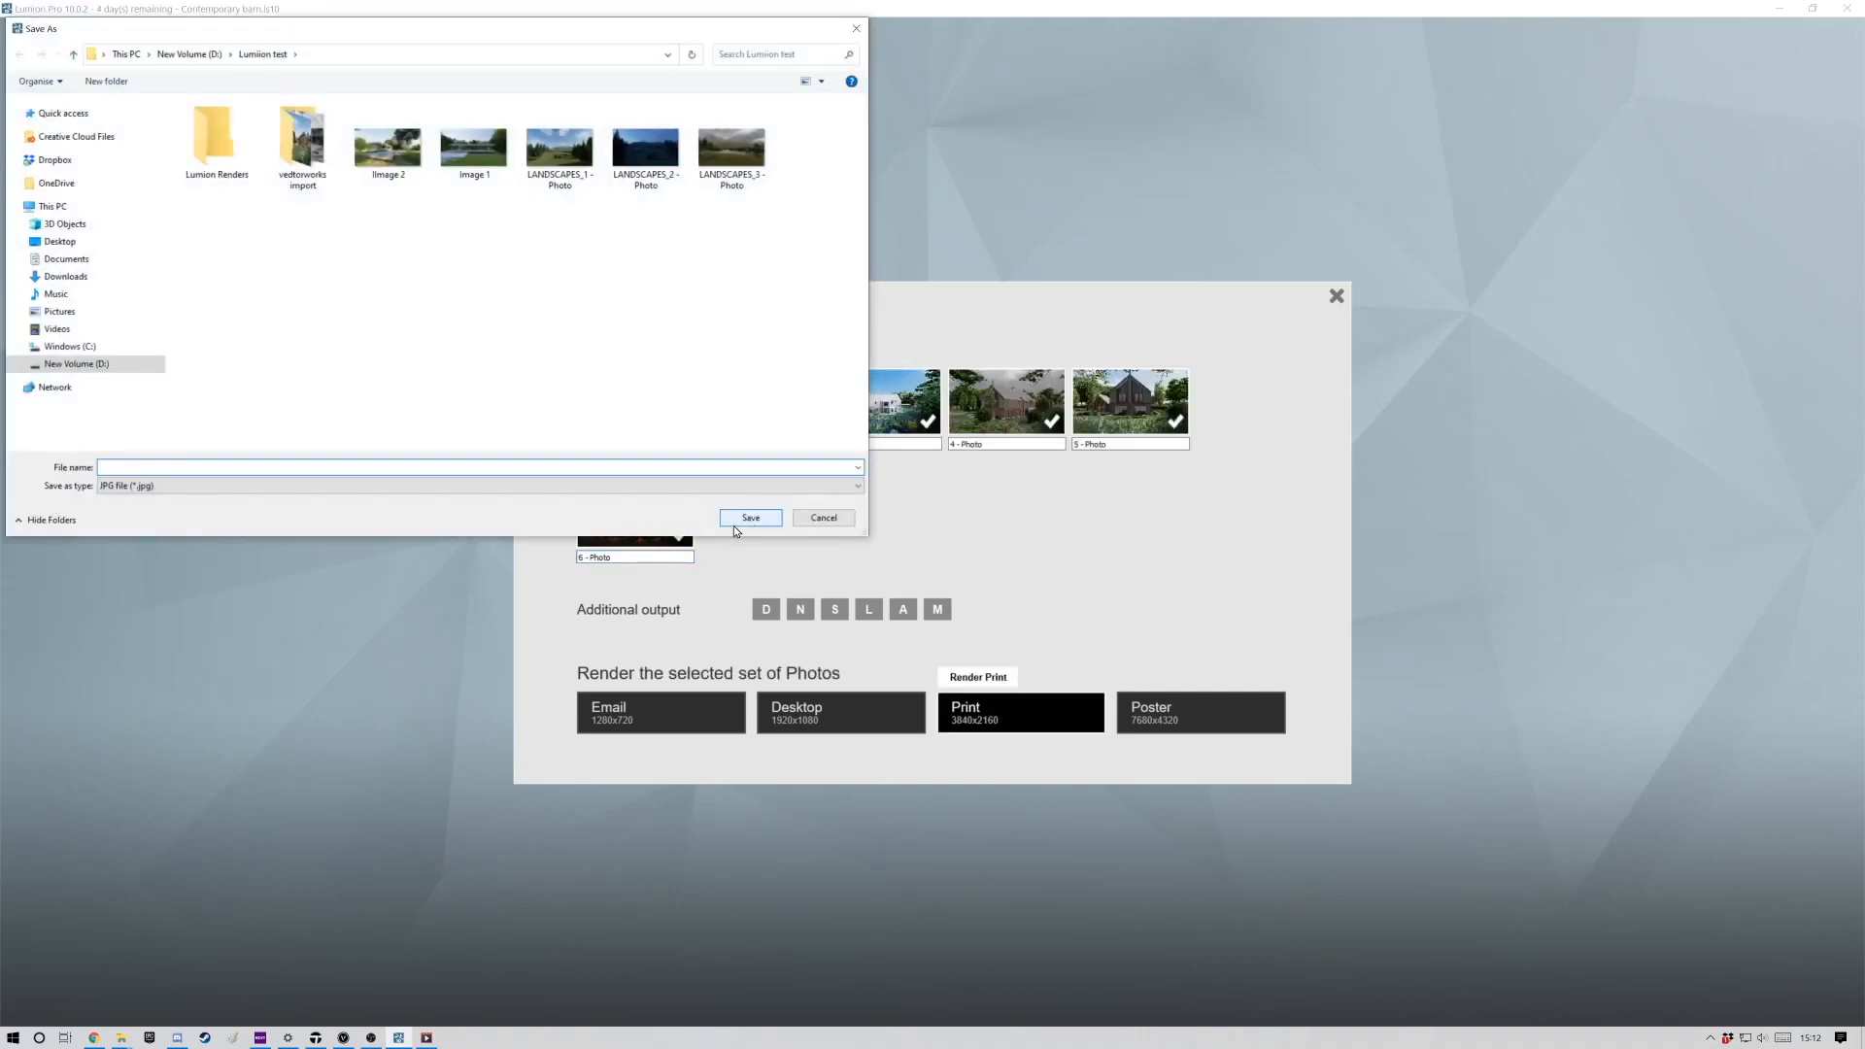
Save the photo set as JPG files named "barn renders" in D:\Lumiion test\Lumion Renders and start the rendering.
click(110, 371)
click(489, 147)
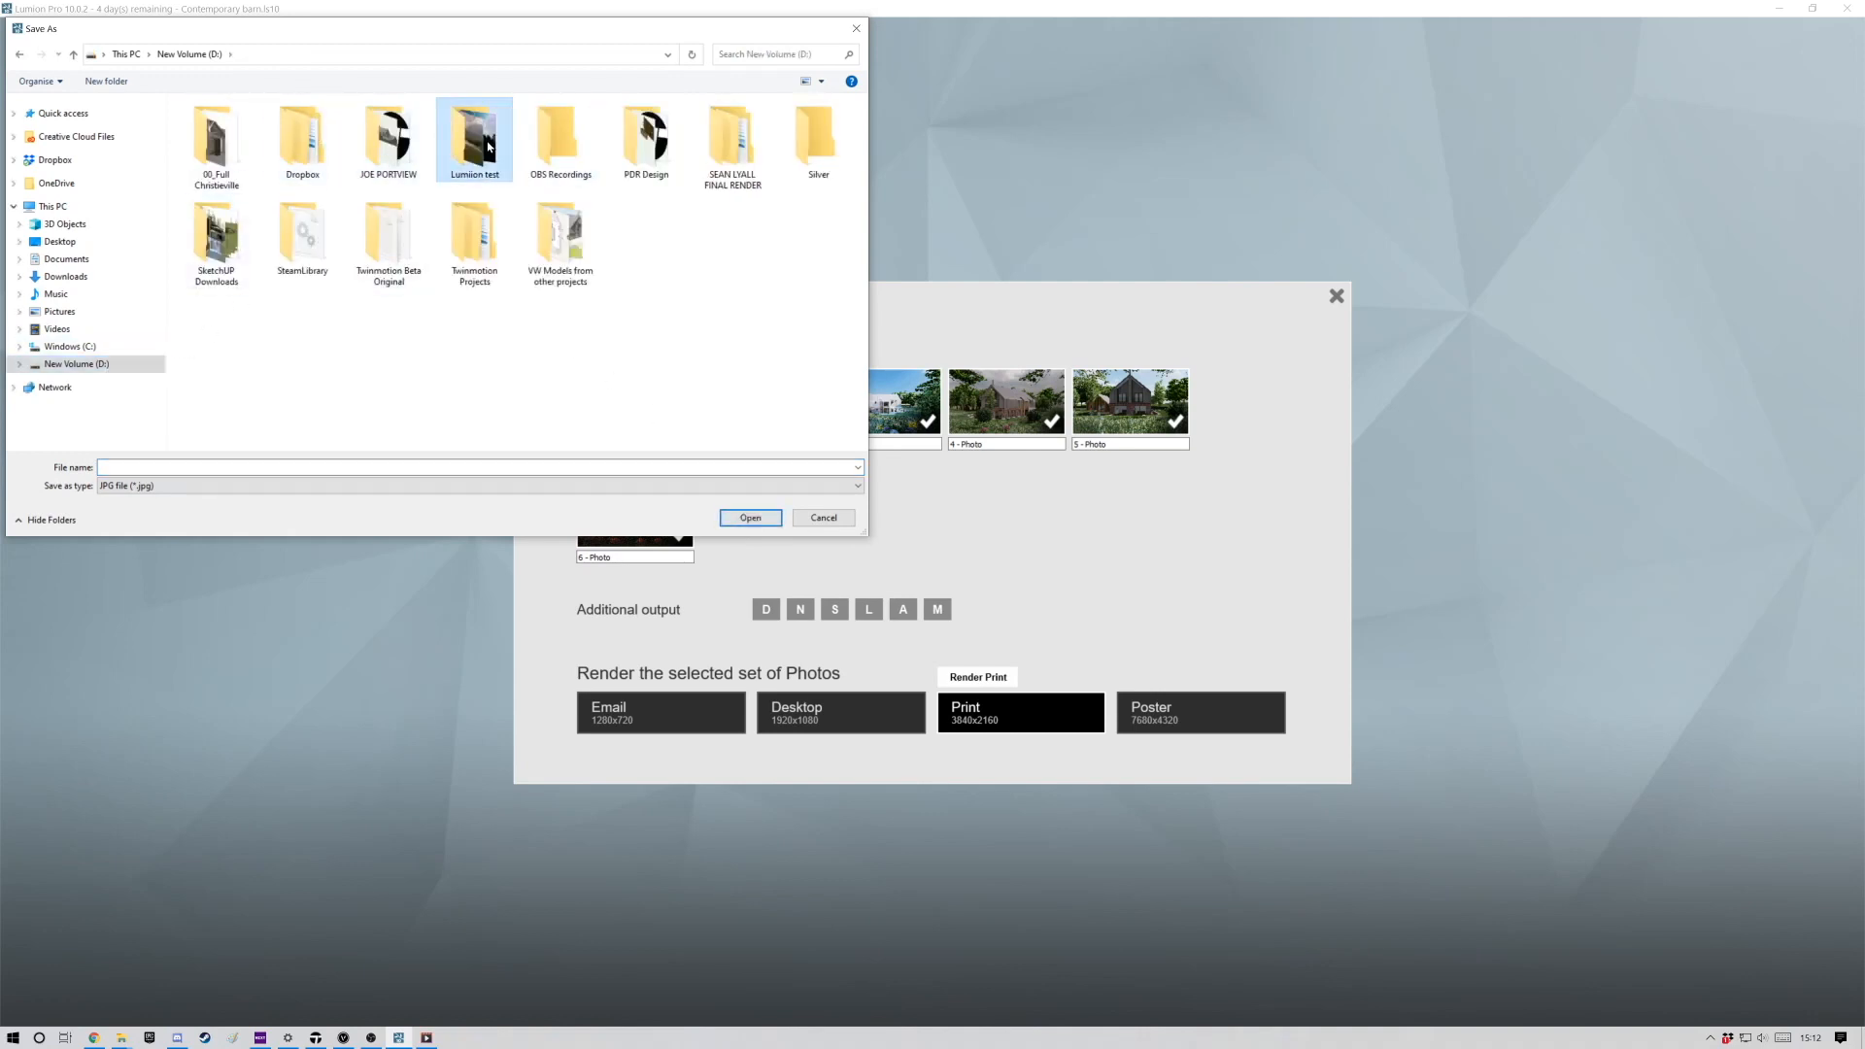
double_click(488, 148)
double_click(229, 137)
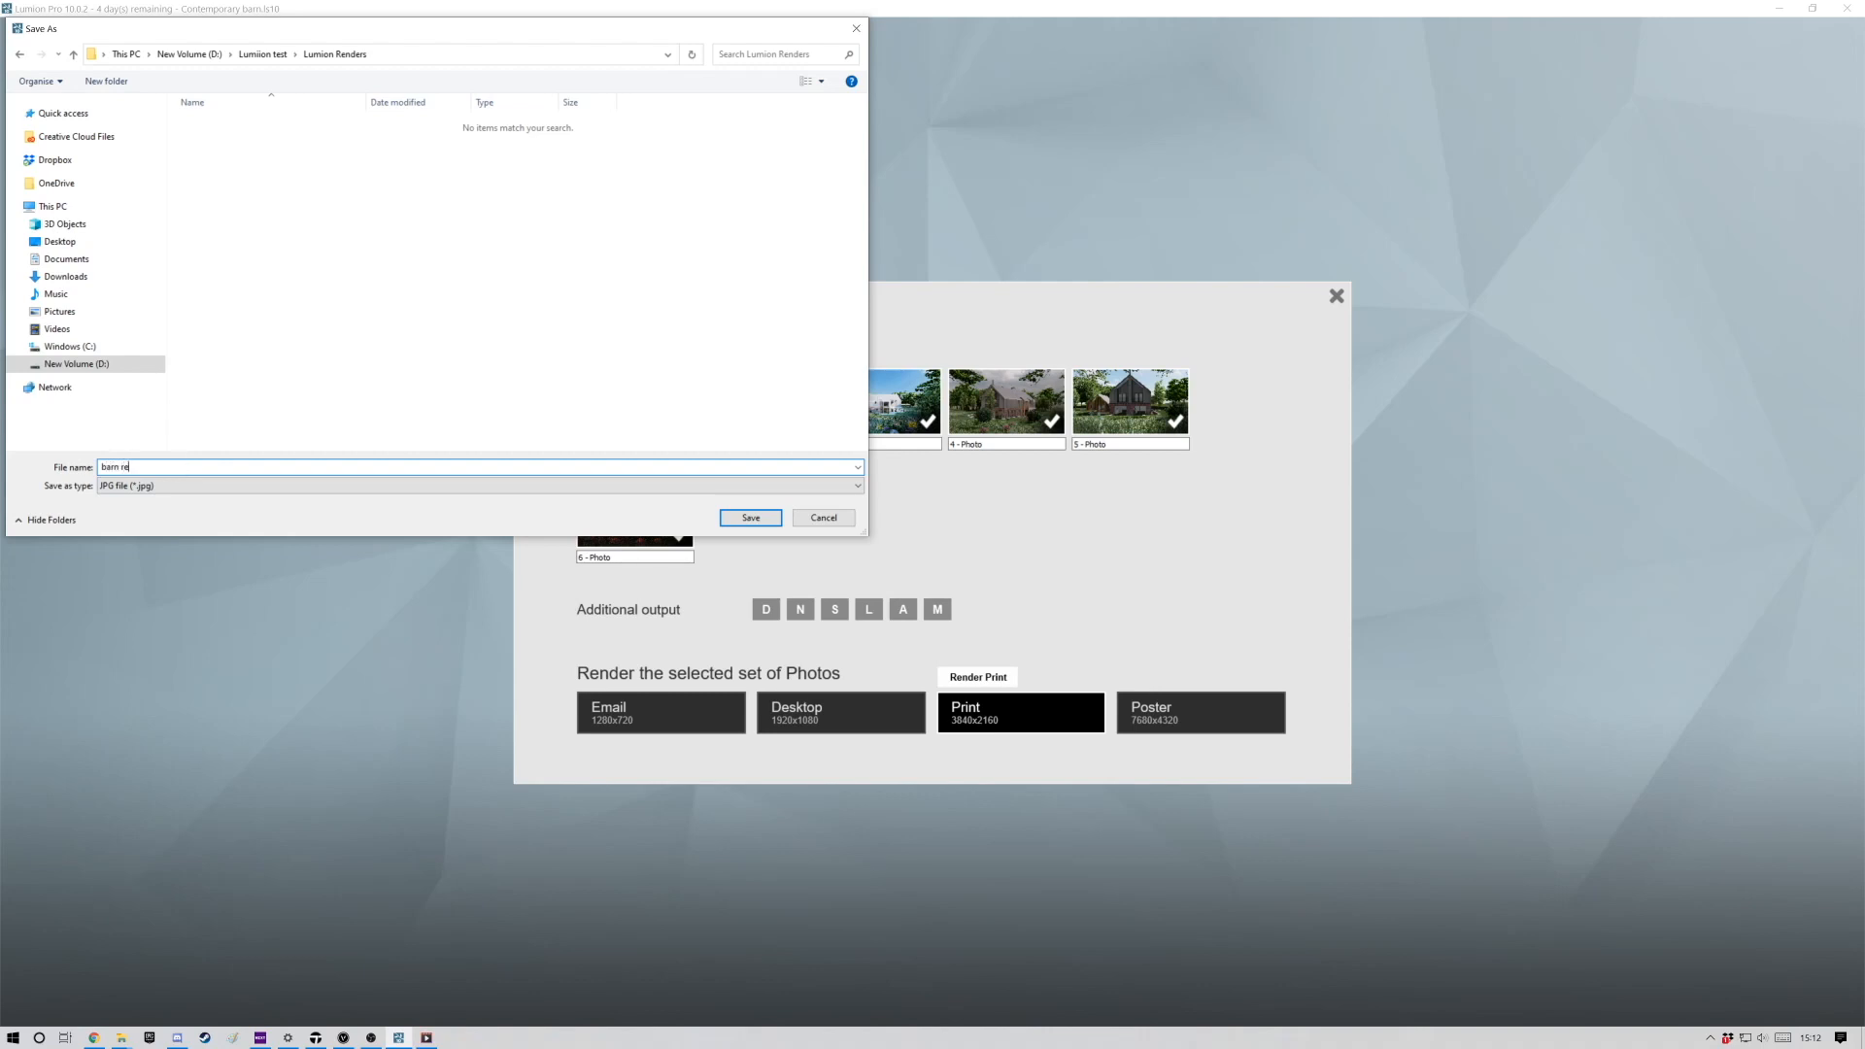
text(s)
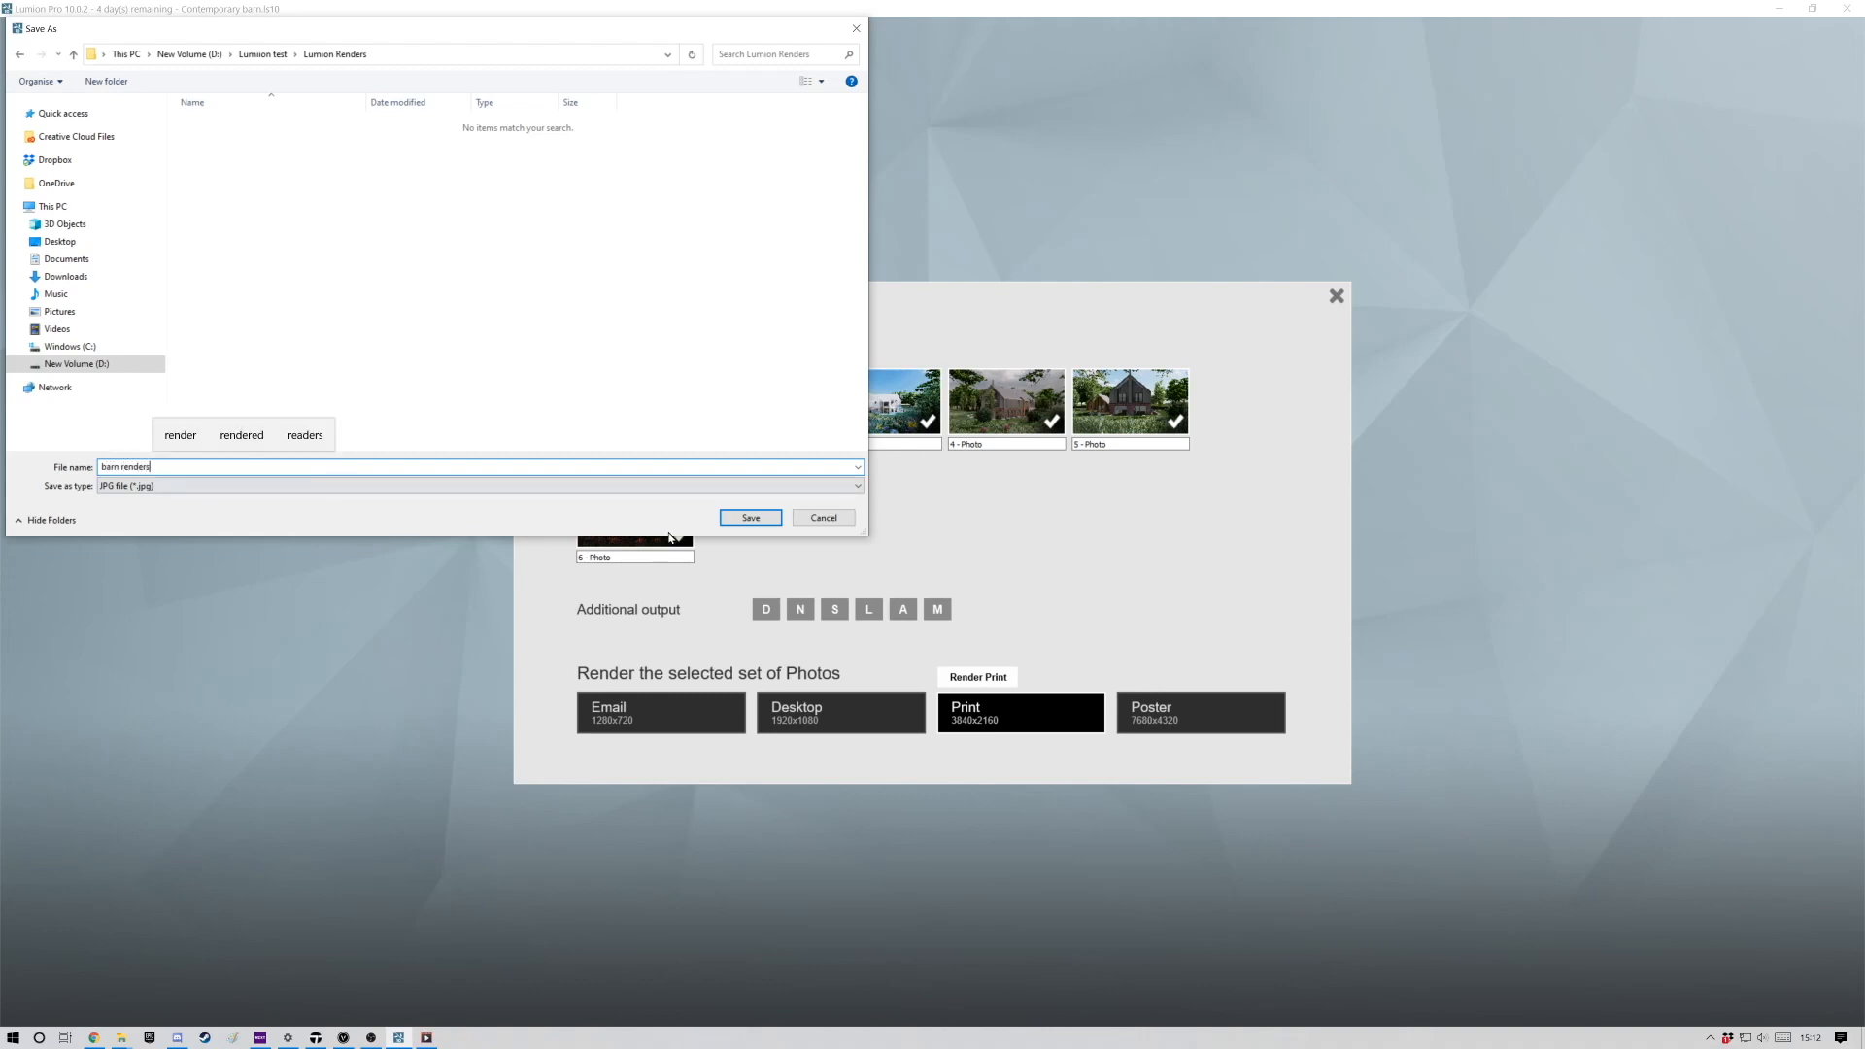
click(751, 518)
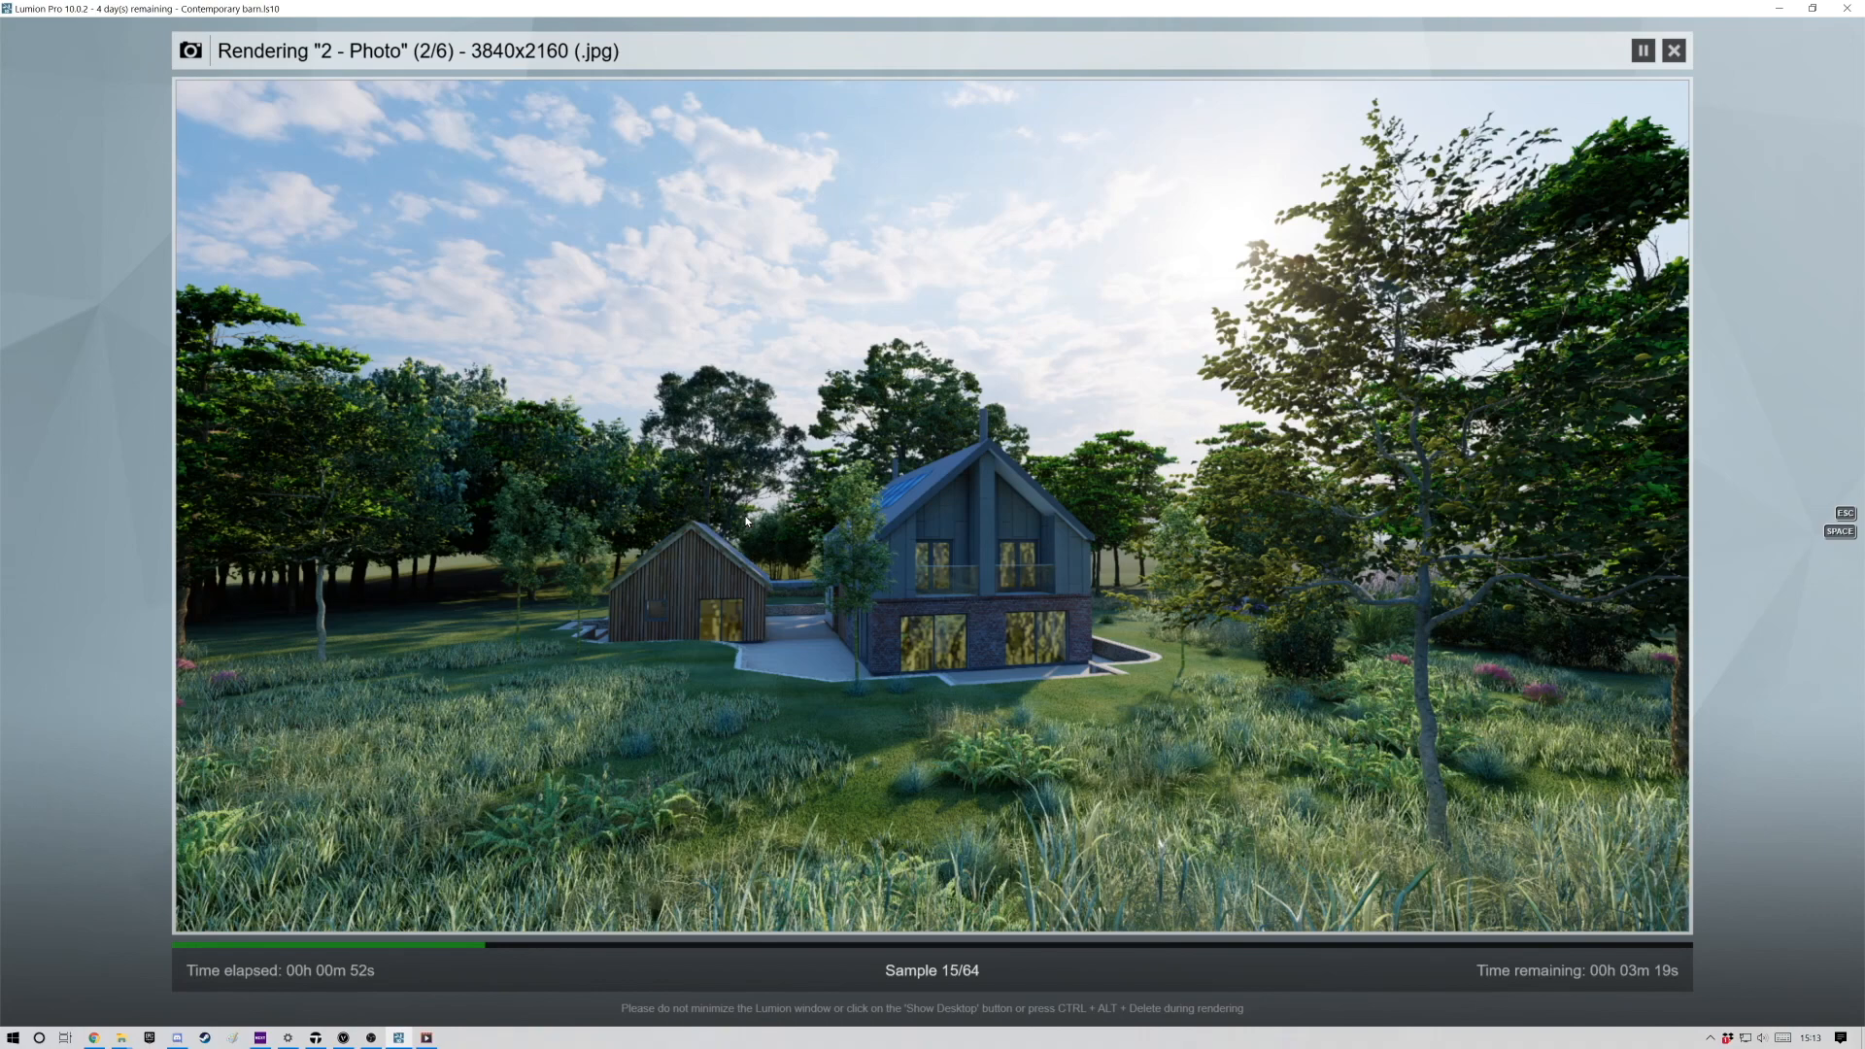
Switch to NZXT CAM to examine the CPU and GPU load while the photos render.
click(260, 1038)
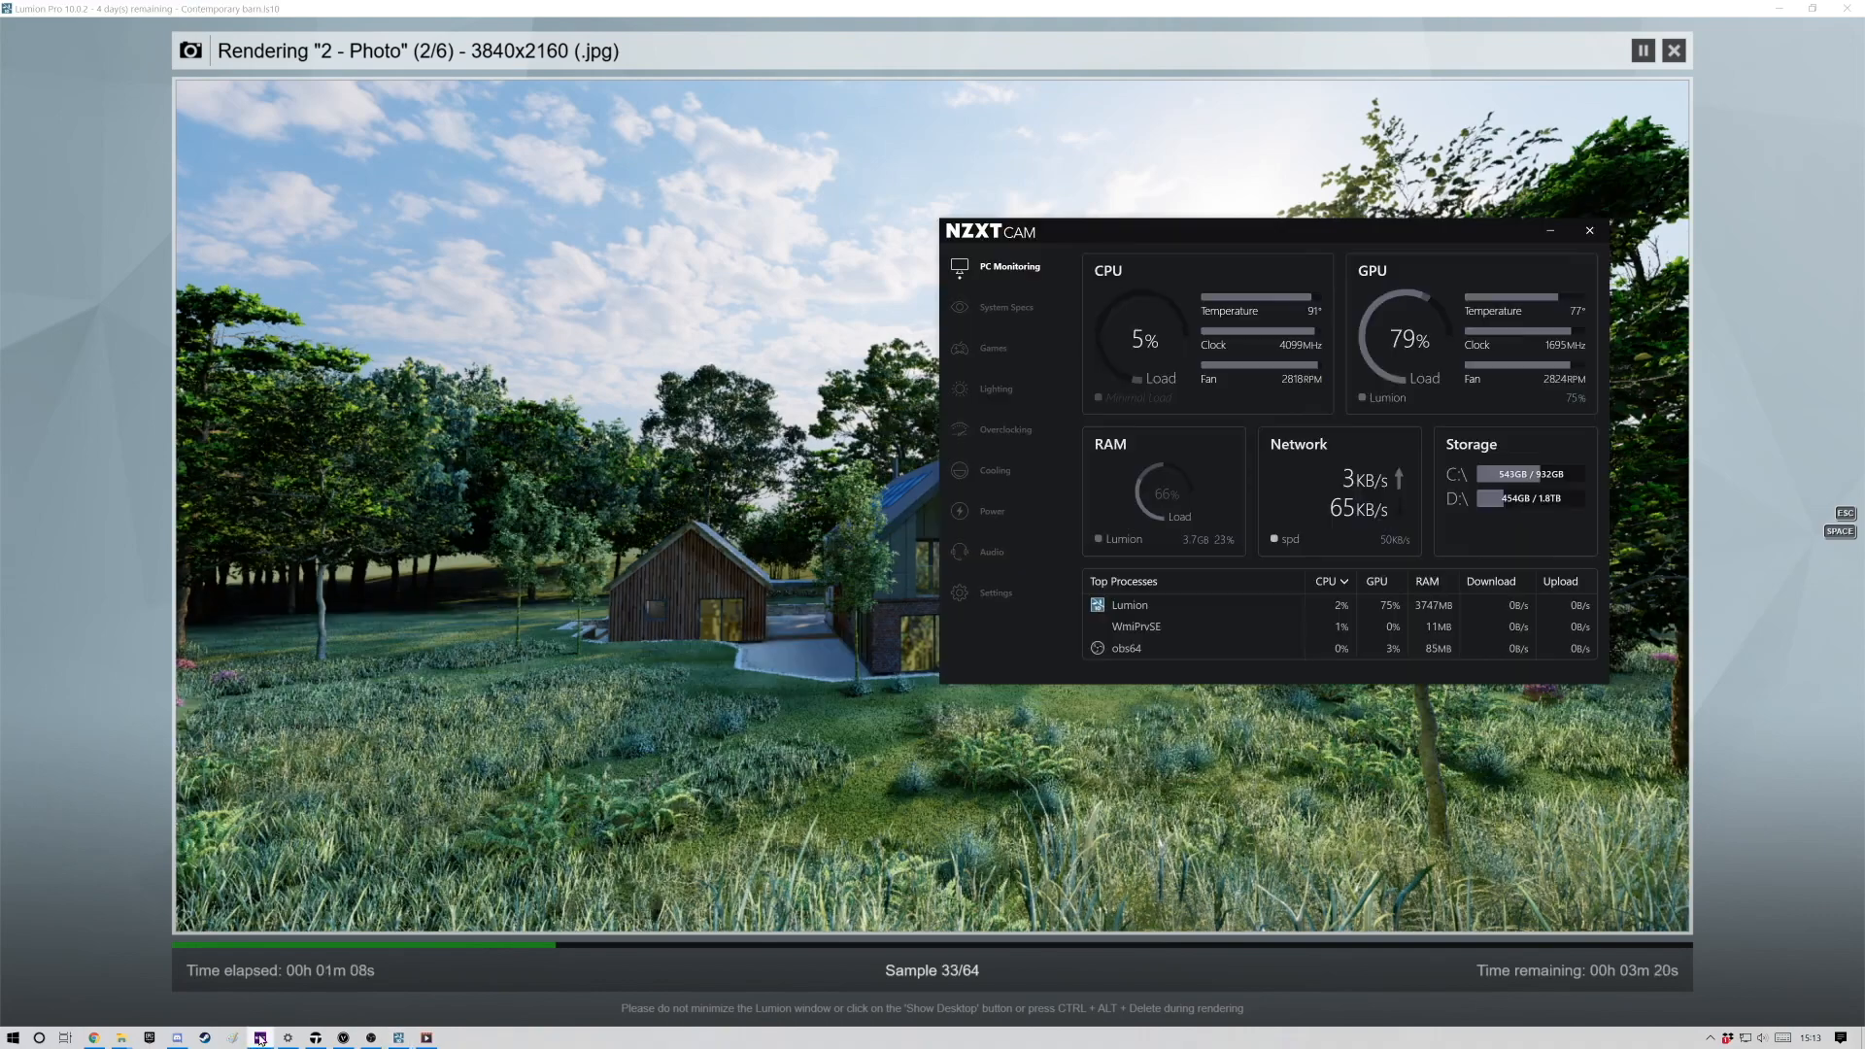